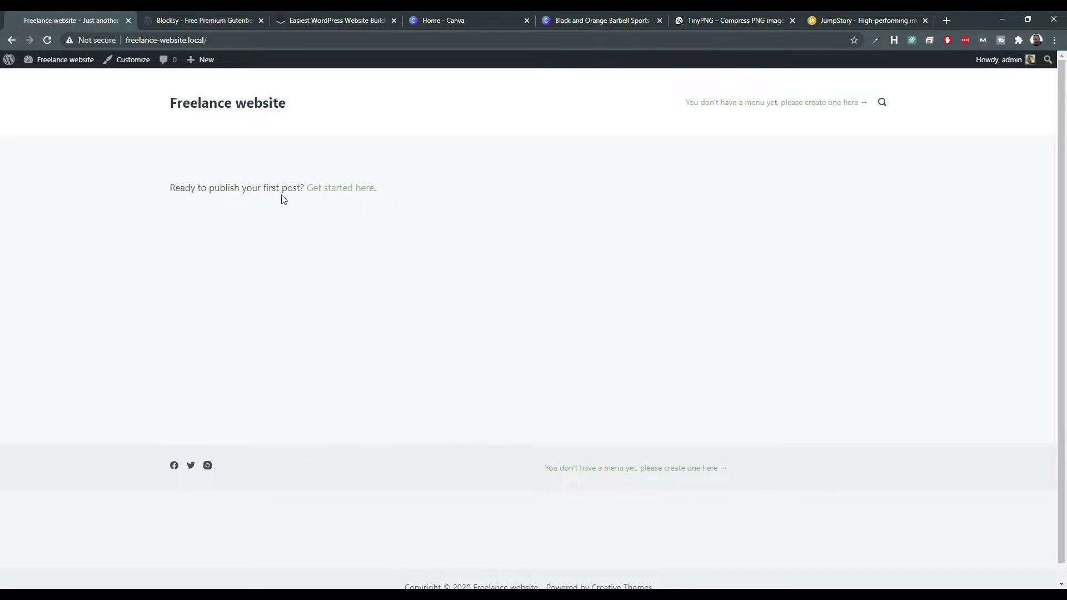
Open the site's admin dashboard, review the uploaded images and video in the Media Library, and return to the dashboard.
left_click(45, 75)
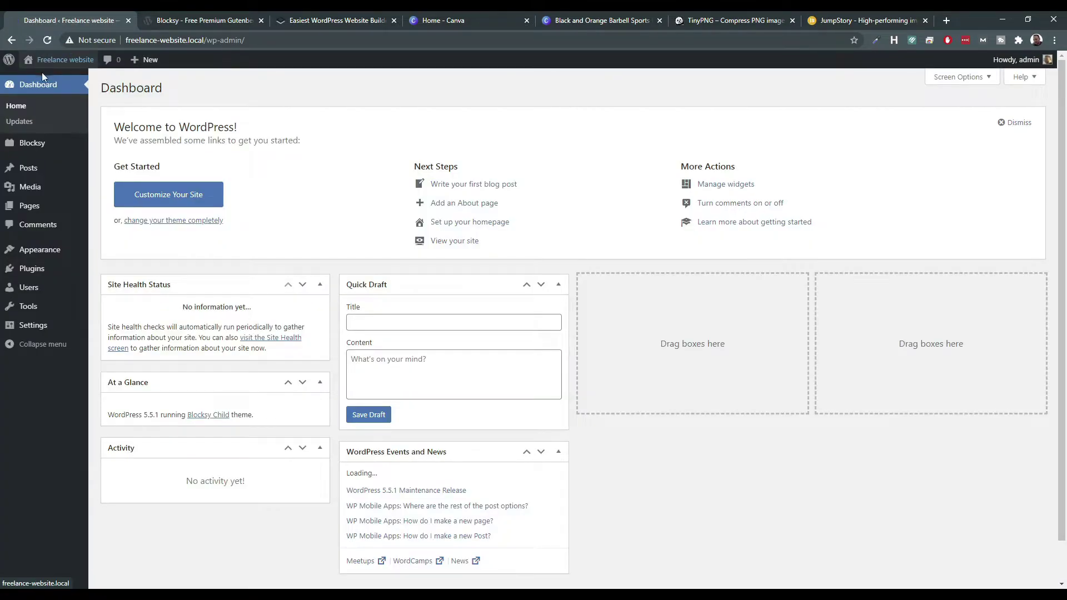
mouse_move(34, 191)
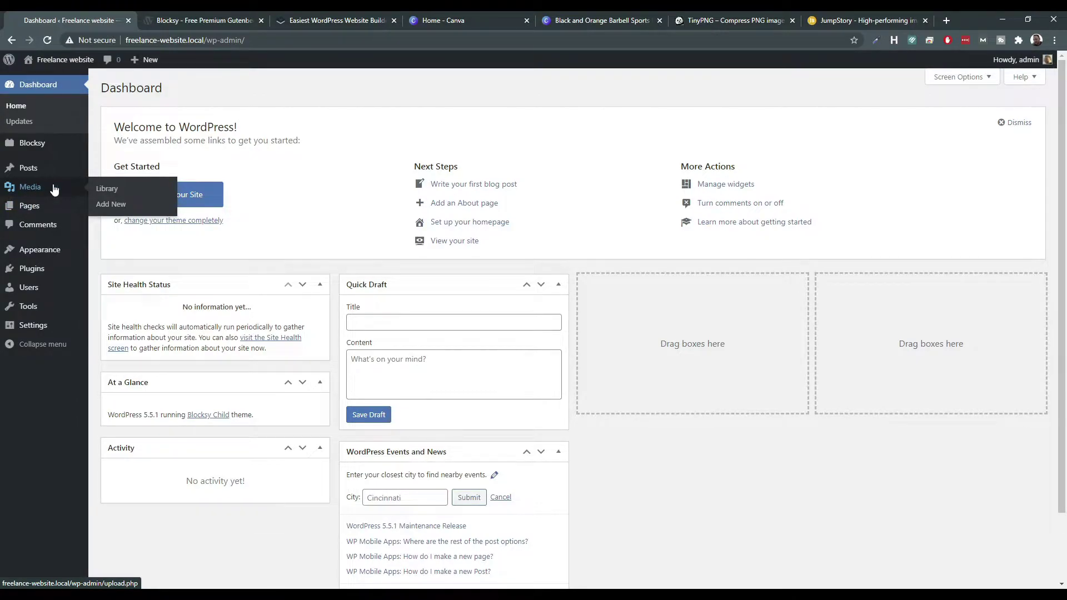
left_click(103, 188)
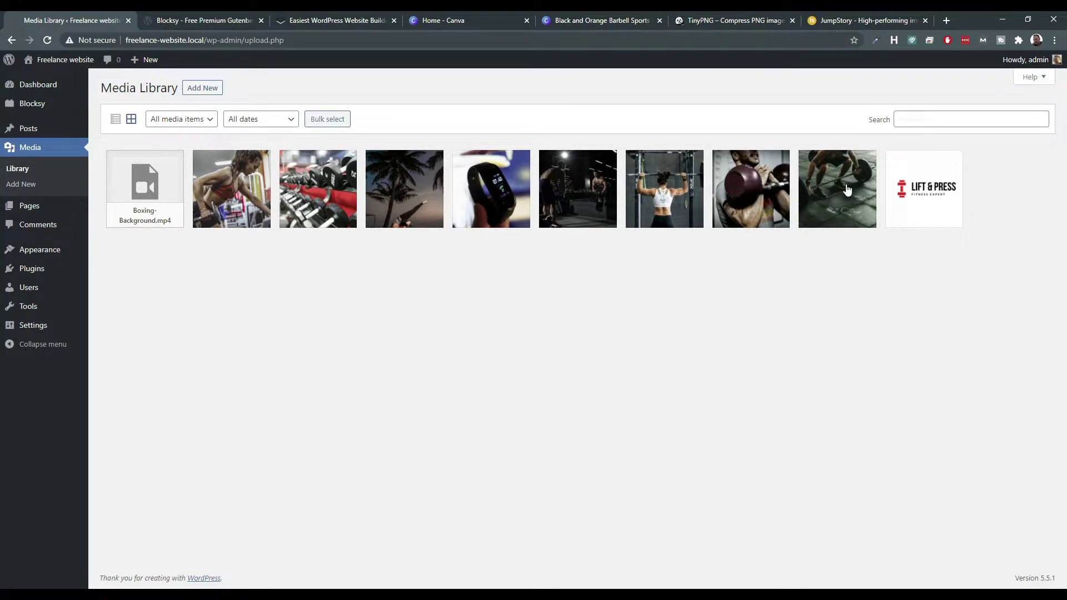
mouse_move(44, 98)
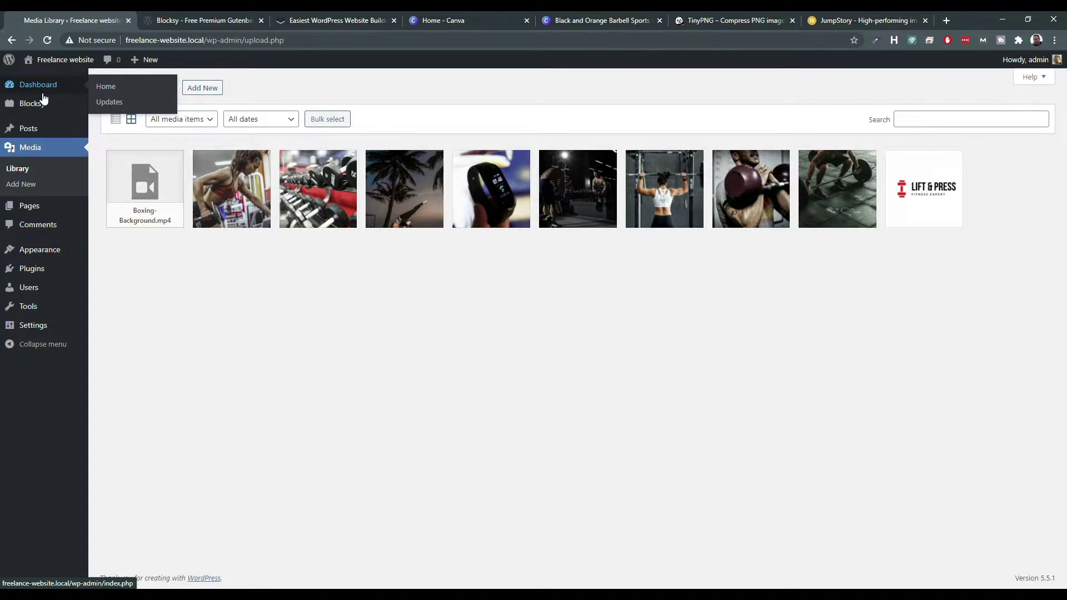
left_click(43, 92)
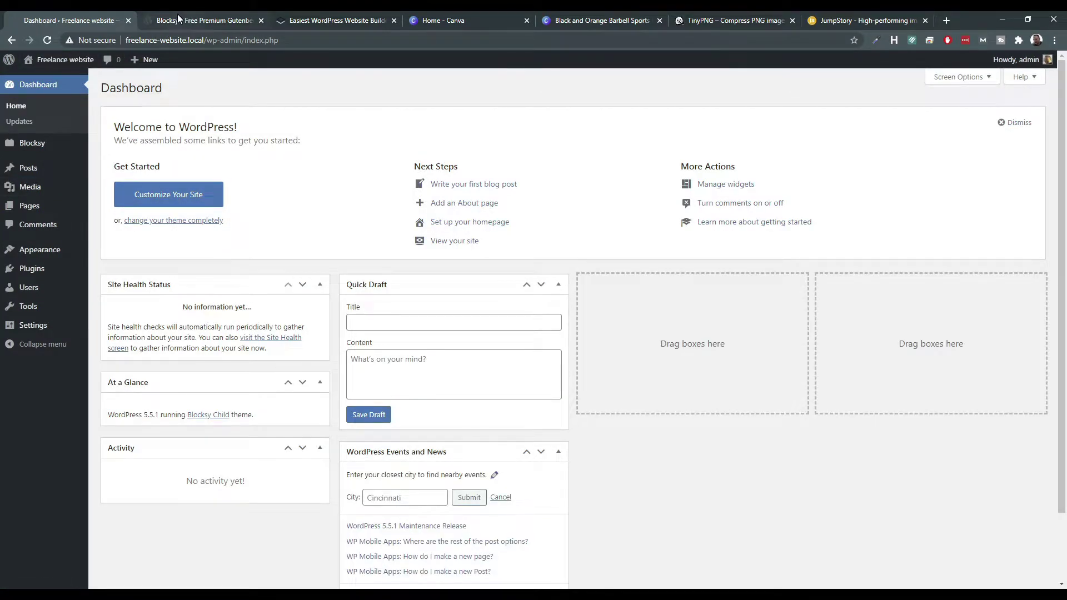
Switch to the Blocksy theme website, look over its homepage, and browse its Starter Sites page.
left_click(210, 16)
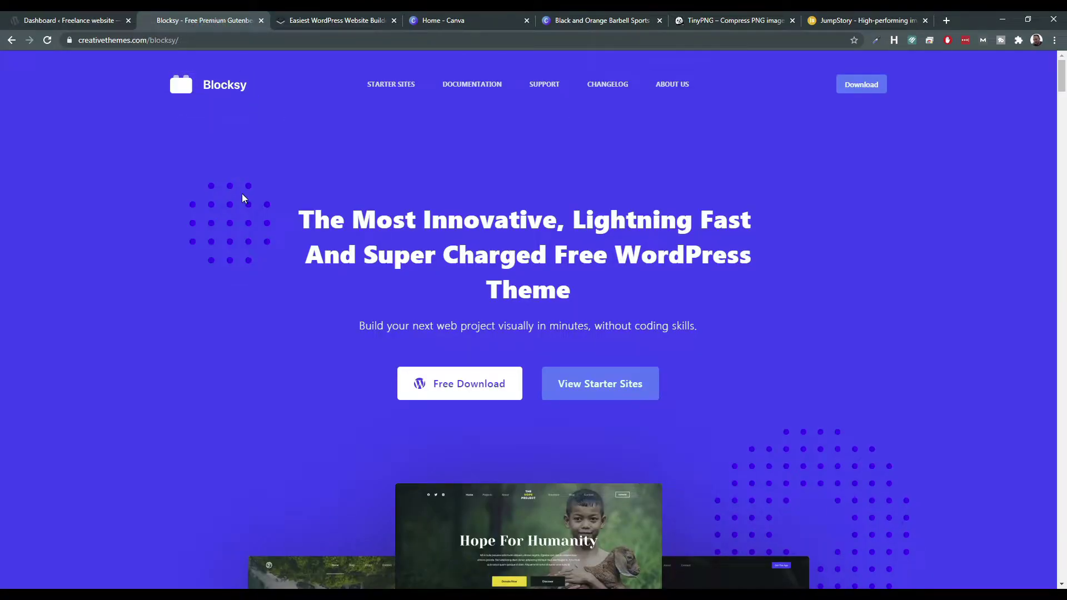
scroll(276, 278, "down", 9)
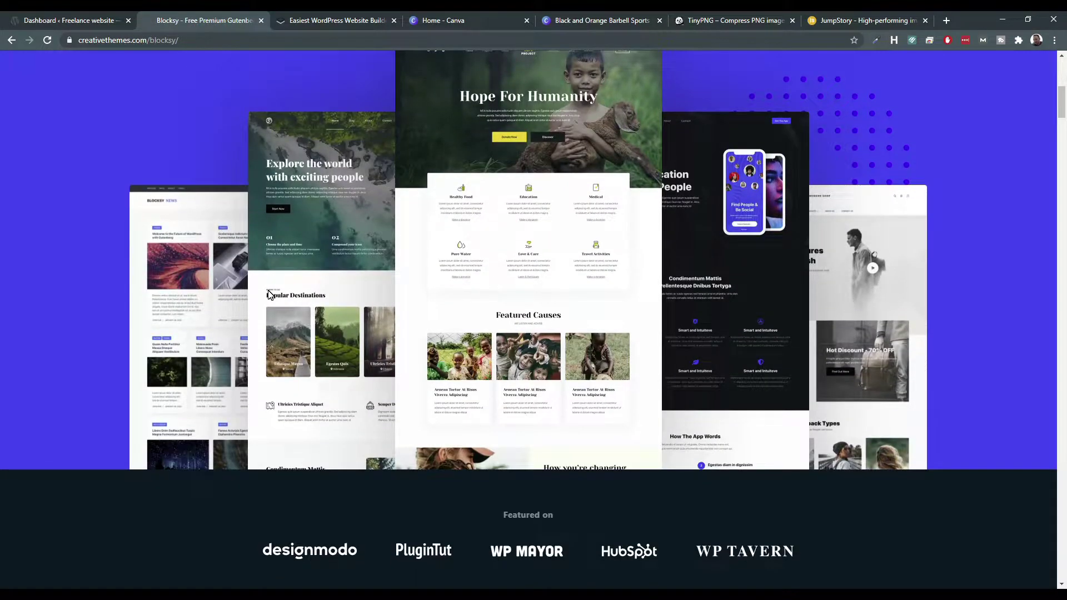
scroll(264, 292, "up", 7)
scroll(265, 297, "up", 2)
left_click(389, 84)
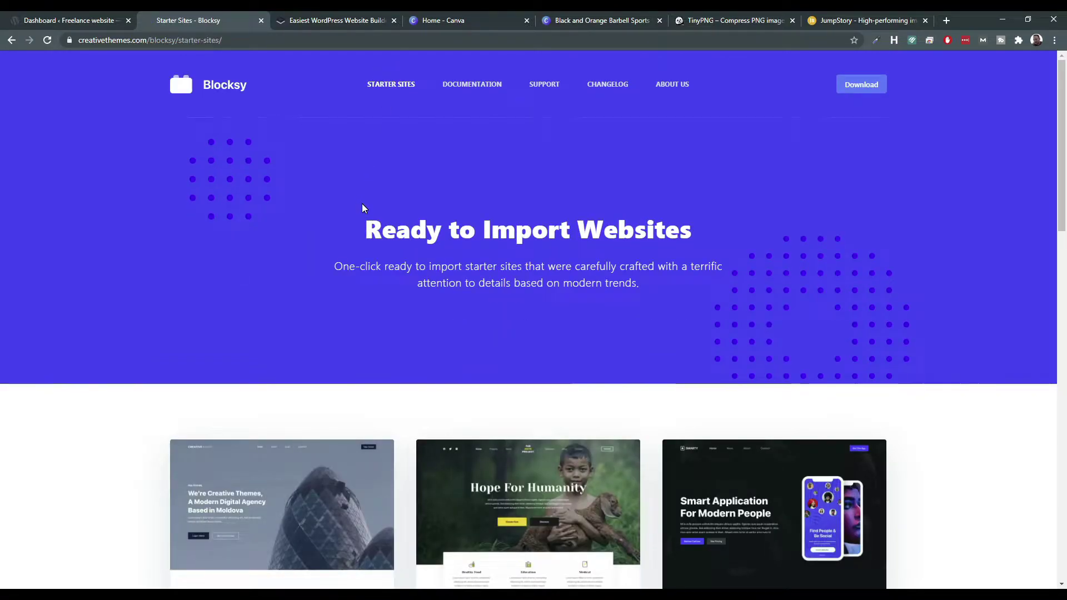
scroll(363, 207, "down", 3)
scroll(362, 208, "down", 4)
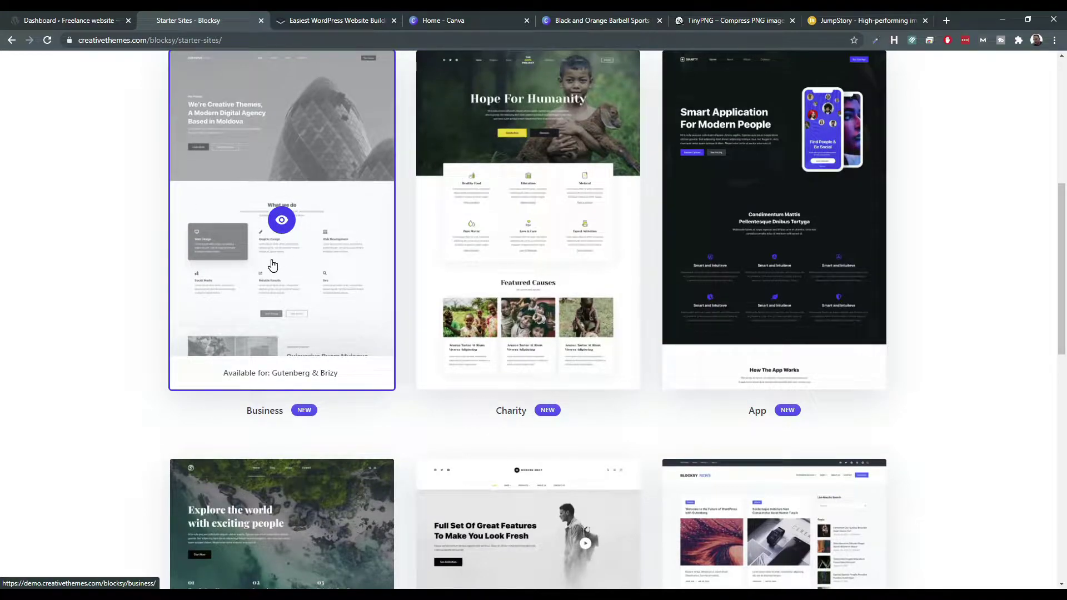
Open the Business starter site's demo and examine its homepage sections, from the services grid past the contact banner.
scroll(277, 278, "up", 1)
left_click(282, 275)
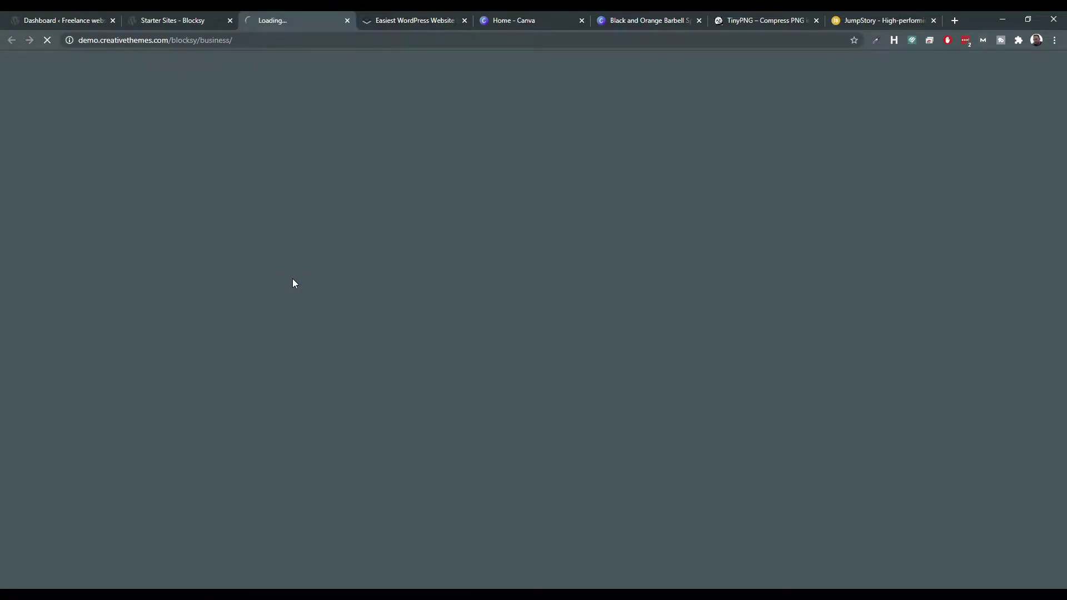
scroll(362, 245, "down", 15)
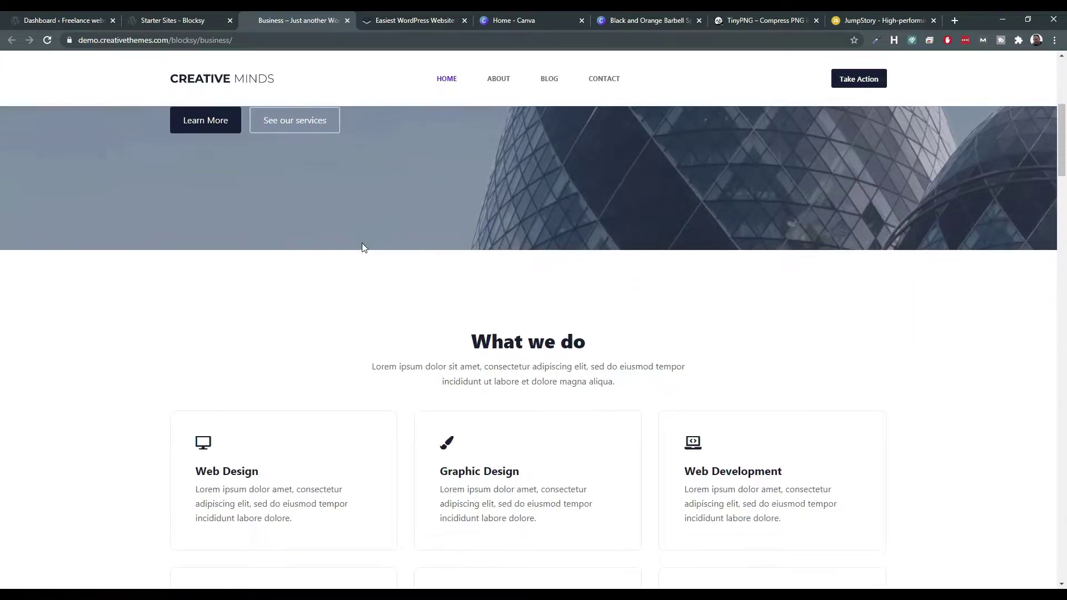
scroll(362, 261, "up", 6)
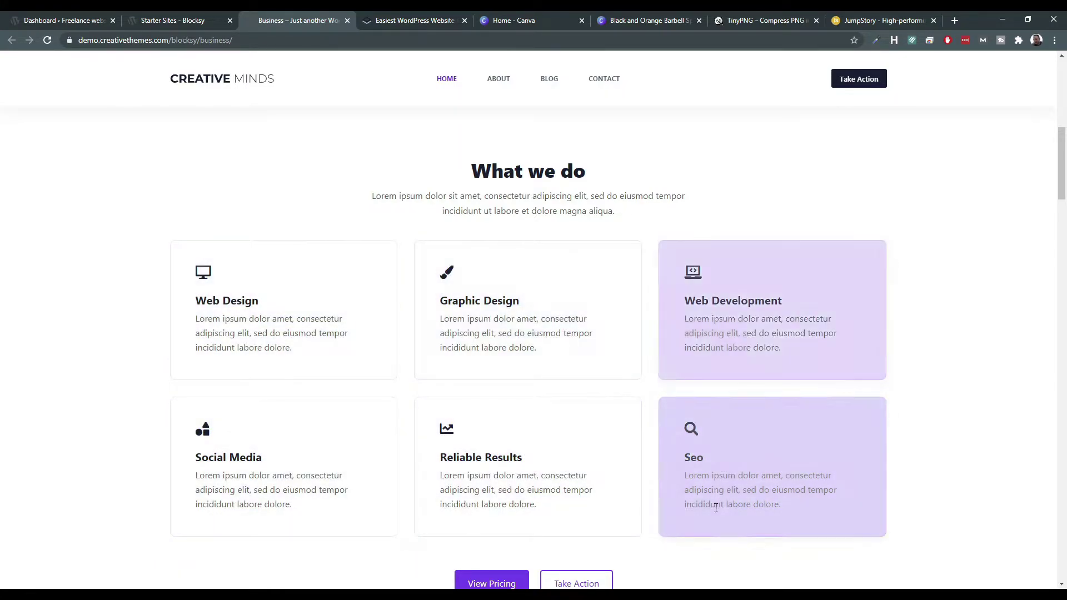
scroll(717, 500, "down", 4)
scroll(616, 370, "down", 4)
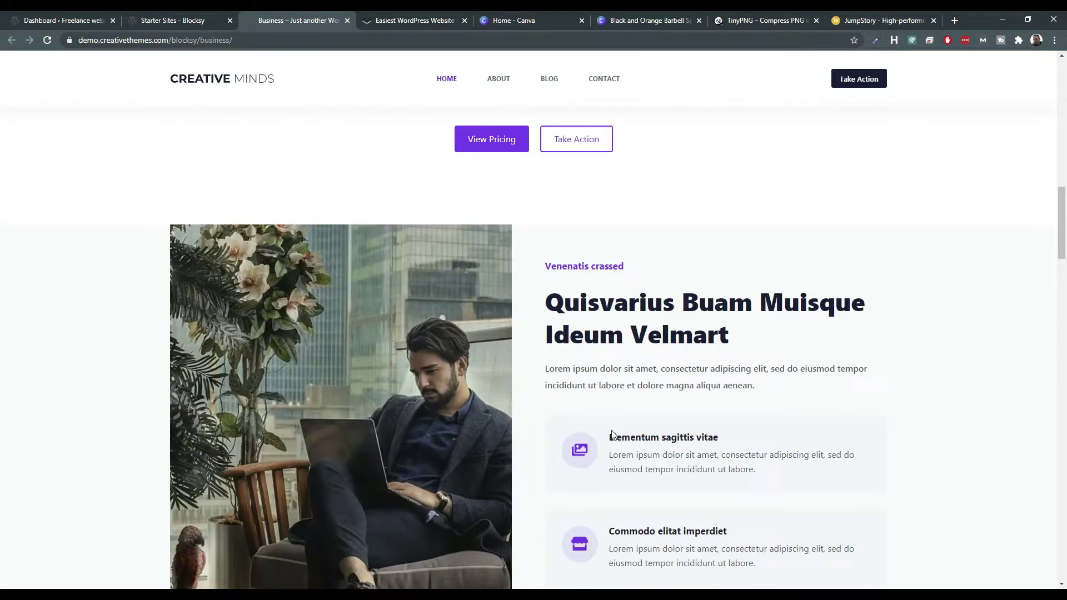
scroll(598, 483, "down", 4)
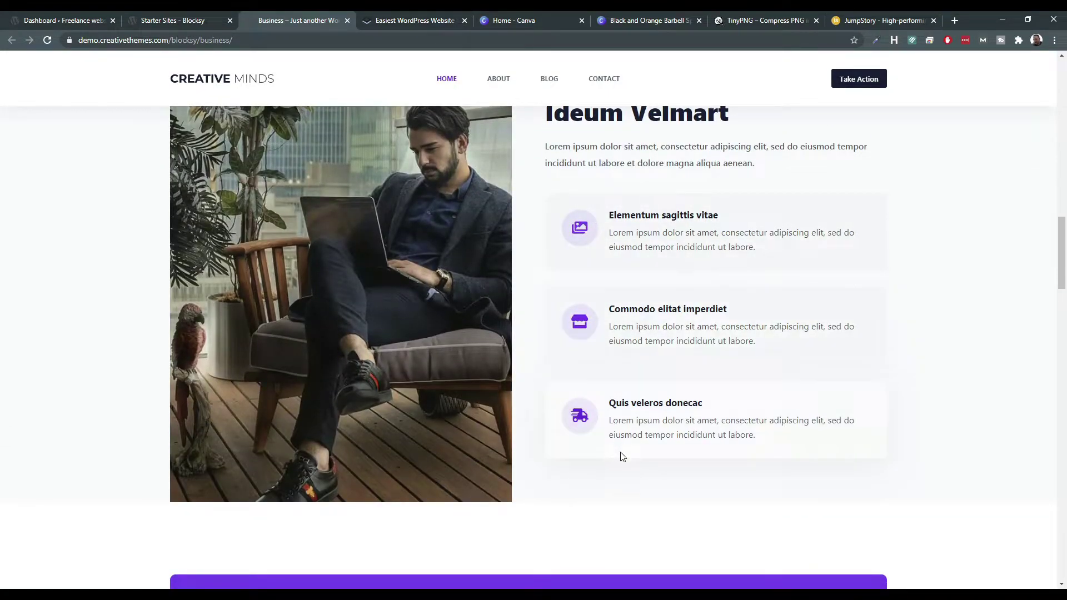
scroll(616, 446, "down", 5)
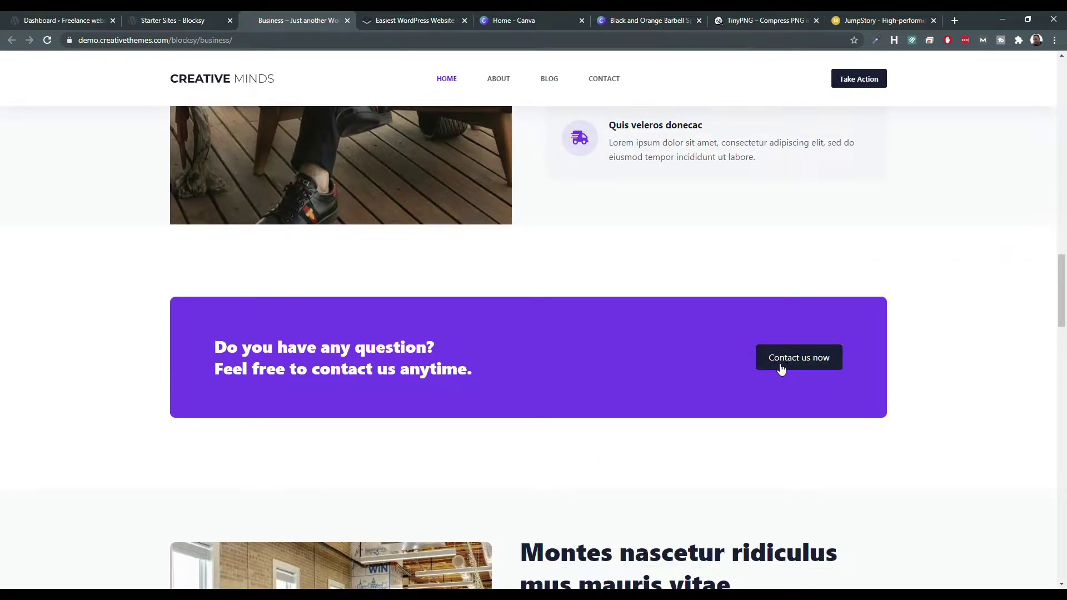
scroll(691, 381, "down", 6)
scroll(667, 367, "up", 20)
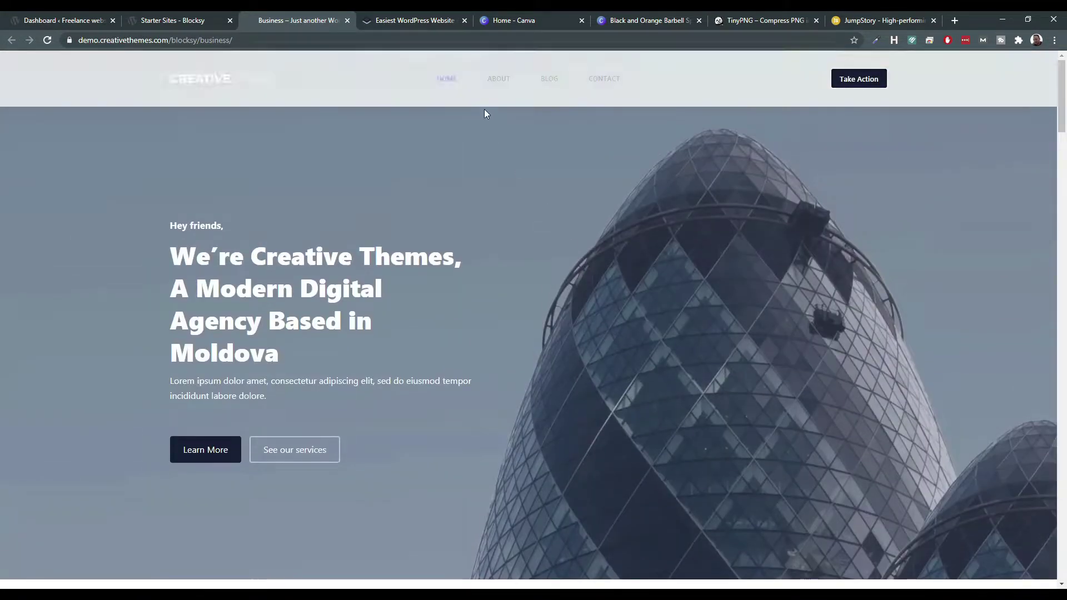
View the Brizy website, and switch to Canva to search its templates for "logo".
left_click(439, 20)
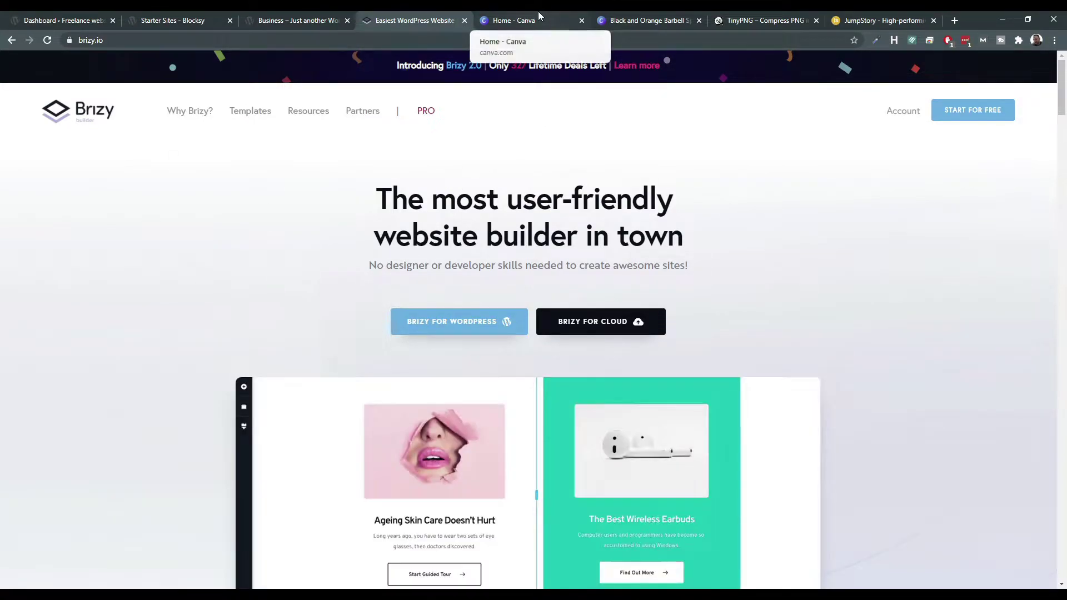
left_click(538, 12)
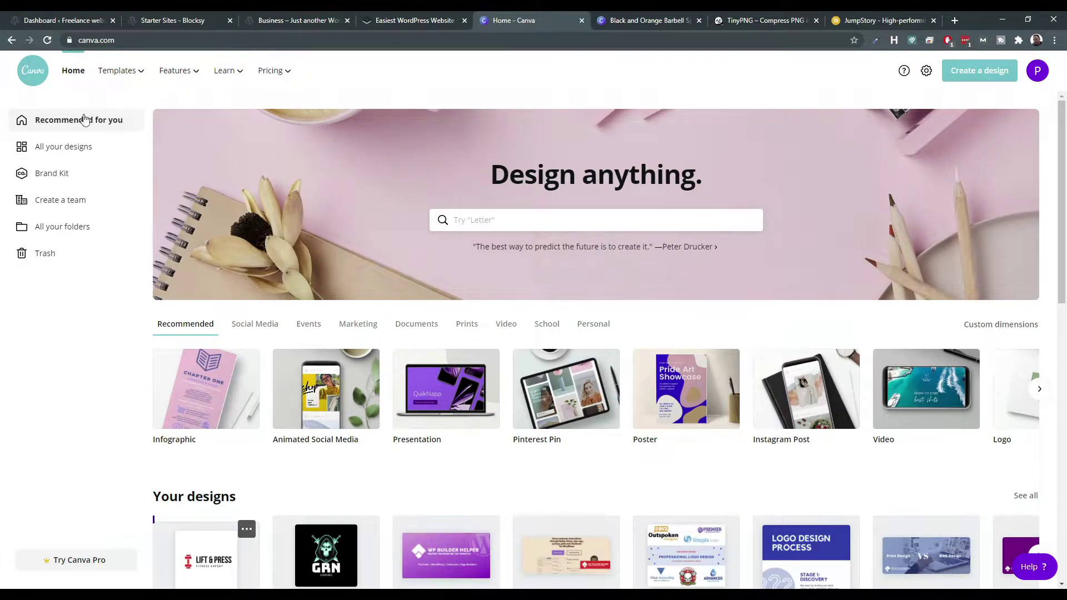
left_click(510, 222)
type("lo")
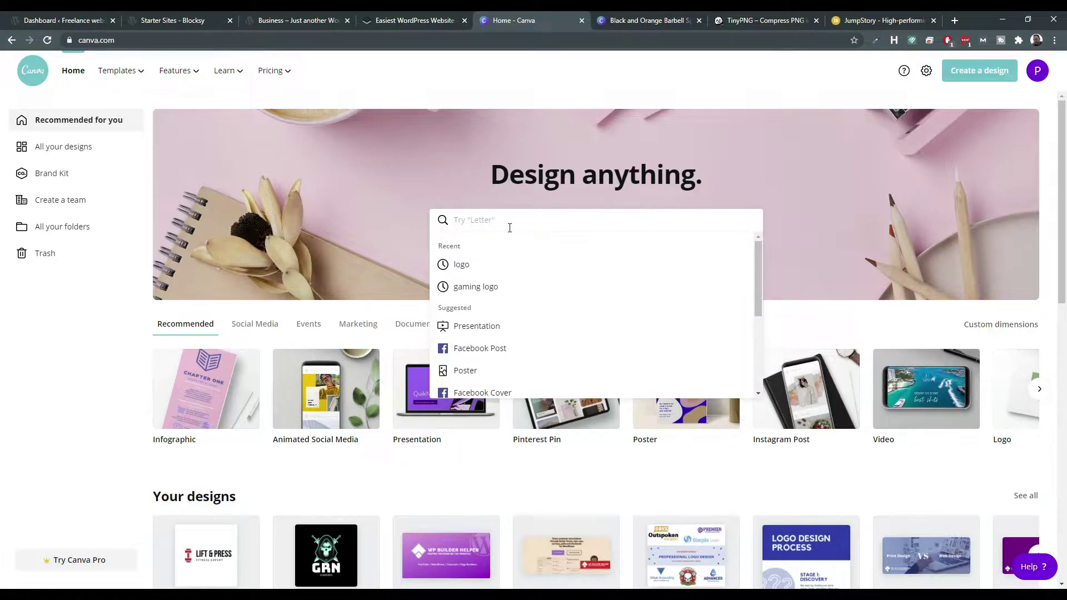
type("go")
key("Return")
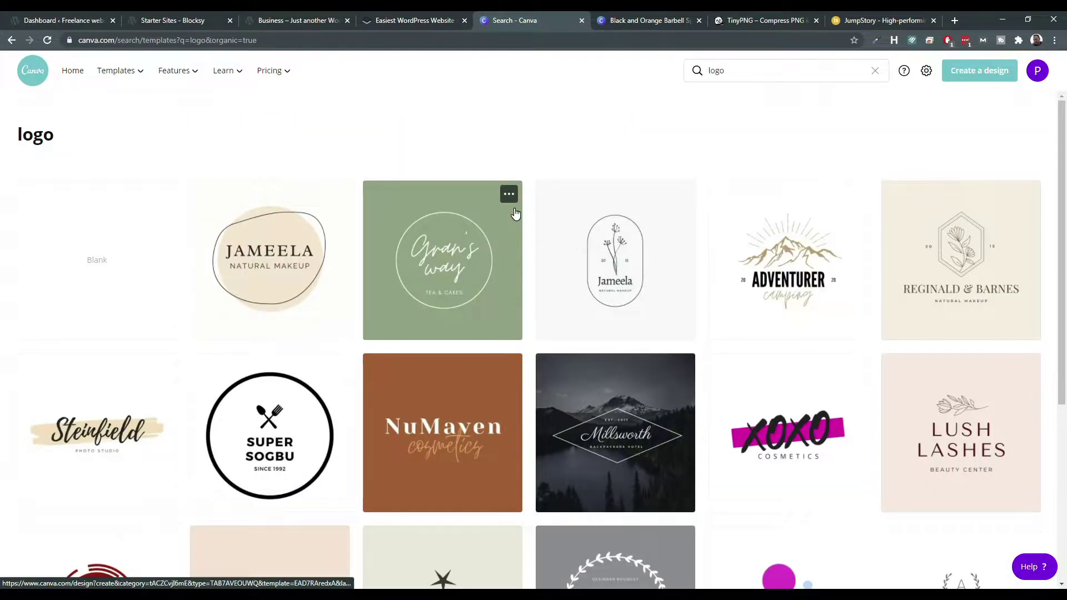
Examine the logo templates in Canva's search results for designs suited to a fitness brand.
scroll(511, 311, "down", 15)
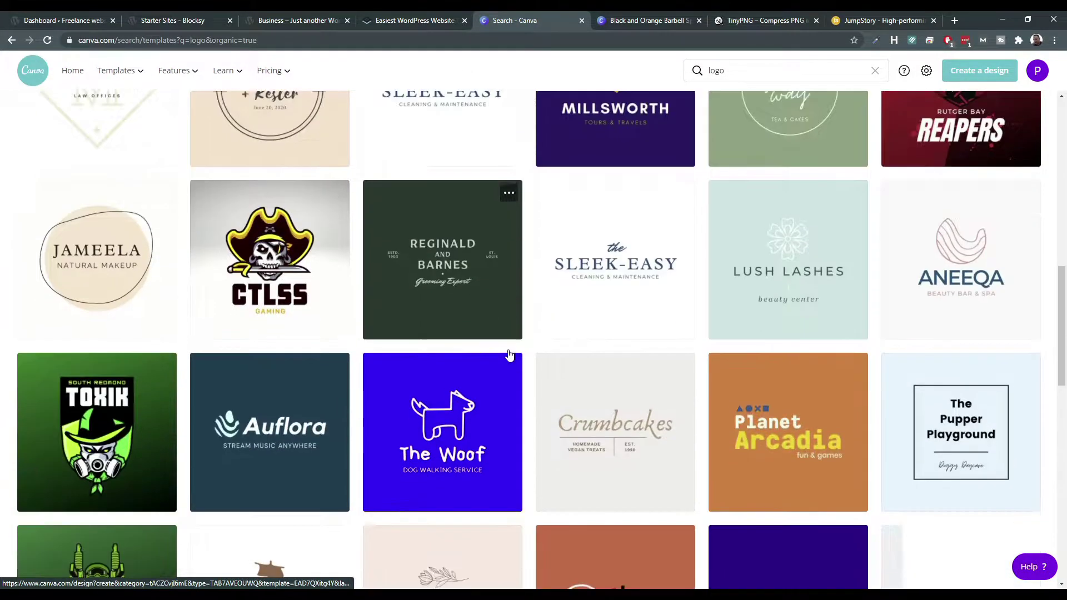
scroll(509, 356, "down", 20)
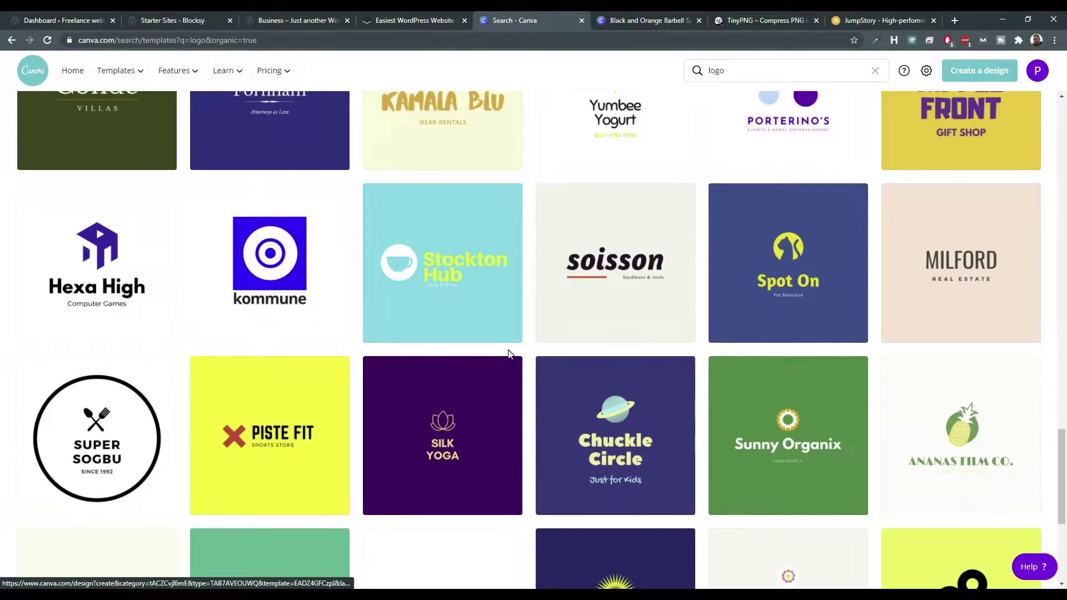
scroll(509, 356, "down", 11)
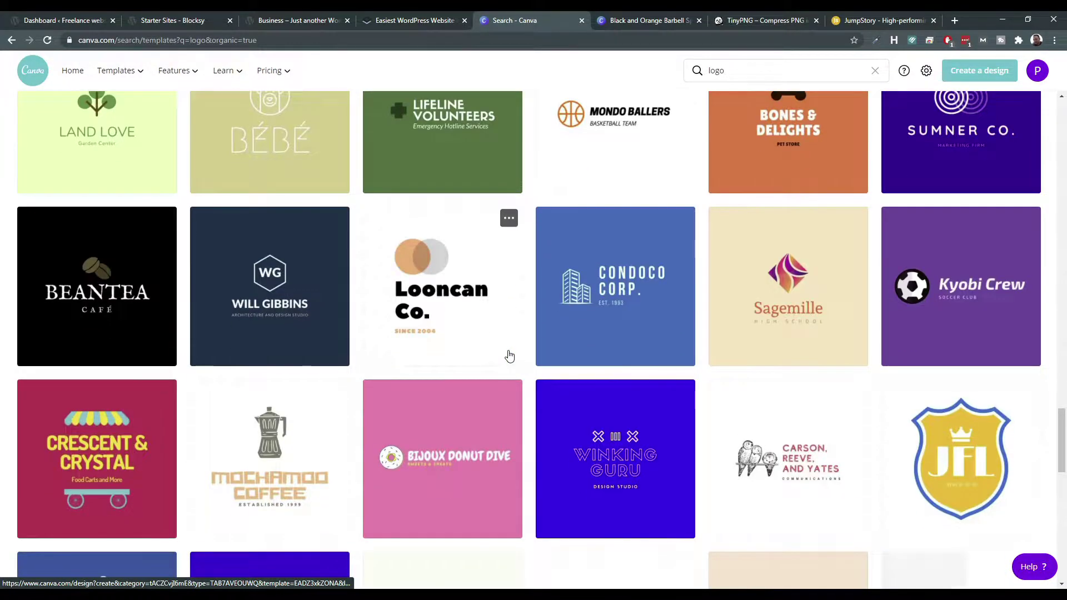
scroll(505, 372, "up", 2)
scroll(505, 371, "down", 3)
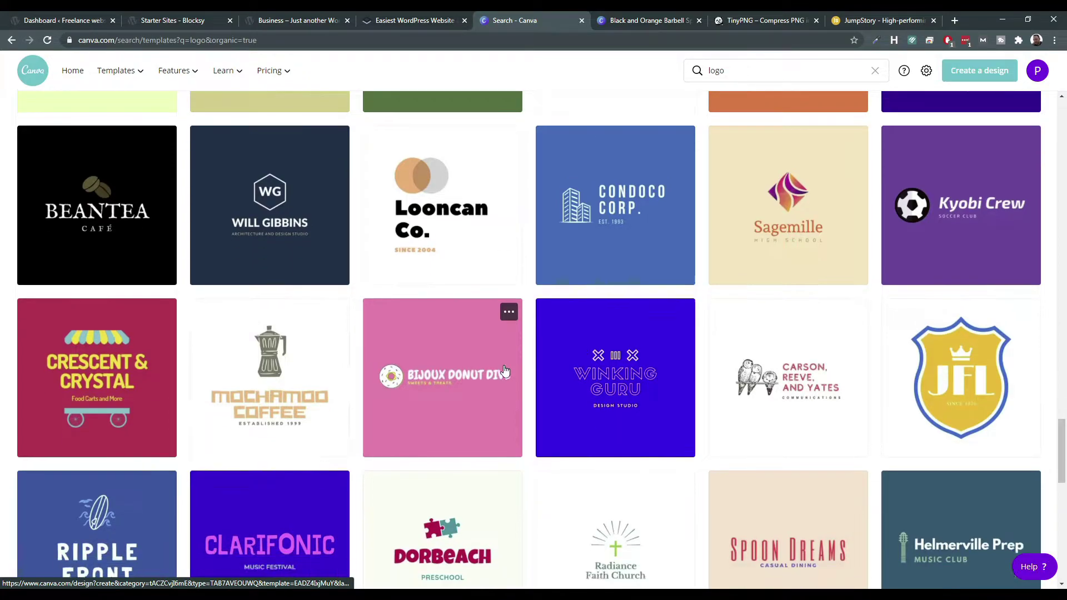
scroll(505, 371, "down", 3)
scroll(567, 371, "down", 3)
scroll(528, 364, "down", 3)
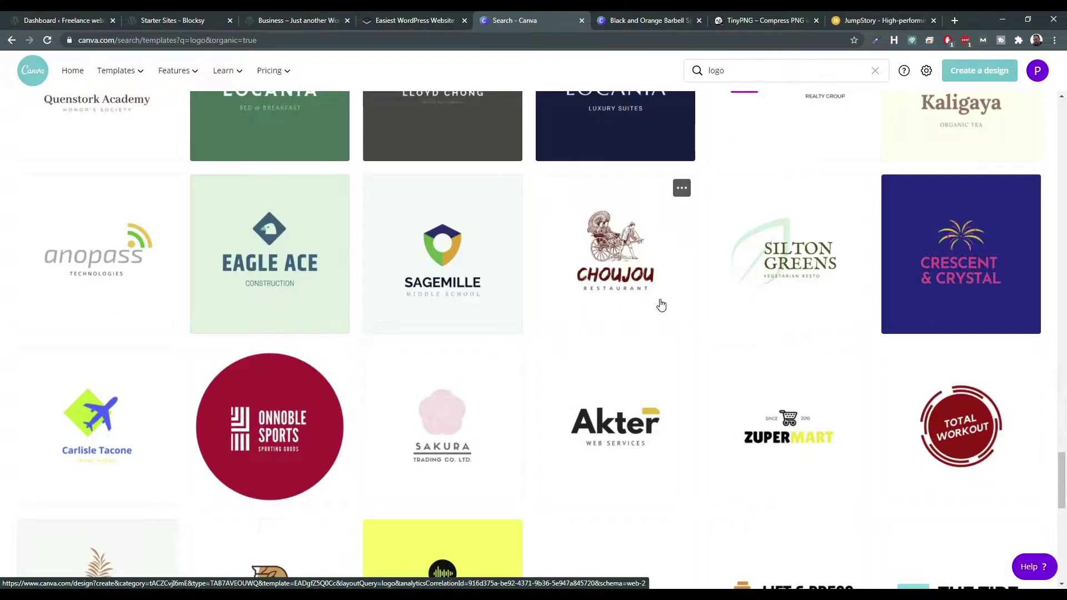
scroll(693, 320, "down", 2)
scroll(739, 350, "down", 3)
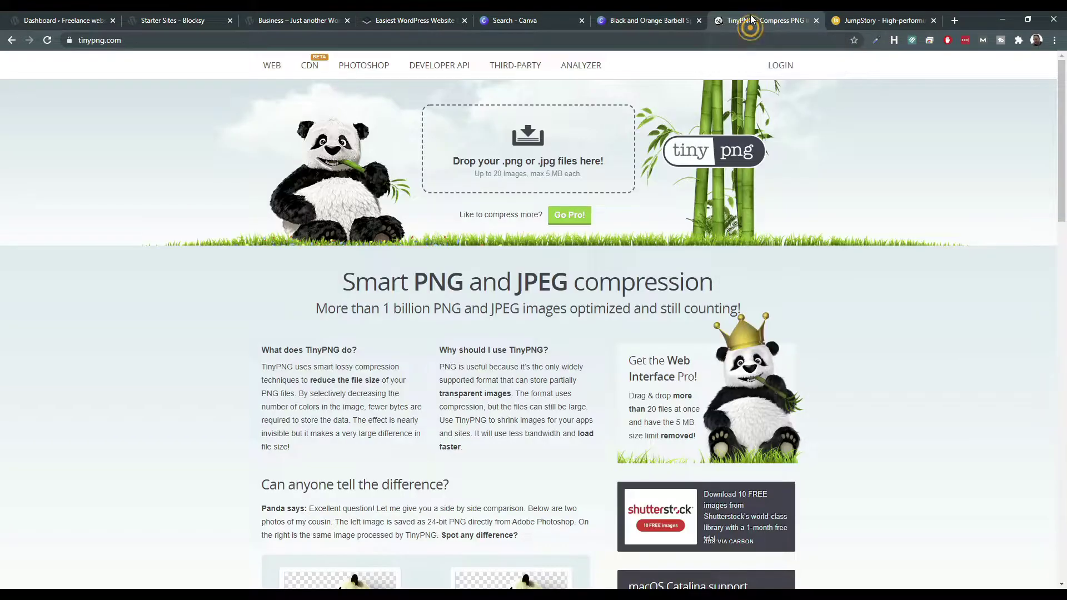
Switch to the TinyPNG image compression site and the JumpStory stock image site to view their homepages.
left_click(751, 18)
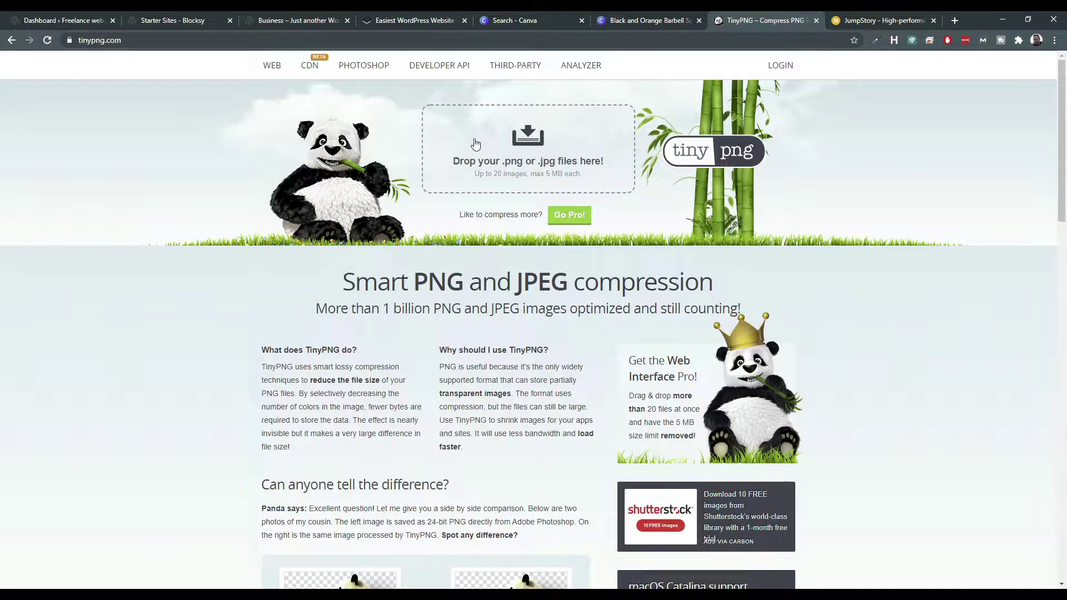
left_click(892, 17)
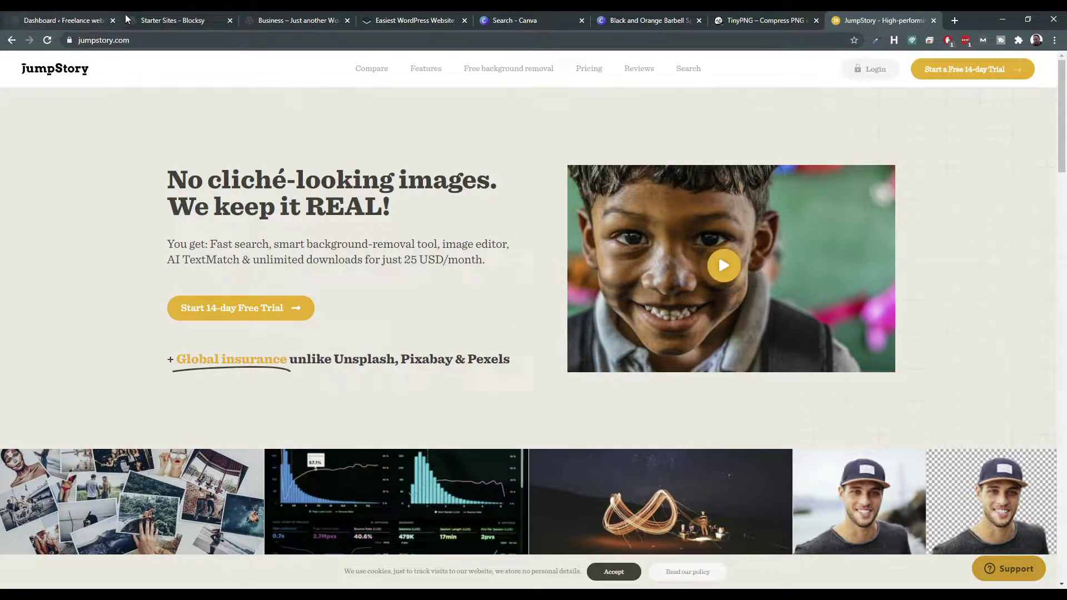
Switch to the WordPress dashboard, browse Blocksy's starter sites and start importing the Business site.
left_click(75, 21)
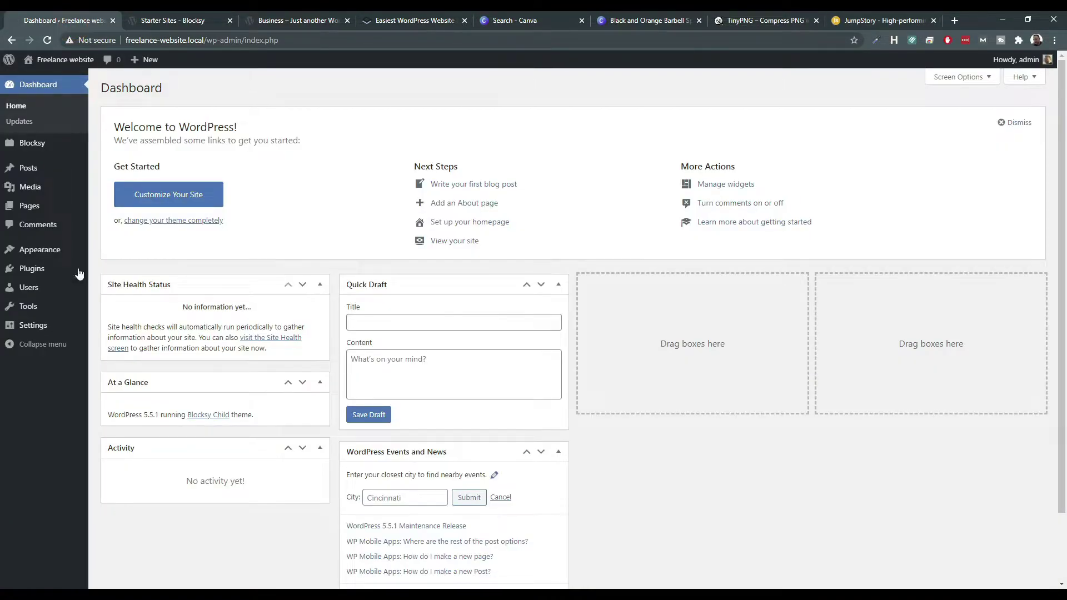
left_click(23, 146)
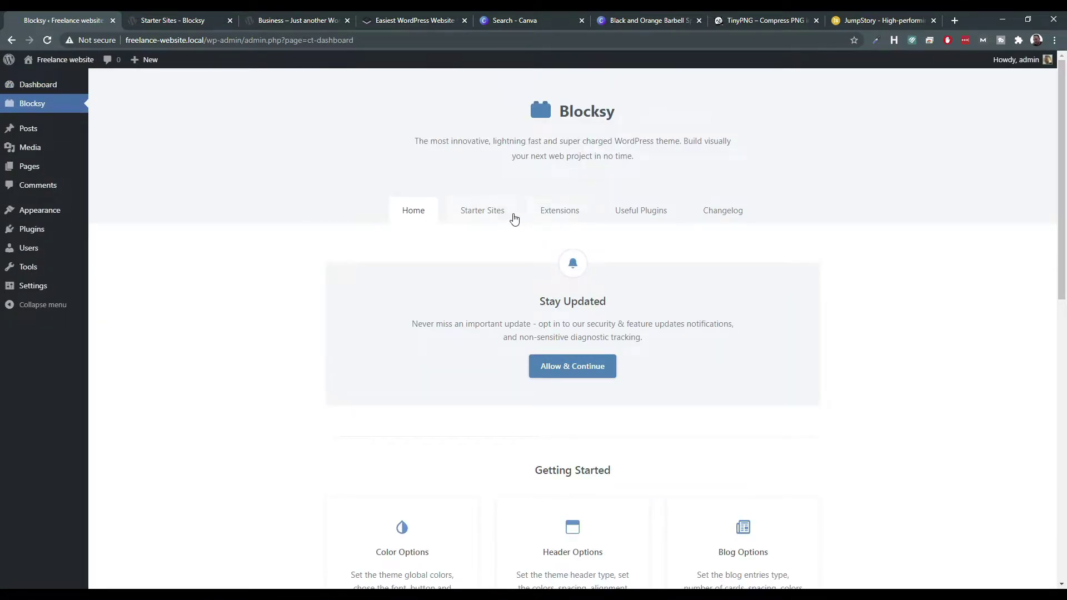
left_click(501, 210)
scroll(471, 325, "down", 3)
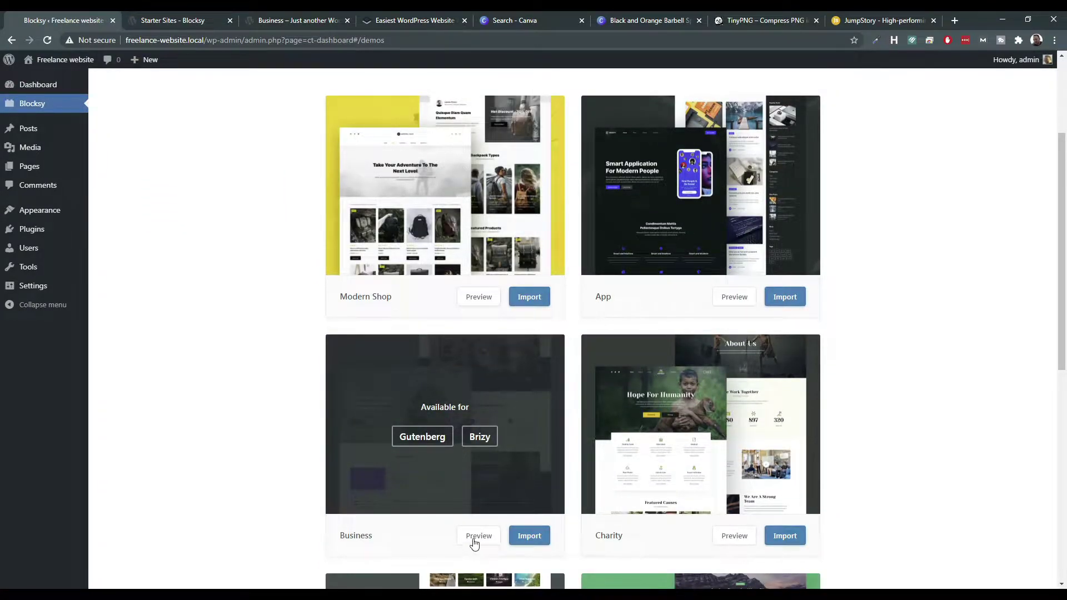
left_click(529, 536)
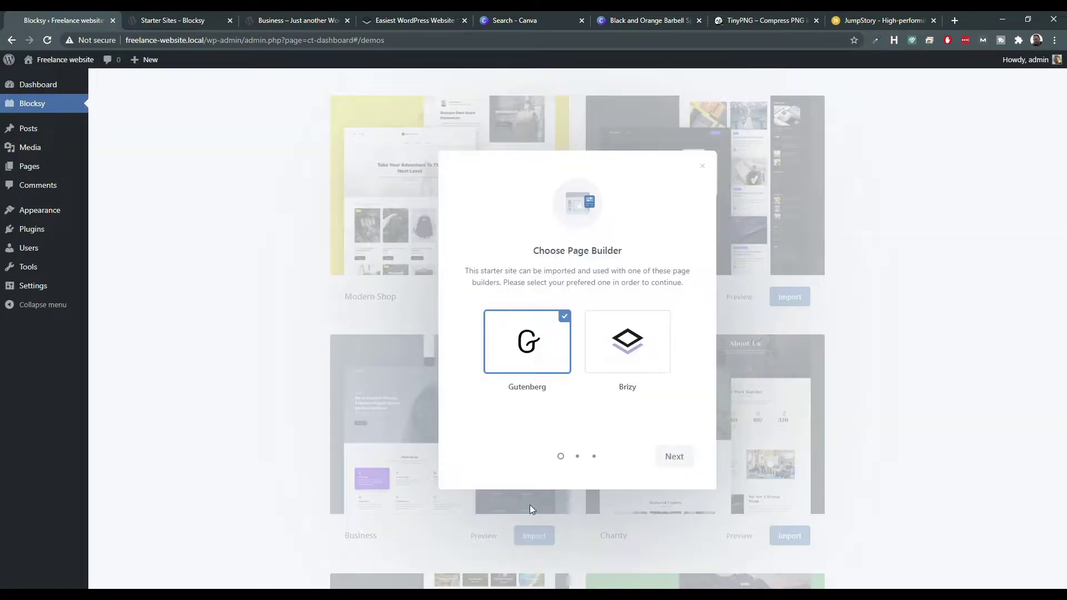
Install the Business starter site with Brizy as the page builder, including its plugin, options, widgets and content, as a clean install.
left_click(637, 342)
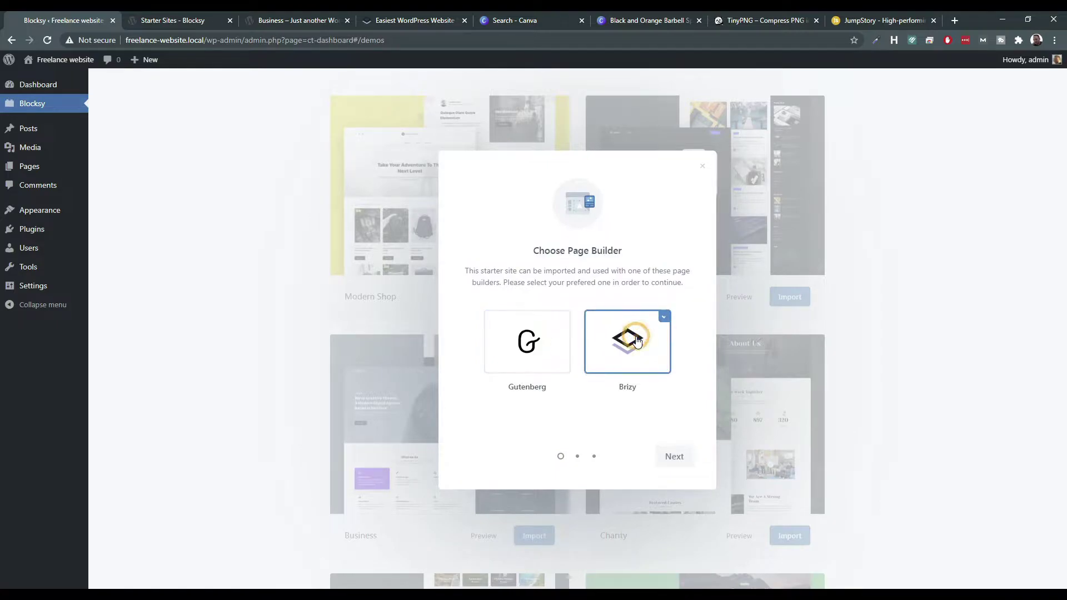
left_click(673, 457)
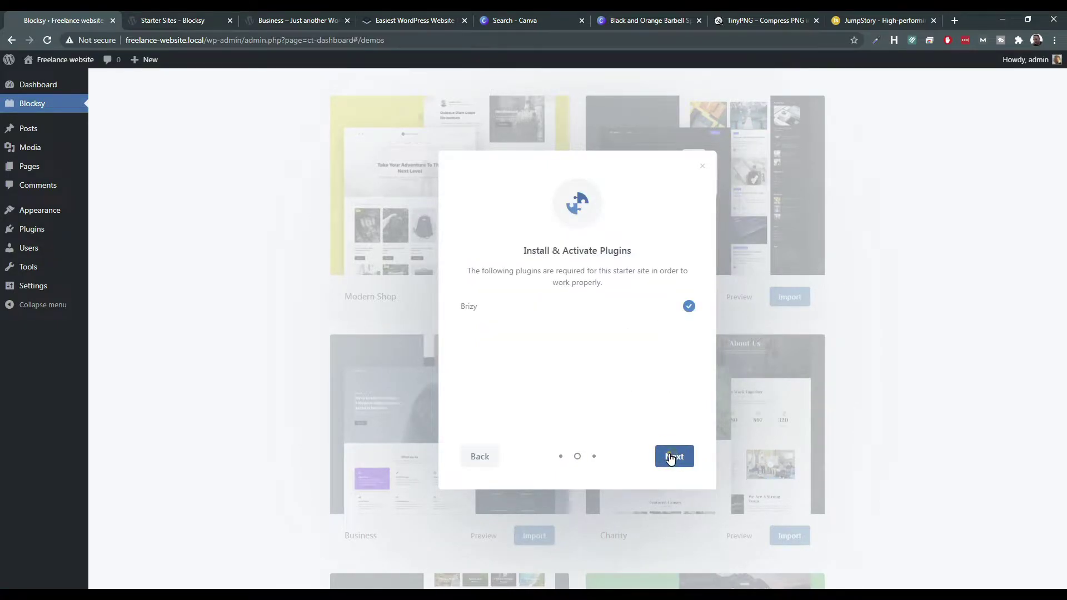
left_click(671, 457)
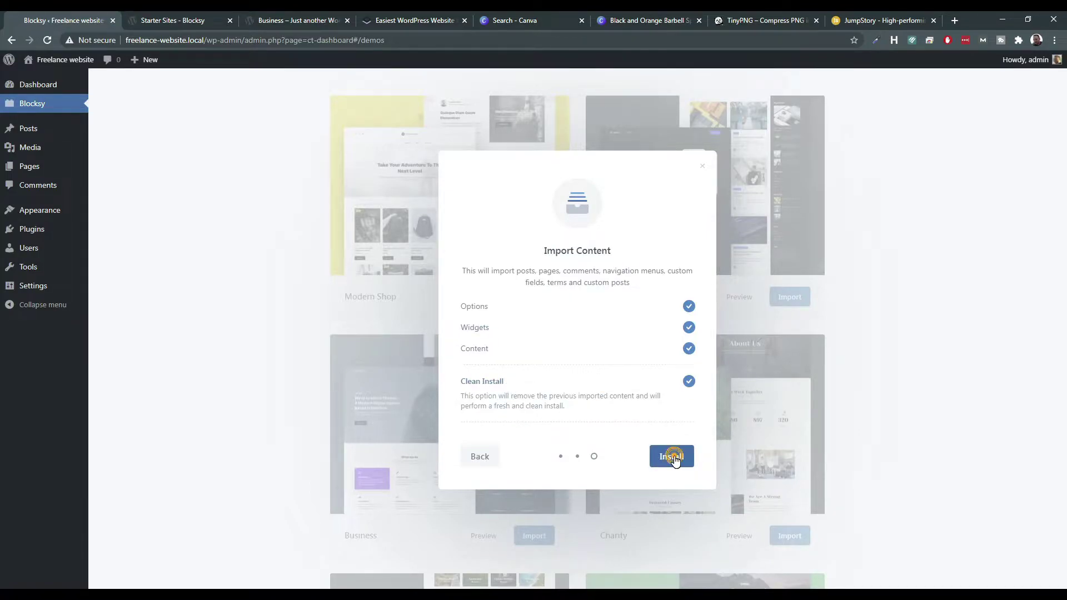
left_click(672, 458)
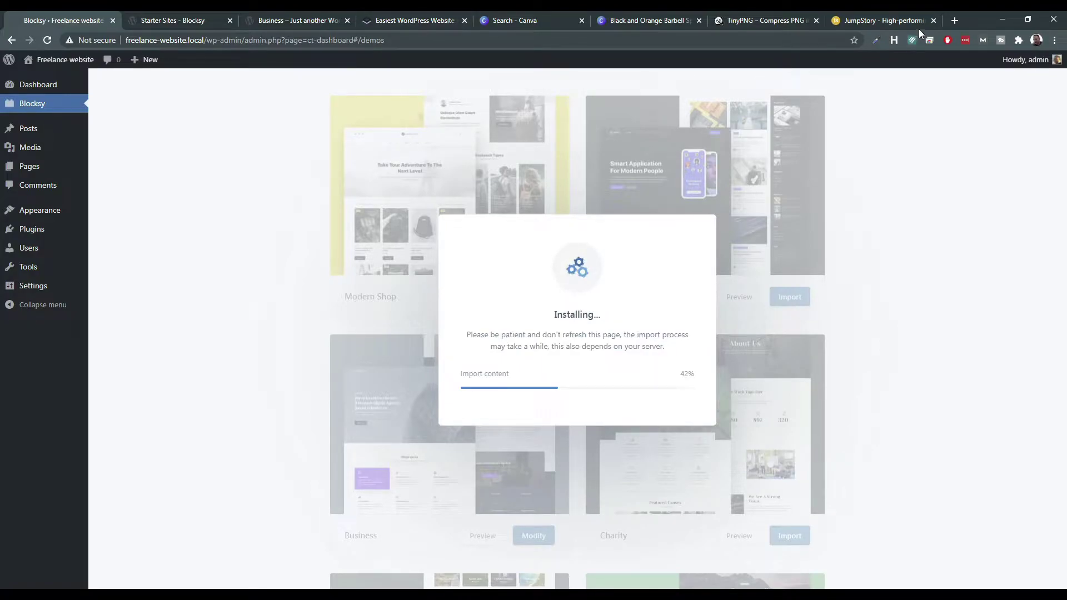
Close the JumpStory, TinyPNG, Canva, Brizy and Business demo pages, keeping the WordPress dashboard and Blocksy starter sites open.
left_click(934, 20)
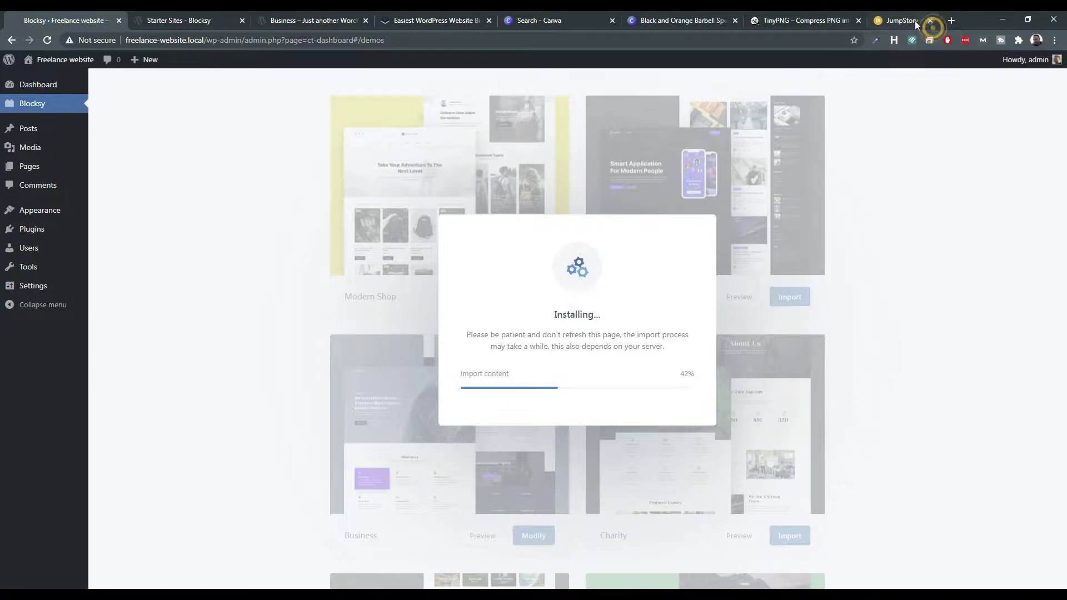
left_click(925, 21)
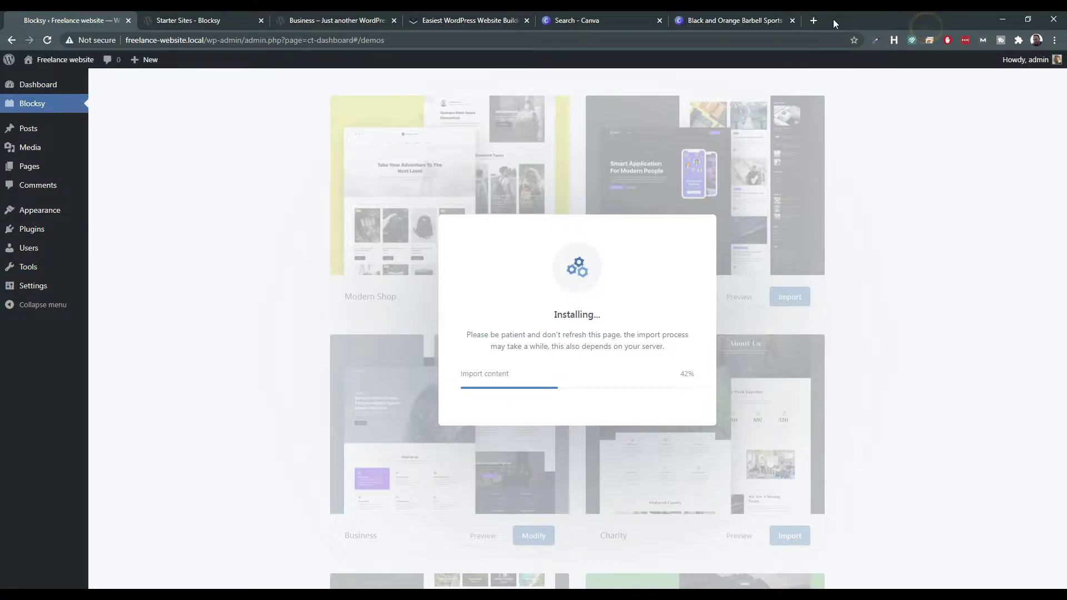
left_click(792, 20)
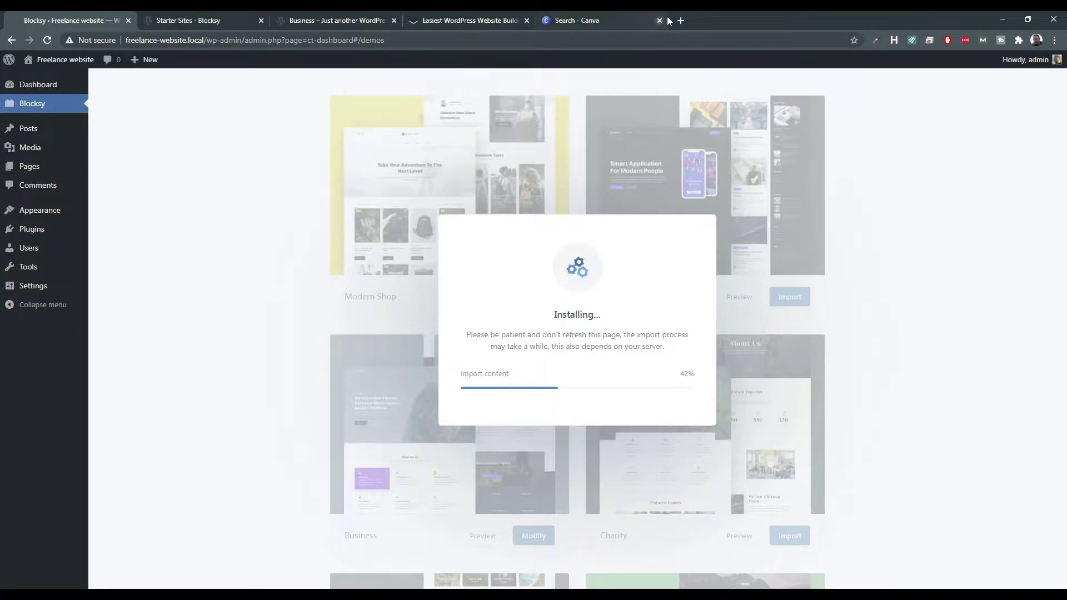
left_click(661, 20)
left_click(527, 20)
left_click(394, 20)
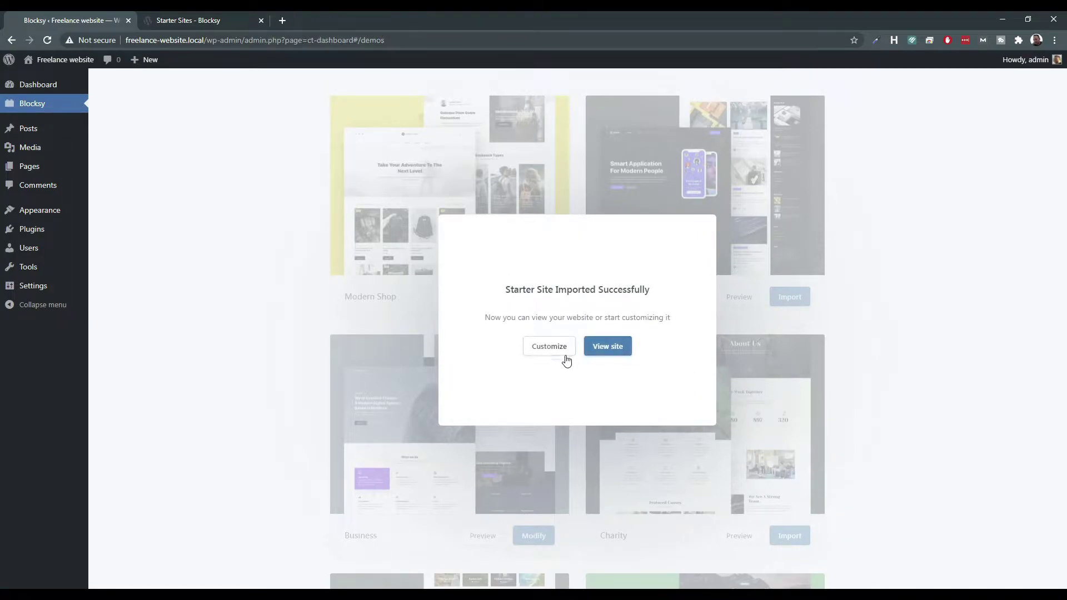
View the imported website and examine its hero banner, "See our services" link and "What we do" section.
left_click(593, 348)
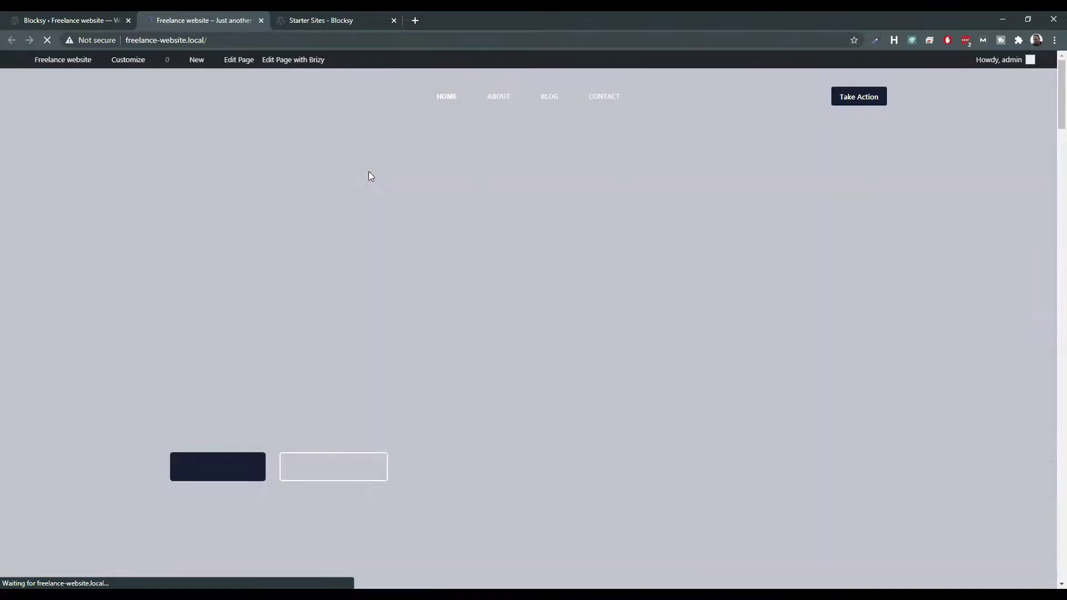
scroll(397, 284, "down", 3)
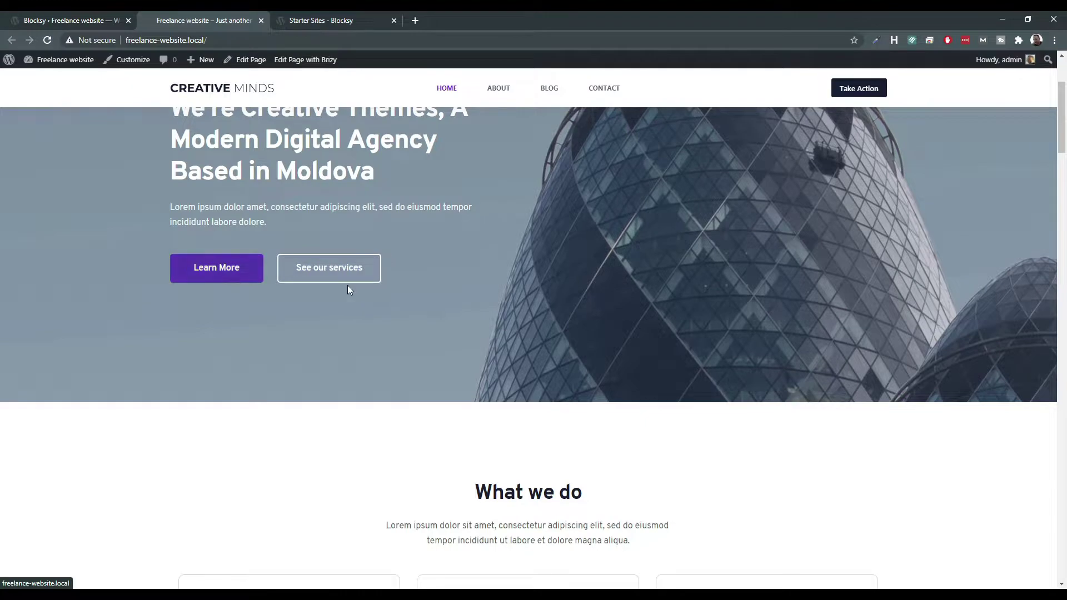
left_click(348, 268)
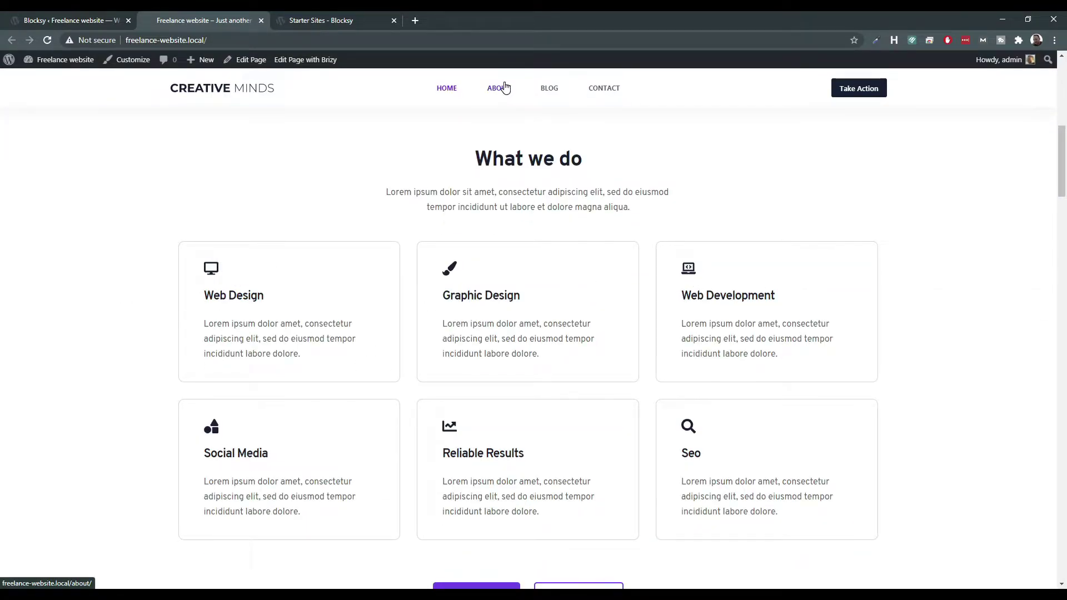
scroll(656, 311, "down", 4)
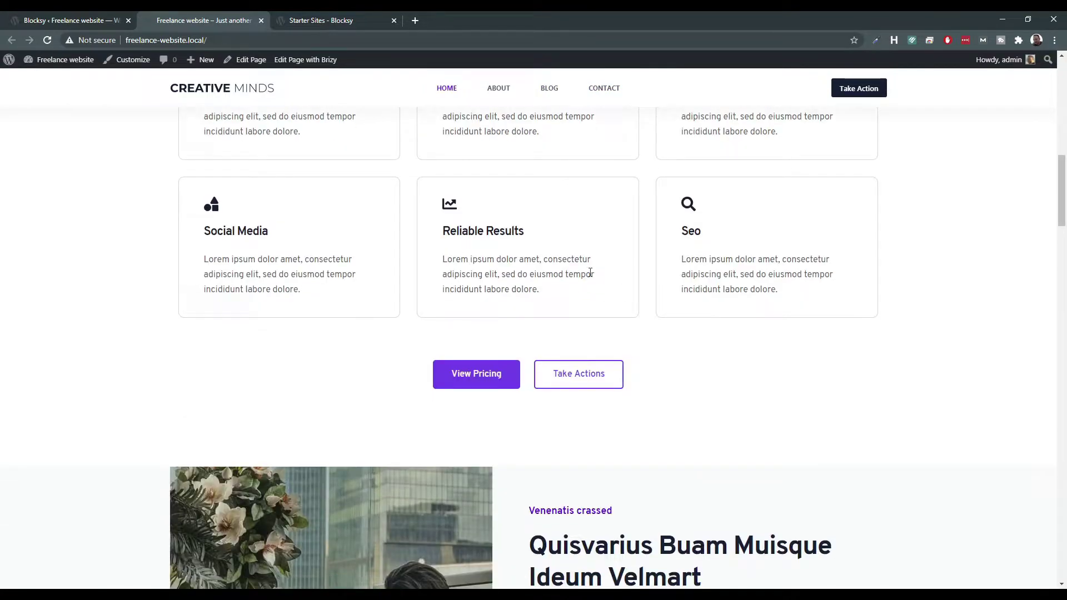
scroll(398, 343, "down", 2)
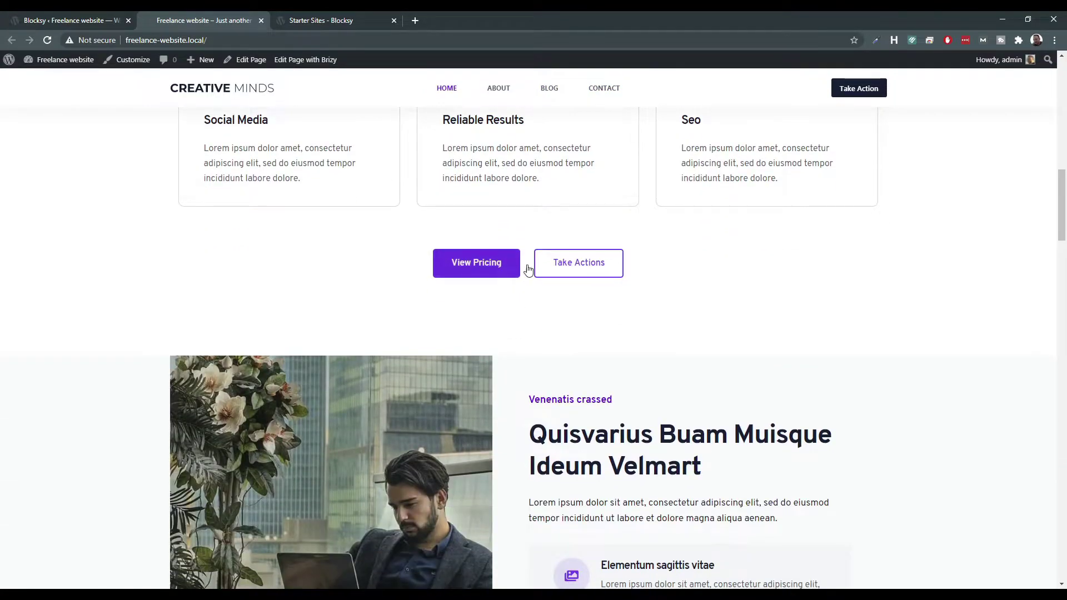
scroll(467, 268, "up", 4)
scroll(264, 362, "up", 3)
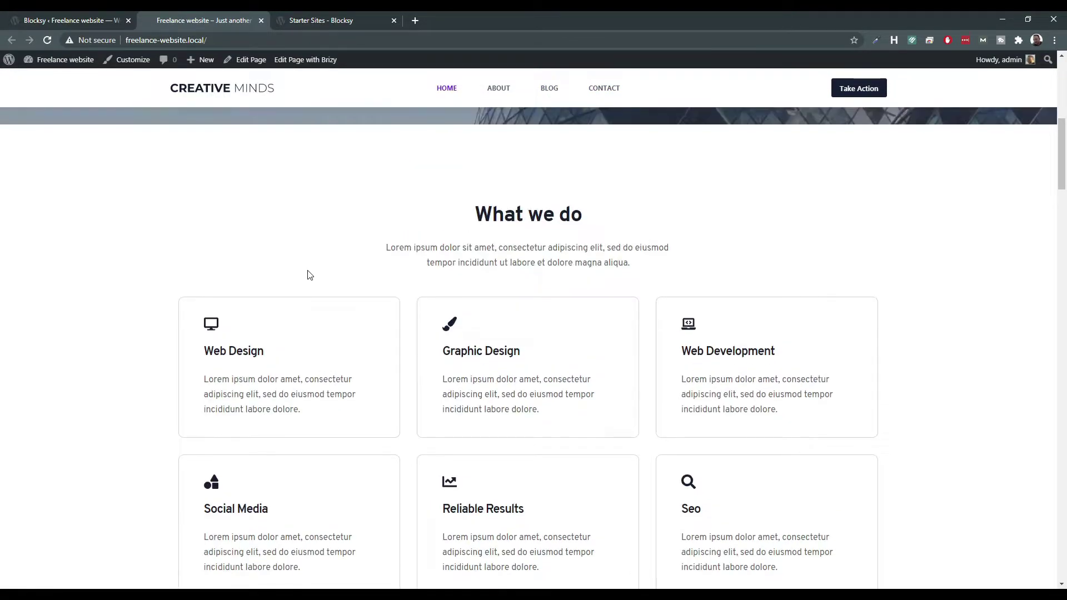
Examine the rest of the imported homepage, from the feature list and contact banner through the videos, insights and testimonials to the footer.
scroll(303, 331, "down", 15)
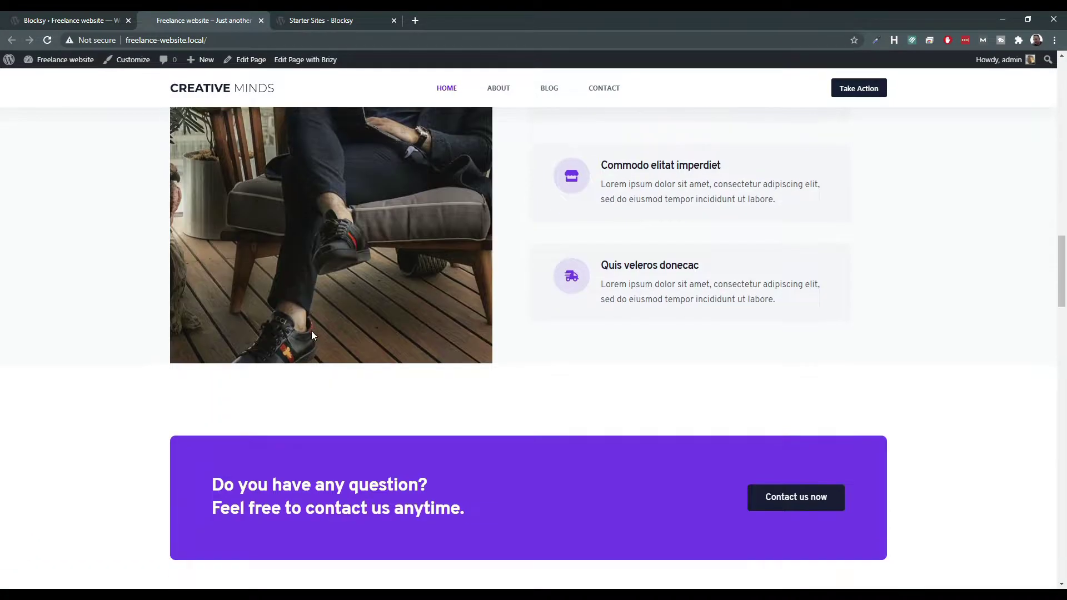
scroll(661, 291, "up", 2)
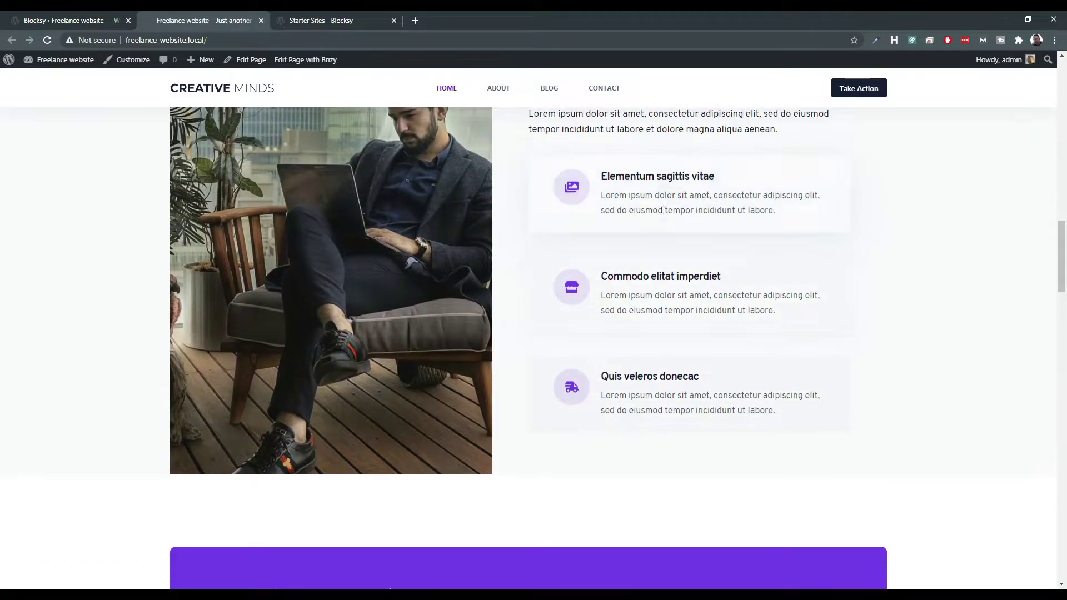
scroll(614, 287, "down", 5)
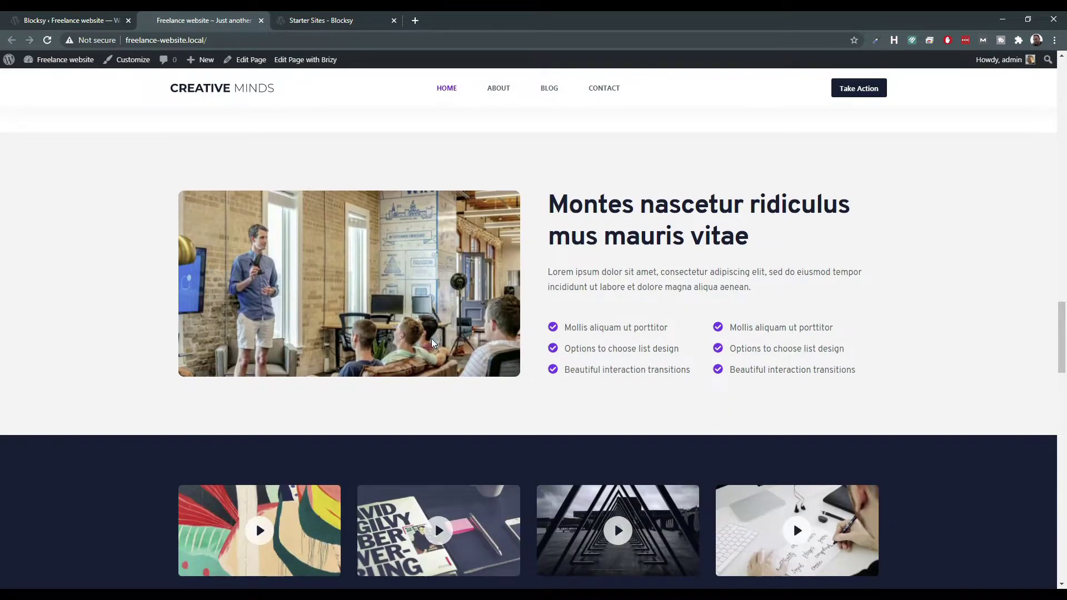
scroll(376, 427, "down", 5)
scroll(698, 257, "down", 12)
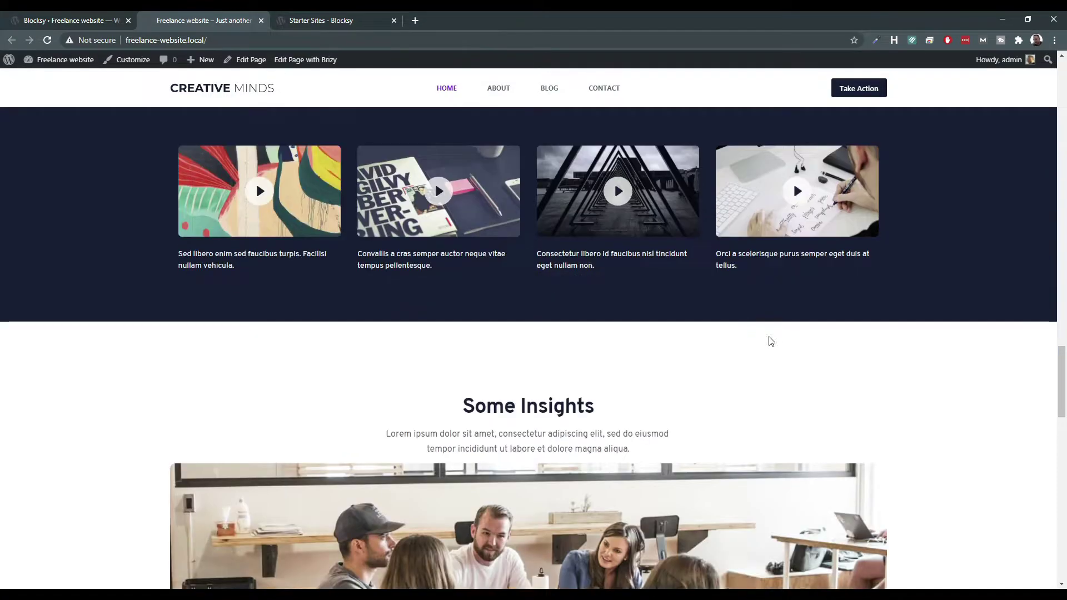
scroll(722, 358, "up", 6)
scroll(702, 365, "down", 17)
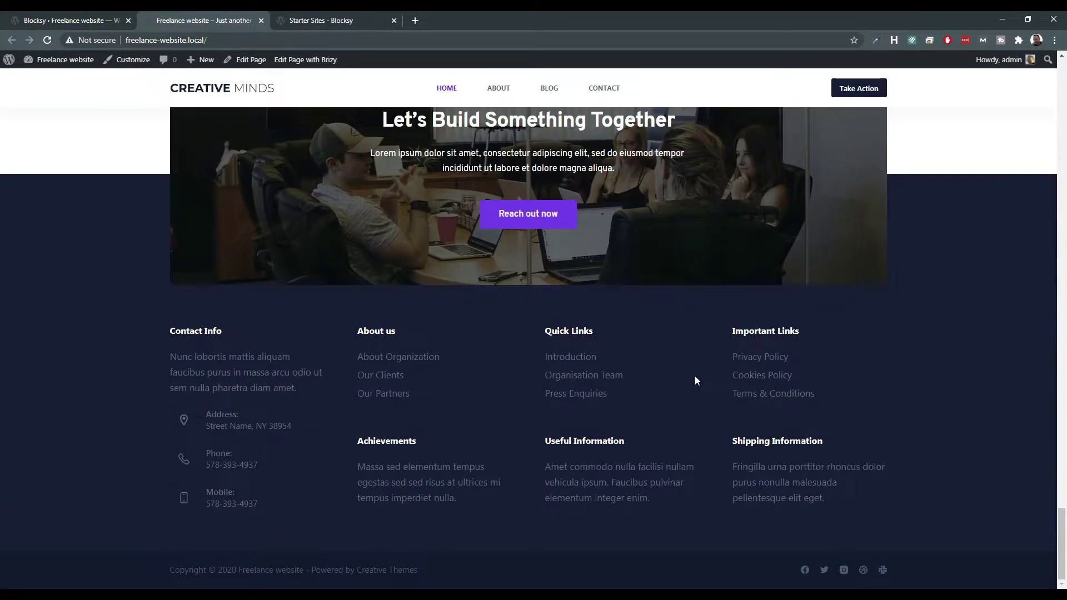
scroll(839, 351, "up", 3)
scroll(886, 390, "up", 3)
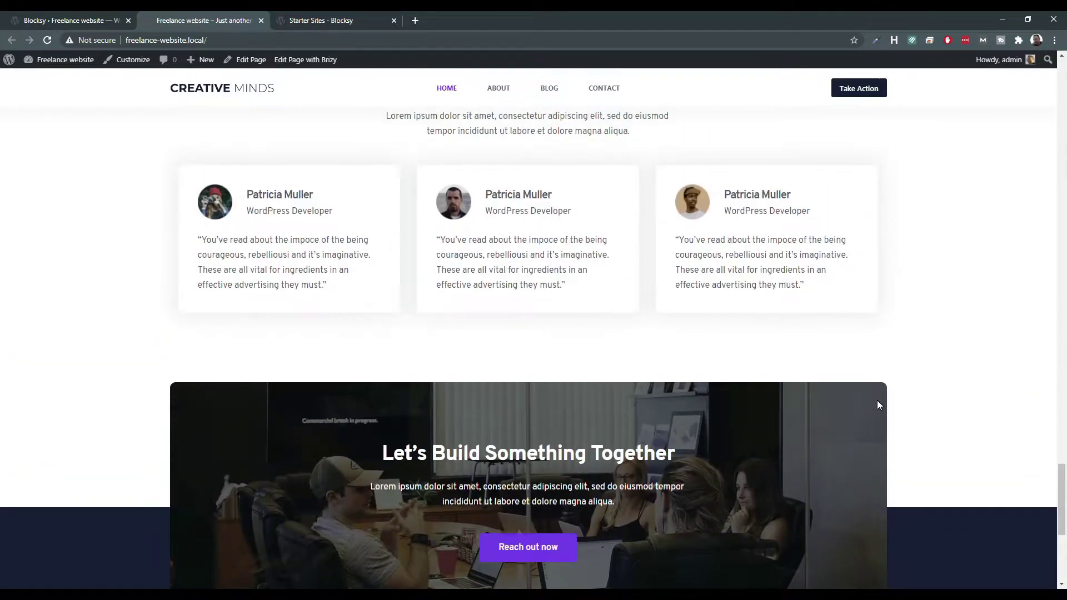
scroll(325, 369, "down", 4)
scroll(311, 372, "up", 20)
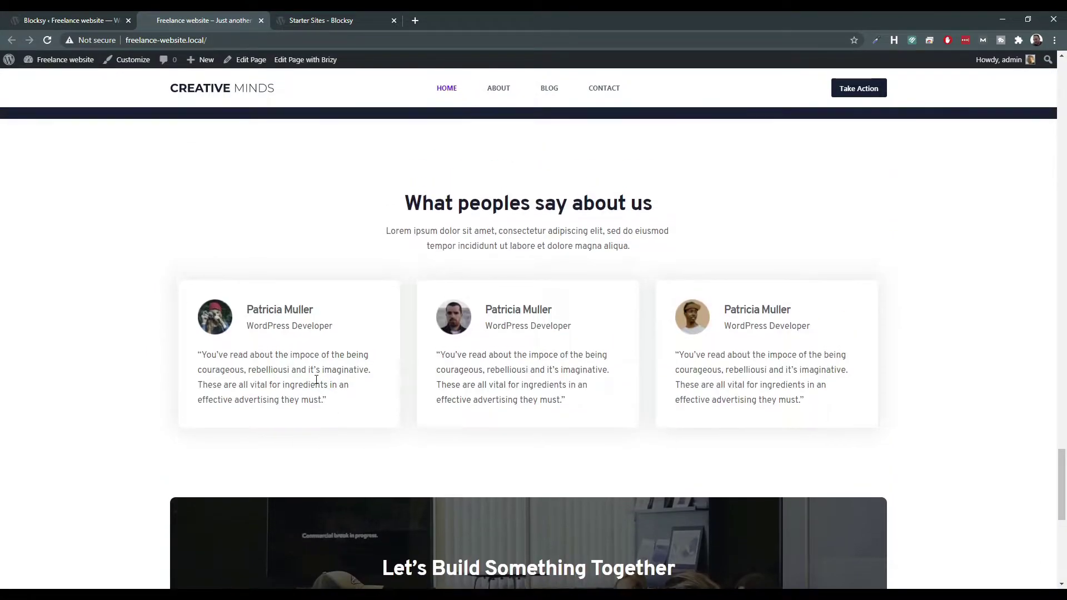
scroll(323, 361, "up", 20)
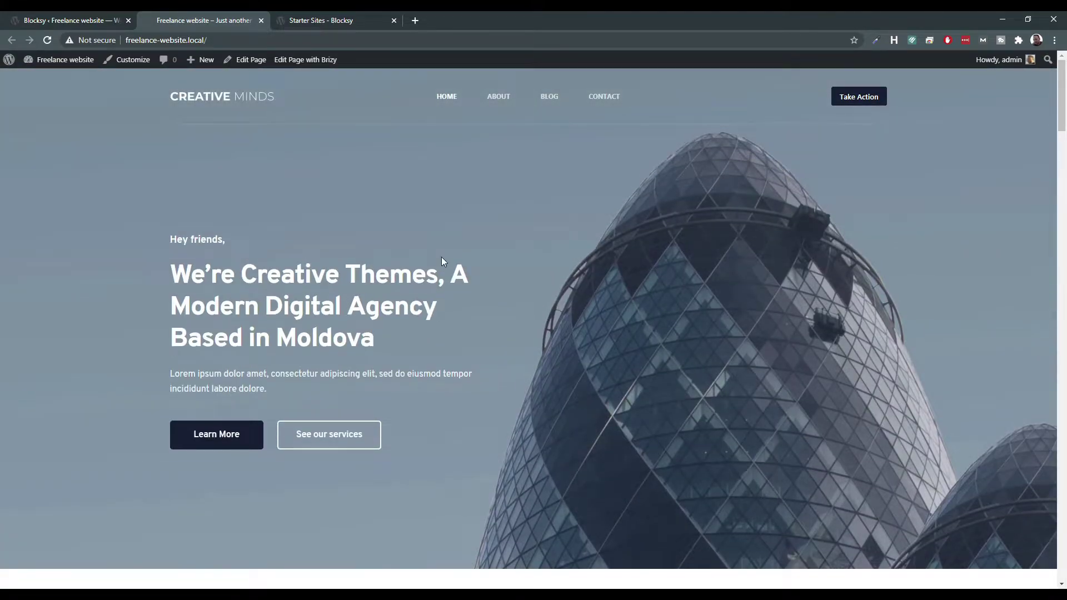
Review the upper part of the homepage again, from the hero banner through the services grid to the image and feature list.
scroll(389, 278, "down", 5)
scroll(394, 272, "up", 4)
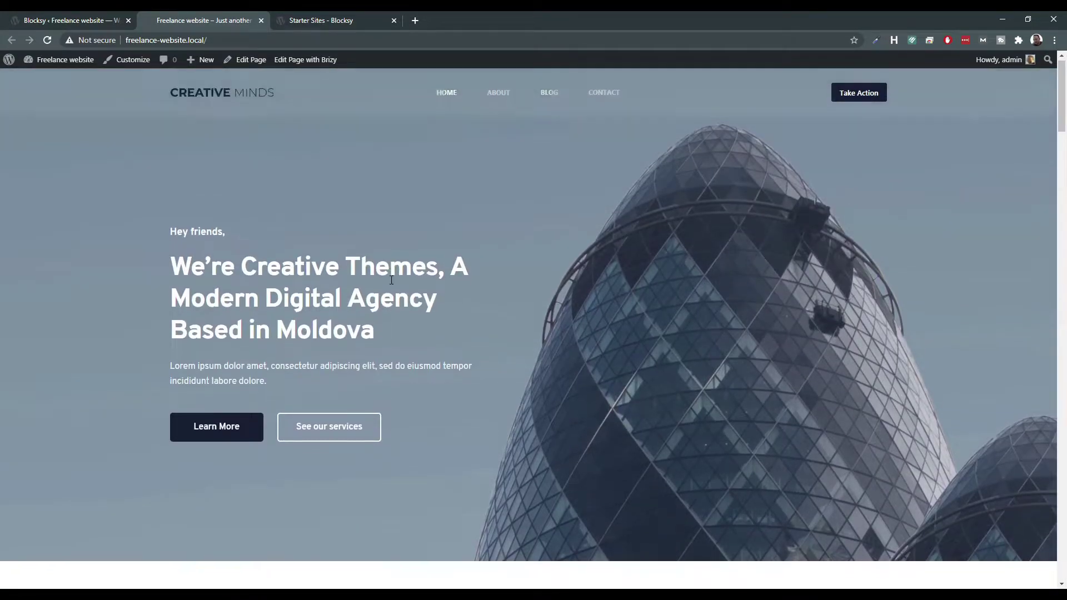
scroll(391, 280, "down", 3)
scroll(389, 285, "up", 3)
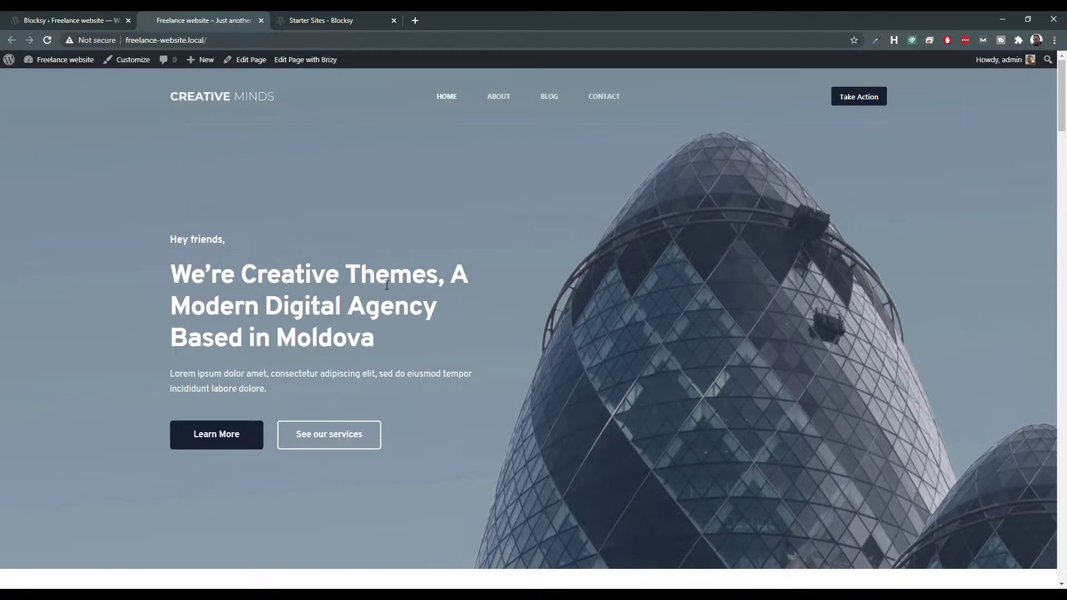
scroll(388, 287, "down", 9)
scroll(387, 284, "down", 2)
scroll(389, 285, "up", 11)
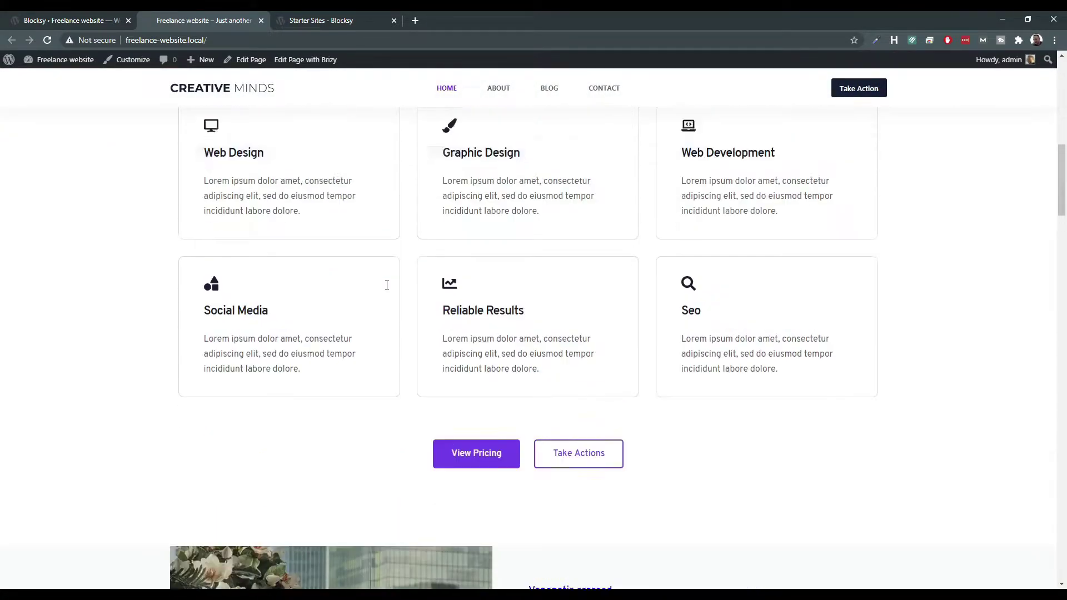
scroll(411, 300, "up", 1)
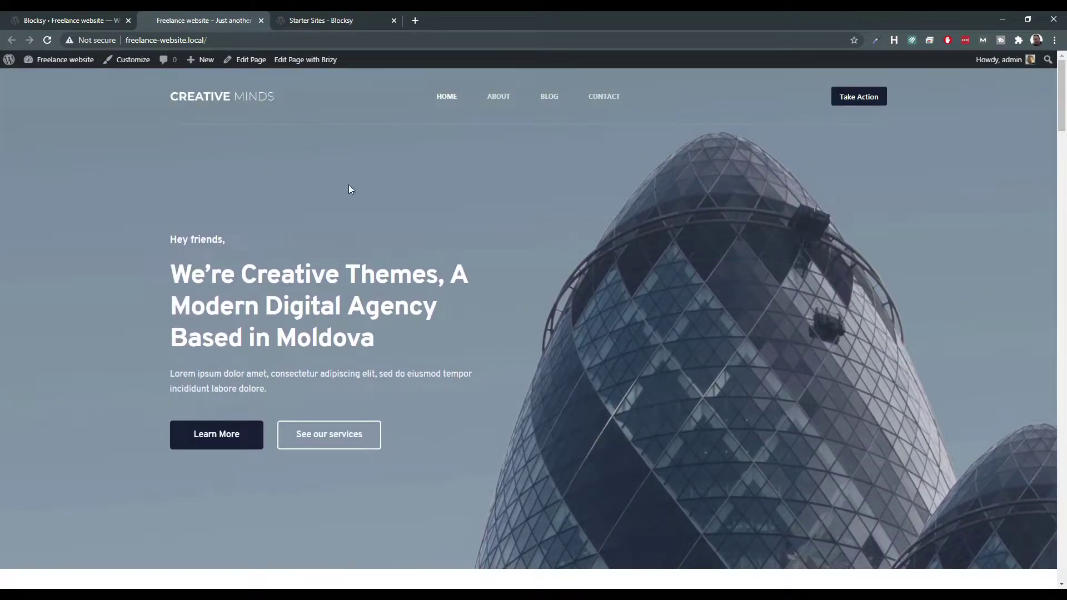
scroll(419, 278, "down", 6)
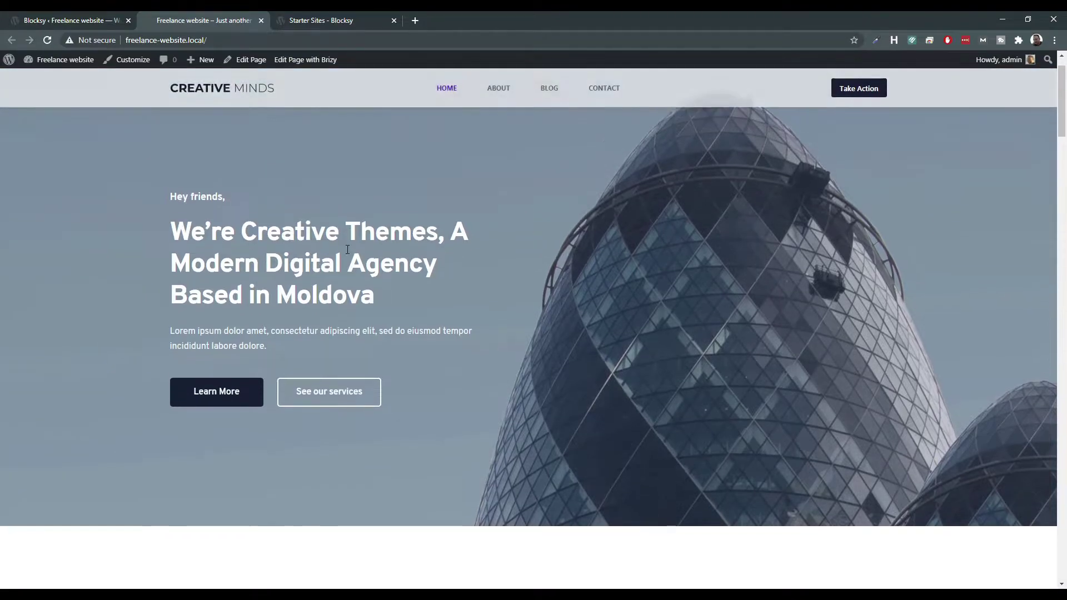
scroll(419, 288, "down", 5)
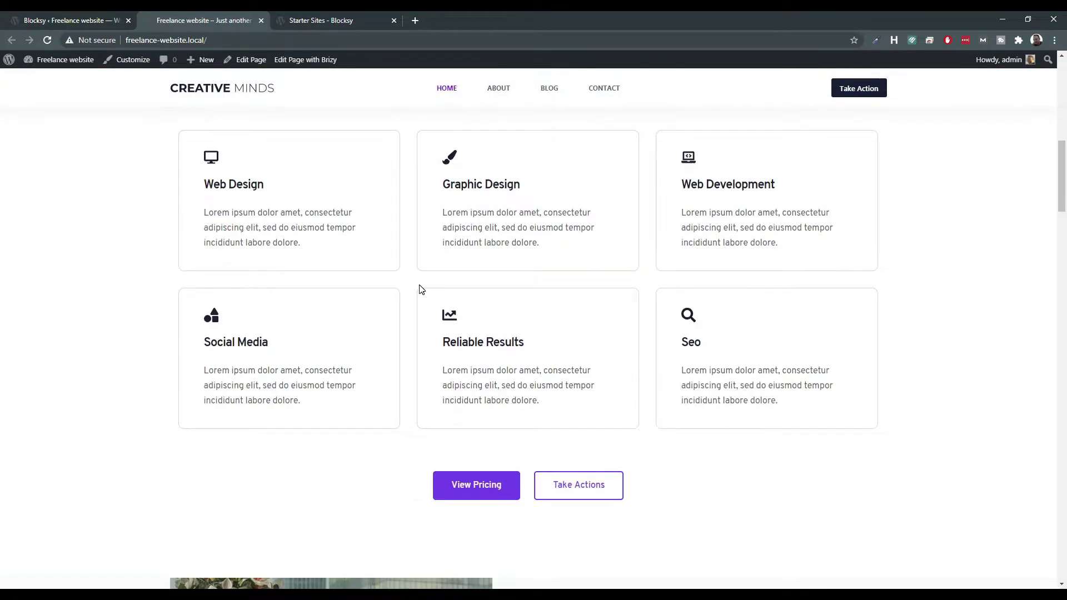
scroll(437, 310, "down", 3)
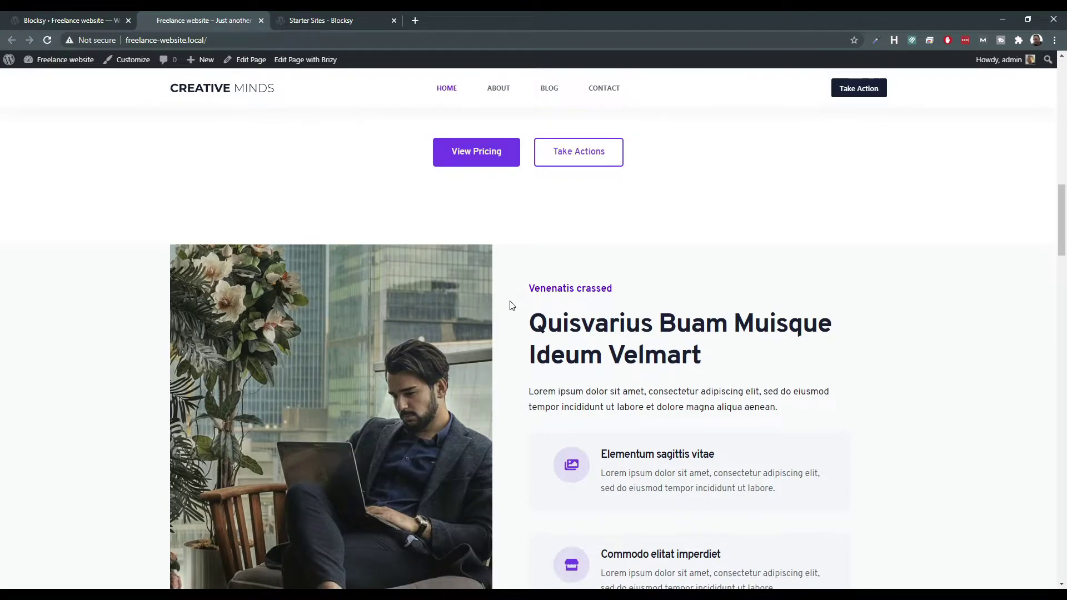
scroll(506, 283, "down", 7)
scroll(543, 283, "up", 6)
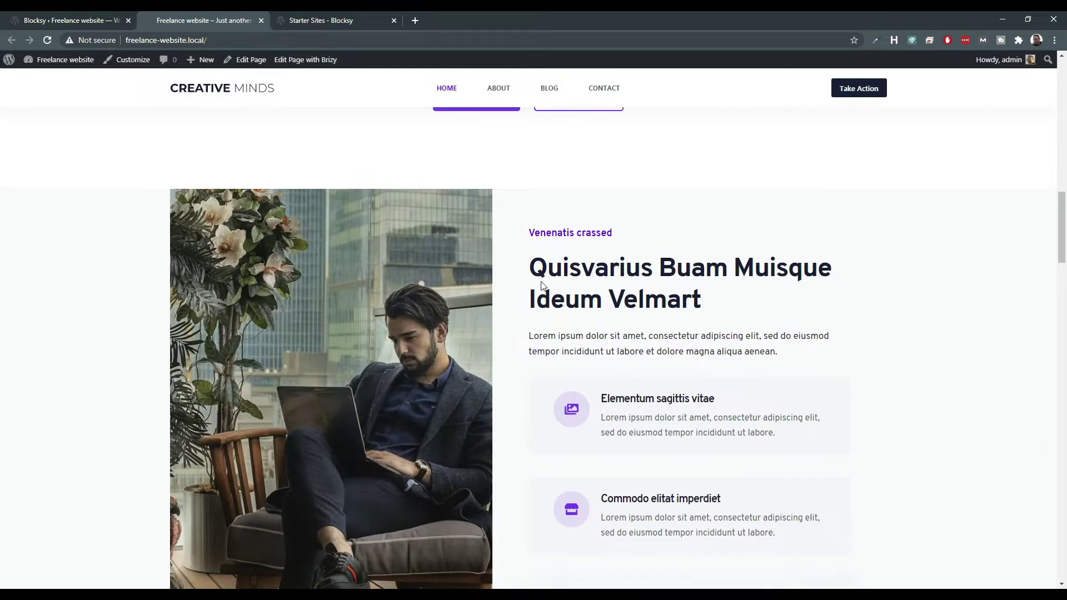
scroll(543, 285, "up", 15)
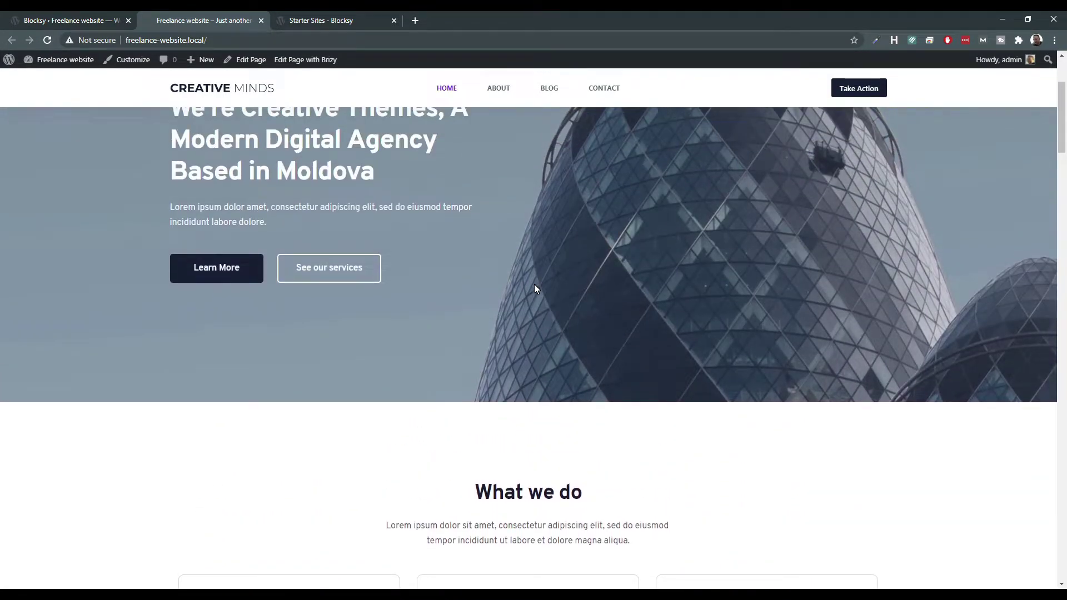
Close the Starter Sites page and return to the hero banner of the imported homepage.
scroll(531, 286, "up", 3)
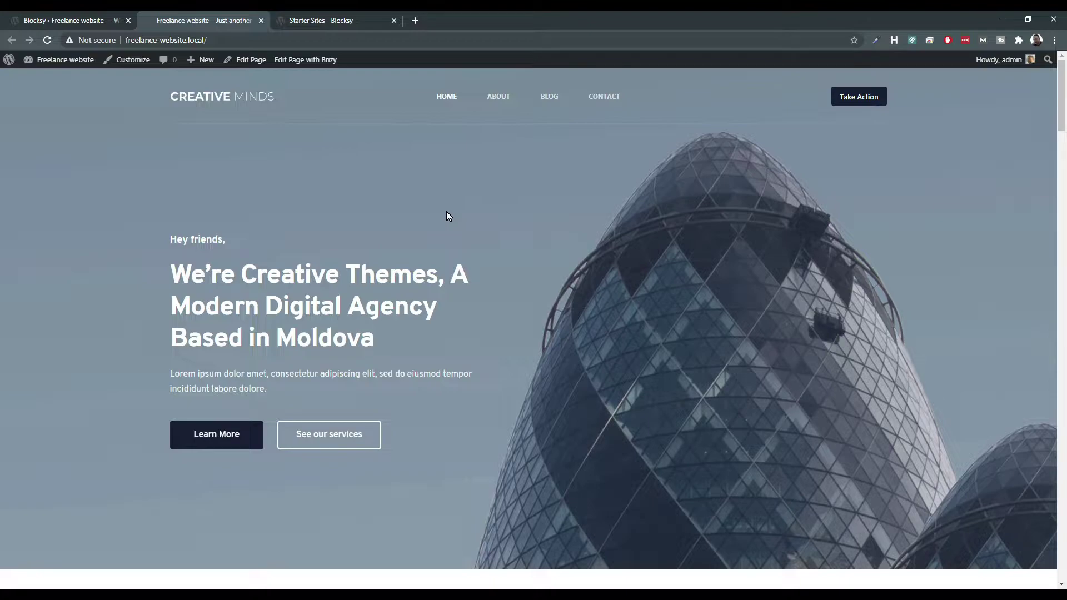
left_click(394, 20)
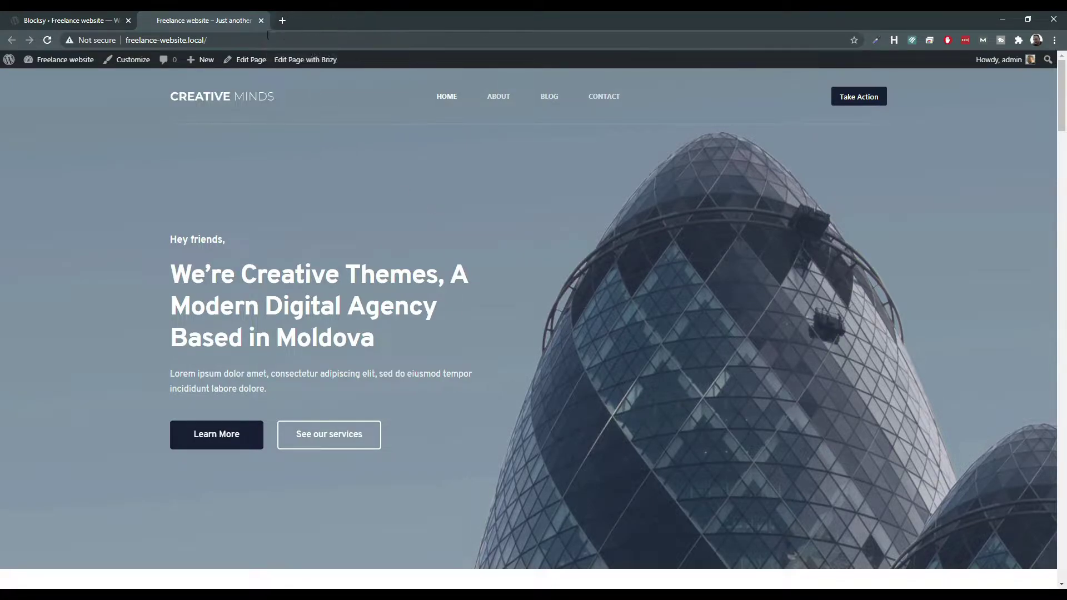
left_click(55, 13)
left_click(204, 12)
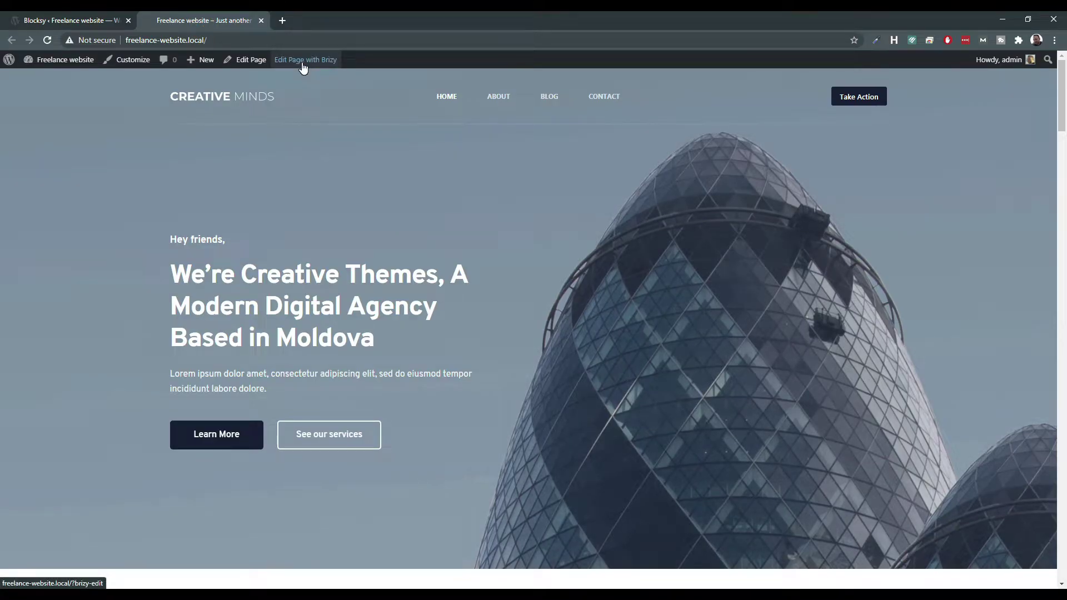
Go from the live site to the WordPress dashboard's Blocksy page and open the theme Customizer.
mouse_move(73, 62)
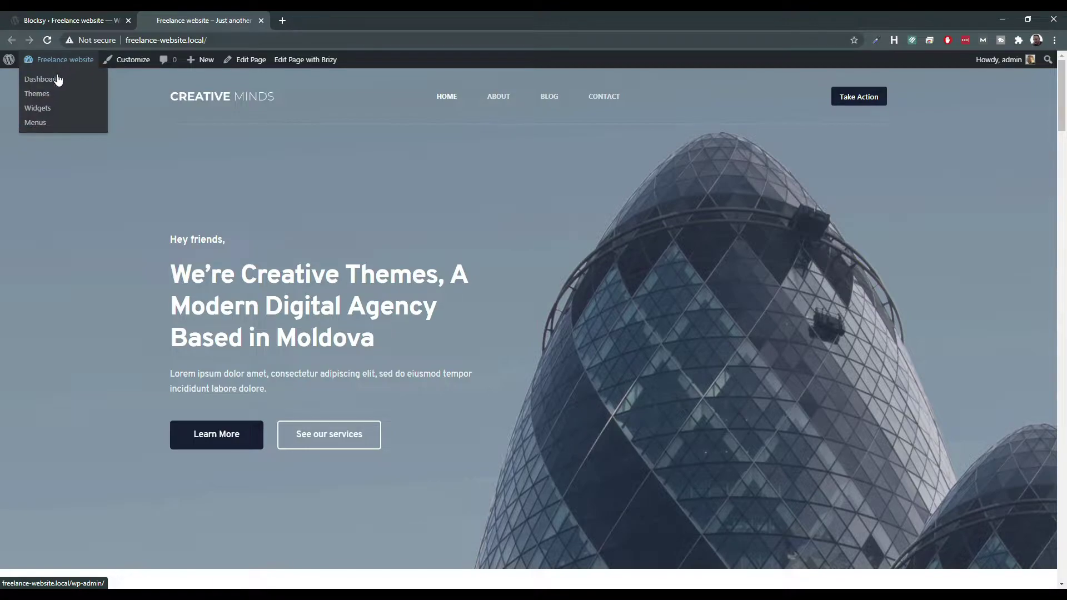
left_click(51, 79)
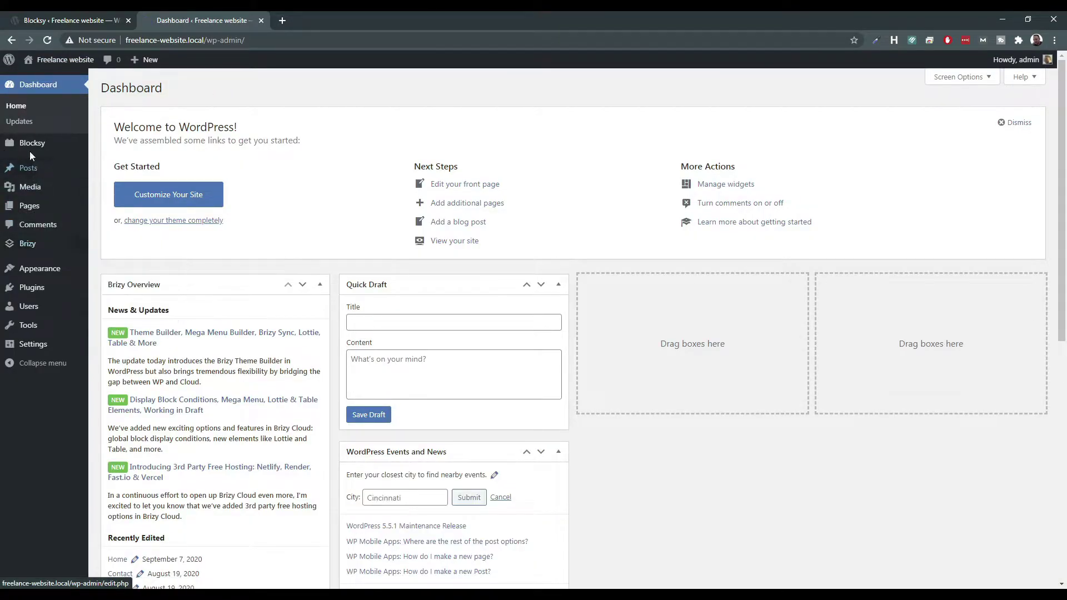
left_click(28, 150)
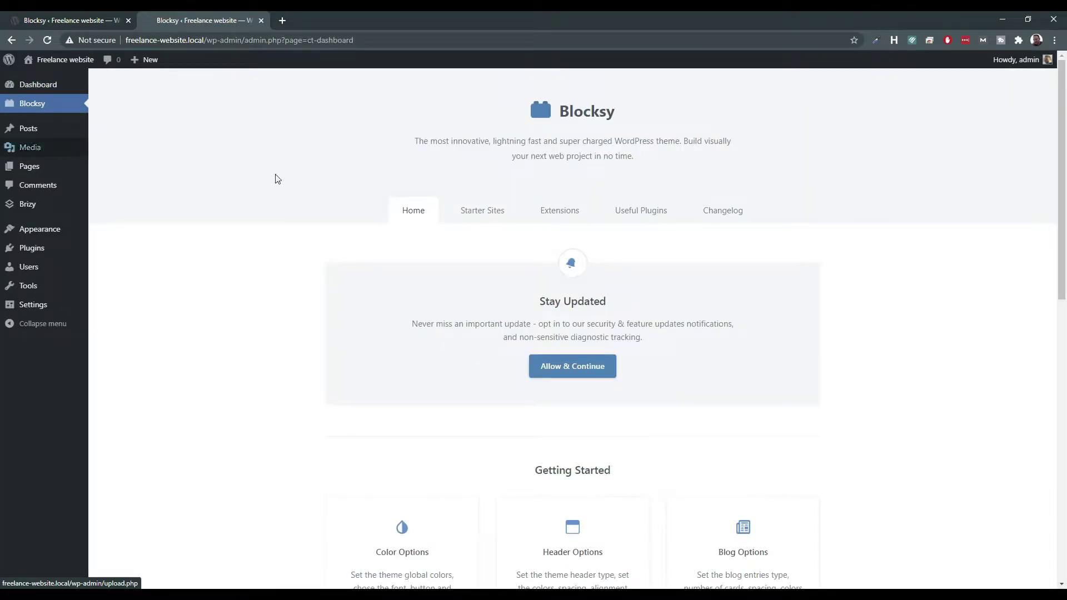
mouse_move(40, 228)
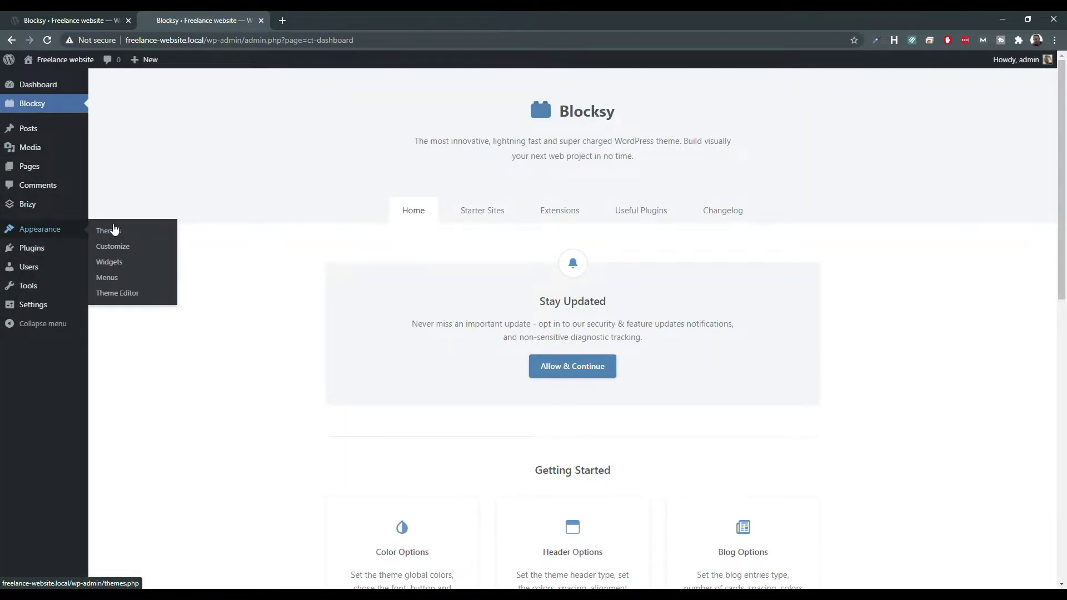
left_click(114, 249)
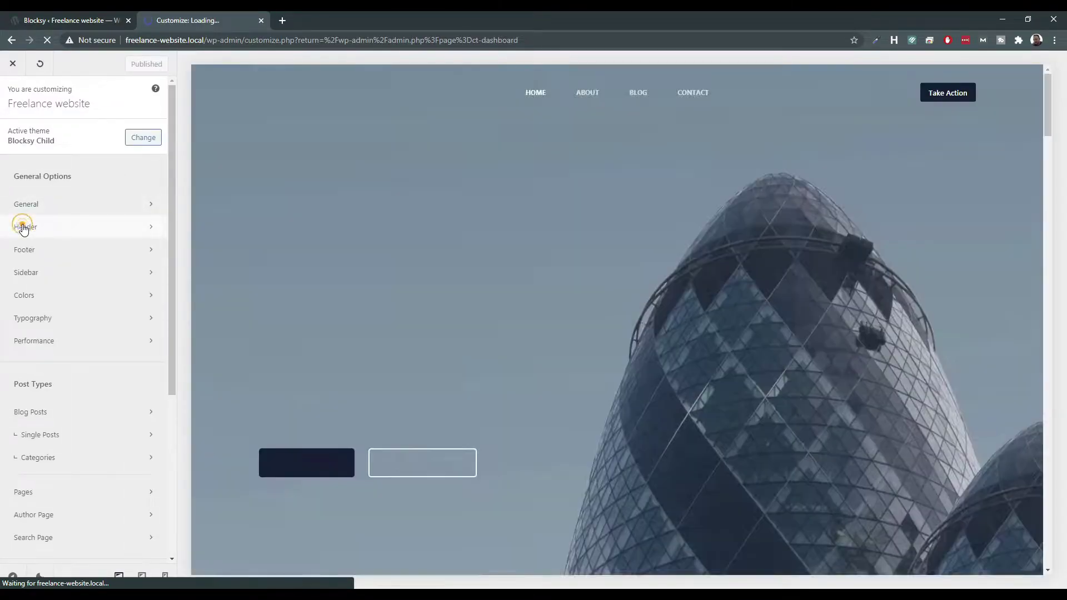
Open the Logo element's settings in the global header's builder.
left_click(24, 227)
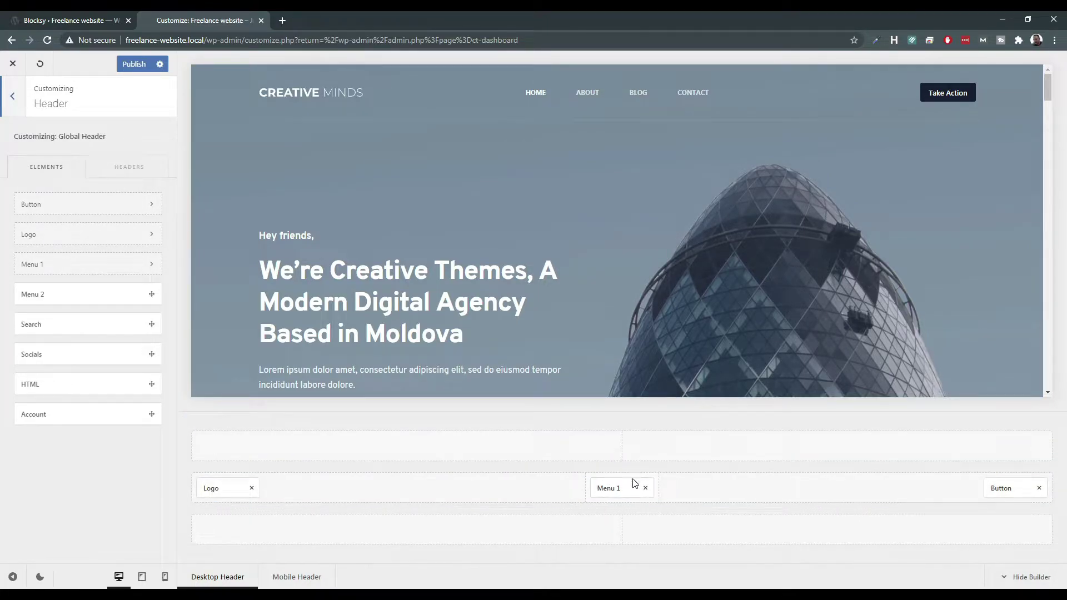
left_click(214, 490)
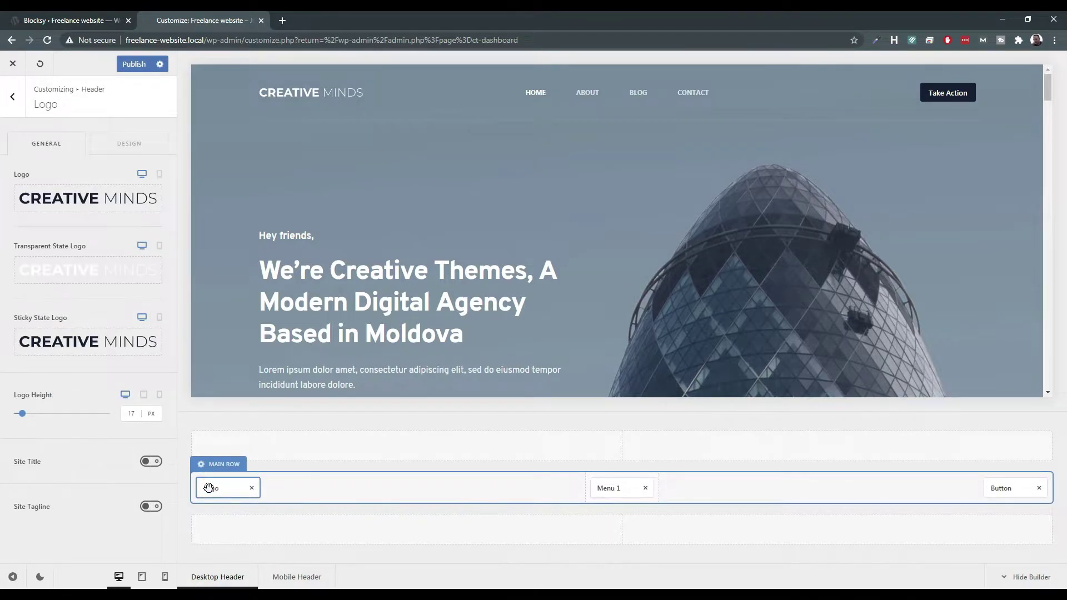
mouse_move(86, 268)
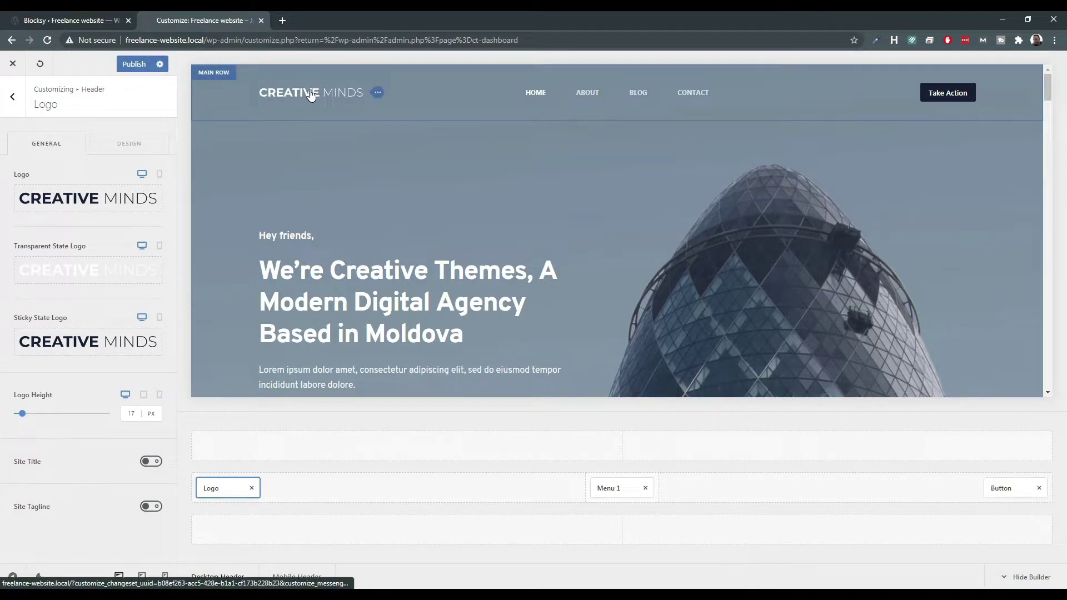
mouse_move(115, 207)
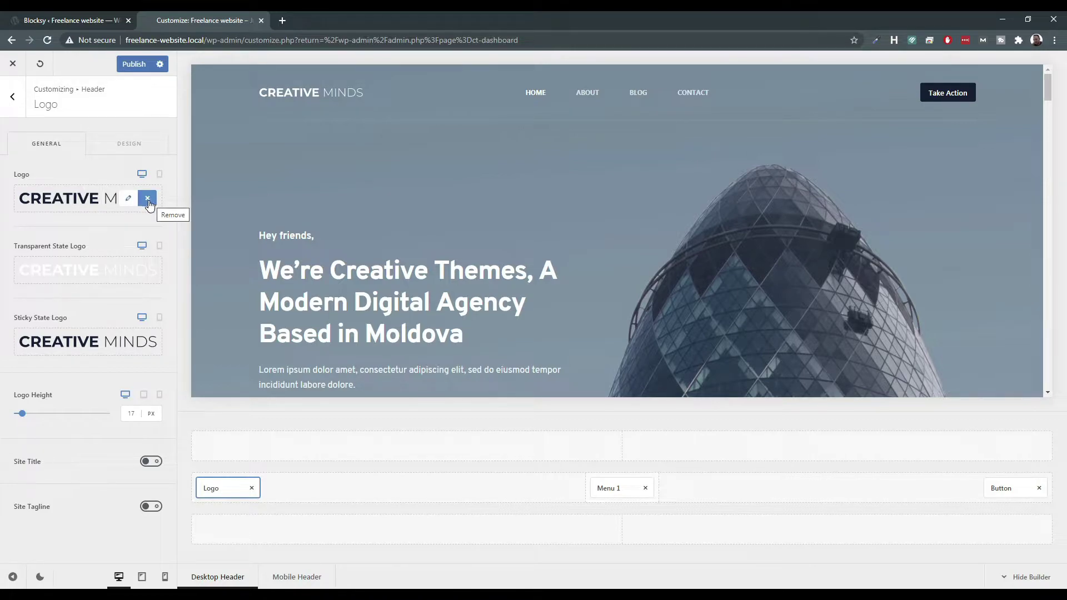
Replace the Transparent State Logo with Black-and-Orange-Barbell-Sports-Logo.png from the media library.
left_click(147, 270)
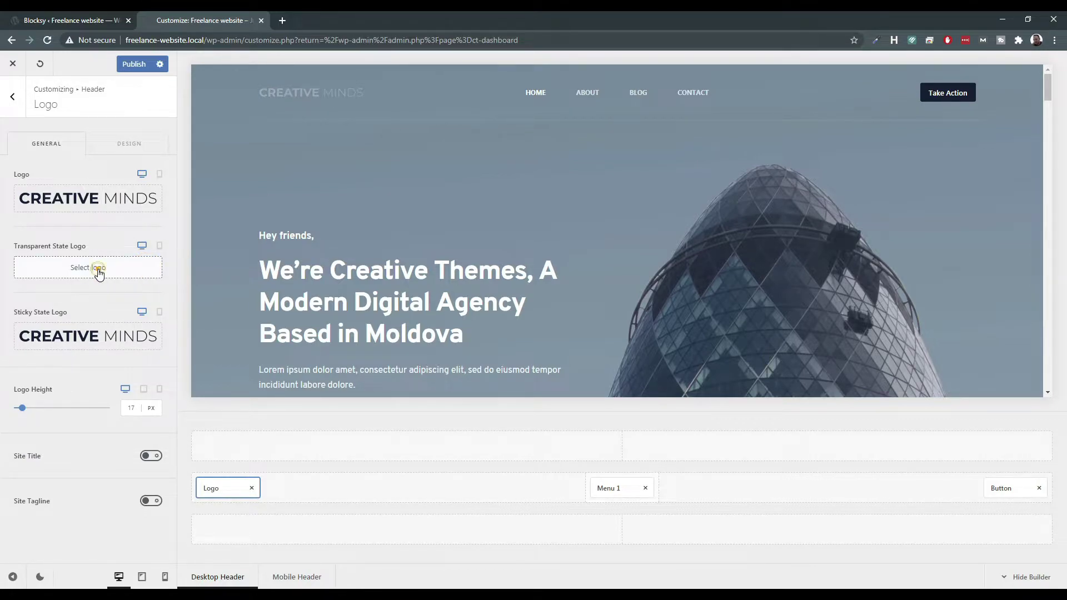
left_click(99, 271)
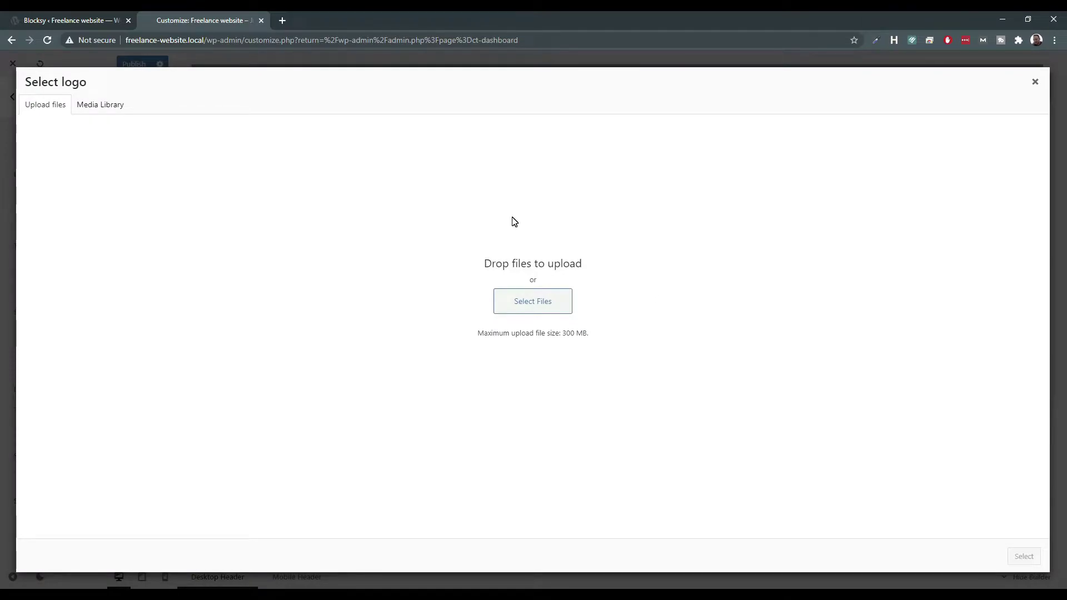
left_click(509, 300)
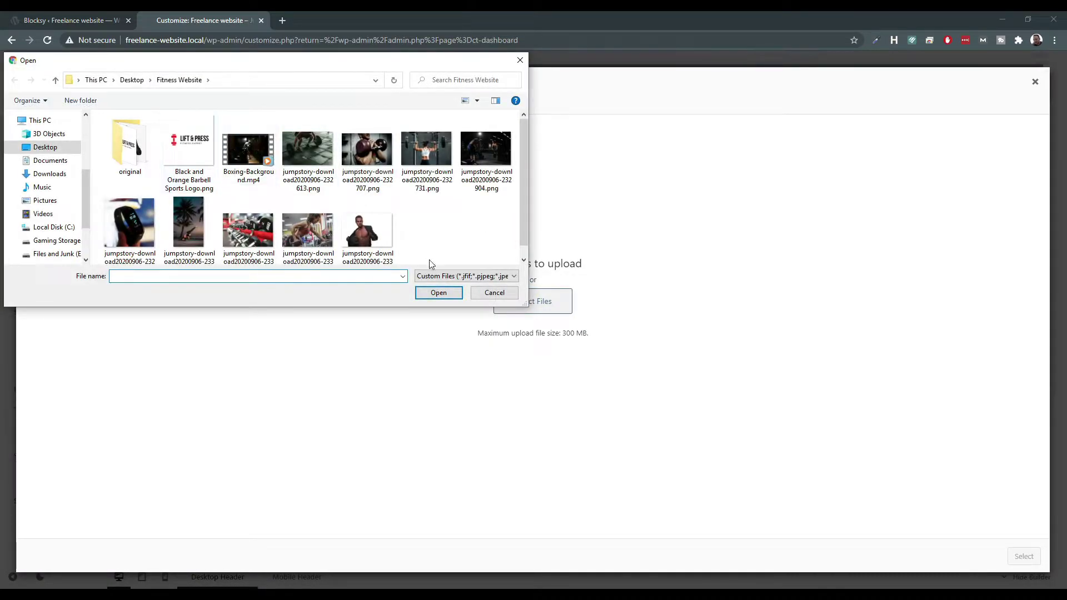
left_click(495, 293)
left_click(98, 108)
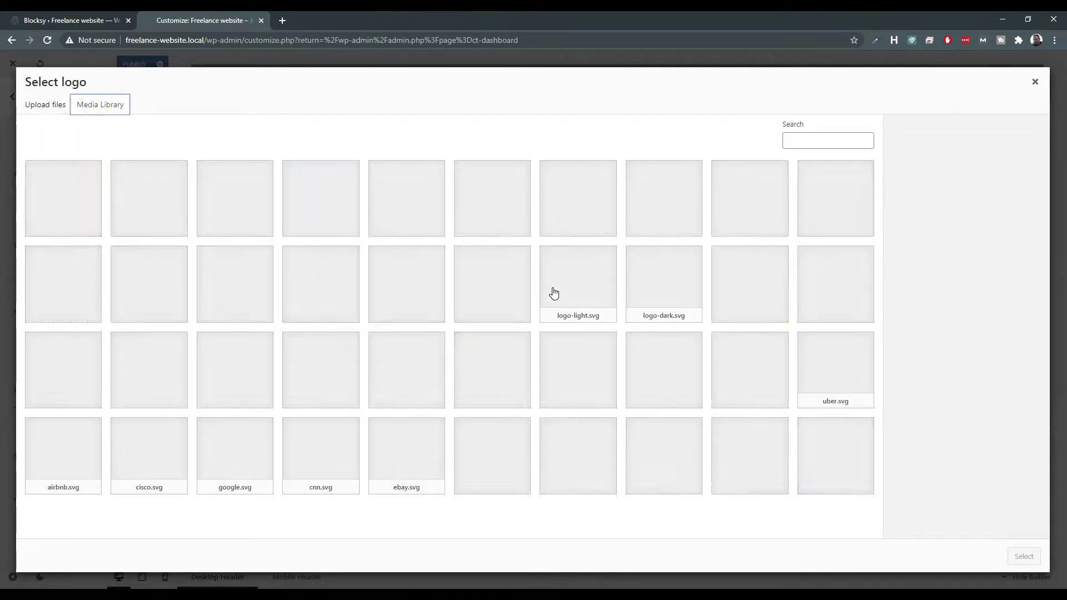
left_click(575, 202)
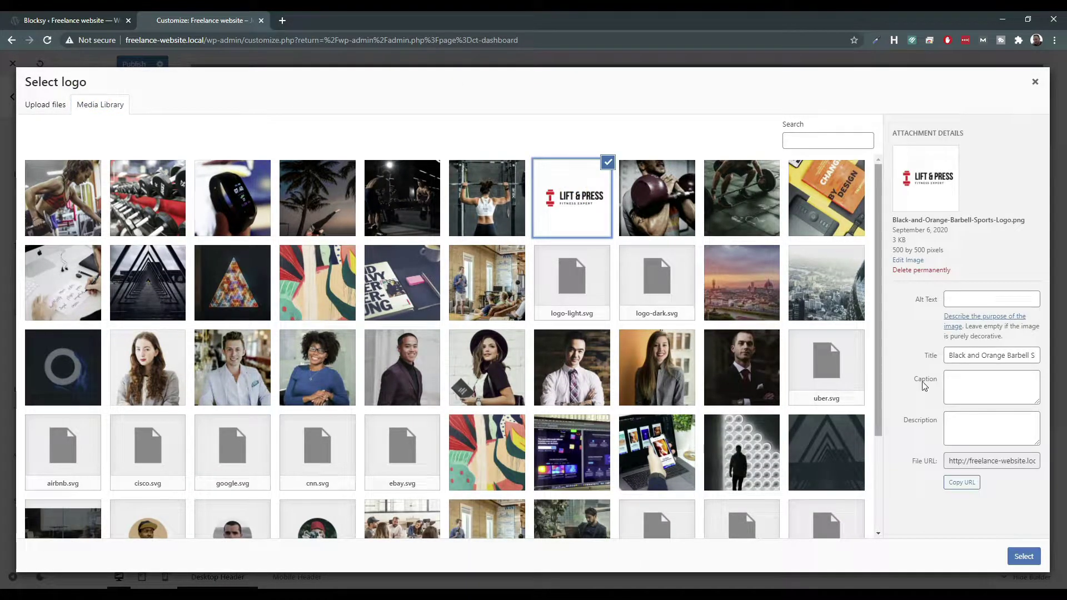
left_click(1023, 557)
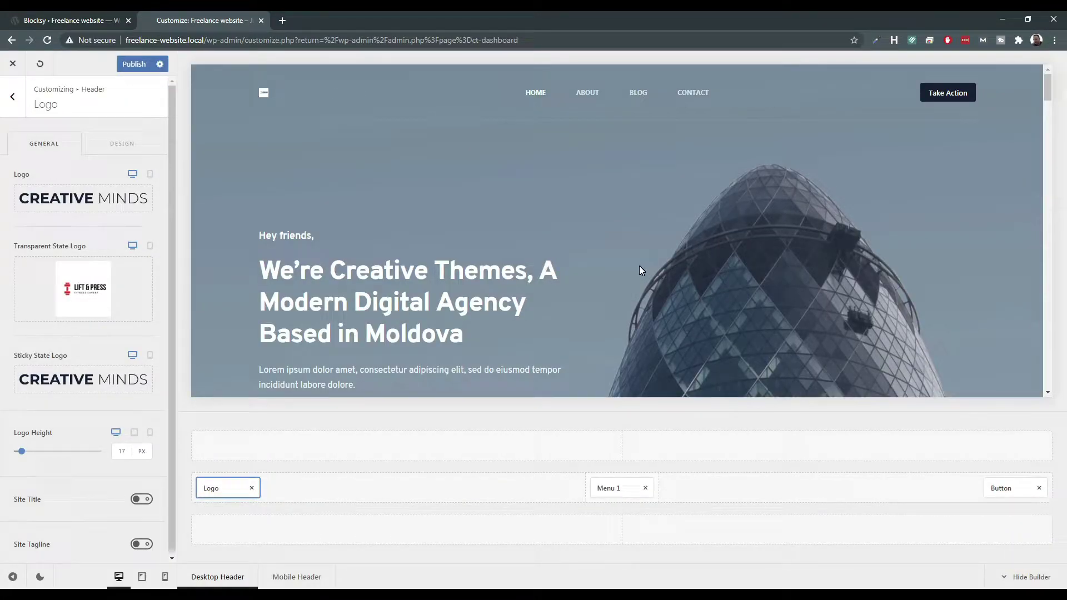
Reopen the Transparent State Logo selection, choose the Lift & Press logo and look through the media library images.
mouse_move(101, 310)
left_click(120, 272)
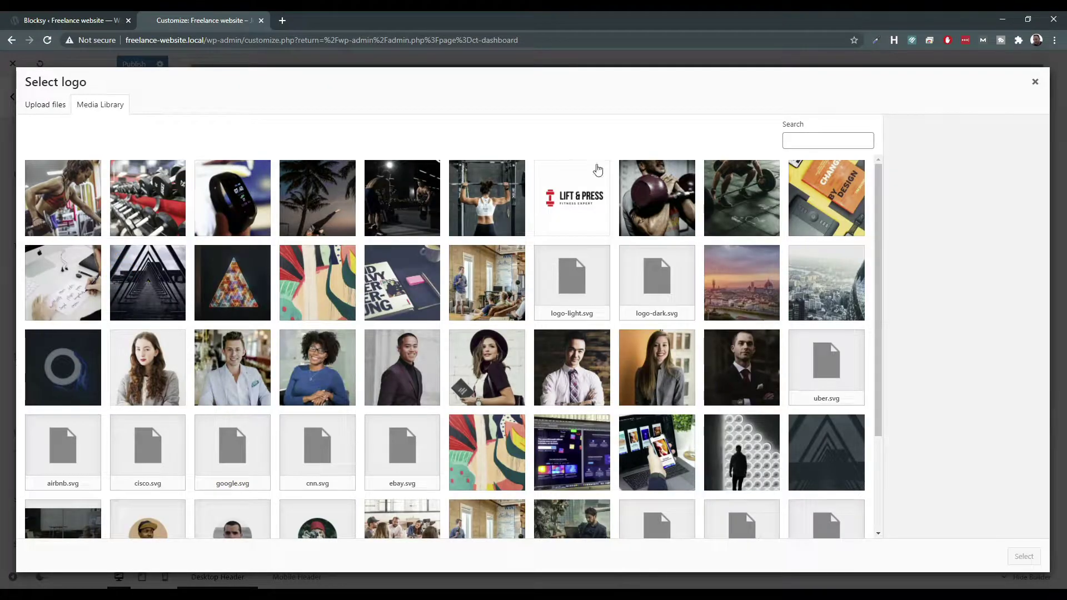
left_click(600, 193)
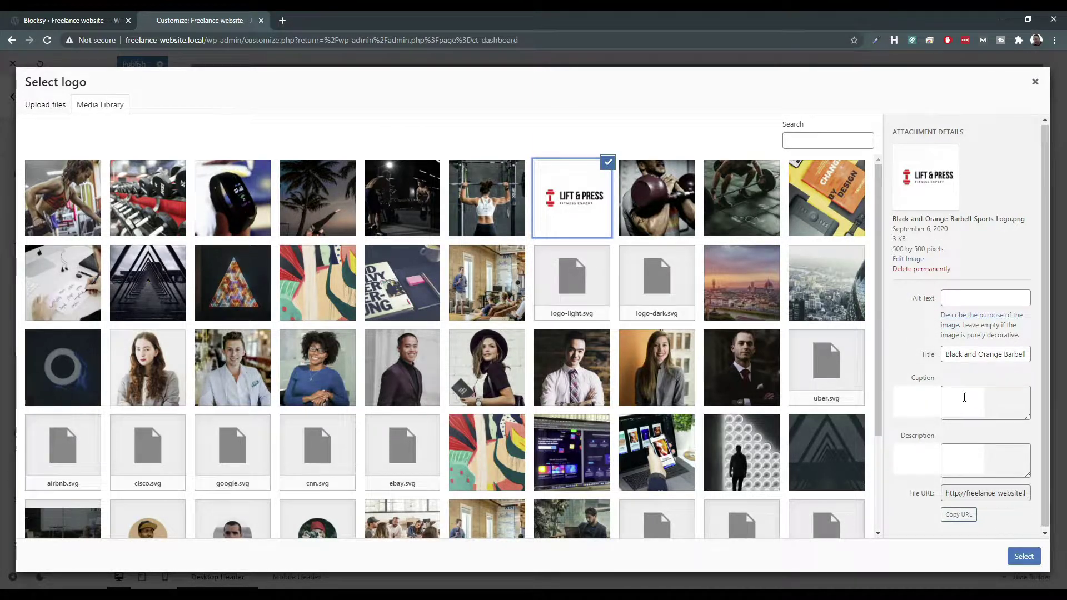
scroll(206, 328, "down", 2)
scroll(205, 328, "down", 1)
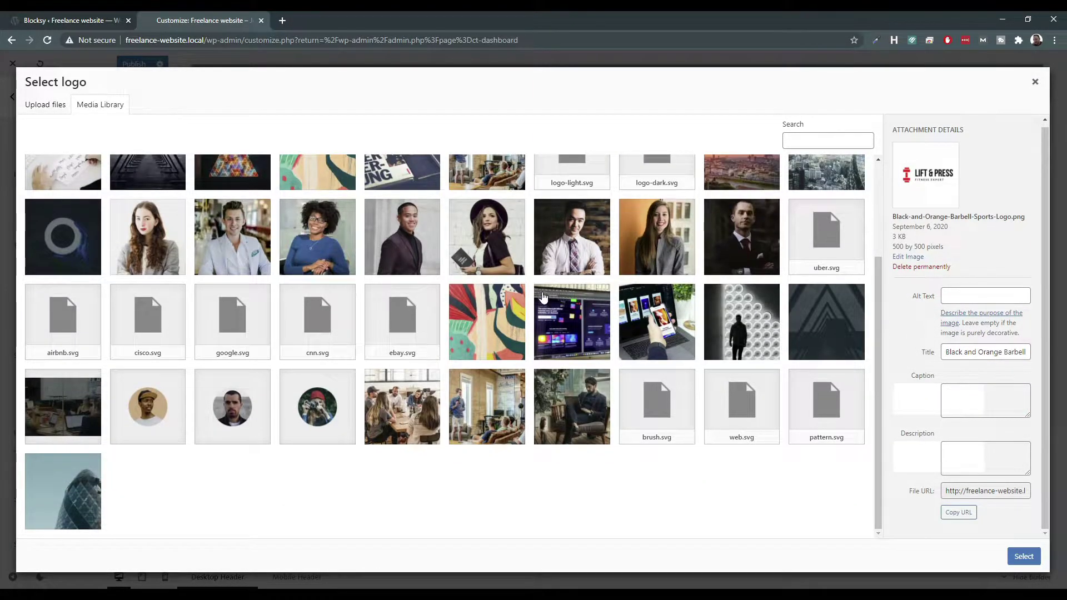
scroll(556, 333, "up", 3)
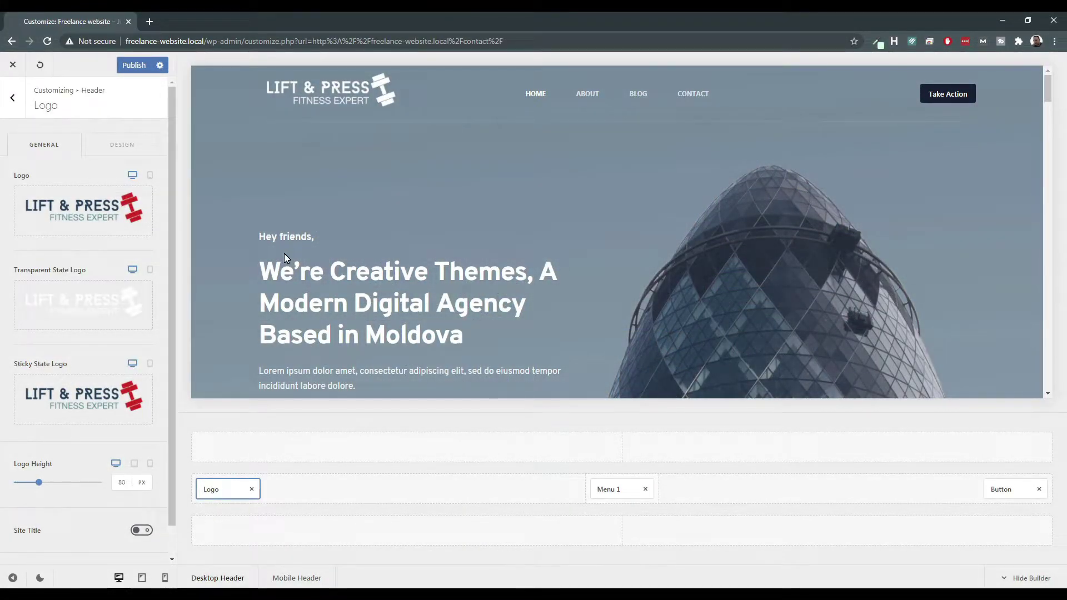
Check the logo height setting and compare the transparent and sticky logos in the homepage preview.
mouse_move(147, 221)
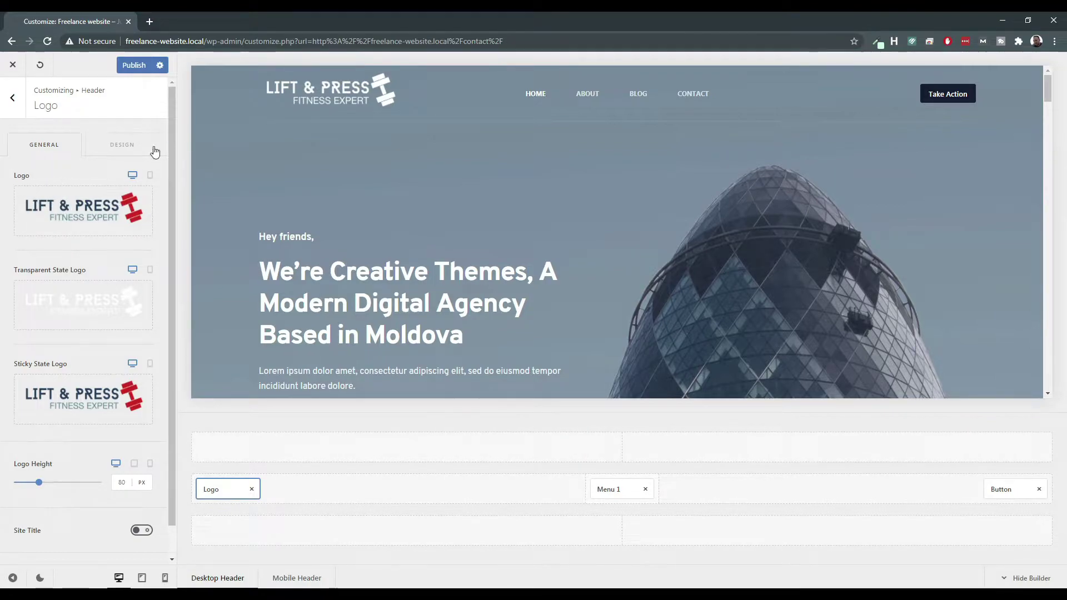
left_click(122, 483)
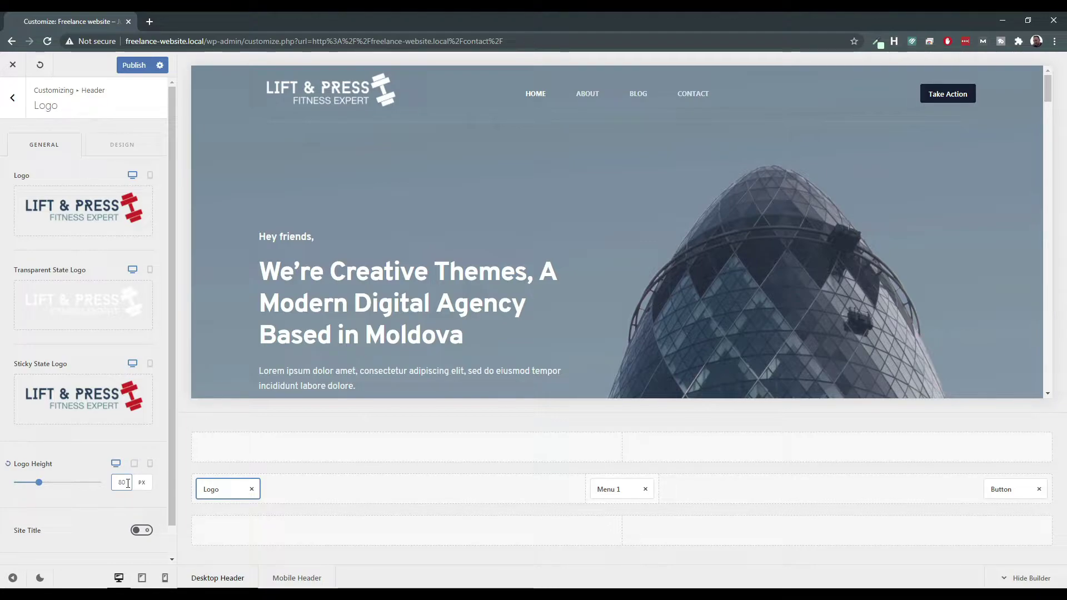
scroll(412, 333, "down", 10)
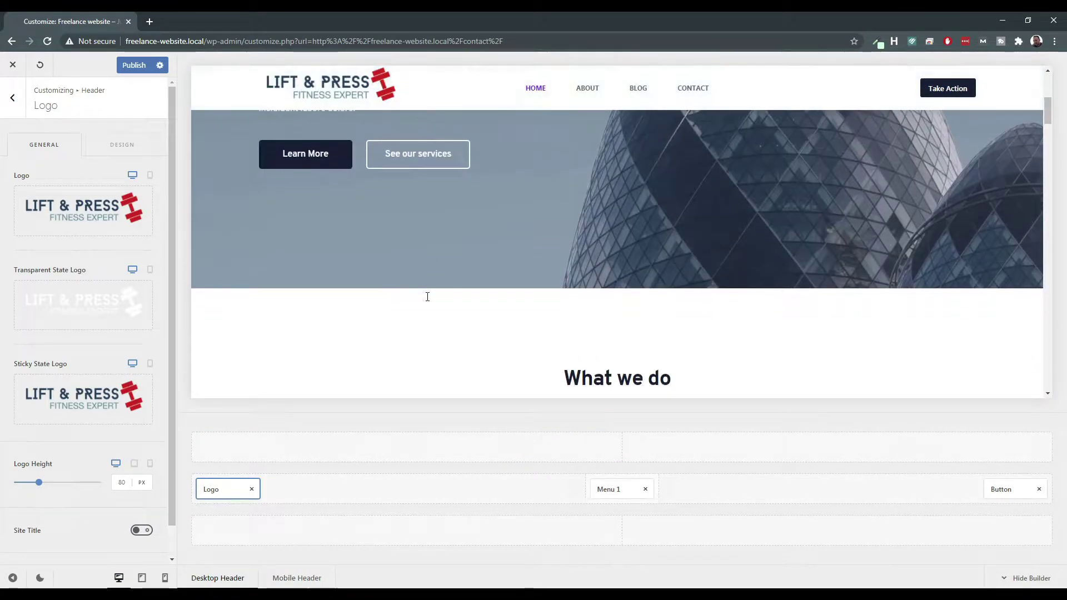
scroll(425, 300, "up", 6)
scroll(423, 298, "up", 3)
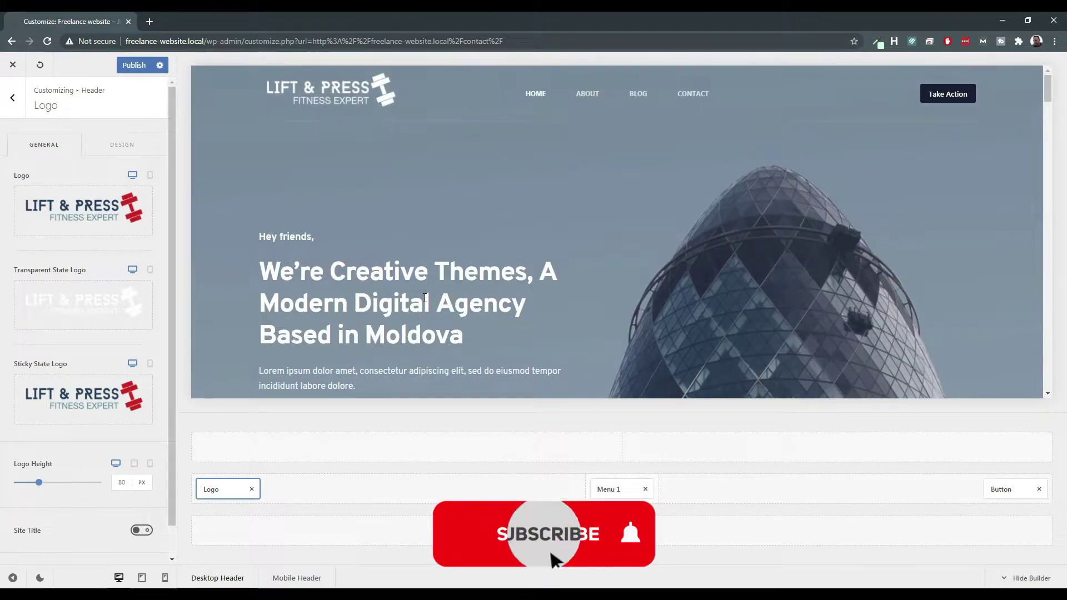
scroll(425, 295, "down", 10)
scroll(423, 298, "down", 6)
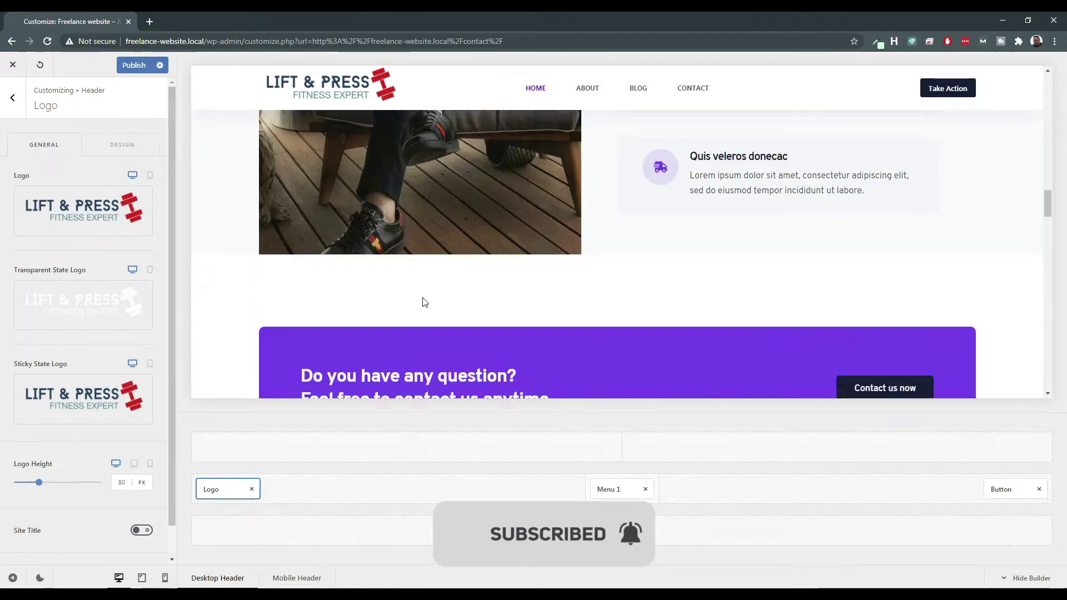
scroll(421, 303, "up", 5)
scroll(420, 302, "up", 10)
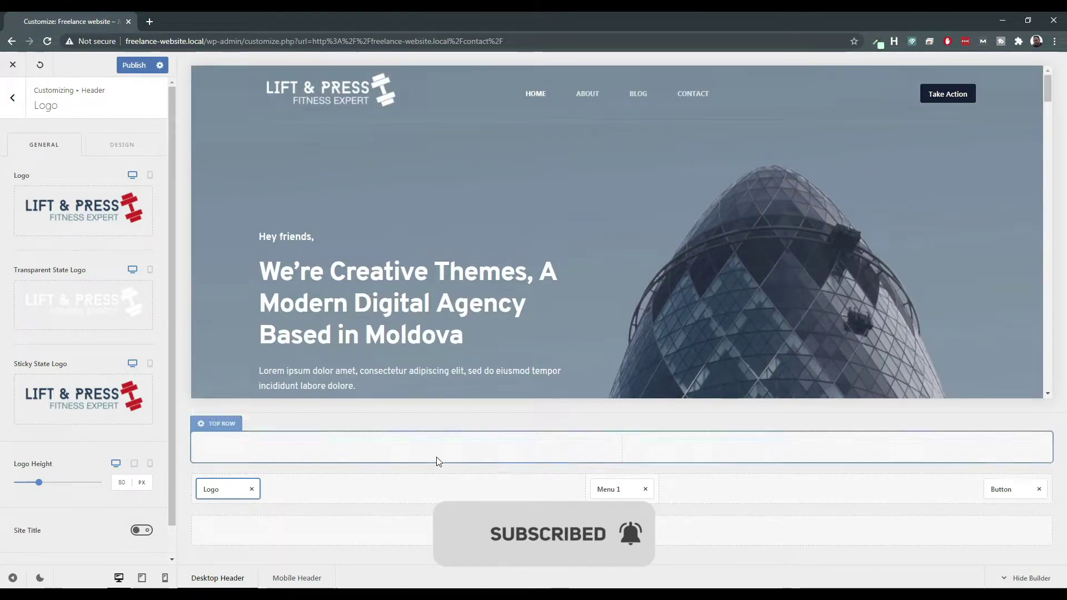
Publish the header logo changes and exit the Customizer.
mouse_move(503, 594)
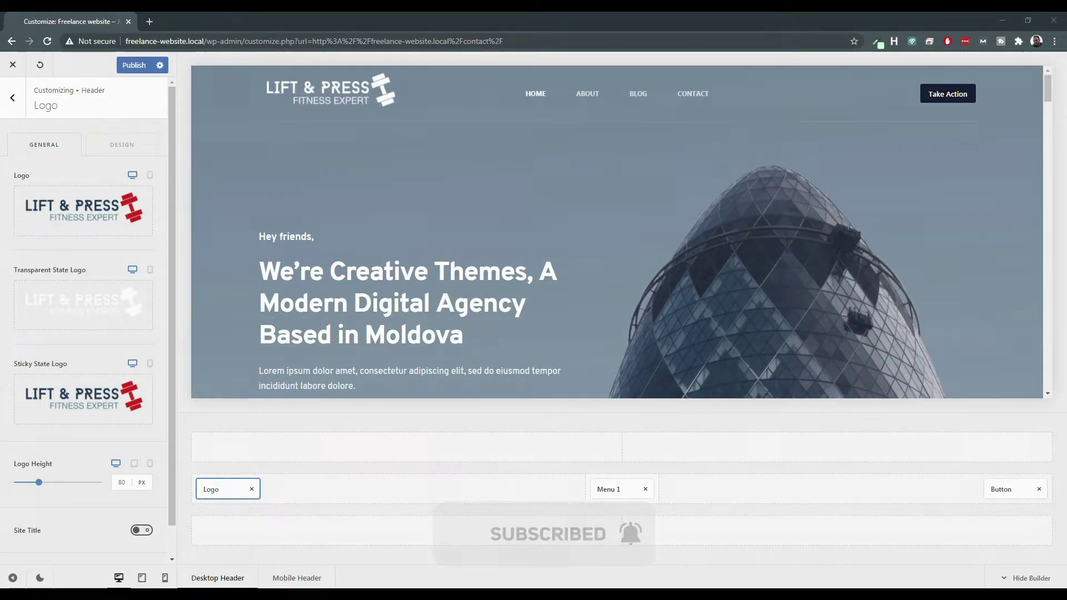
left_click(123, 65)
left_click(13, 65)
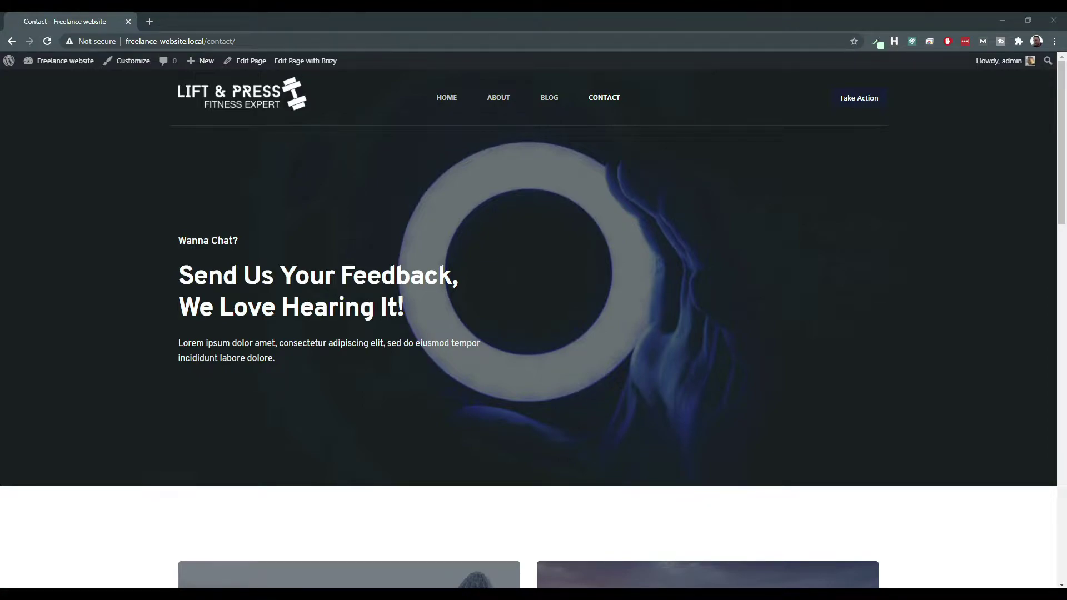
Switch to File Explorer and open the color palette image fitness website.png from the Fitness Website folder.
right_click(503, 594)
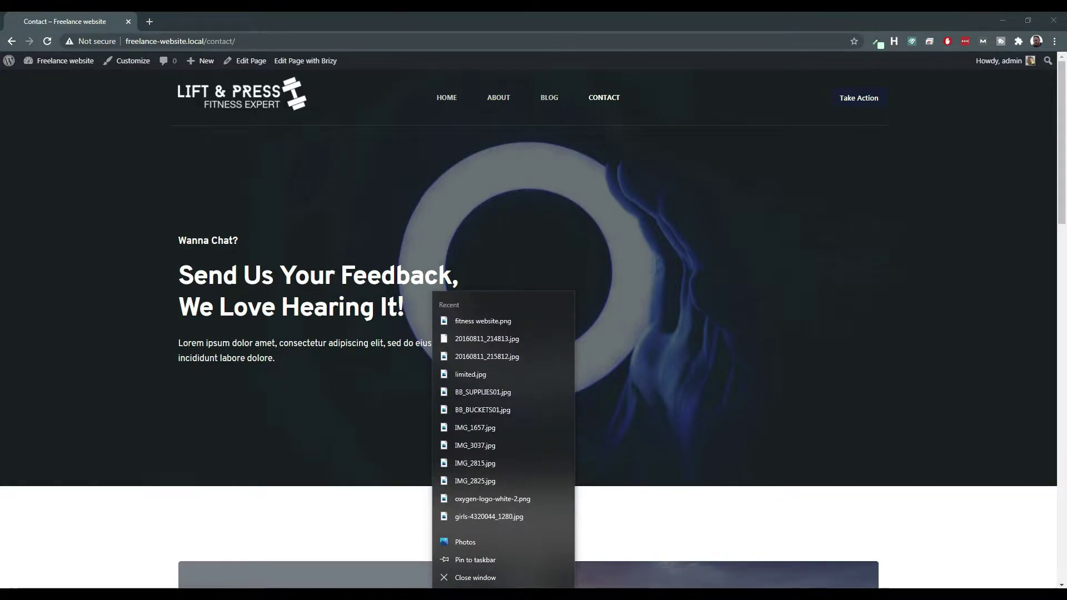
key("Escape")
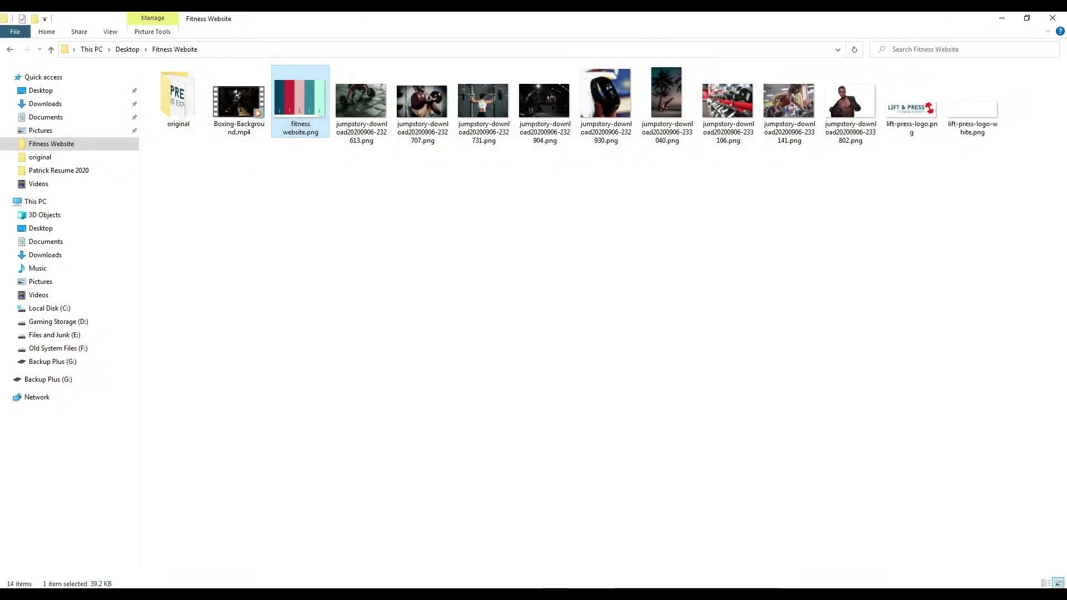
double_click(287, 123)
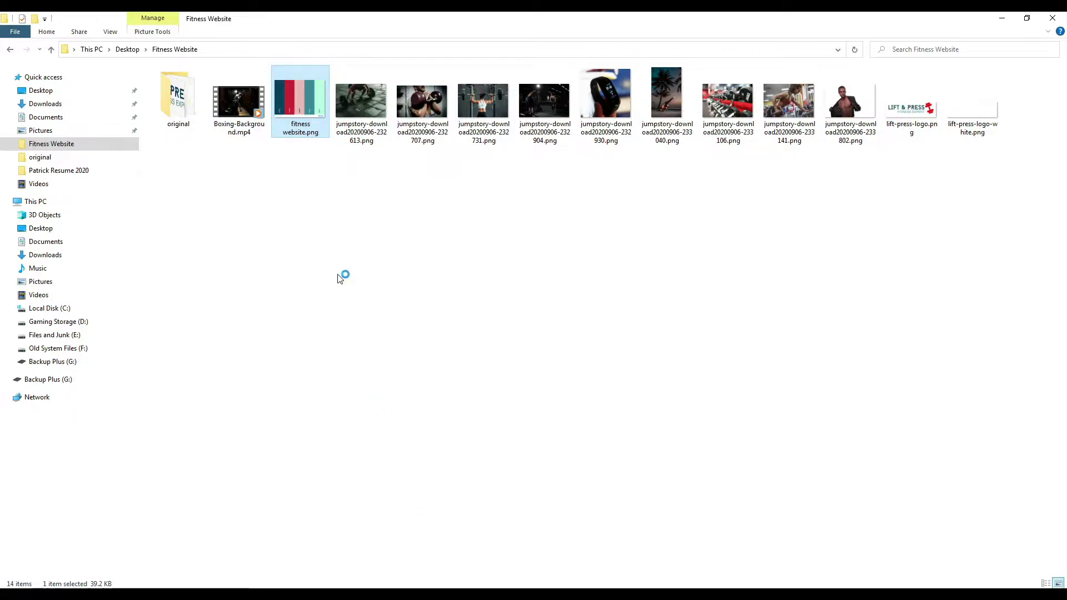
left_click(296, 254)
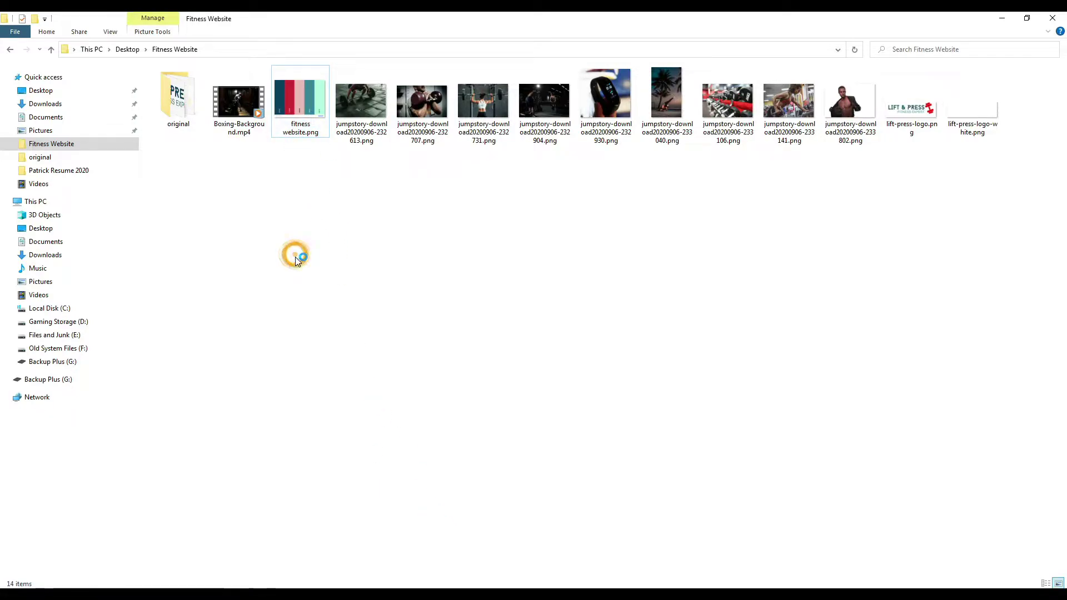
double_click(299, 112)
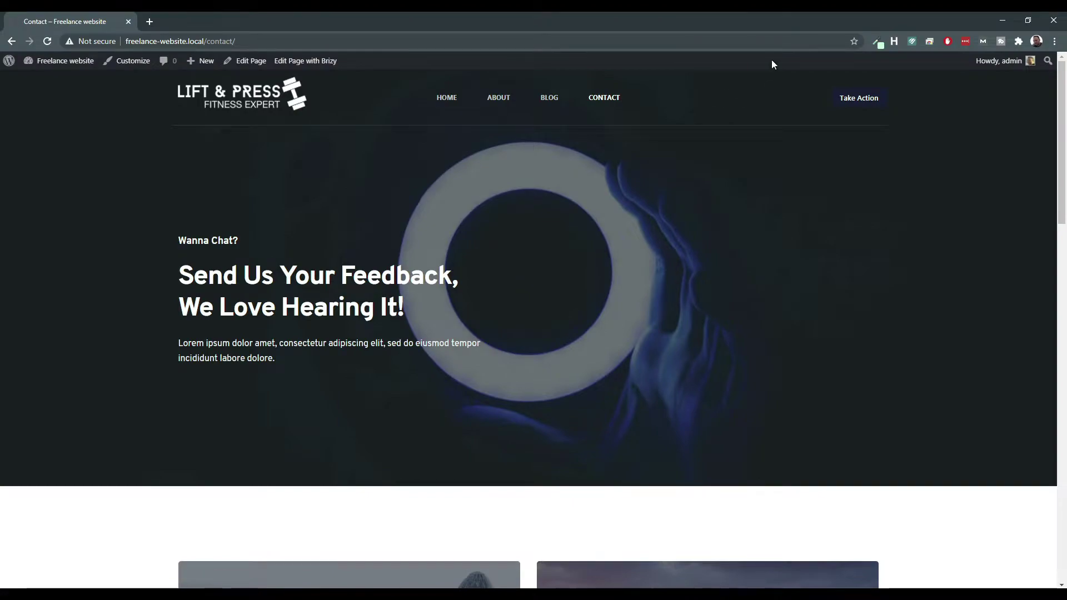
Check the saved color history in the browser's color picker extension and close the picker.
left_click(877, 43)
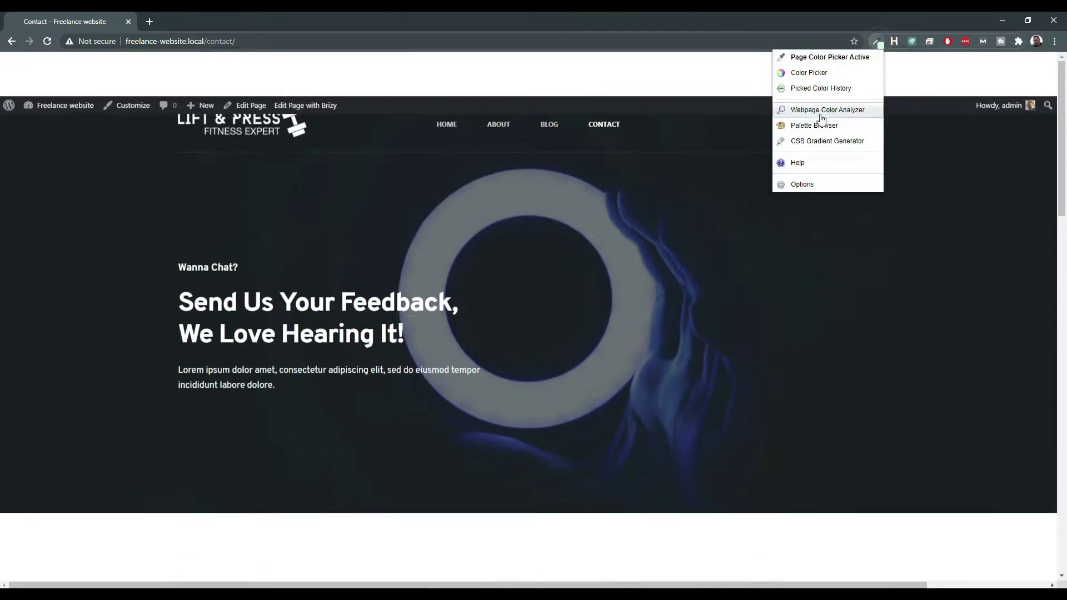
left_click(812, 89)
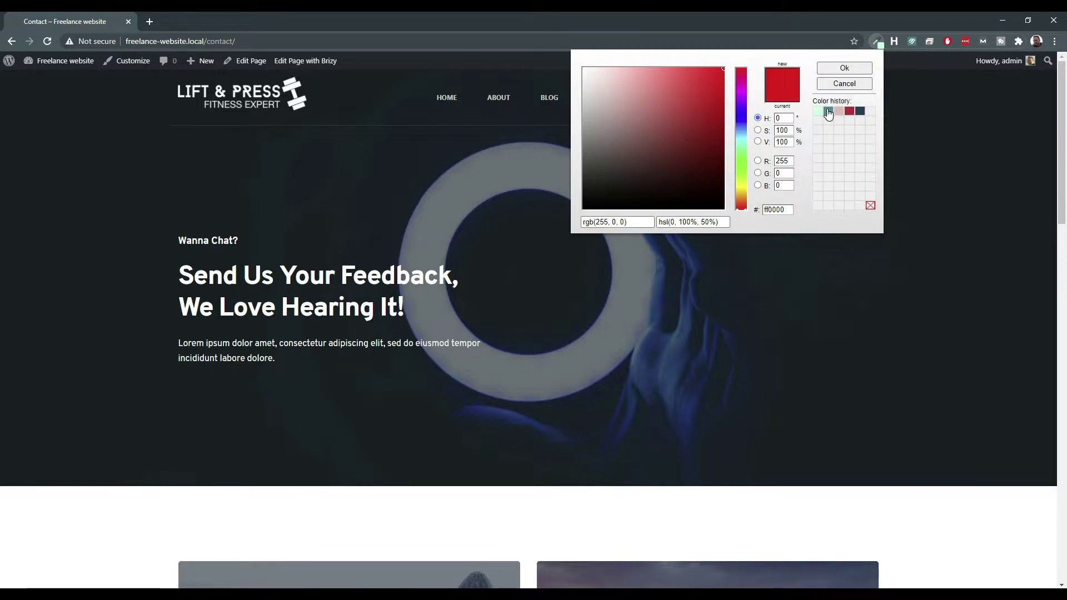
left_click(835, 68)
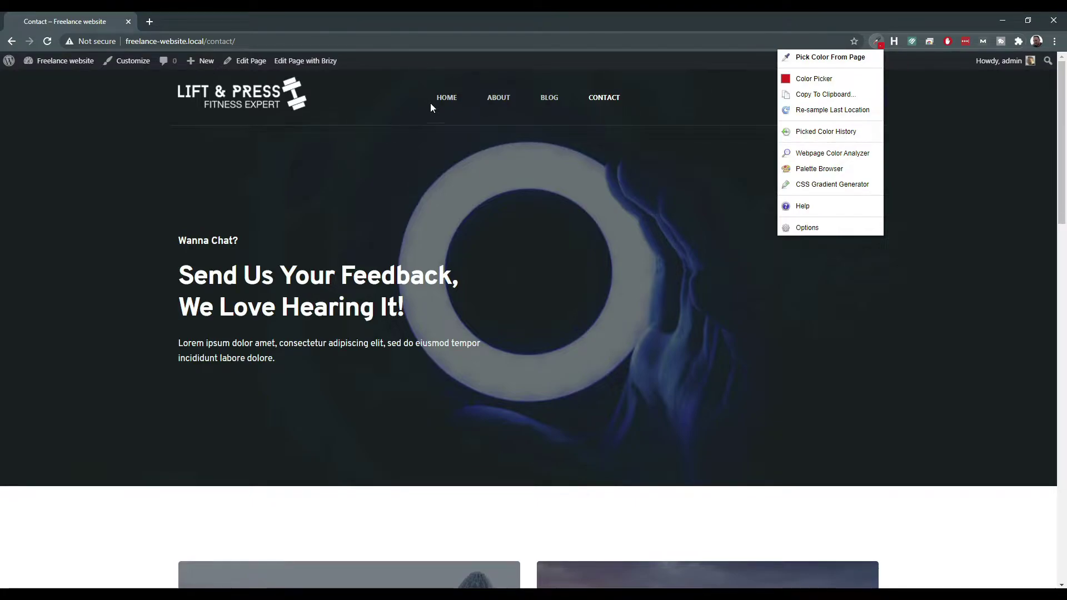
Go to the site's homepage and examine the colors used in its header, buttons and content sections.
left_click(448, 100)
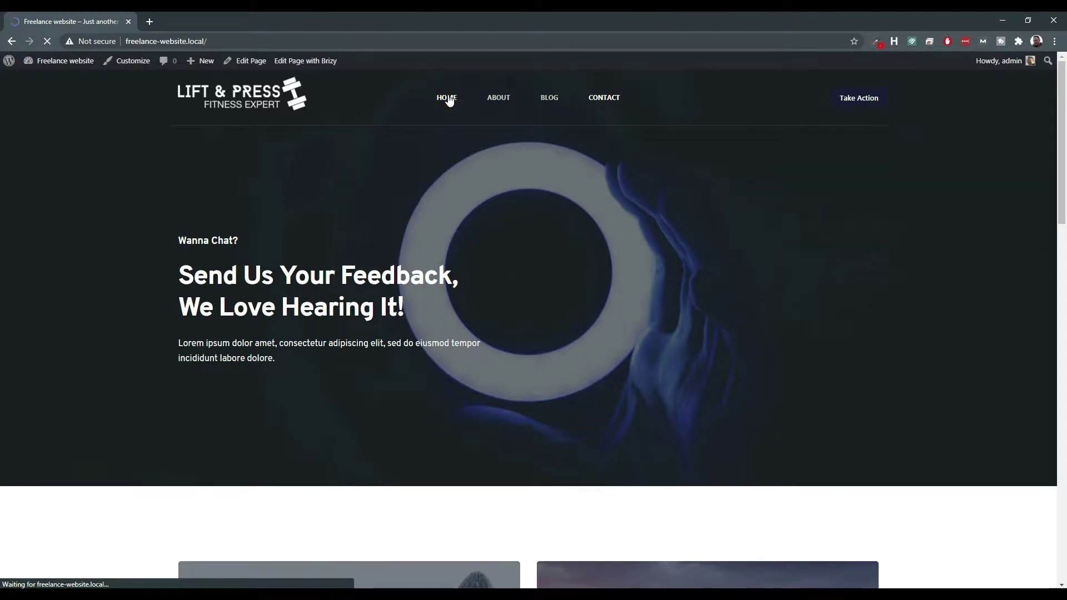
scroll(145, 184, "down", 10)
scroll(150, 167, "up", 10)
scroll(125, 111, "down", 15)
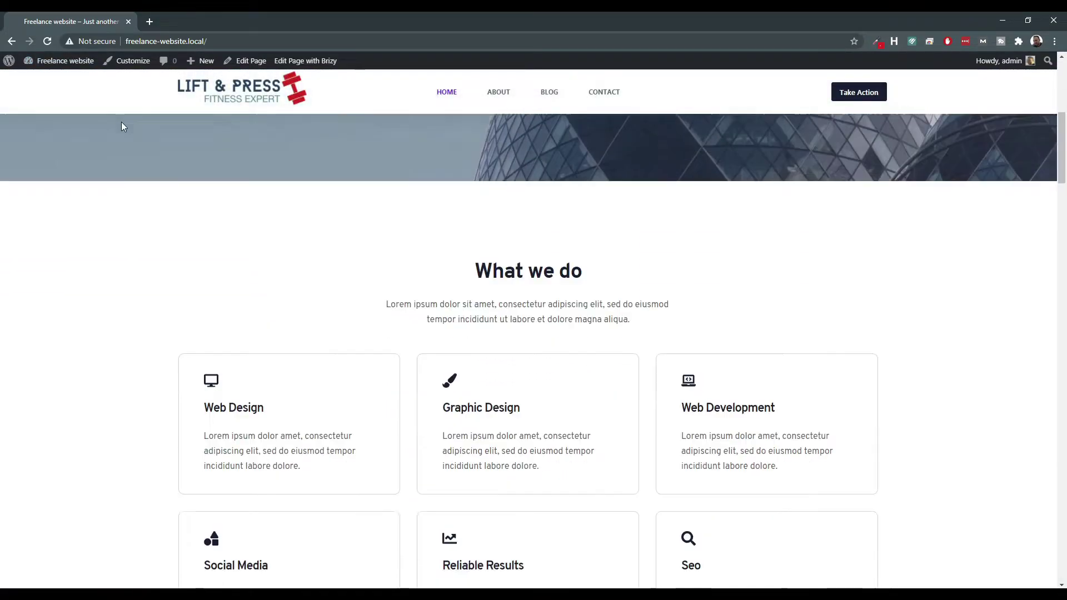
scroll(174, 121, "up", 15)
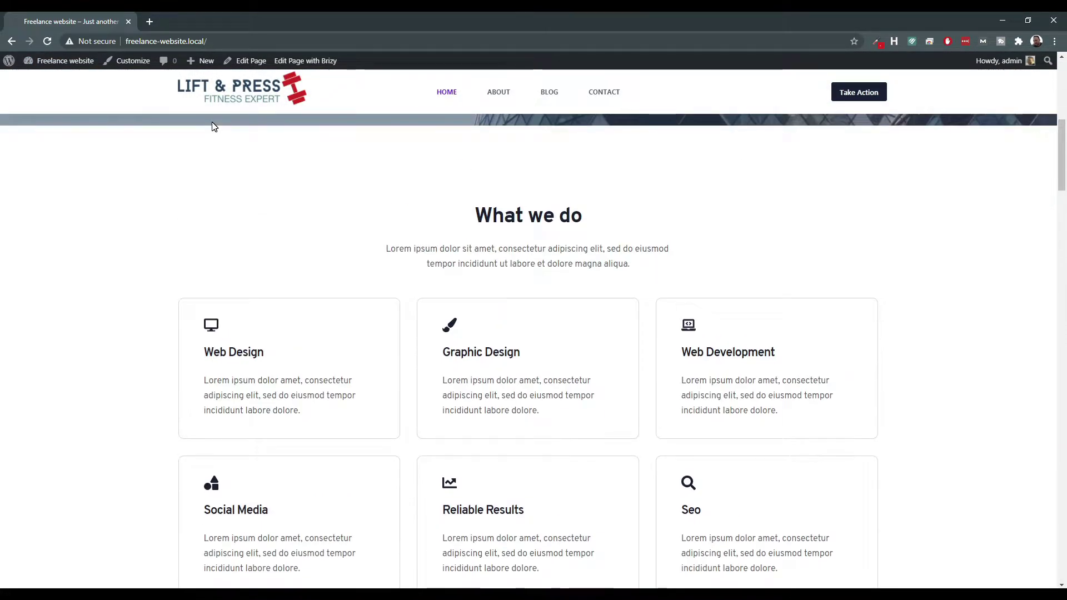
scroll(228, 106, "down", 20)
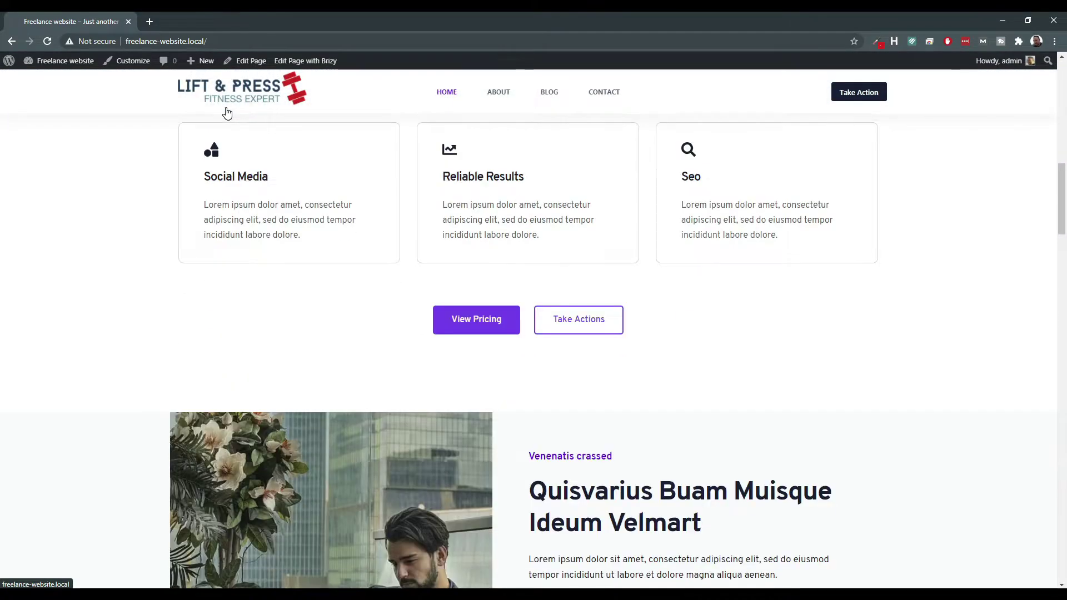
scroll(495, 172, "down", 5)
scroll(465, 163, "up", 15)
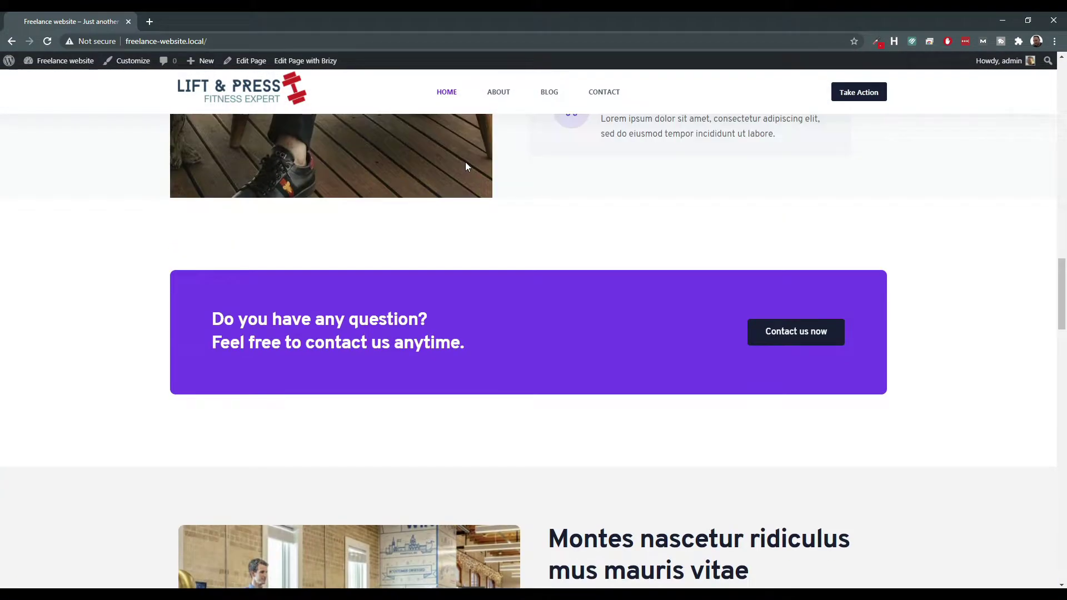
scroll(457, 154, "up", 7)
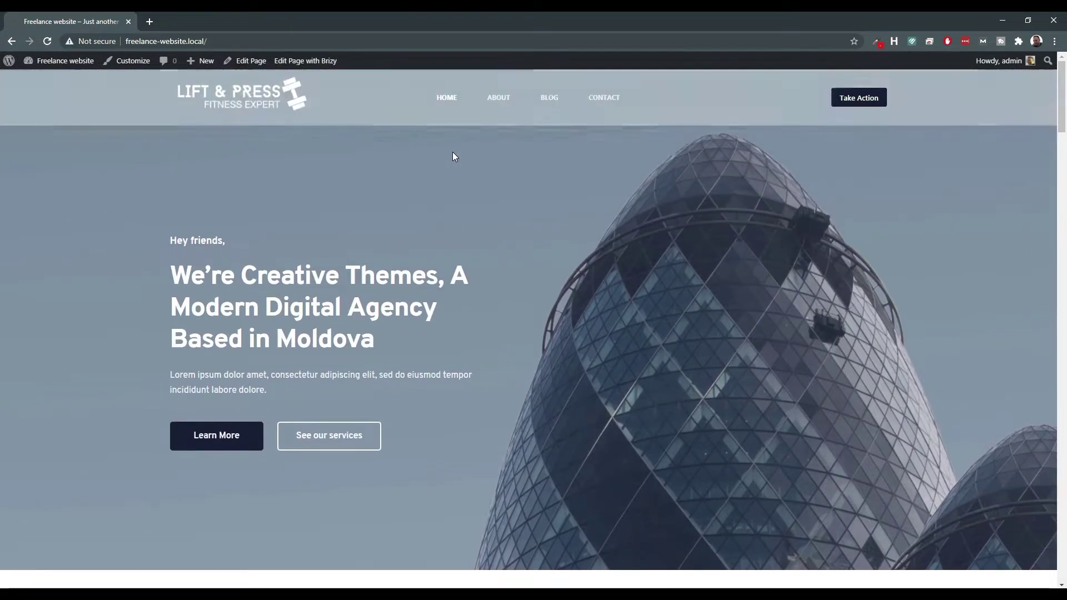
Open the homepage in the Brizy editor and dismiss the File Explorer error for fitness website.png.
left_click(306, 62)
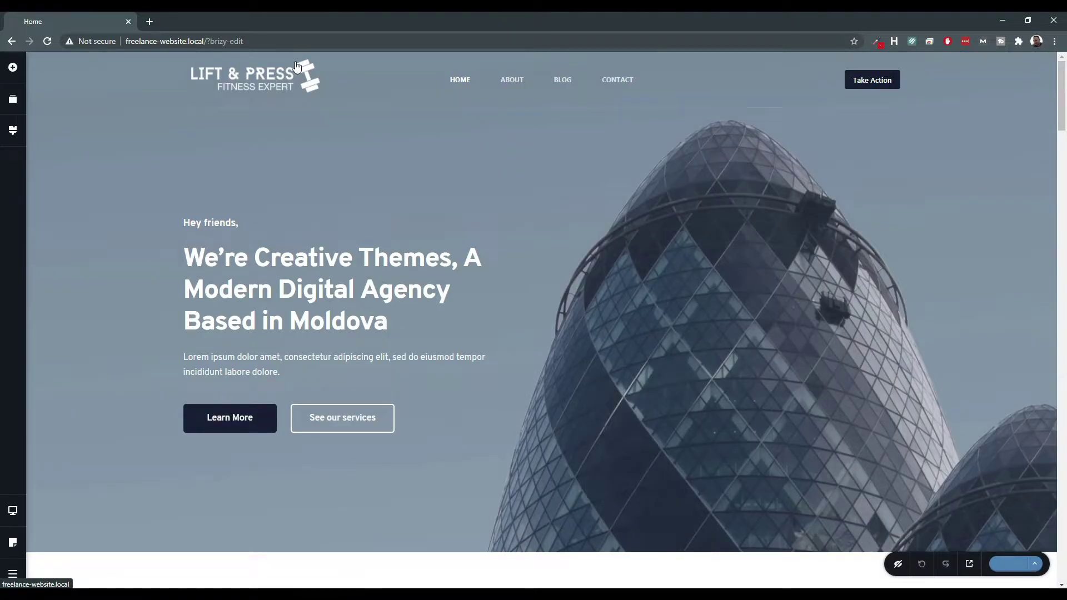
scroll(295, 235, "down", 5)
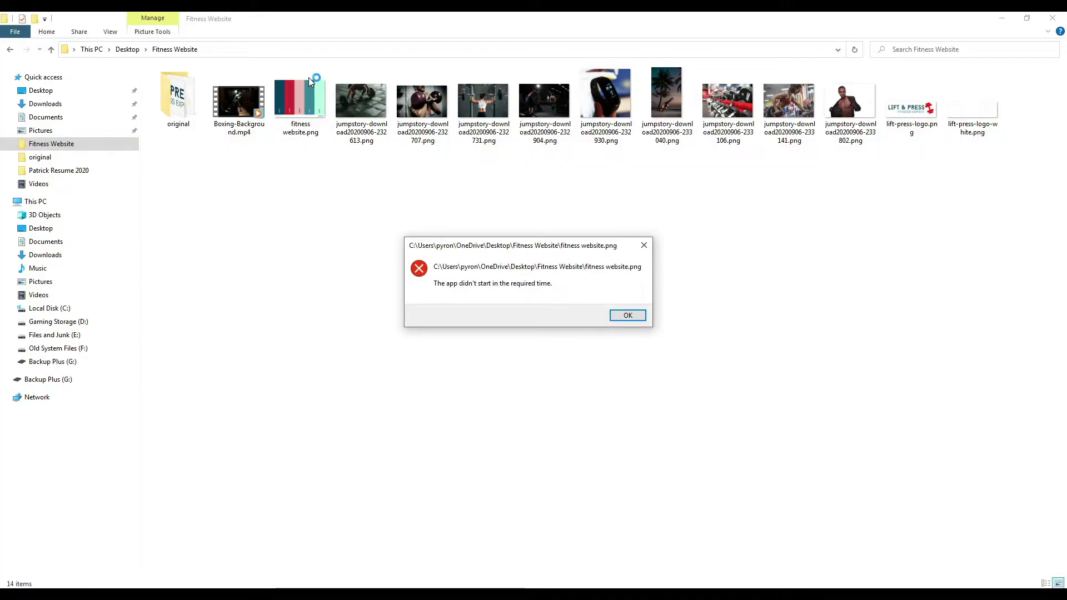
left_click(644, 246)
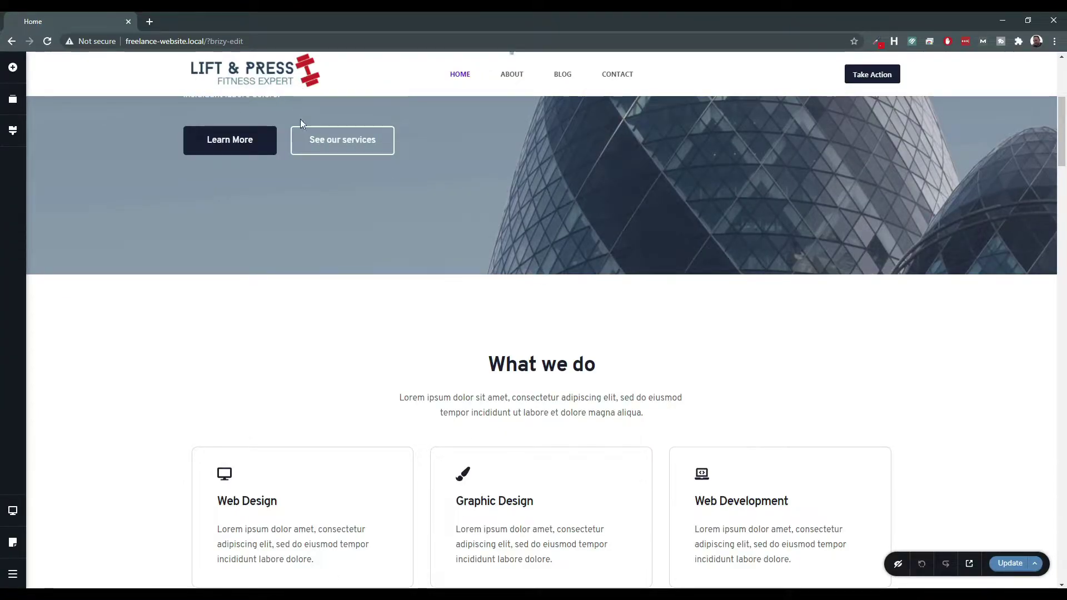
scroll(311, 162, "up", 5)
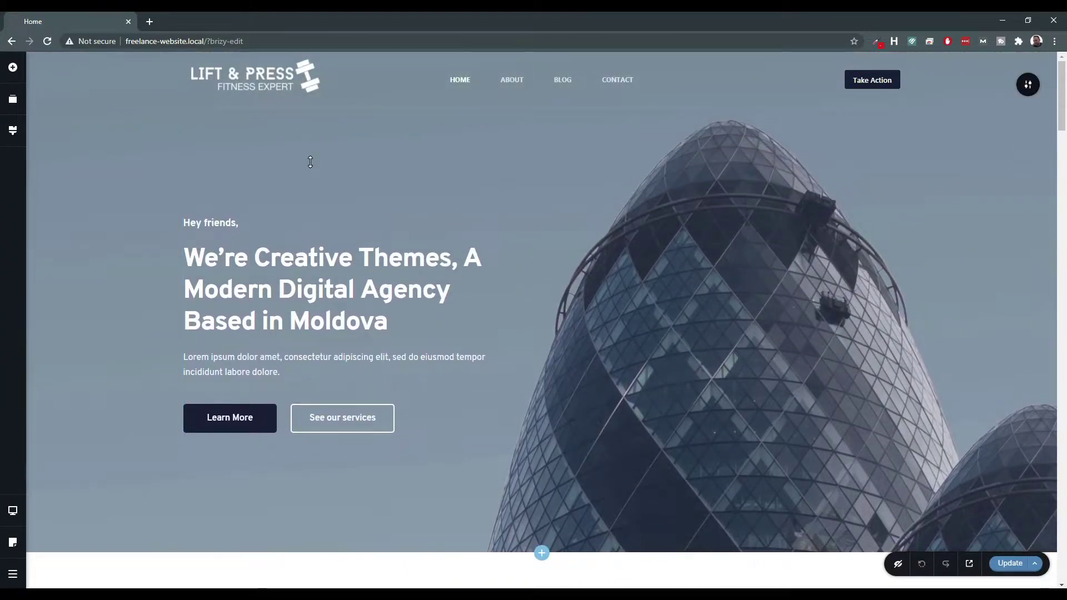
scroll(310, 162, "down", 4)
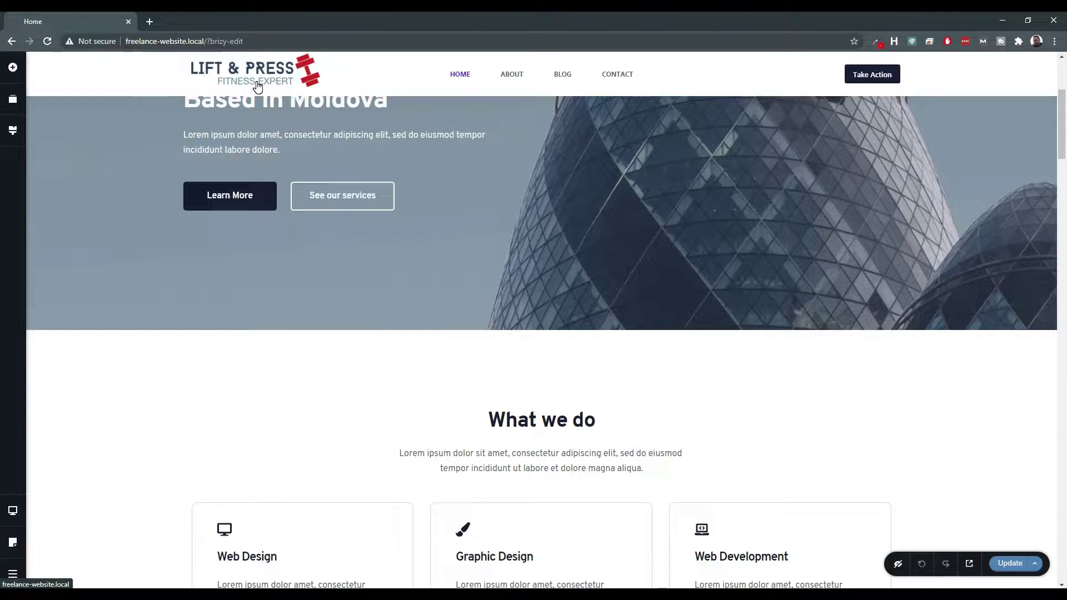
scroll(271, 82, "up", 4)
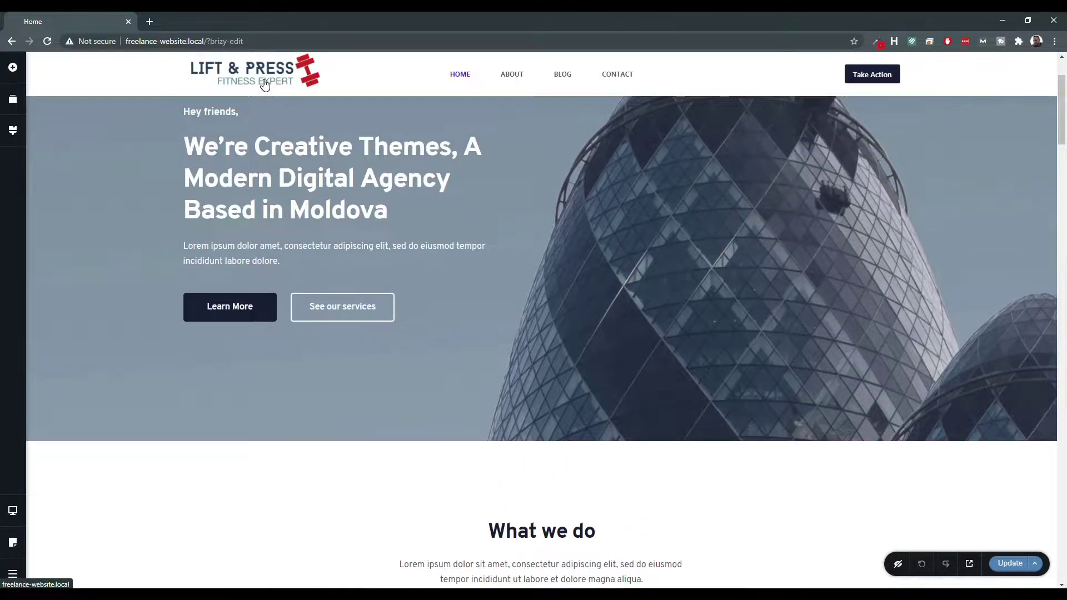
Display Brizy's global styling settings and examine where the Overpass style's palette colors are used on the homepage.
left_click(13, 131)
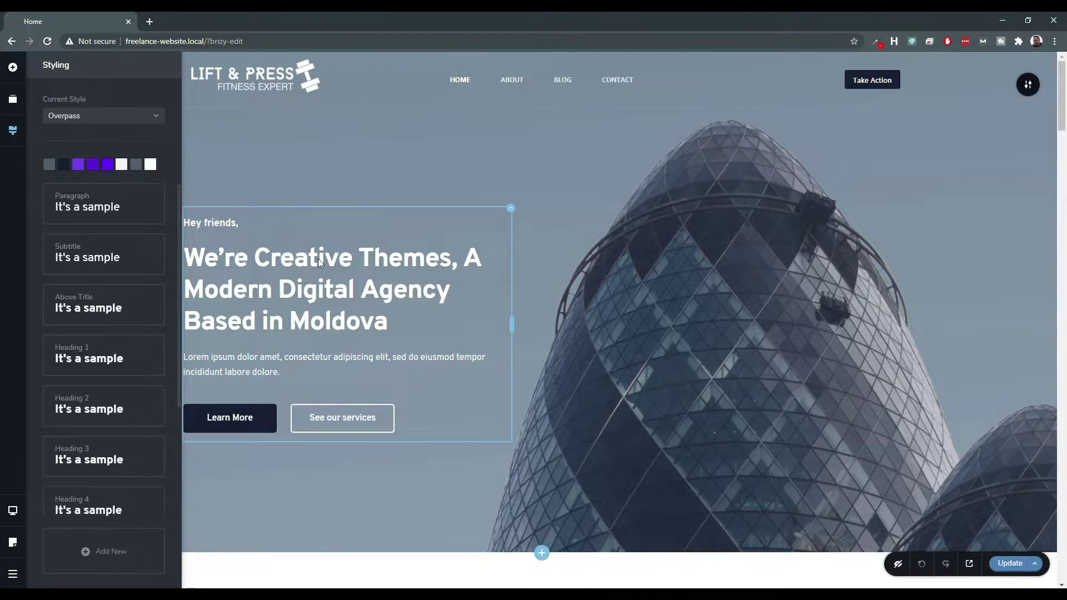
scroll(318, 259, "down", 5)
scroll(309, 265, "up", 5)
scroll(452, 294, "down", 15)
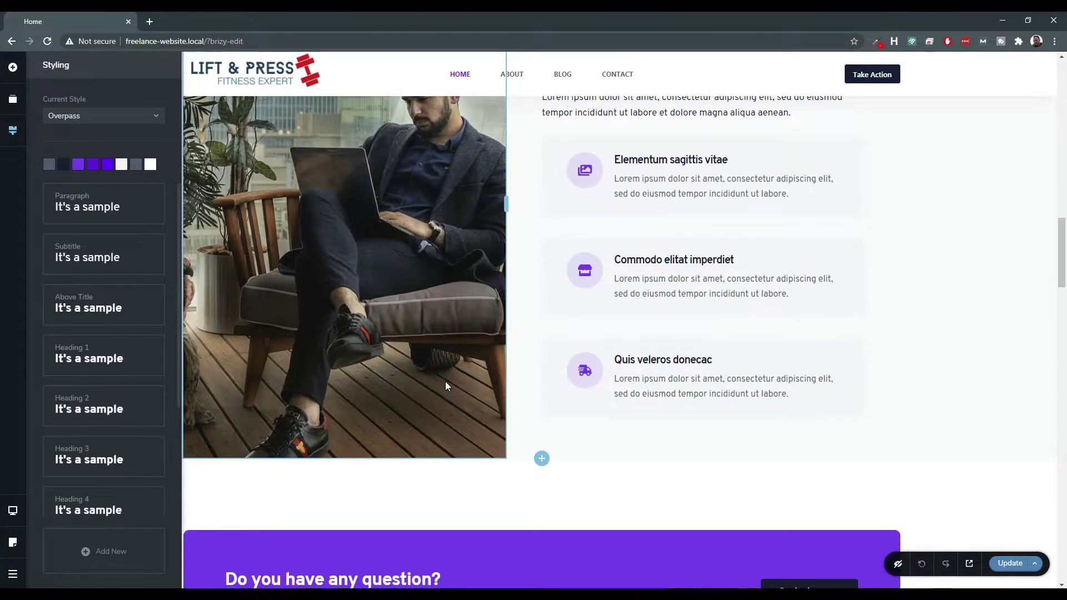
scroll(445, 382, "up", 15)
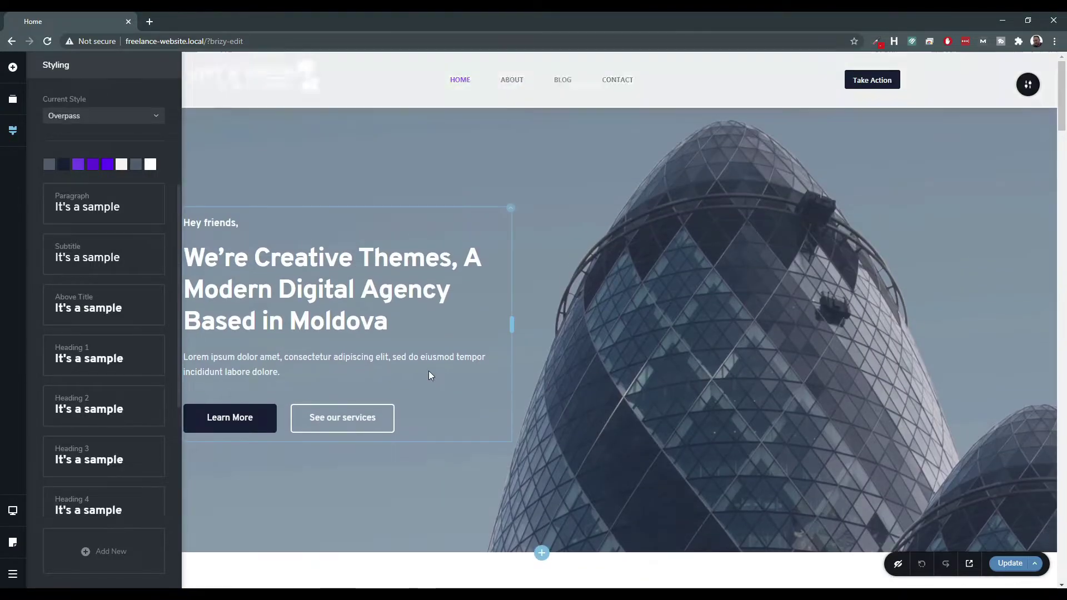
scroll(429, 373, "down", 12)
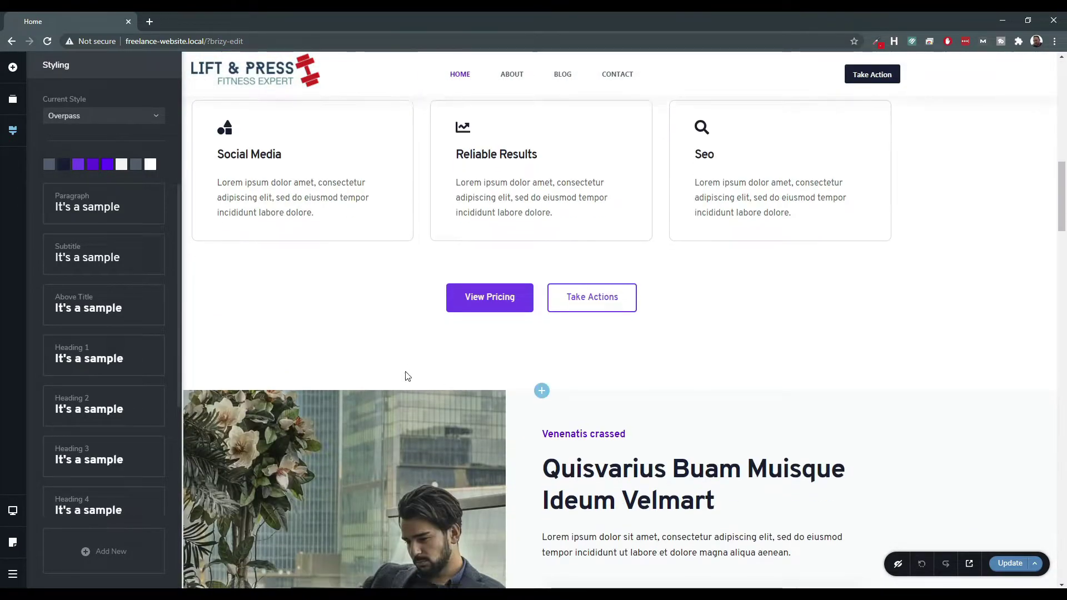
scroll(405, 373, "down", 15)
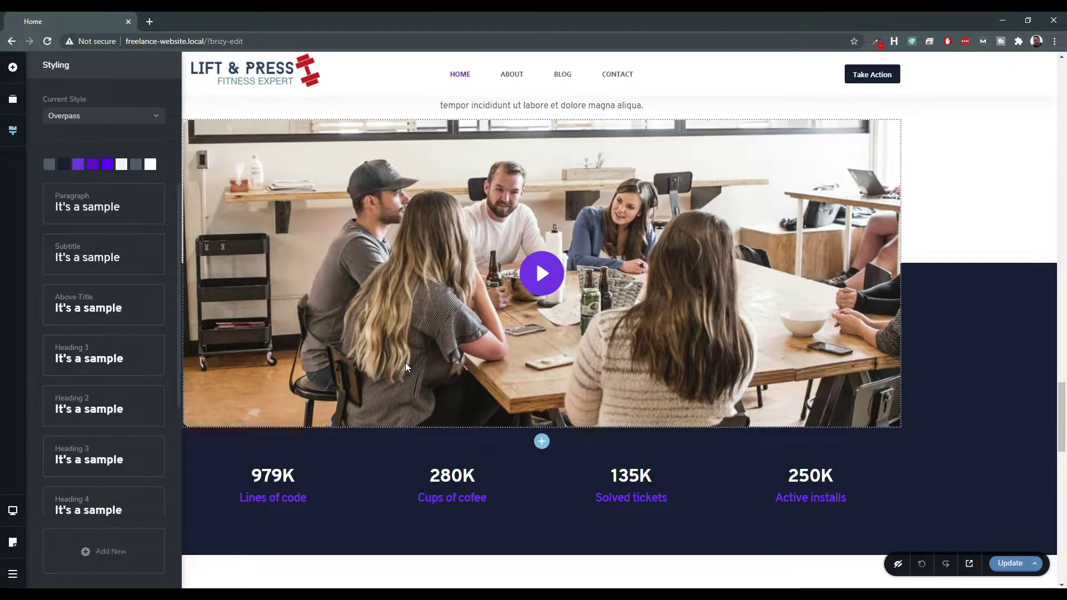
scroll(406, 363, "up", 15)
scroll(386, 359, "up", 8)
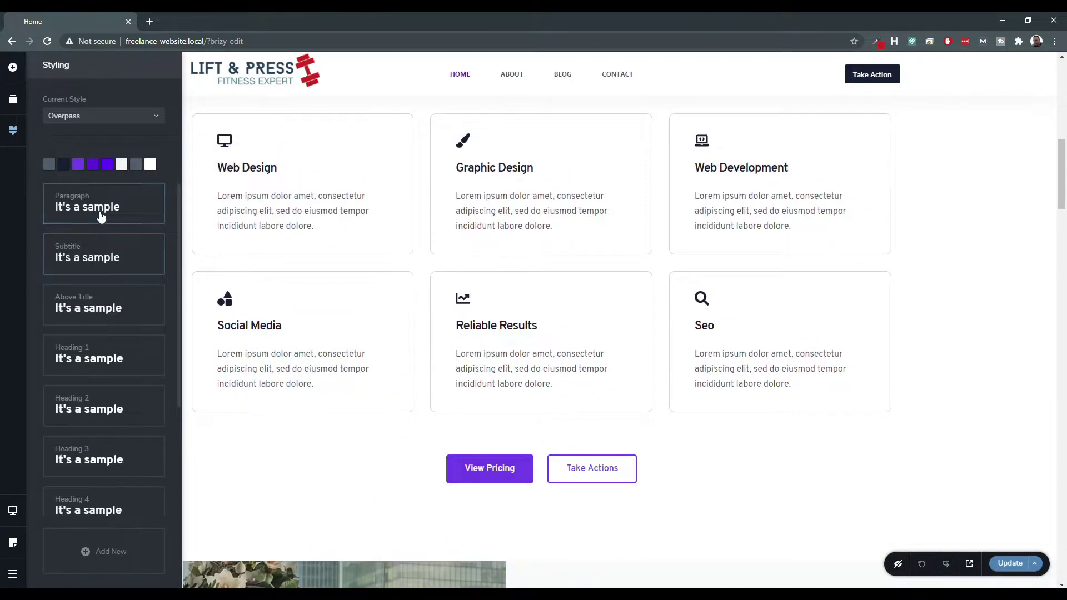
Set the fourth color of the Overpass style palette to #CC2936.
left_click(93, 164)
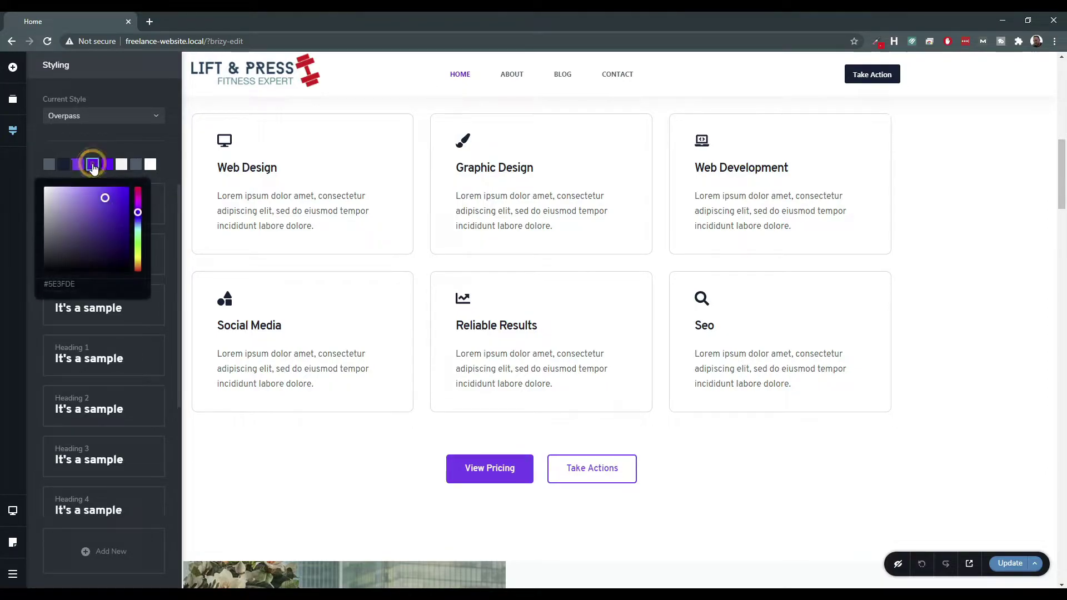
double_click(70, 283)
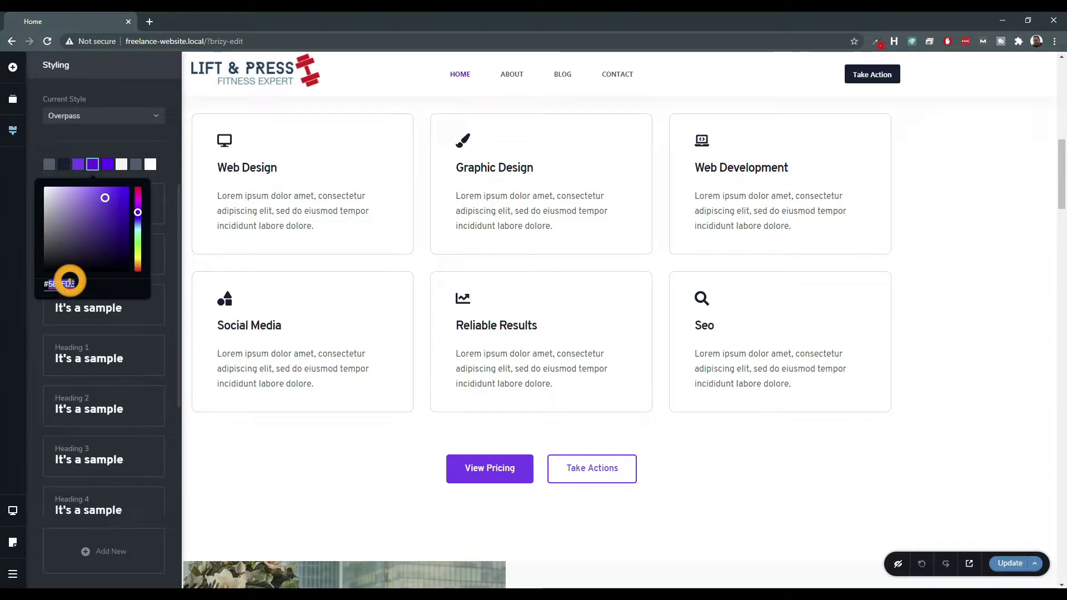
type("CC")
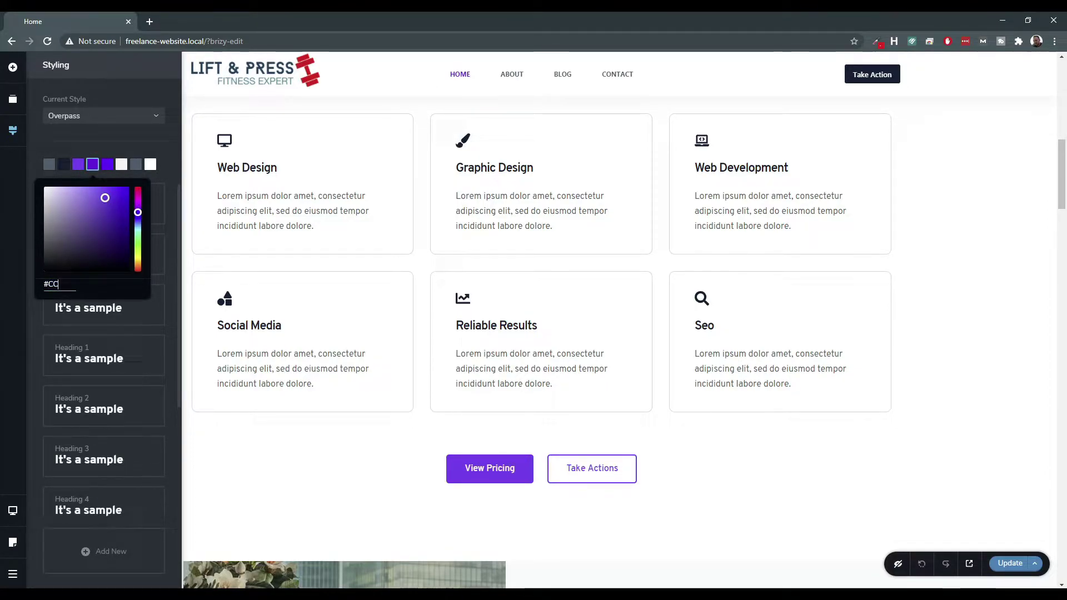
type("2936")
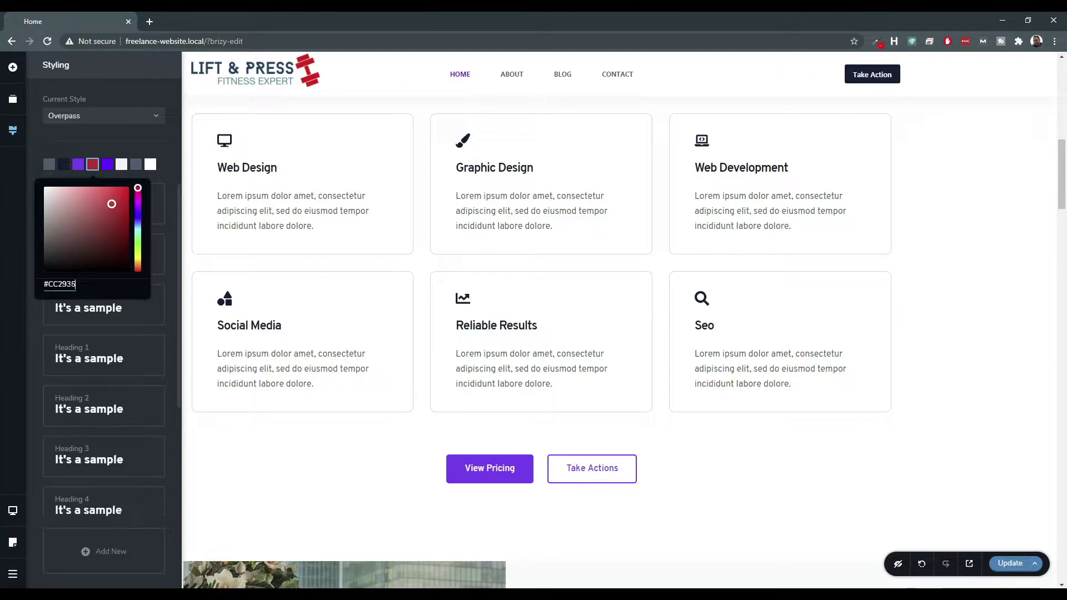
Examine the homepage sections for elements that use the changed palette color and those still purple.
scroll(443, 336, "up", 10)
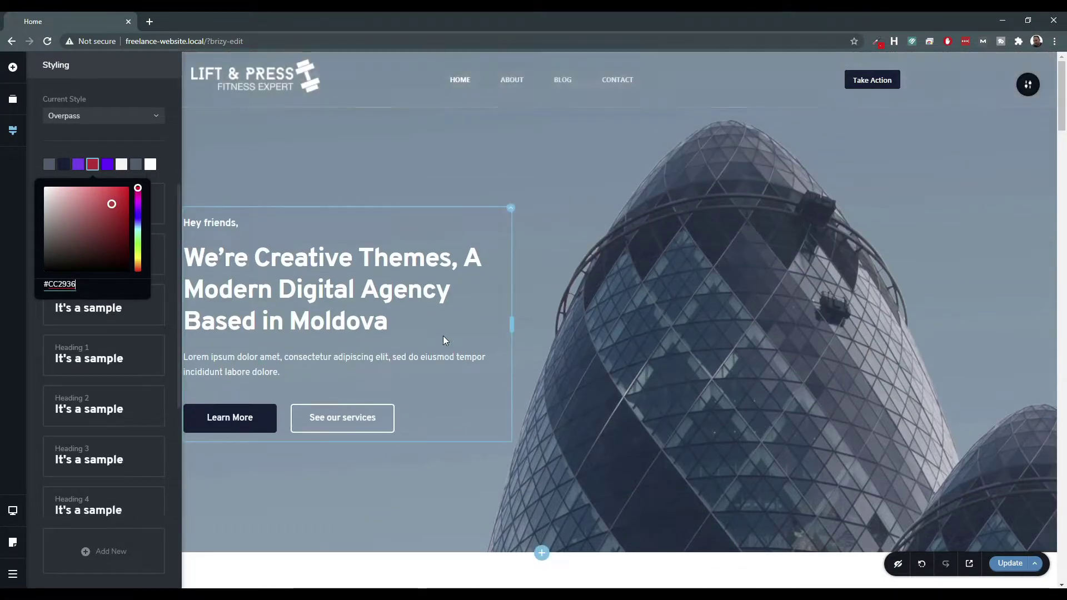
scroll(332, 367, "down", 15)
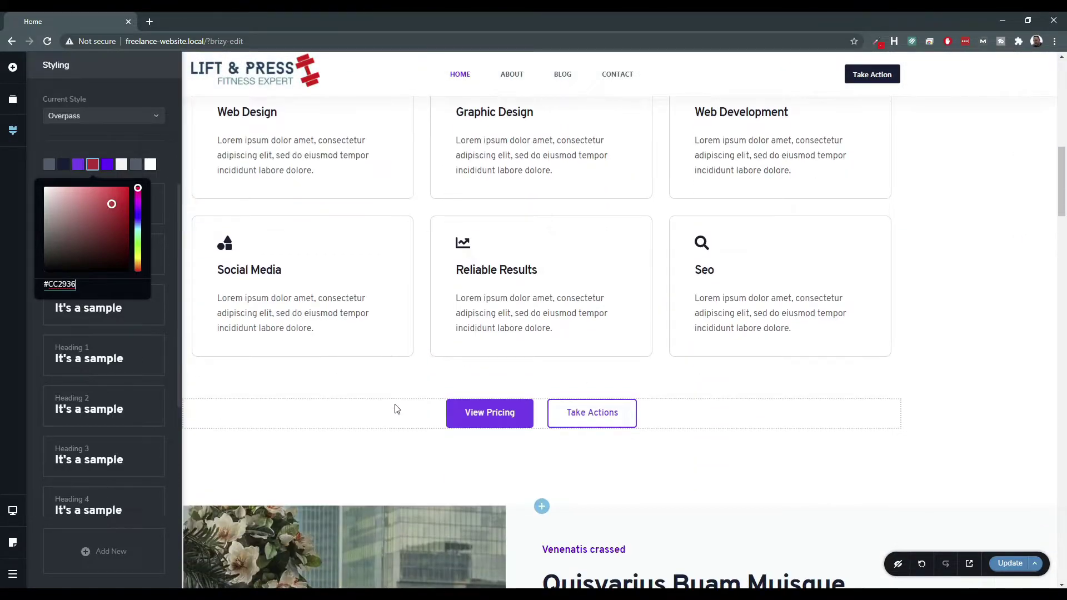
scroll(395, 409, "up", 5)
scroll(517, 351, "down", 5)
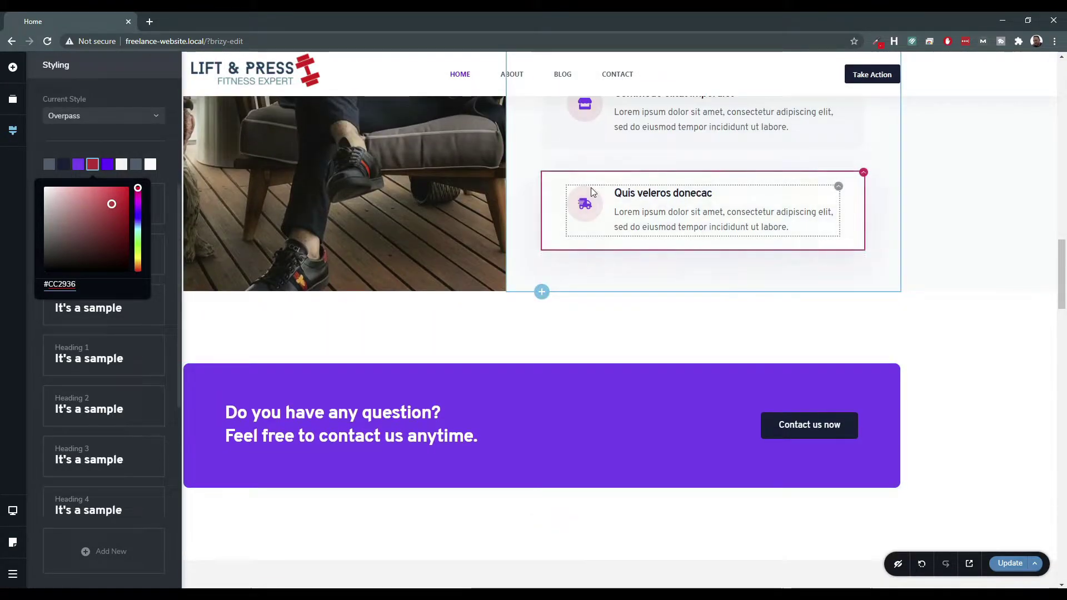
scroll(590, 215, "down", 20)
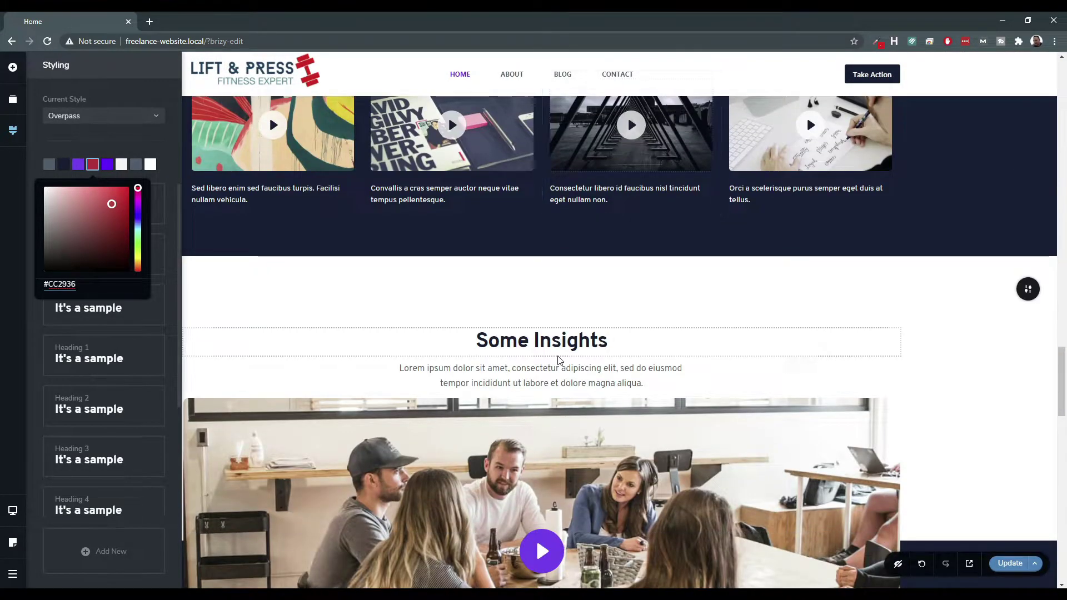
scroll(558, 355, "down", 6)
scroll(535, 345, "up", 14)
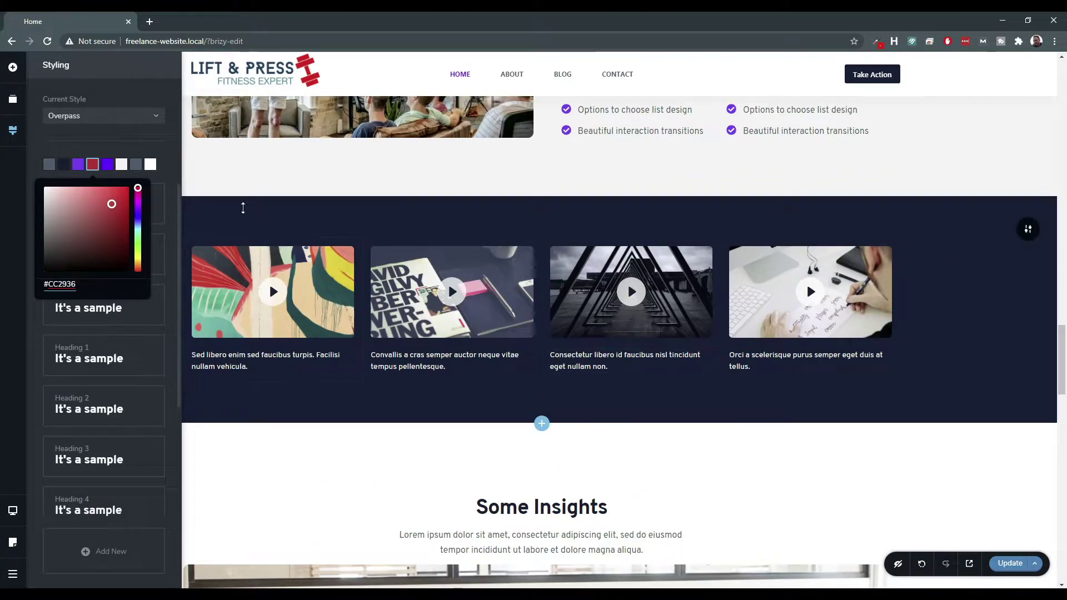
Set the third color of the Overpass style palette to #CC2936 and check the homepage sections.
left_click(76, 166)
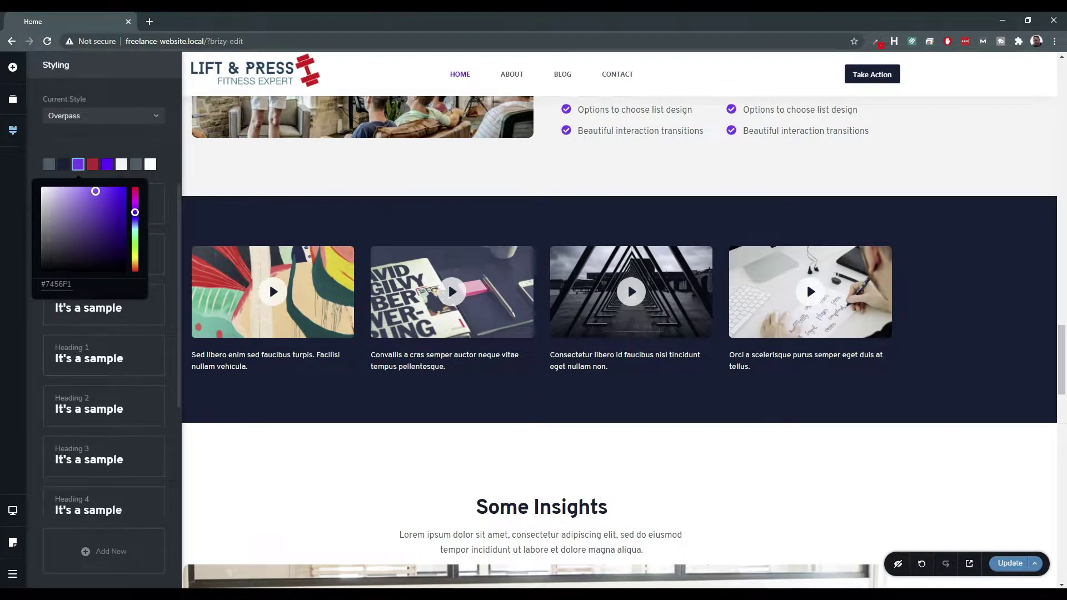
left_click(60, 279)
double_click(64, 284)
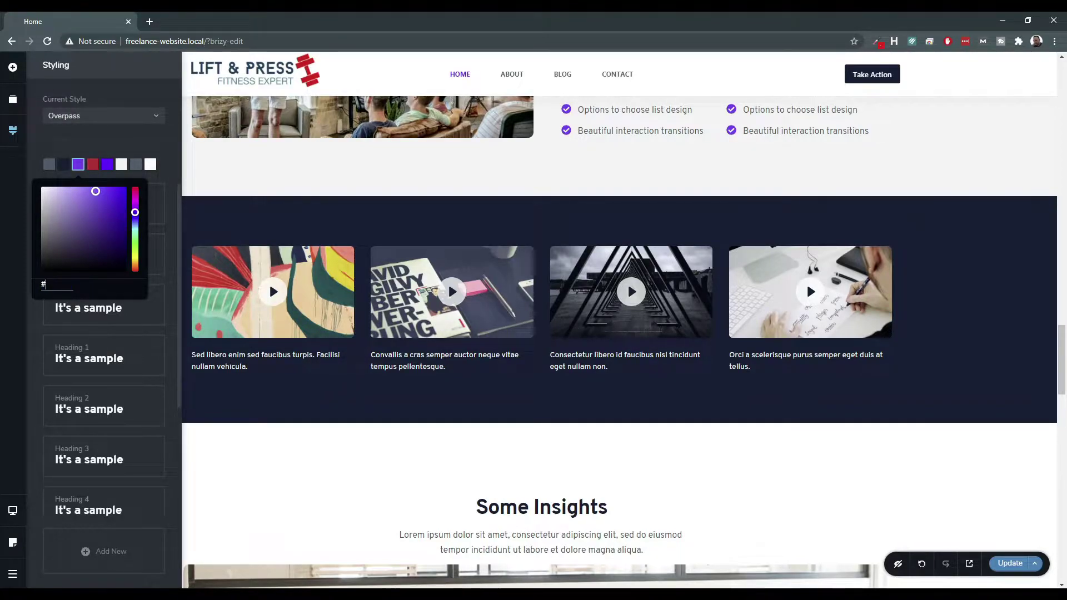
type("#CC293")
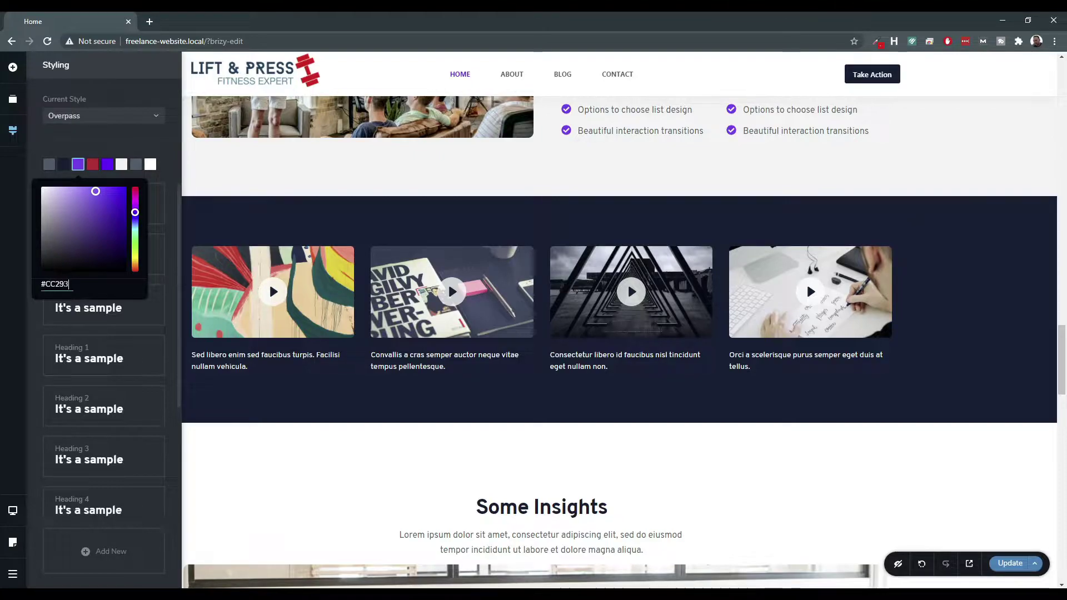
type("6")
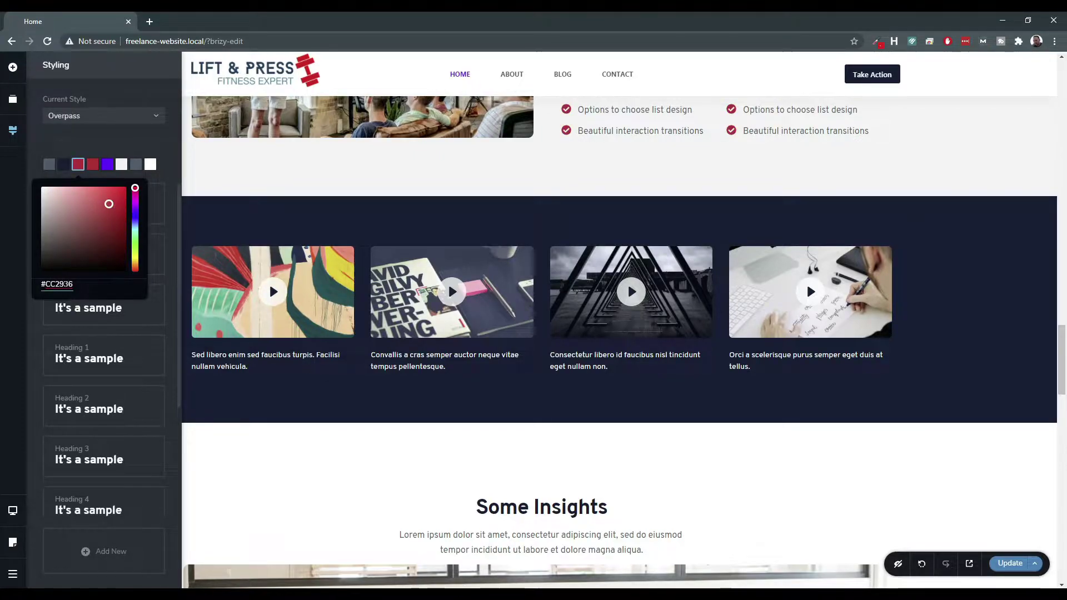
scroll(491, 409, "up", 10)
scroll(491, 409, "up", 10)
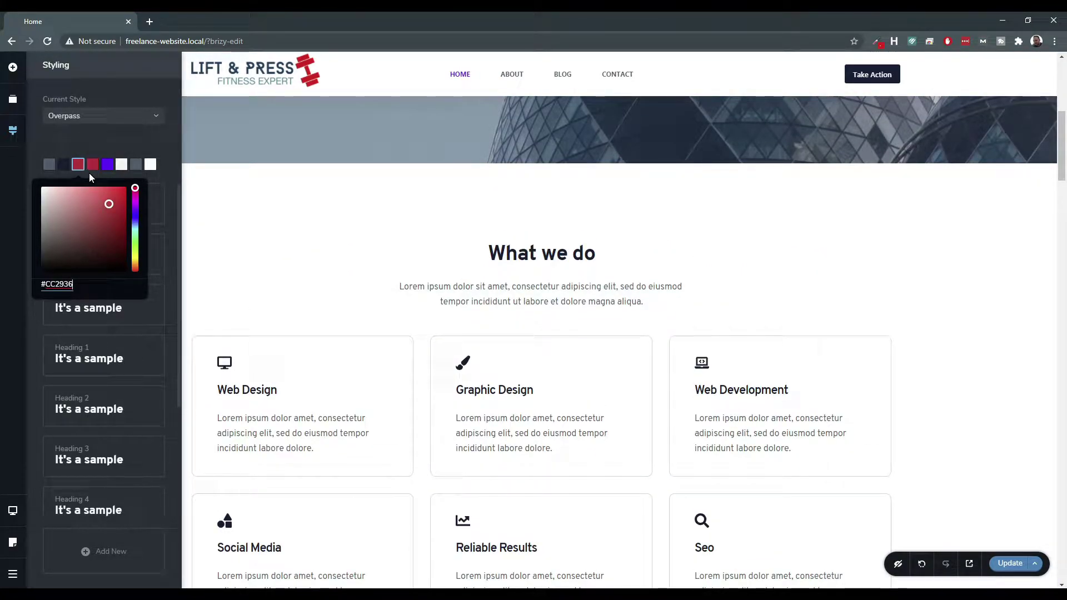
Set the fourth color of the Overpass style palette to #08415C and check the homepage sections.
left_click(89, 174)
left_click(90, 163)
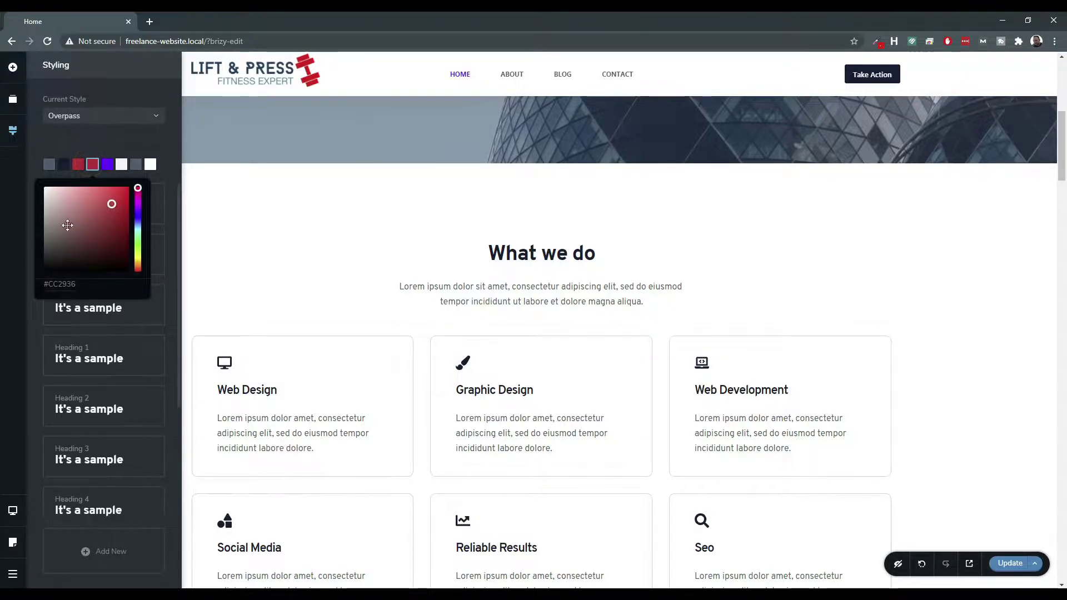
double_click(59, 284)
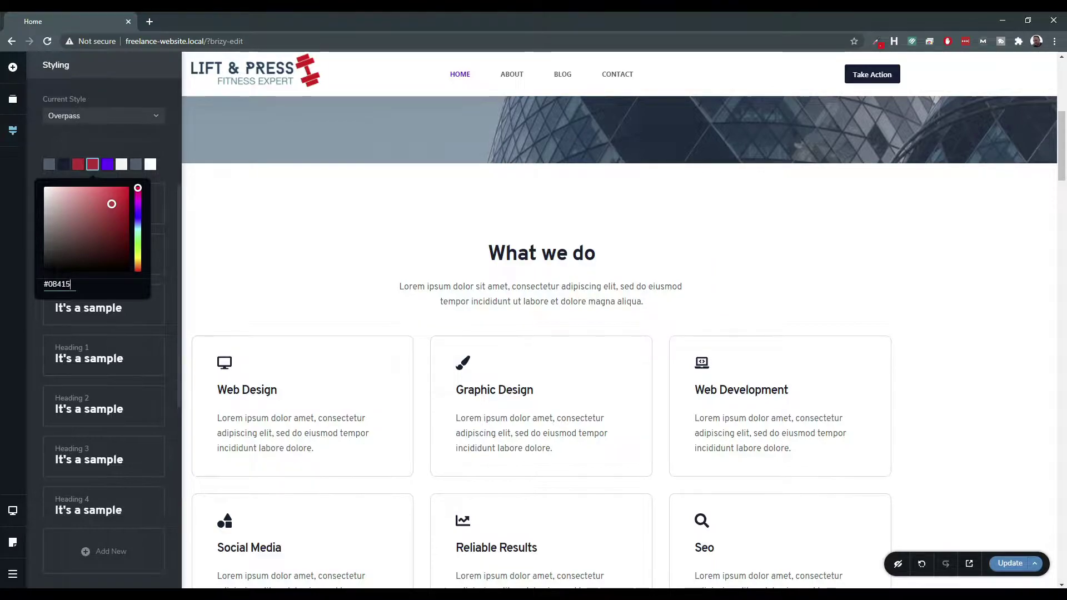
type("C")
scroll(441, 238, "down", 4)
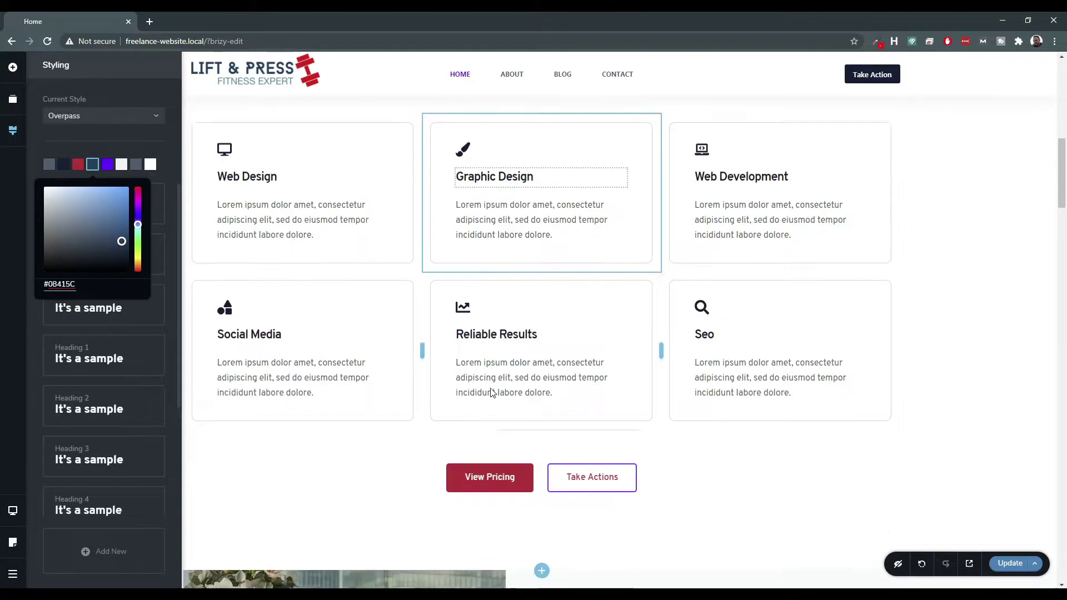
scroll(367, 262, "down", 5)
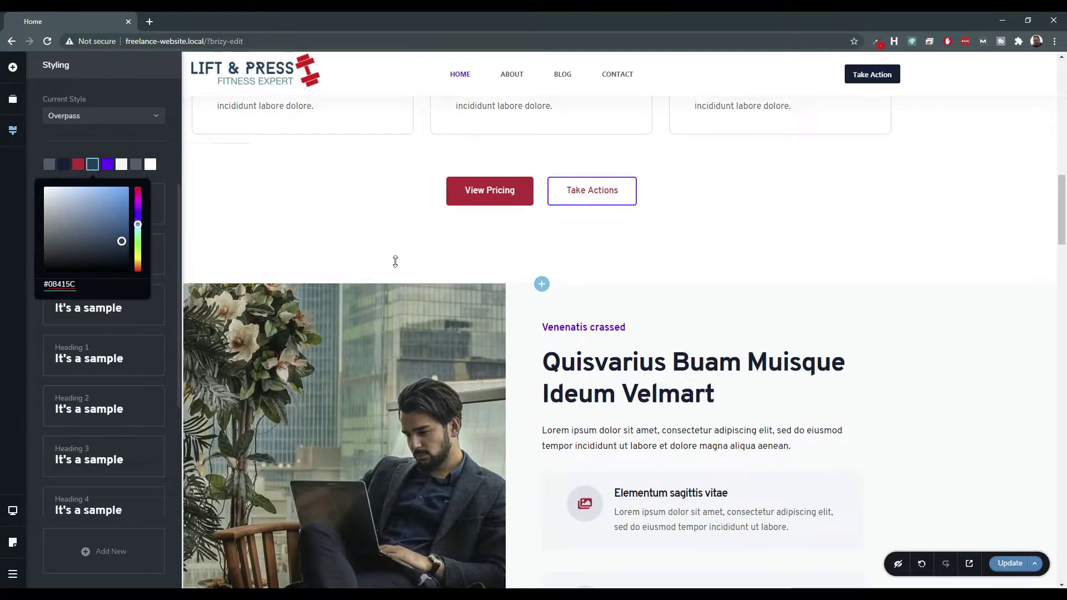
Set the fifth color of the Overpass style palette to #388697 and close the global styling settings.
left_click(108, 165)
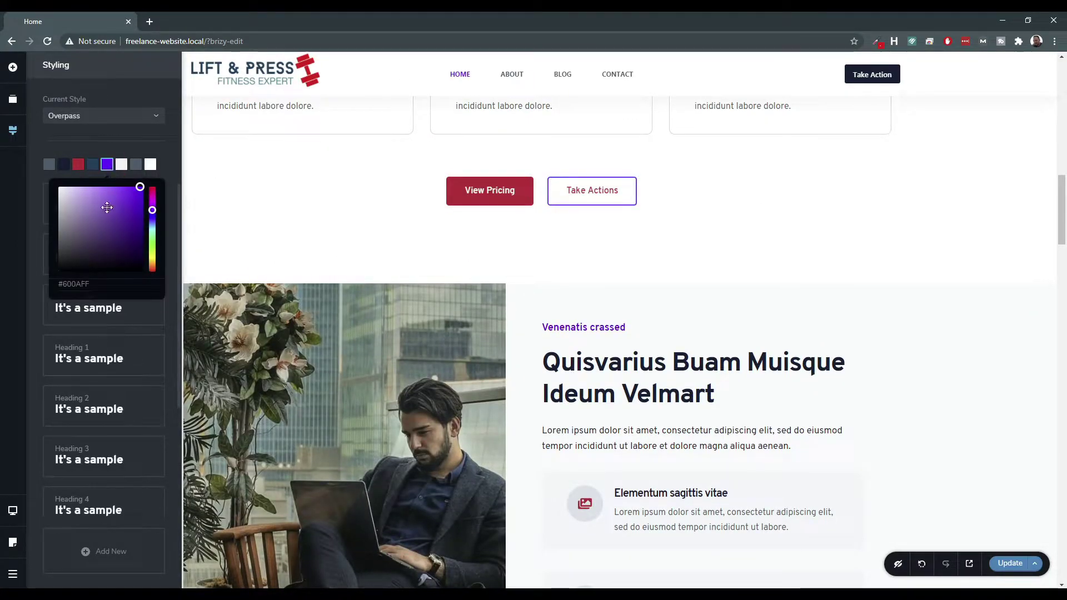
double_click(80, 284)
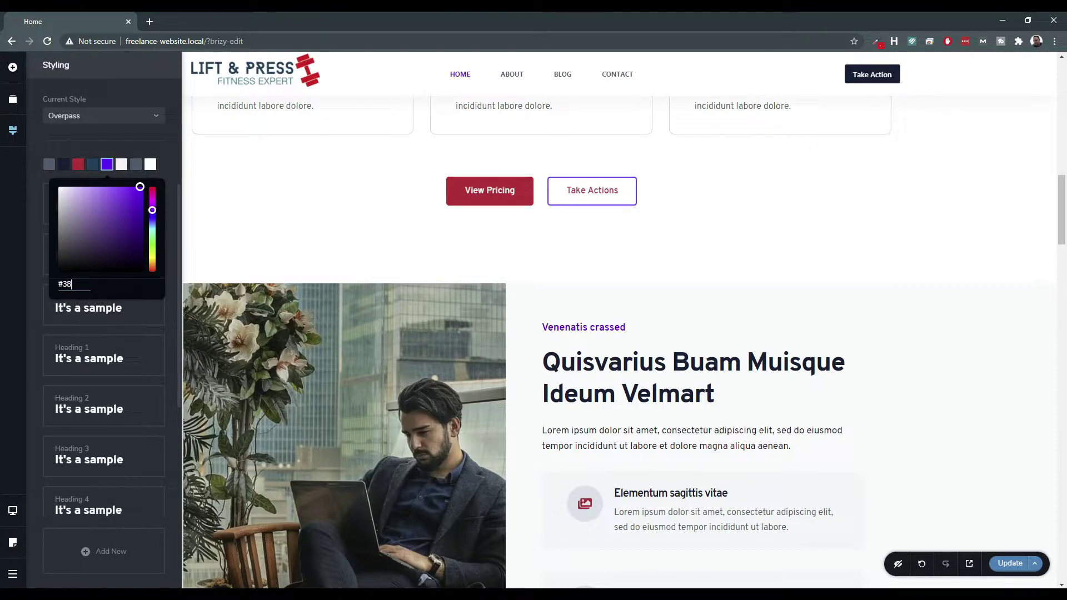
type("388697")
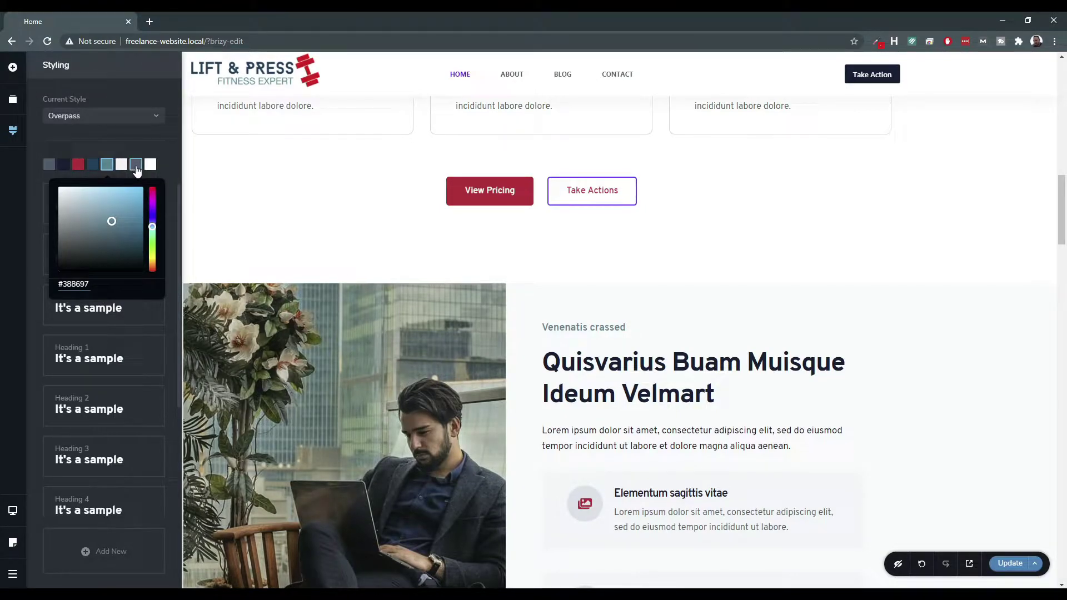
left_click(348, 187)
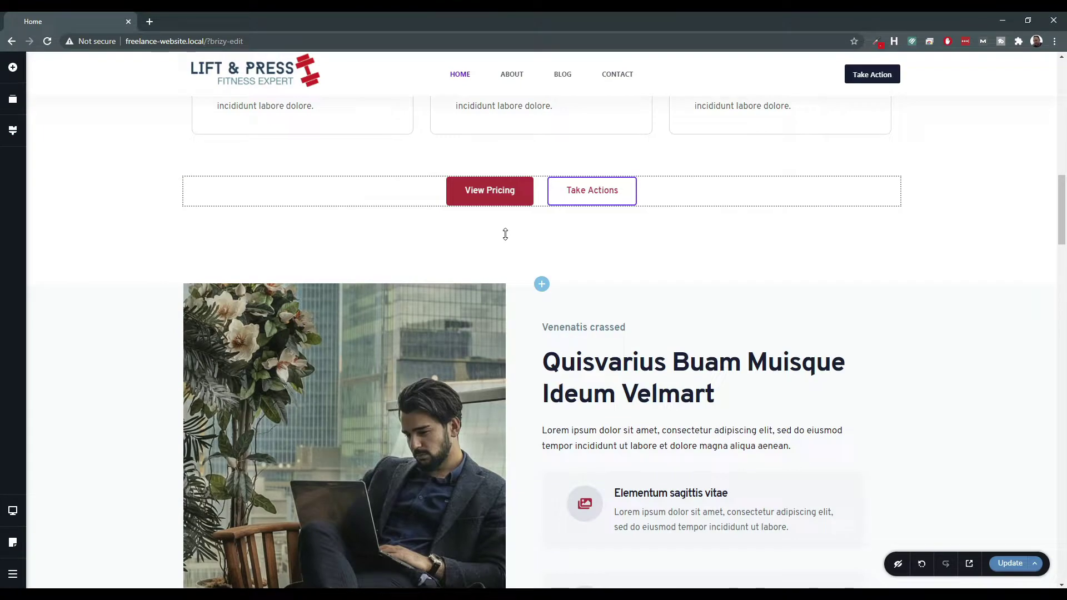
Examine the homepage from the hero to the contact banner for how the new palette colors appear on buttons, icons, menu and hover states.
scroll(536, 239, "up", 3)
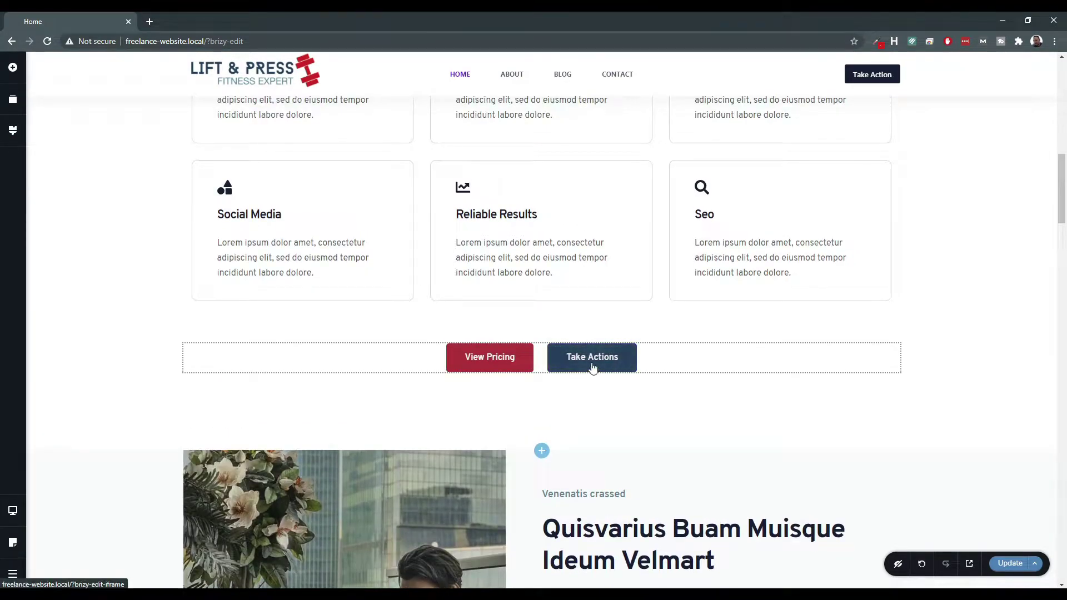
scroll(529, 300, "up", 5)
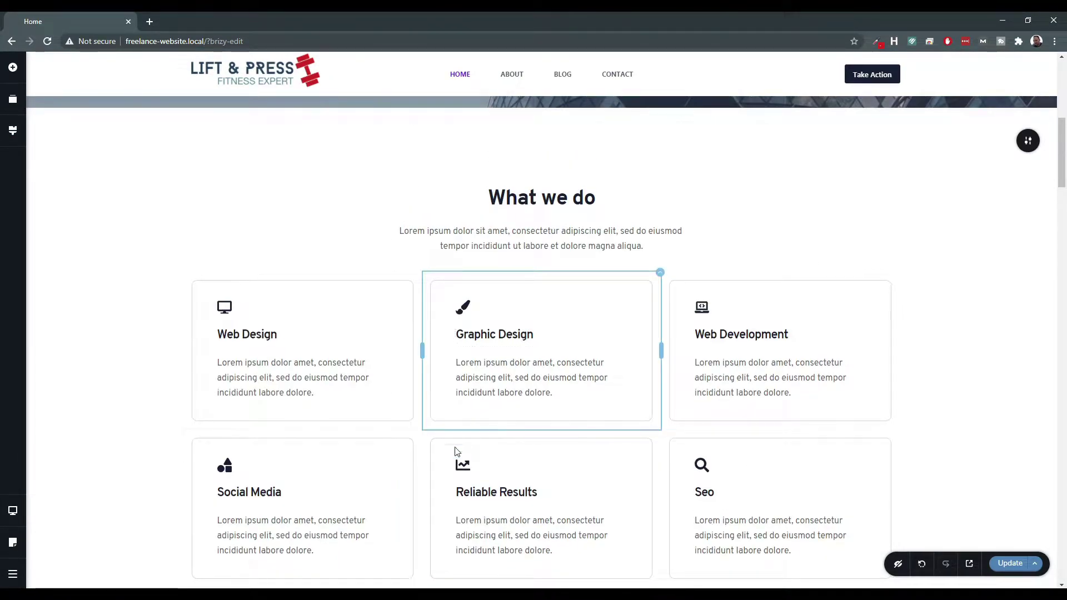
scroll(482, 231, "up", 7)
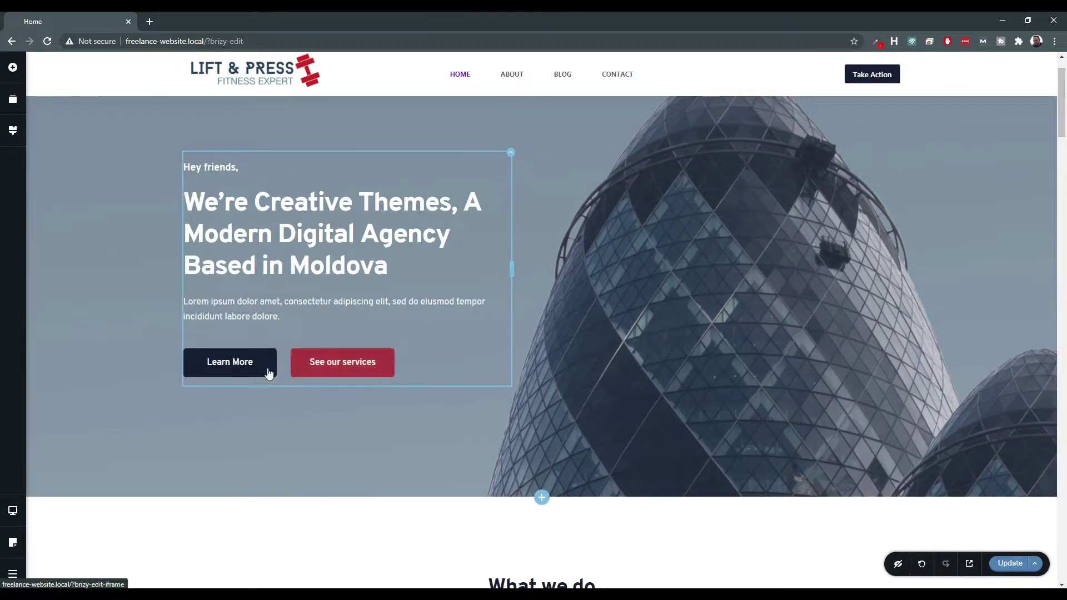
scroll(572, 179, "up", 1)
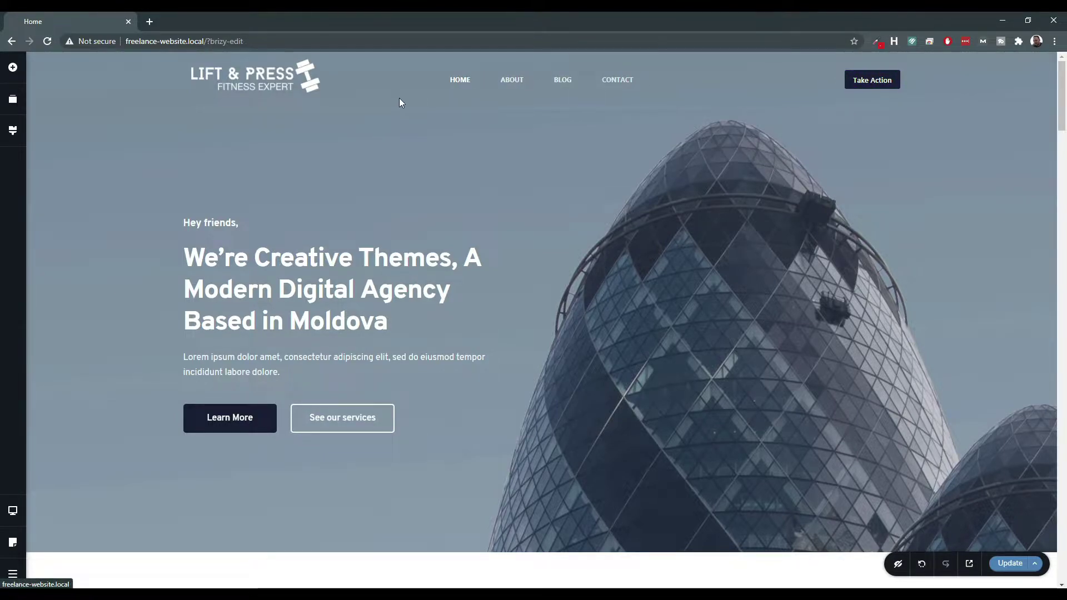
scroll(284, 209, "down", 6)
scroll(283, 209, "up", 6)
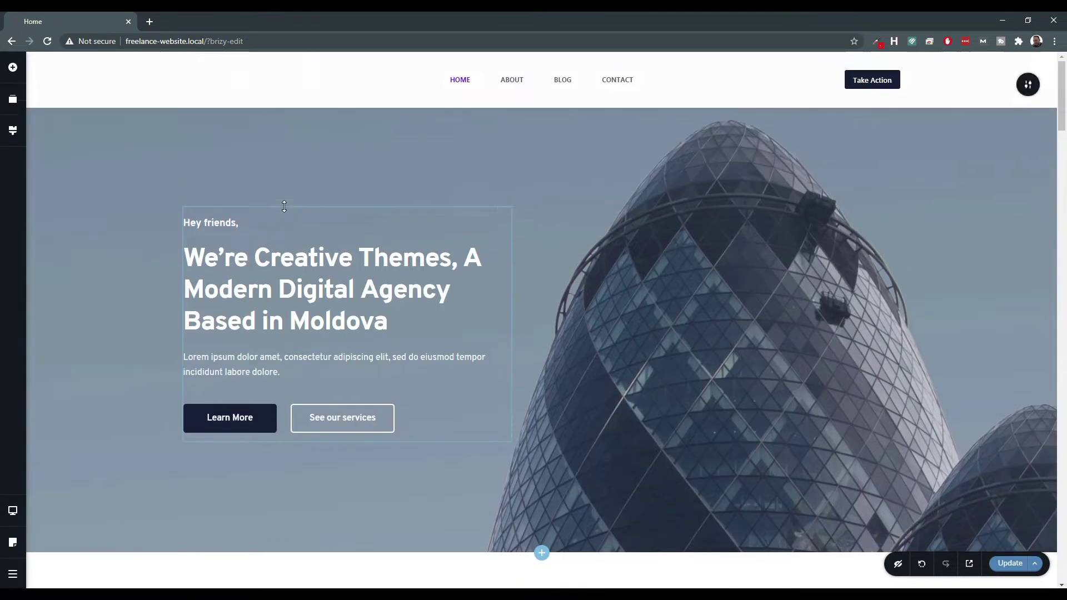
scroll(407, 310, "down", 2)
scroll(406, 310, "down", 6)
scroll(406, 309, "up", 8)
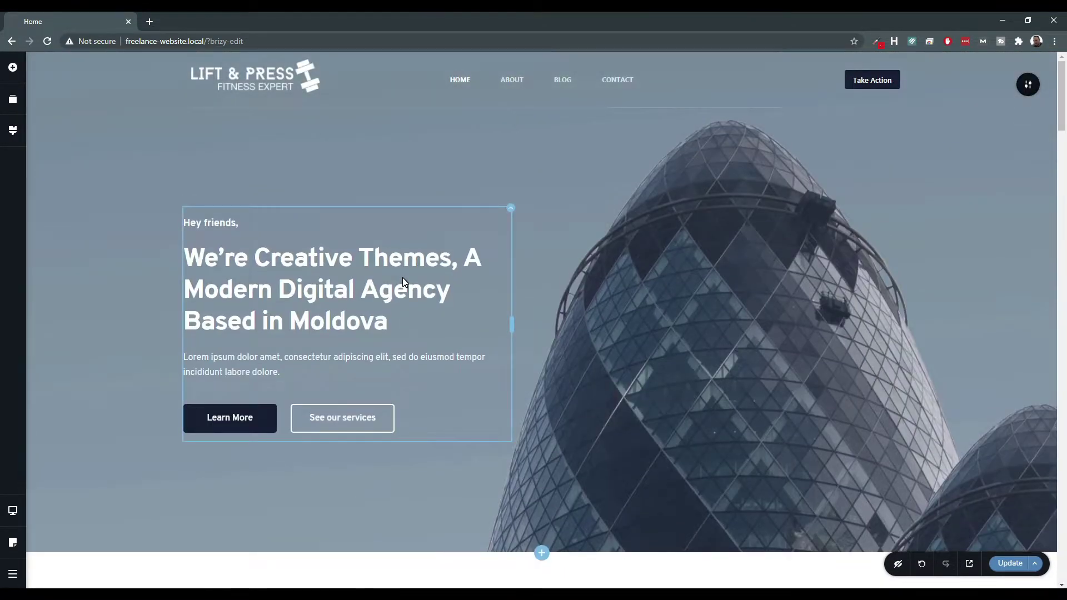
scroll(404, 282, "down", 15)
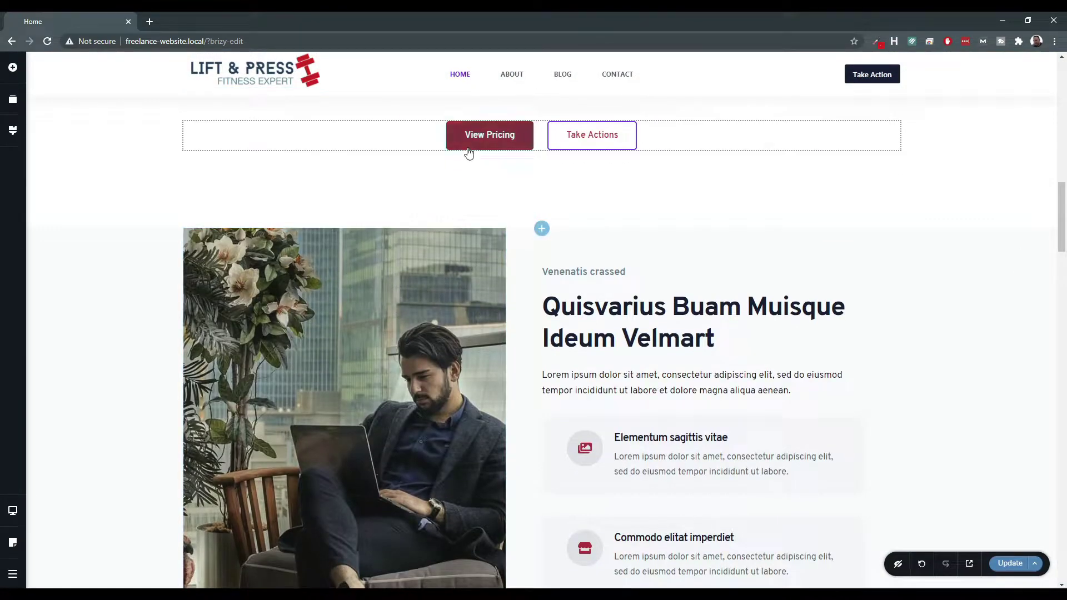
scroll(567, 286, "down", 3)
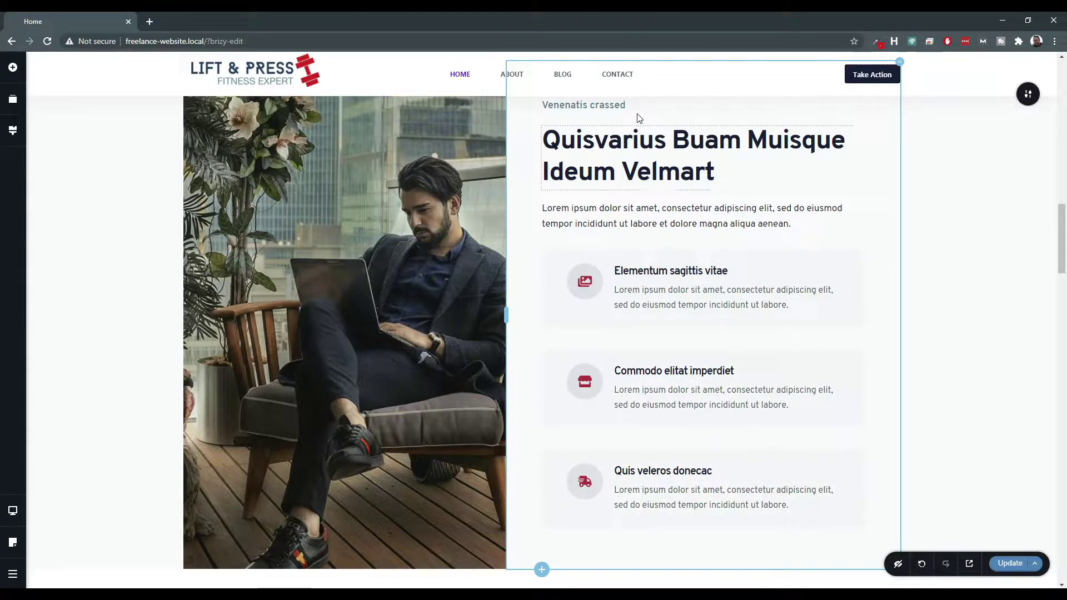
scroll(581, 286, "down", 9)
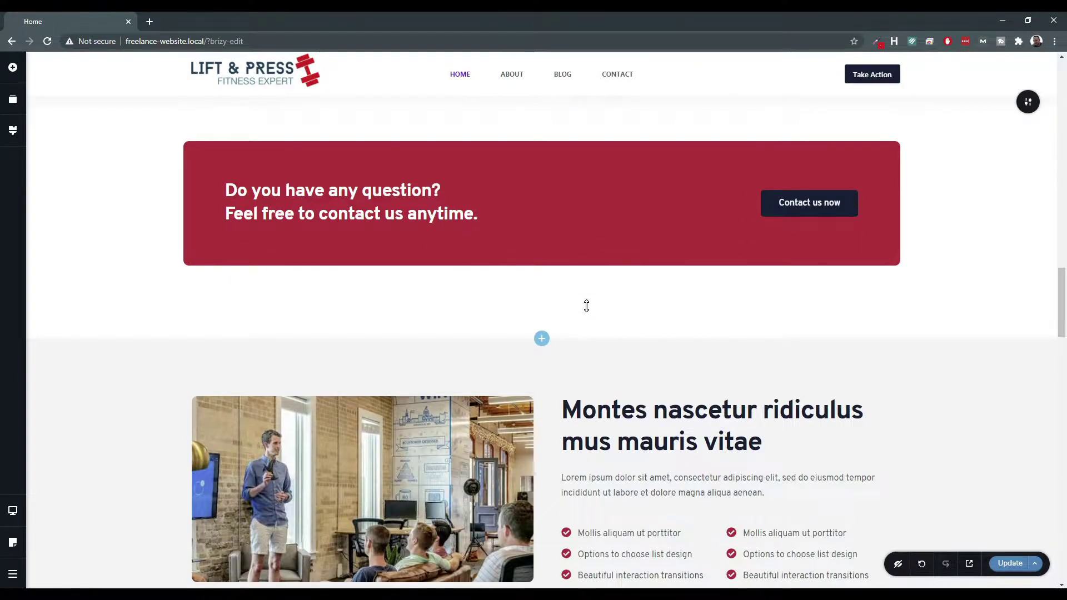
Replace the hero section's background image with a YouTube video and make the video loop.
scroll(464, 312, "up", 5)
scroll(466, 323, "up", 20)
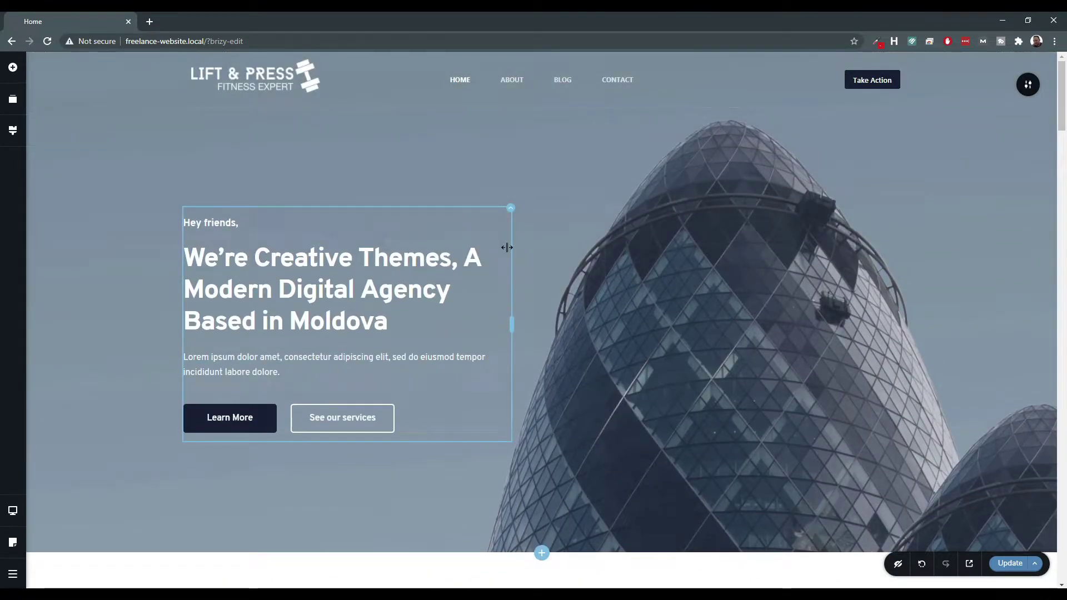
left_click(1026, 88)
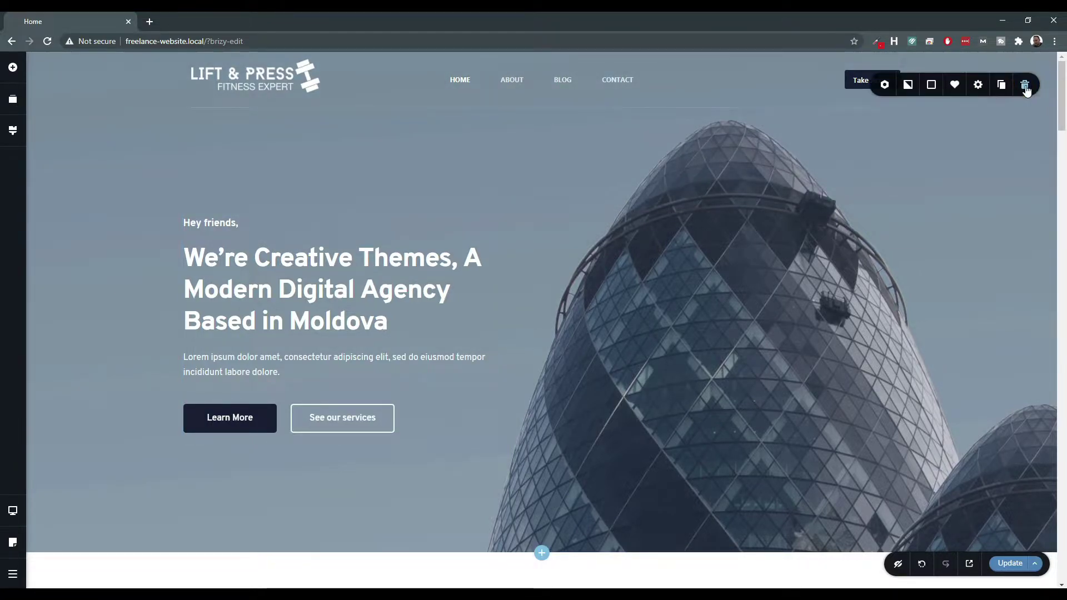
left_click(909, 85)
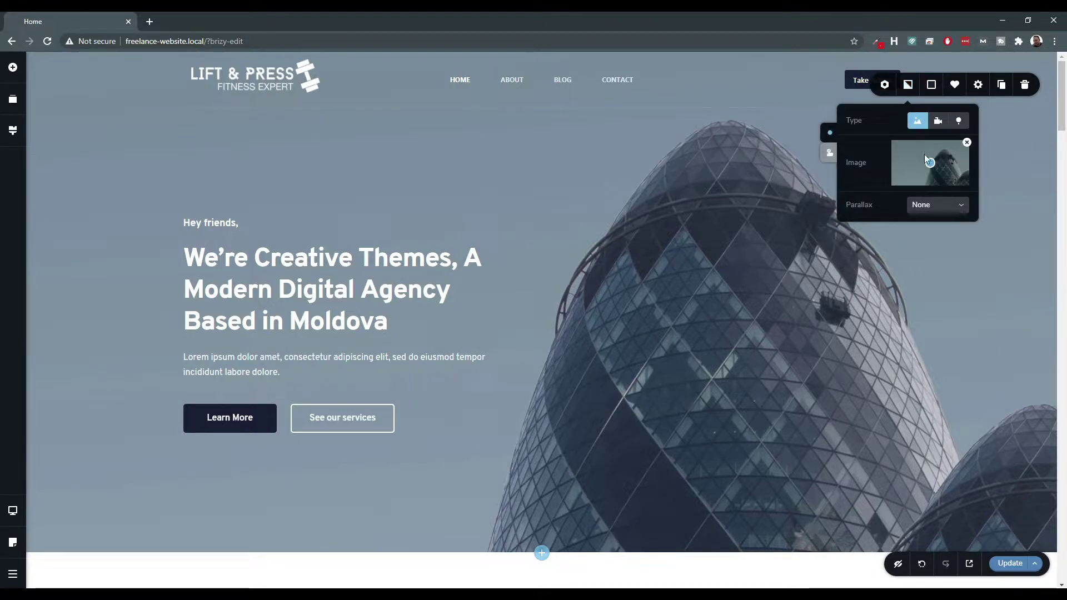
left_click(966, 144)
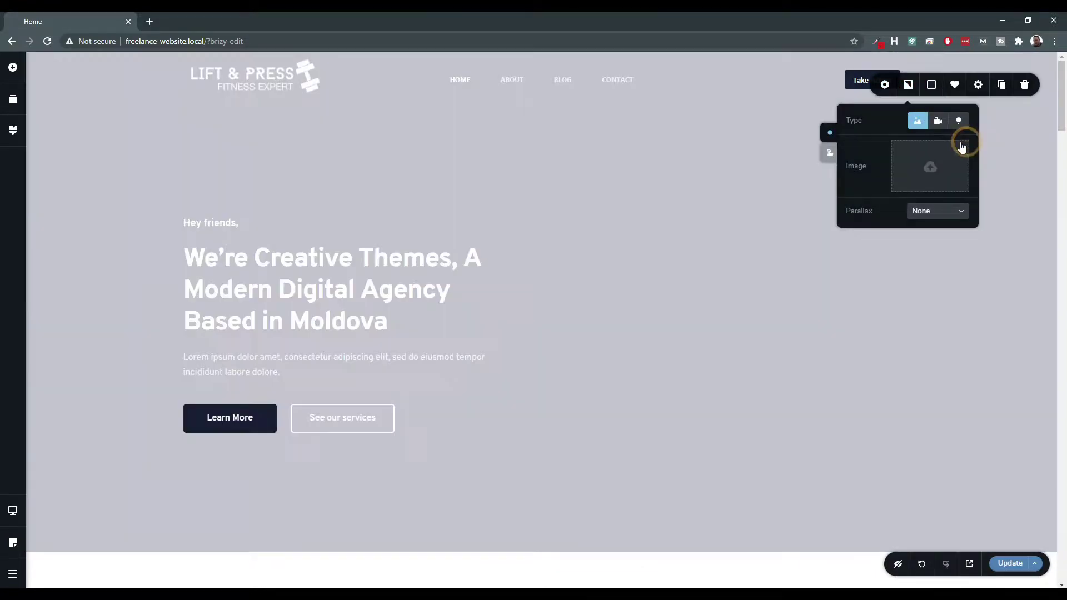
left_click(937, 121)
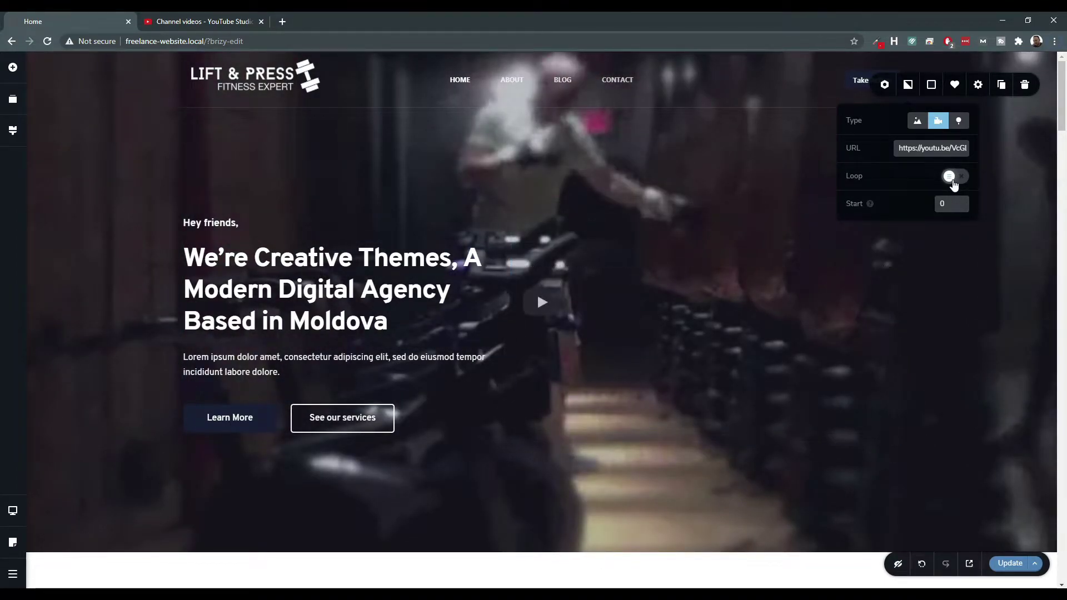
left_click(954, 178)
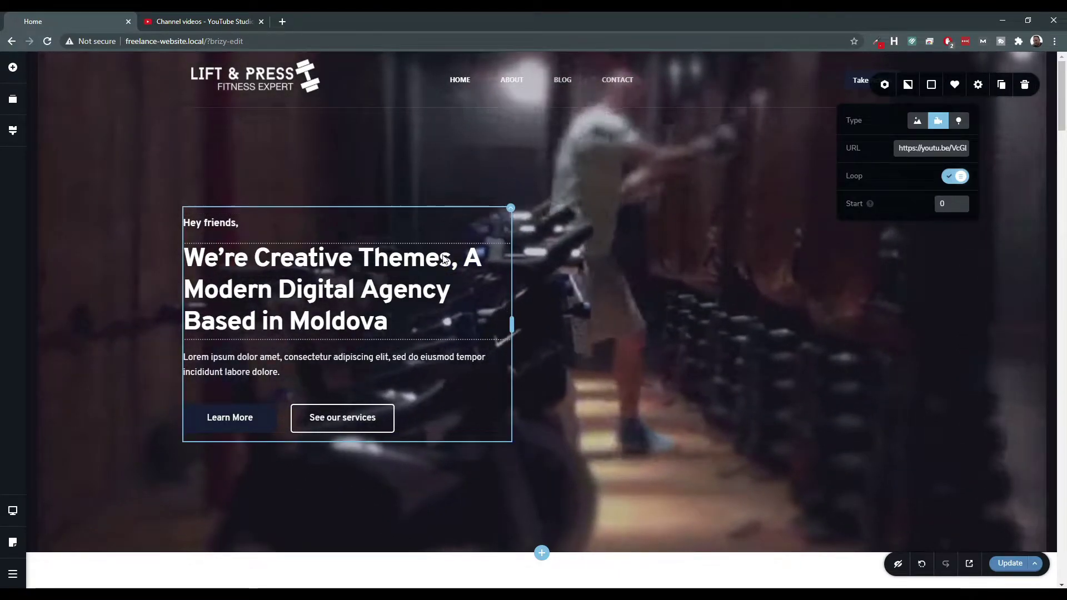
Set the hero section's overlay to the palette color #102136 and raise its opacity to darken the background video.
left_click(933, 85)
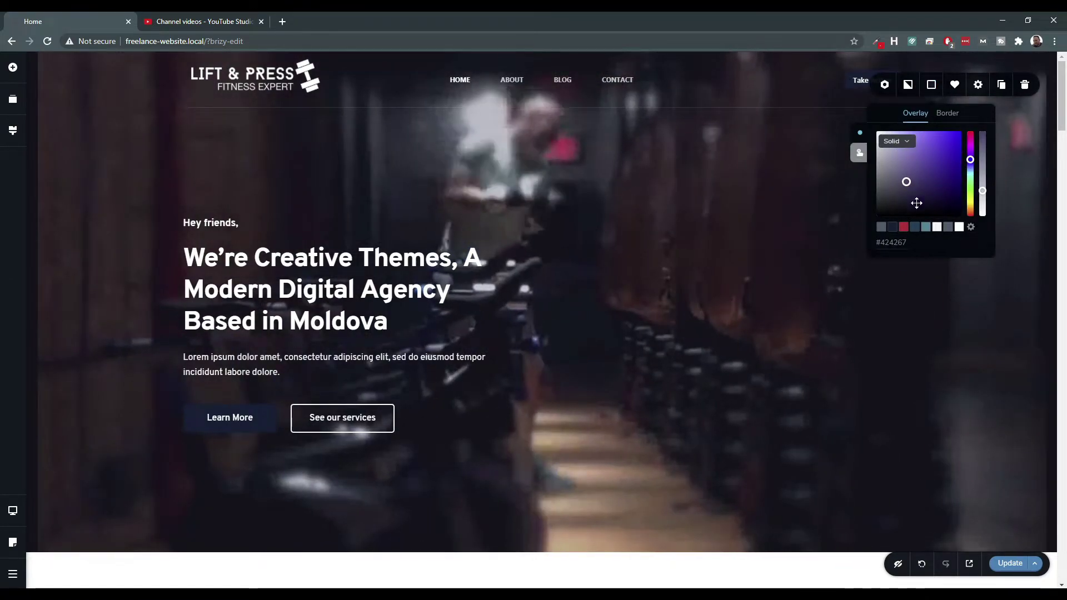
left_click(904, 227)
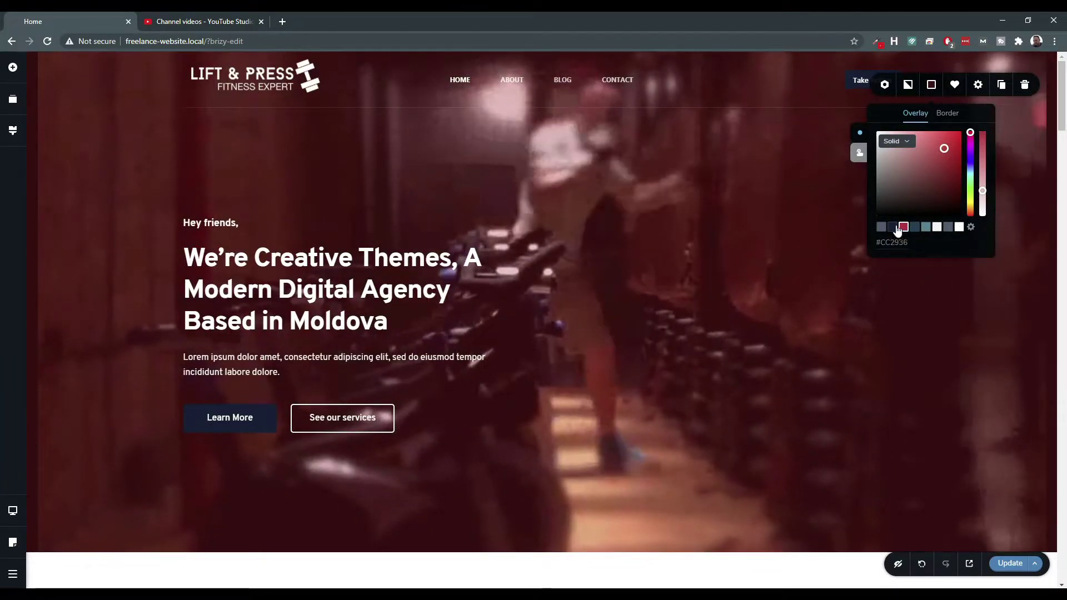
left_click(892, 227)
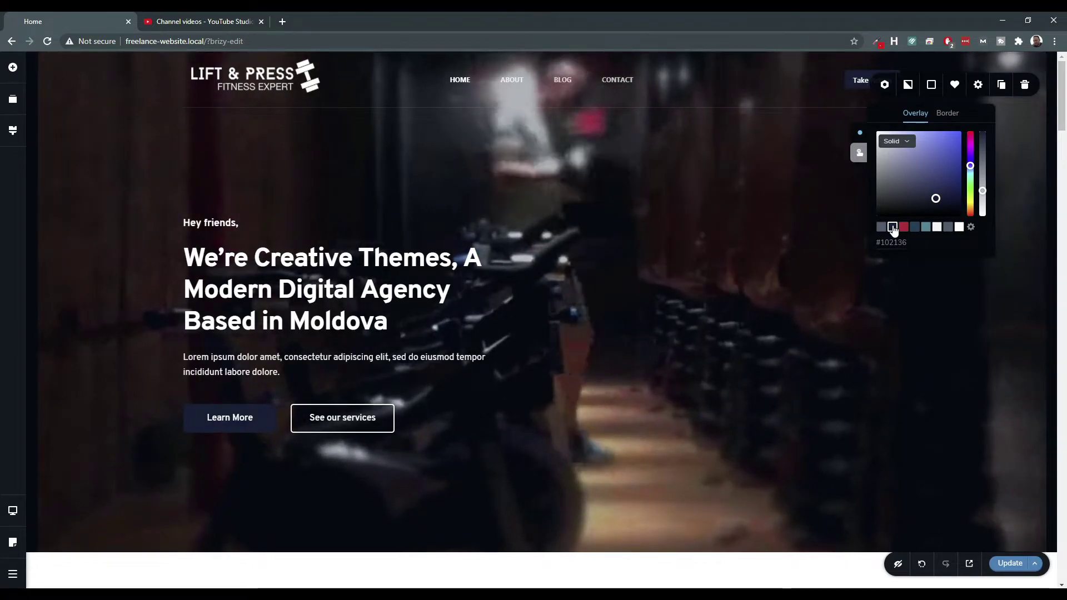
left_click(916, 227)
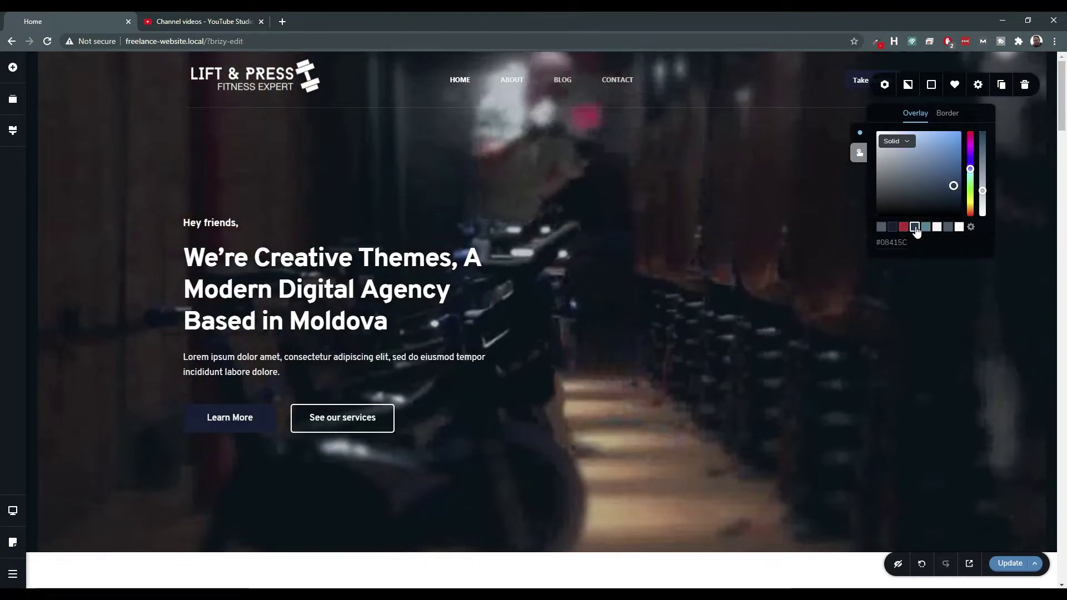
left_click(893, 227)
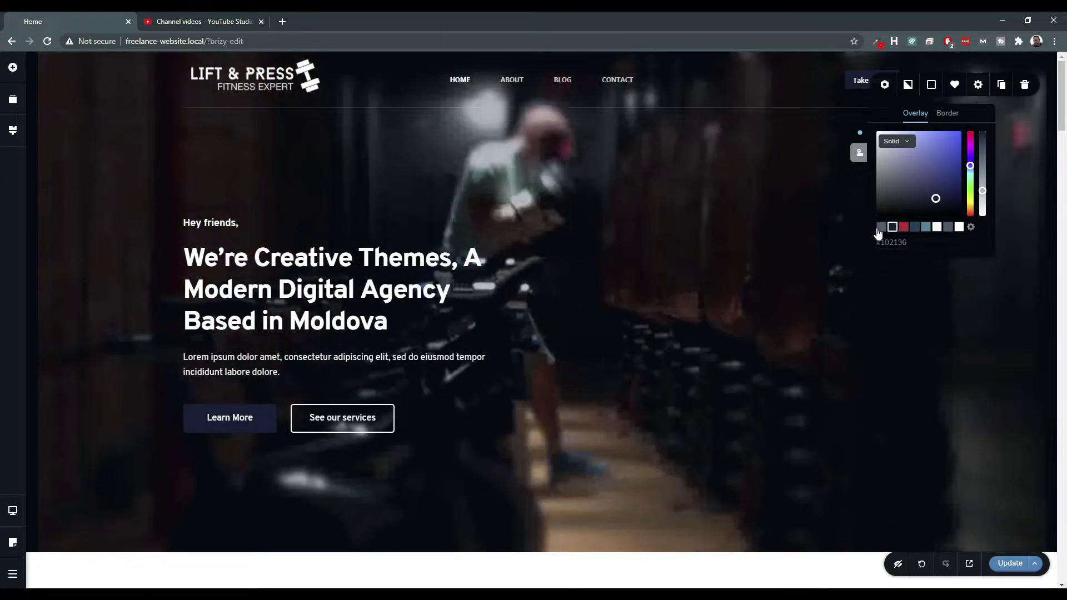
left_click(893, 228)
left_click(892, 228)
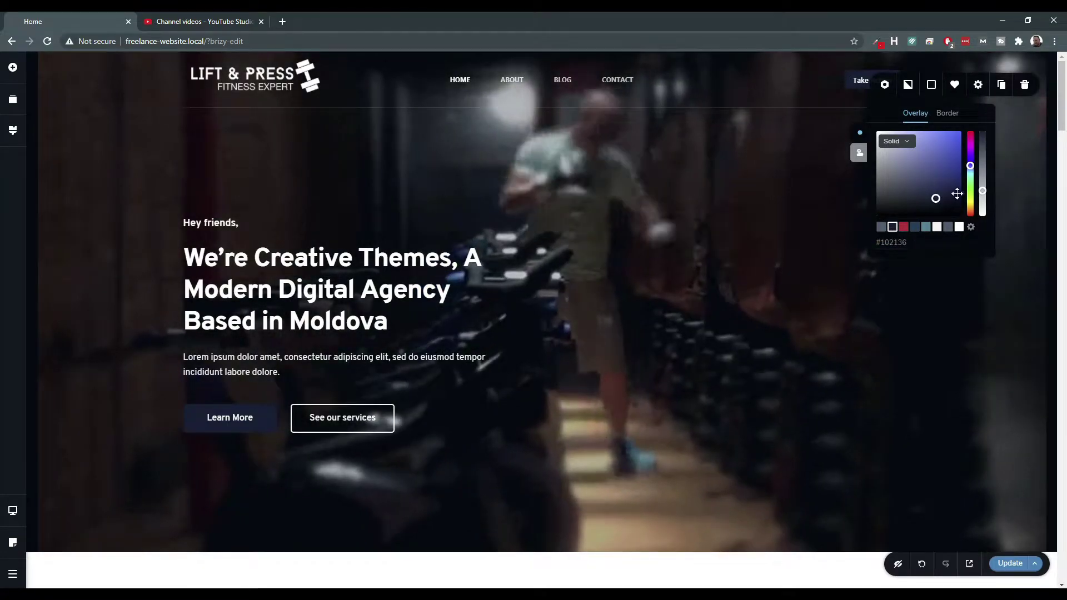
left_click_drag(983, 191, 984, 140)
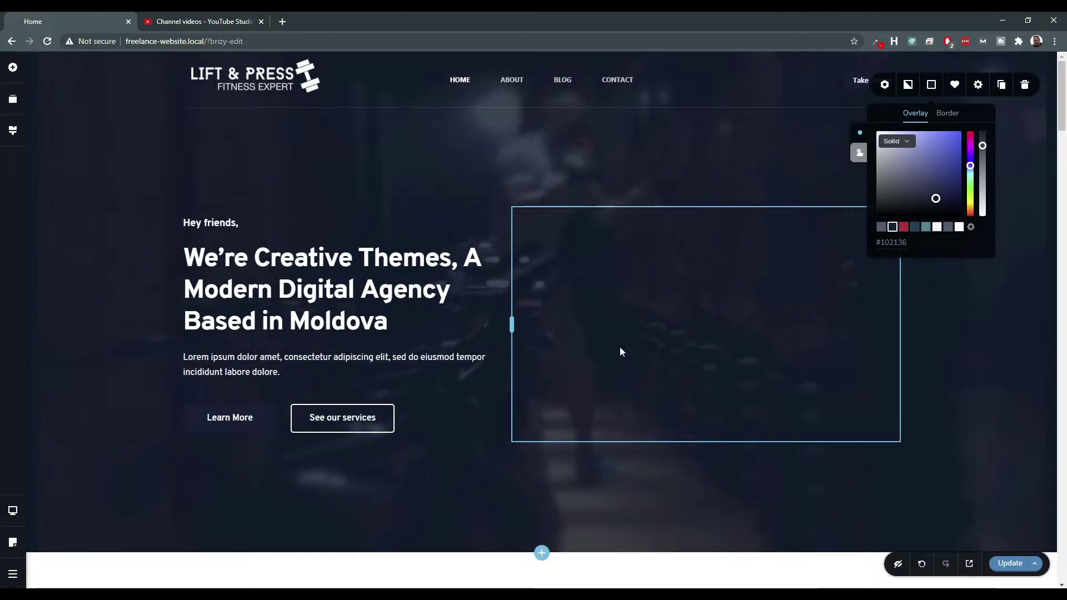
left_click(949, 360)
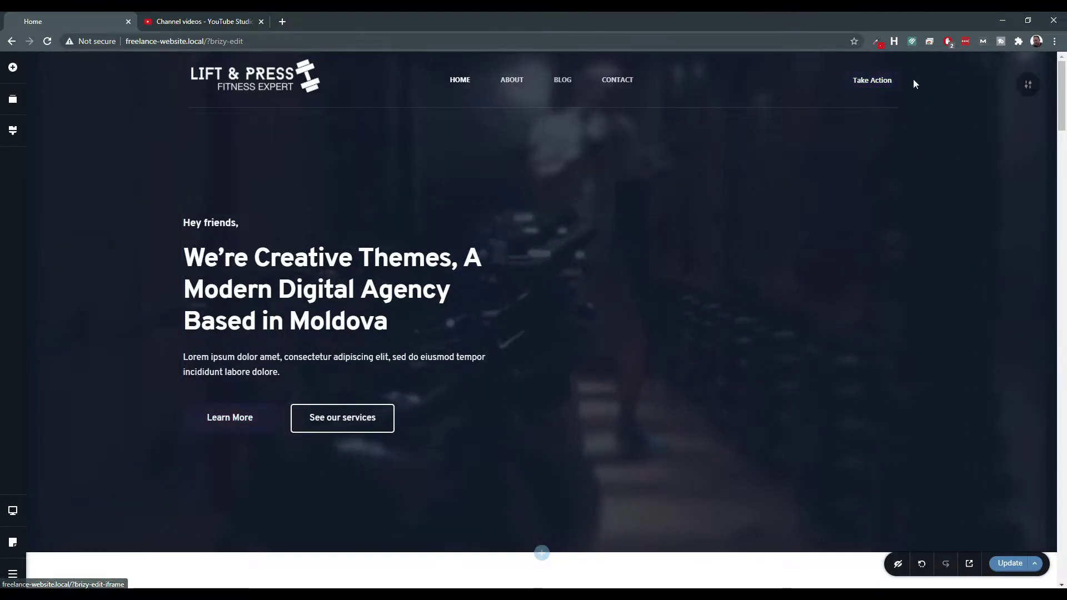
Set the hero's Learn More button background to palette red #CC2936 and its hover background to #08415C.
left_click(238, 421)
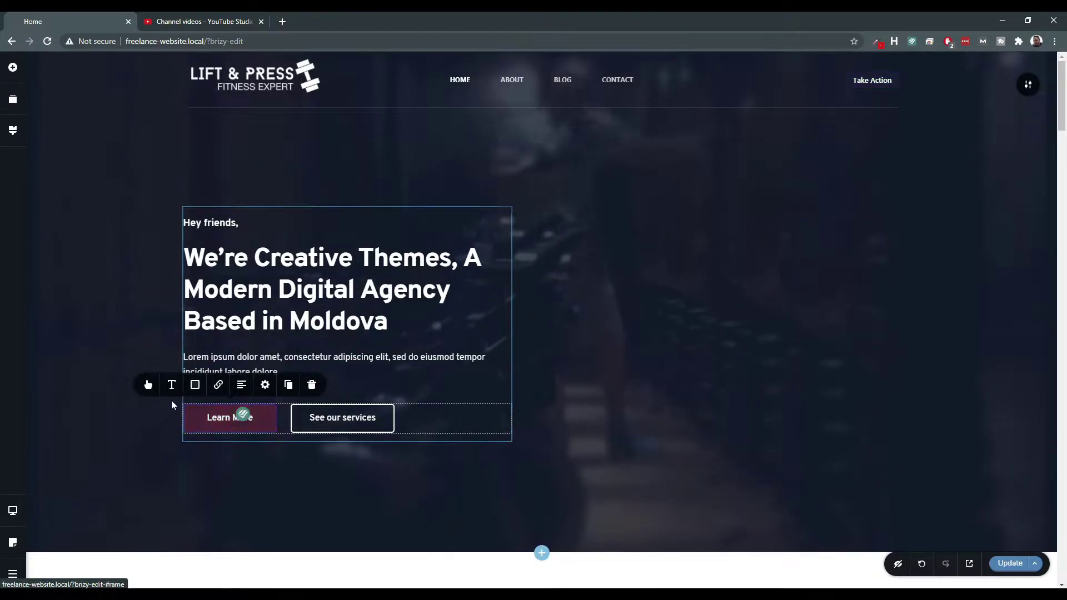
left_click(147, 385)
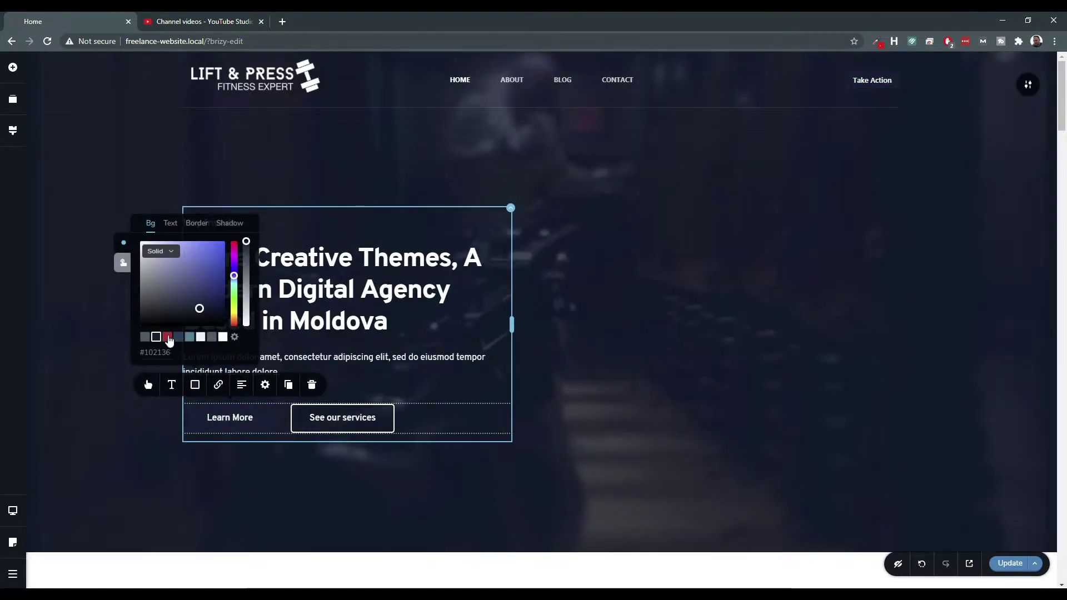
left_click(167, 337)
left_click(122, 262)
left_click(178, 337)
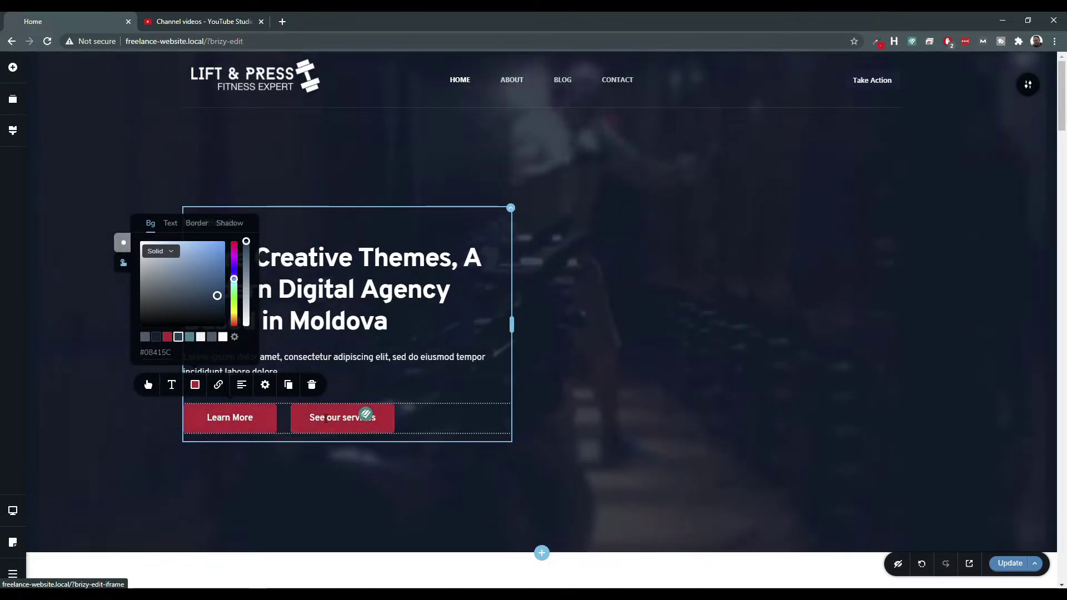
Set the hero's See our services button border to palette red #CC2936 and its hover border to #08415C.
left_click(326, 419)
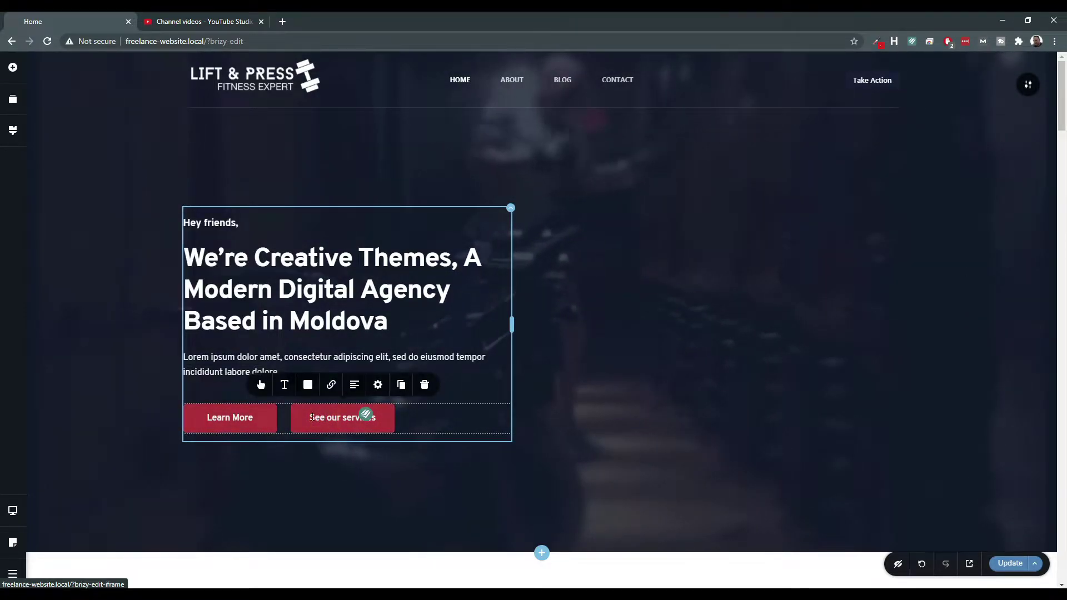
left_click(309, 385)
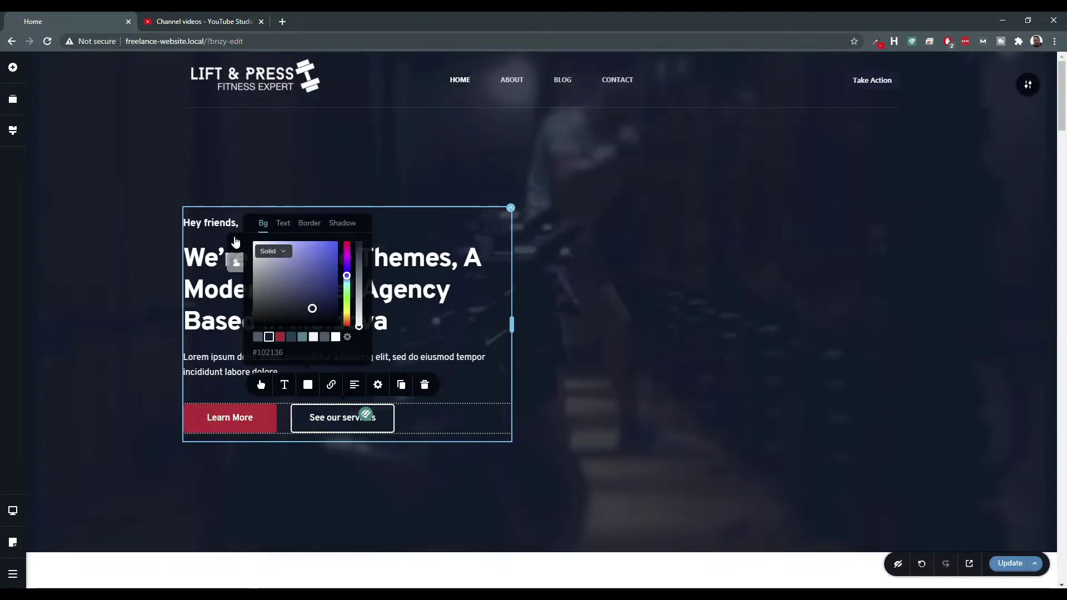
left_click(310, 223)
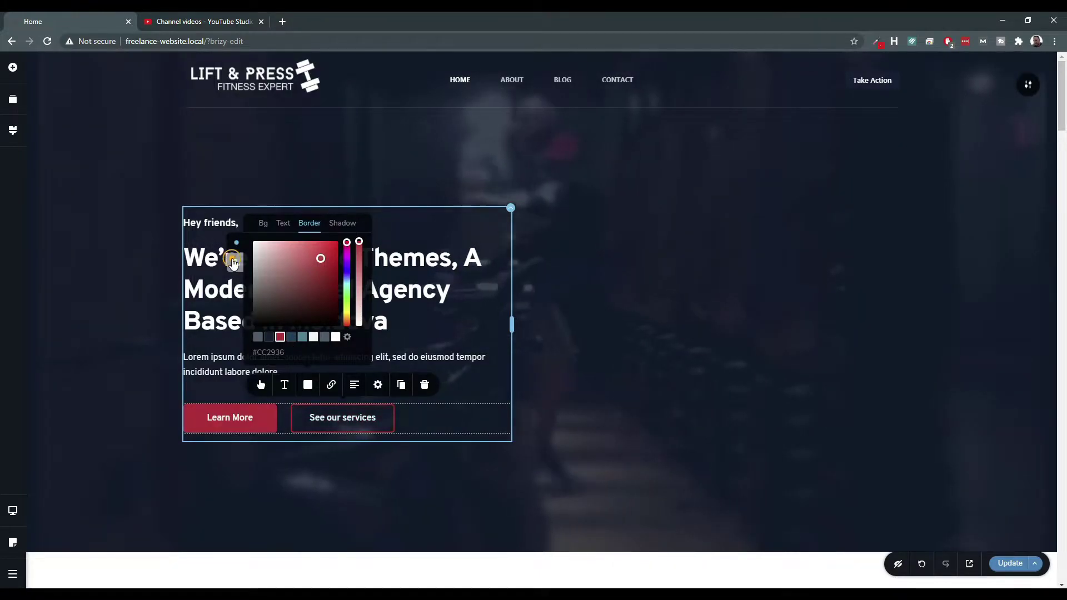
left_click(266, 336)
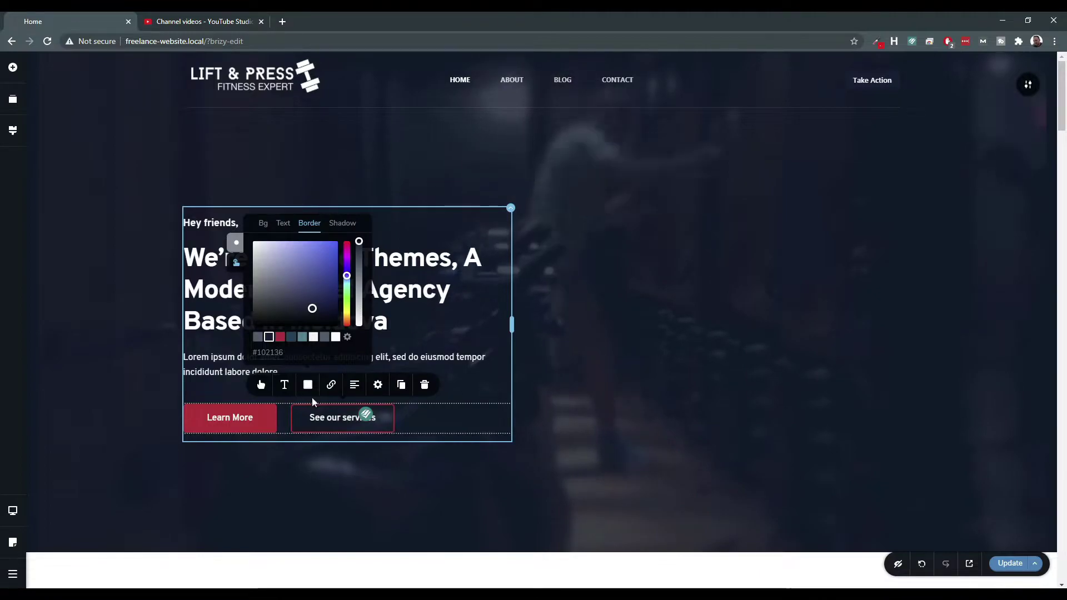
left_click(292, 337)
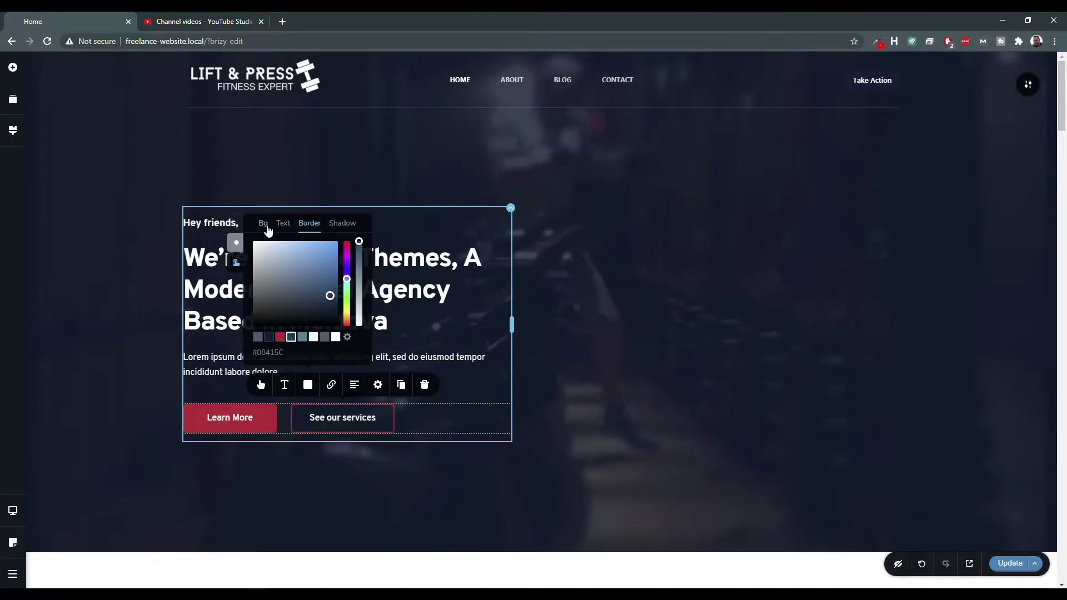
Set the See our services button's hover background to palette color #08415C and recheck its border color settings.
left_click(264, 224)
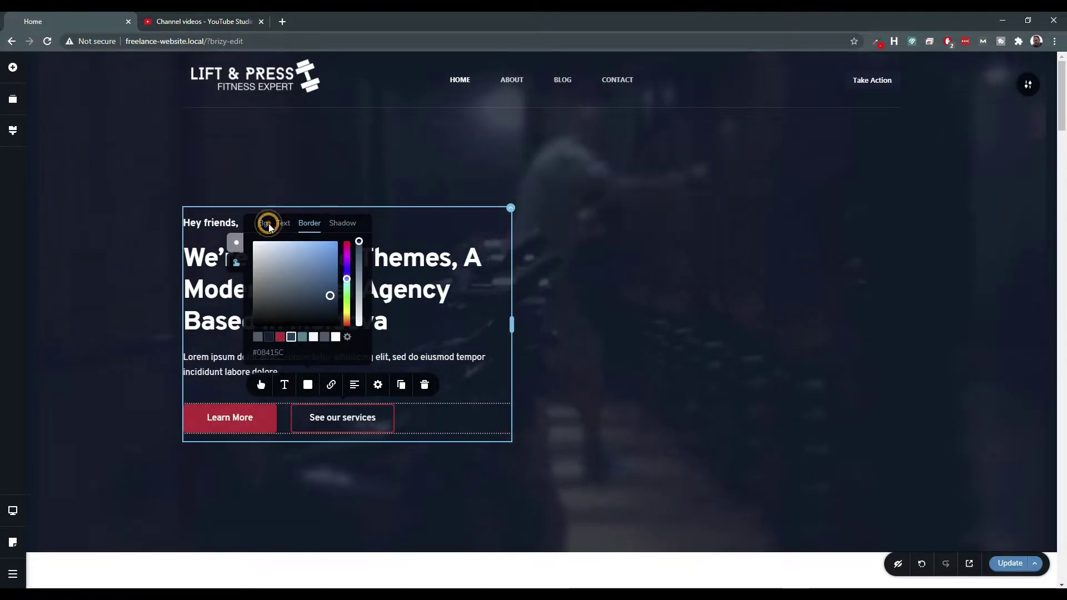
left_click(268, 337)
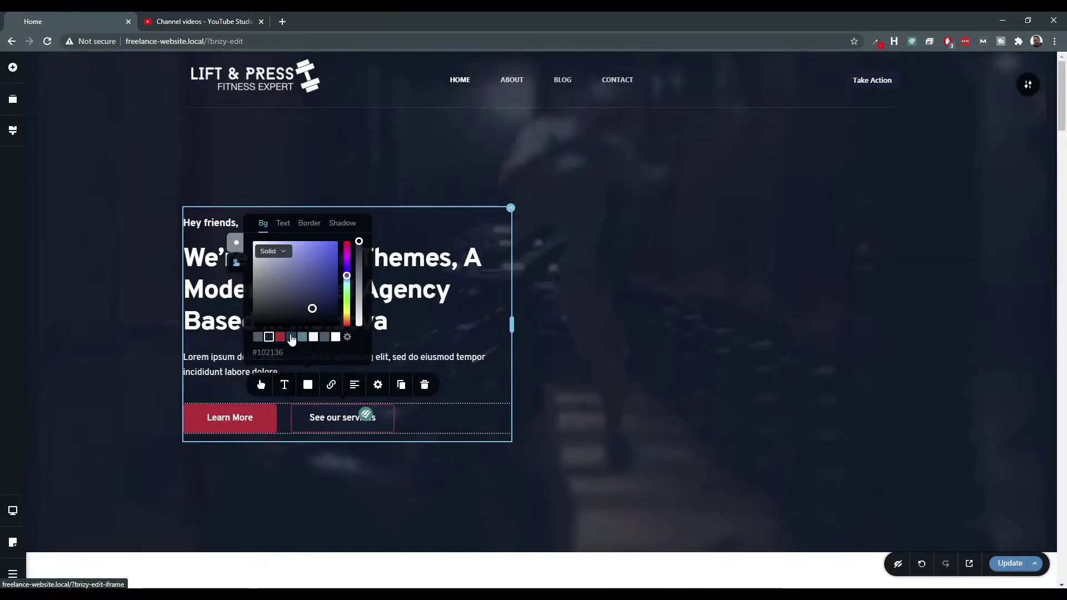
left_click(291, 337)
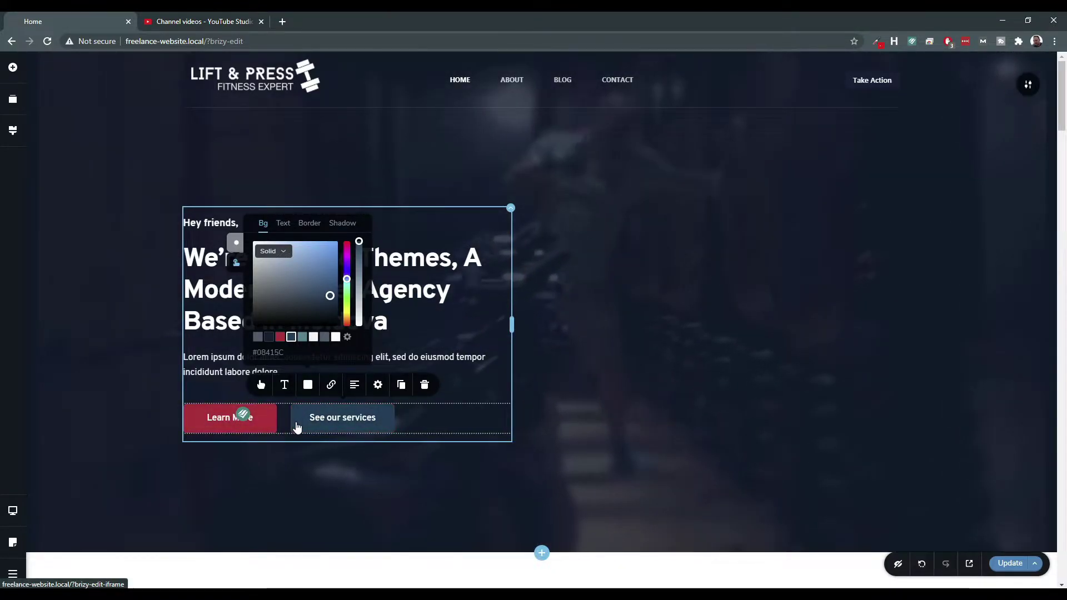
left_click(297, 426)
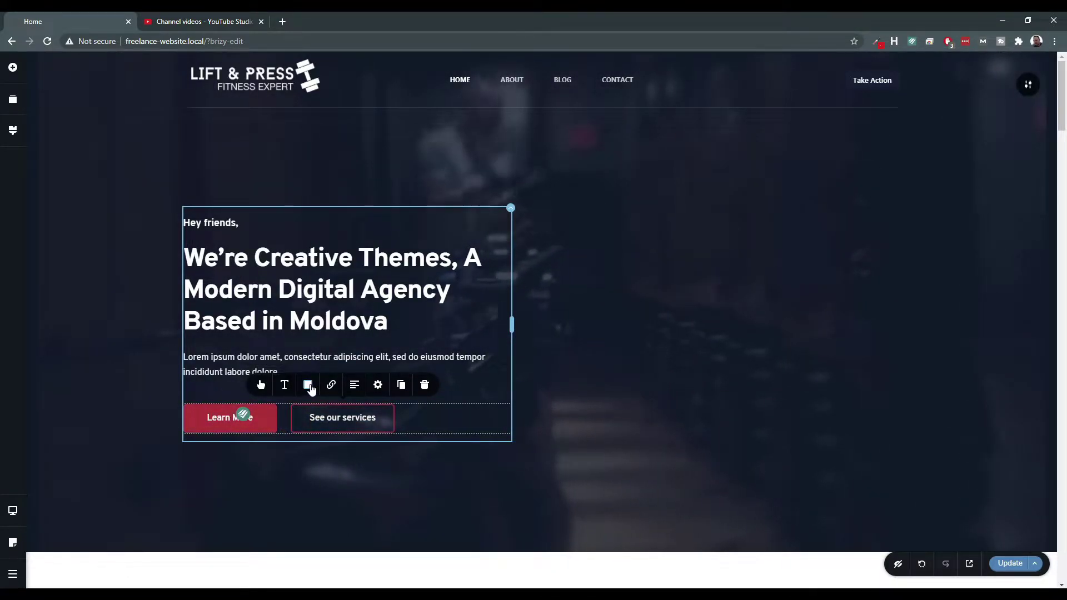
left_click(309, 388)
left_click(309, 223)
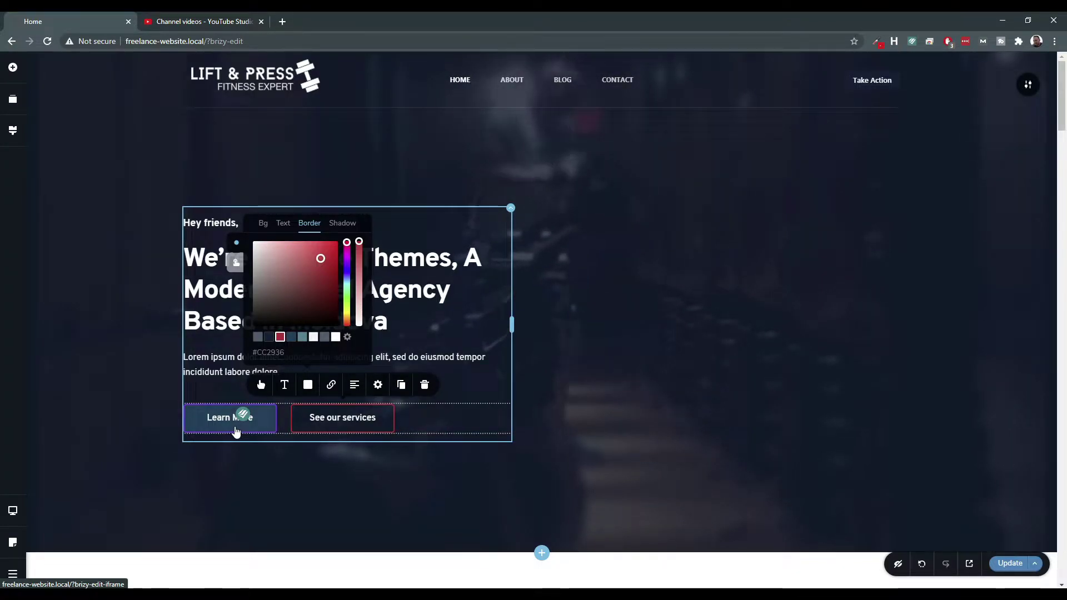
Make the Learn More button's purple hover border fully transparent.
left_click(234, 425)
left_click(196, 385)
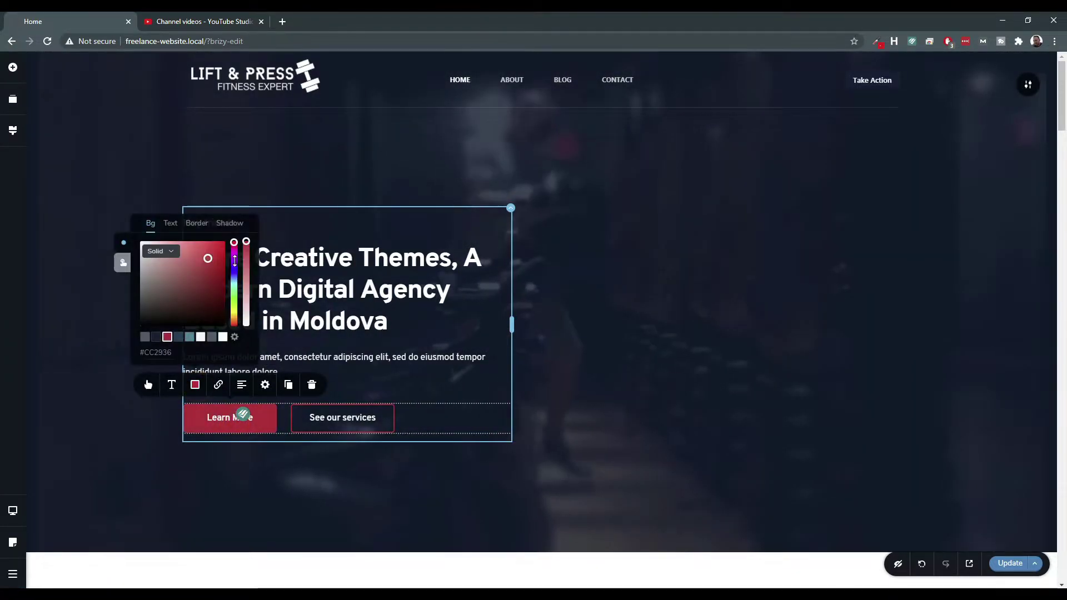
left_click(197, 223)
left_click(121, 262)
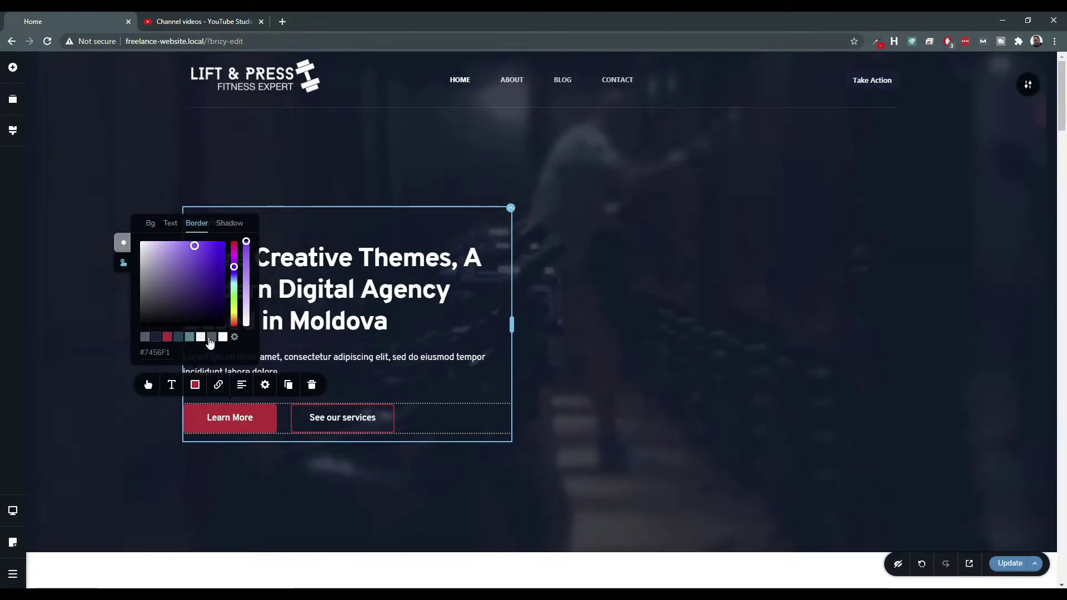
left_click_drag(246, 240, 238, 376)
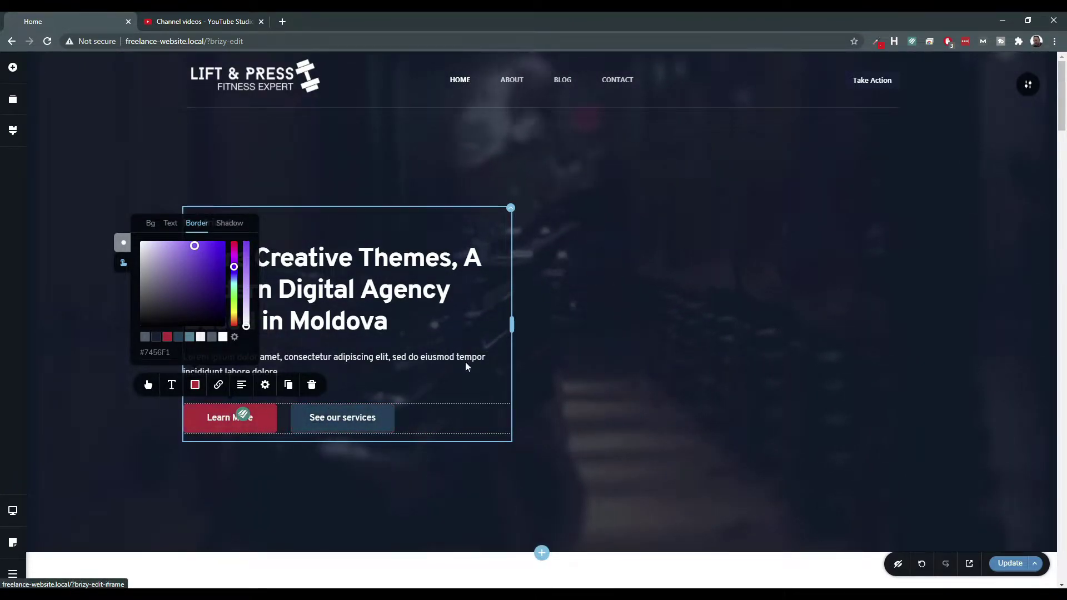
left_click(583, 307)
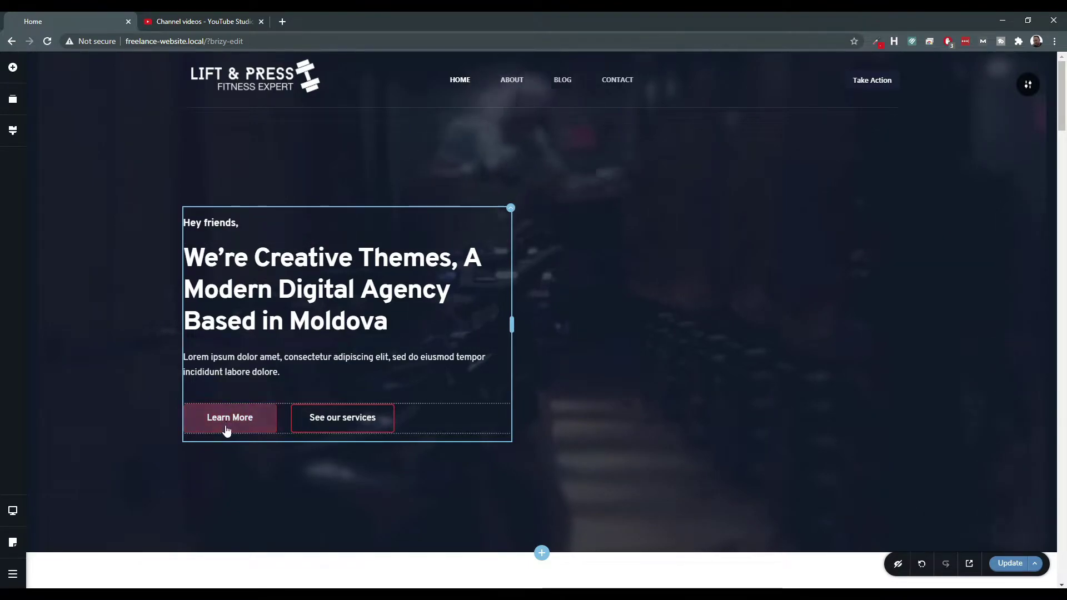
Give the Web Design card under What we do a semi-transparent hover overlay in palette color #08415C.
scroll(415, 270, "down", 4)
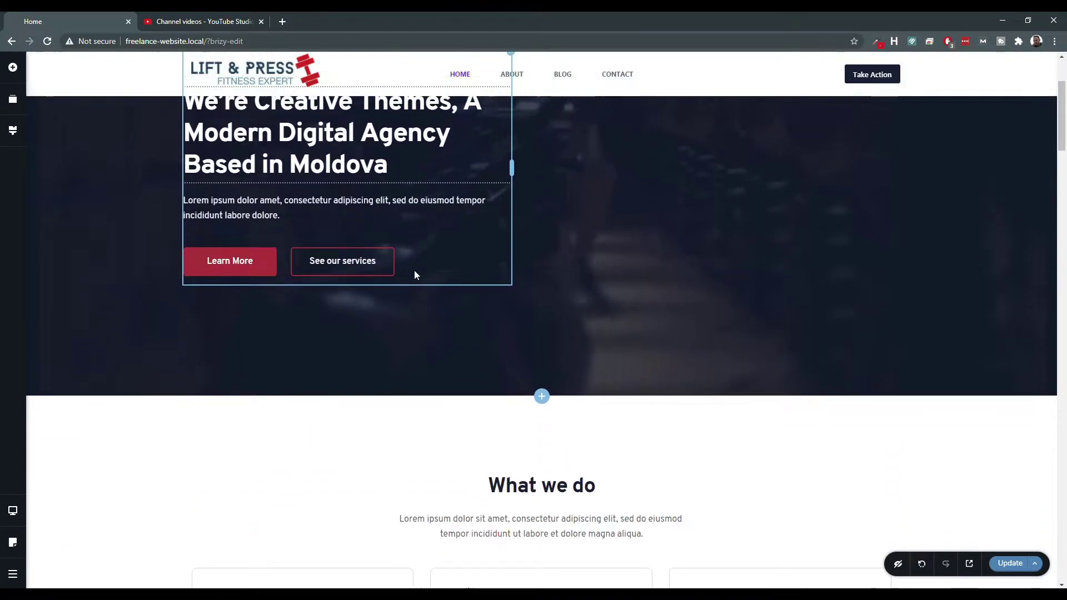
scroll(415, 275, "down", 6)
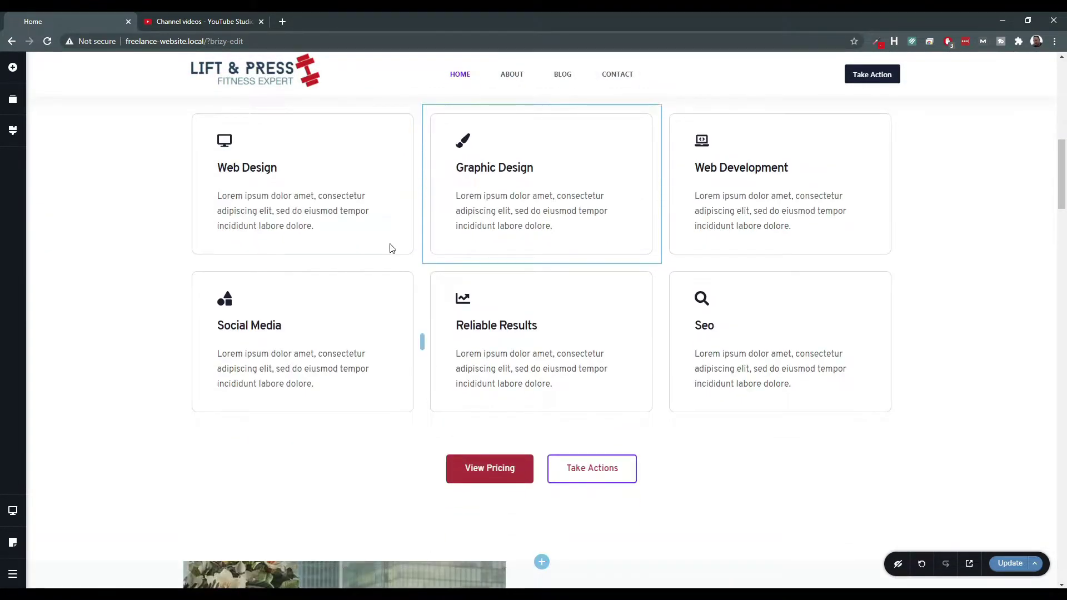
scroll(336, 214, "up", 2)
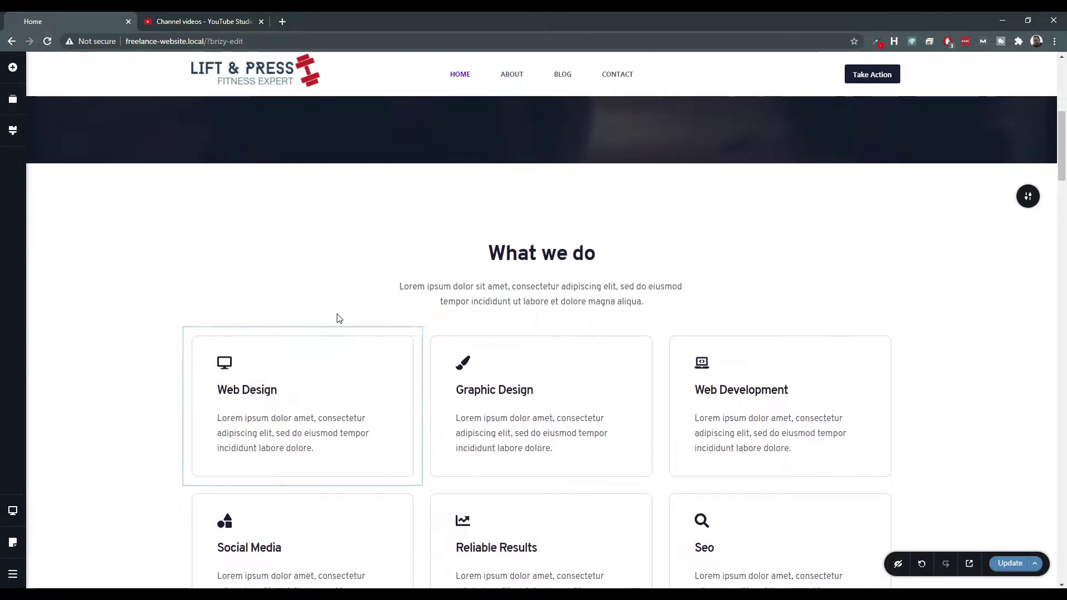
scroll(224, 412, "down", 2)
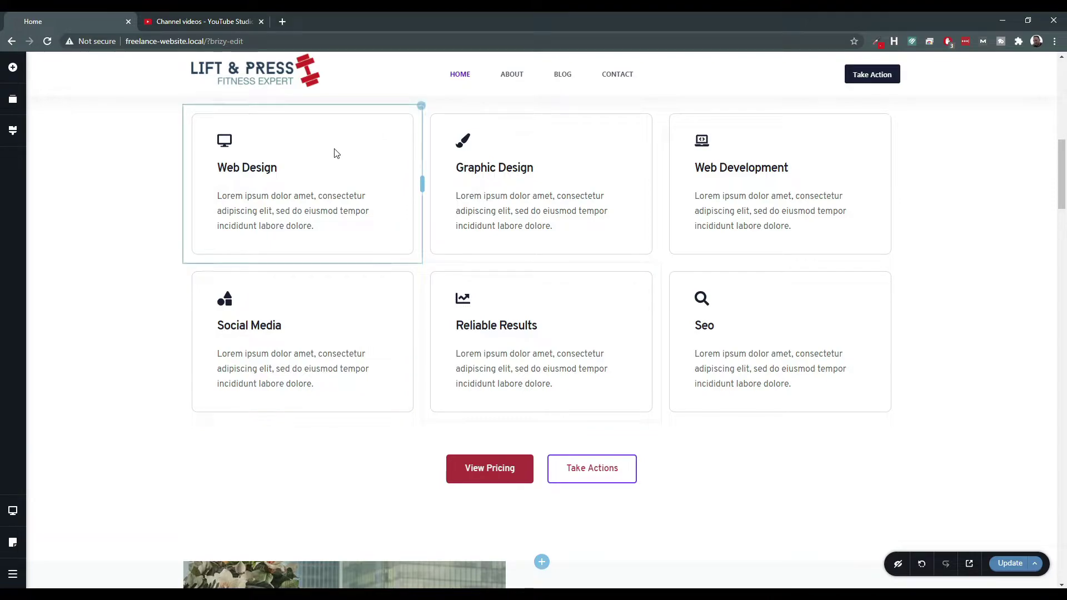
scroll(410, 233, "up", 2)
left_click(420, 218)
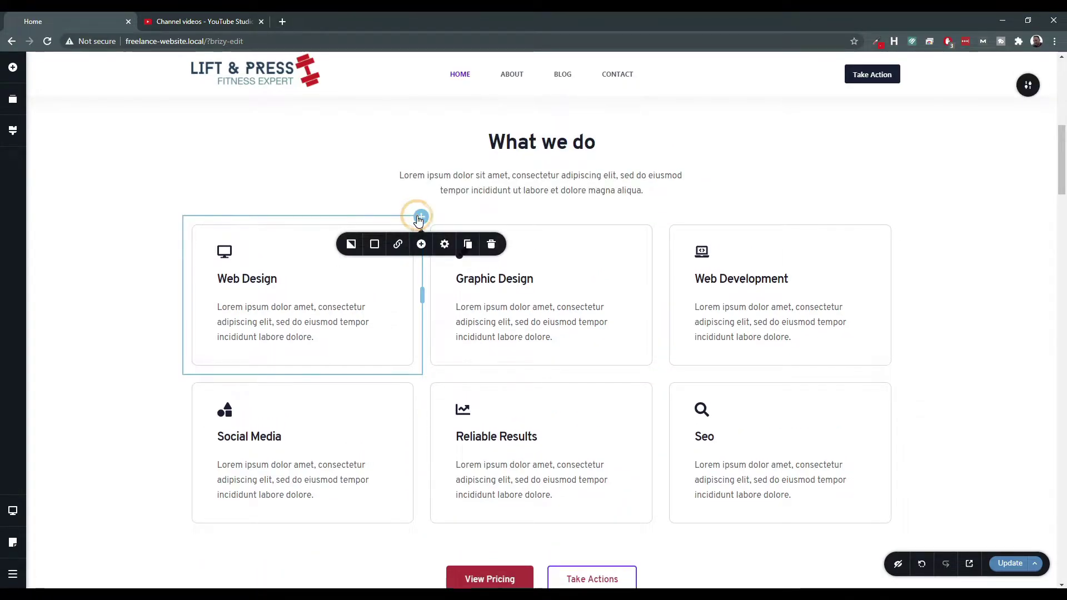
left_click(374, 244)
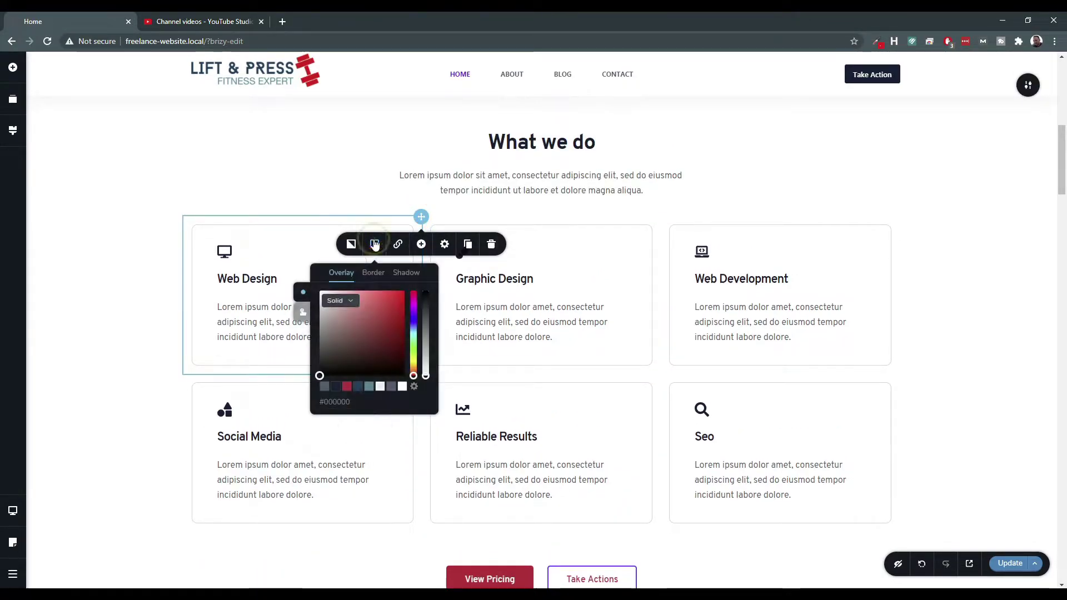
left_click(310, 313)
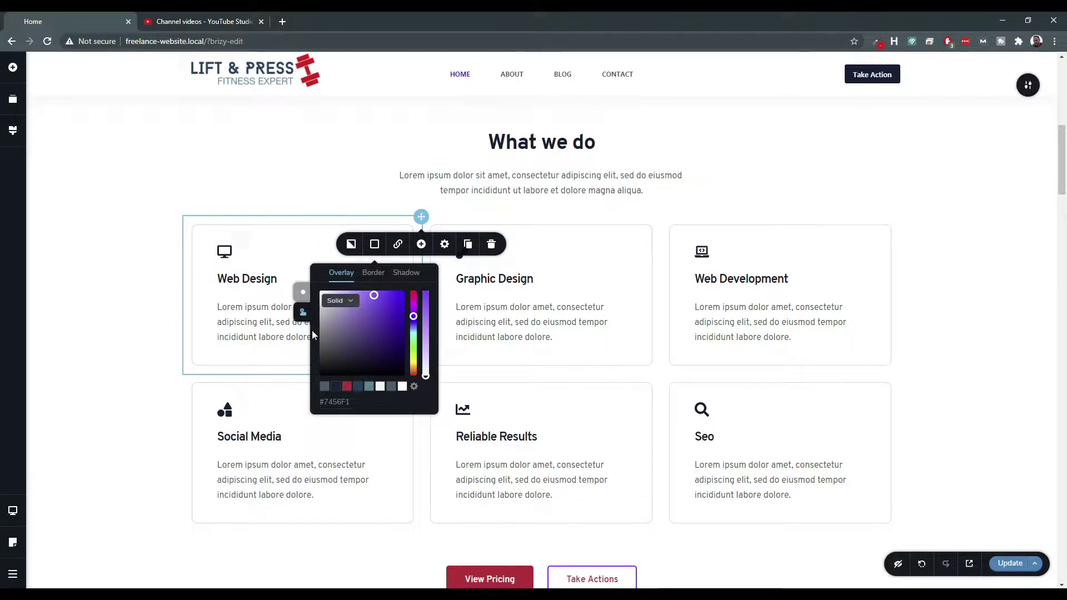
left_click(348, 386)
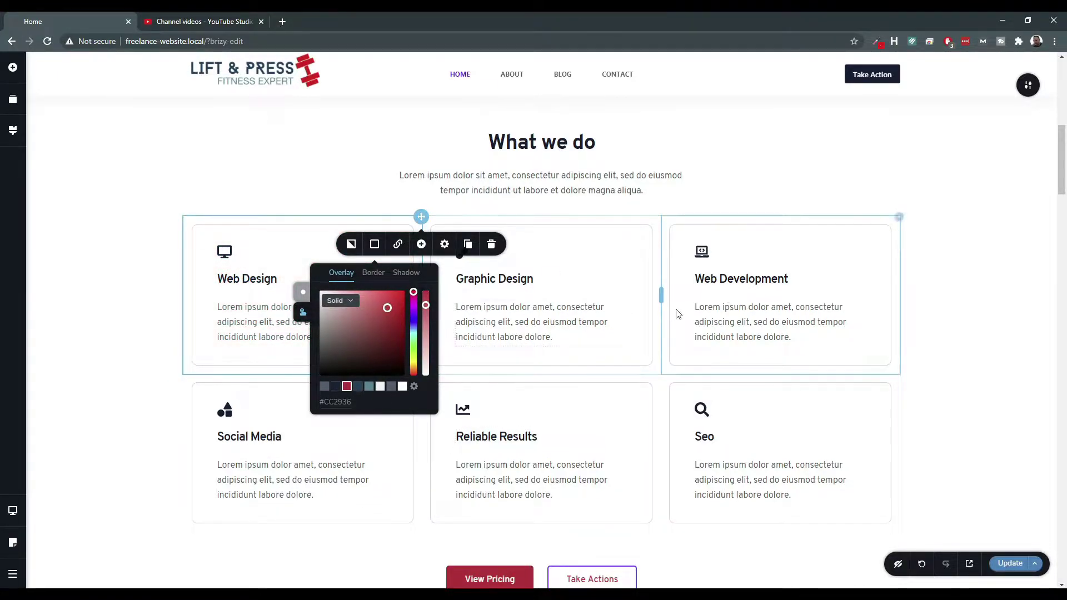
left_click(338, 388)
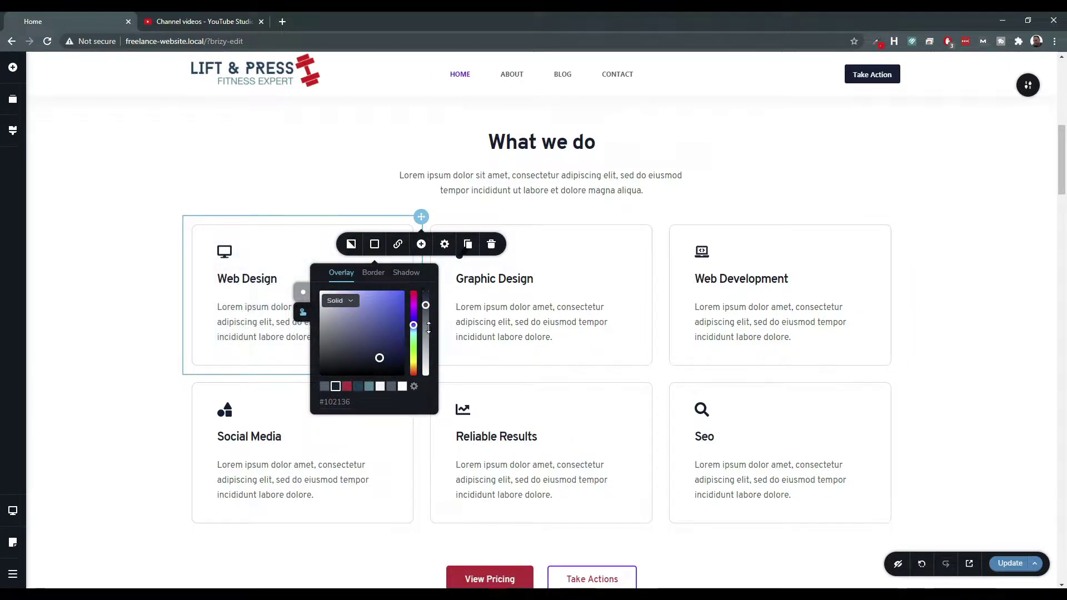
left_click_drag(427, 326, 426, 328)
left_click(355, 389)
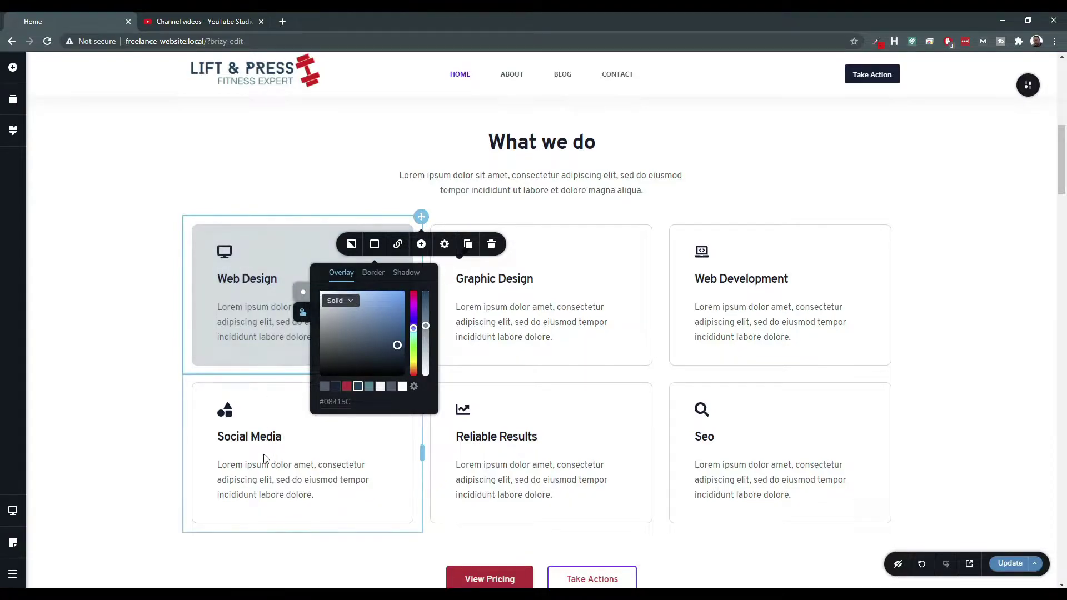
Change the description text color of the Web Design, Graphic Design and Web Development cards to palette color #102136.
left_click(243, 308)
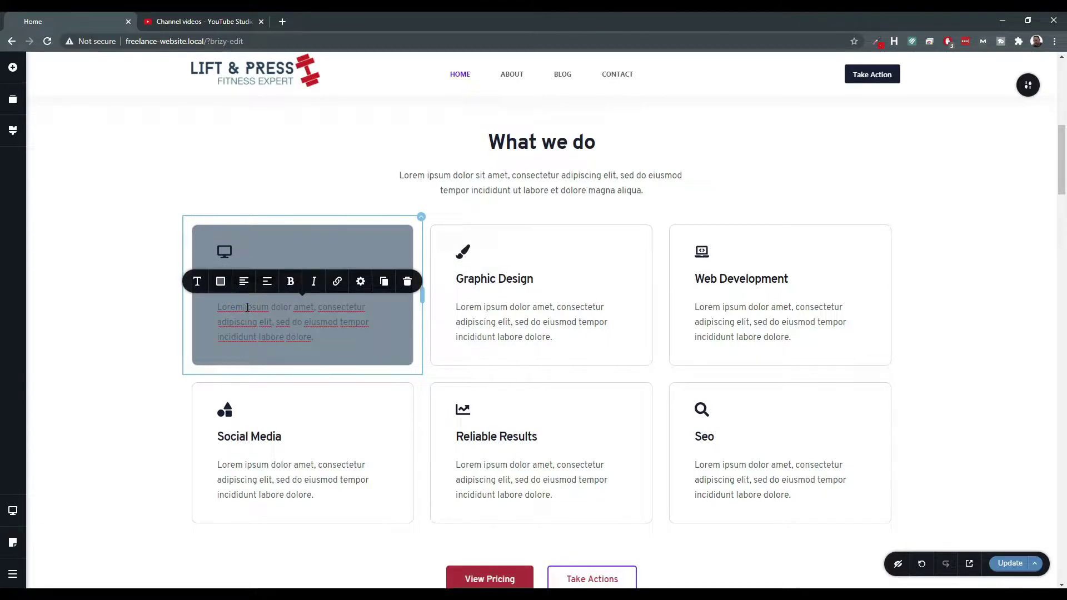
left_click(221, 281)
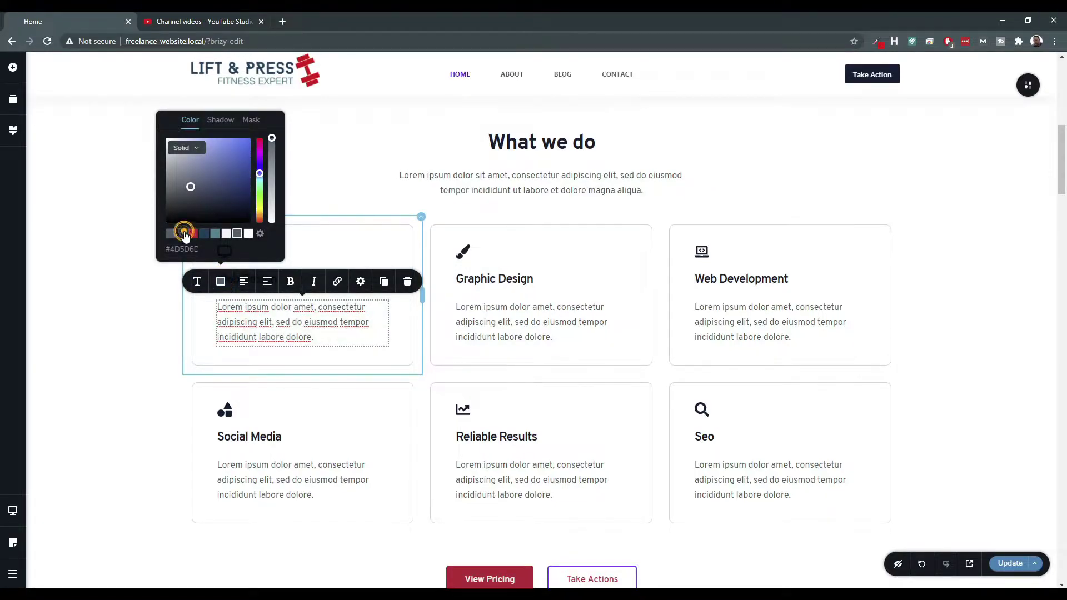
left_click(505, 318)
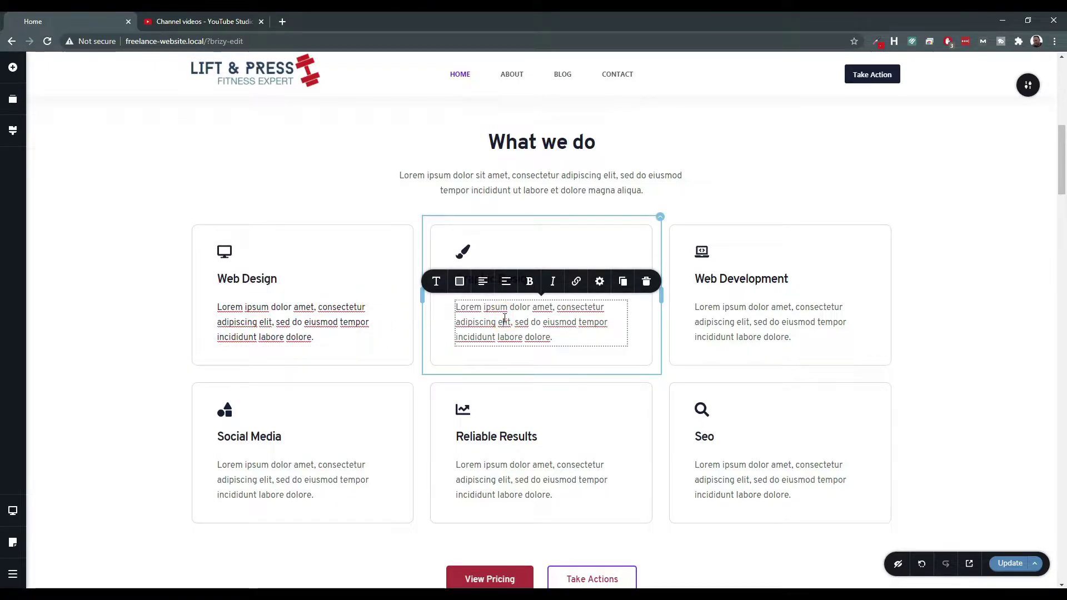
left_click(246, 311)
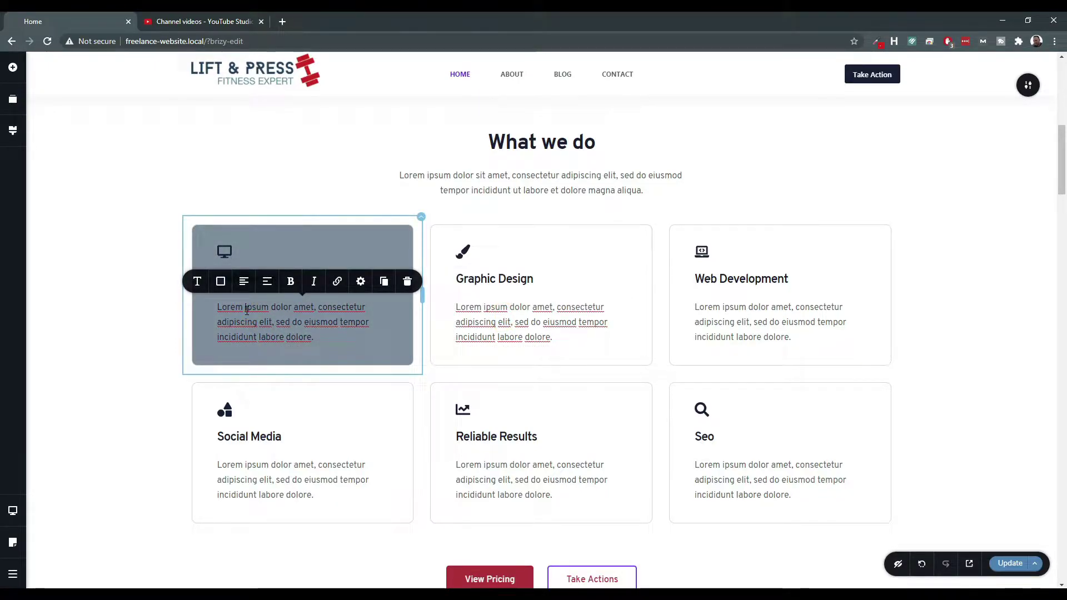
left_click(528, 318)
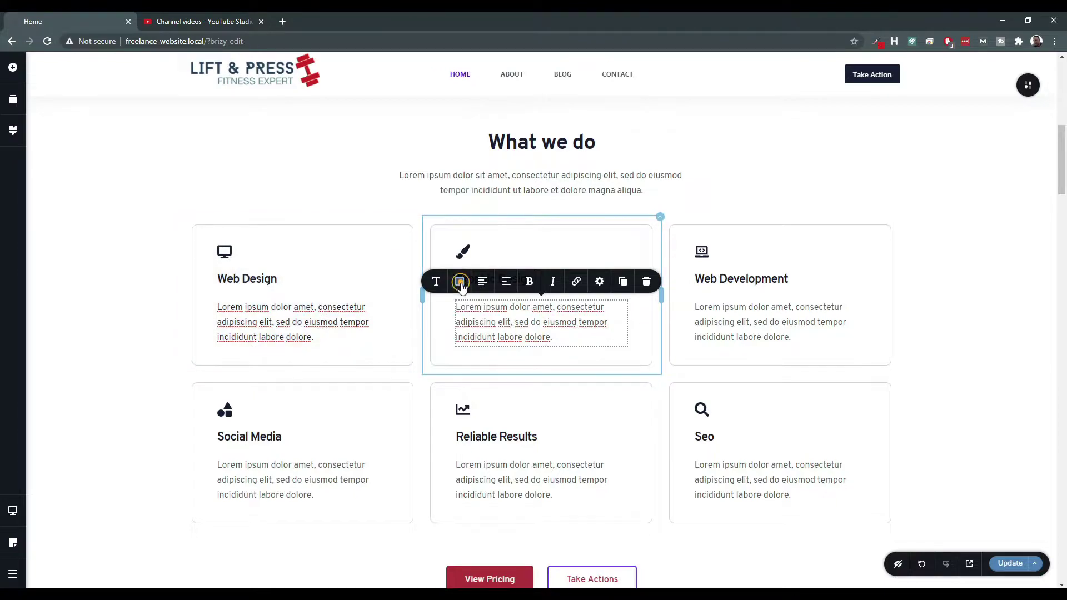
left_click(460, 281)
left_click(421, 234)
left_click(739, 317)
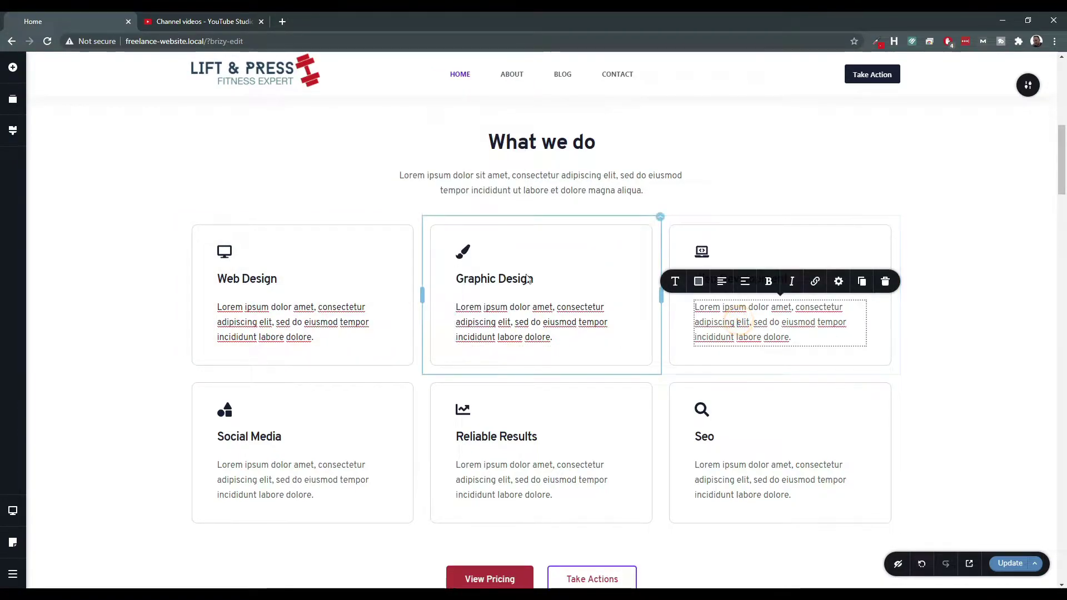
left_click(705, 283)
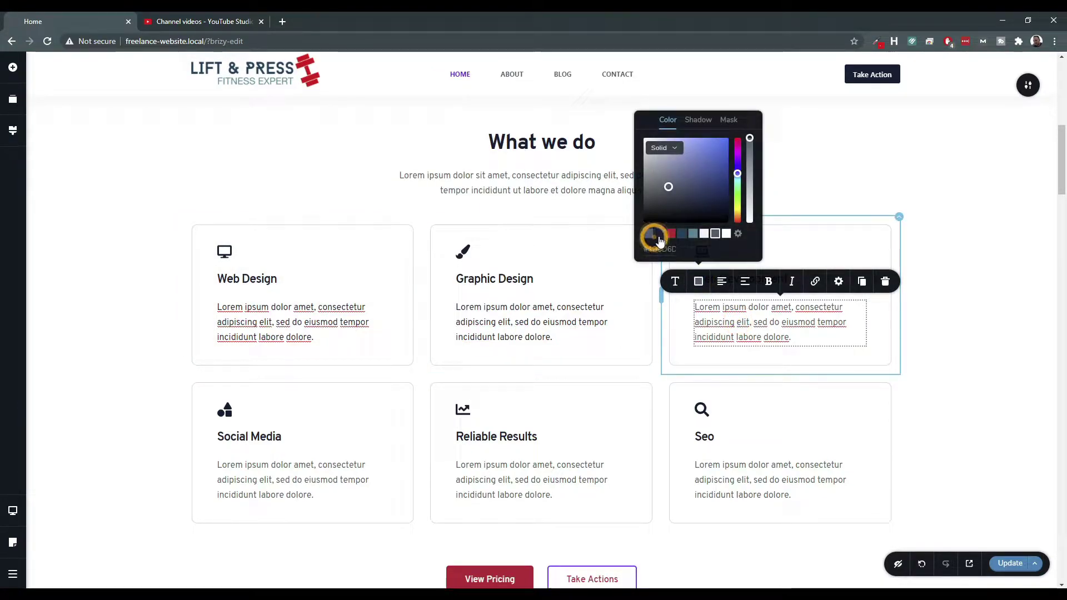
Change the description text color of the Reliable Results, Social Media and Seo cards to the dark navy palette color.
left_click(496, 479)
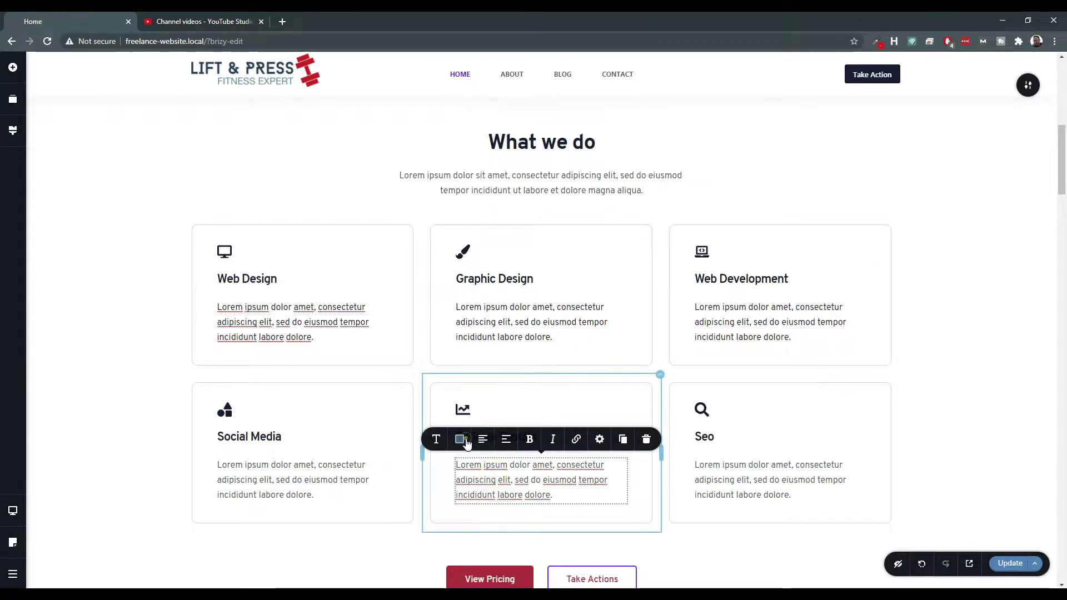
left_click(460, 440)
left_click(267, 472)
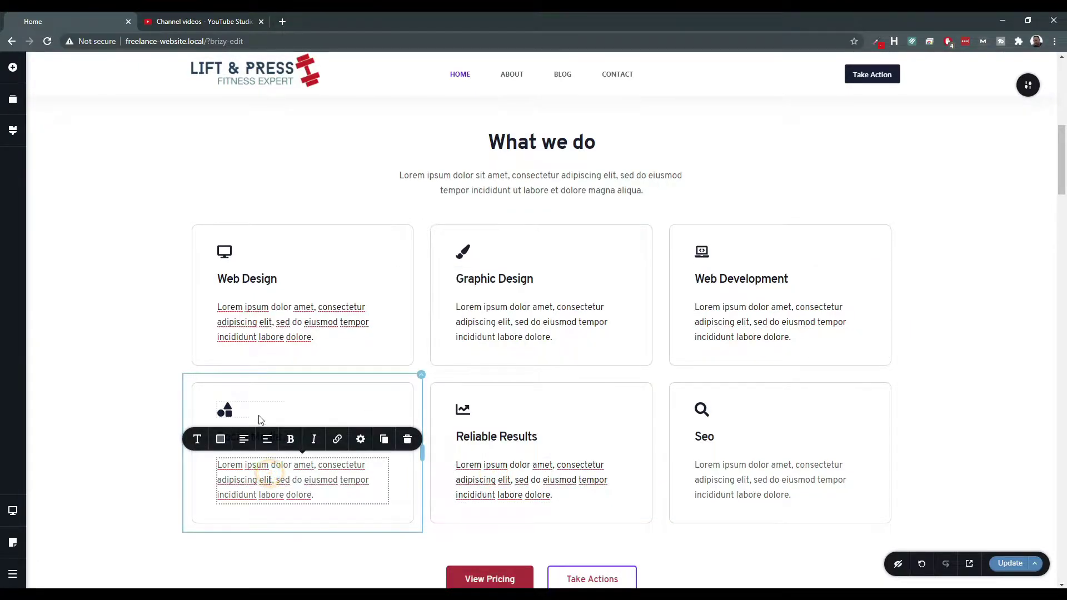
left_click(220, 439)
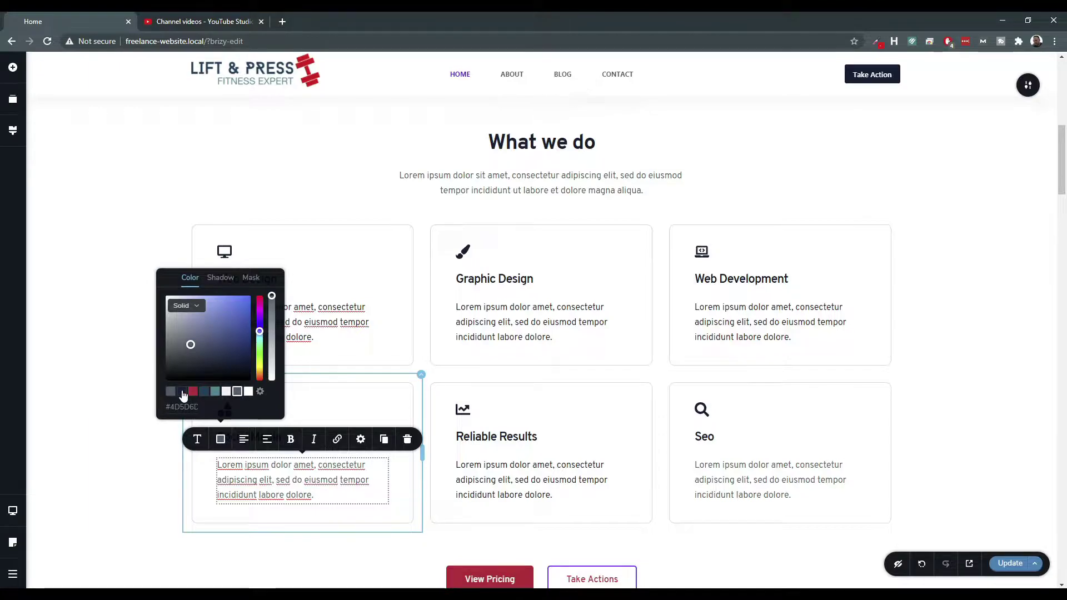
left_click(743, 474)
left_click(698, 439)
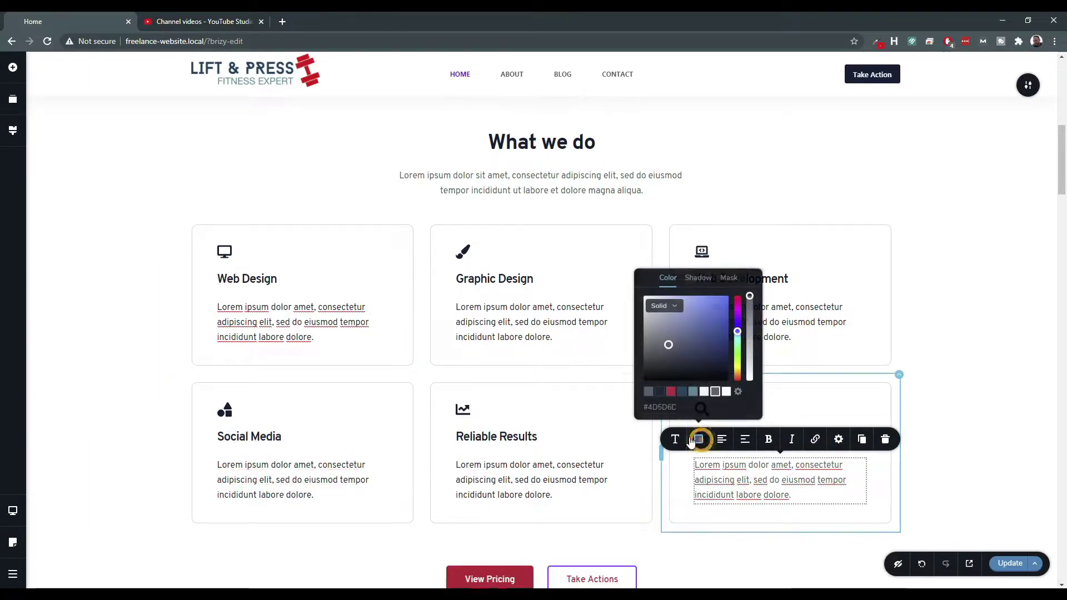
Copy the Web Design card's column and paste its styles onto the Graphic Design card.
left_click(301, 311)
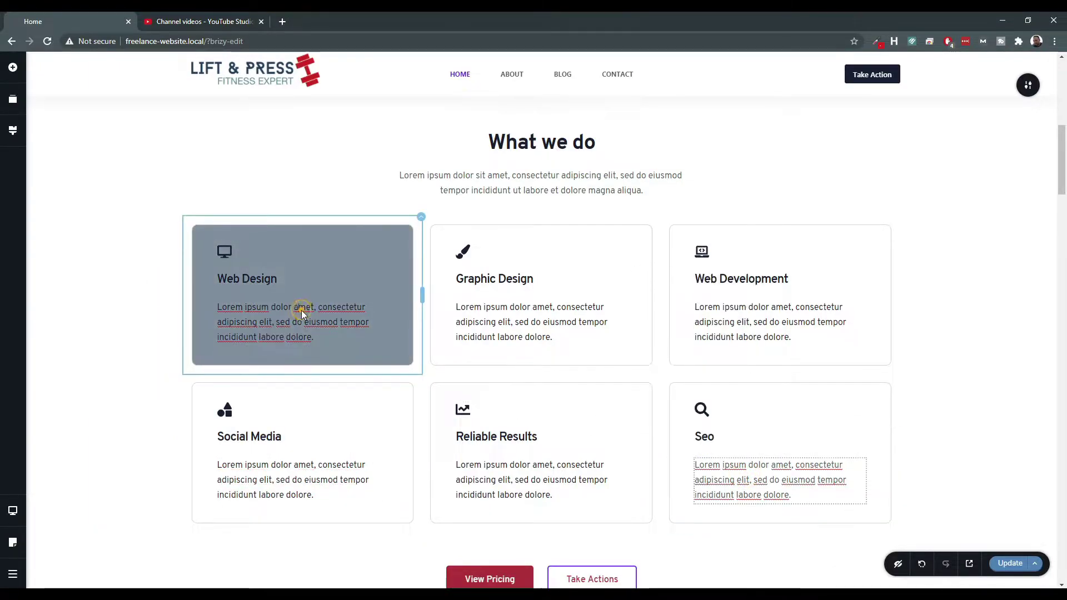
right_click(418, 219)
right_click(337, 274)
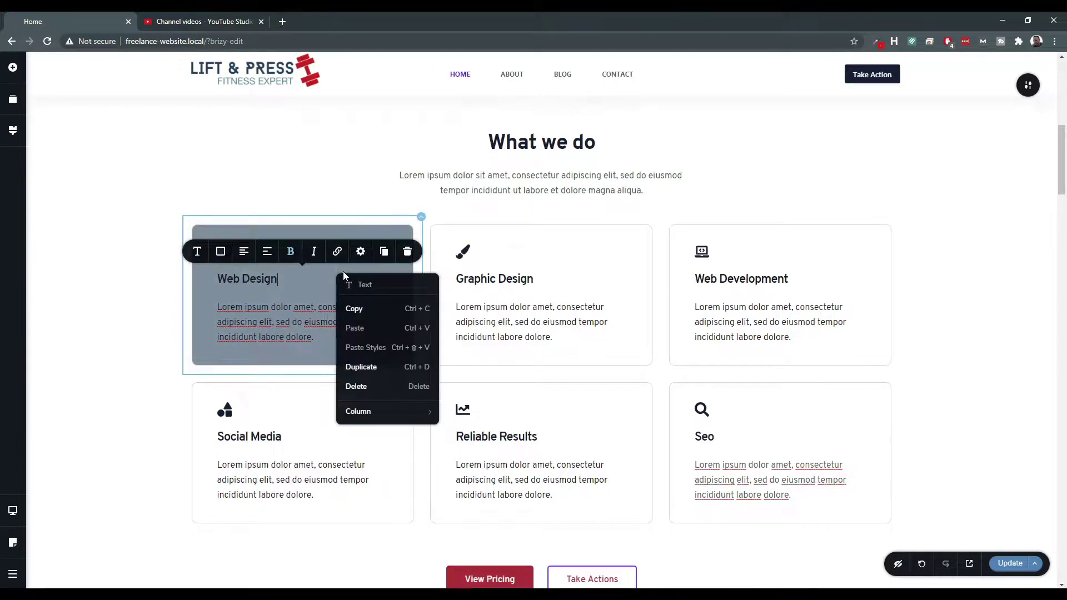
left_click(356, 310)
right_click(571, 261)
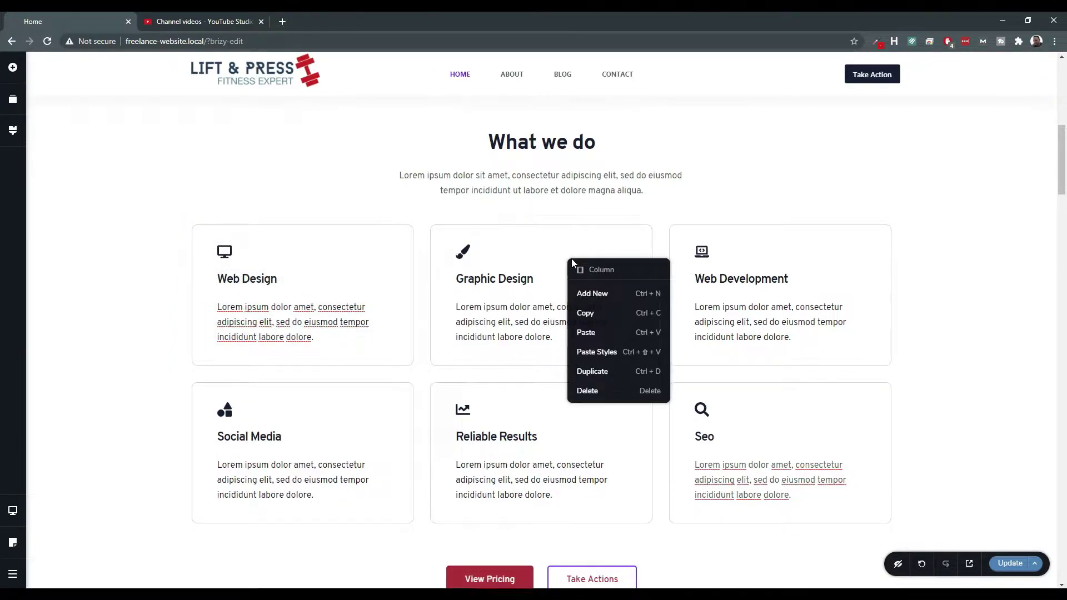
left_click(573, 350)
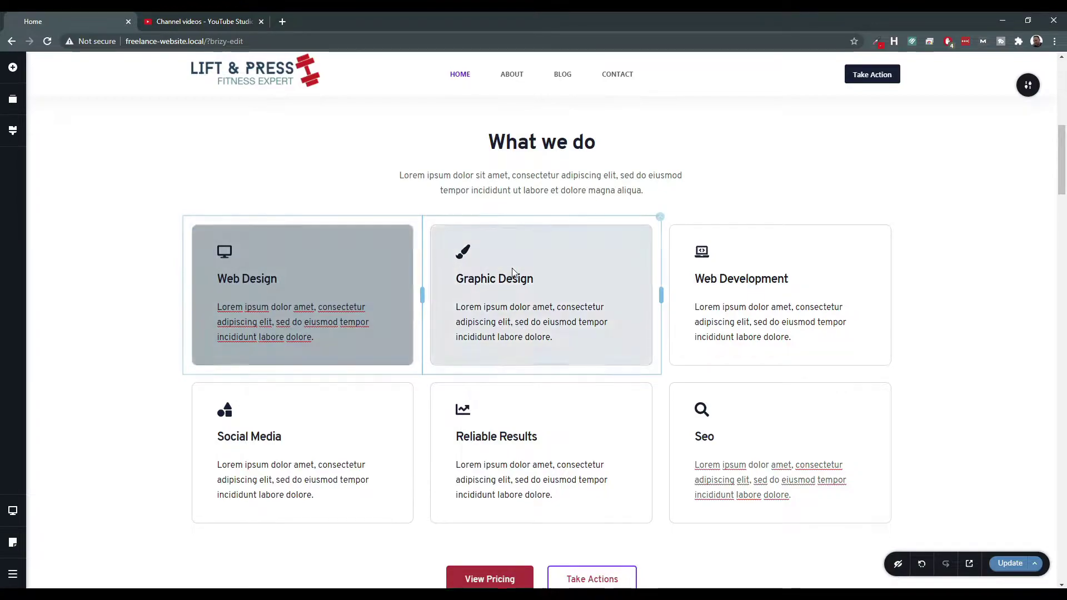
Paste the copied card styles onto the Web Development, Seo, Reliable Results and Social Media cards.
right_click(803, 267)
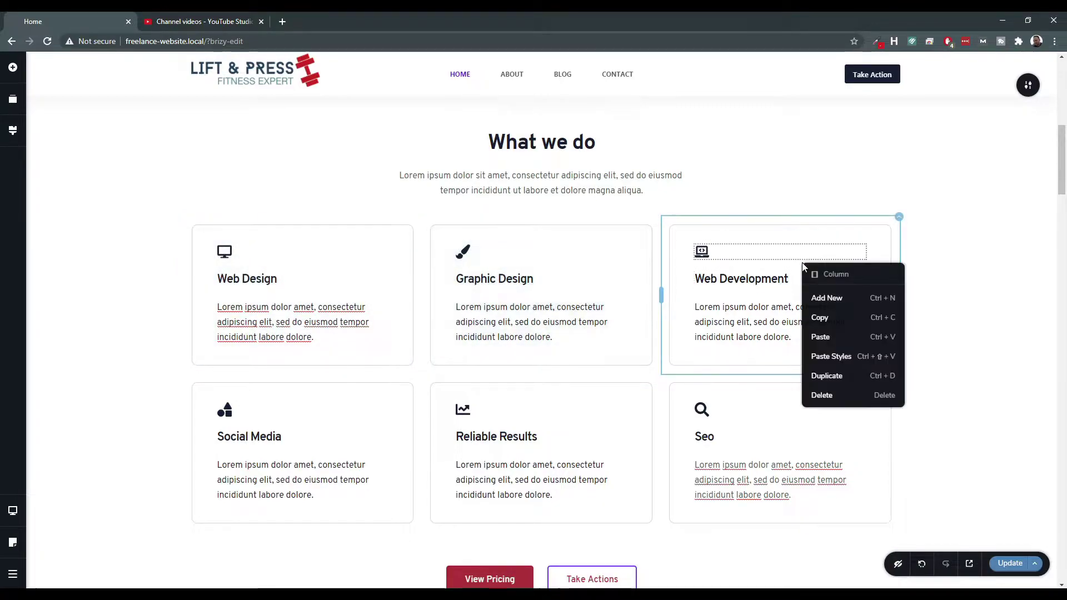
left_click(828, 356)
right_click(743, 415)
left_click(768, 509)
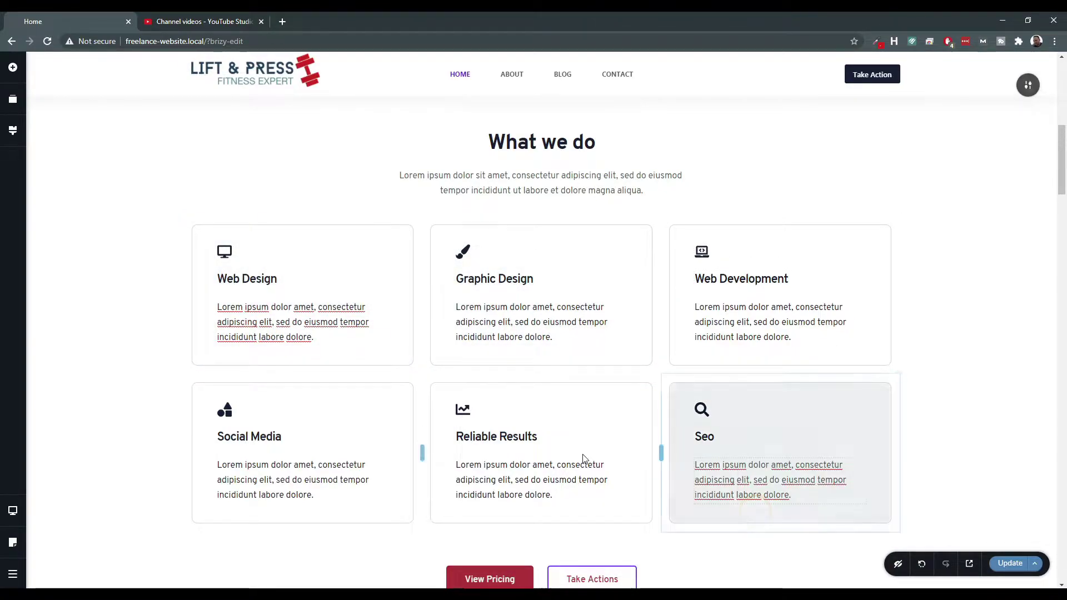
right_click(522, 412)
left_click(542, 503)
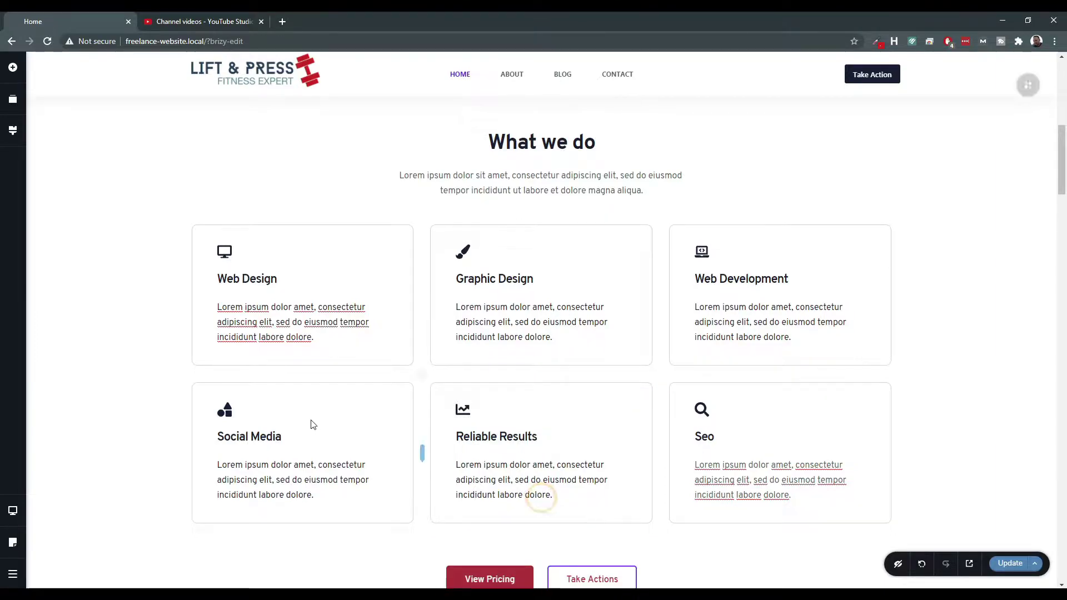
right_click(304, 416)
left_click(332, 507)
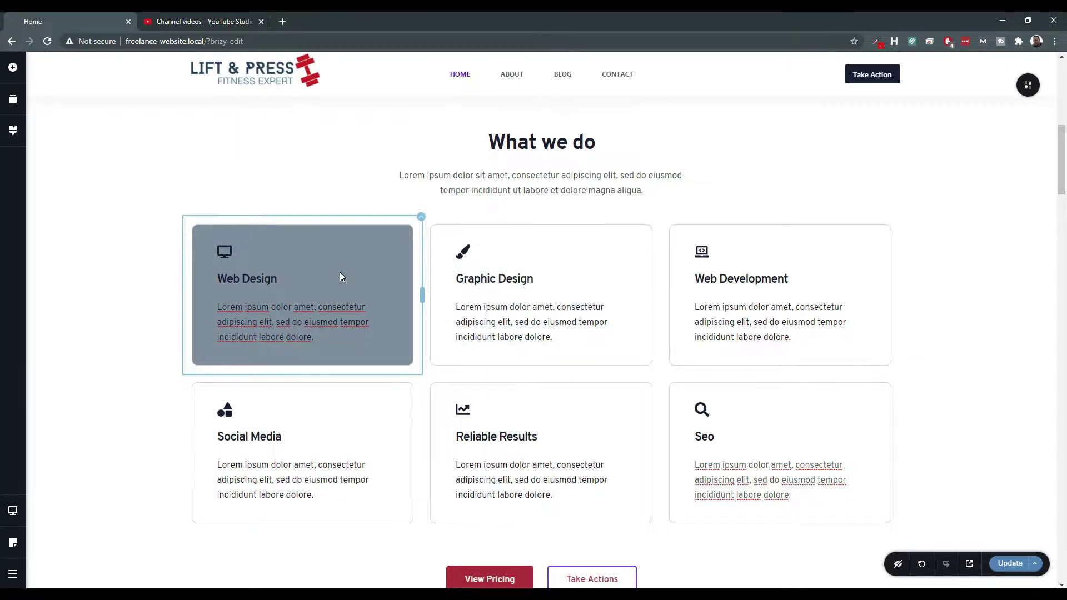
Set the Take Actions button's border below the service cards to the red palette color #CC2936.
scroll(341, 276, "down", 4)
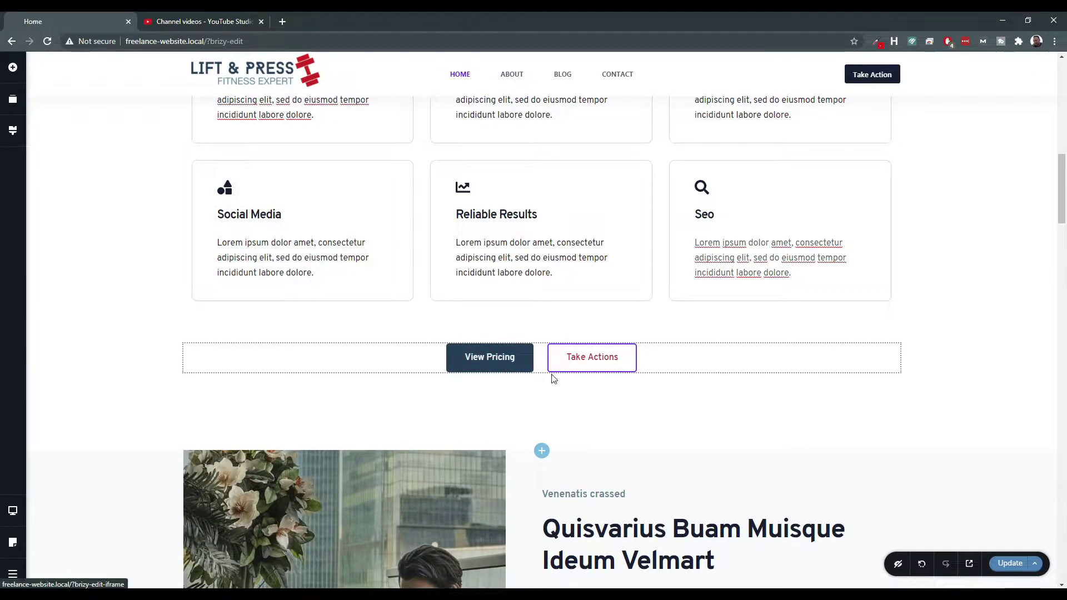
scroll(448, 311, "up", 11)
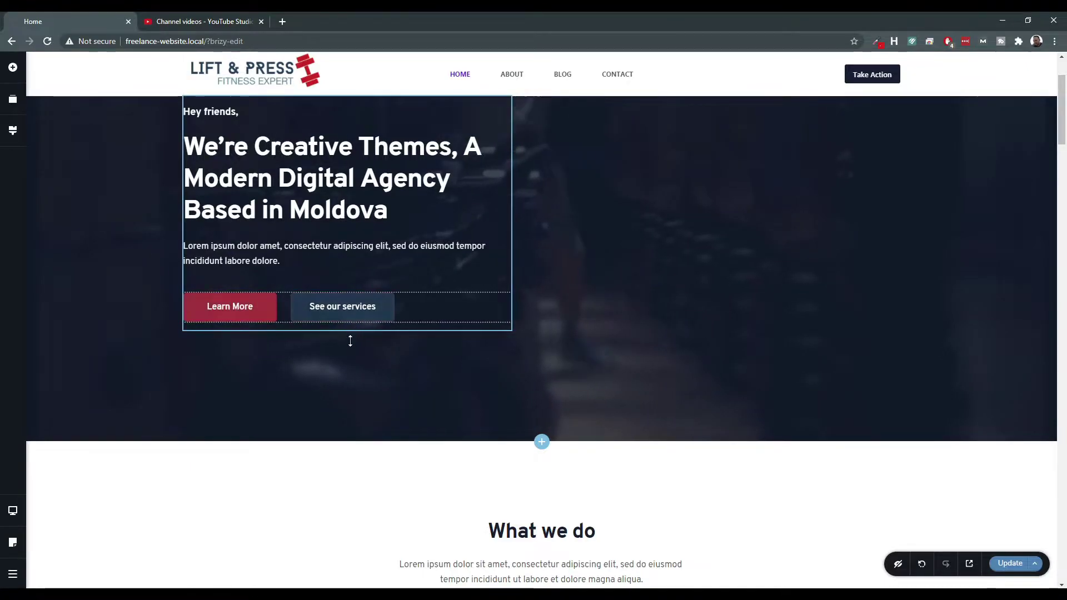
scroll(334, 286, "down", 5)
scroll(334, 287, "up", 3)
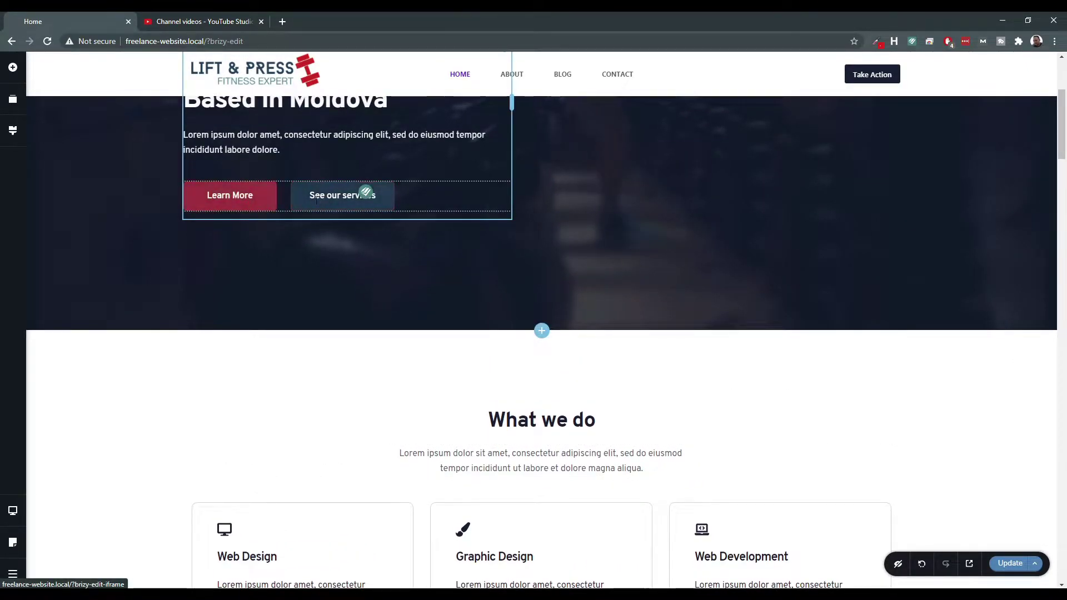
scroll(333, 250, "down", 9)
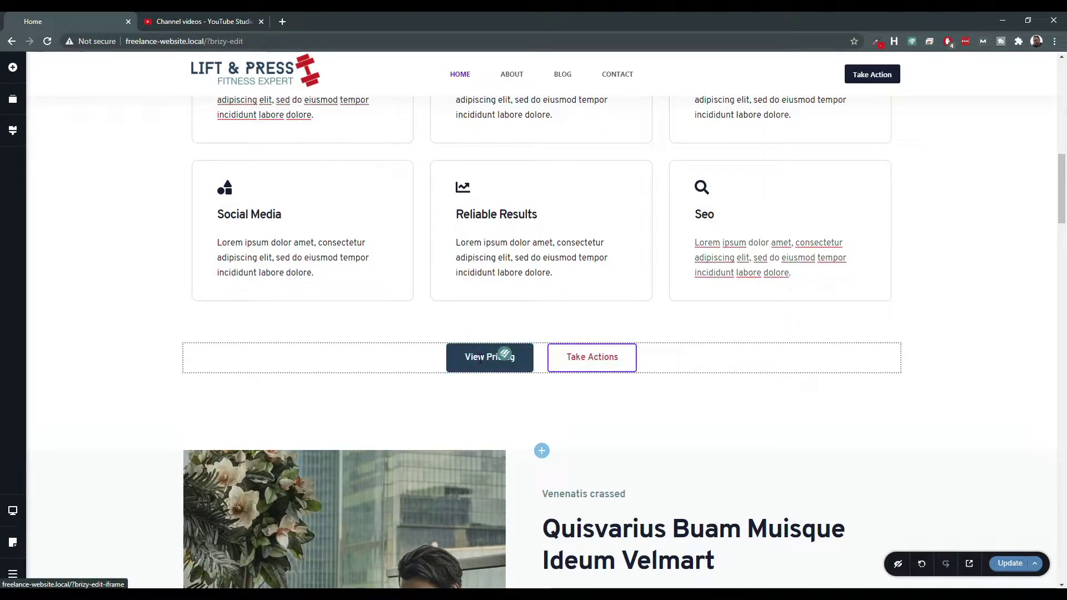
scroll(412, 272, "up", 10)
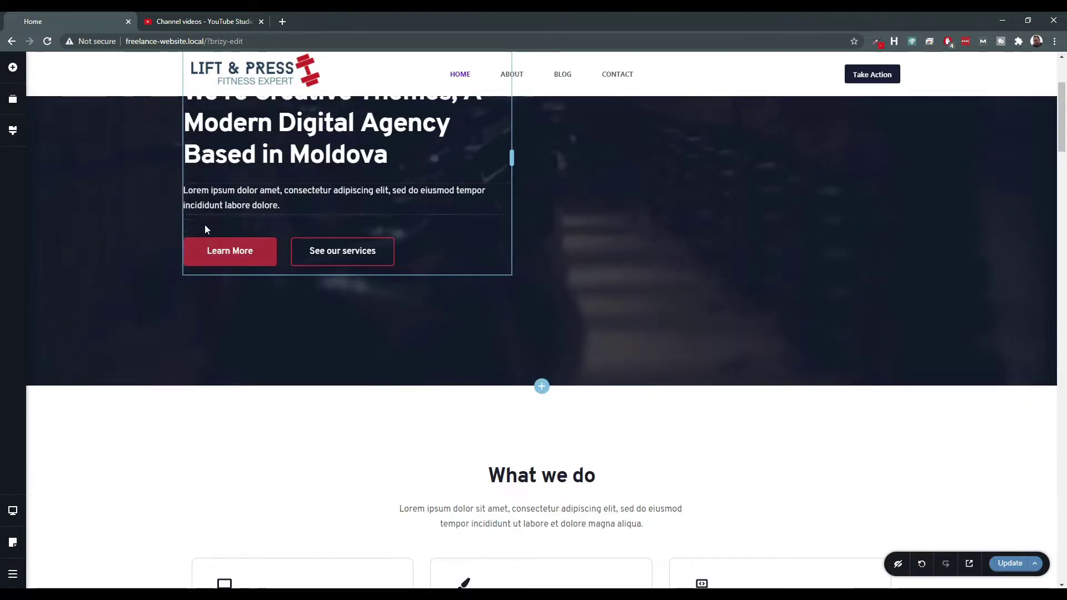
scroll(237, 246, "down", 7)
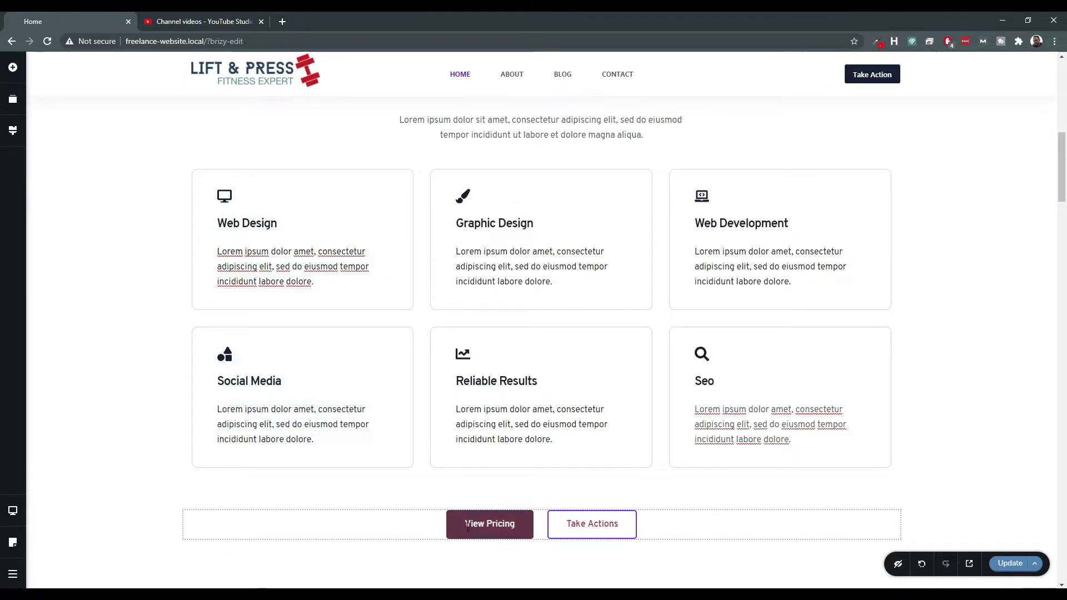
left_click(562, 530)
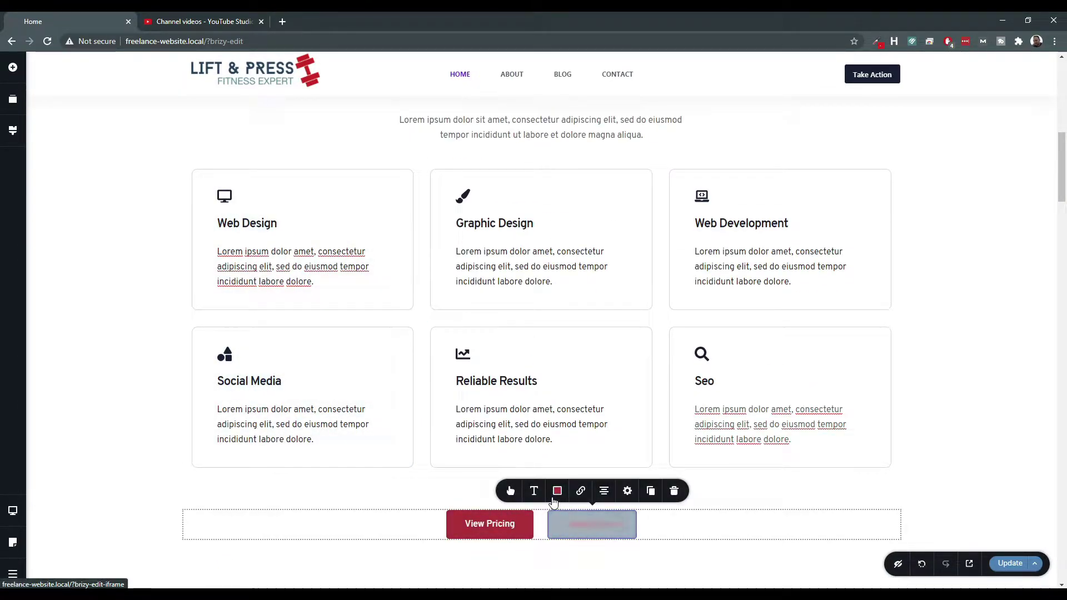
left_click(558, 491)
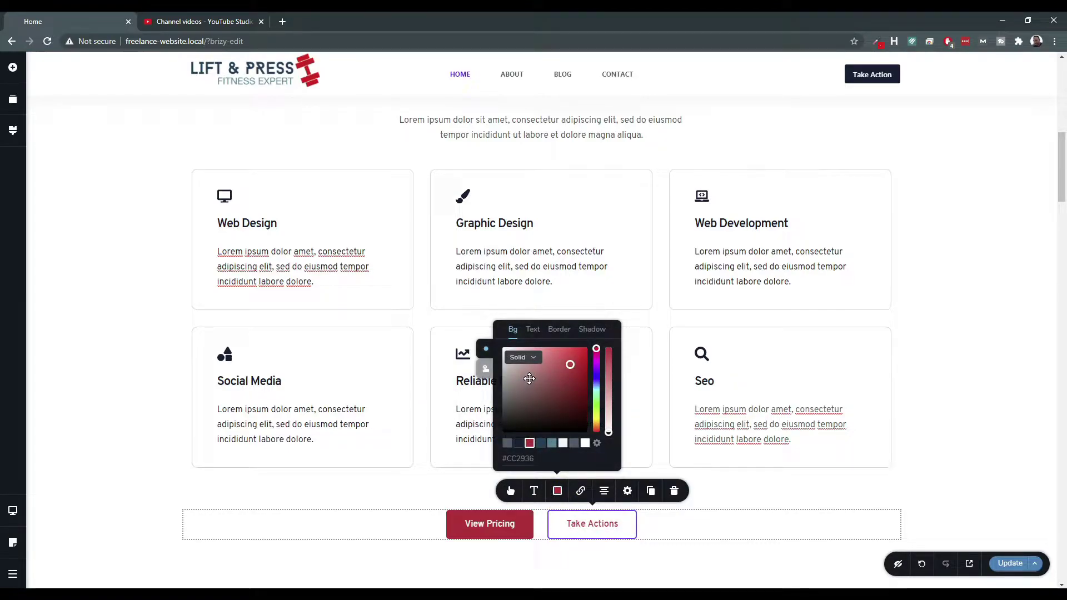
left_click(560, 330)
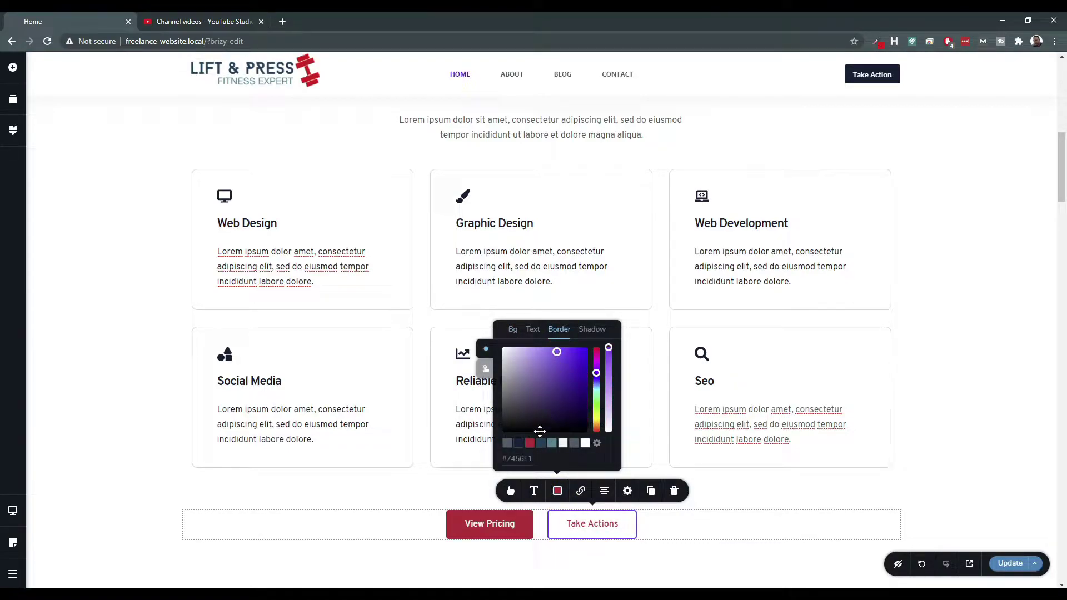
left_click(529, 444)
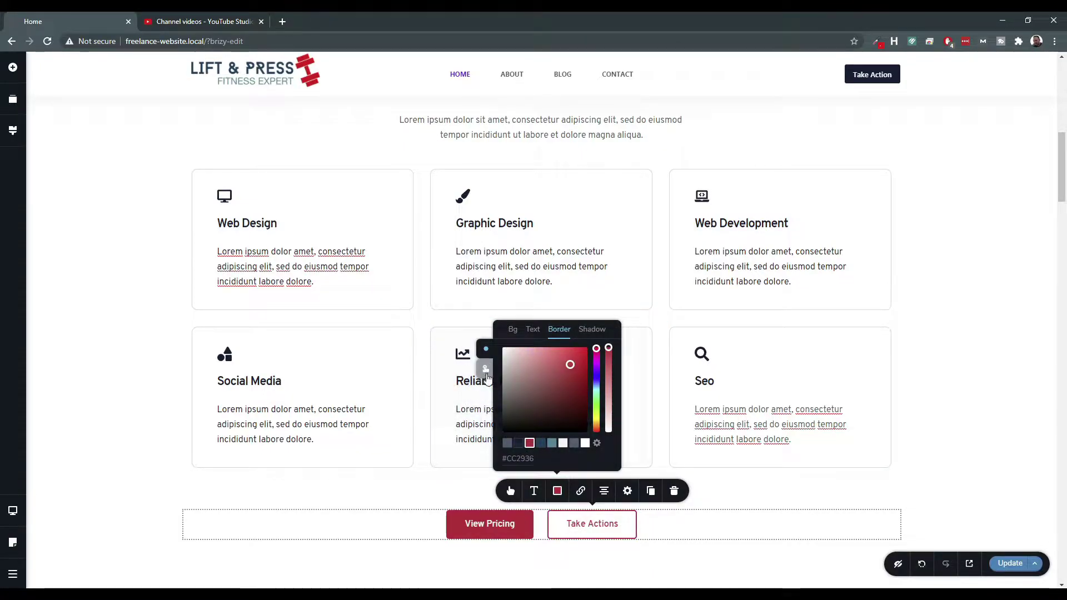
Check the Take Actions button's hover border and hover background color settings.
left_click(484, 369)
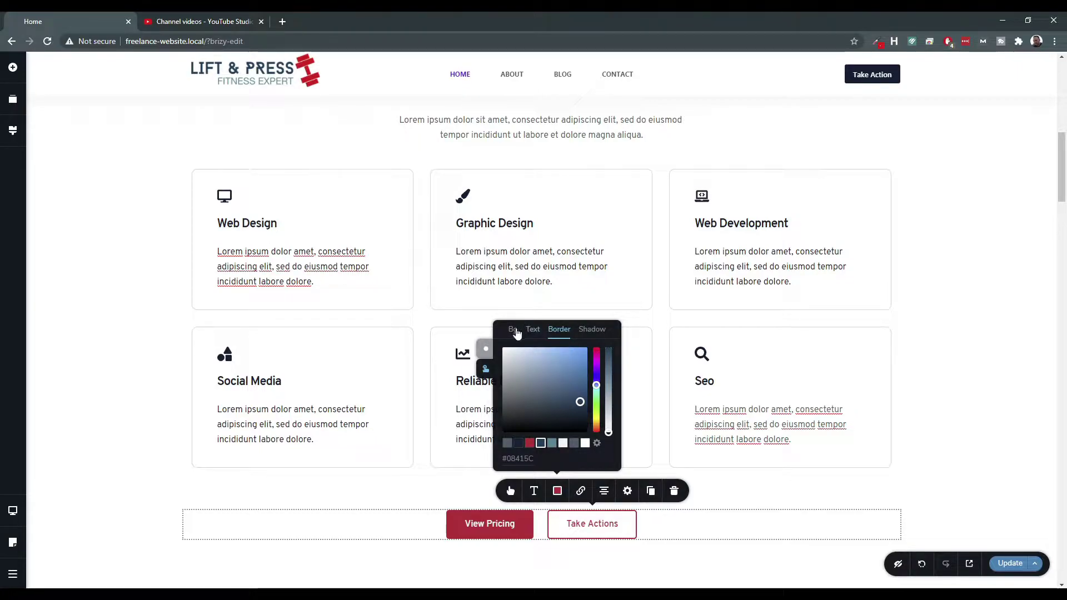
left_click(509, 332)
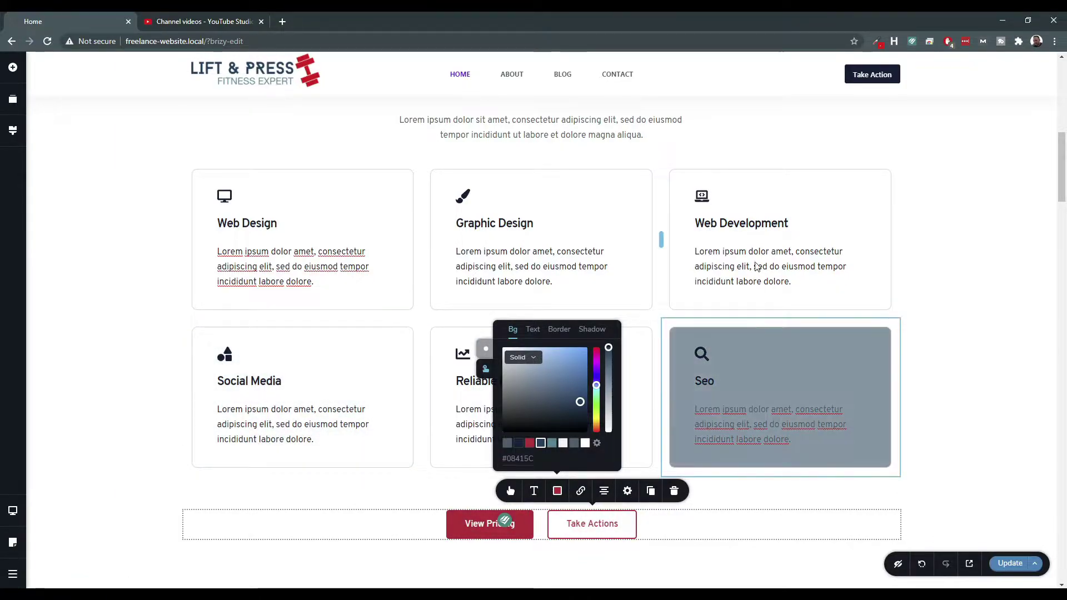
left_click(104, 391)
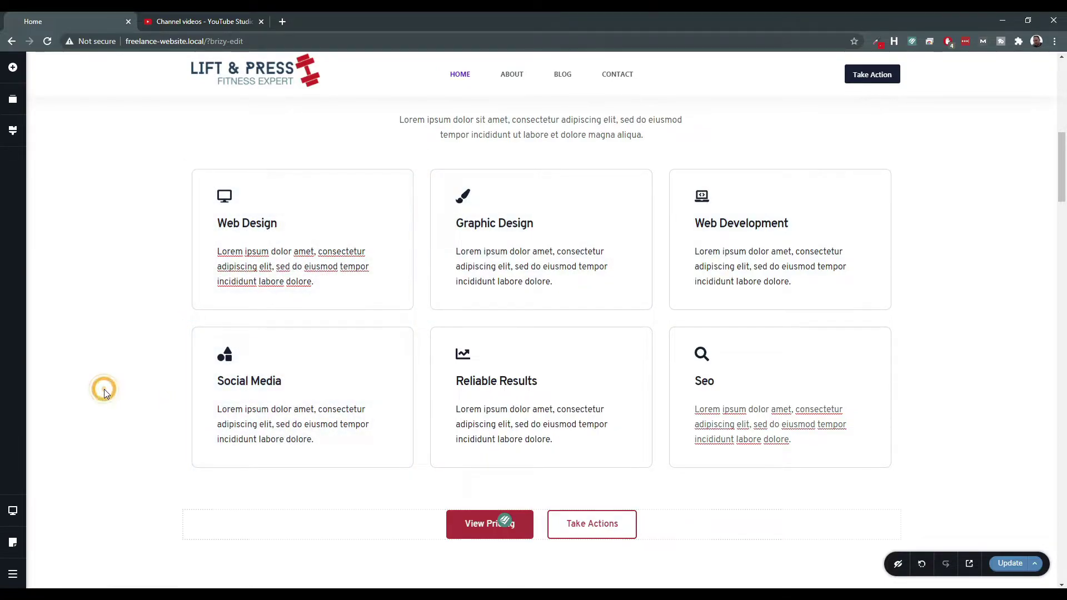
Replace the seated man background image beside the Quisvarius Buam text with the media library's palm-tree workout photo, jumpstory-download20200906-233040.png.
scroll(100, 393, "down", 7)
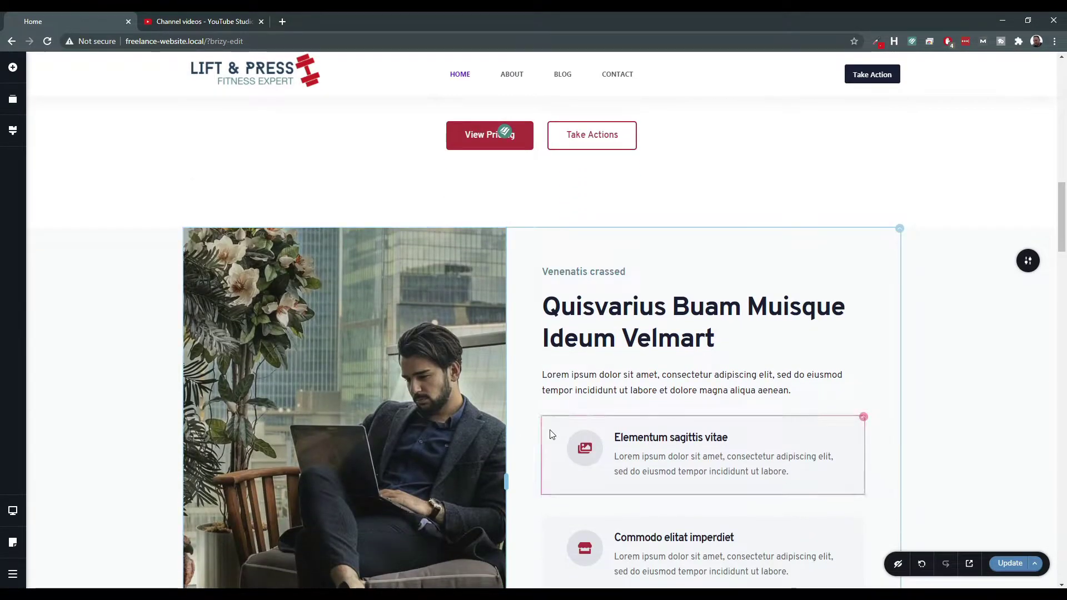
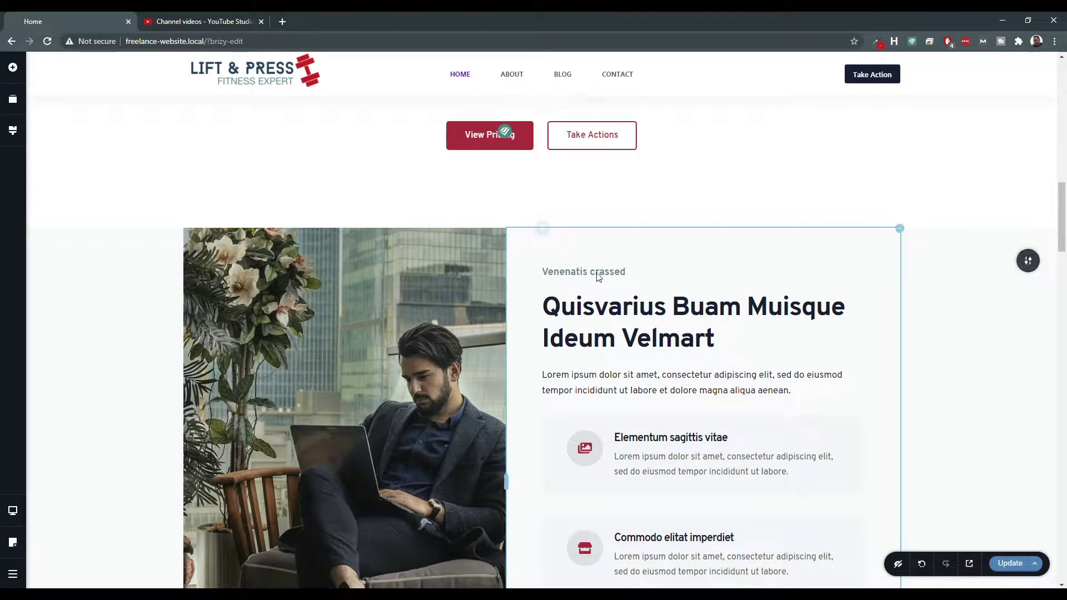
scroll(623, 368, "down", 3)
scroll(623, 368, "up", 5)
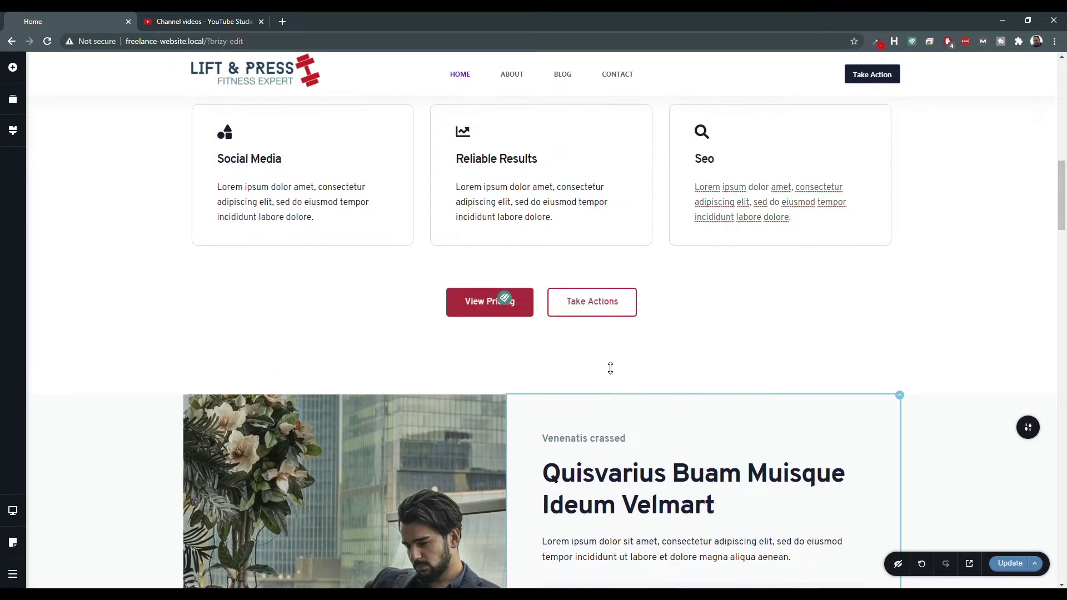
scroll(611, 370, "up", 6)
scroll(610, 368, "down", 10)
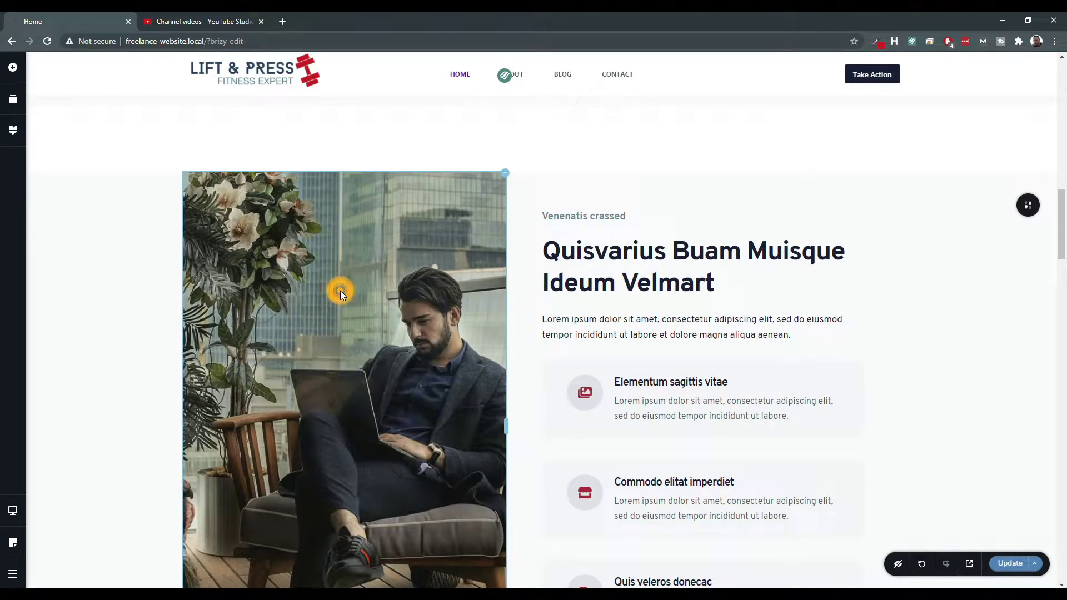
left_click(505, 175)
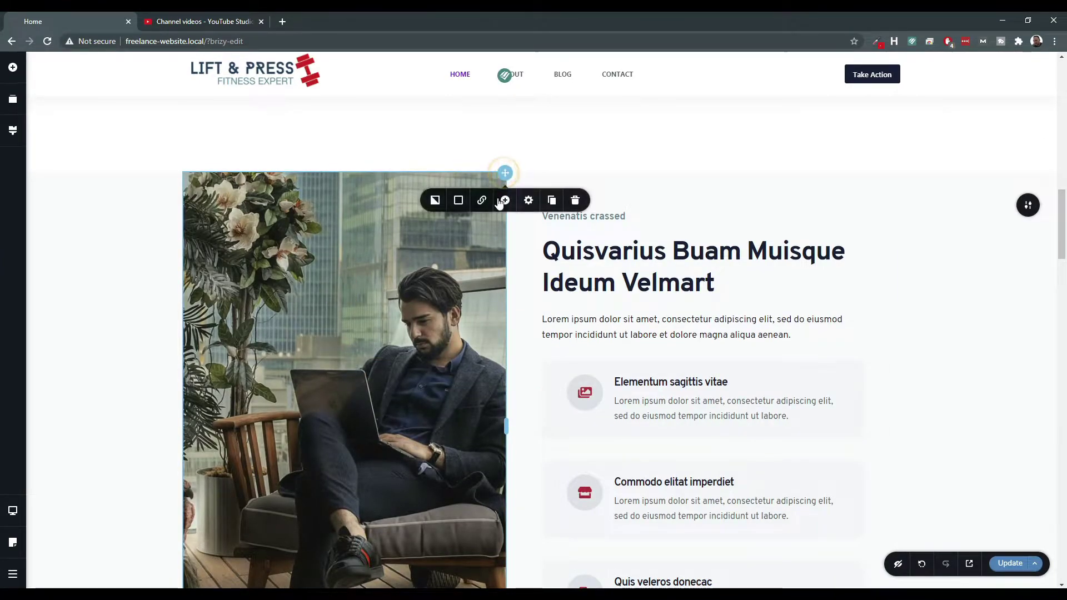
left_click(440, 201)
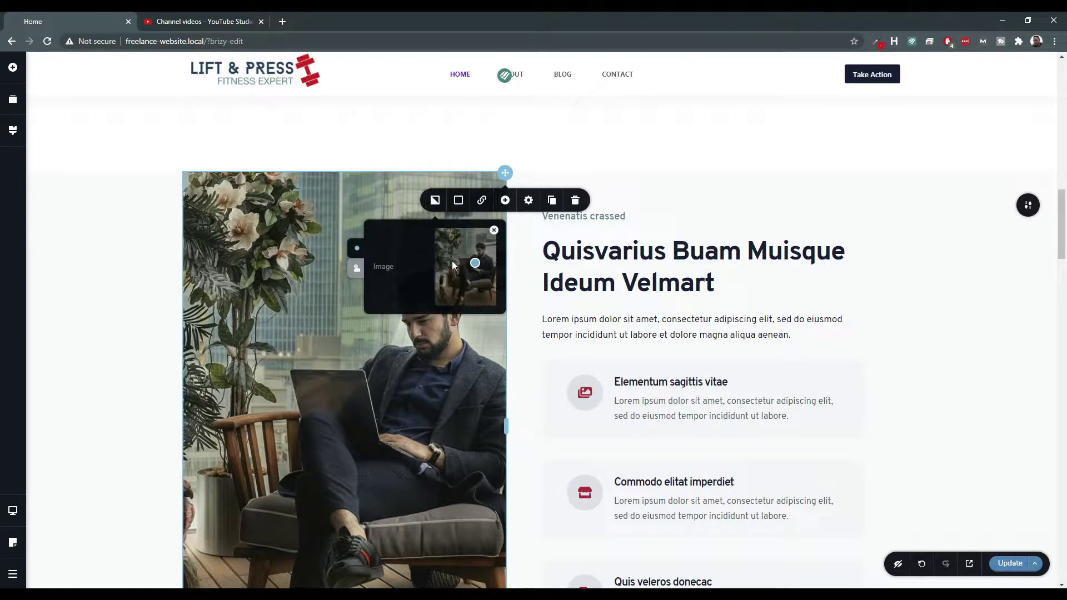
left_click(494, 230)
left_click(454, 257)
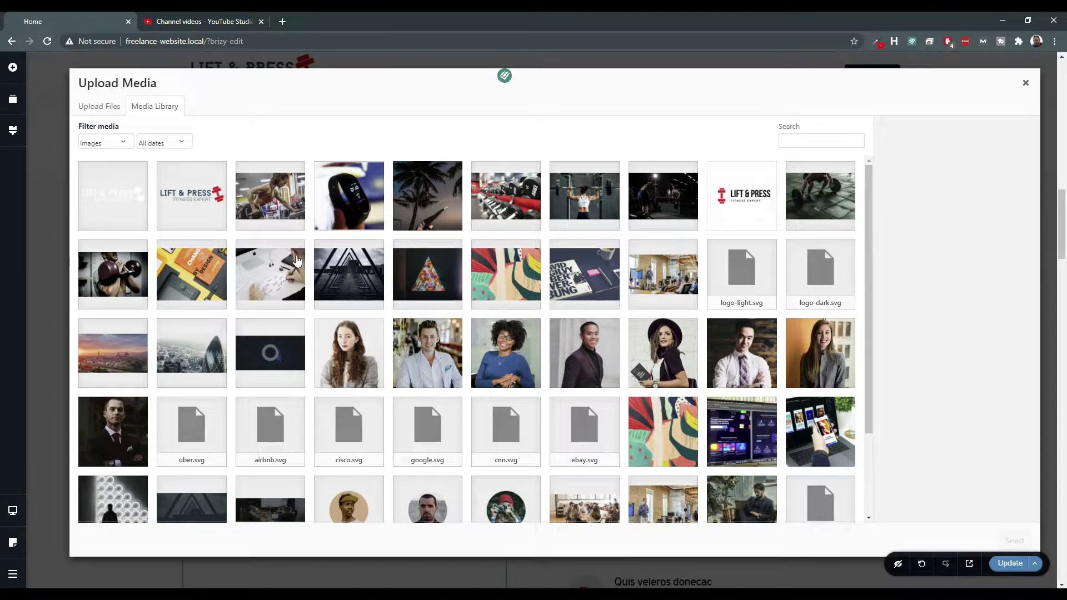
left_click(431, 199)
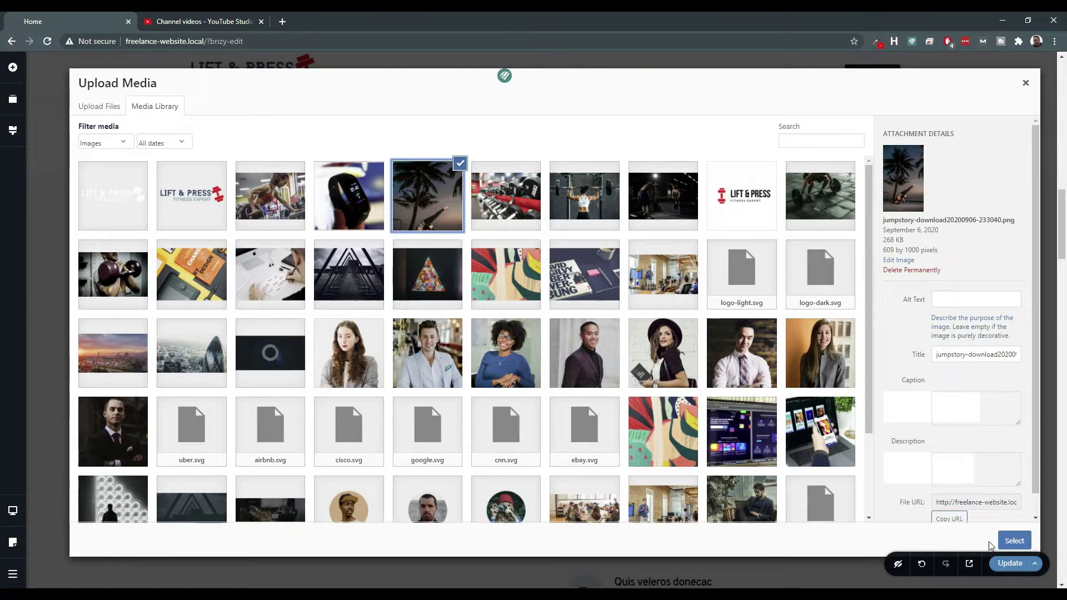
left_click(1018, 542)
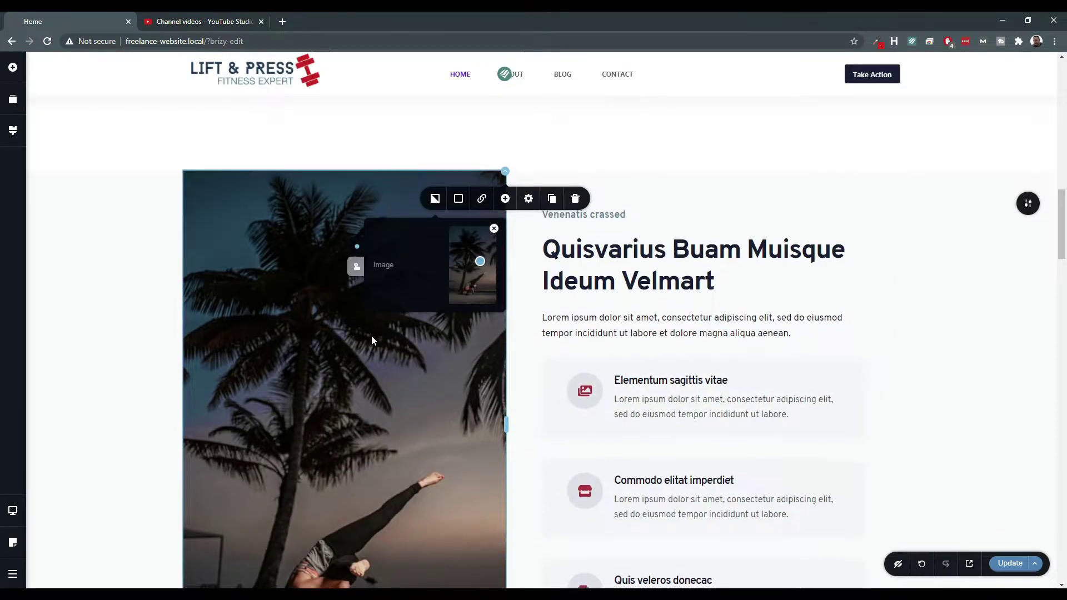
scroll(396, 346, "up", 2)
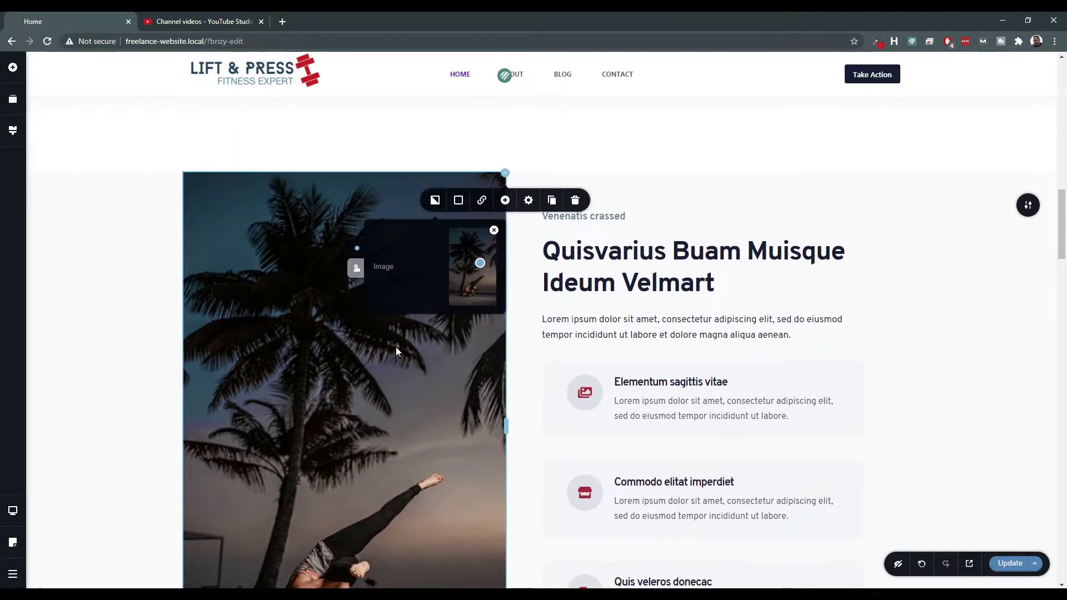
Shift the palm-tree background image's focal point toward the image's lower edge and check the section's framing.
left_click_drag(475, 282, 469, 306)
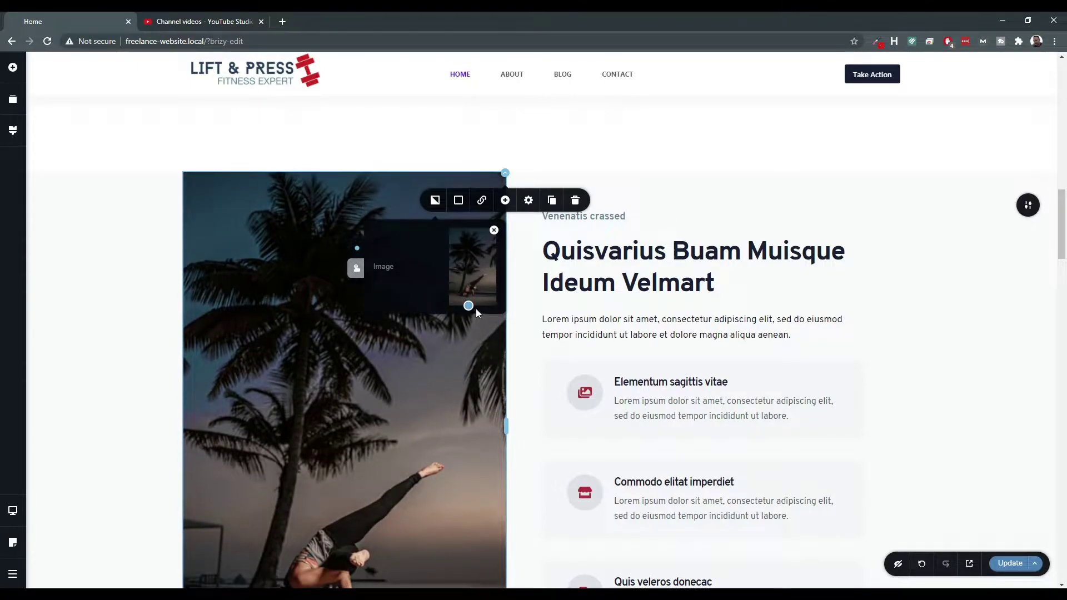
scroll(391, 362, "down", 2)
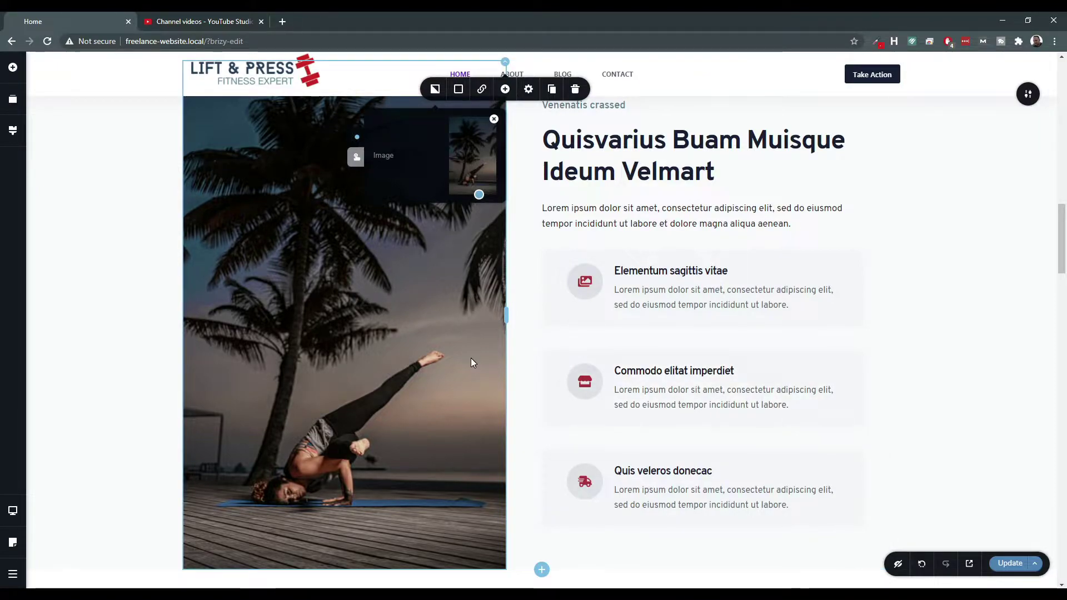
scroll(472, 361, "down", 6)
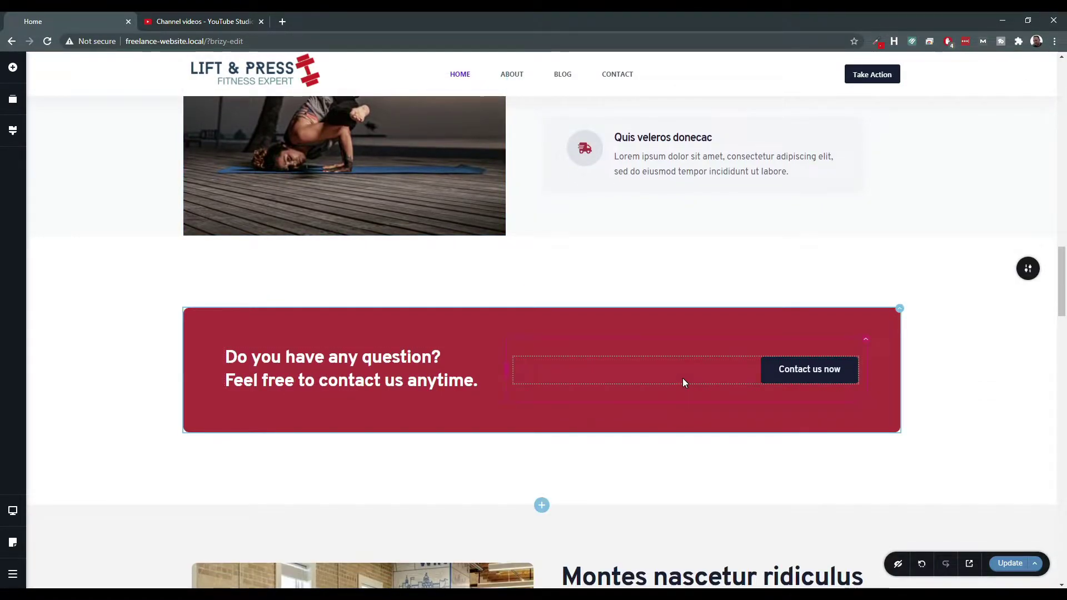
scroll(409, 331, "up", 20)
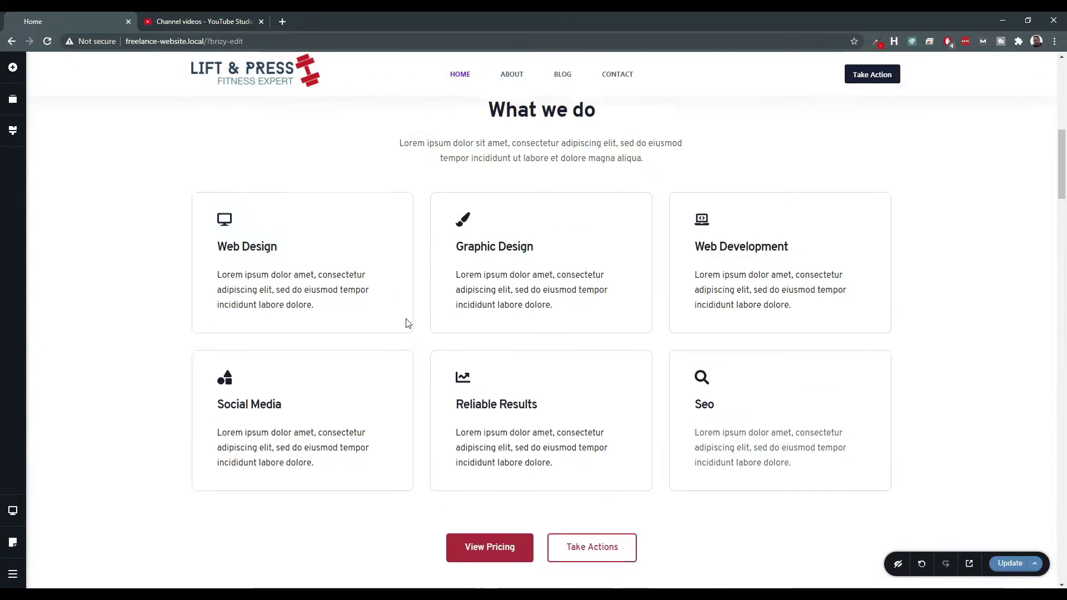
scroll(406, 322, "down", 20)
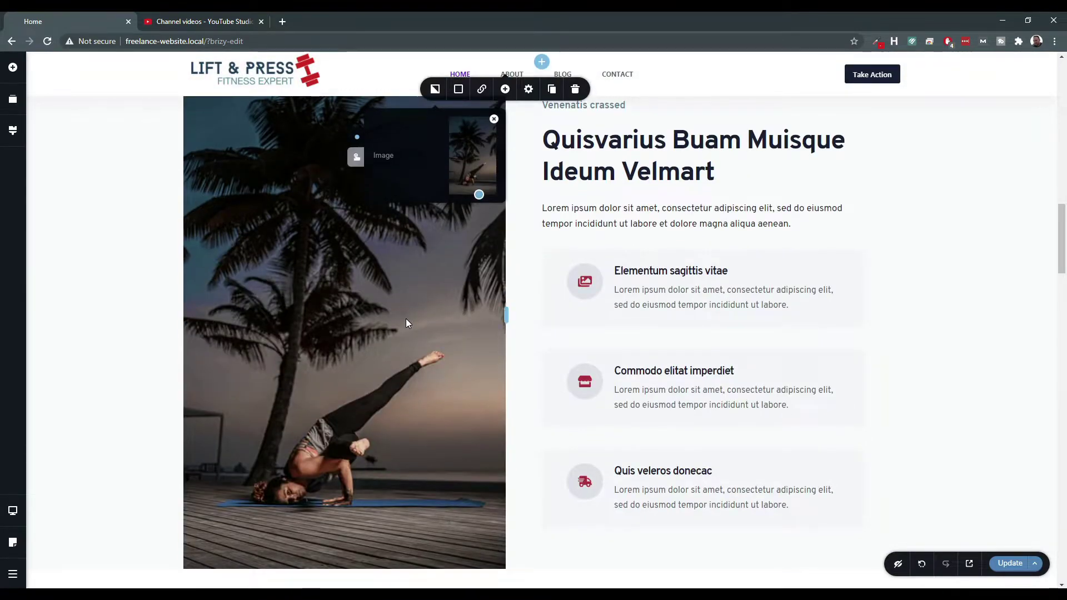
Set the Contact us now button's background in the question banner to the red palette color #CC2936.
scroll(405, 319, "up", 5)
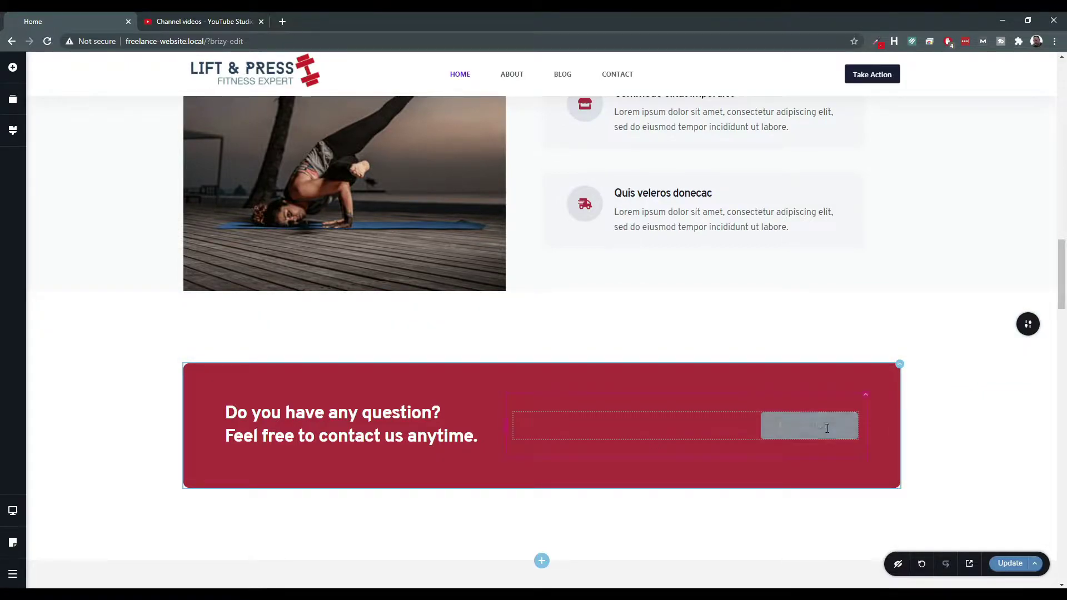
left_click(804, 438)
left_click(775, 393)
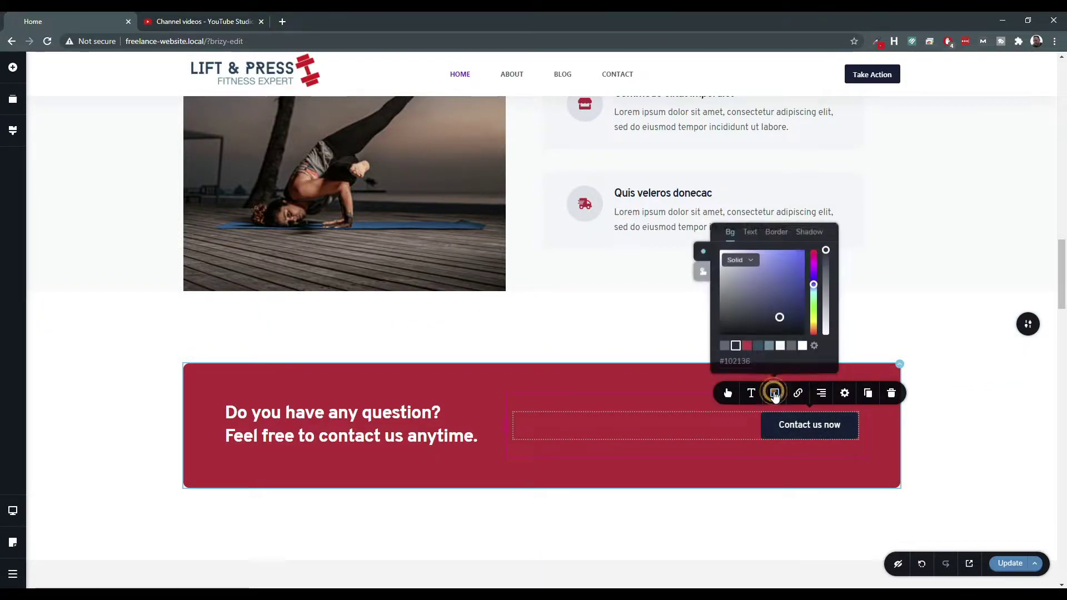
left_click(746, 346)
left_click(496, 378)
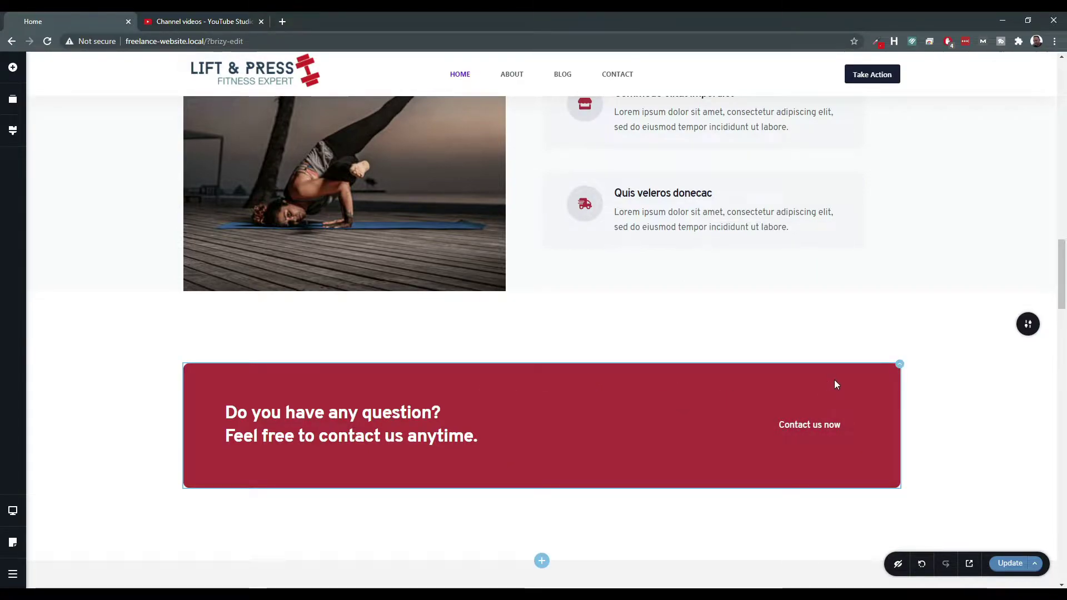
Set the "Do you have any question?" banner's overlay color to the dark blue palette color #08415C.
left_click(901, 370)
left_click(854, 337)
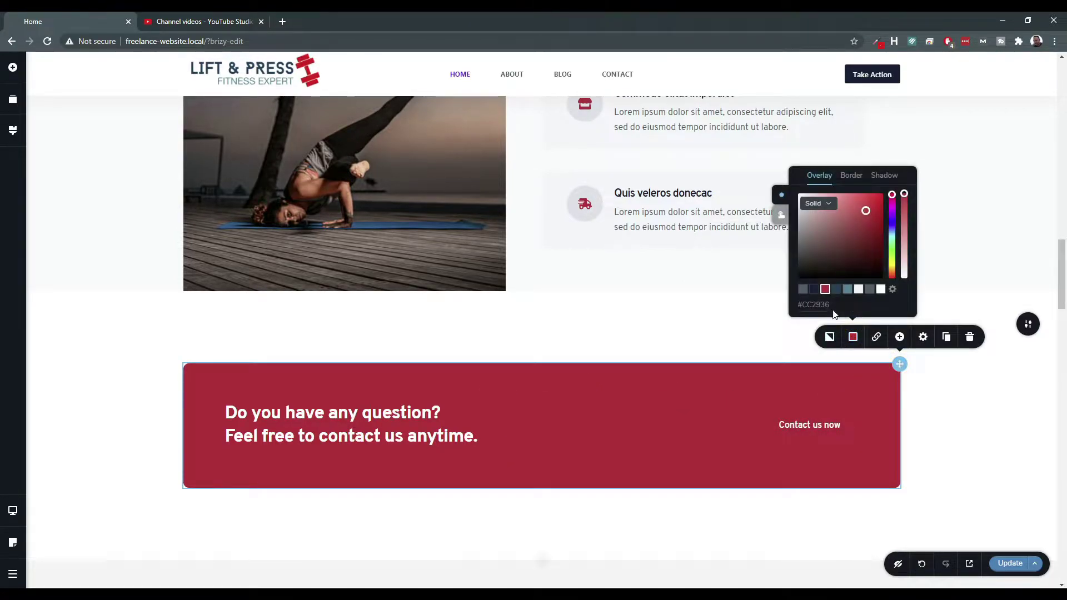
left_click(836, 290)
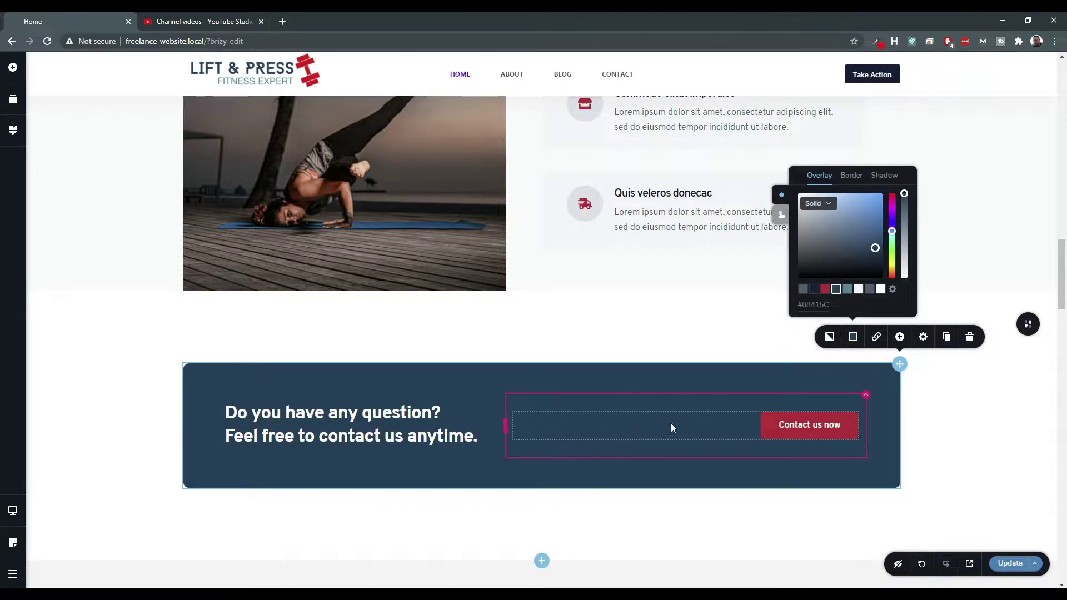
Set the Contact us now button's hover background to white #FFFFFF and its hover text to red #CC2936, and test the hover.
left_click(803, 425)
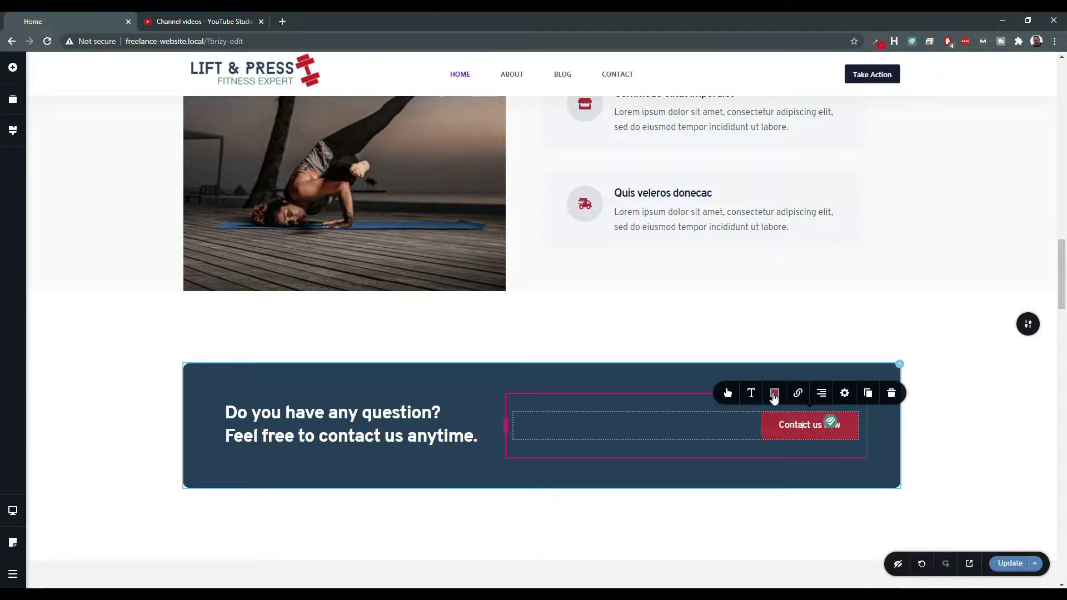
left_click(775, 393)
left_click(725, 346)
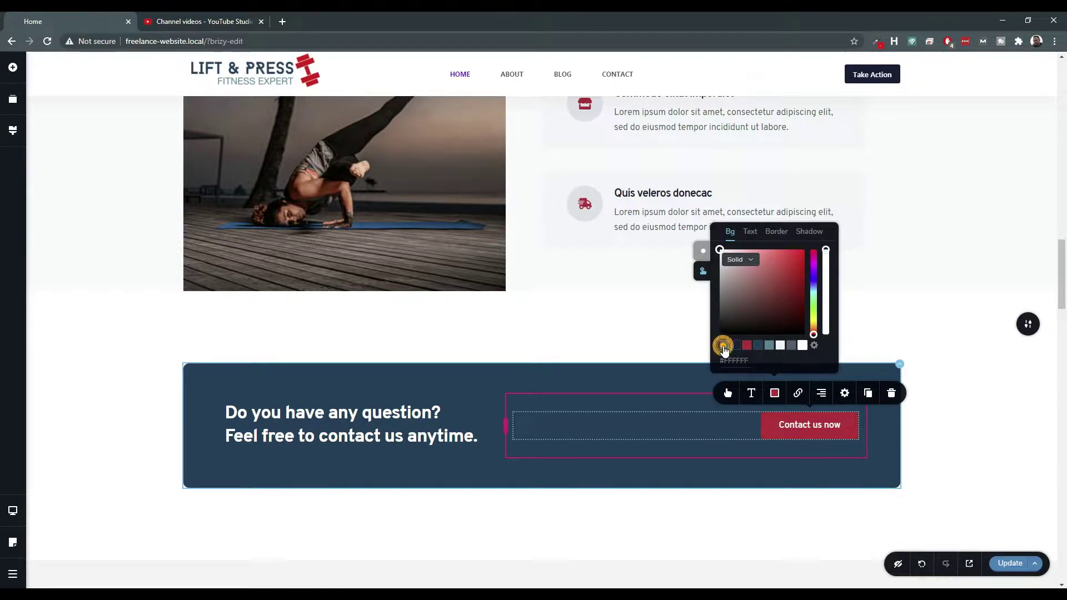
left_click(723, 347)
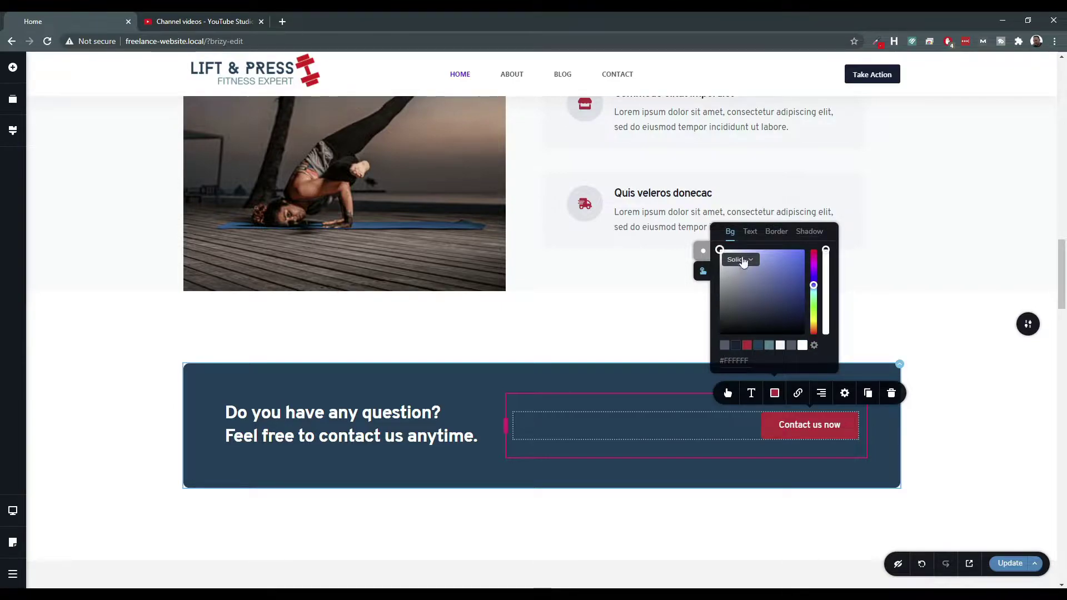
left_click(753, 232)
left_click(746, 347)
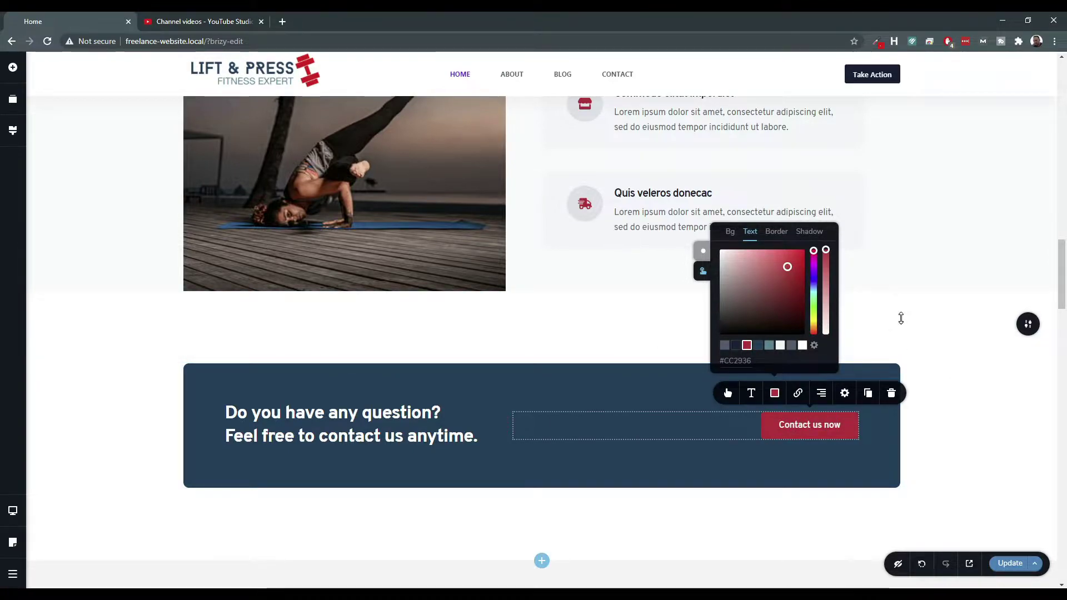
scroll(584, 278, "up", 10)
scroll(507, 270, "down", 12)
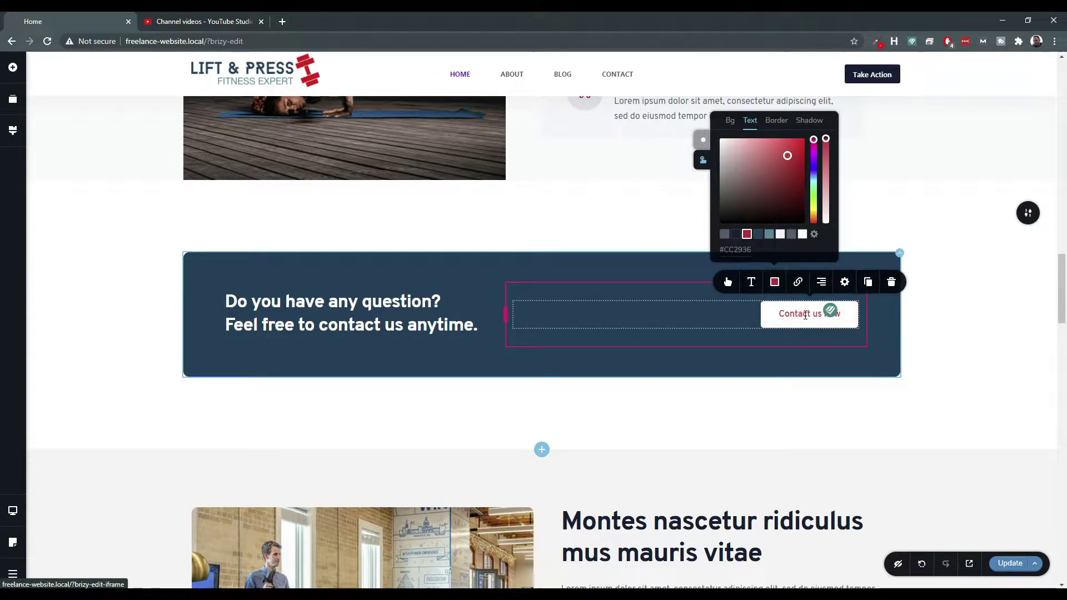
left_click(802, 399)
Review the restyled homepage sections from the question banner up to the hero and down to the Montes nascetur section.
scroll(486, 273, "up", 10)
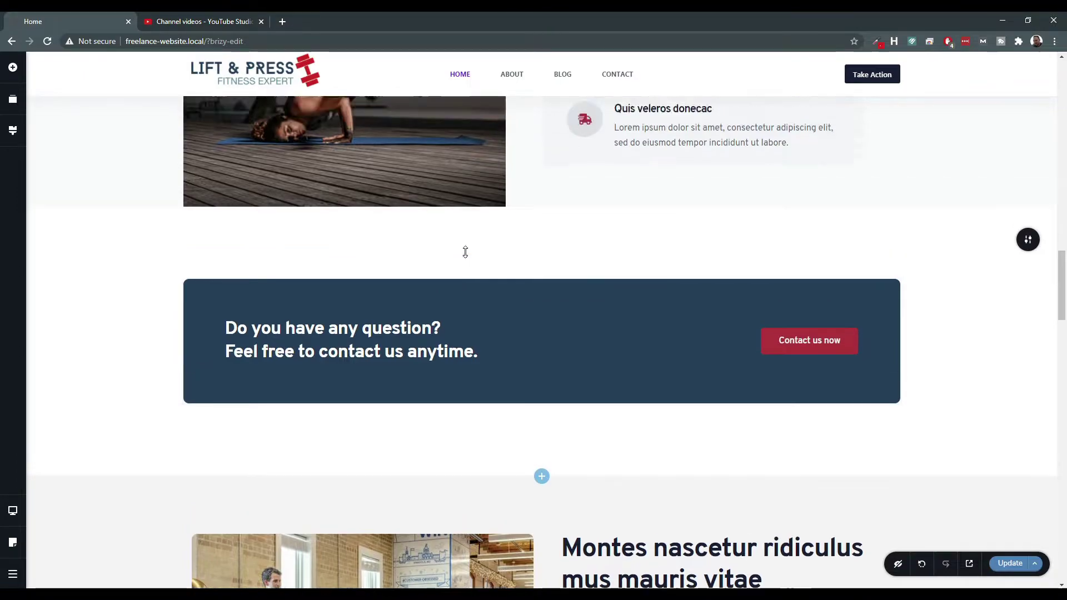
scroll(485, 312, "up", 3)
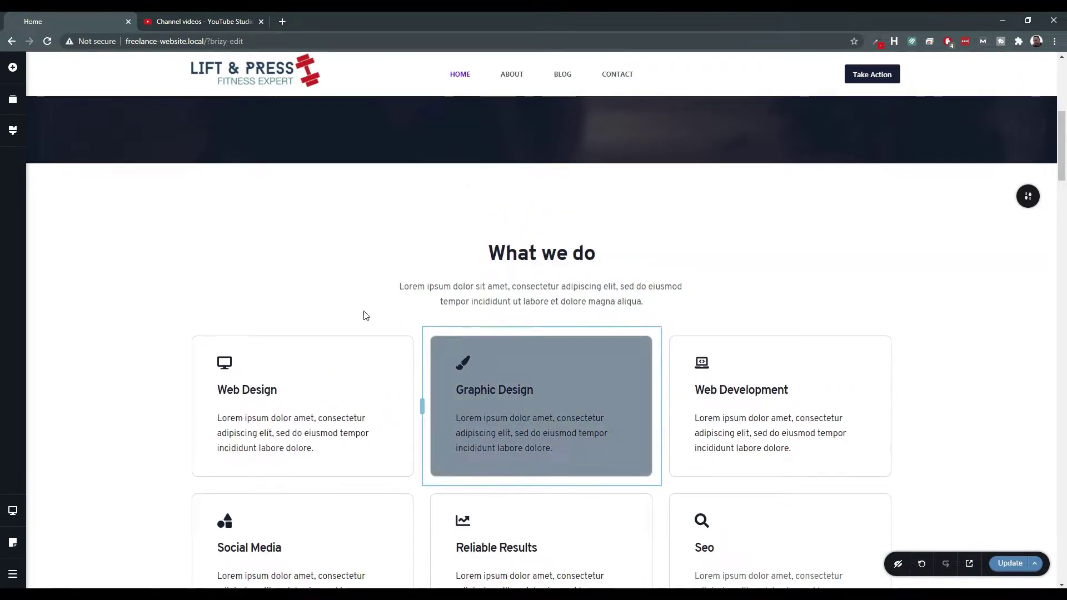
scroll(401, 209, "up", 6)
scroll(377, 221, "up", 1)
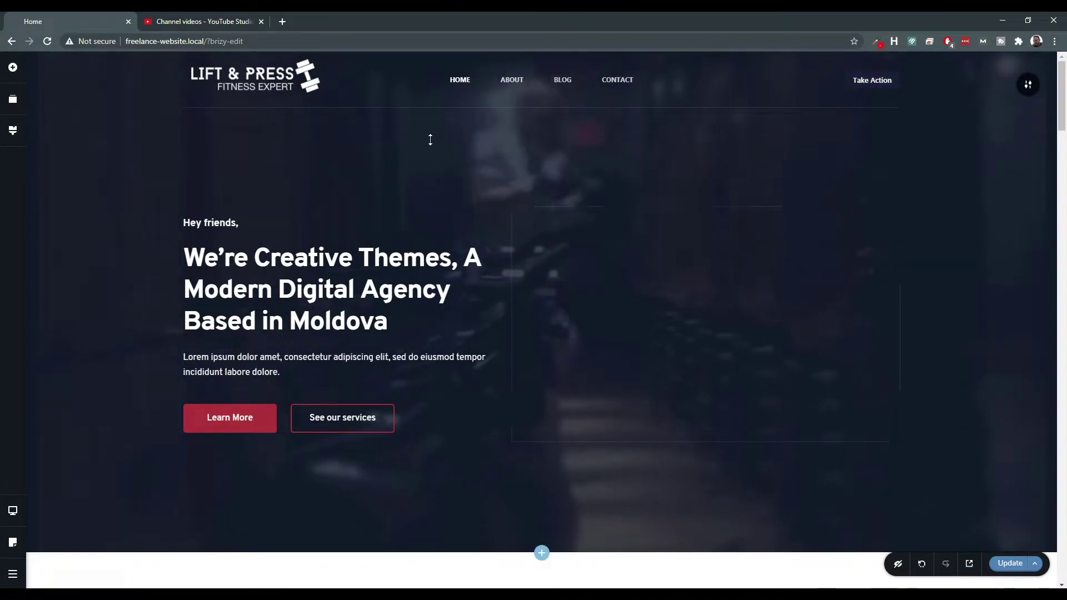
scroll(389, 151, "down", 4)
scroll(389, 167, "down", 3)
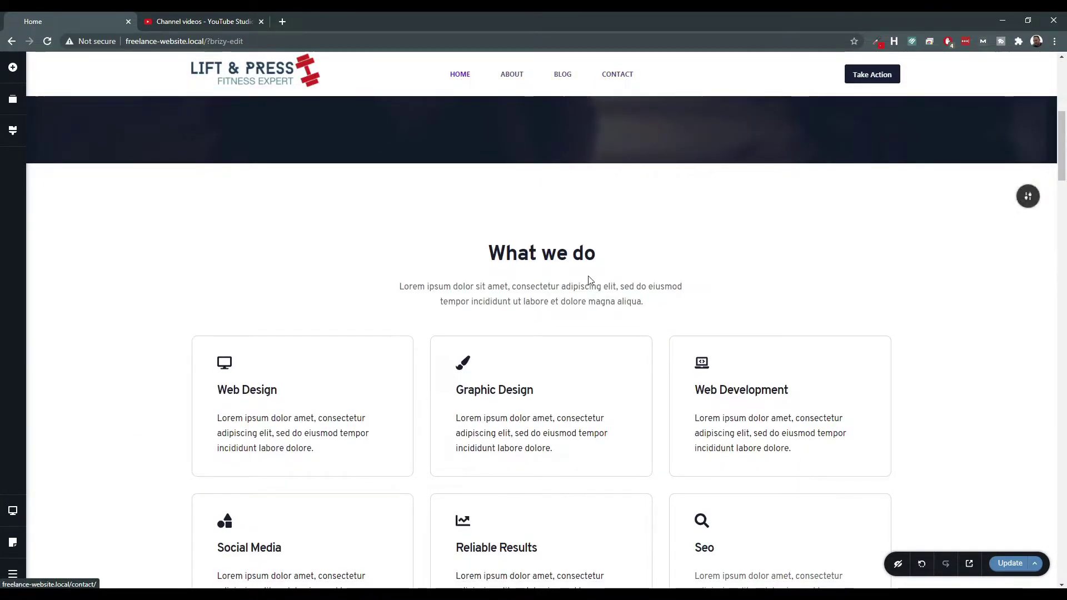
scroll(591, 281, "down", 16)
scroll(607, 306, "down", 7)
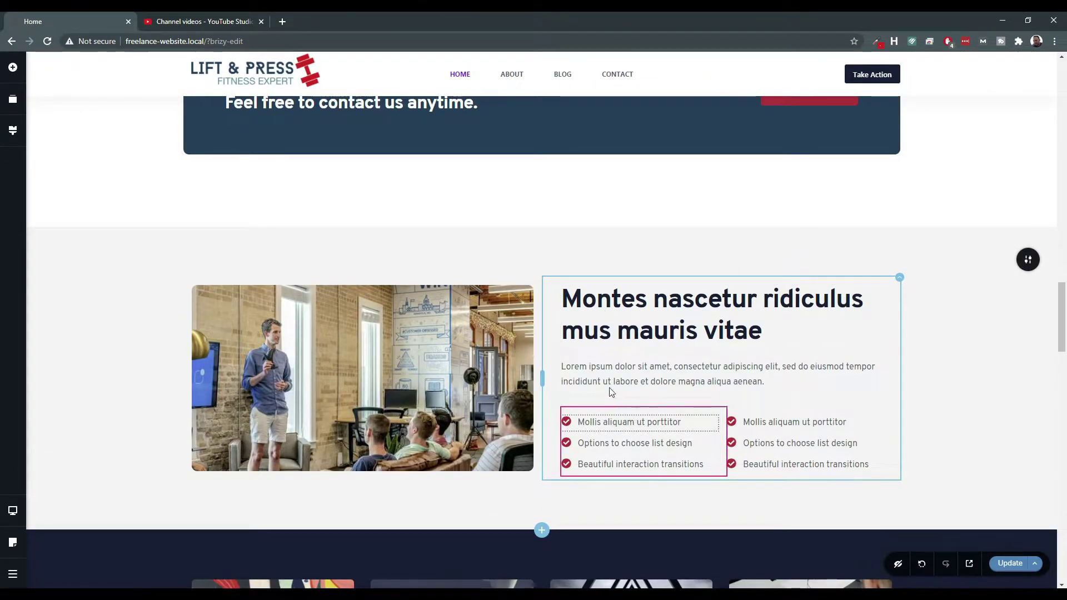
Replace the office presentation image beside the Montes nascetur text with the media library photo of a man lifting a barbell from a tiled floor.
scroll(611, 390, "up", 2)
scroll(589, 378, "down", 3)
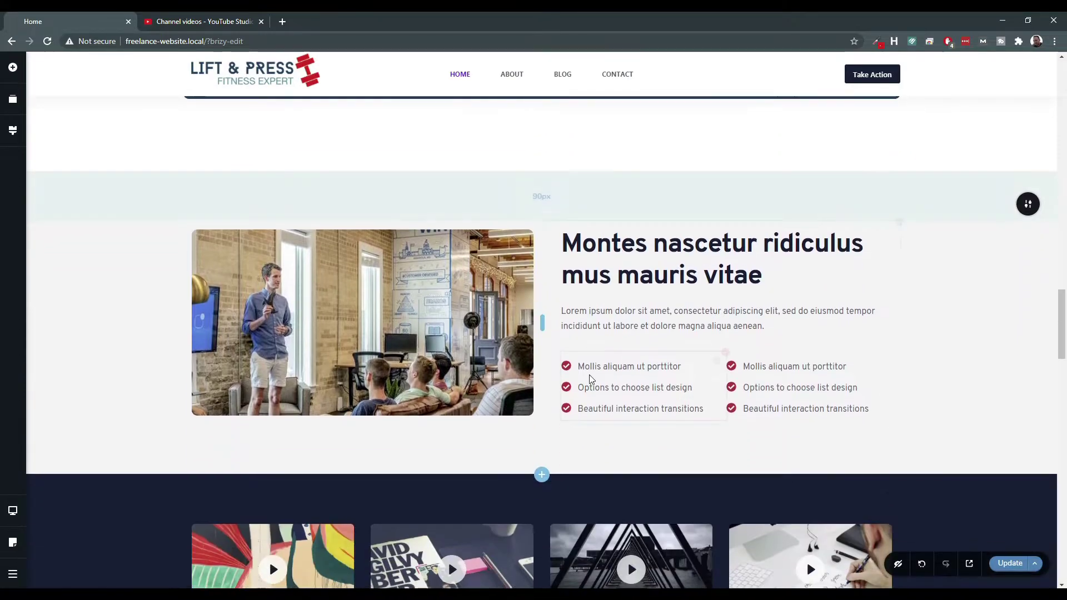
left_click(342, 298)
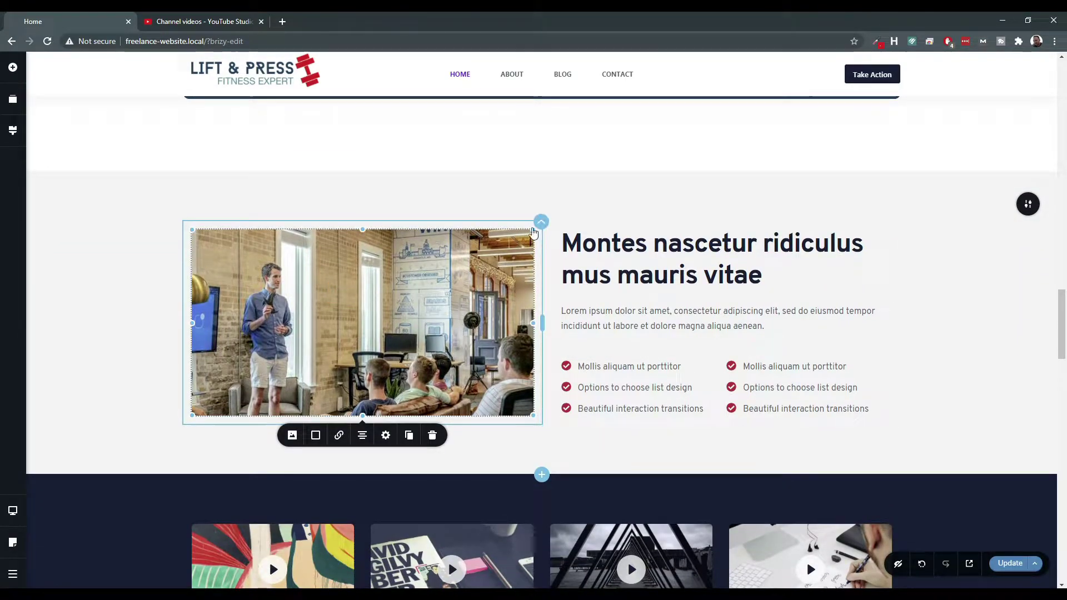
left_click(288, 436)
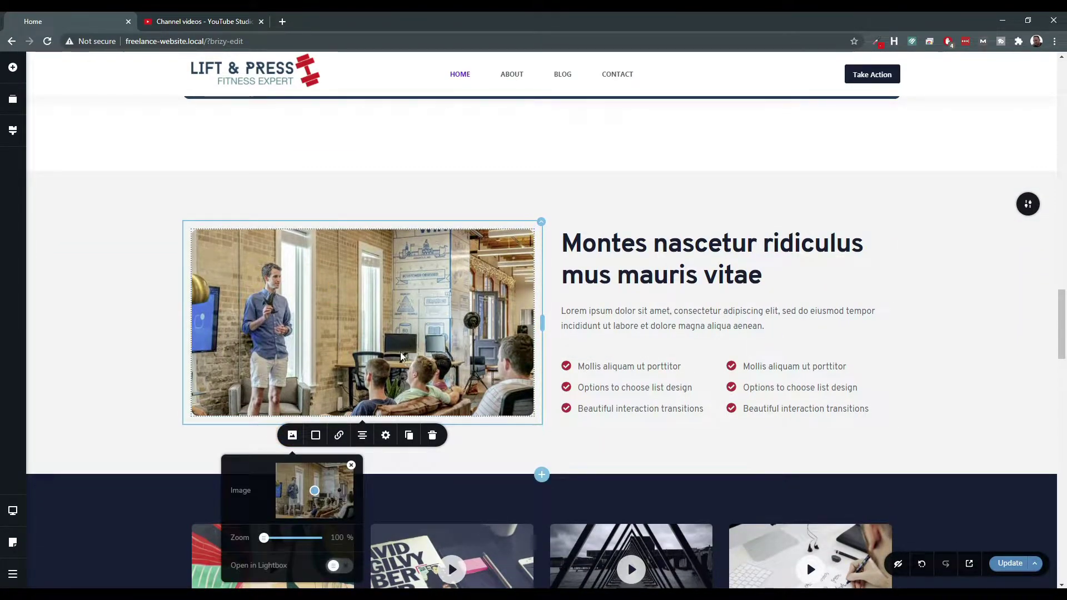
left_click(350, 465)
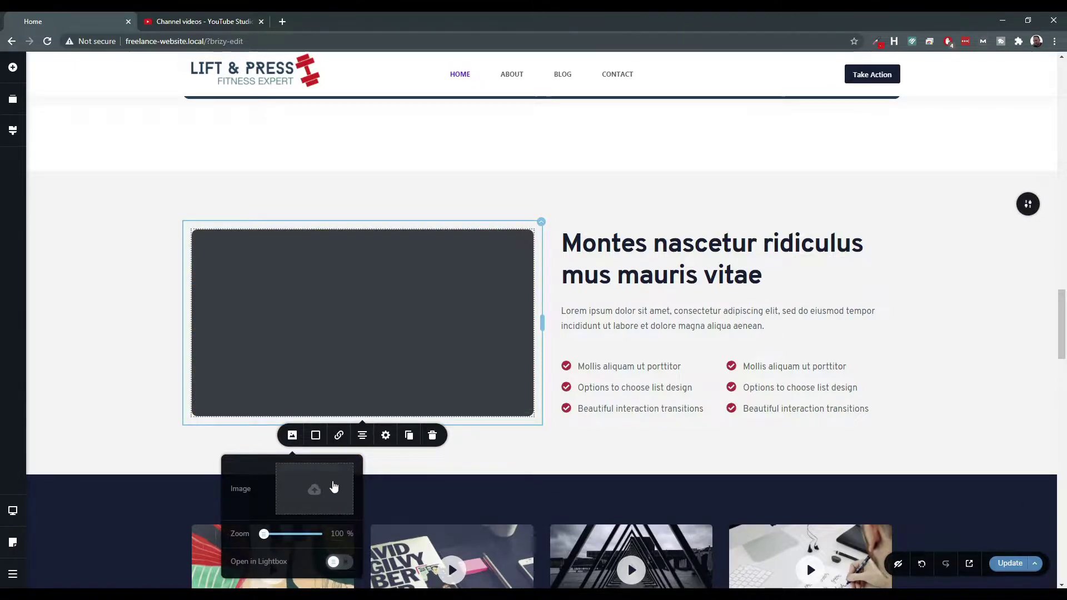
left_click(320, 489)
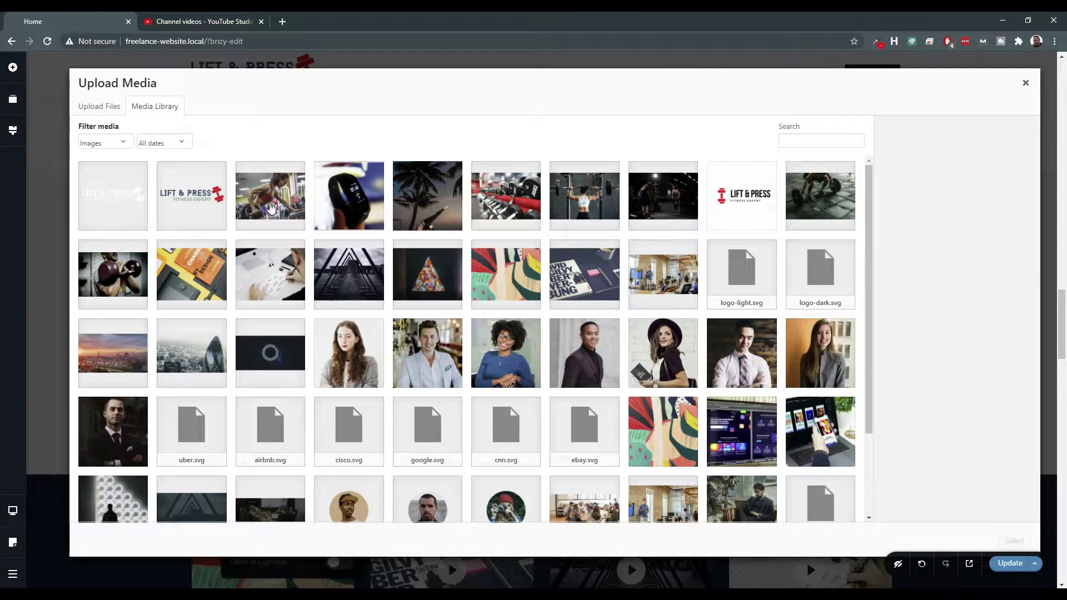
left_click(271, 210)
left_click(586, 198)
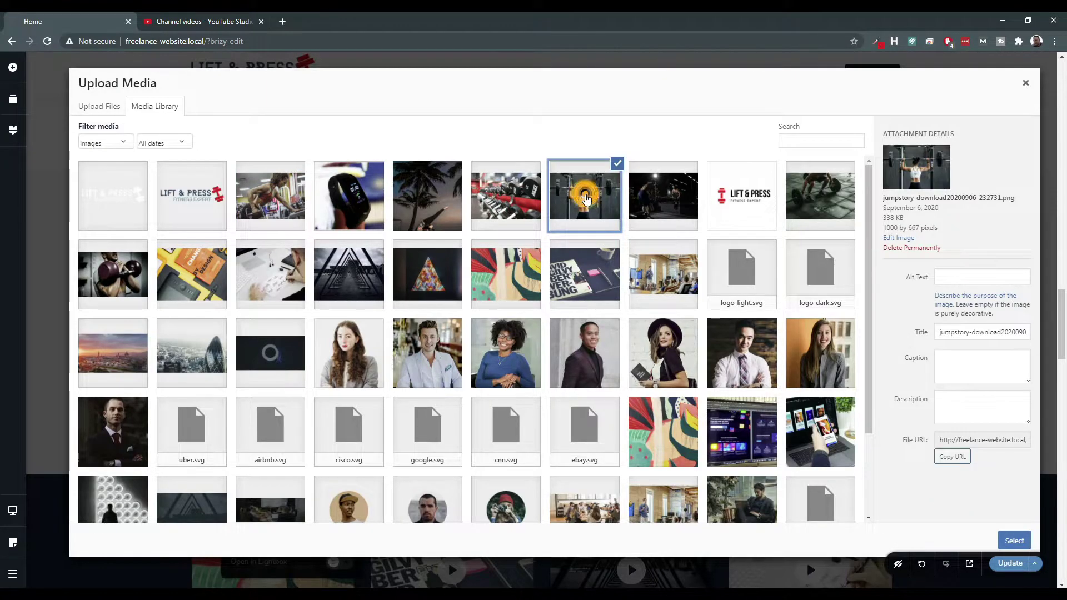
left_click(656, 199)
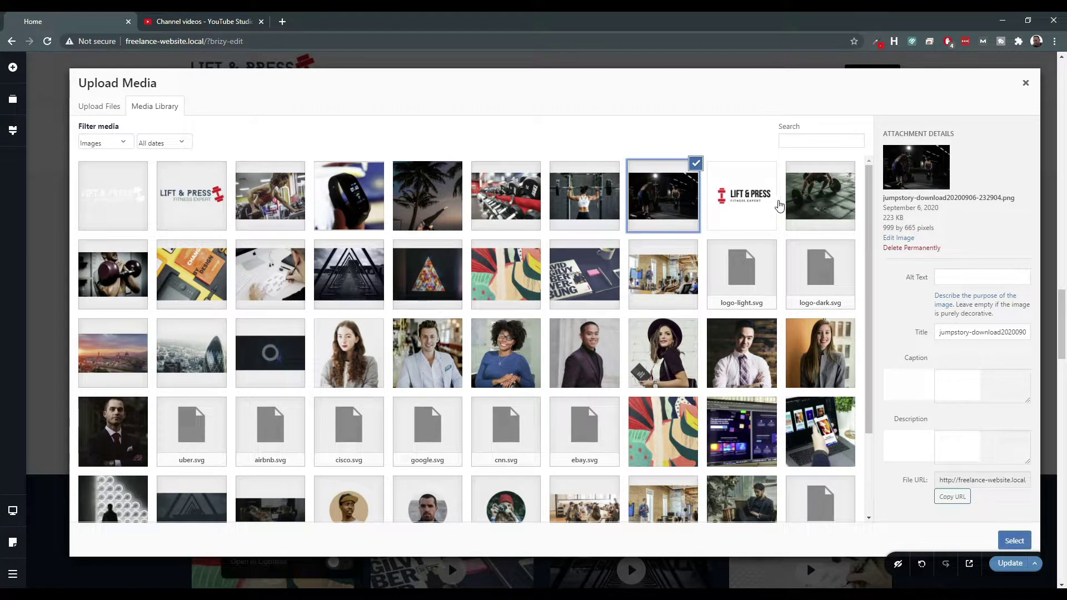
left_click(1014, 540)
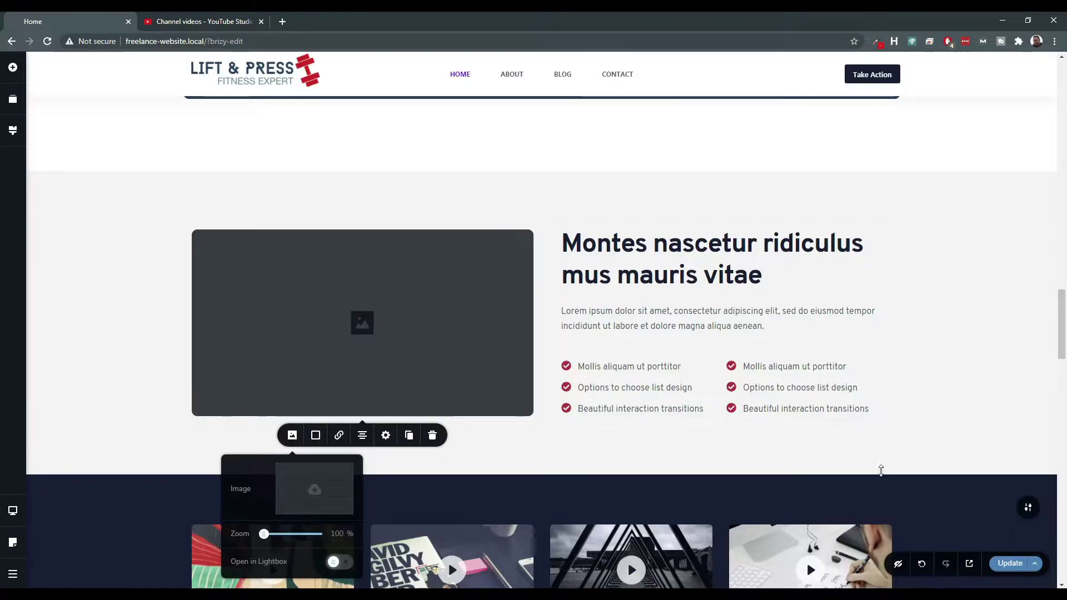
left_click(117, 275)
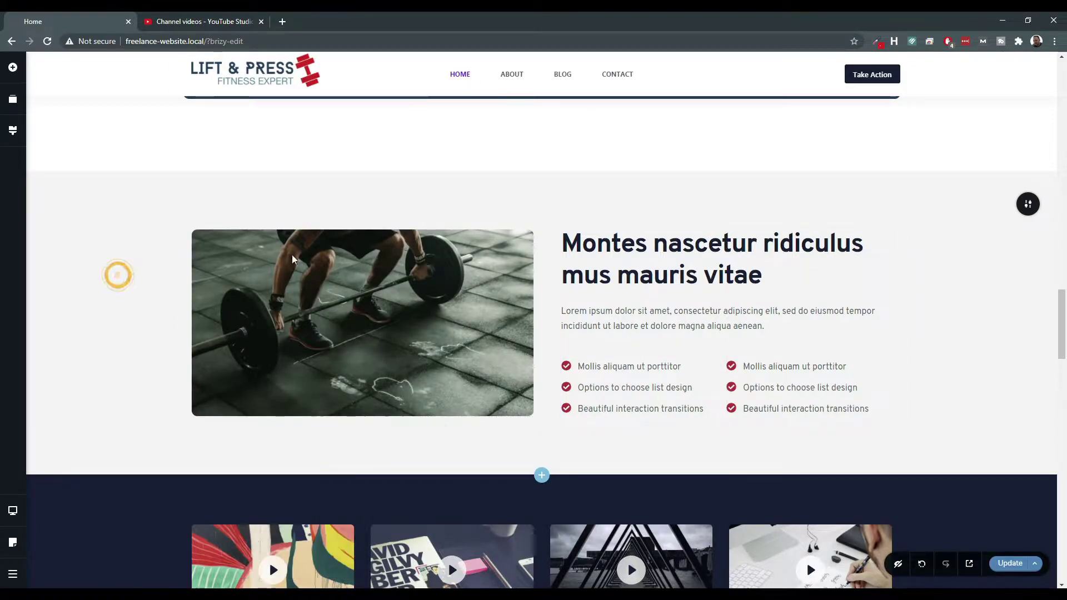
Look over the video thumbnails row, the What we do cards and the Quisvarius Buam section for remaining styling needs.
scroll(659, 361, "down", 3)
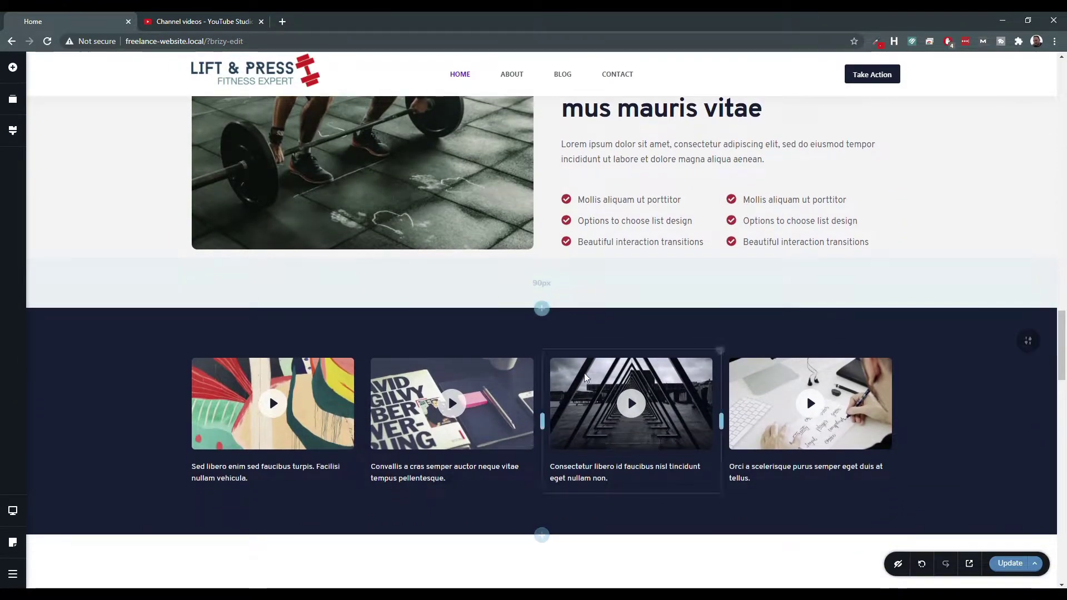
scroll(617, 395, "down", 4)
scroll(619, 396, "up", 3)
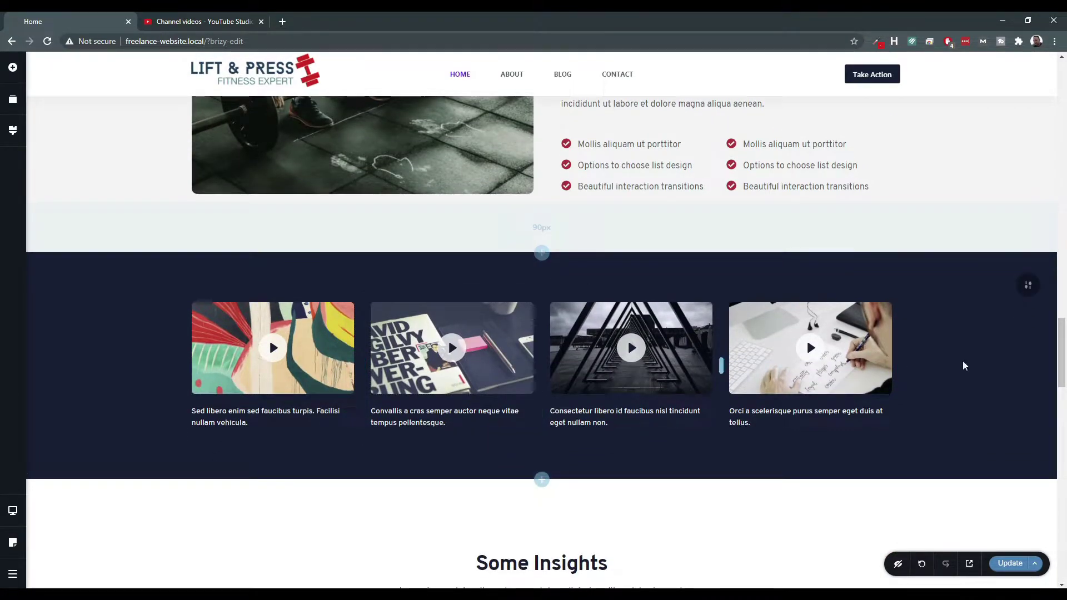
scroll(956, 348, "up", 1)
scroll(955, 348, "up", 20)
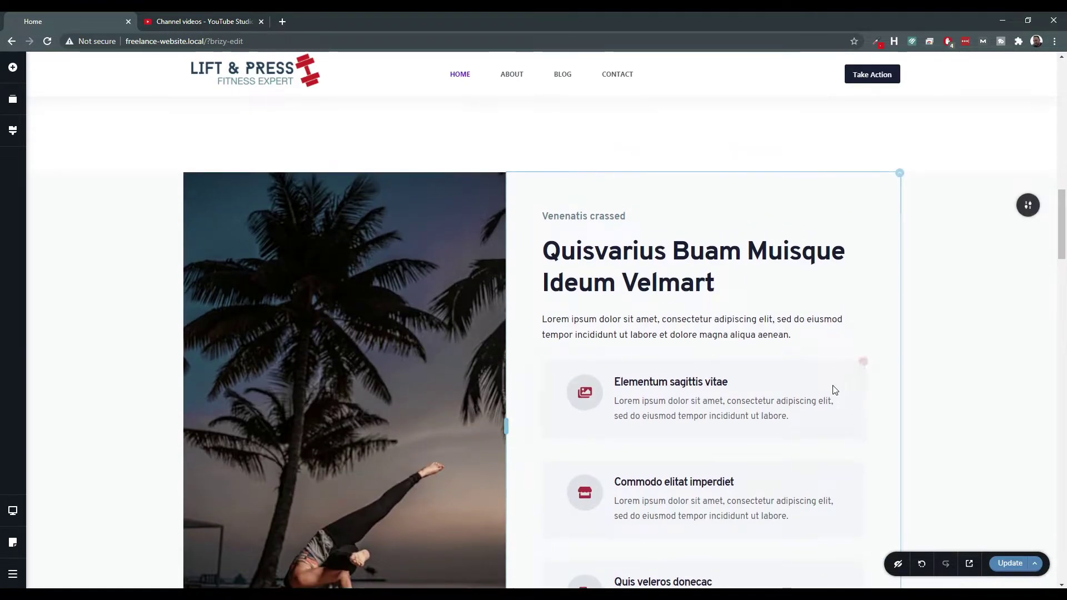
scroll(779, 394, "up", 5)
scroll(683, 402, "down", 8)
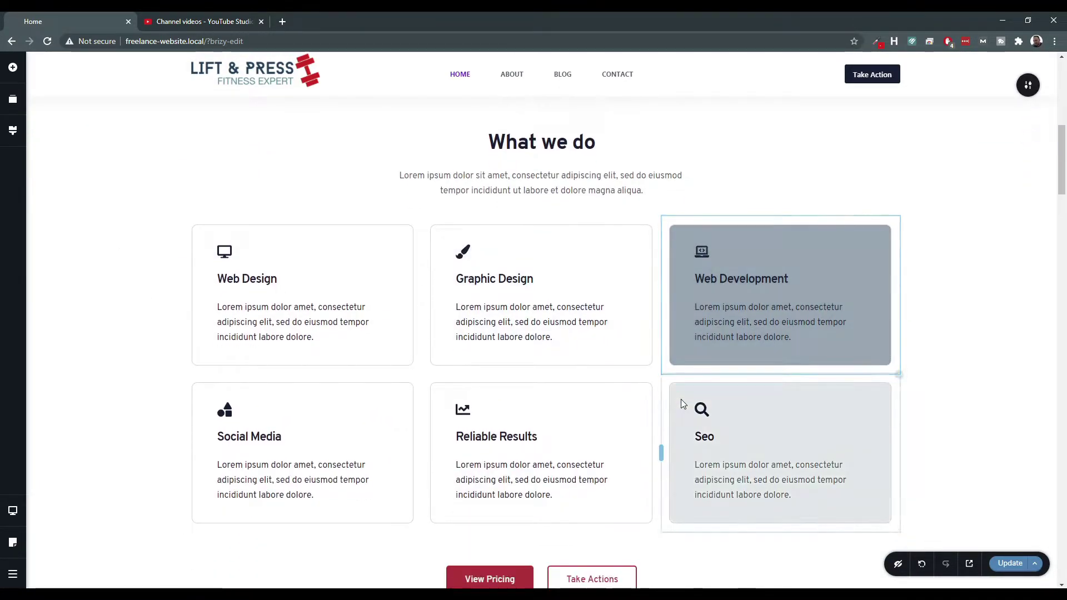
scroll(683, 401, "down", 4)
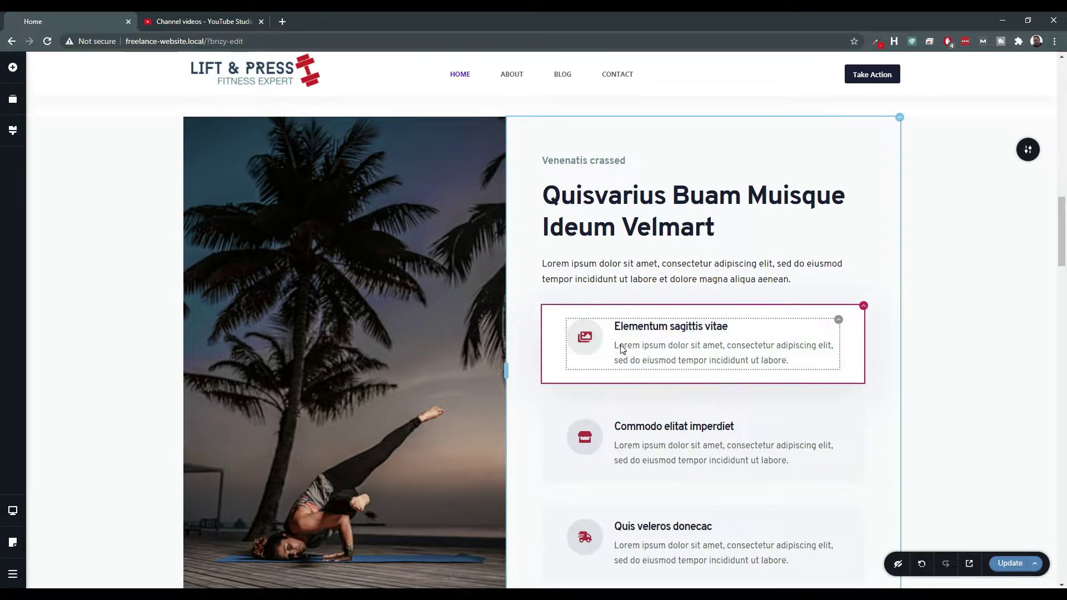
scroll(620, 389, "down", 2)
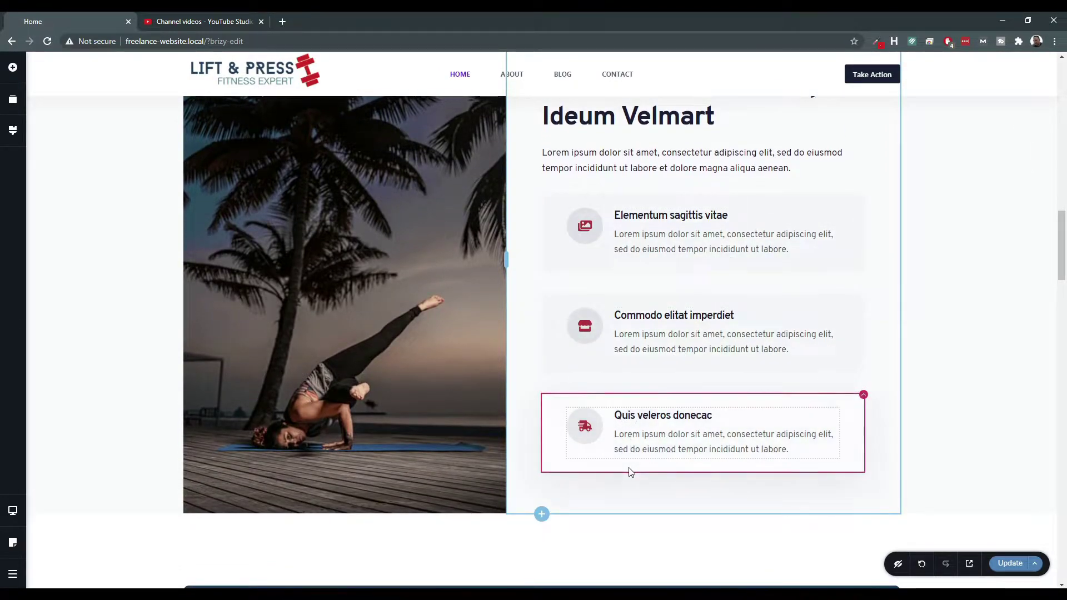
Delete the dark block with the row of four video thumbnails below the Montes nascetur section.
scroll(635, 233, "down", 8)
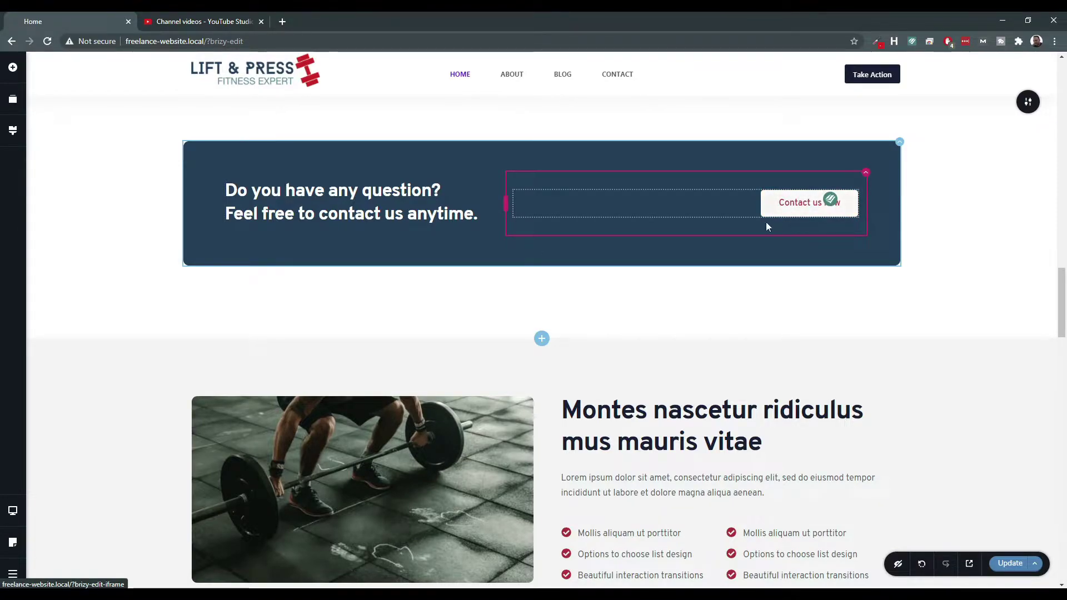
scroll(775, 225, "down", 4)
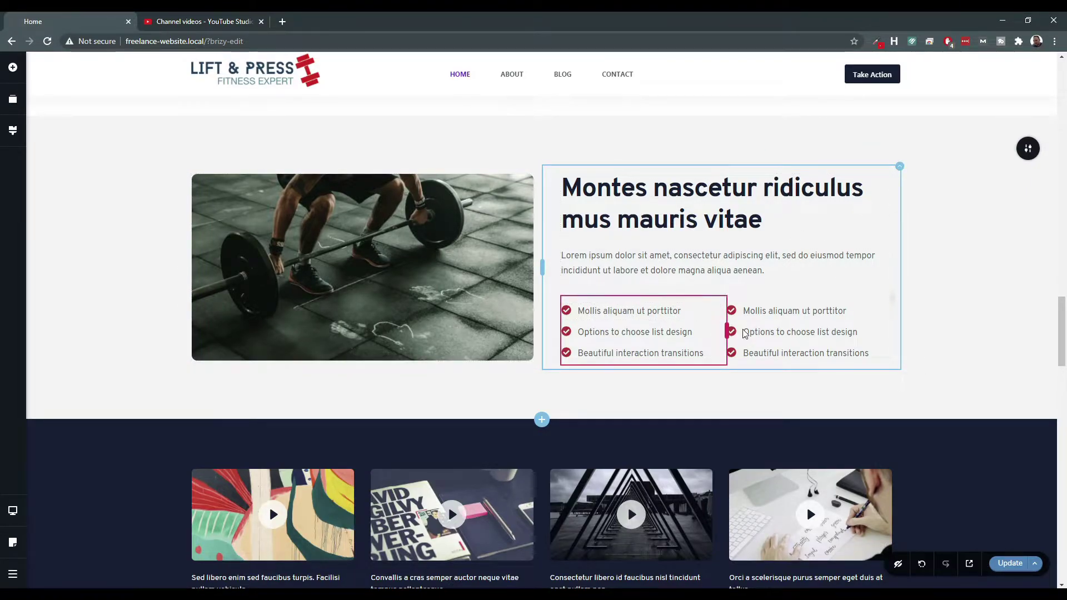
scroll(460, 309, "down", 4)
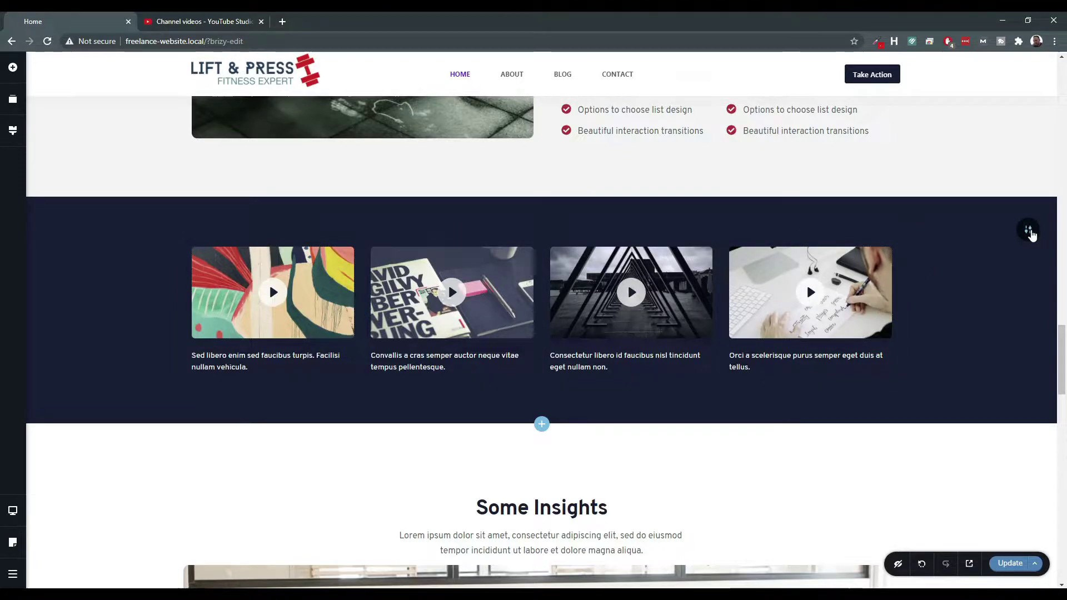
left_click(1029, 229)
left_click(1027, 229)
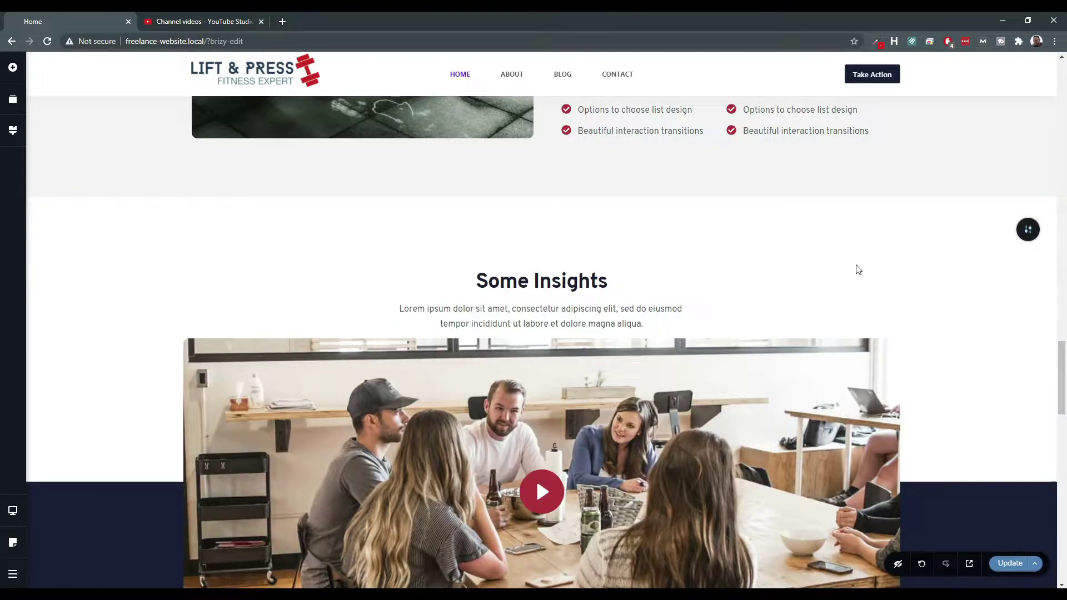
Review the Some Insights section with its meeting-room video and counters, and compare it with the hero at the page start.
scroll(690, 273, "down", 7)
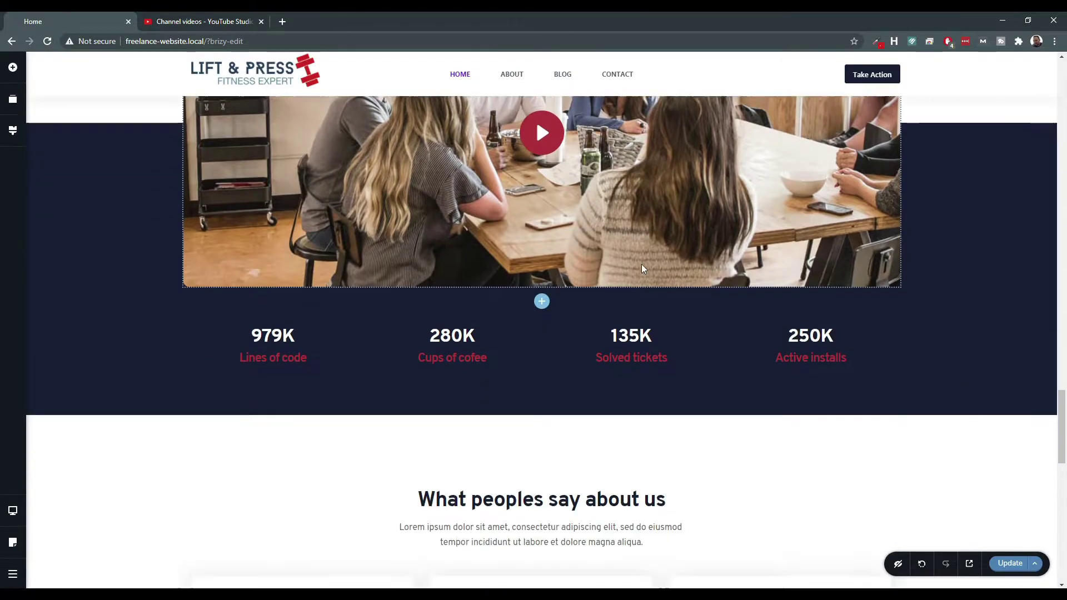
scroll(637, 278, "up", 5)
scroll(635, 278, "up", 3)
scroll(635, 278, "down", 5)
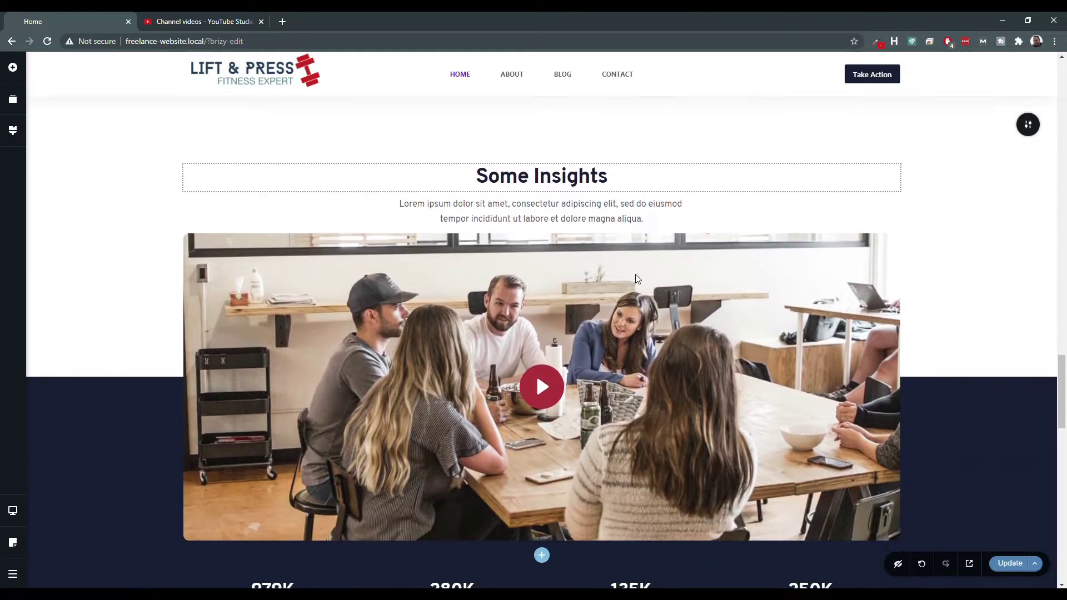
scroll(493, 304, "down", 1)
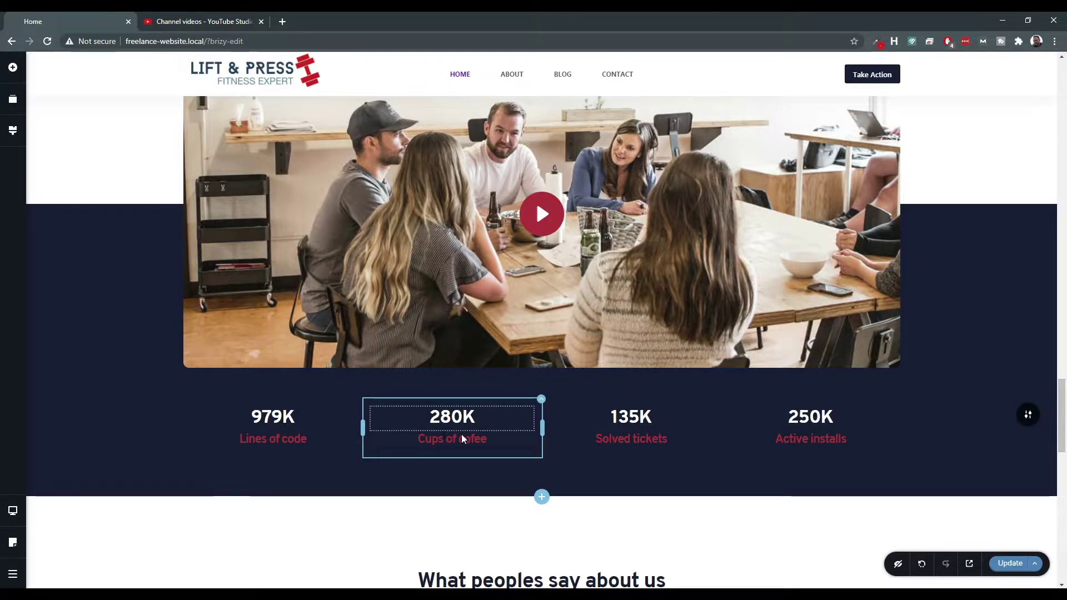
scroll(442, 436, "up", 6)
scroll(442, 436, "down", 2)
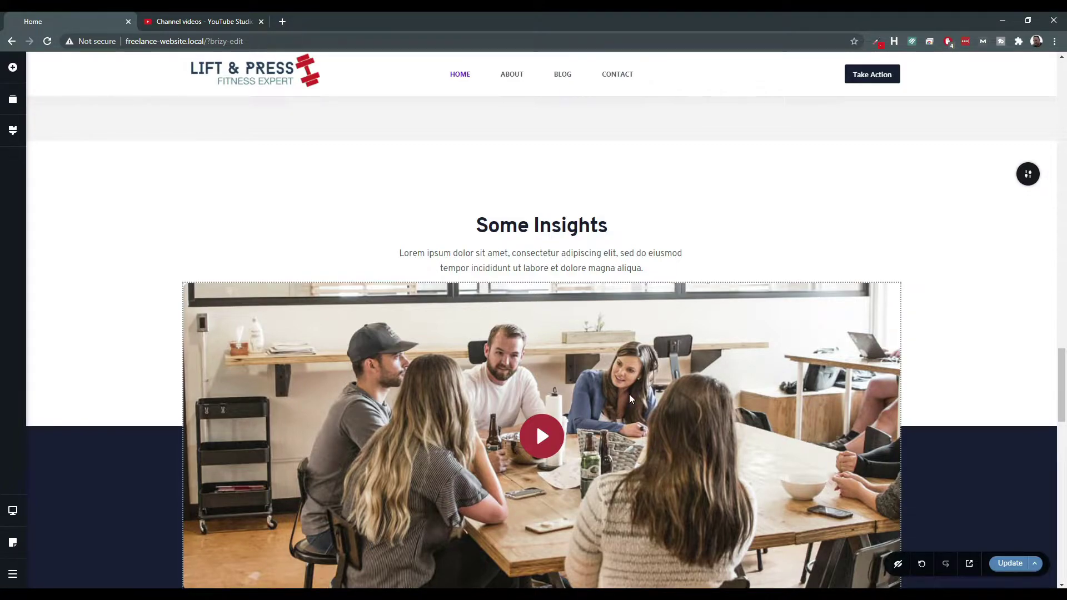
scroll(631, 399, "down", 3)
scroll(630, 397, "up", 3)
scroll(567, 314, "down", 10)
scroll(567, 317, "up", 15)
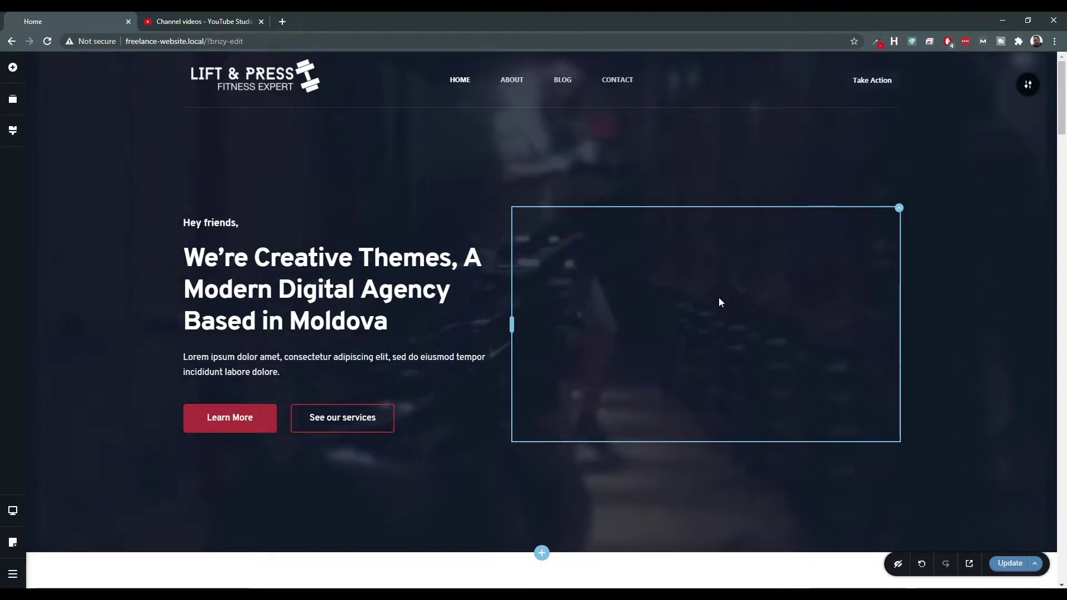
scroll(432, 253, "down", 1)
scroll(432, 253, "down", 15)
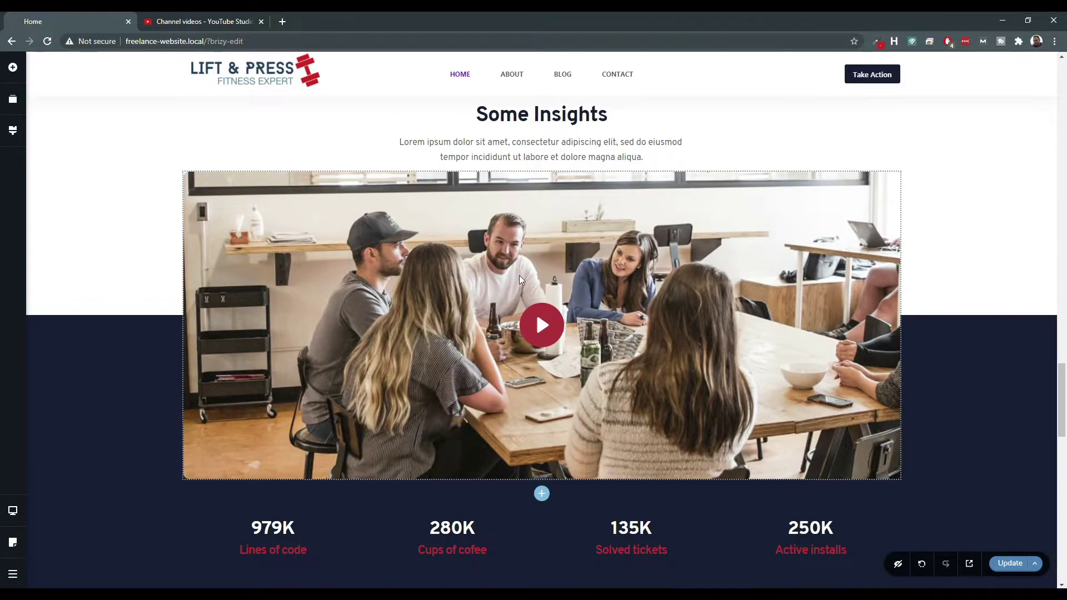
scroll(654, 289, "up", 2)
scroll(645, 303, "up", 1)
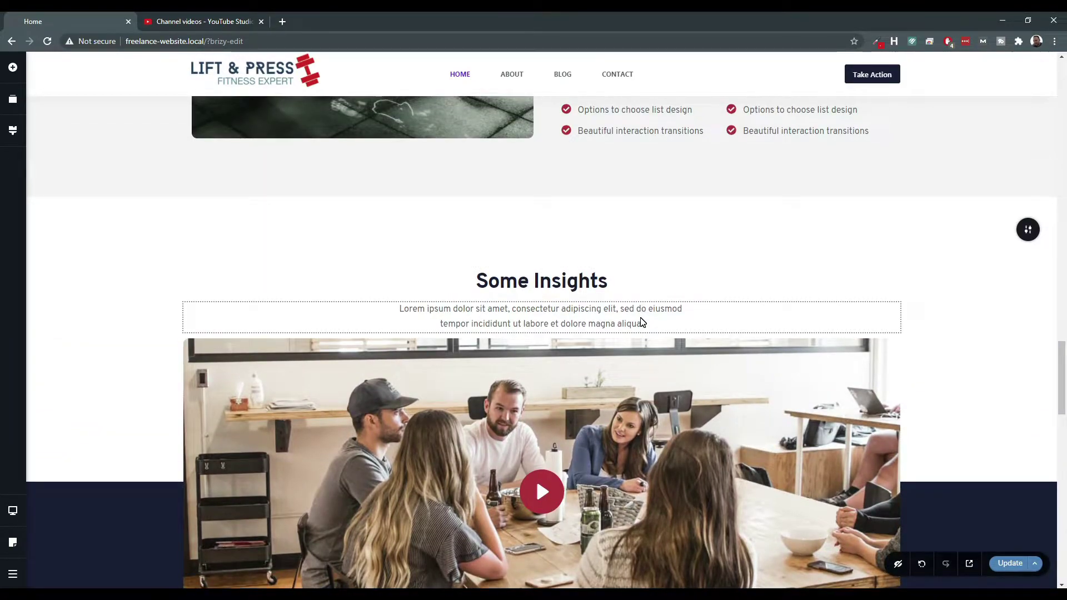
scroll(640, 323, "down", 5)
scroll(638, 326, "down", 4)
Delete the Some Insights video block and the dark counters block beneath it.
scroll(637, 326, "up", 12)
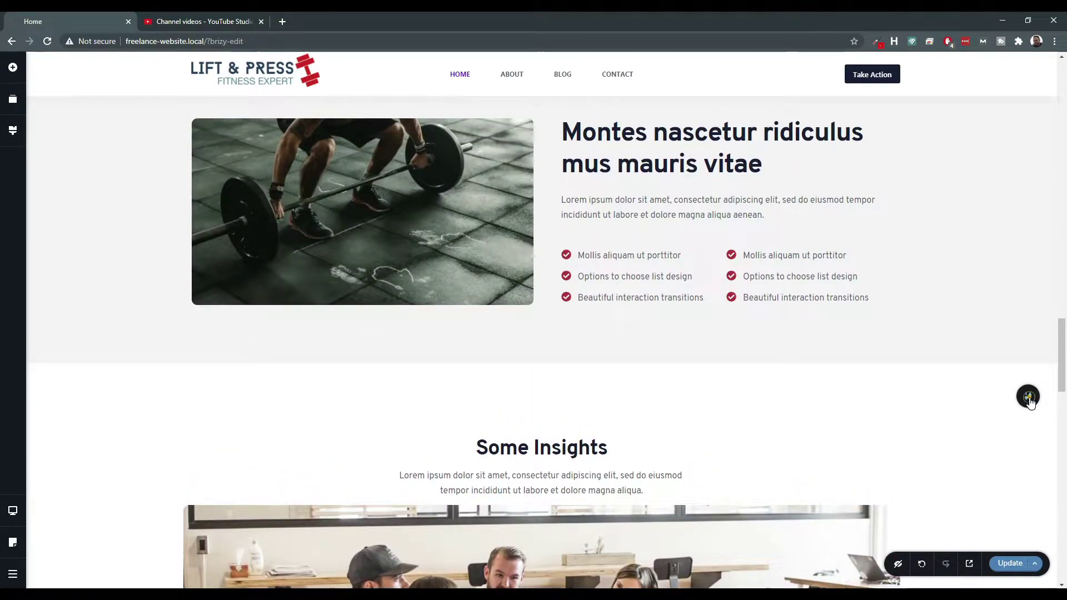
left_click(1022, 396)
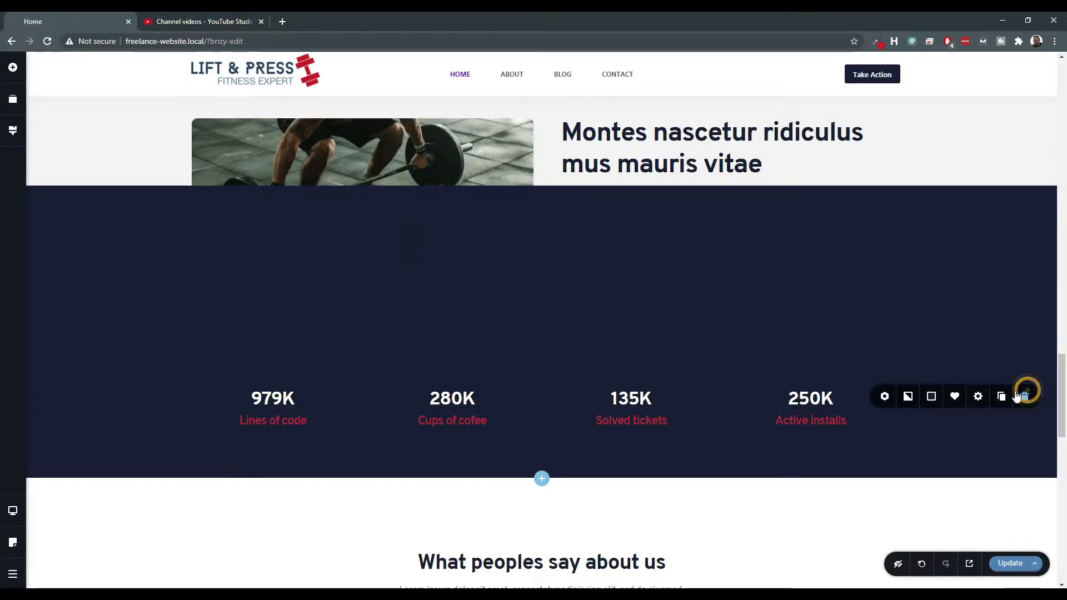
left_click(1023, 395)
Replace the Let's Build Something Together banner's background with the media library photo of a woman in a white top holding a barbell overhead.
scroll(717, 291, "down", 8)
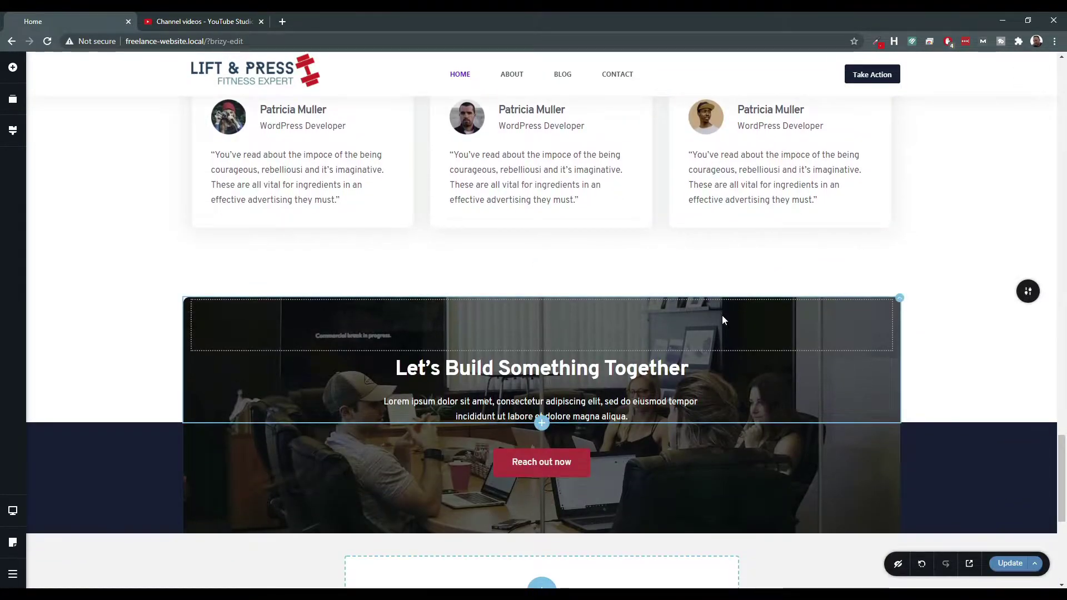
scroll(728, 300, "up", 4)
scroll(635, 273, "down", 5)
scroll(635, 272, "down", 1)
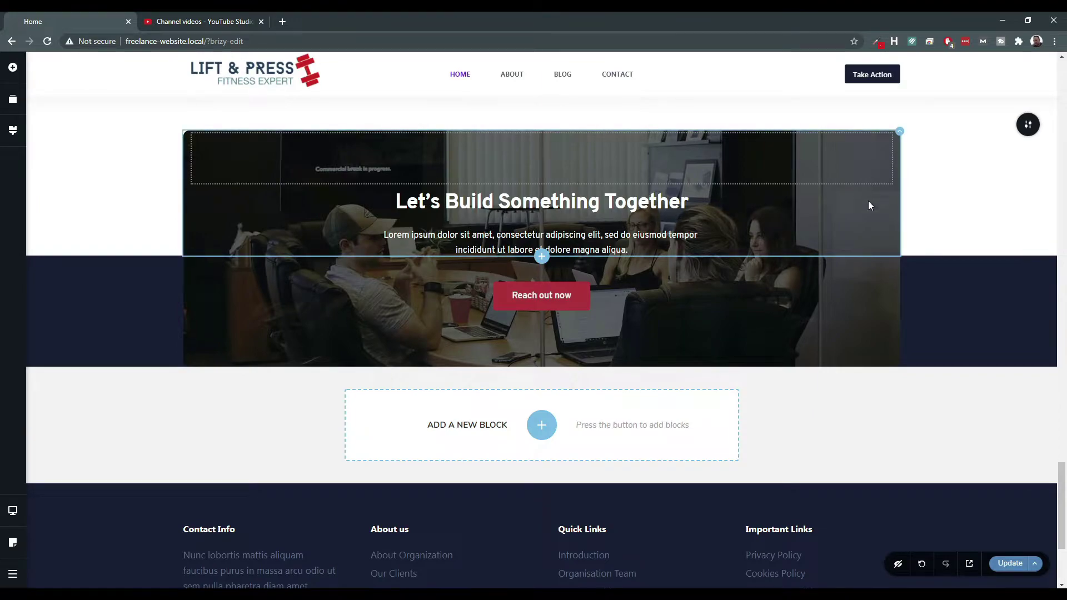
scroll(868, 194, "up", 3)
mouse_move(884, 358)
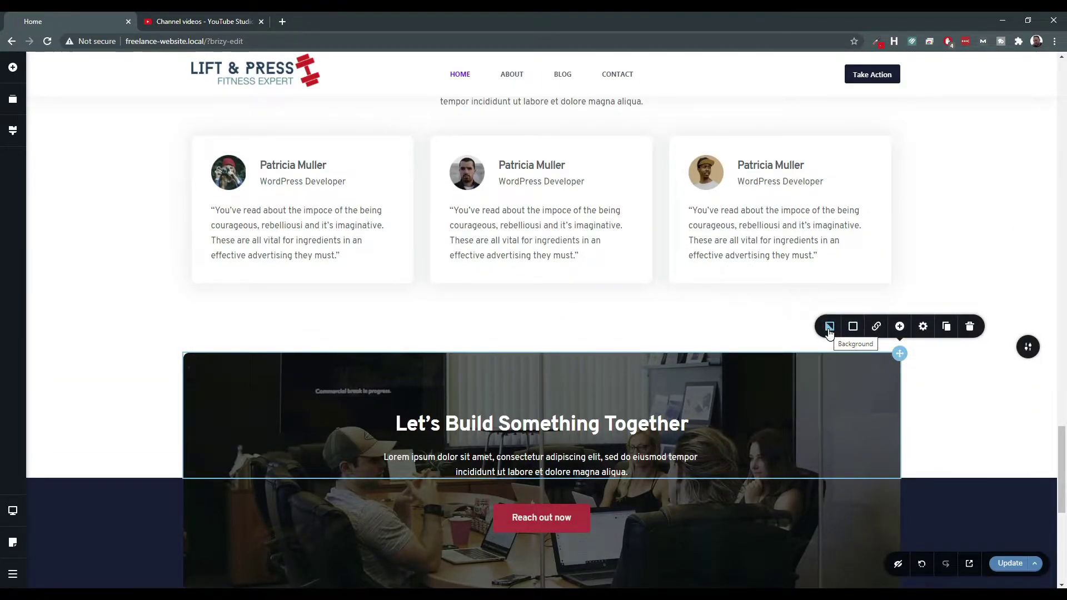
left_click(829, 328)
left_click(888, 271)
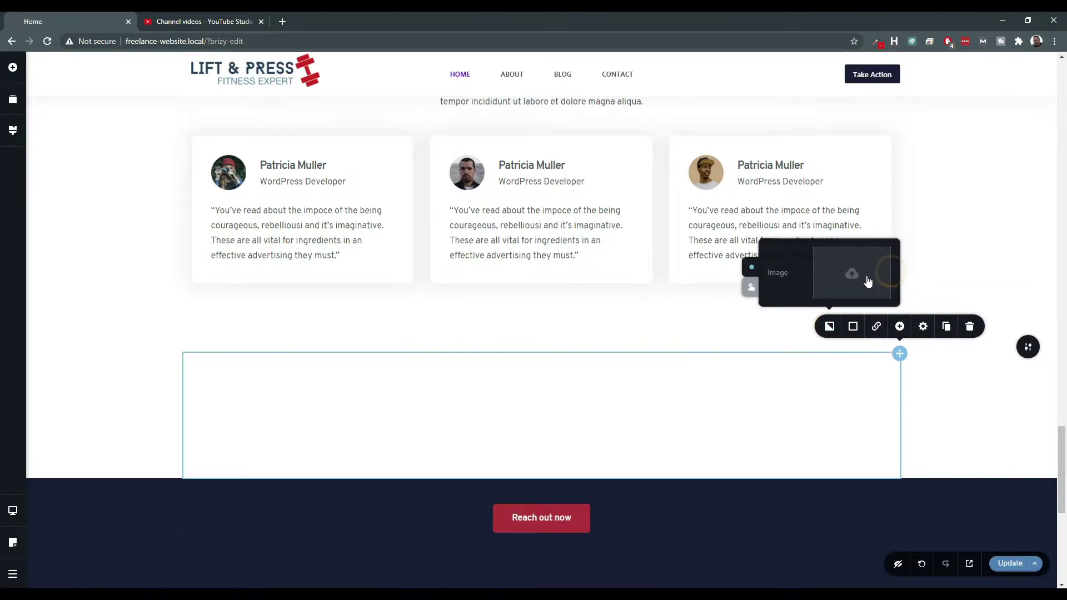
left_click(850, 276)
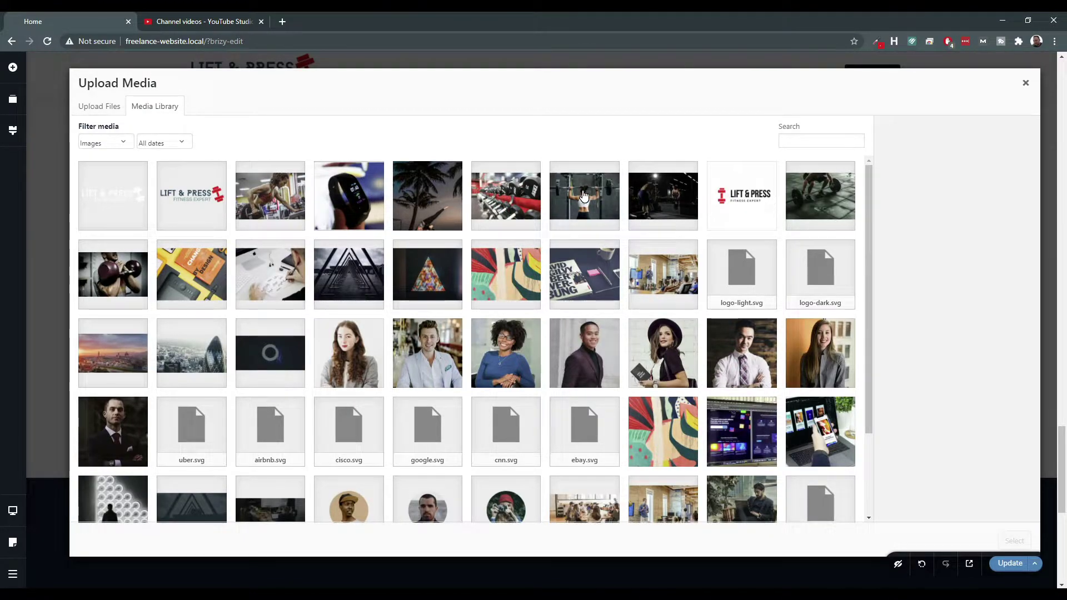
left_click(522, 197)
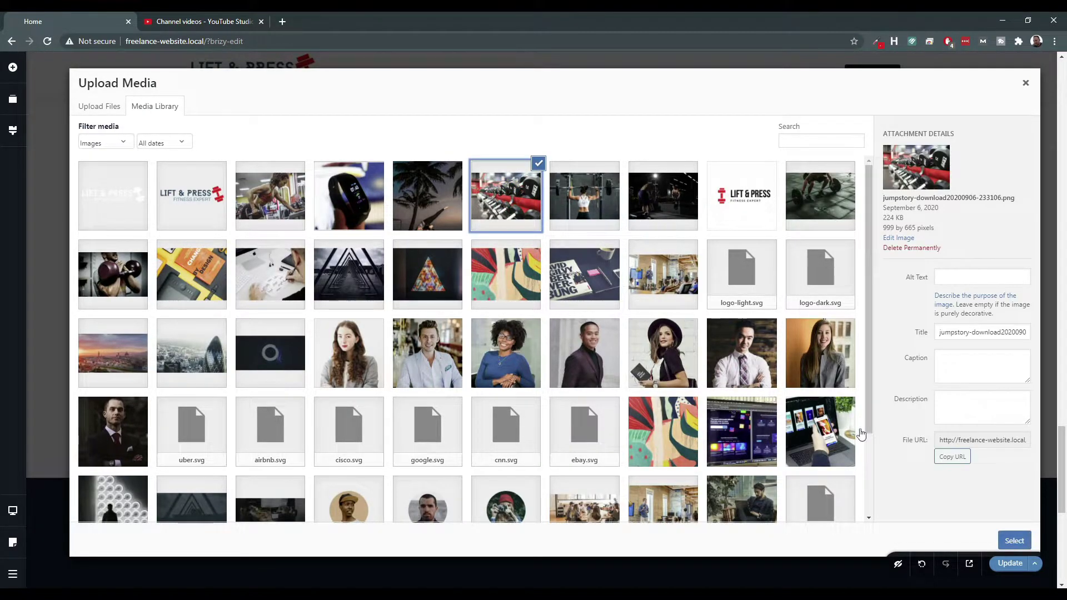
left_click(594, 198)
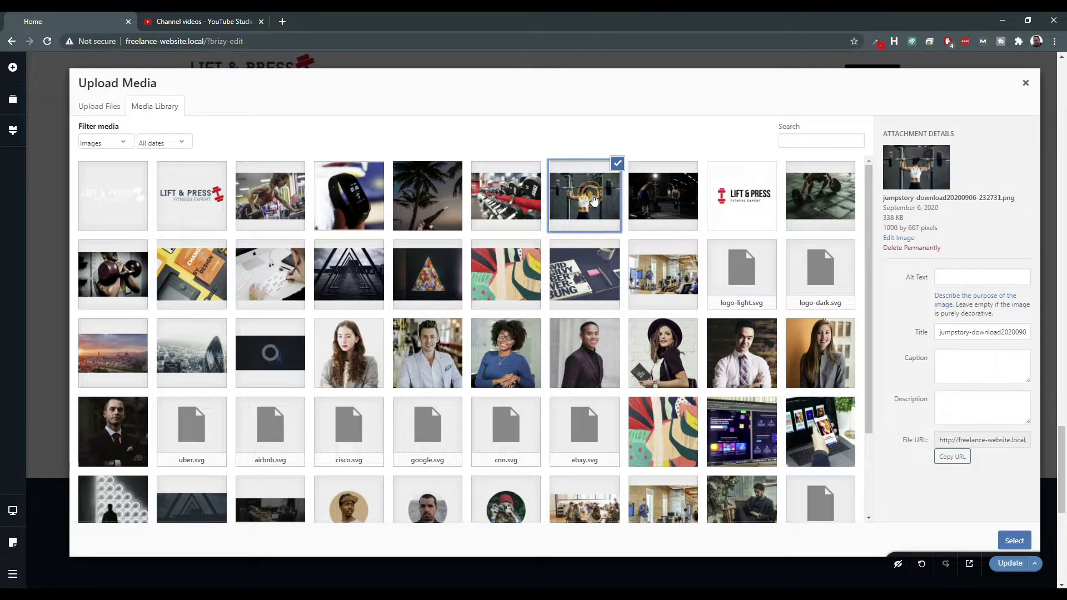
left_click(1006, 540)
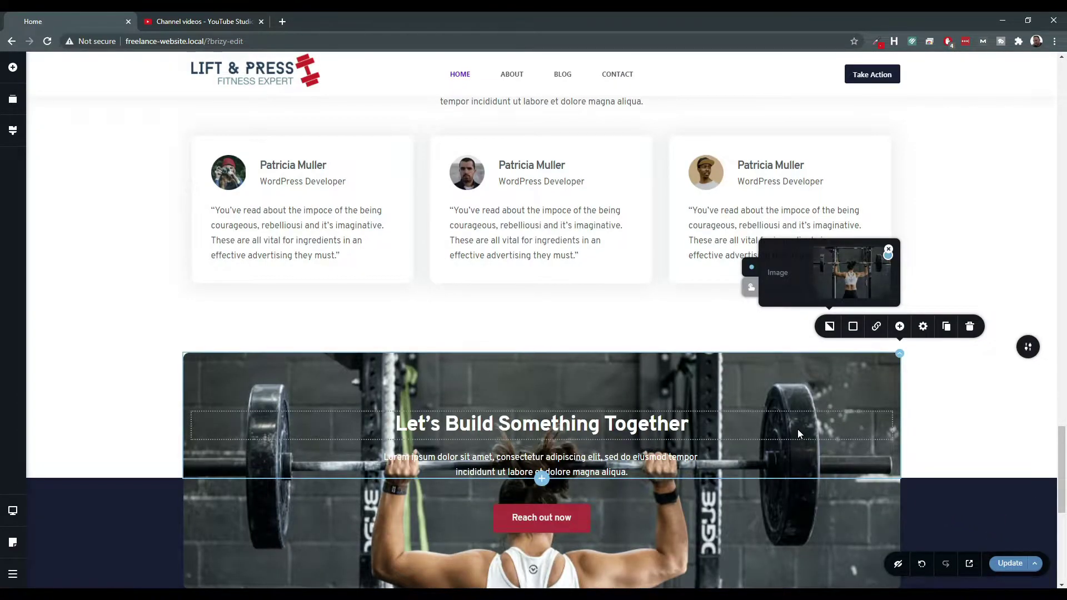
Give the Let's Build Something Together banner a semi-transparent dark navy #102136 overlay and slightly raise its opacity.
left_click(854, 327)
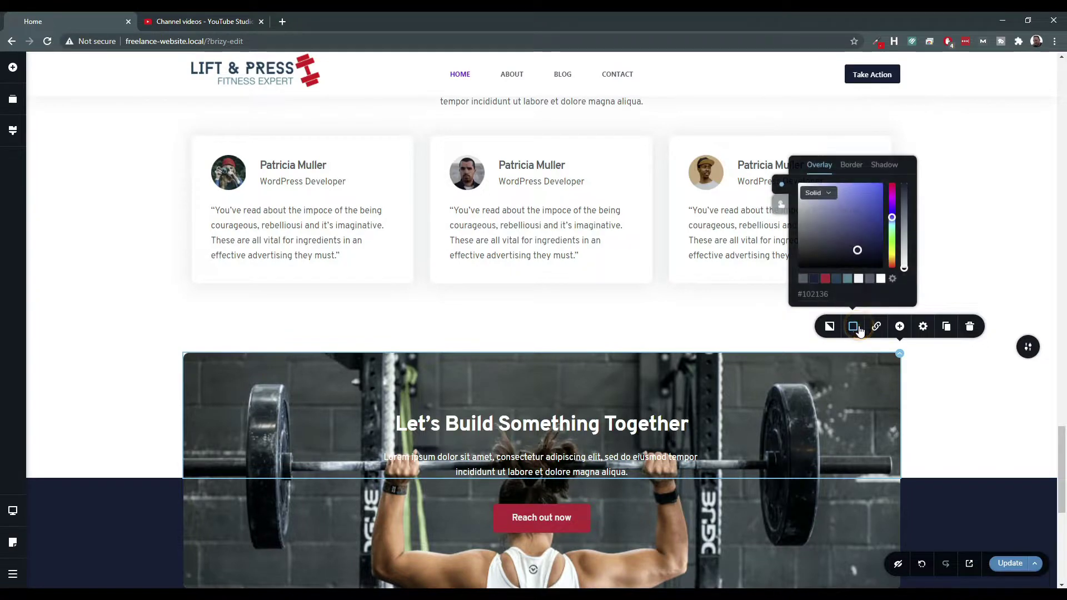
left_click(815, 278)
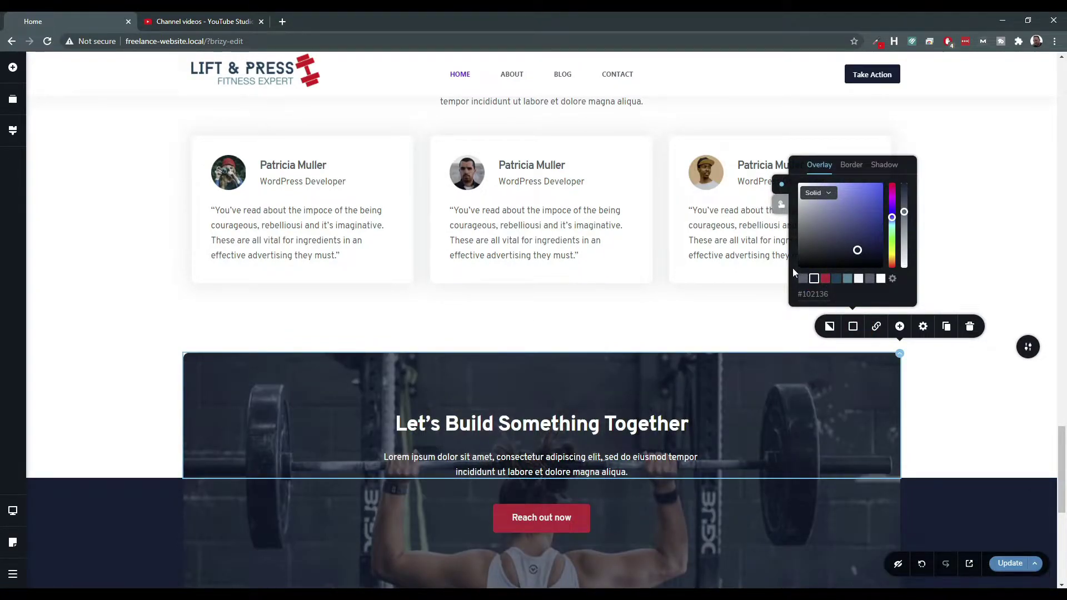
scroll(798, 270, "down", 2)
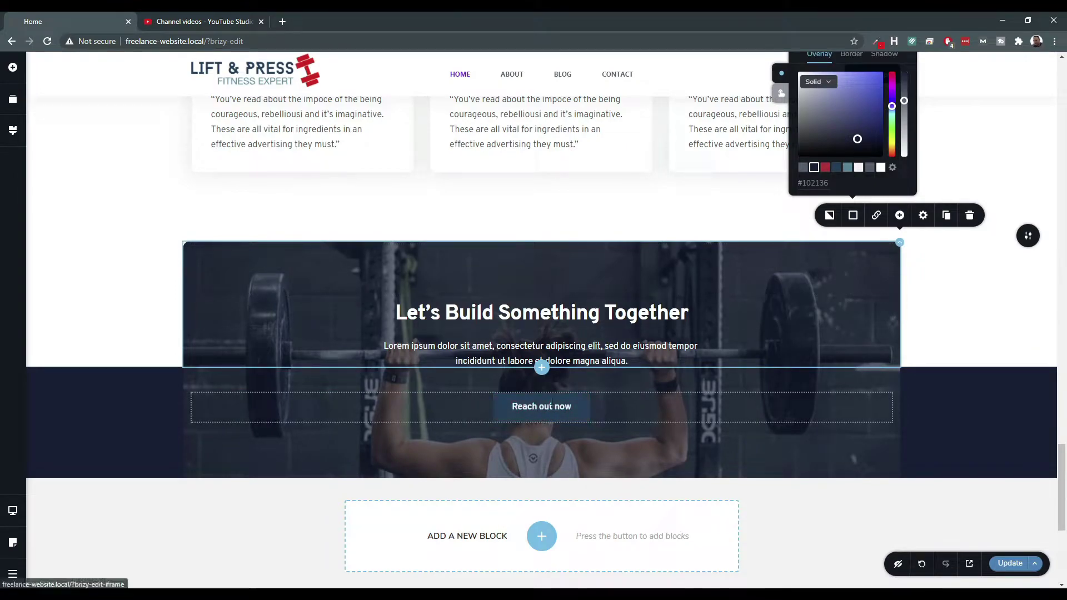
scroll(910, 162, "up", 1)
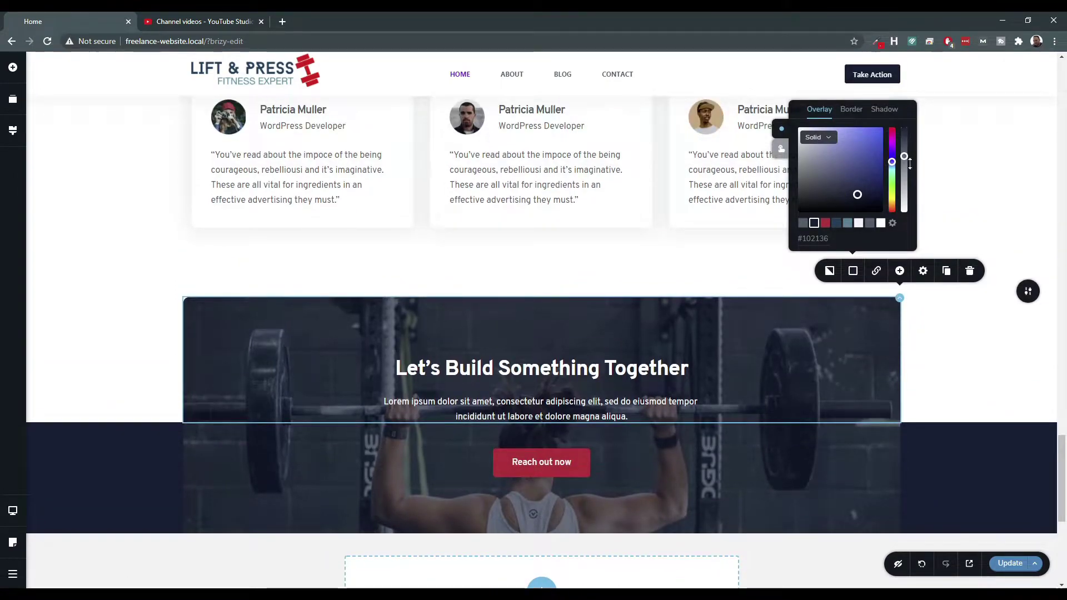
left_click_drag(904, 154, 905, 152)
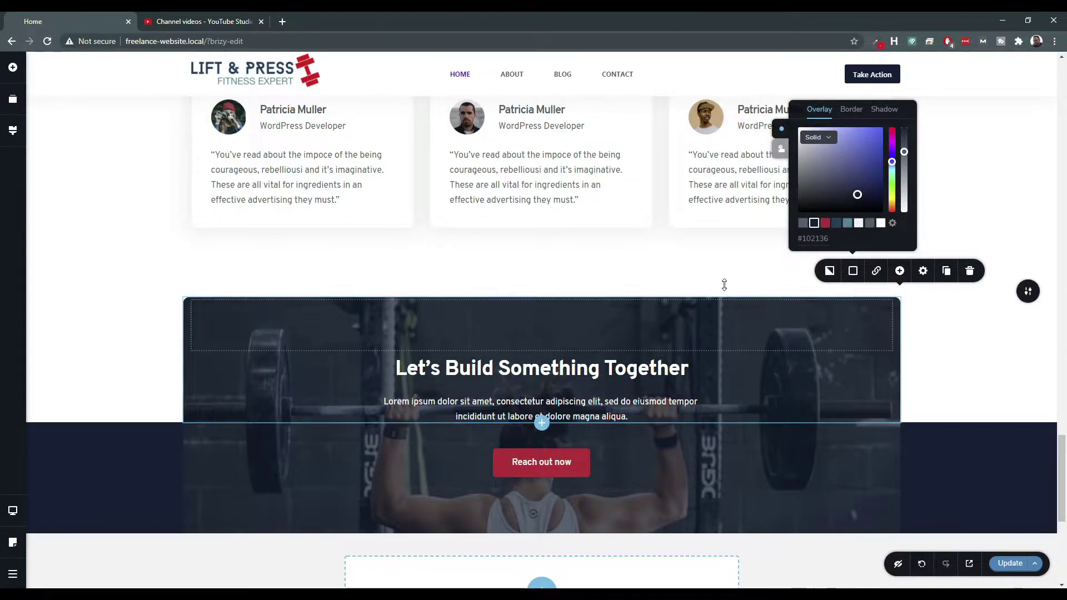
Try red #CC2936 and blue #08415C as the banner's overlay color, and restore navy #102136.
left_click(824, 224)
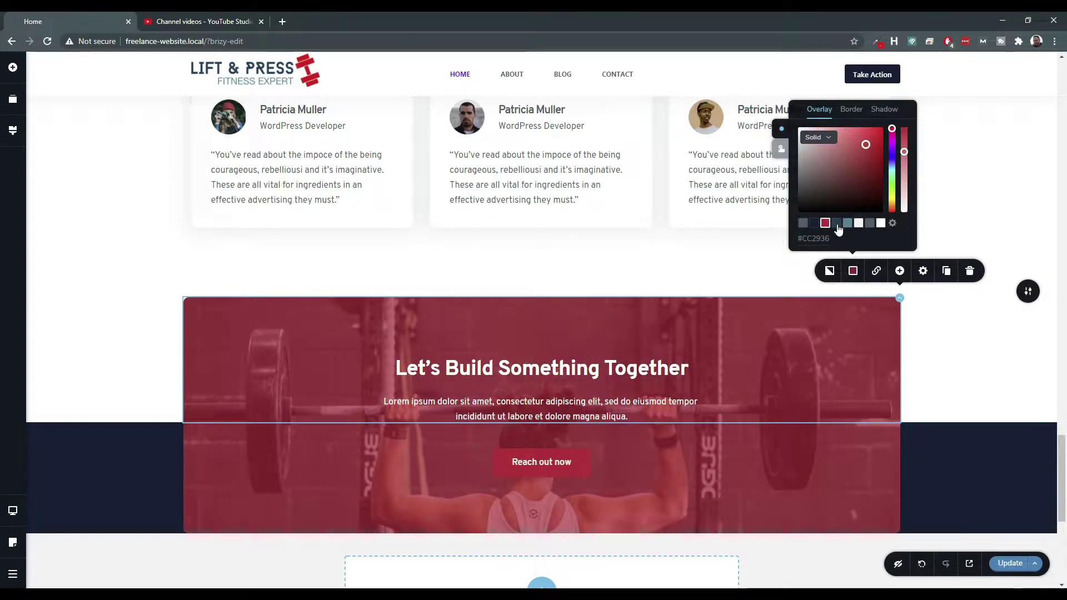
left_click(837, 224)
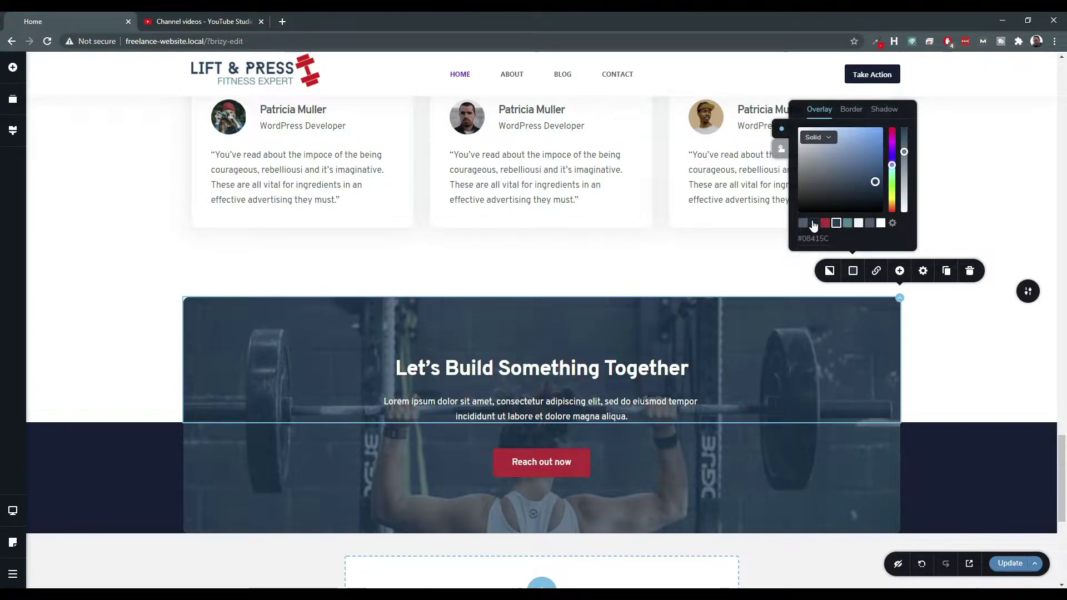
left_click(814, 224)
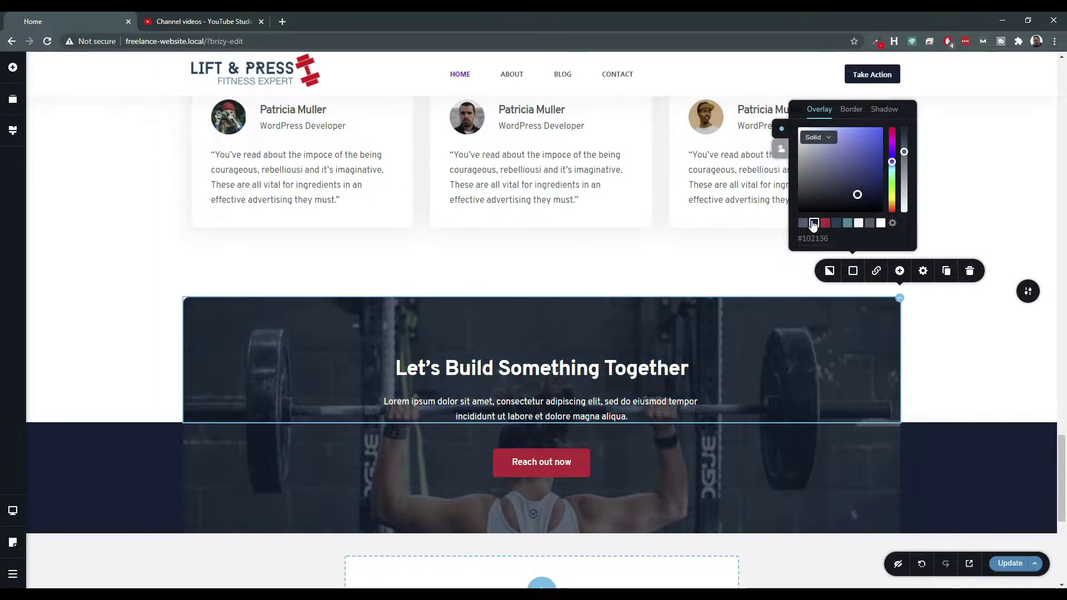
Check the footer against the Let's Build Something Together banner, and inspect the overlay color of the dark block behind the banner.
scroll(643, 247, "down", 5)
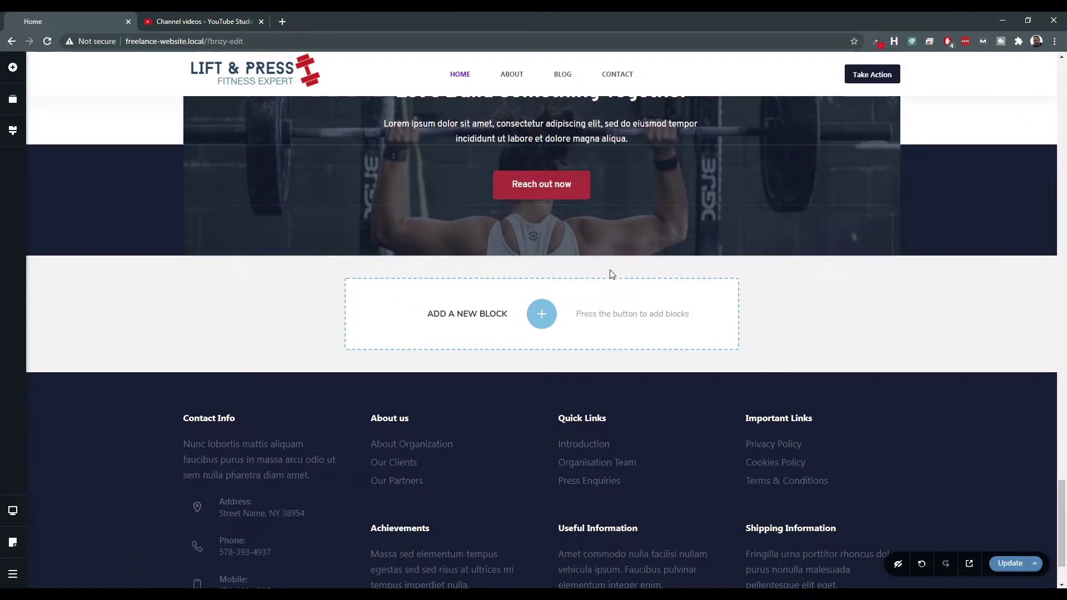
scroll(610, 271, "up", 2)
scroll(792, 374, "down", 4)
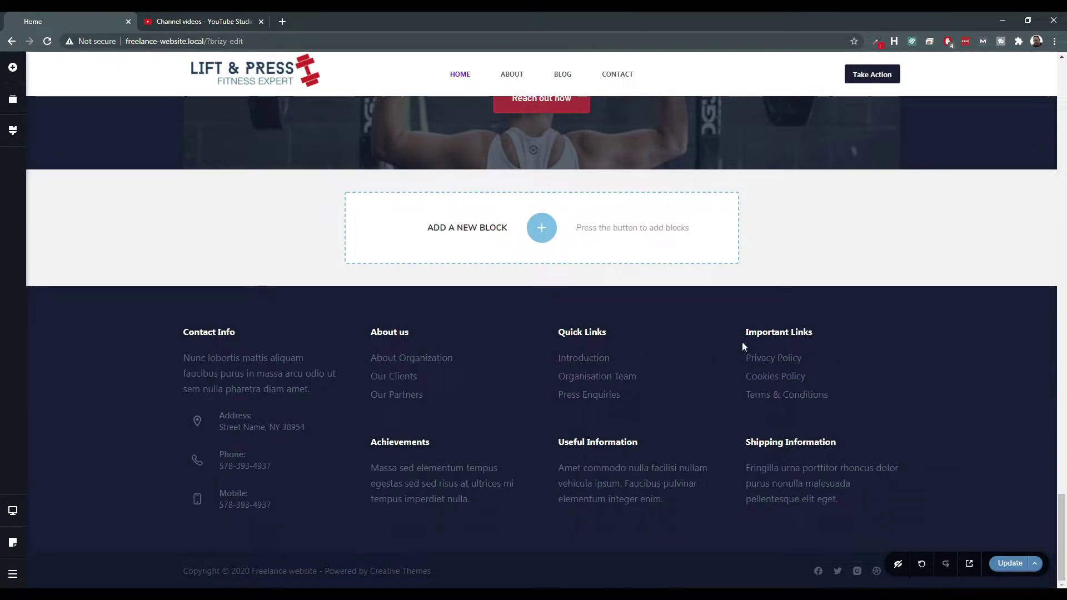
scroll(962, 336, "up", 3)
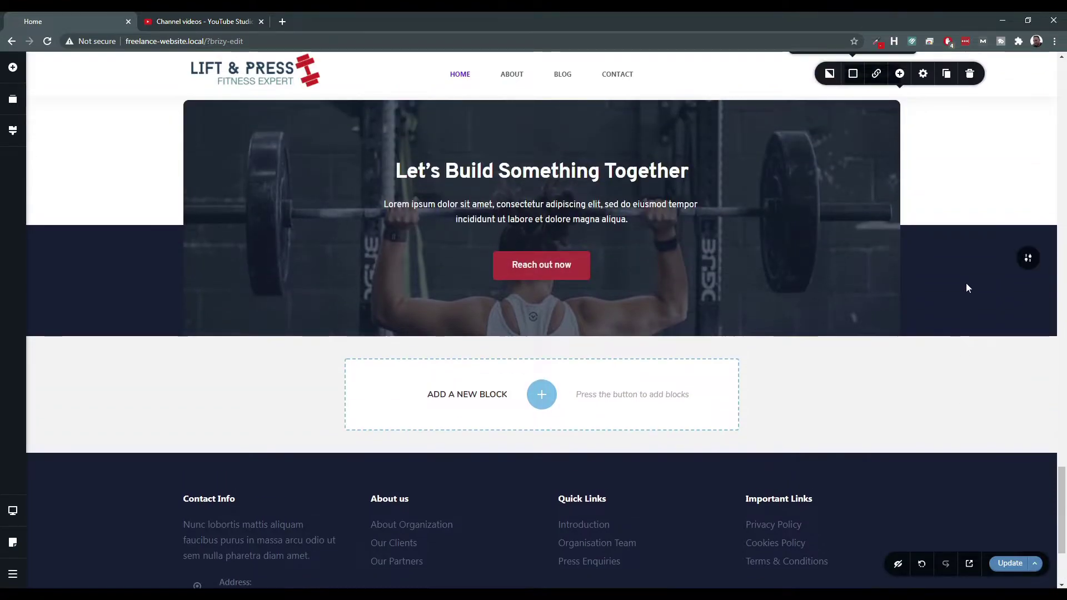
left_click(1026, 257)
left_click(932, 259)
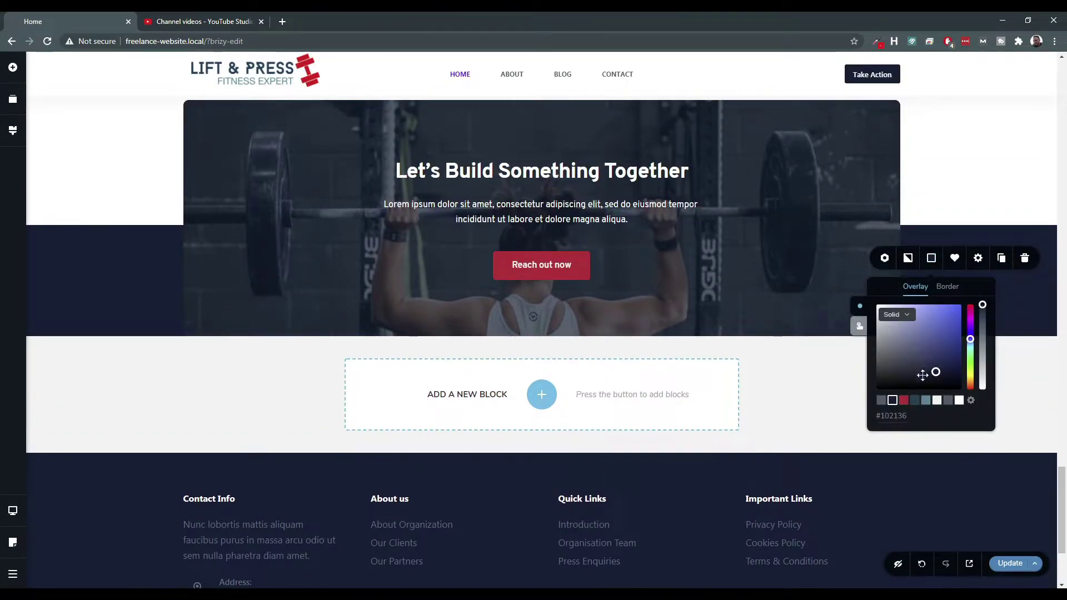
left_click(71, 262)
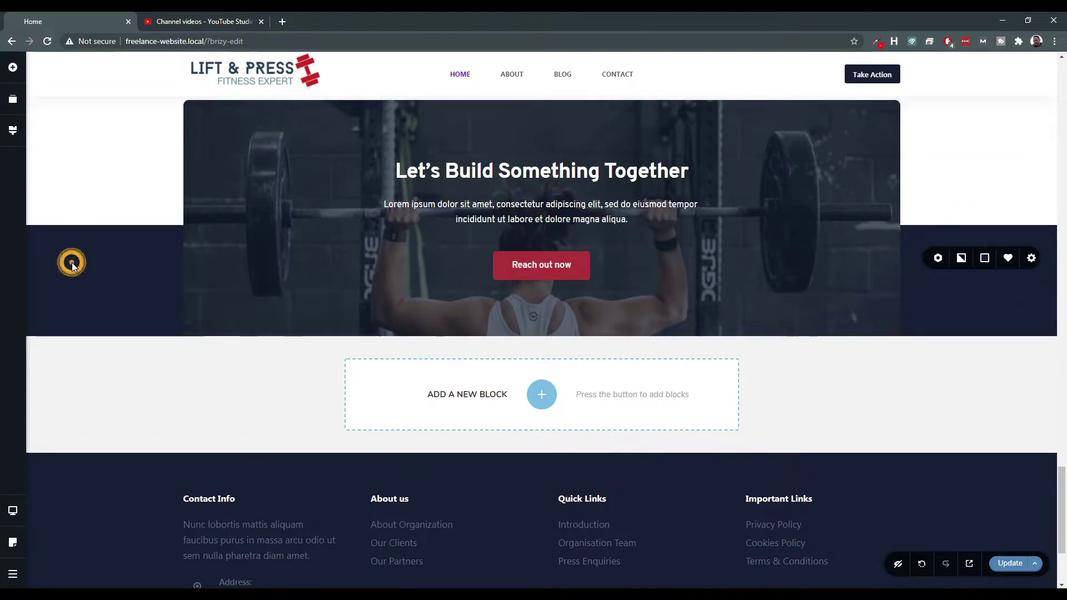
scroll(72, 263, "down", 3)
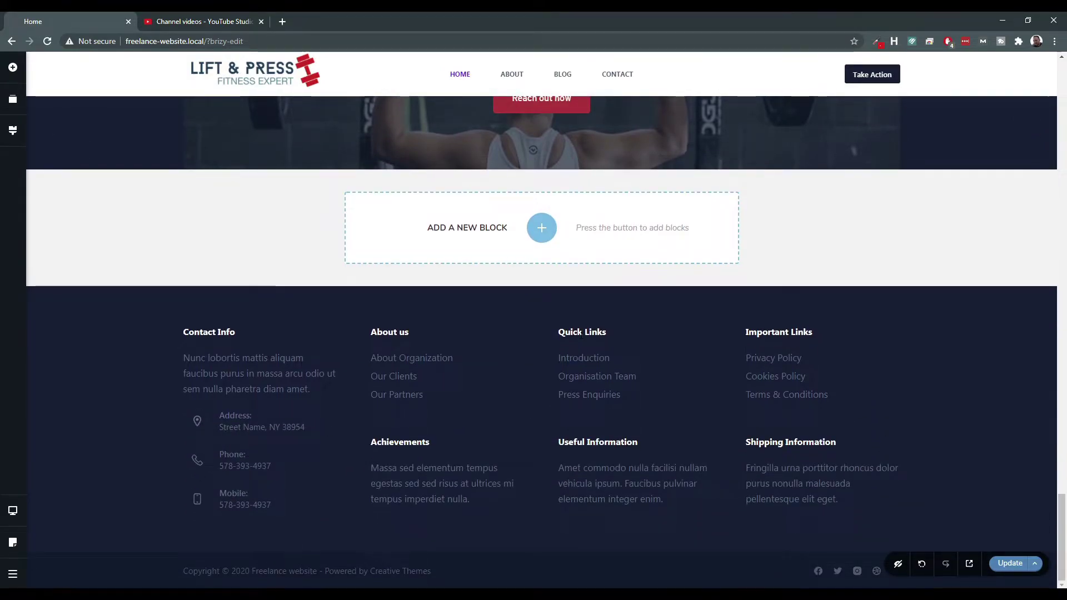
Review the homepage sections from the footer and testimonials up through What we do to the header.
scroll(582, 338, "up", 20)
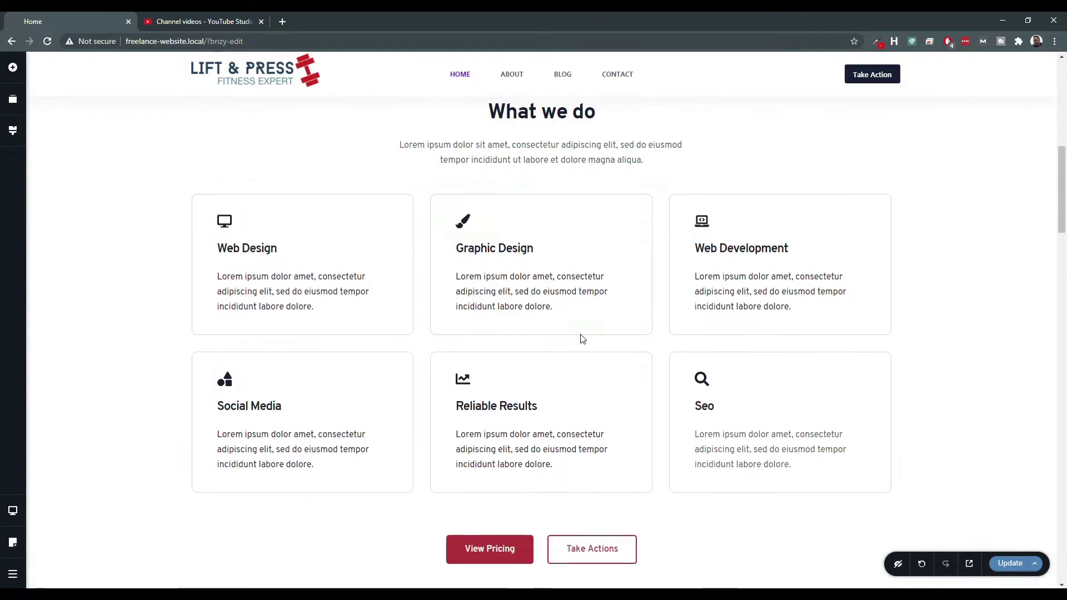
scroll(582, 337, "up", 10)
scroll(581, 335, "down", 13)
scroll(580, 336, "down", 20)
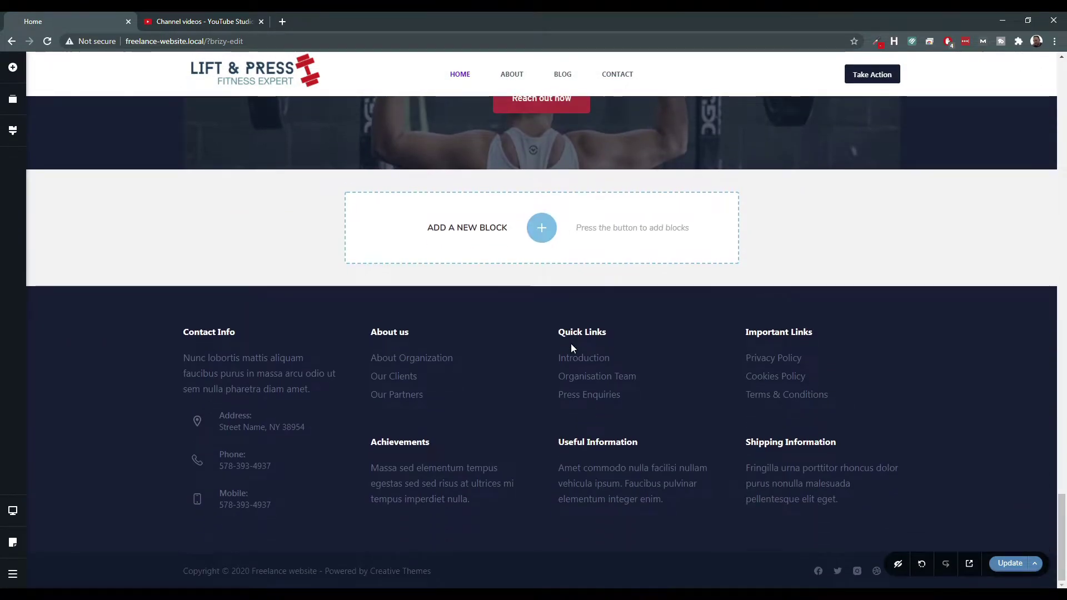
scroll(551, 351, "up", 7)
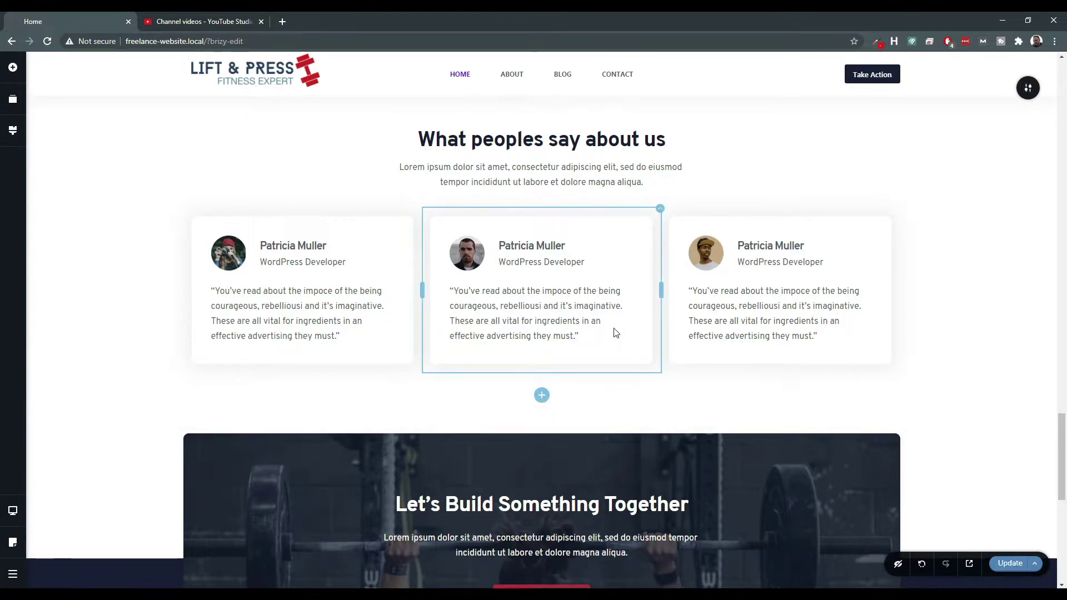
scroll(621, 334, "up", 15)
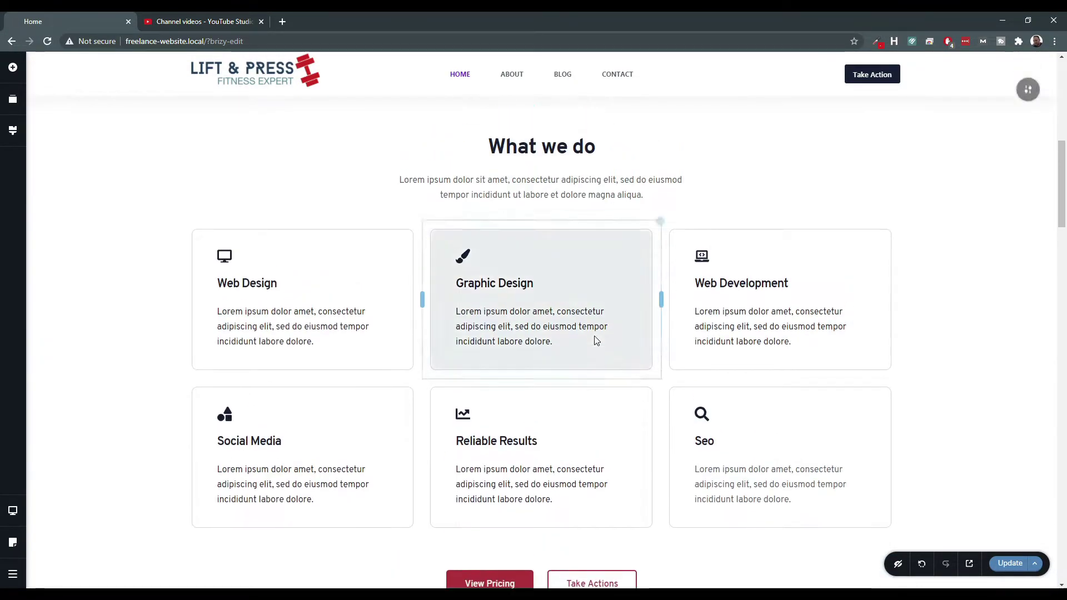
scroll(599, 328, "up", 8)
Go to the About page, look through its sections, and open it for editing in Brizy.
left_click(512, 81)
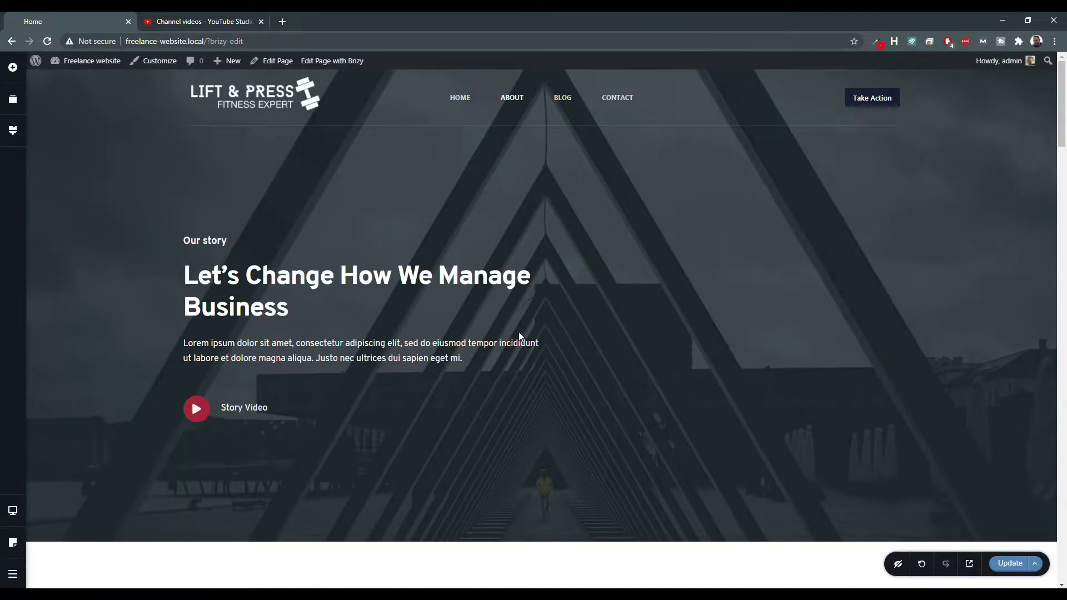
scroll(497, 355, "down", 10)
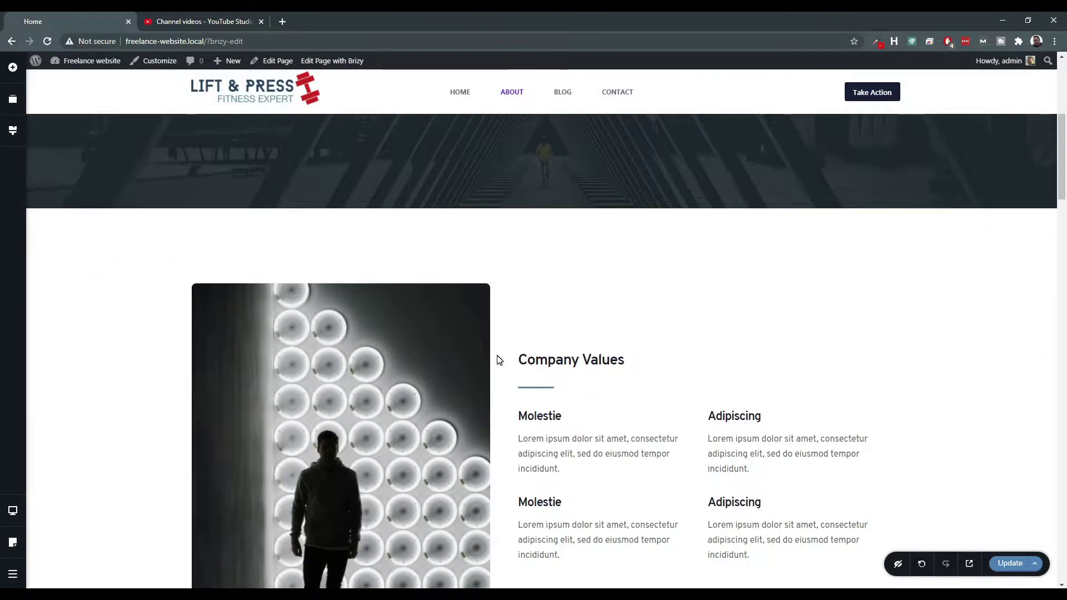
scroll(496, 361, "down", 14)
scroll(497, 360, "up", 15)
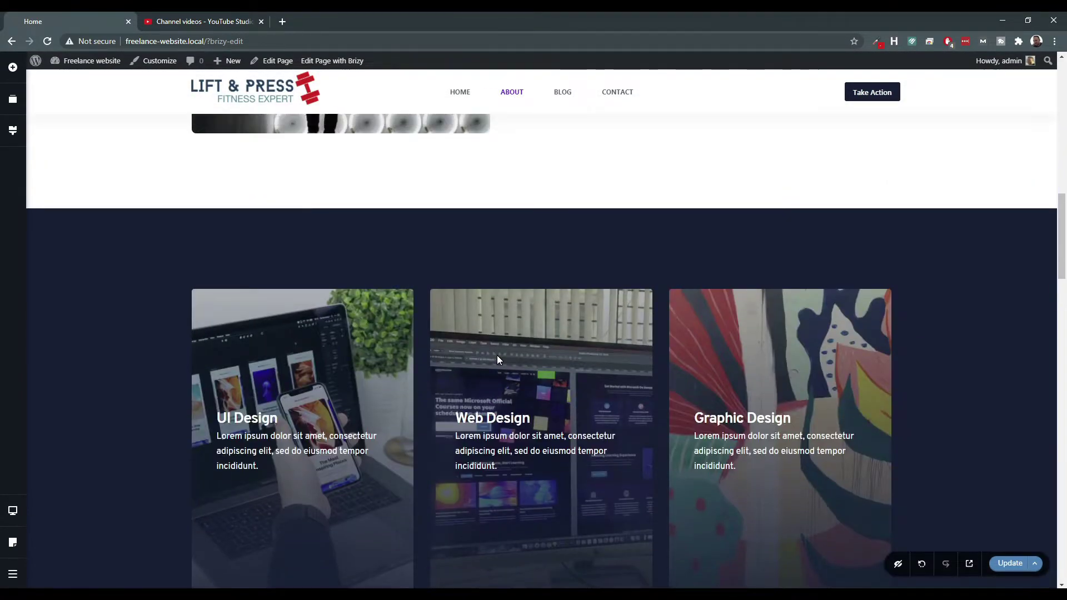
scroll(499, 360, "up", 10)
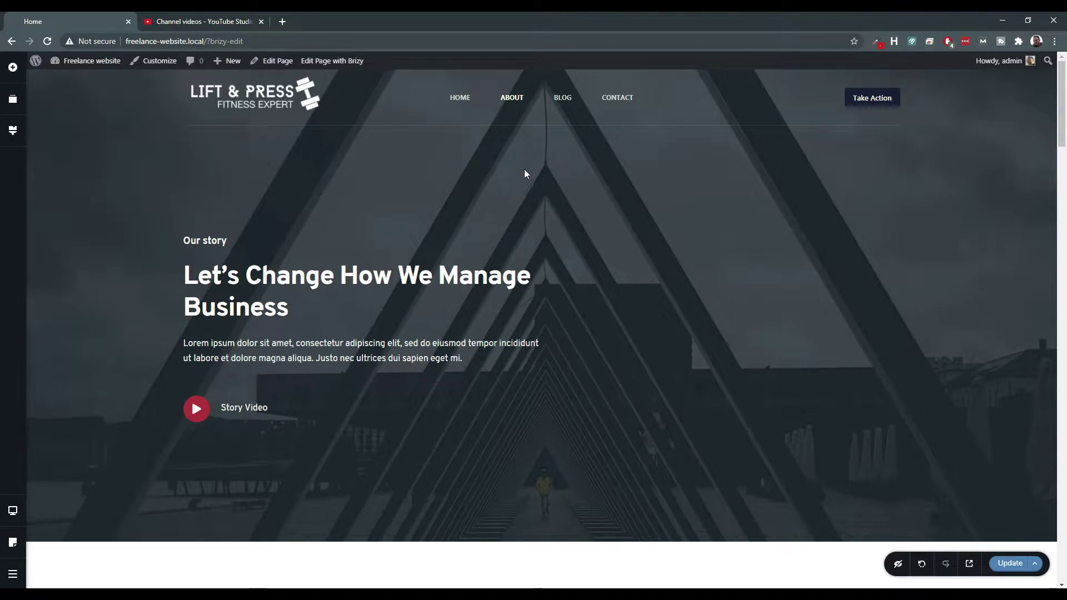
scroll(343, 296, "down", 10)
scroll(344, 286, "up", 10)
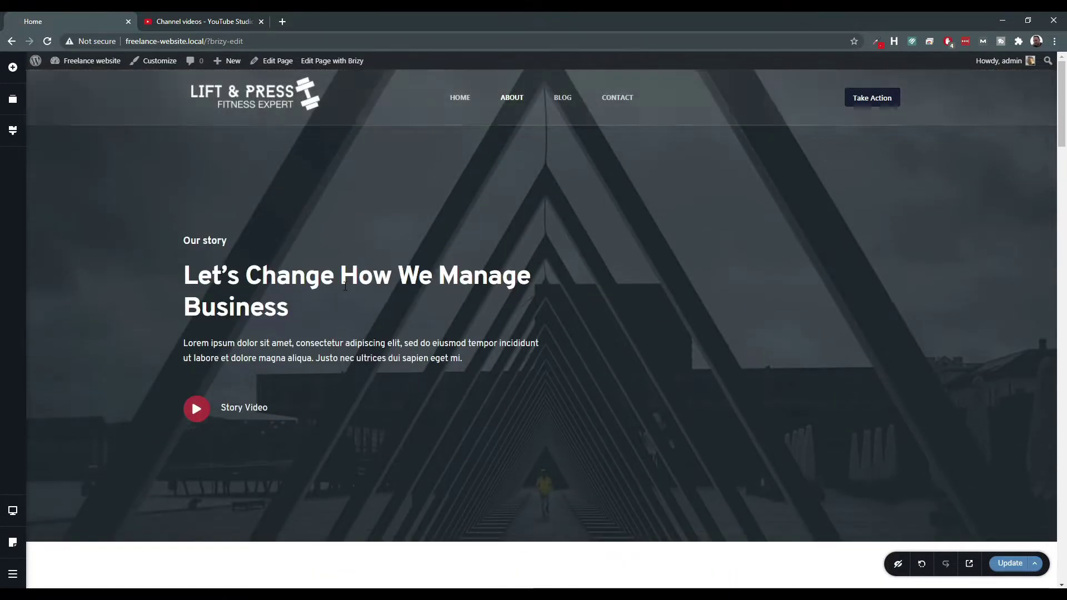
left_click(337, 62)
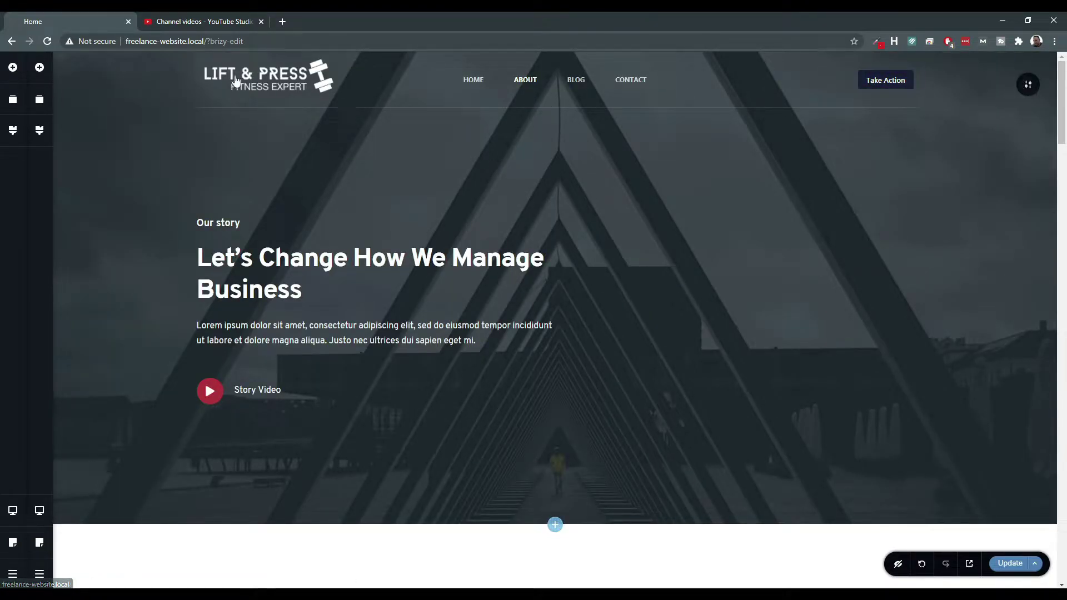
Replace the Let's Change How We Manage Business banner's background with the media library photo of a man holding maroon kettlebells.
left_click(1028, 85)
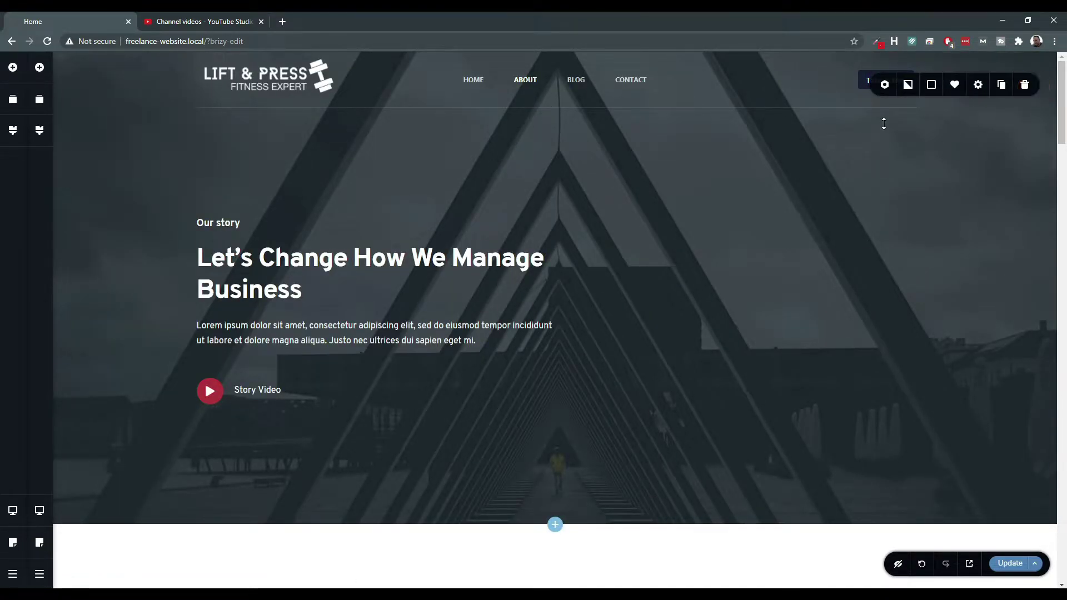
left_click(908, 88)
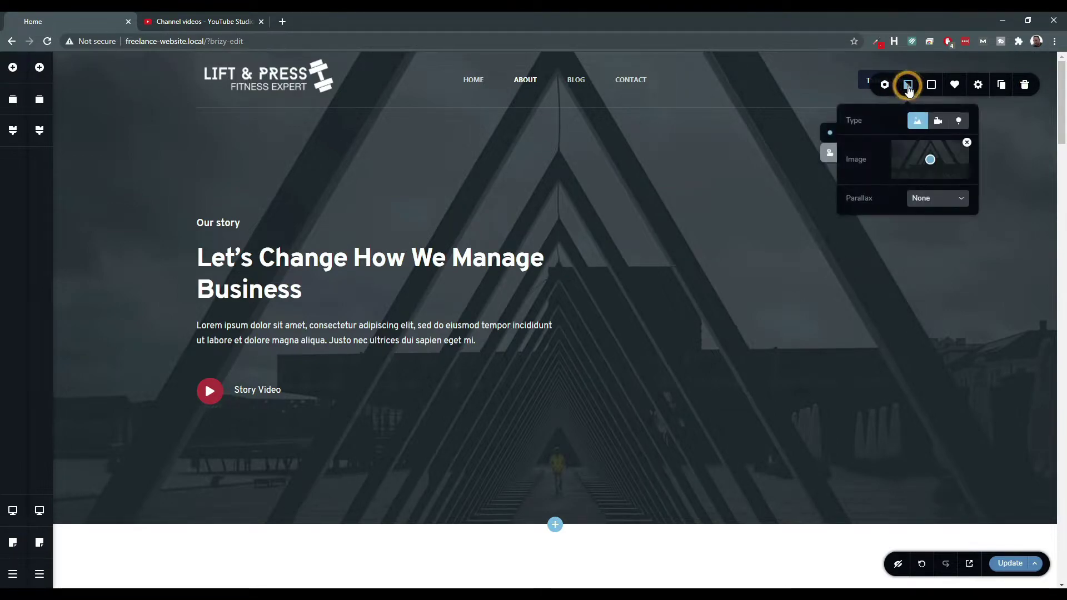
left_click(968, 144)
left_click(912, 164)
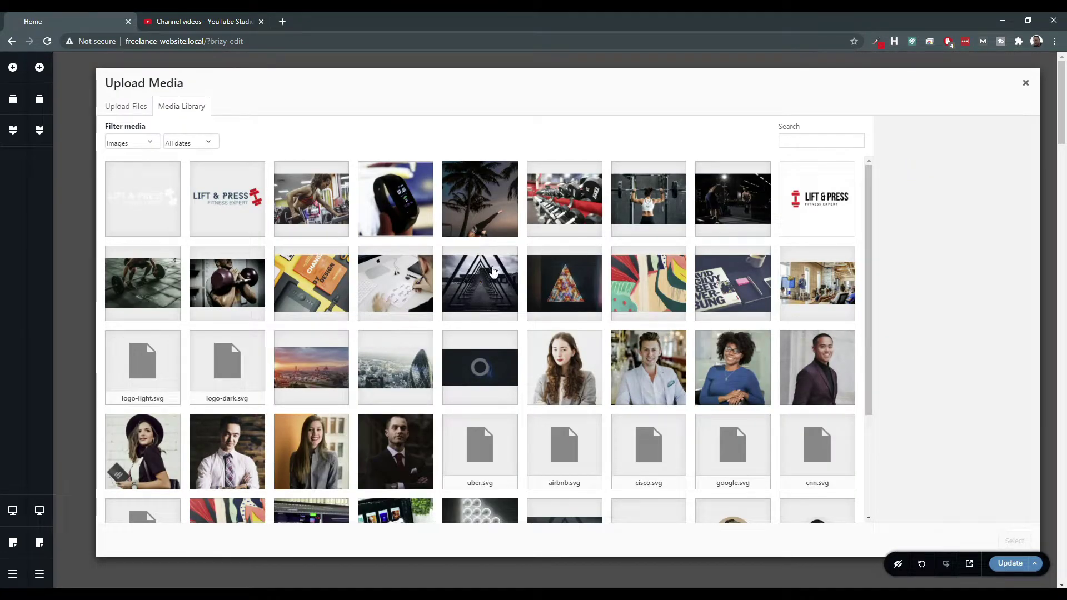
left_click(567, 200)
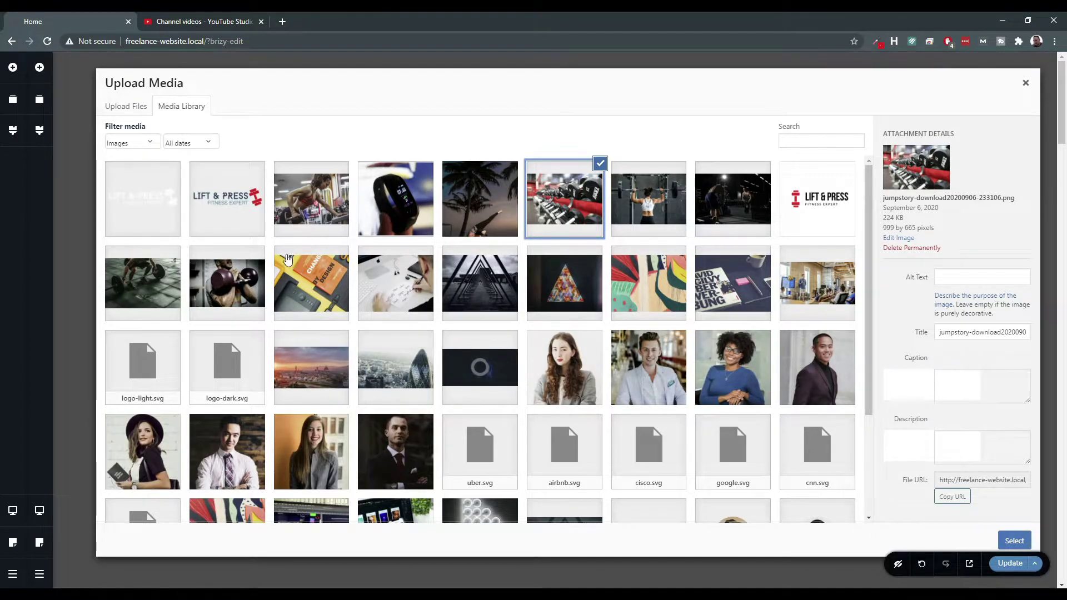
left_click(234, 278)
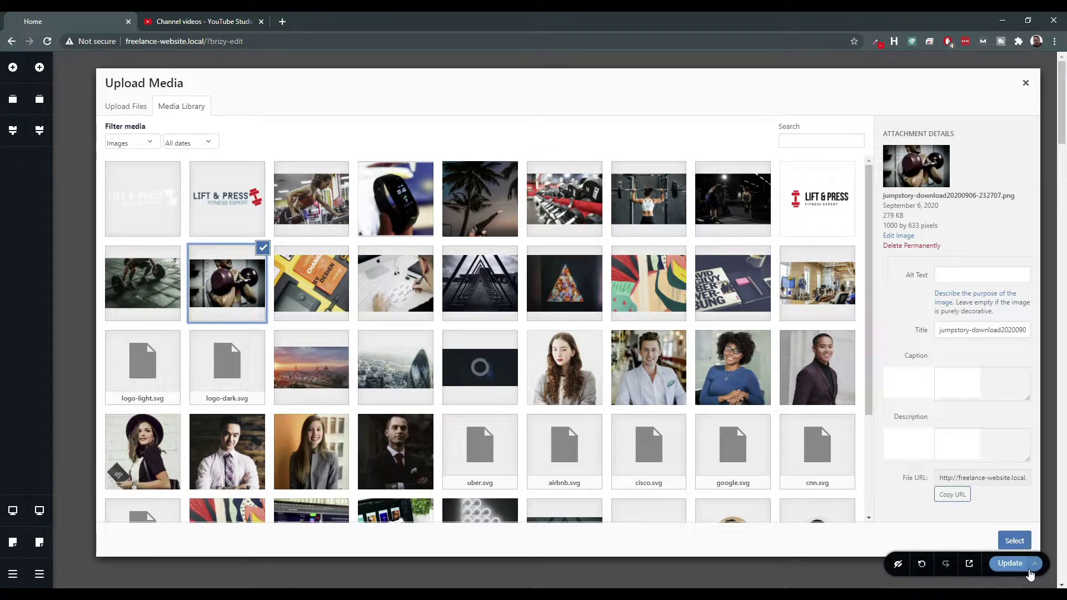
left_click(1013, 541)
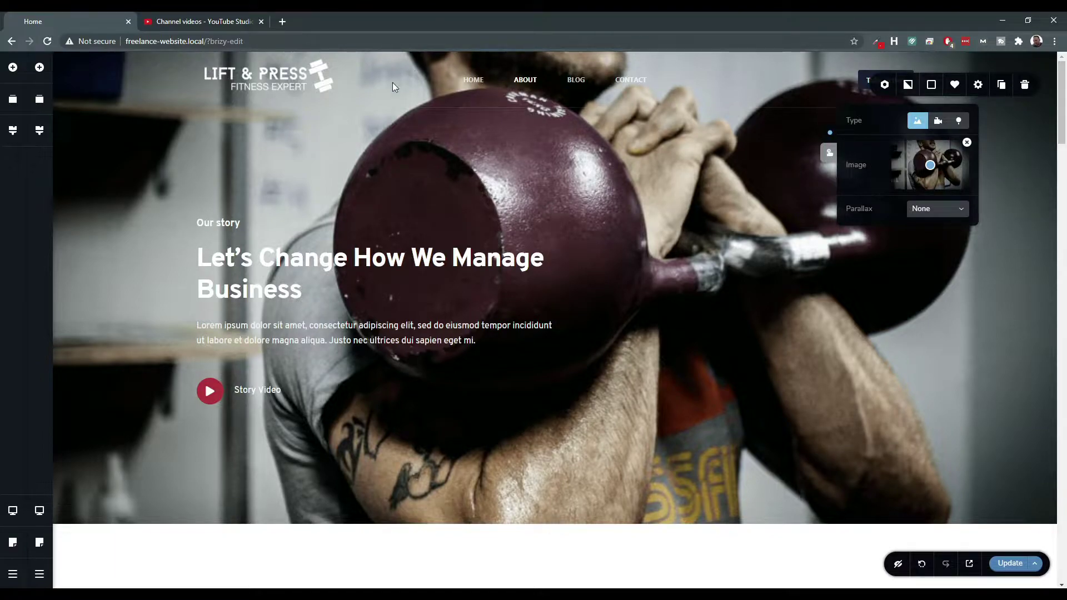
Give the Let's Change How We Manage Business banner a higher-opacity overlay, trying navy #102136 and settling on blue #08415C.
scroll(376, 141, "down", 4)
scroll(491, 189, "up", 4)
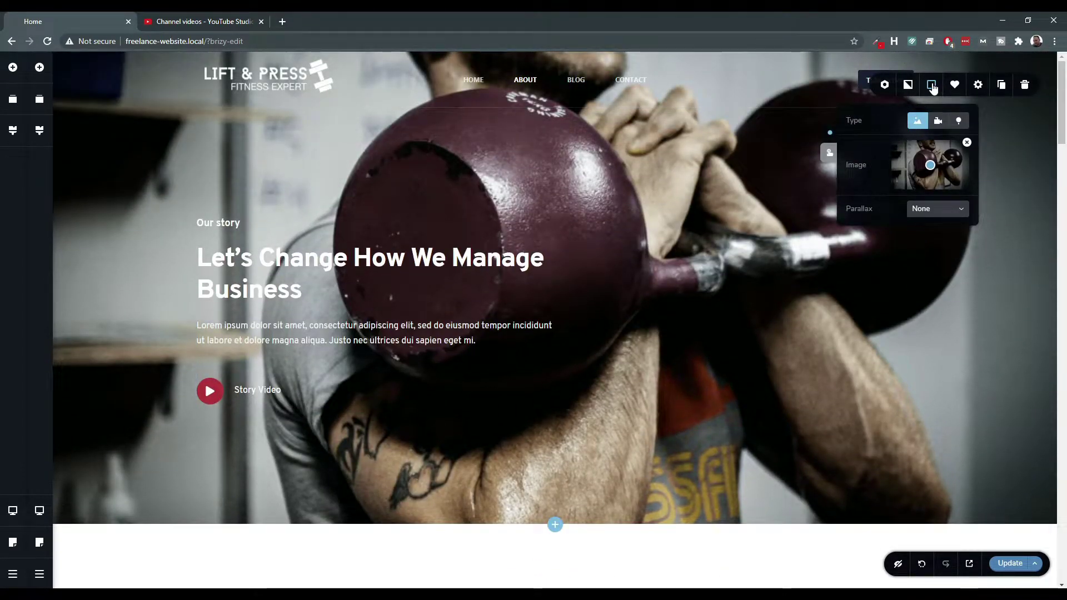
left_click(932, 85)
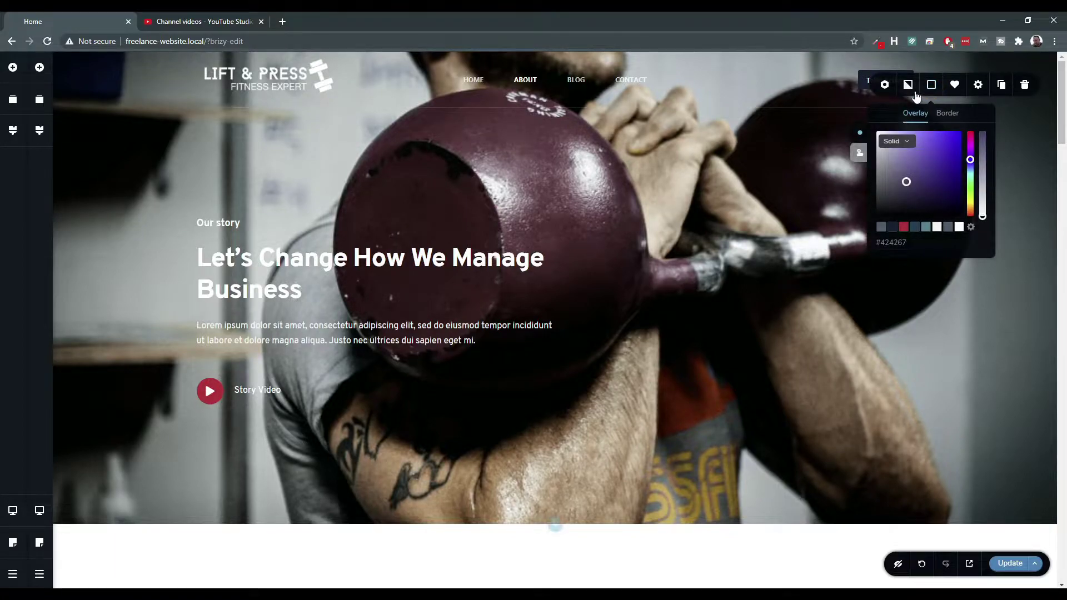
left_click(909, 84)
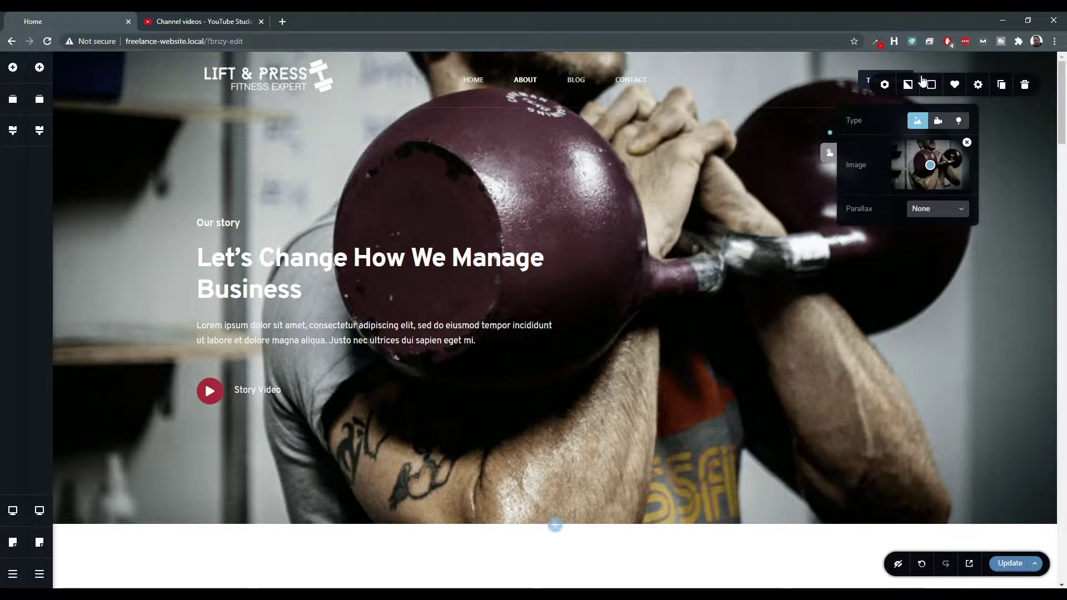
left_click(932, 84)
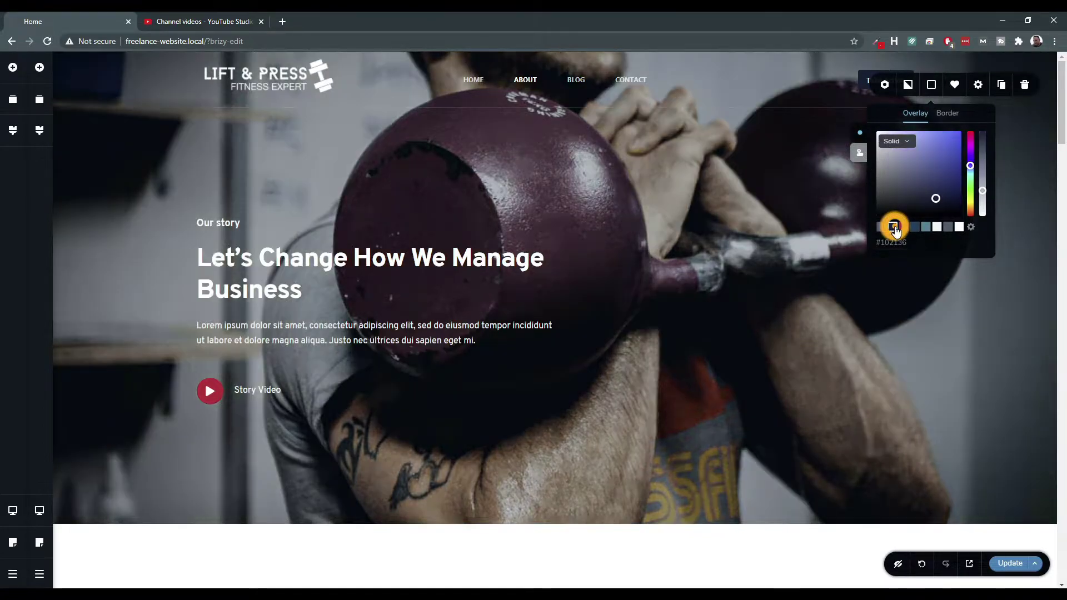
left_click(892, 228)
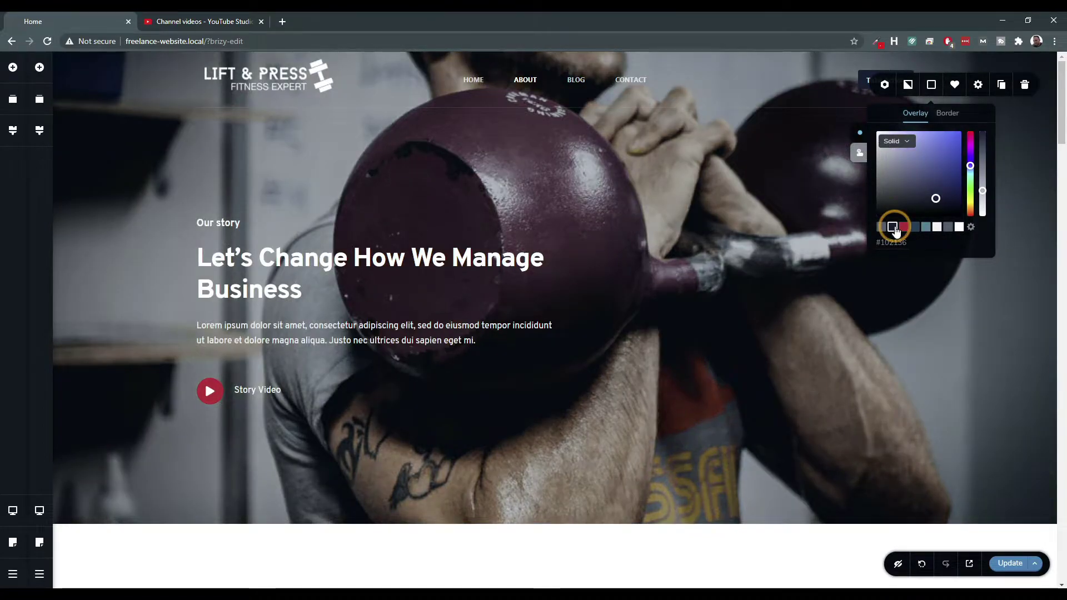
left_click_drag(982, 191, 984, 152)
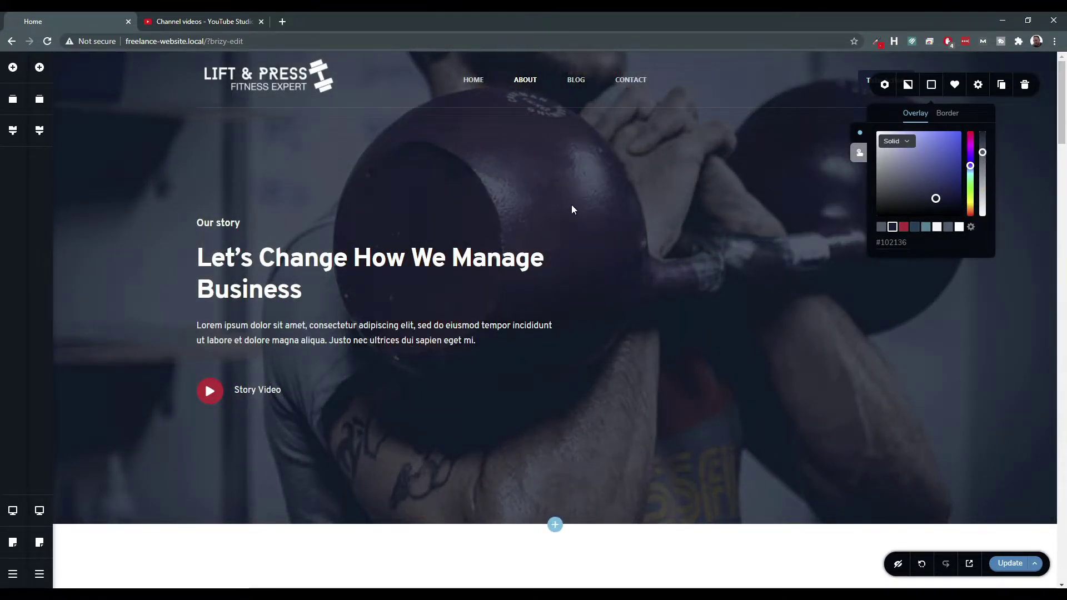
scroll(567, 208, "down", 8)
left_click(915, 227)
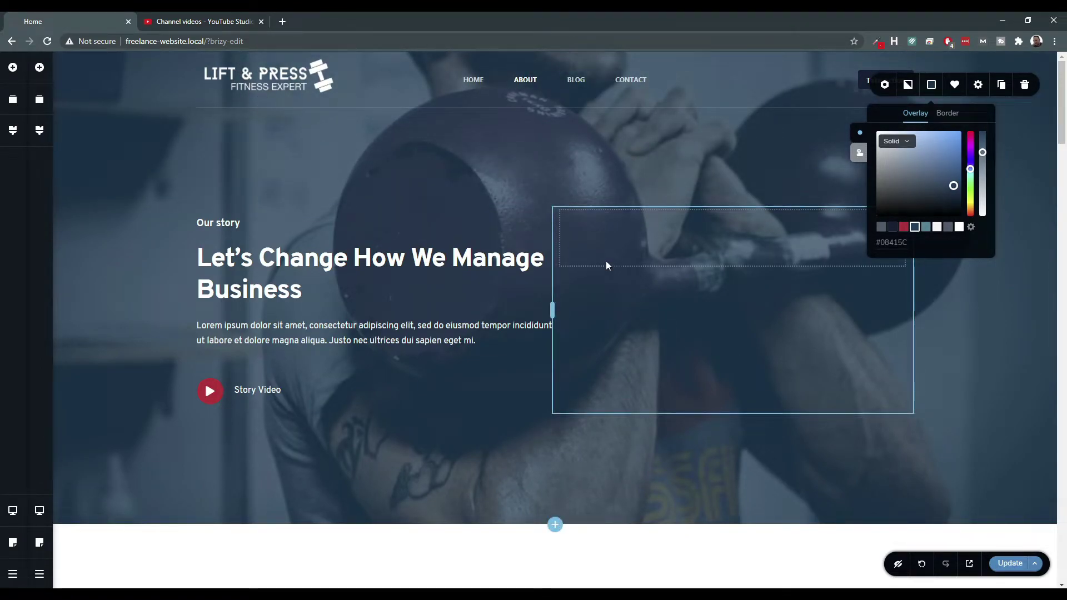
Try navy #102136 as the Story Video play icon's hover color, and set its hover background to navy #102136.
left_click(208, 395)
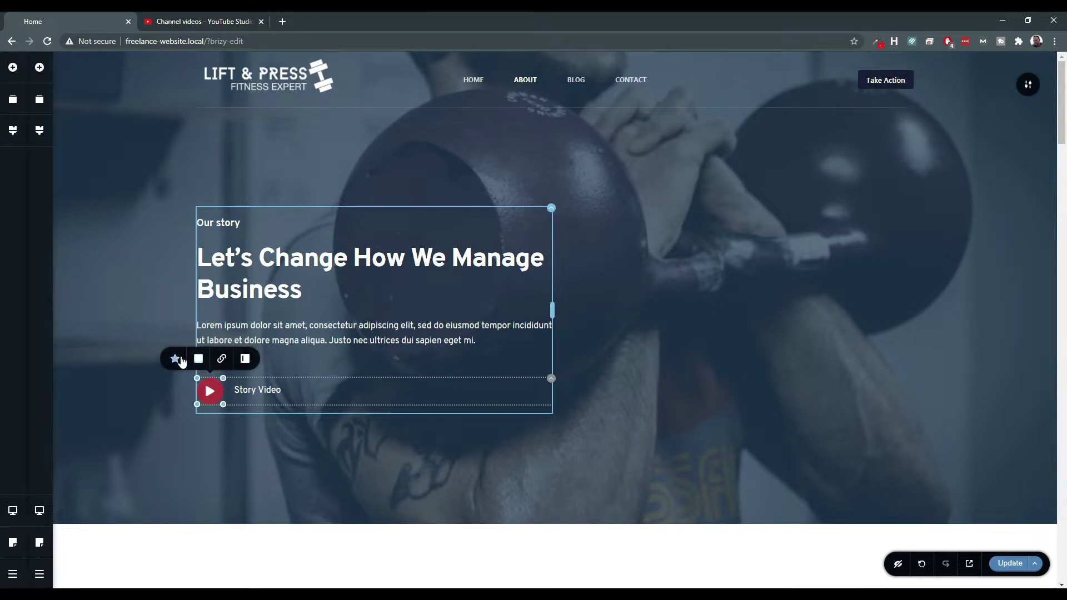
left_click(198, 359)
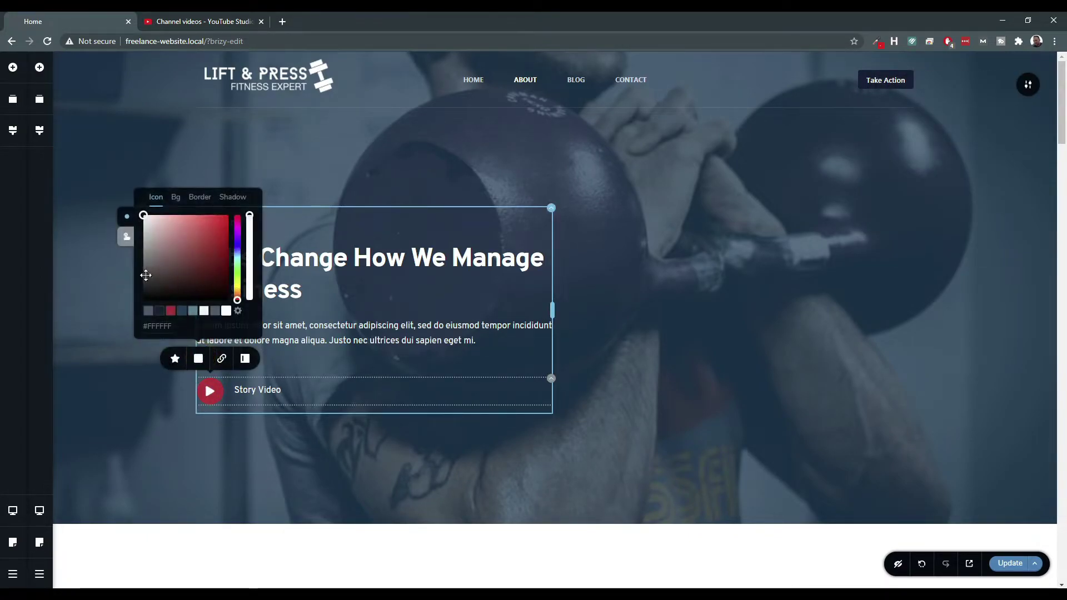
left_click(160, 312)
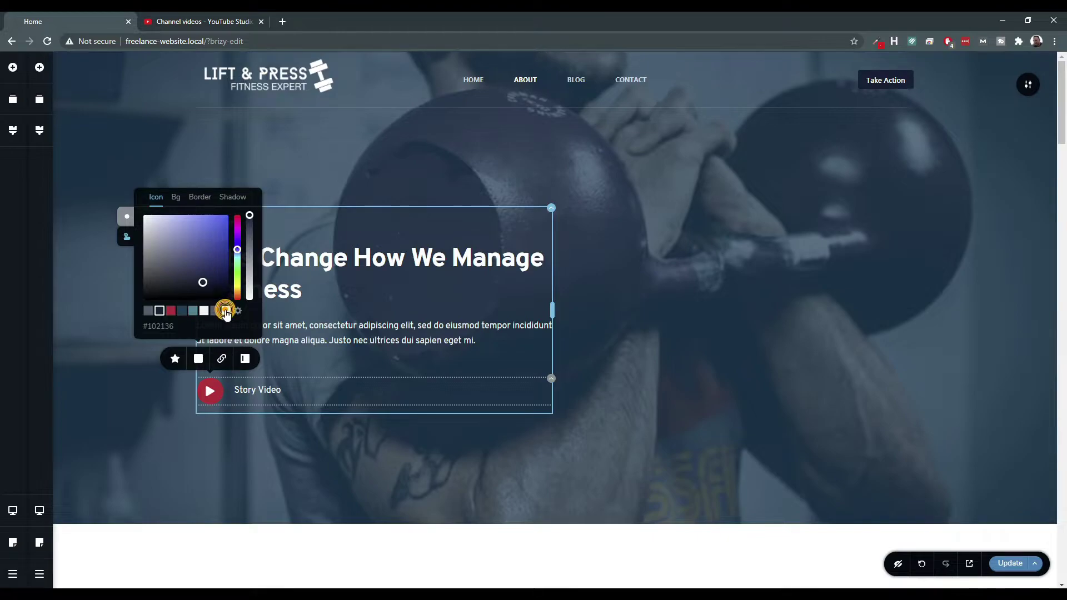
left_click(175, 197)
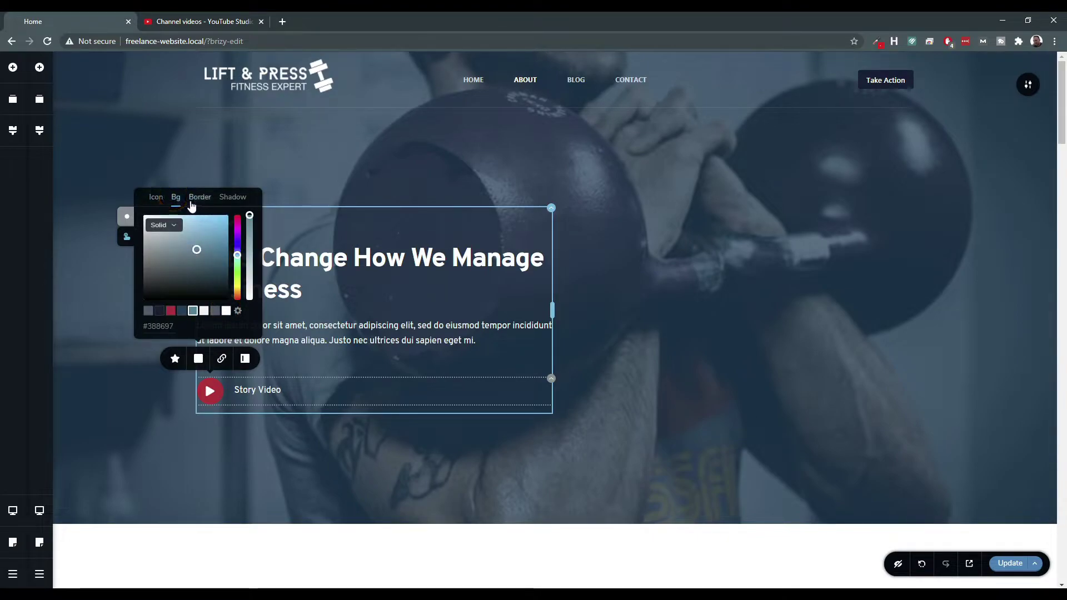
left_click(161, 313)
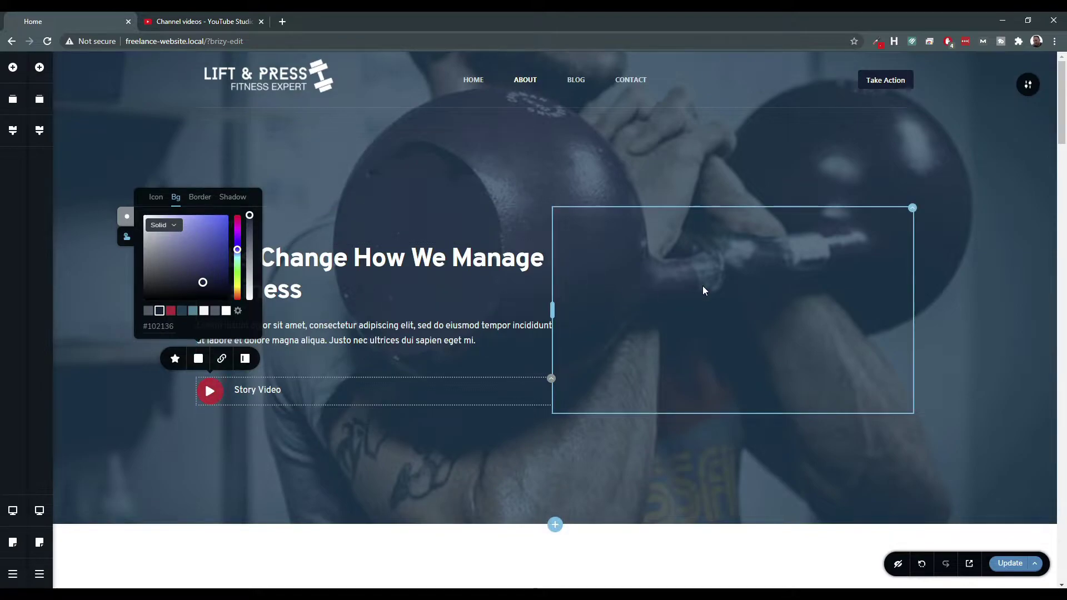
Replace the image beside the Company Values text with the media library photo of a black fitness tracker watch.
scroll(615, 424, "down", 6)
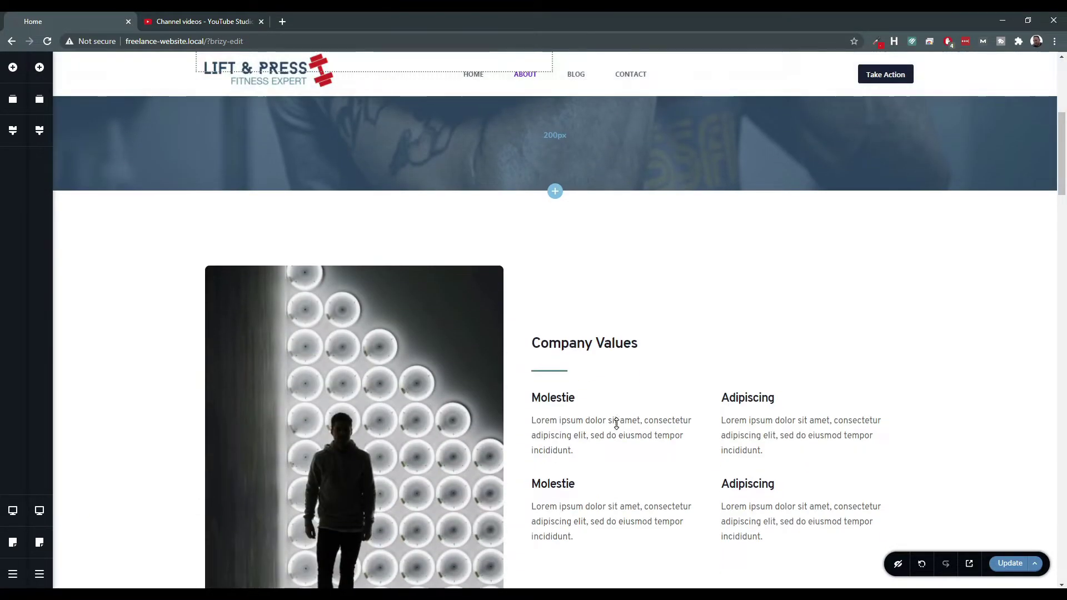
scroll(619, 428, "down", 3)
scroll(405, 282, "up", 2)
left_click(445, 256)
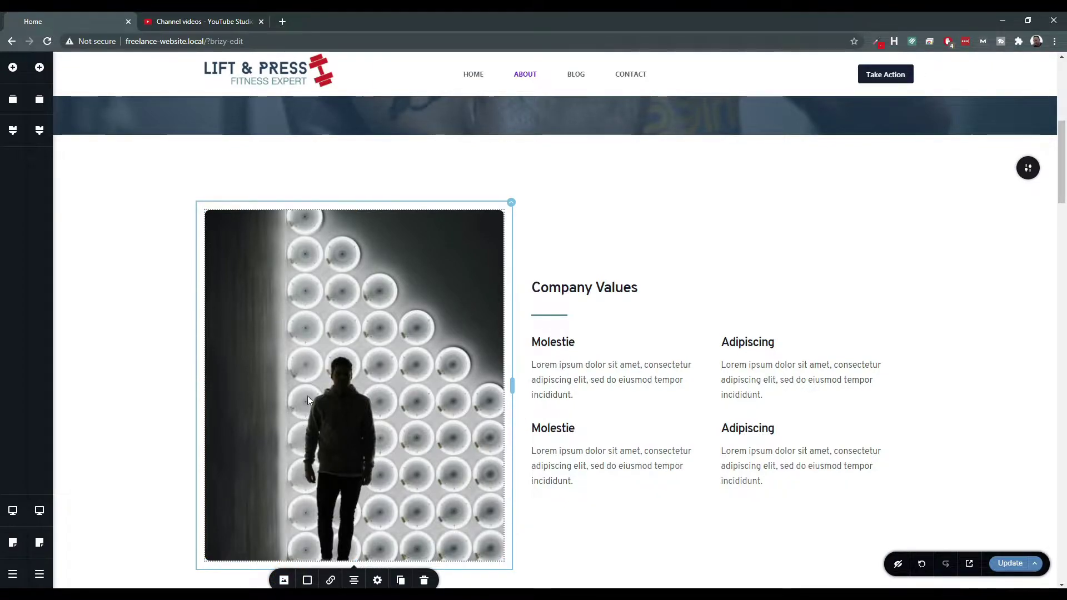
scroll(289, 581, "down", 3)
left_click(285, 417)
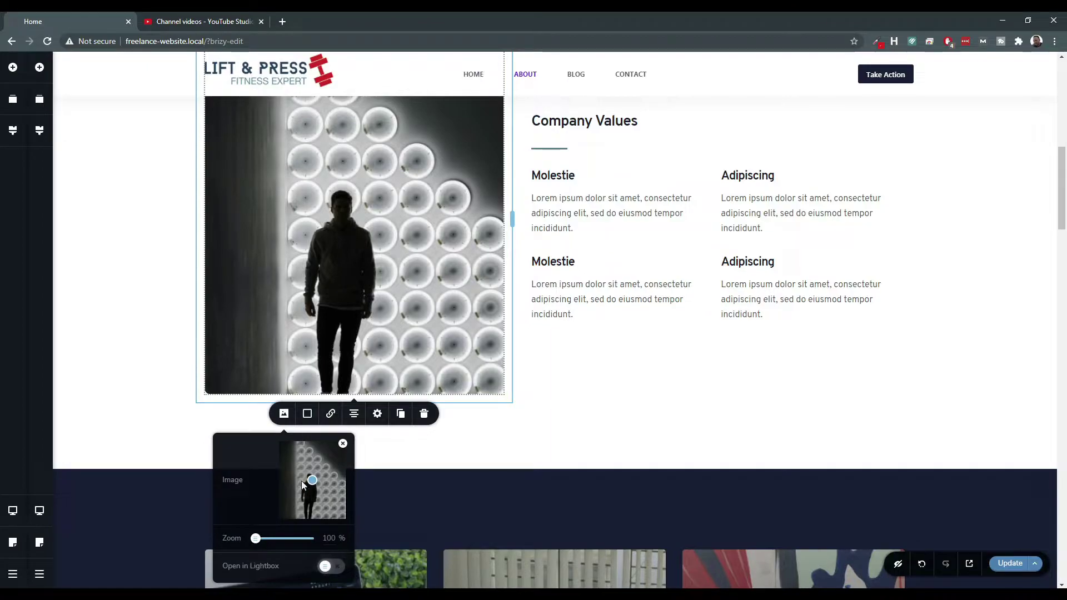
left_click(343, 444)
left_click(298, 459)
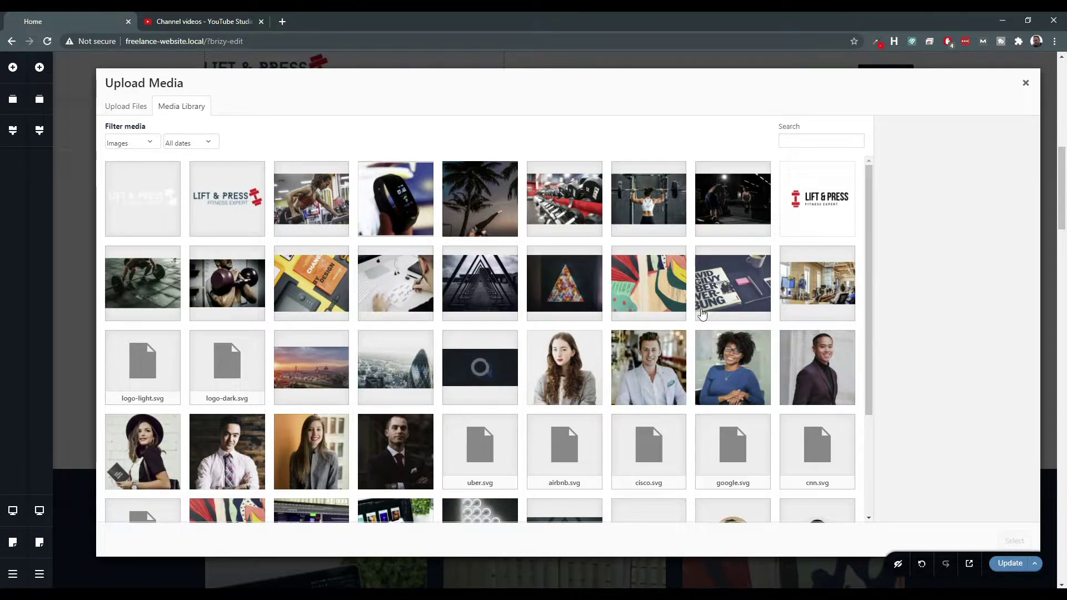
scroll(786, 345, "down", 5)
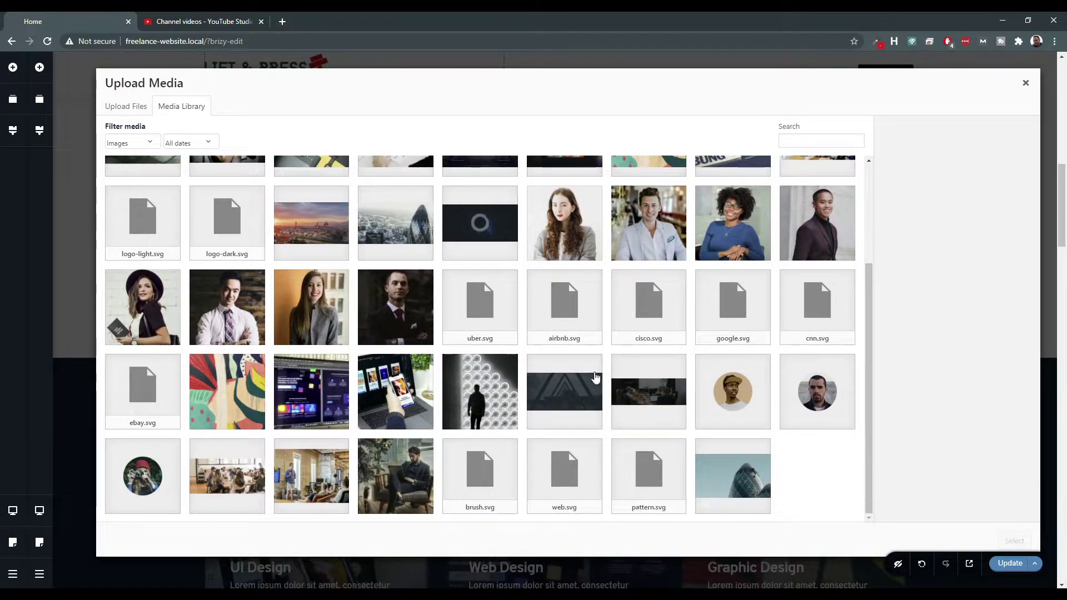
scroll(601, 388, "up", 3)
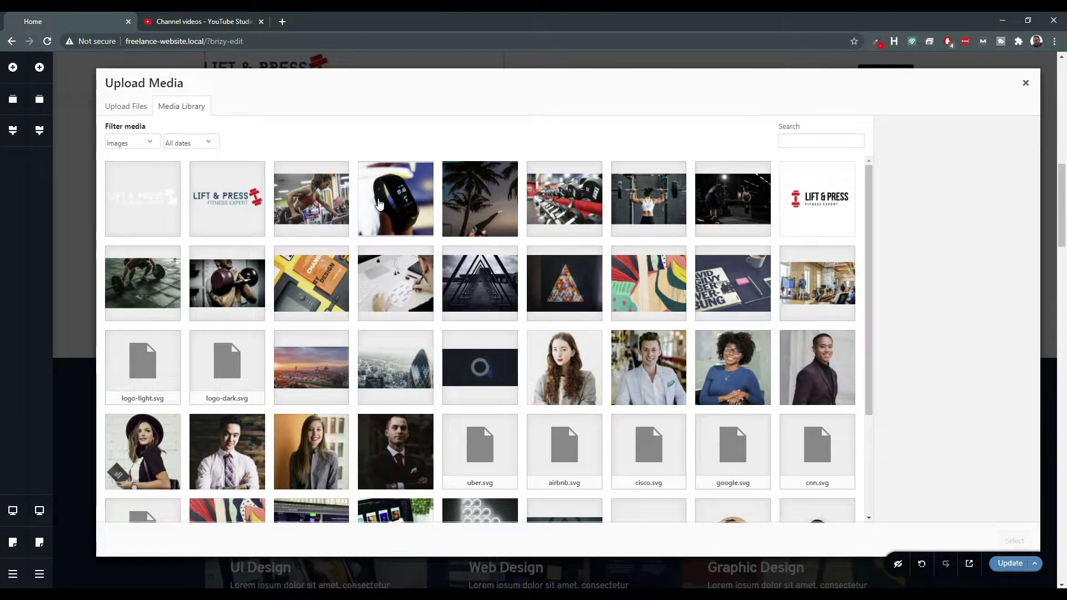
left_click(369, 203)
left_click(1014, 541)
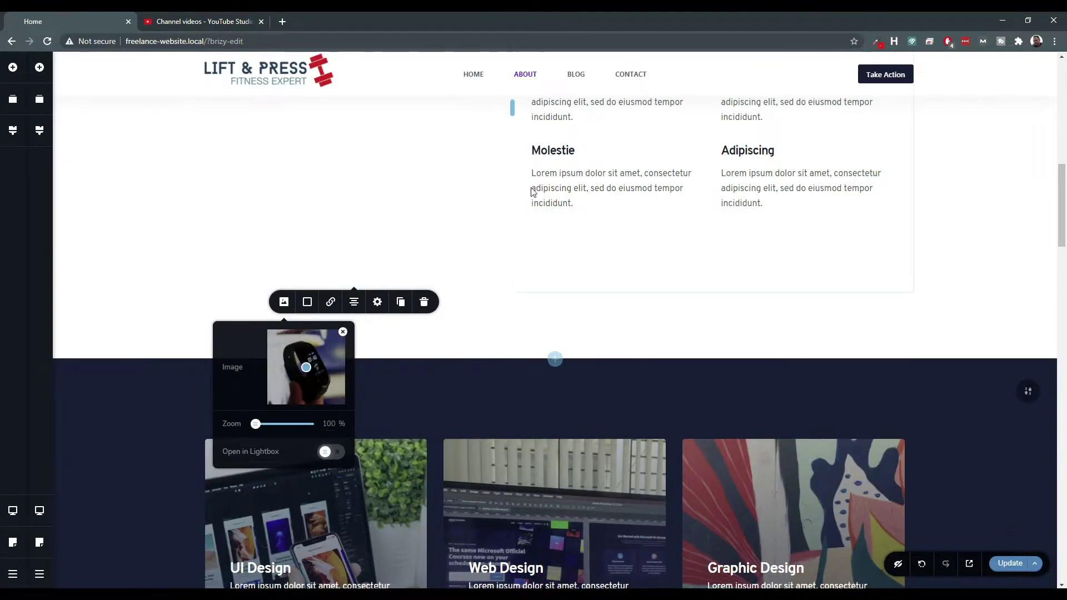
Review the About page's sections, from the Let's Change How We Manage Business banner to the Let's Build Something Together call to action.
scroll(415, 234, "up", 5)
scroll(415, 233, "down", 1)
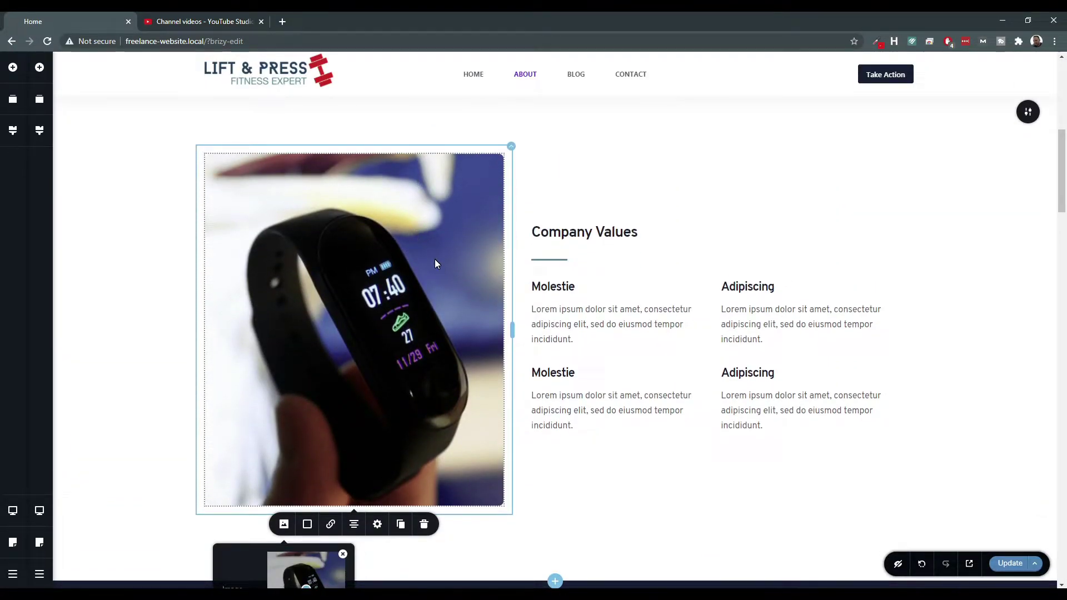
scroll(461, 219, "down", 2)
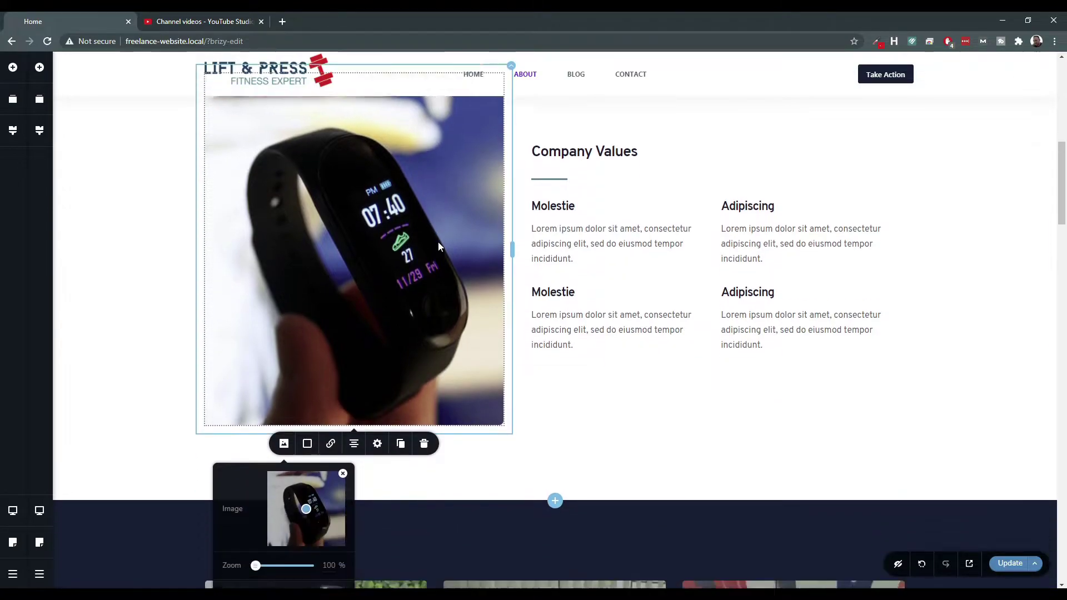
scroll(442, 258, "up", 10)
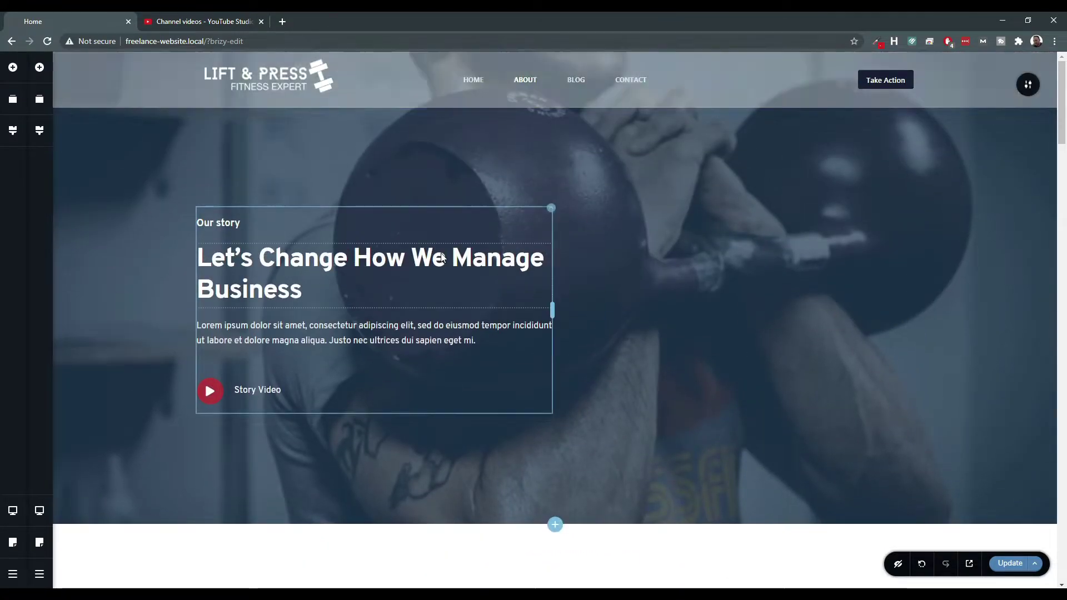
scroll(442, 258, "down", 11)
scroll(438, 261, "down", 6)
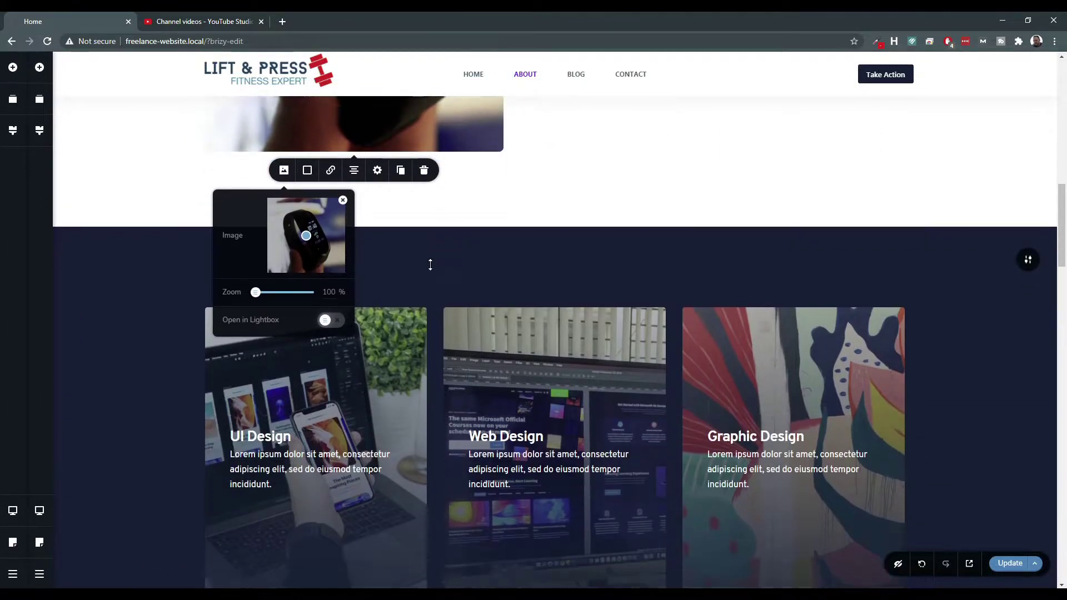
scroll(510, 214, "down", 4)
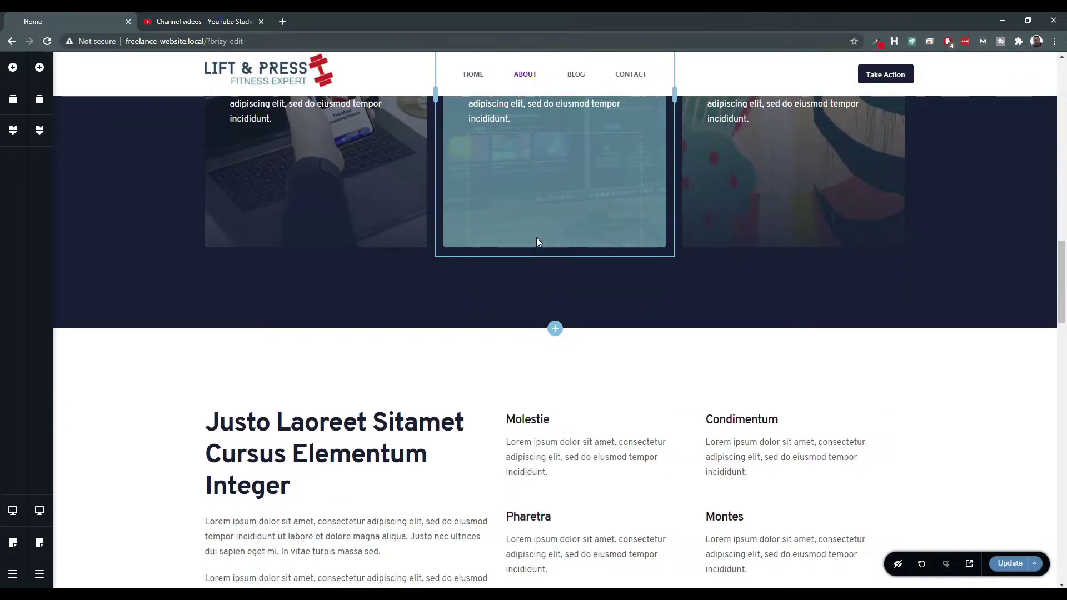
scroll(536, 237, "up", 5)
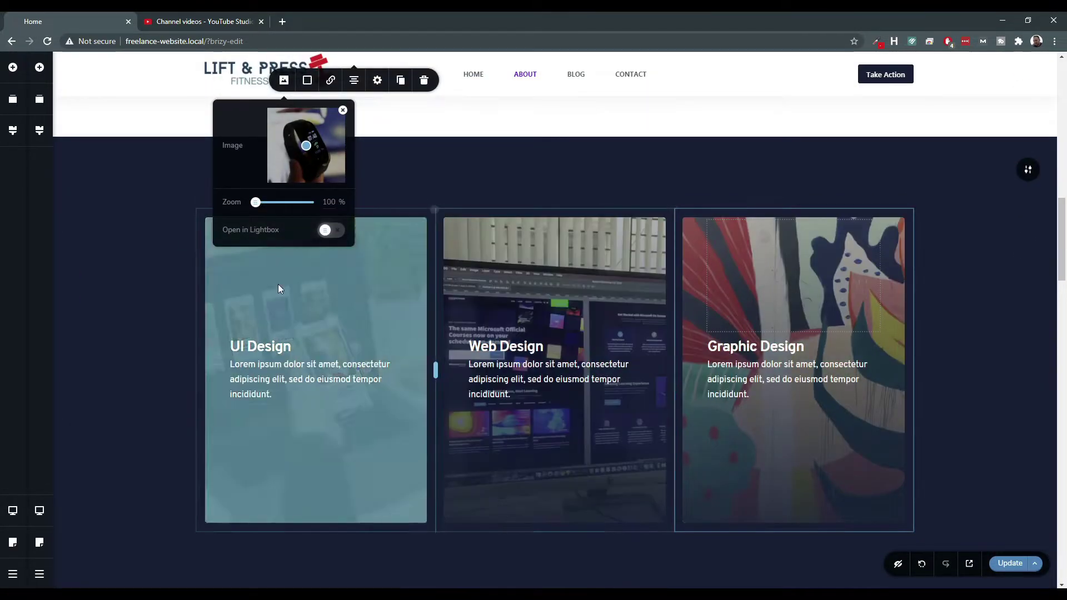
scroll(587, 284, "down", 9)
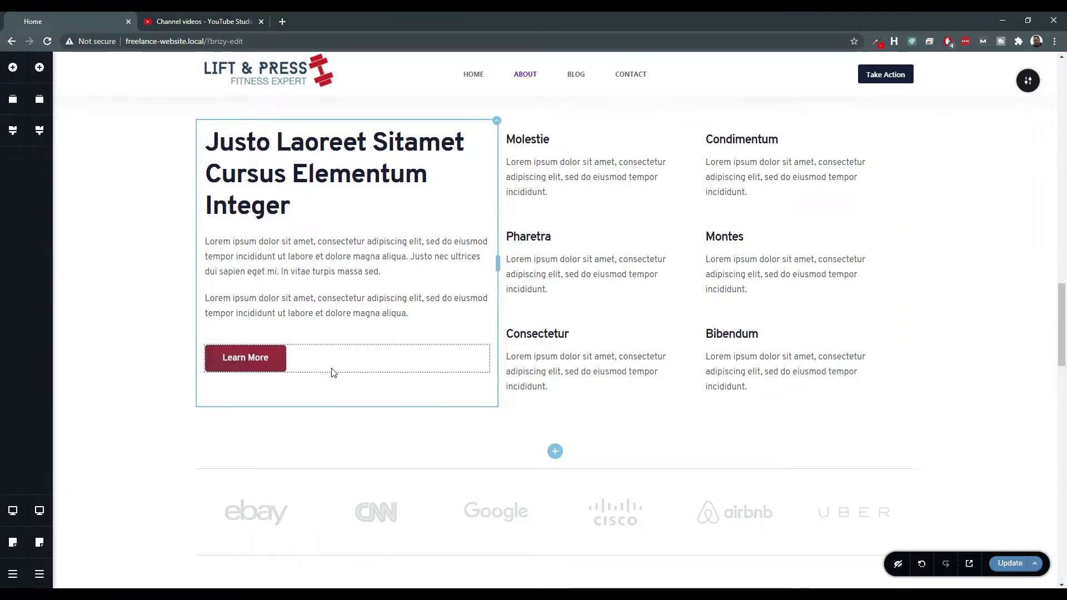
scroll(634, 372, "up", 4)
scroll(612, 368, "down", 14)
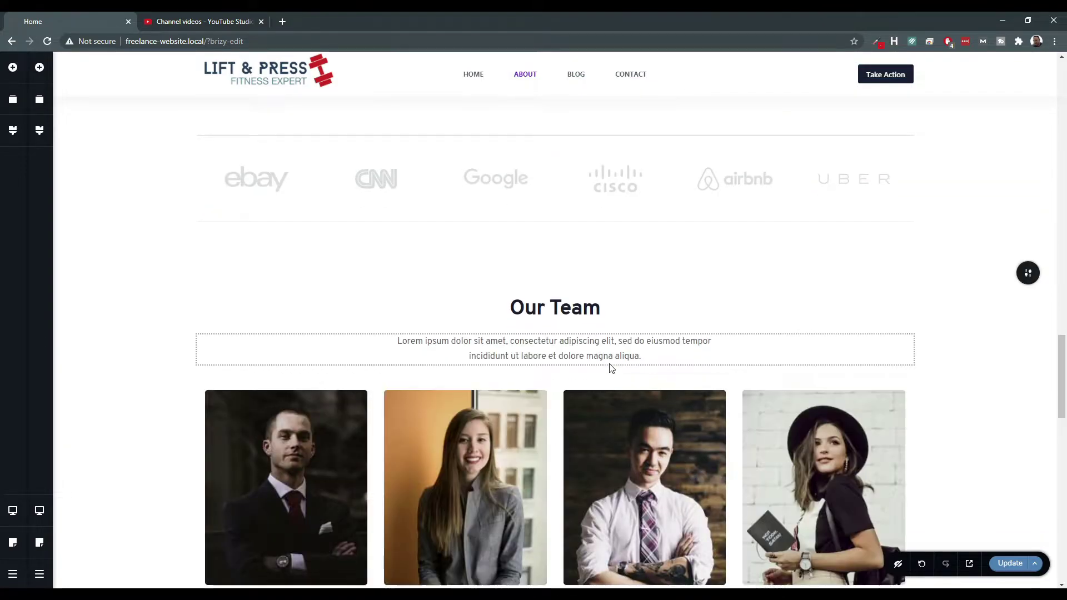
scroll(612, 366, "down", 12)
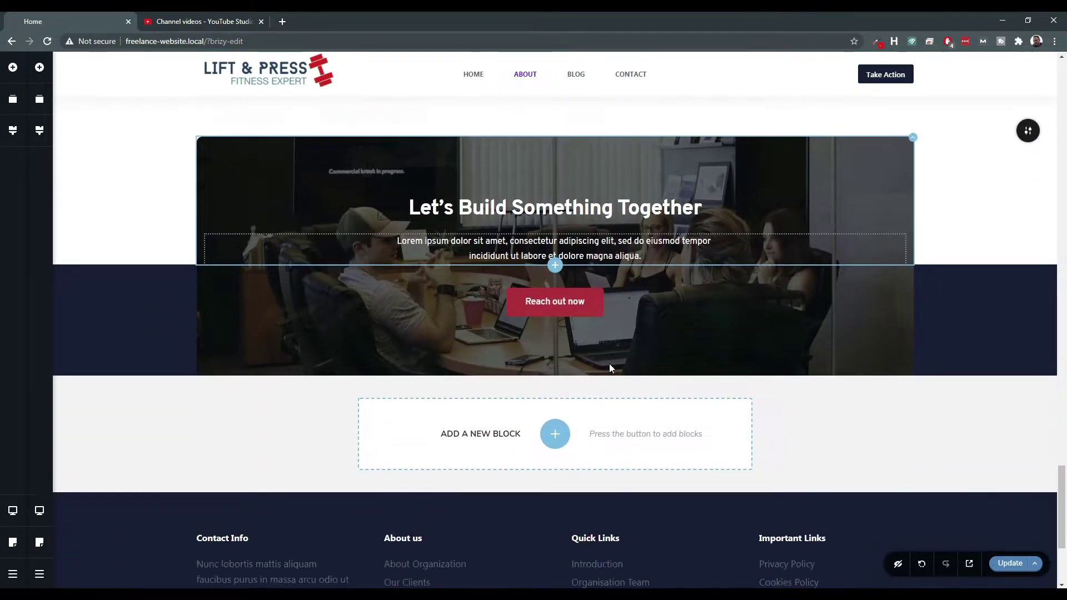
scroll(765, 338, "up", 5)
scroll(765, 339, "up", 20)
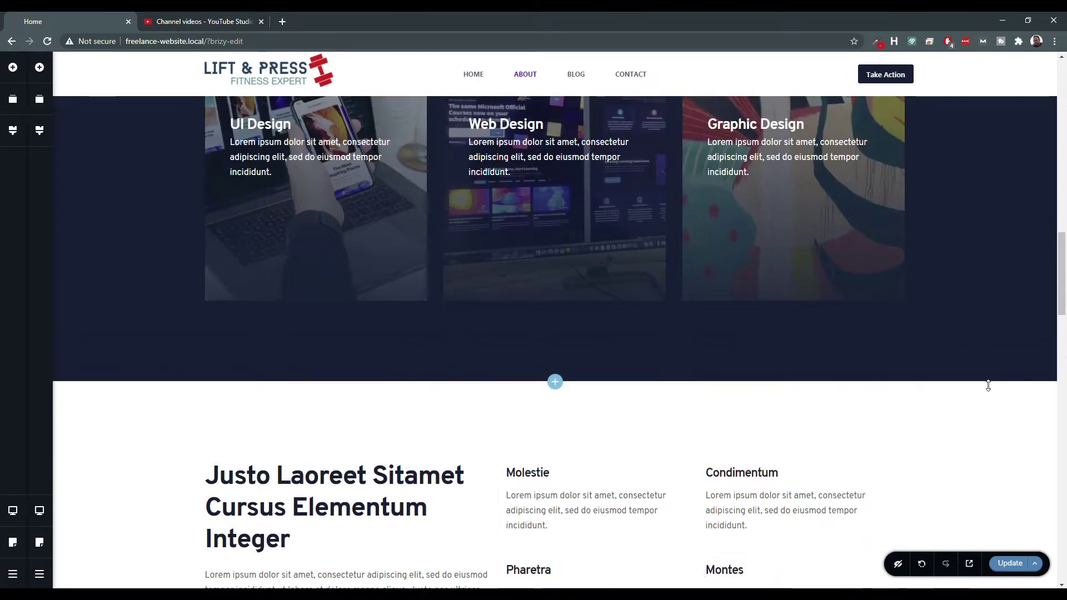
Delete the Justo Laoreet Sitamet text block, the client logos block and the Our Team block from the About page.
scroll(989, 386, "down", 3)
left_click(1028, 251)
left_click(1025, 248)
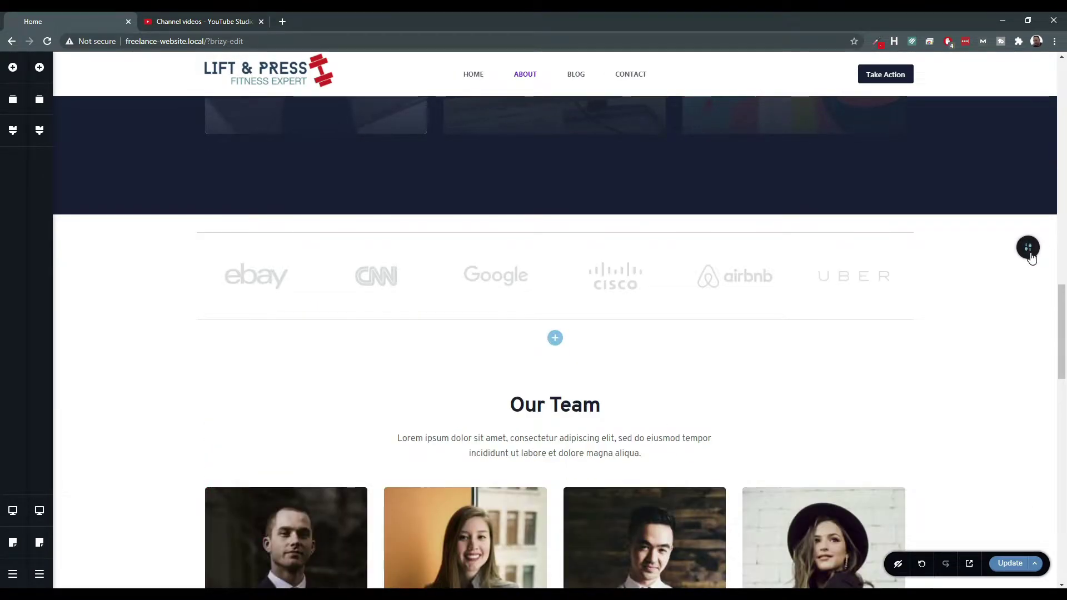
left_click(1025, 248)
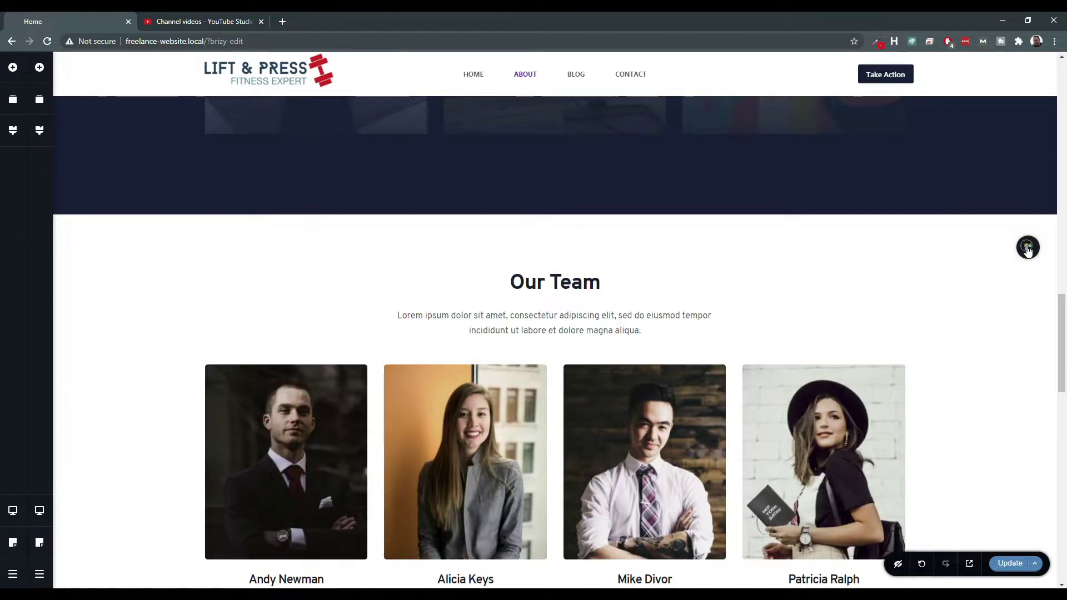
left_click(1025, 248)
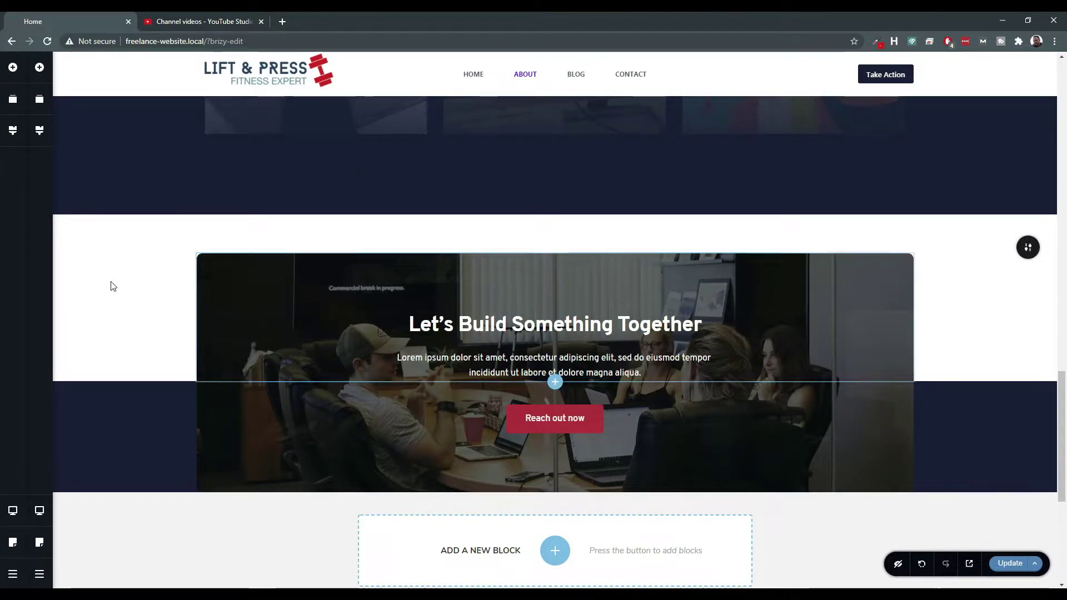
Examine the remaining About page layout around the three design cards and the Let's Build Something Together block.
scroll(1024, 354, "up", 7)
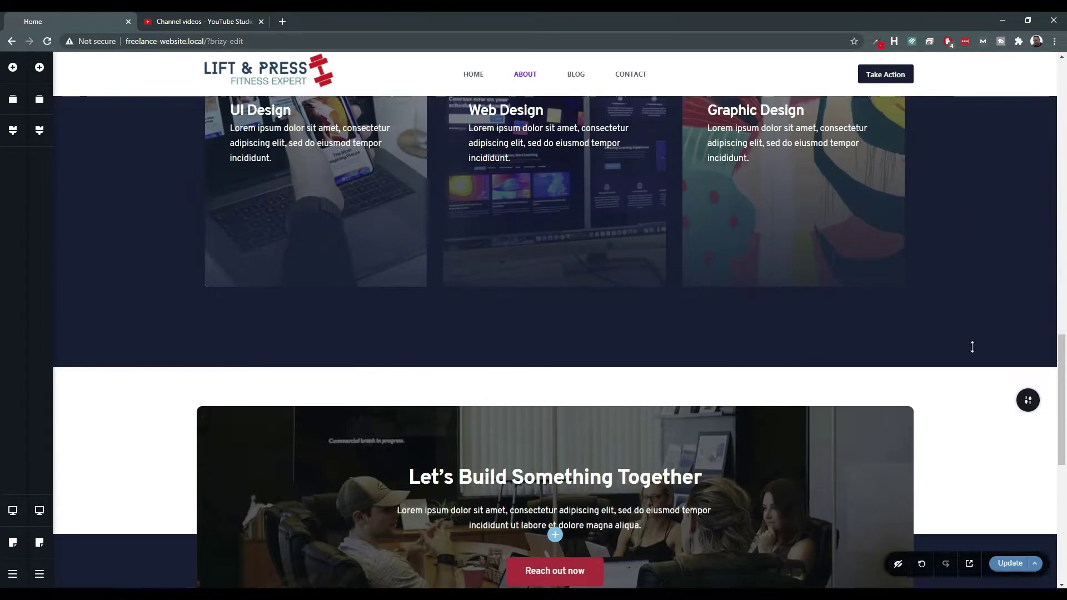
scroll(802, 373, "down", 4)
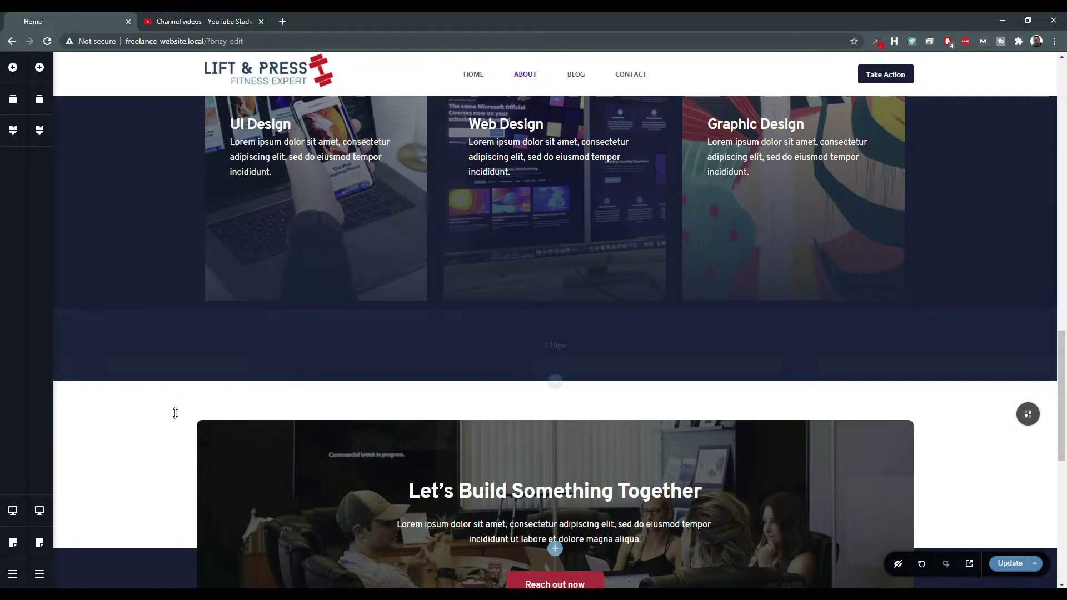
scroll(168, 405, "down", 6)
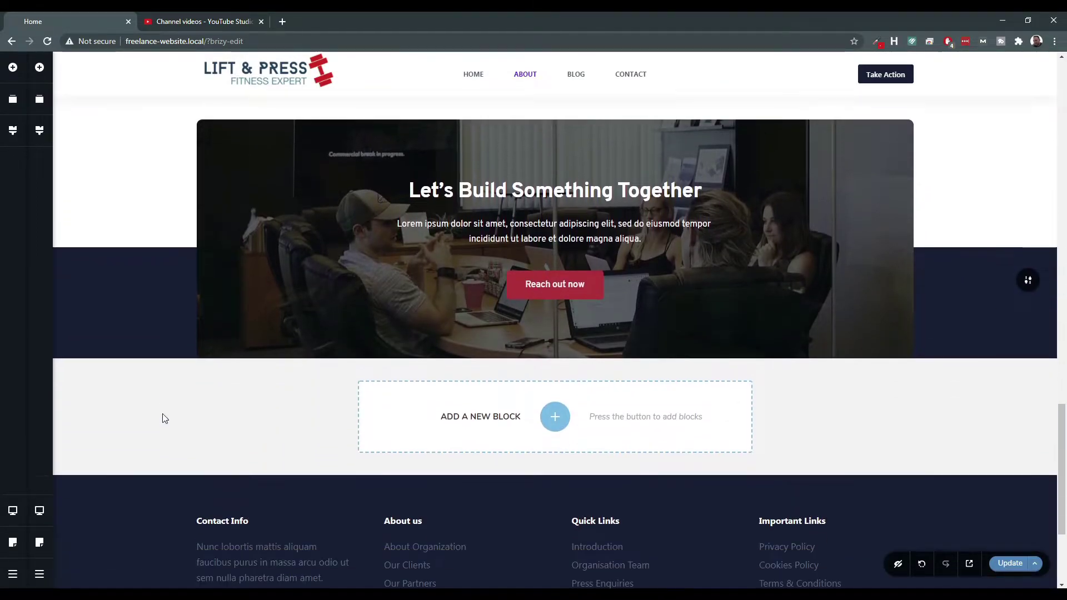
scroll(555, 282, "up", 3)
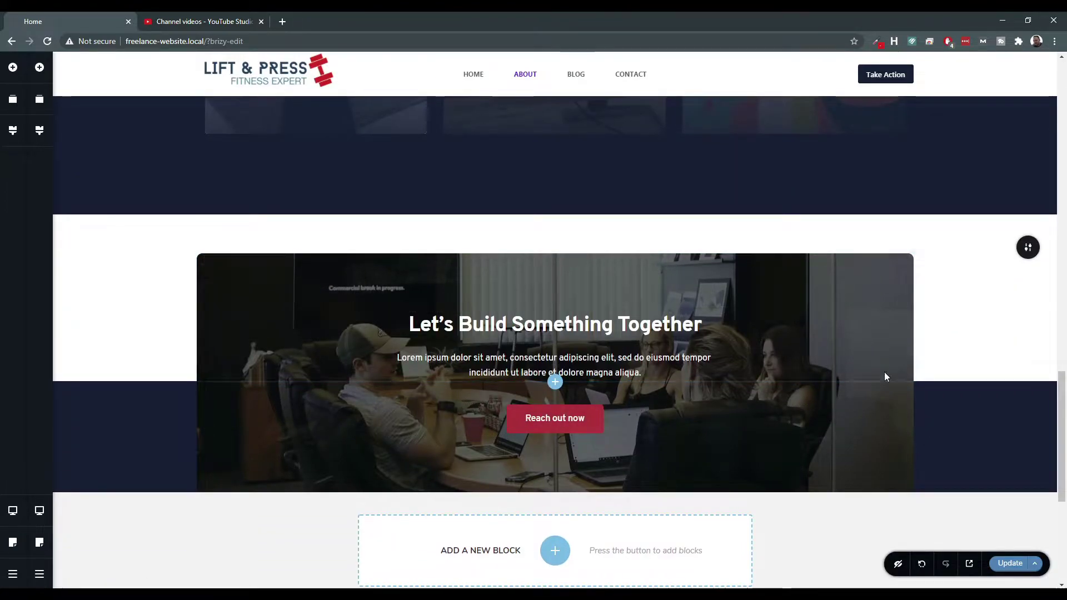
scroll(456, 212, "up", 12)
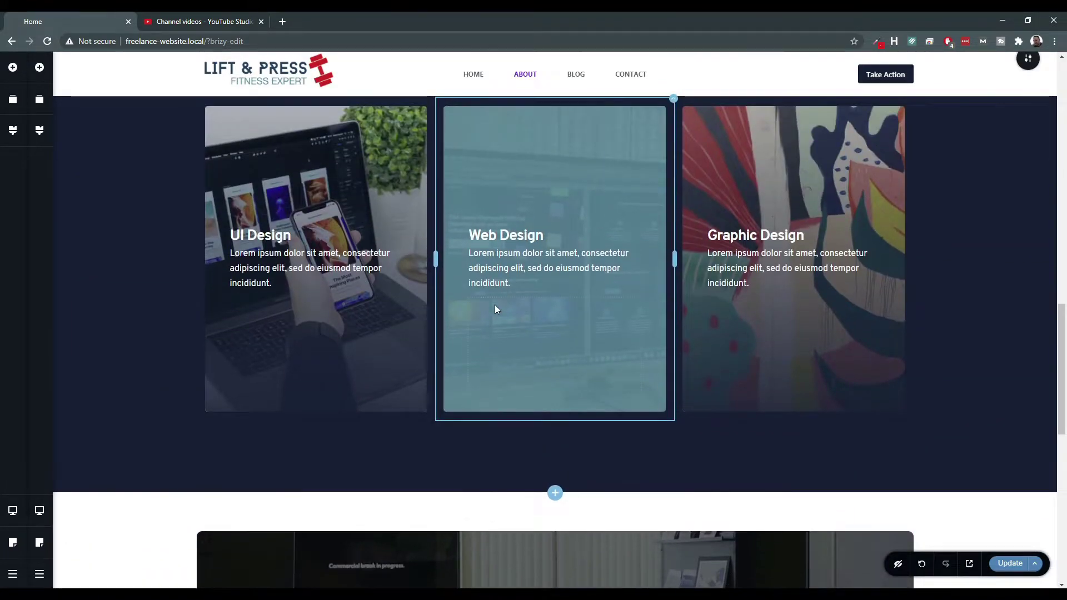
scroll(516, 299, "down", 8)
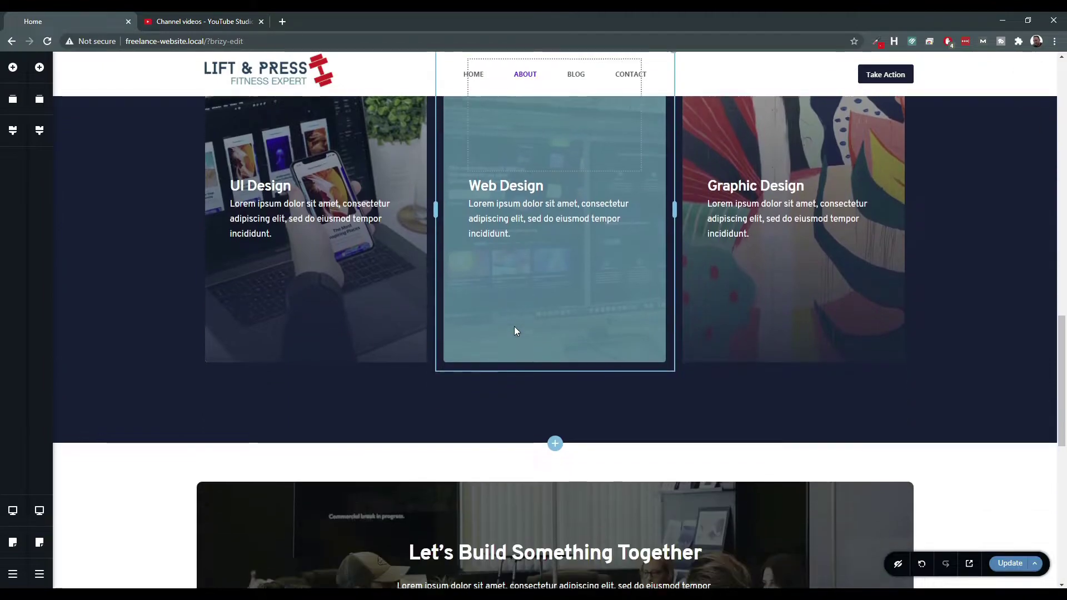
scroll(548, 356, "up", 6)
scroll(558, 384, "up", 4)
scroll(555, 399, "down", 18)
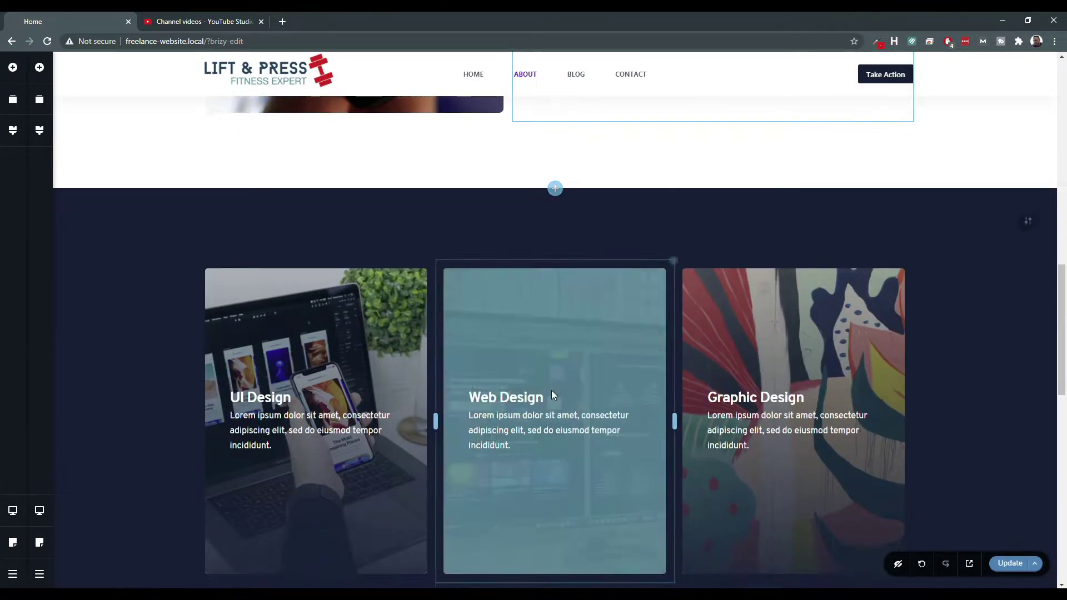
Review the page's lower sections, from the design service cards and call-to-action banner down to the footer.
scroll(555, 361, "up", 6)
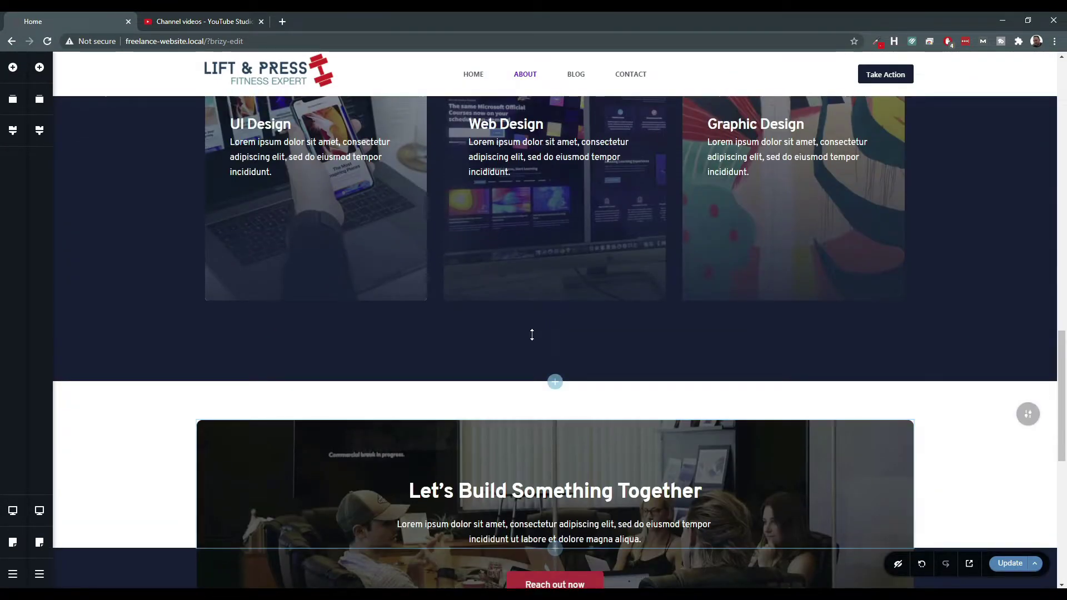
scroll(604, 459, "down", 4)
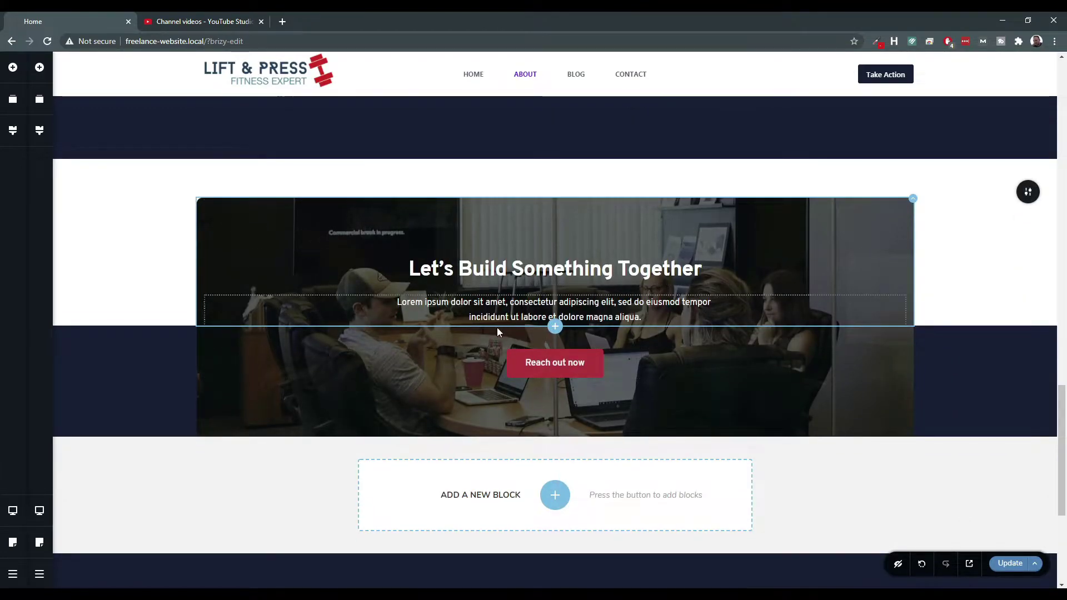
scroll(410, 341, "down", 5)
scroll(406, 338, "up", 7)
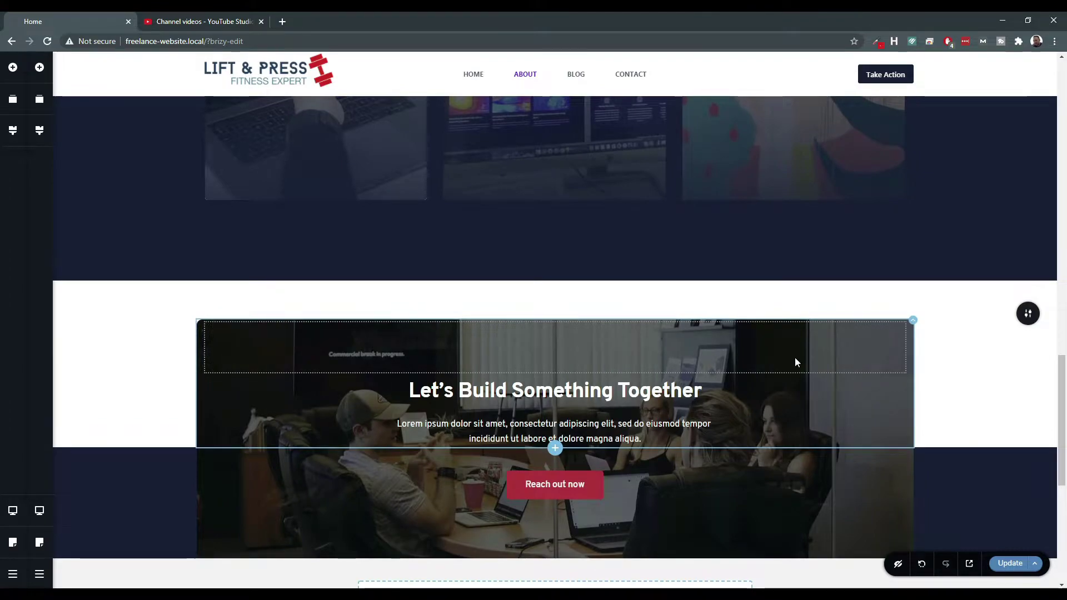
scroll(795, 362, "down", 5)
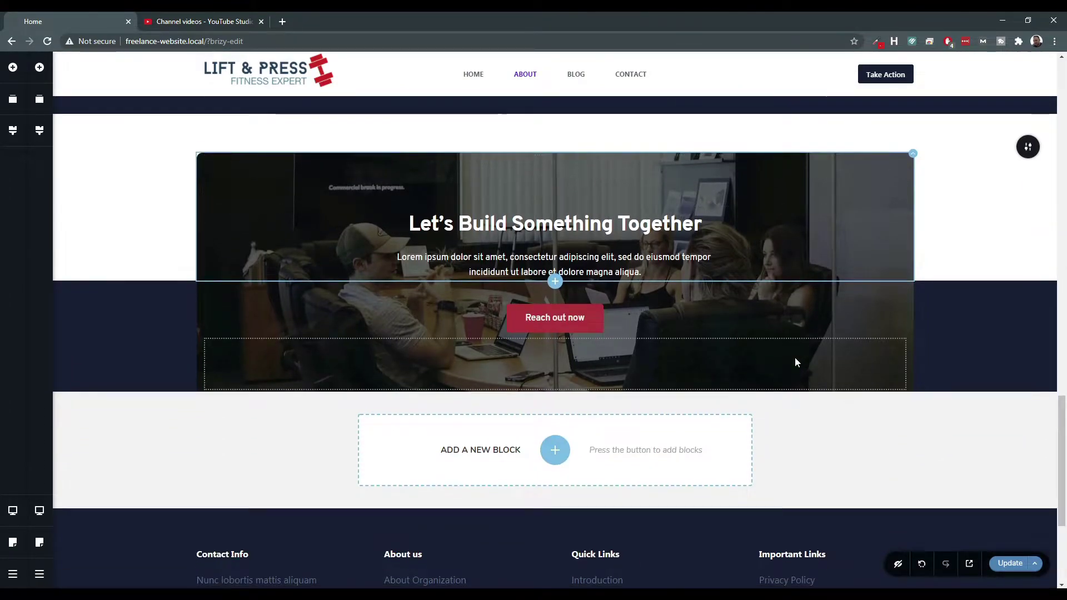
scroll(783, 368, "up", 5)
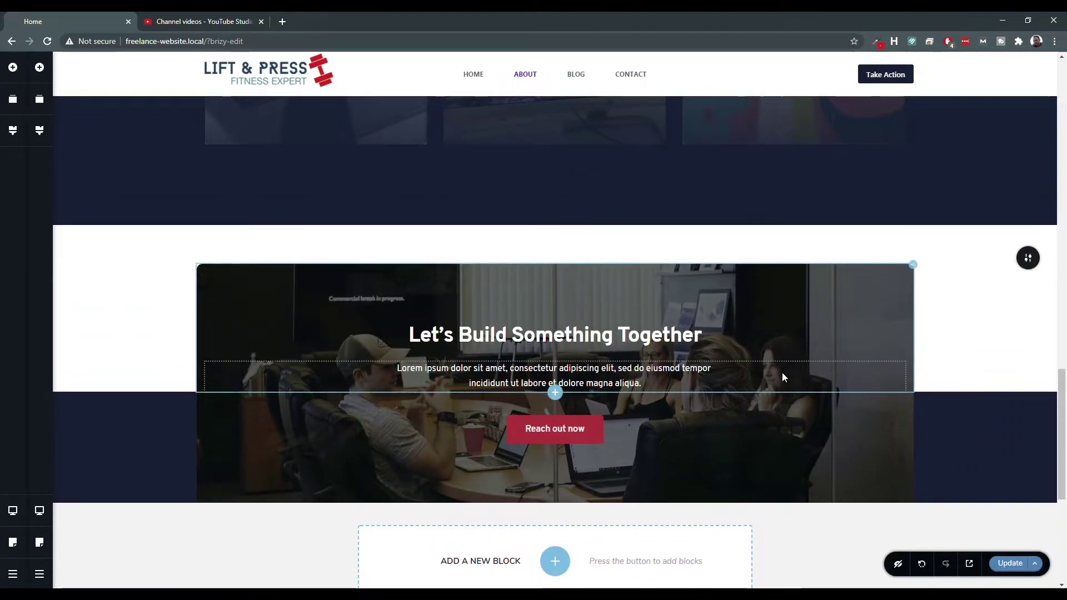
scroll(781, 379, "down", 4)
scroll(782, 379, "down", 3)
scroll(776, 382, "up", 10)
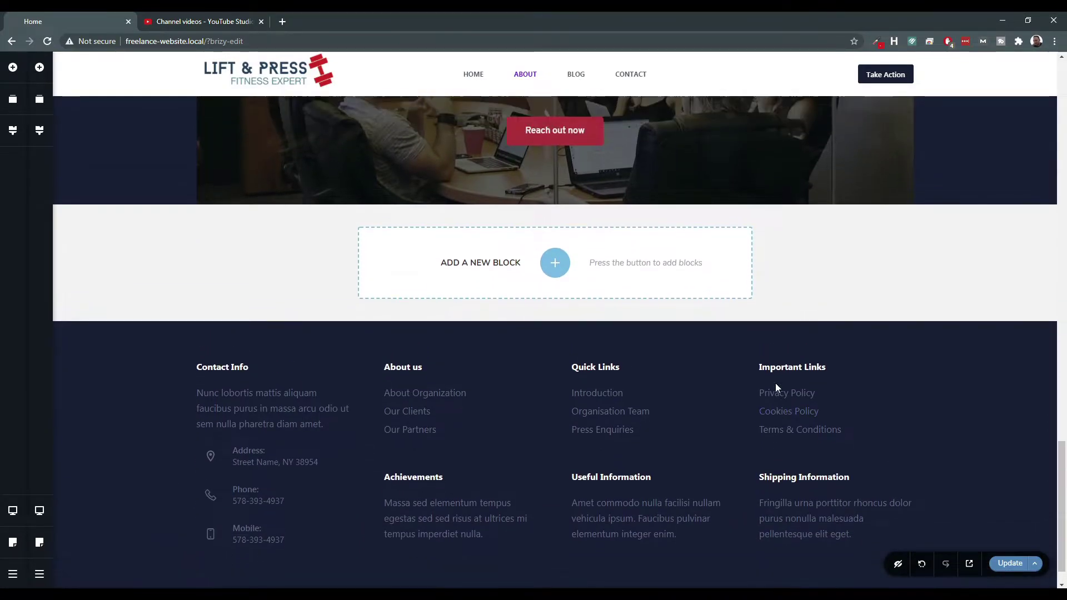
scroll(772, 383, "up", 8)
scroll(772, 384, "down", 5)
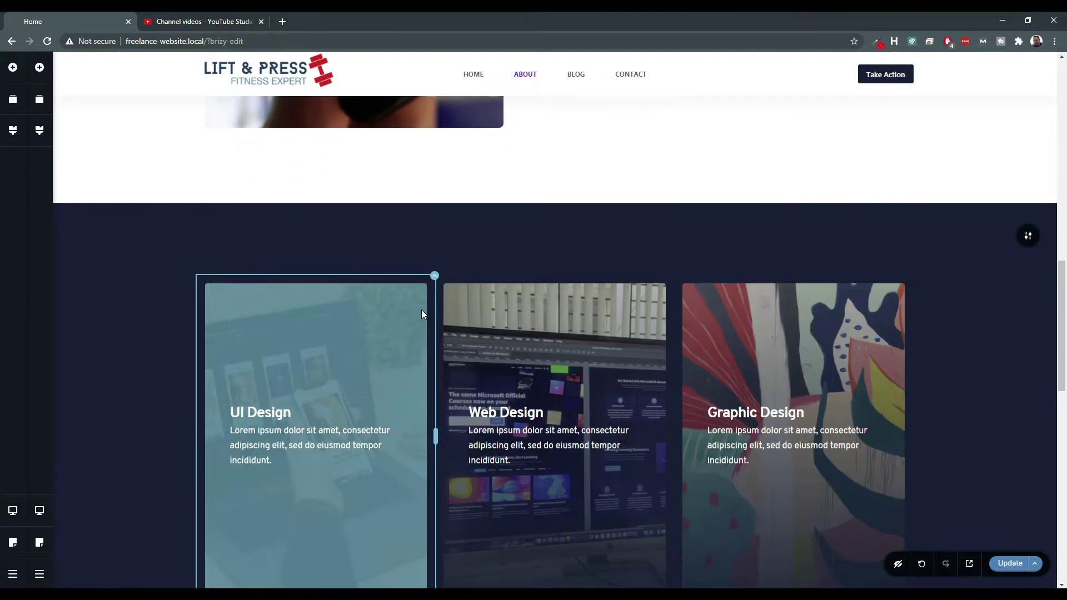
Delete the UI Design, Web Design and Graphic Design card columns from the dark services section.
left_click(440, 277)
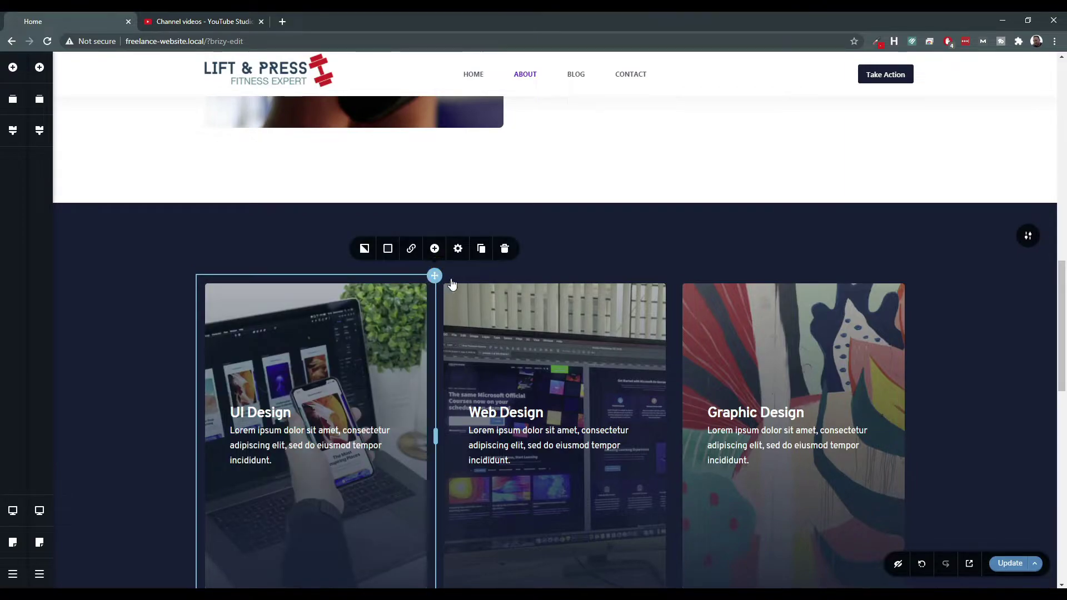
left_click(505, 250)
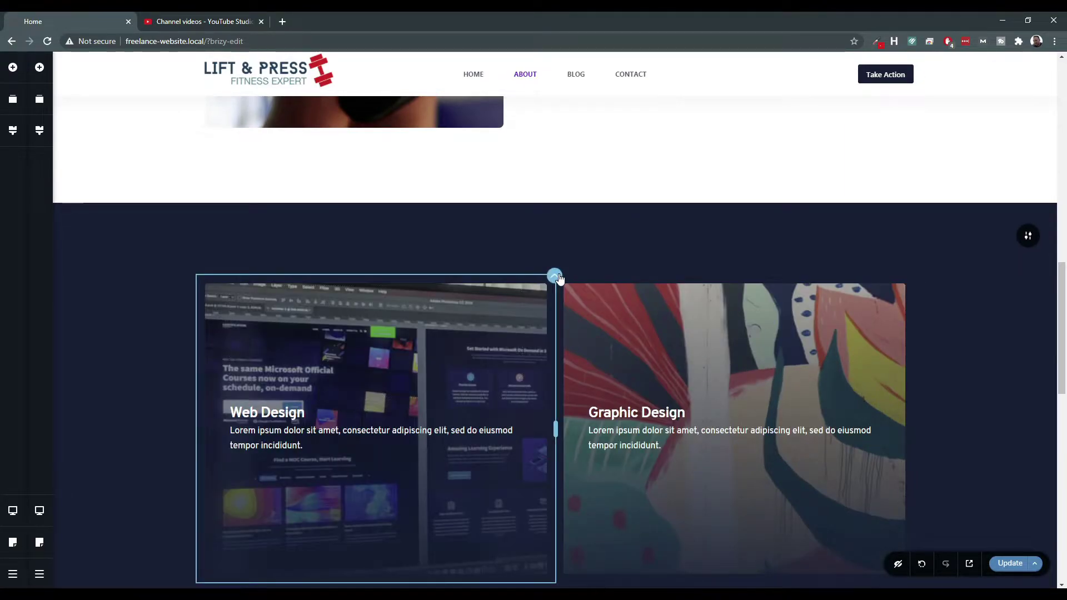
left_click(625, 248)
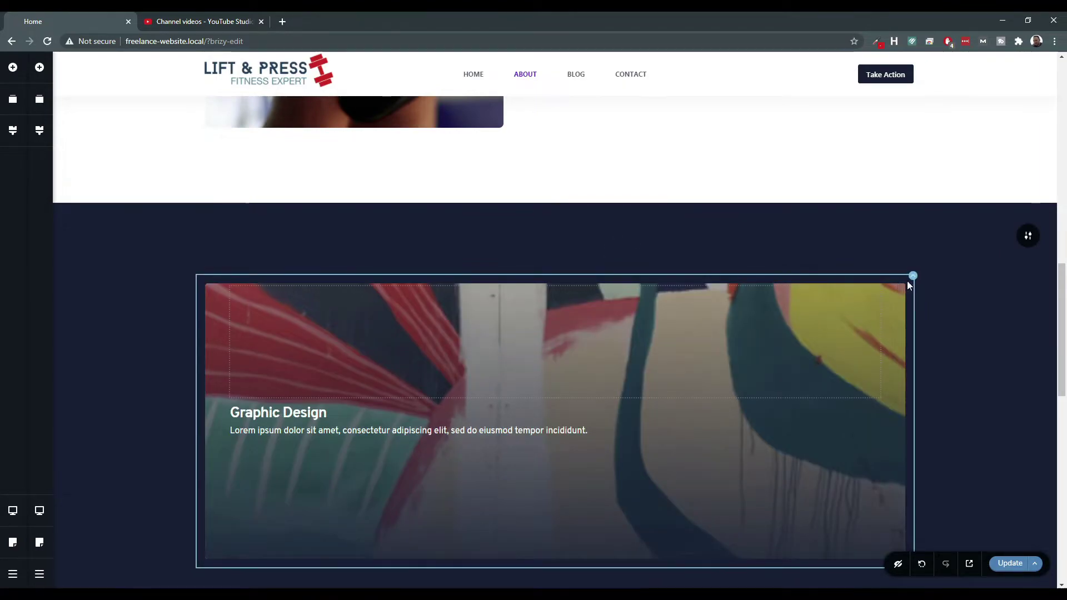
left_click(914, 278)
left_click(984, 251)
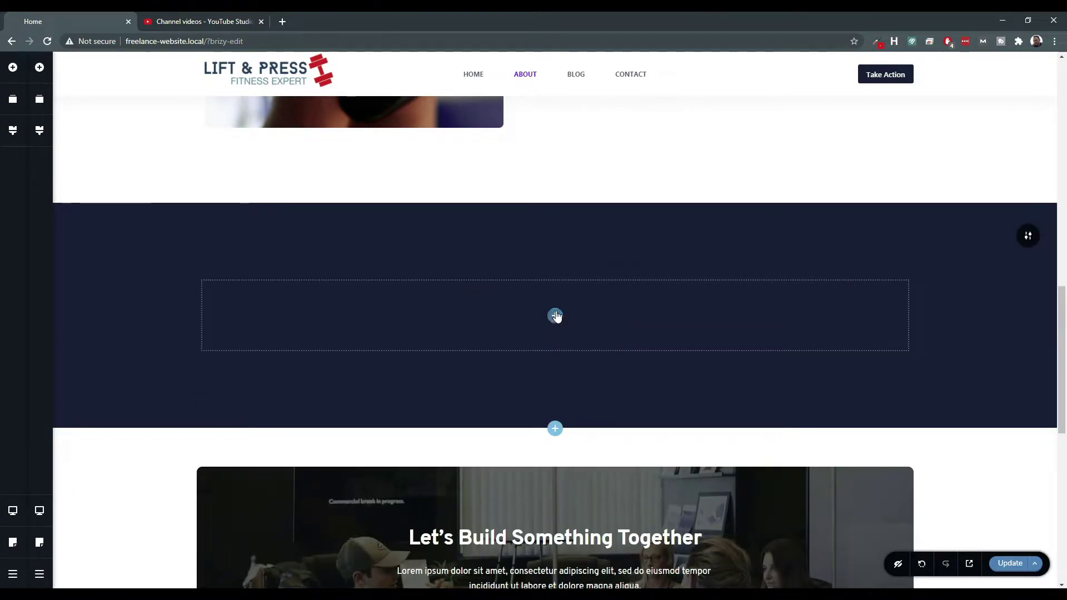
Review the remaining page from the hero and Company Values section down to the footer.
scroll(536, 235, "up", 15)
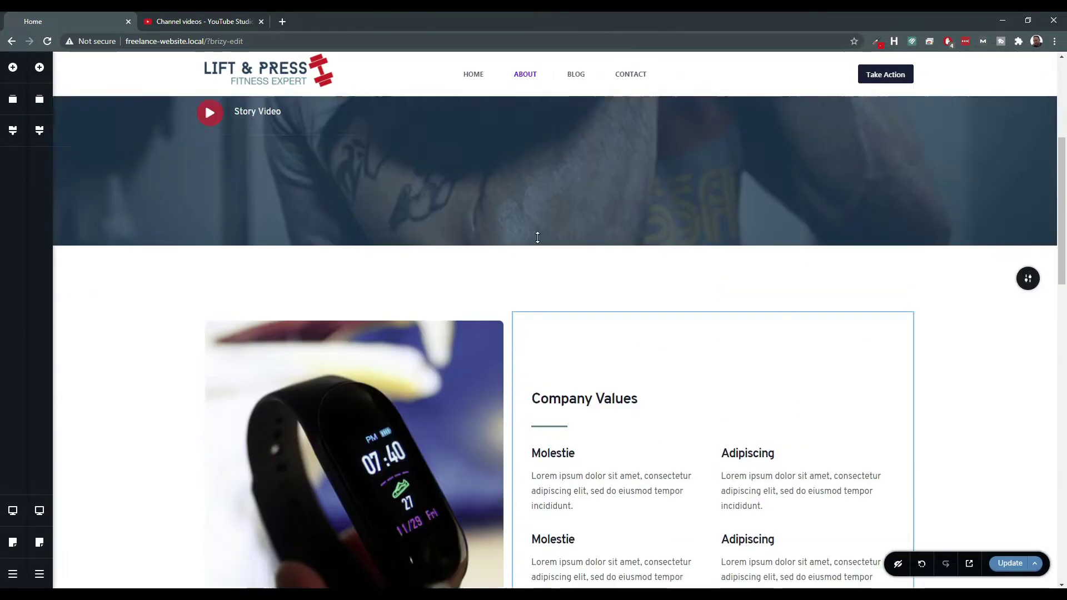
scroll(523, 258, "down", 15)
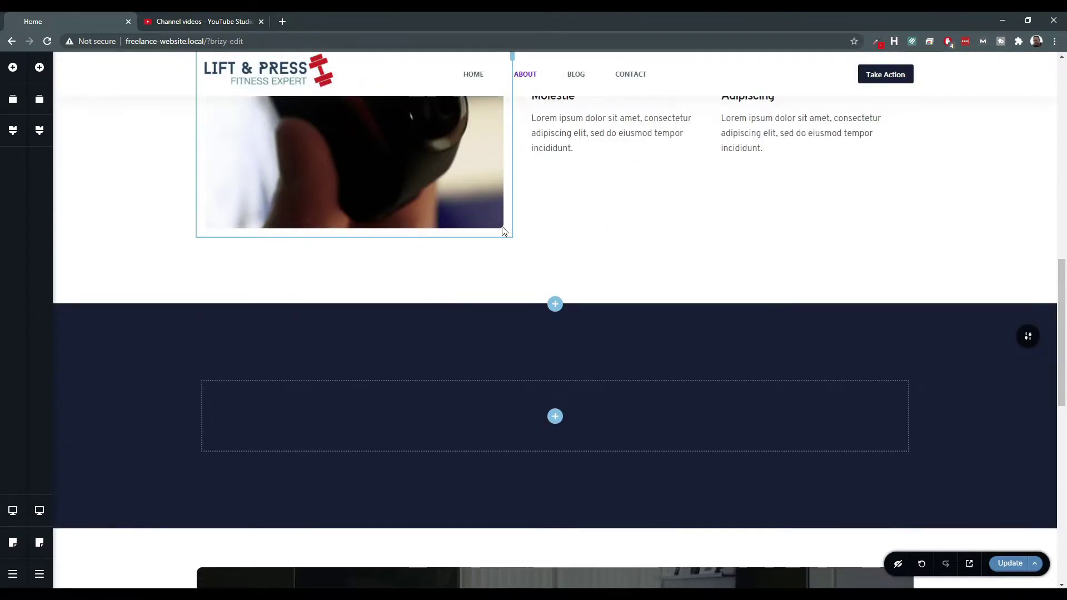
scroll(474, 195, "down", 5)
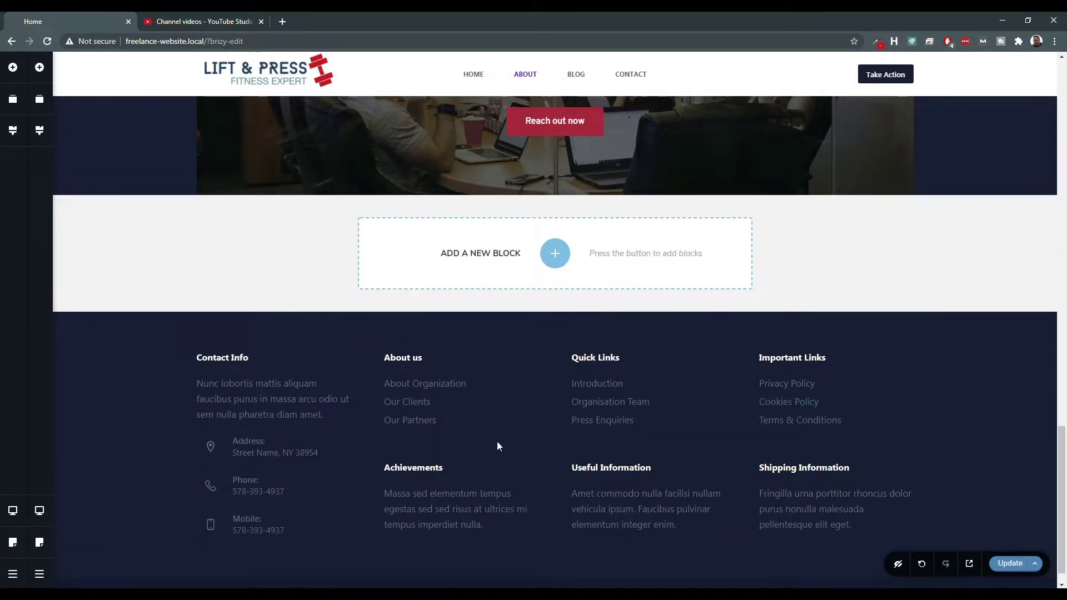
scroll(590, 463, "up", 15)
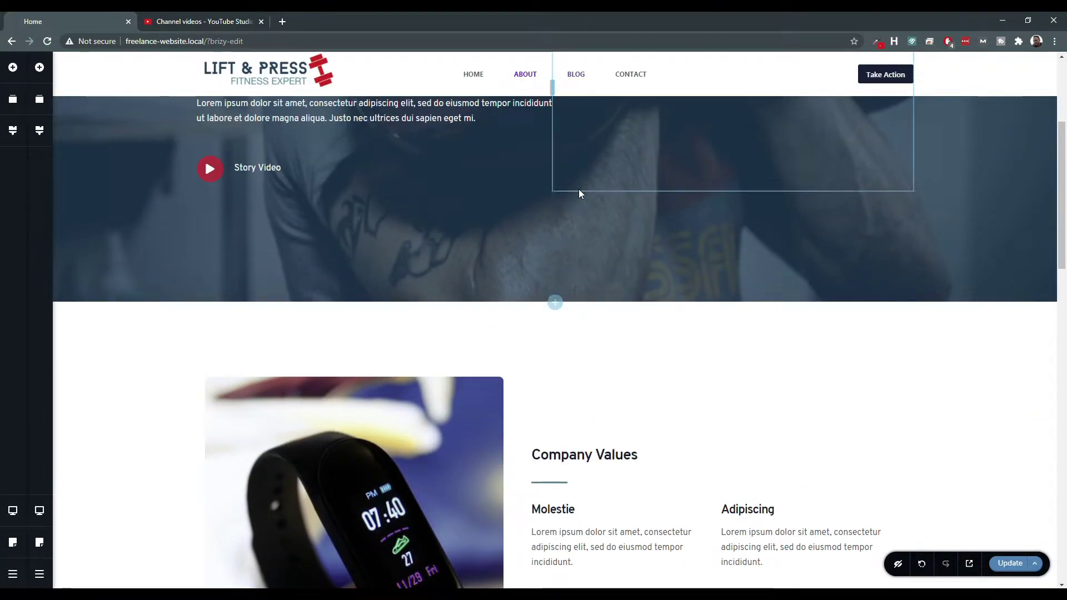
scroll(574, 177, "down", 15)
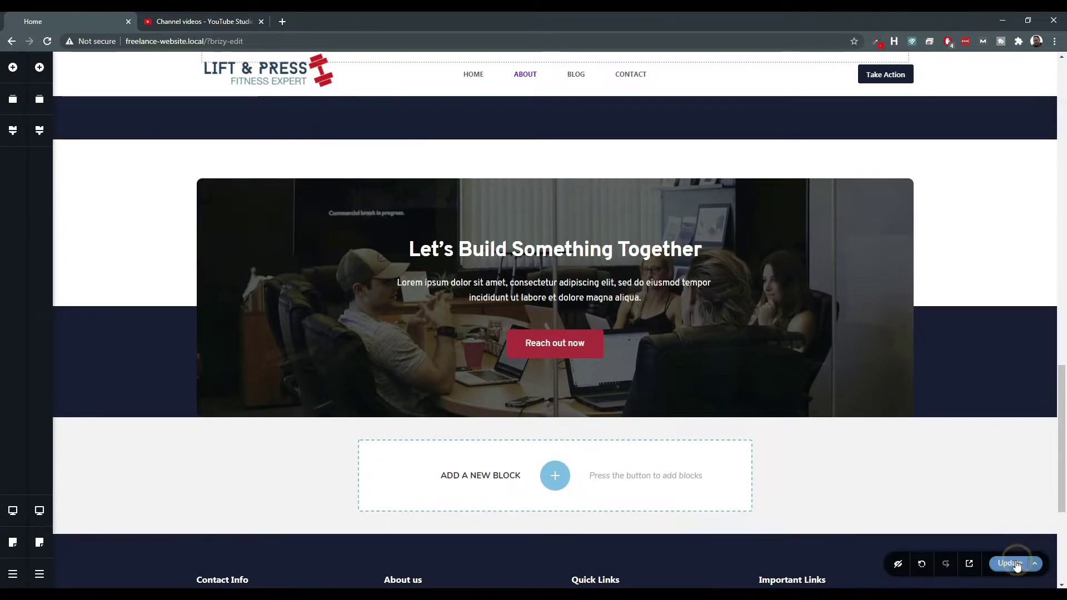
scroll(582, 262, "up", 10)
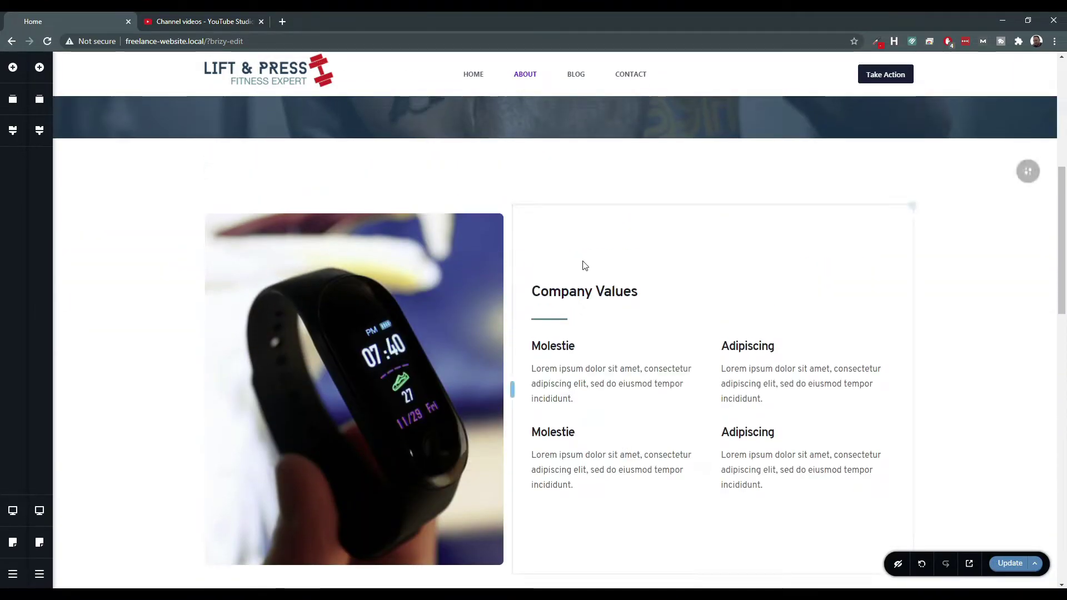
scroll(584, 265, "up", 8)
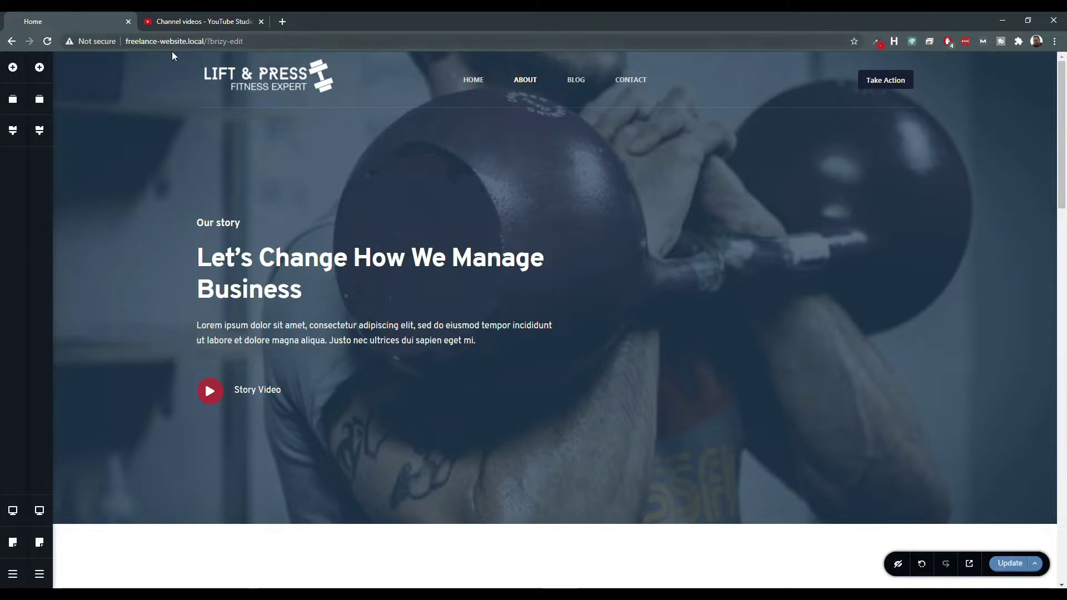
Leave the Home page editor for the live site at freelance-website.local, accepting the loss of unsaved changes.
left_click(207, 38)
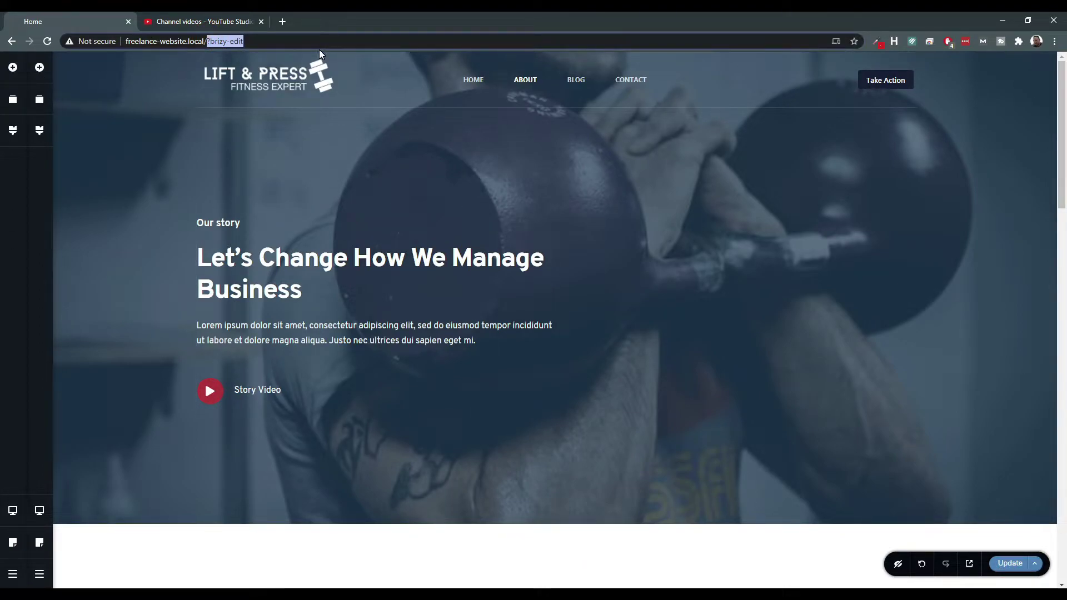
key("BackSpace")
key("Return")
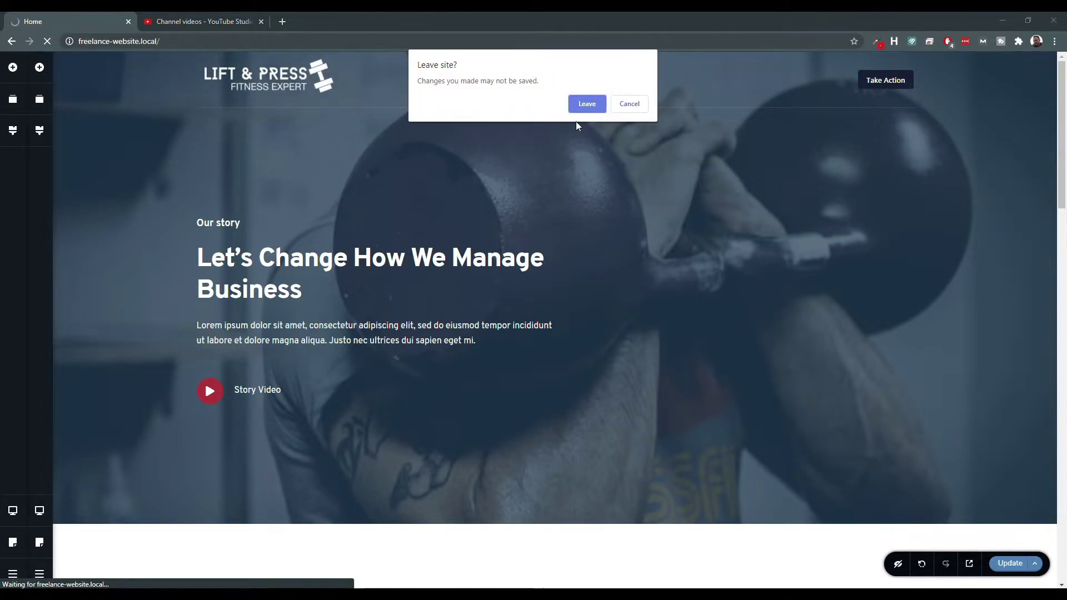
left_click(587, 106)
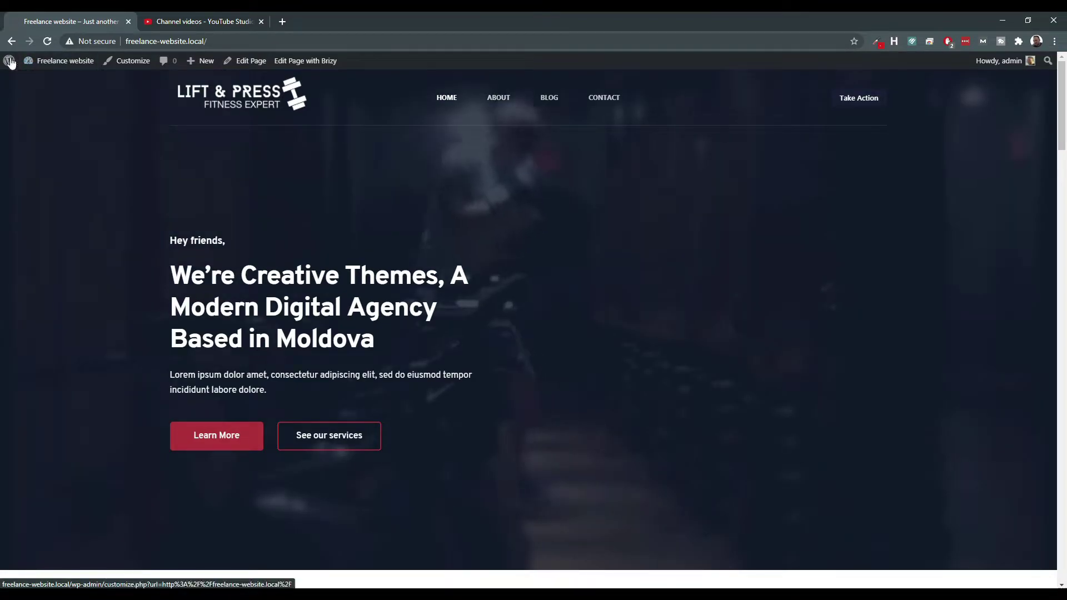
Go to the live About page, look it over and open it for editing with Brizy.
left_click(499, 99)
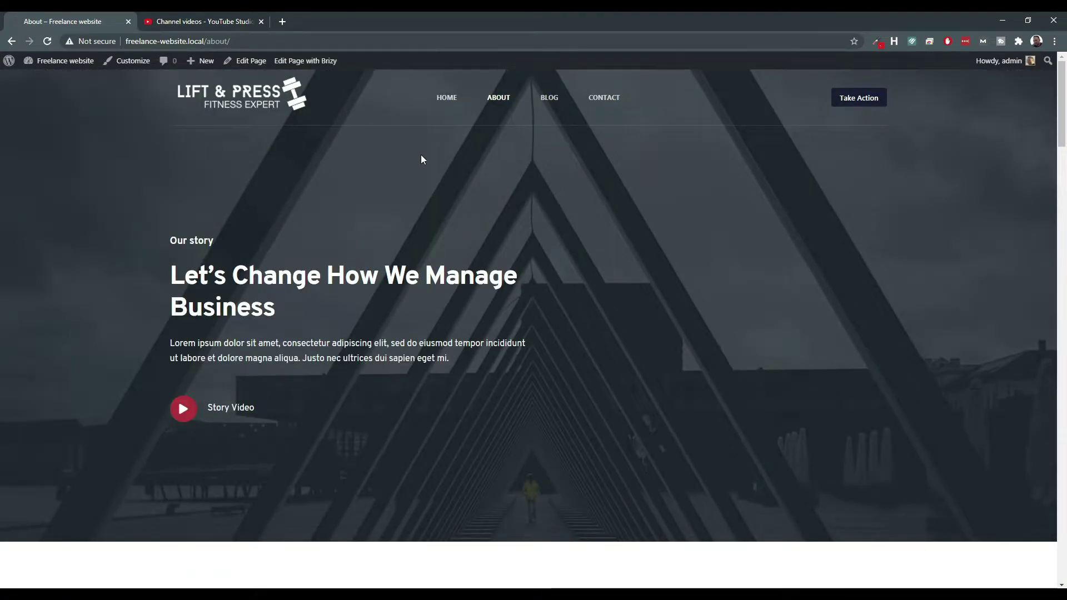
scroll(423, 167, "down", 10)
scroll(409, 180, "up", 5)
scroll(400, 183, "up", 5)
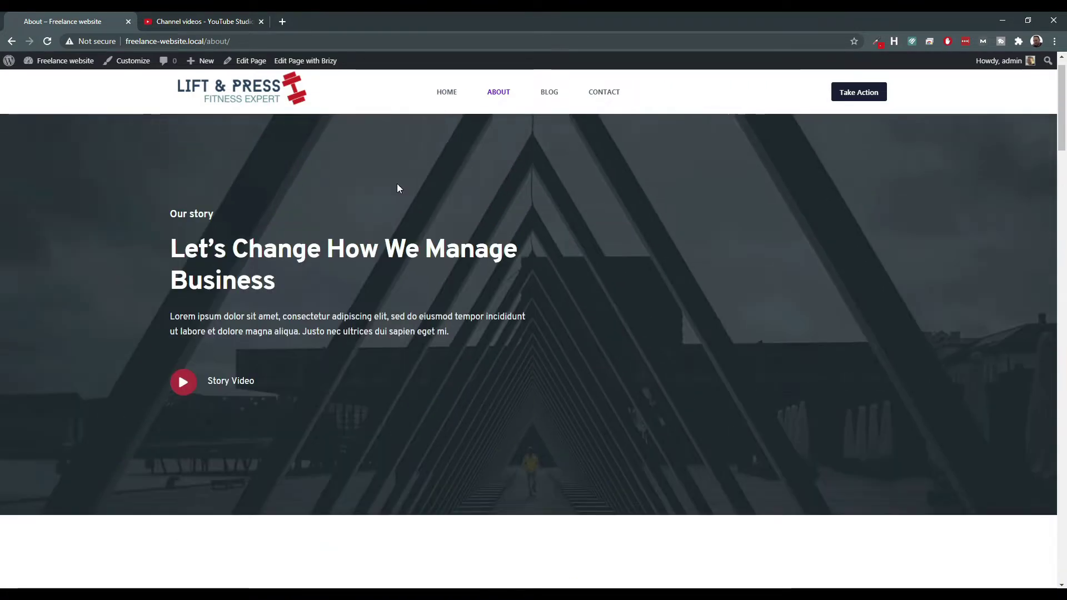
left_click(322, 62)
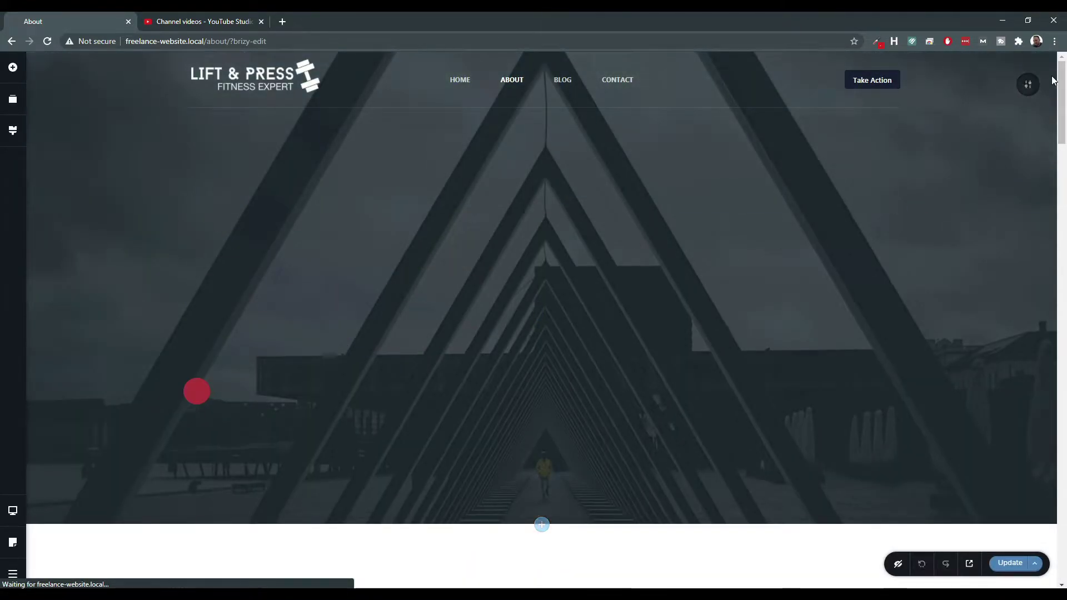
Replace the About page's hero background with the kettlebell photo from the media library.
left_click(891, 86)
left_click(908, 86)
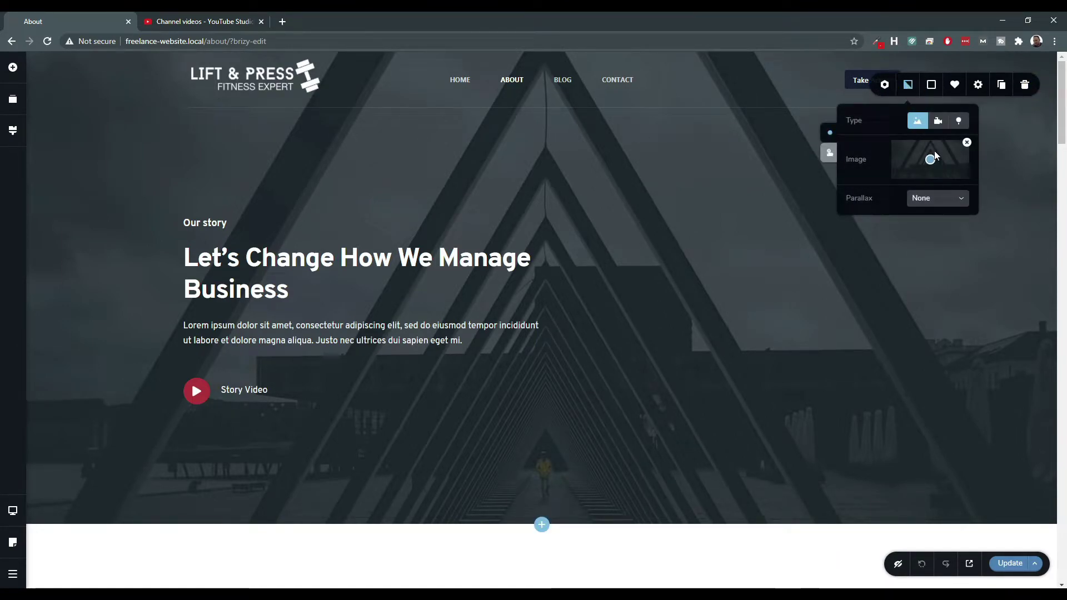
left_click(968, 143)
left_click(911, 156)
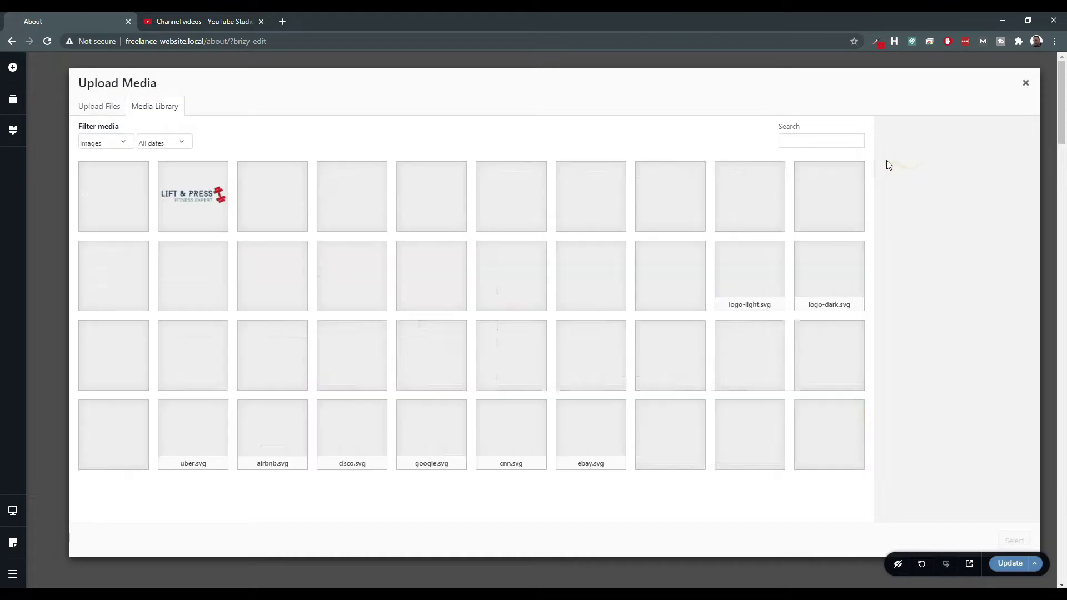
left_click(140, 286)
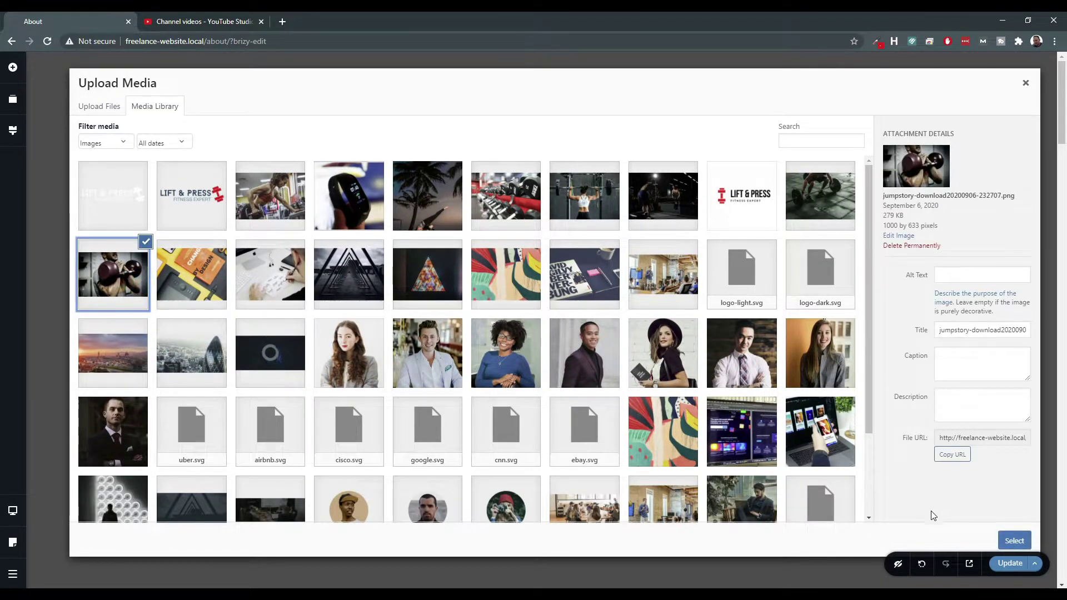
left_click(1014, 541)
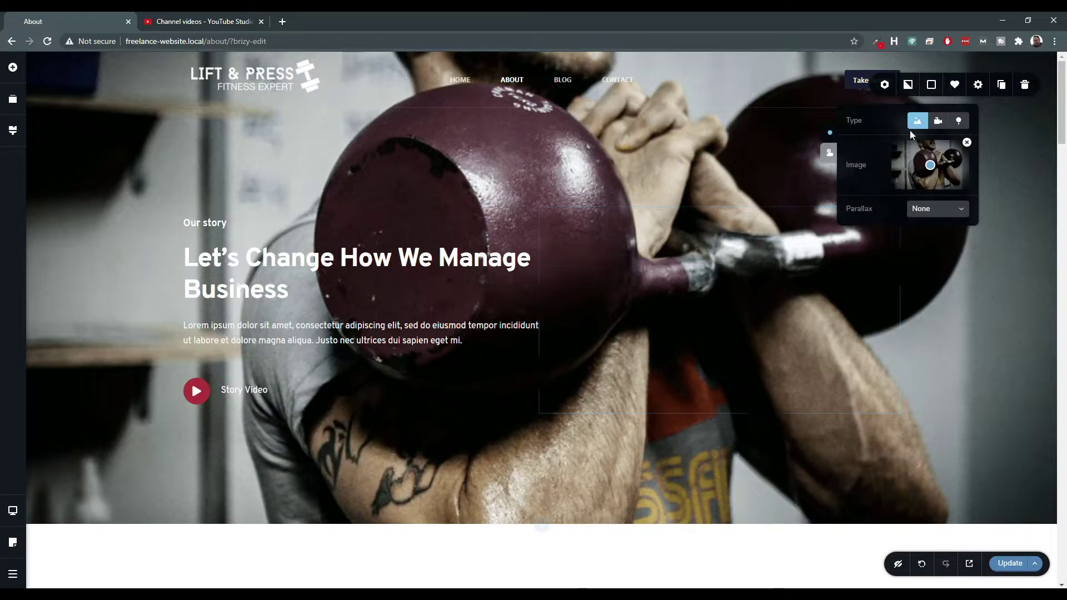
Apply a solid dark navy #102136 overlay to the hero block and raise its opacity to about three quarters.
left_click(934, 85)
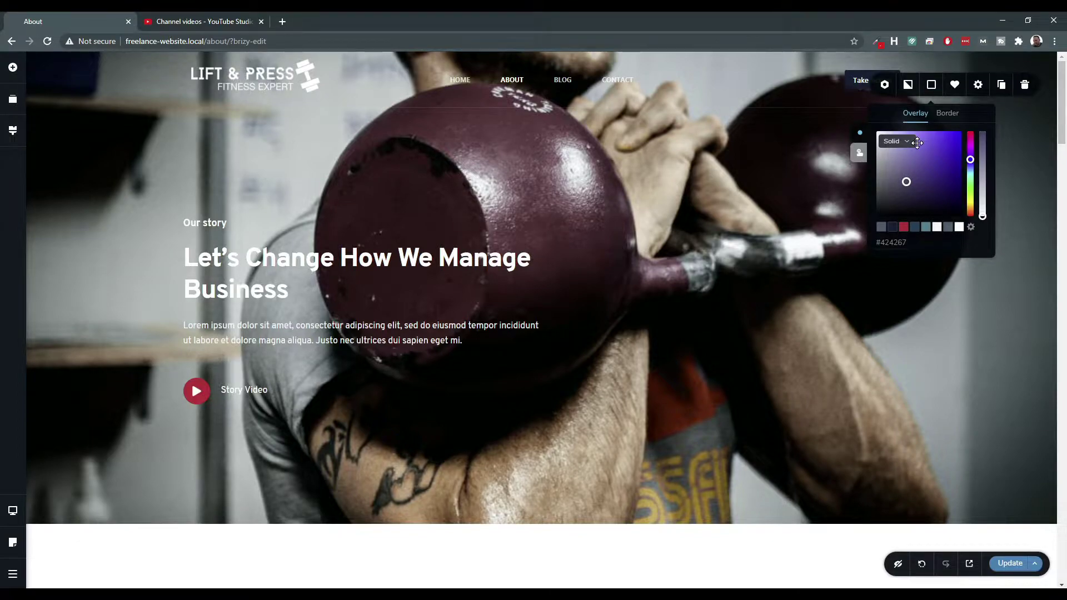
left_click(893, 227)
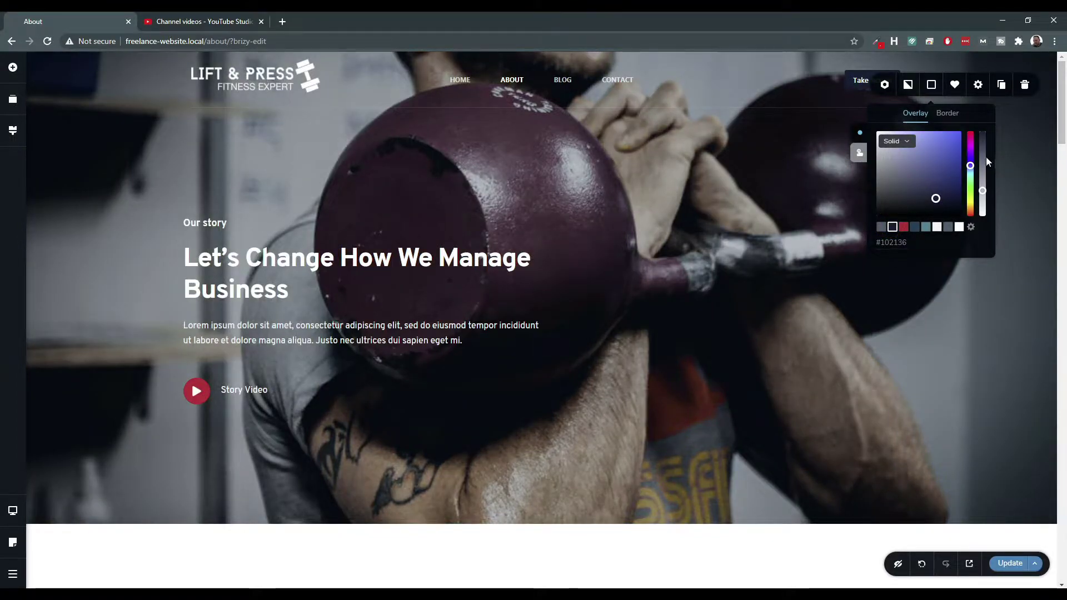
left_click_drag(984, 161, 983, 153)
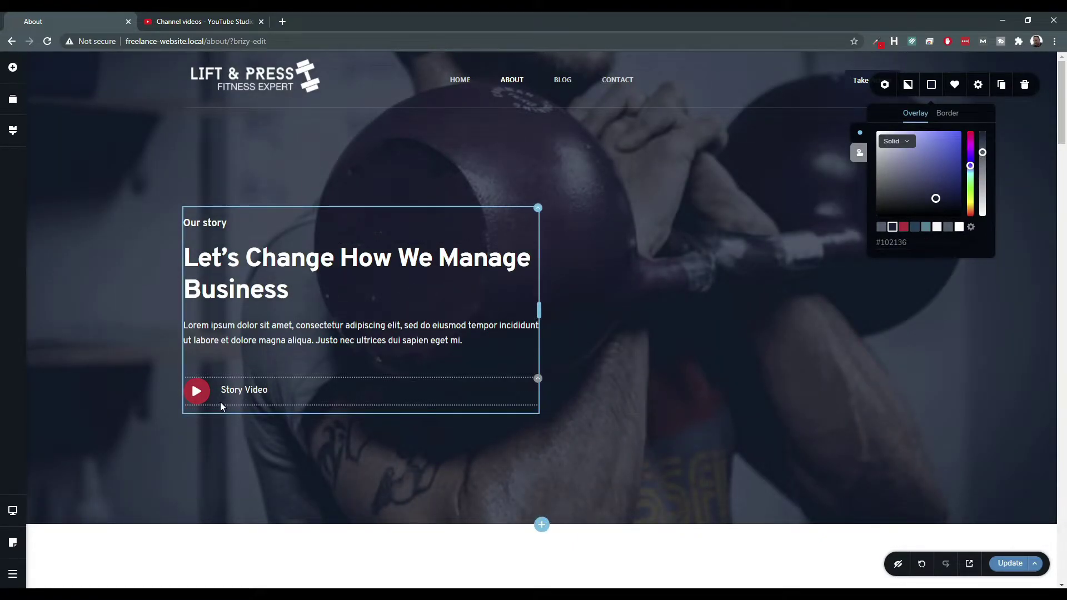
Set the Story Video play button's hover background to the dark navy palette colour #102136.
left_click(196, 392)
left_click(185, 359)
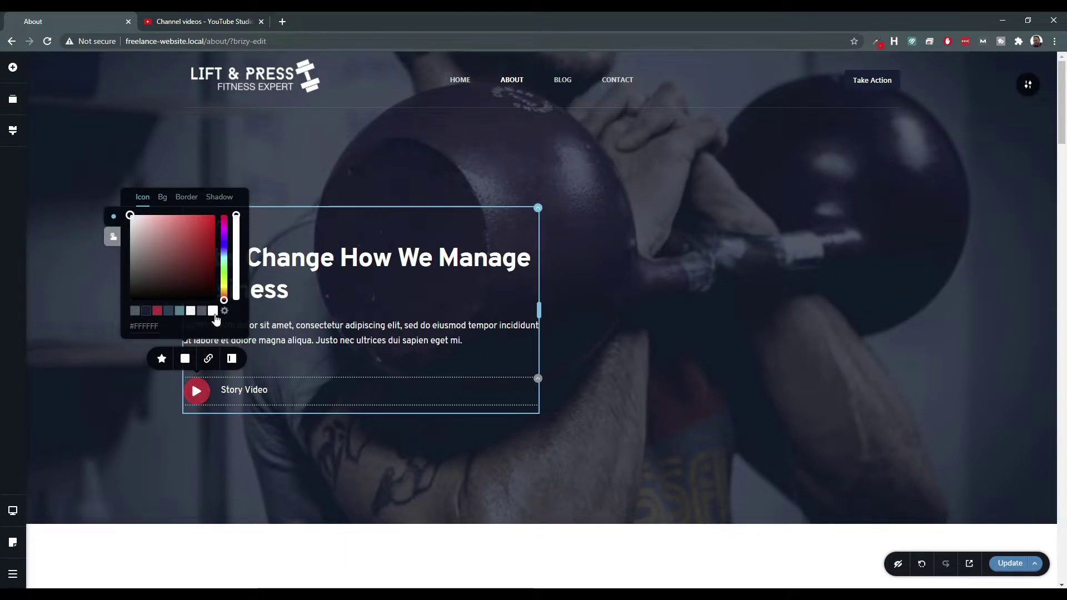
left_click(181, 198)
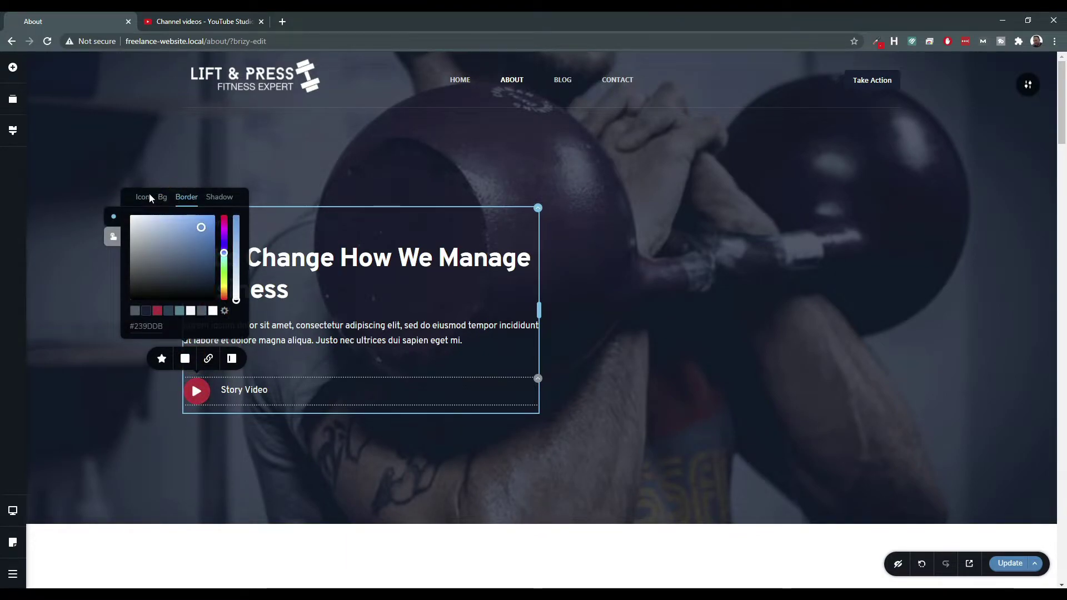
left_click(149, 197)
left_click(113, 216)
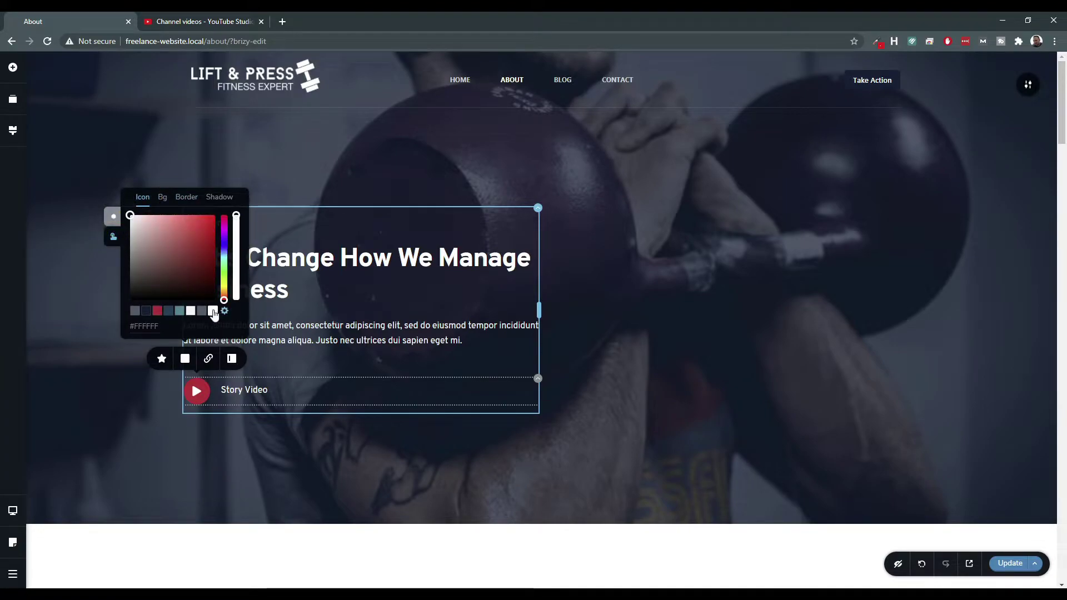
left_click(165, 196)
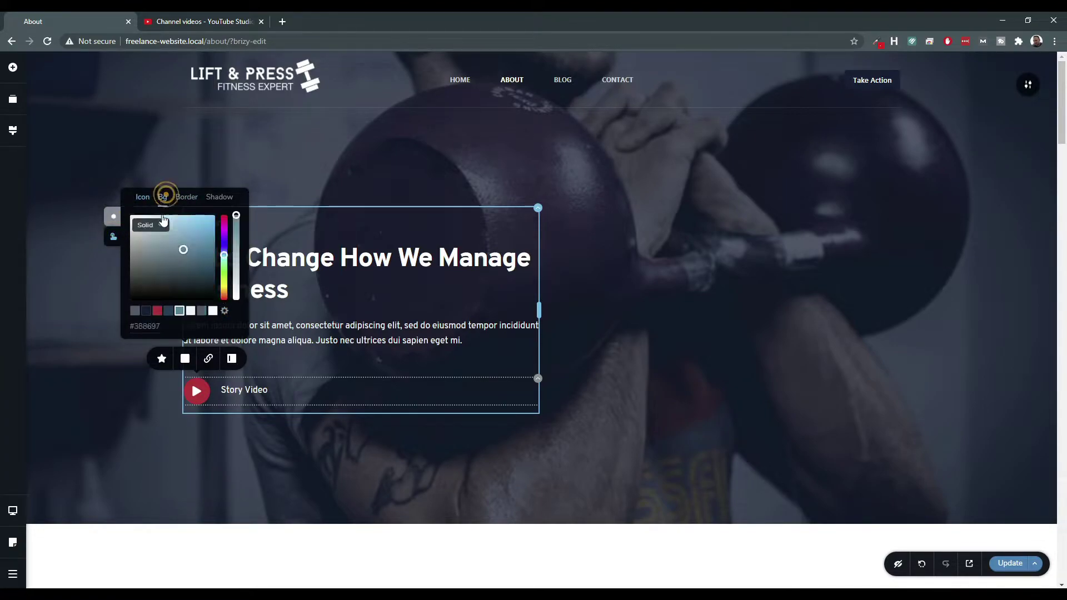
left_click(147, 313)
scroll(333, 411, "down", 3)
scroll(351, 403, "up", 3)
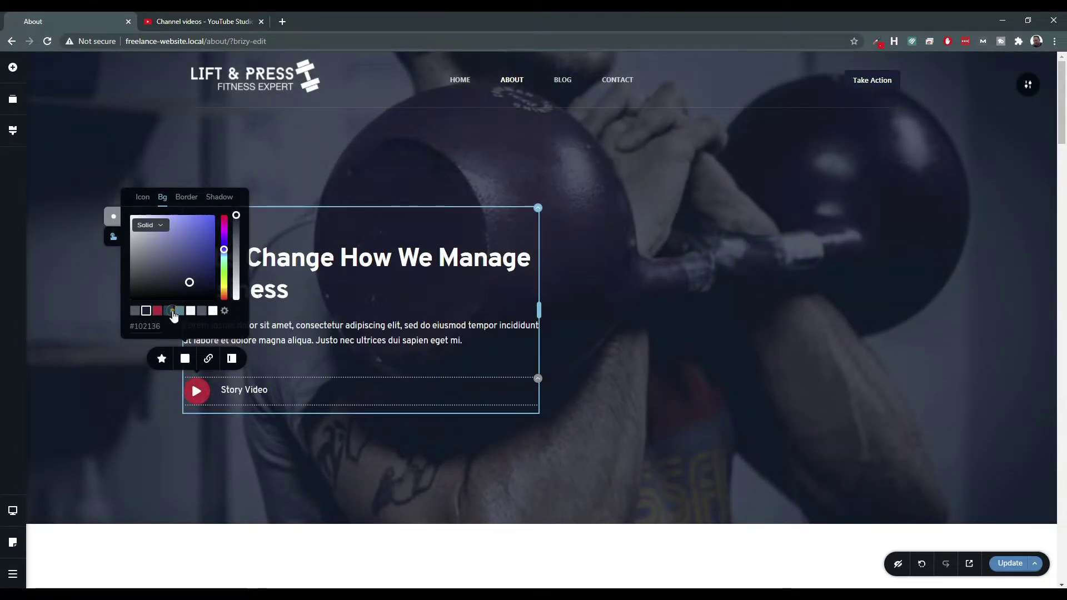
left_click(172, 313)
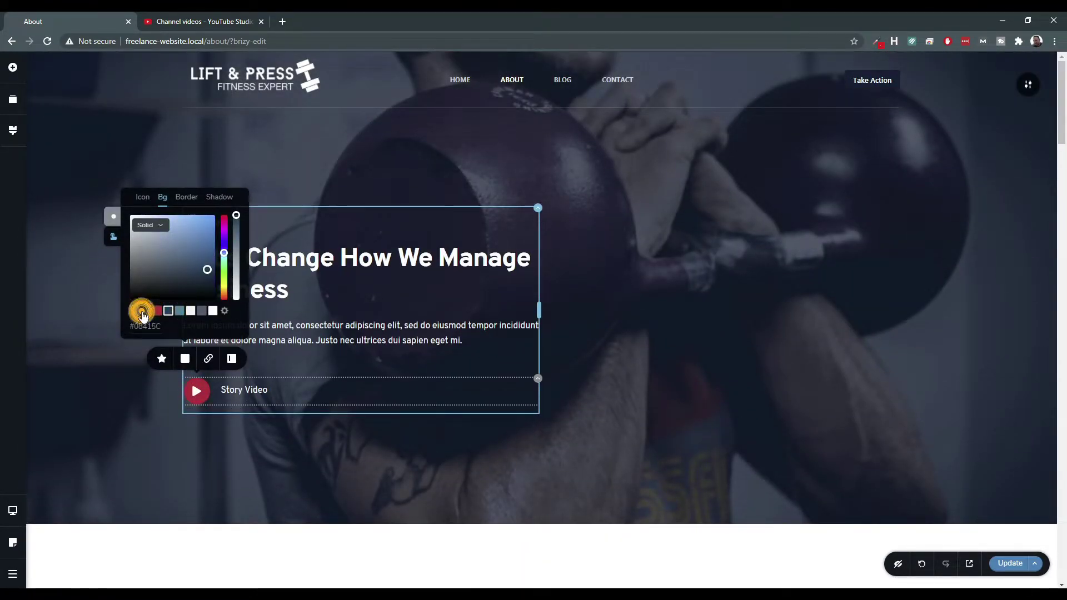
left_click(142, 311)
Replace the Company Values image with the fitness tracker photo jumpstory-download20200906-232930.png from the media library.
scroll(189, 392, "down", 7)
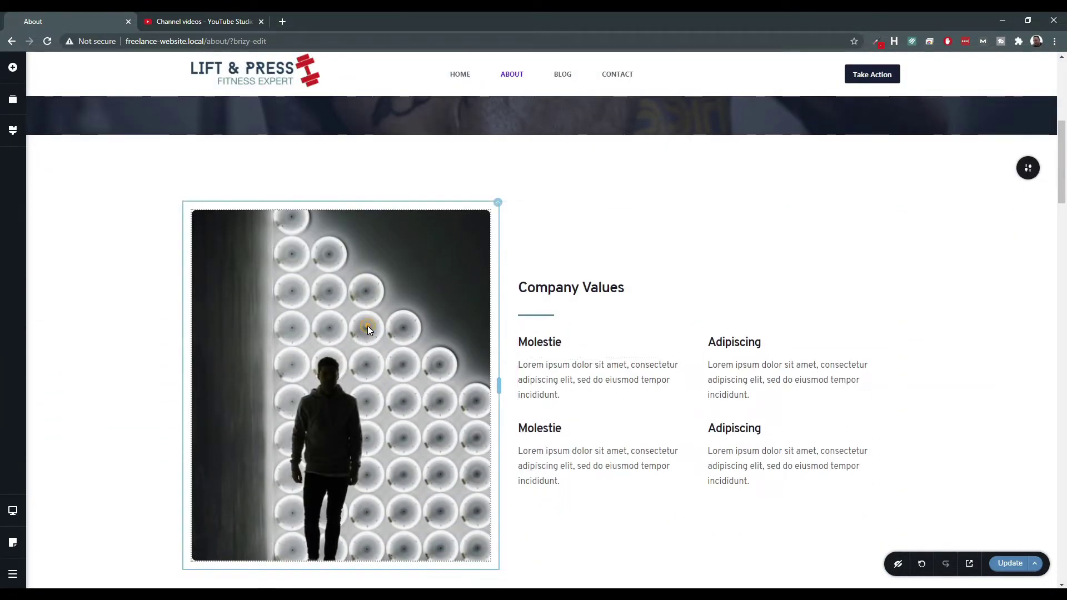
left_click(368, 329)
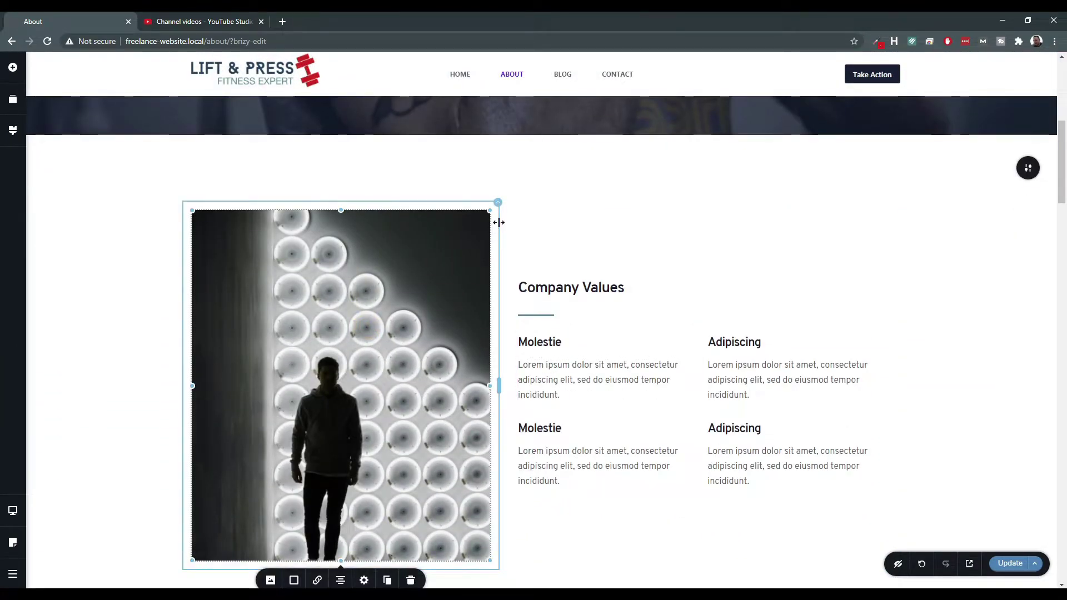
left_click(271, 581)
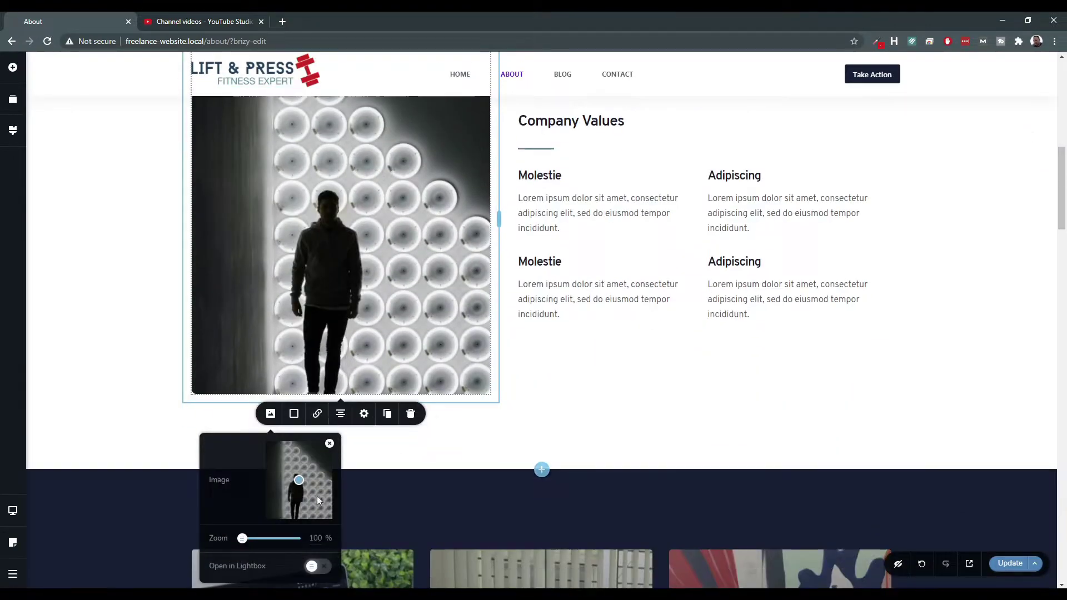
left_click(329, 444)
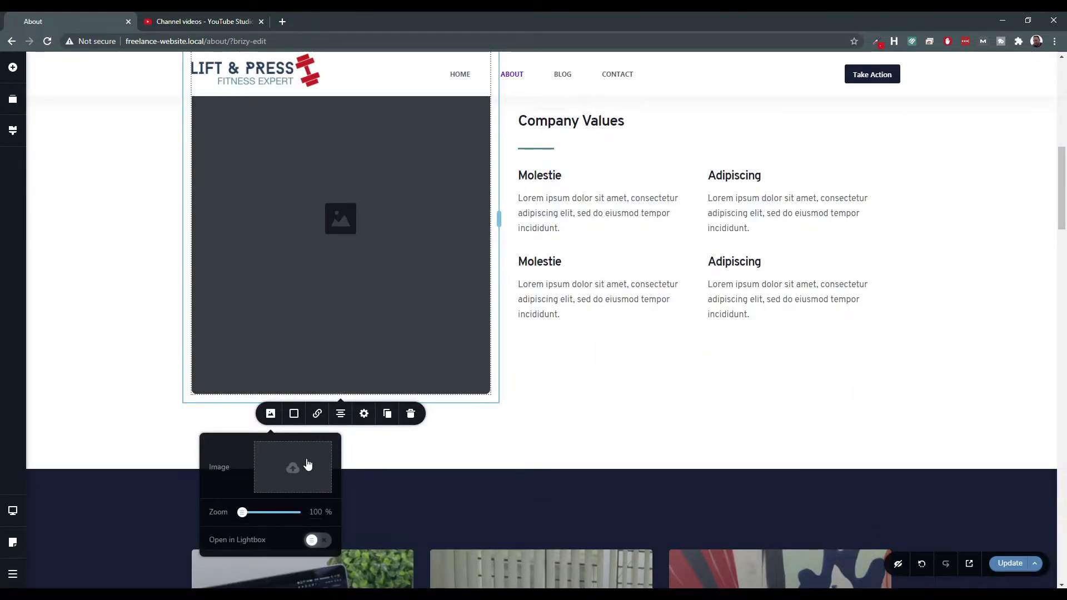
left_click(303, 478)
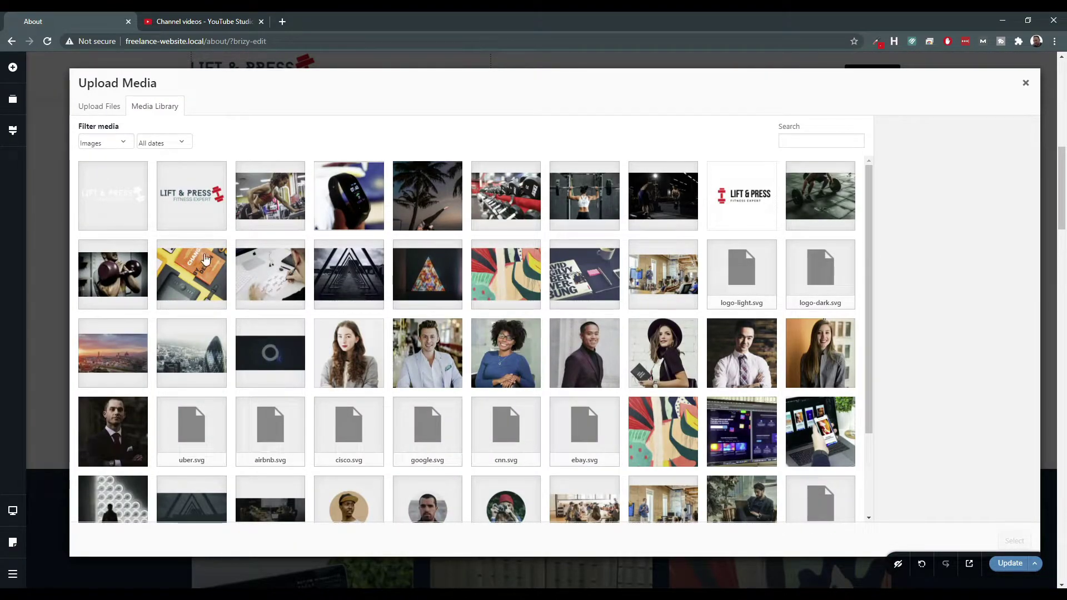
left_click(326, 212)
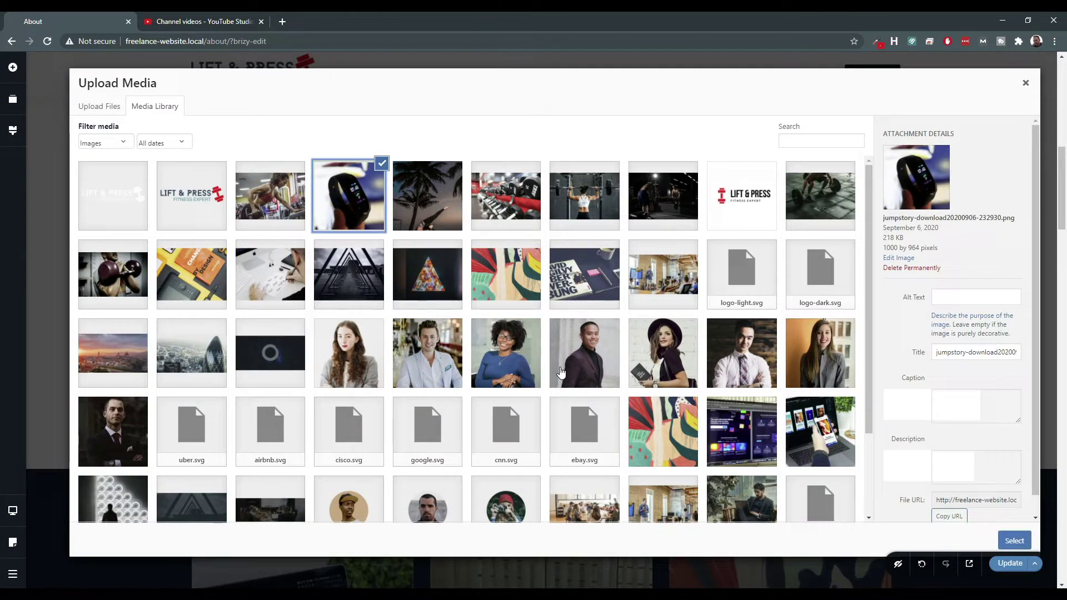
left_click(1013, 540)
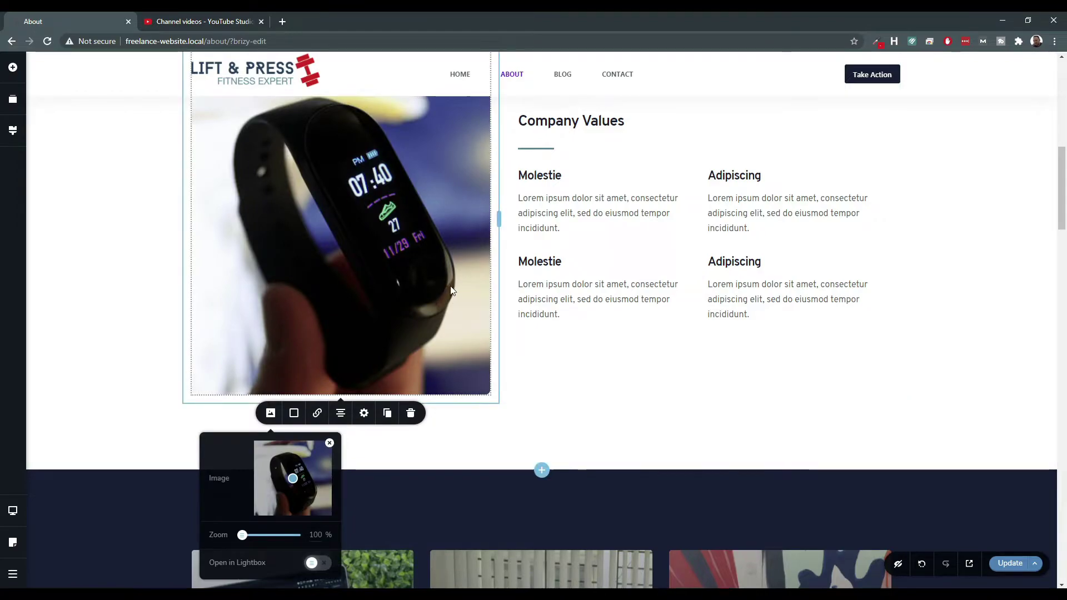
Delete the Justo Laoreet text block, the client logos block and the Our Team block below the service cards.
scroll(468, 340, "up", 3)
scroll(468, 339, "down", 7)
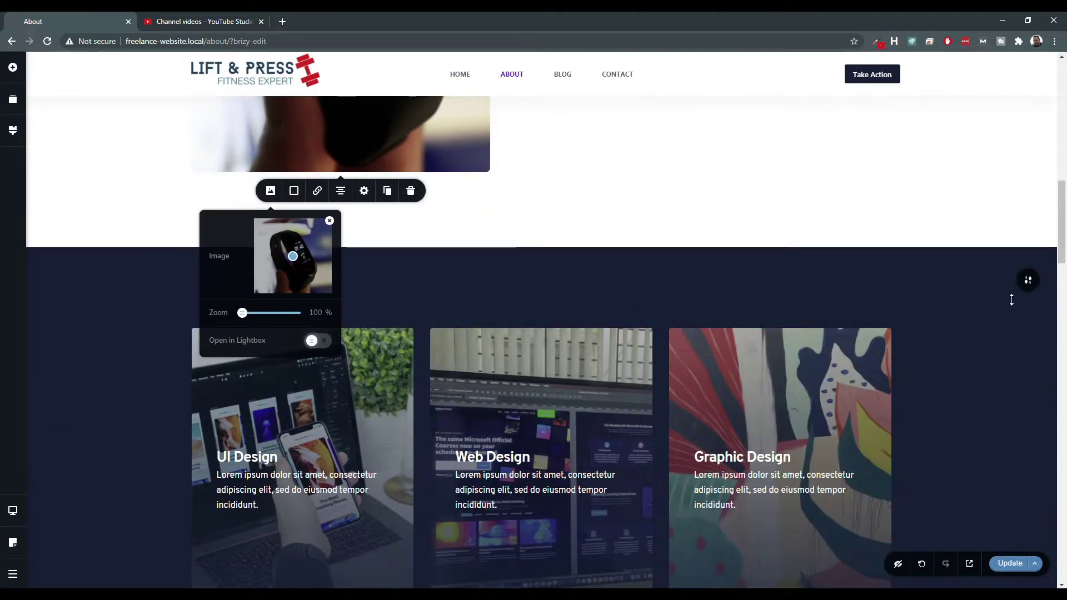
scroll(970, 345, "down", 8)
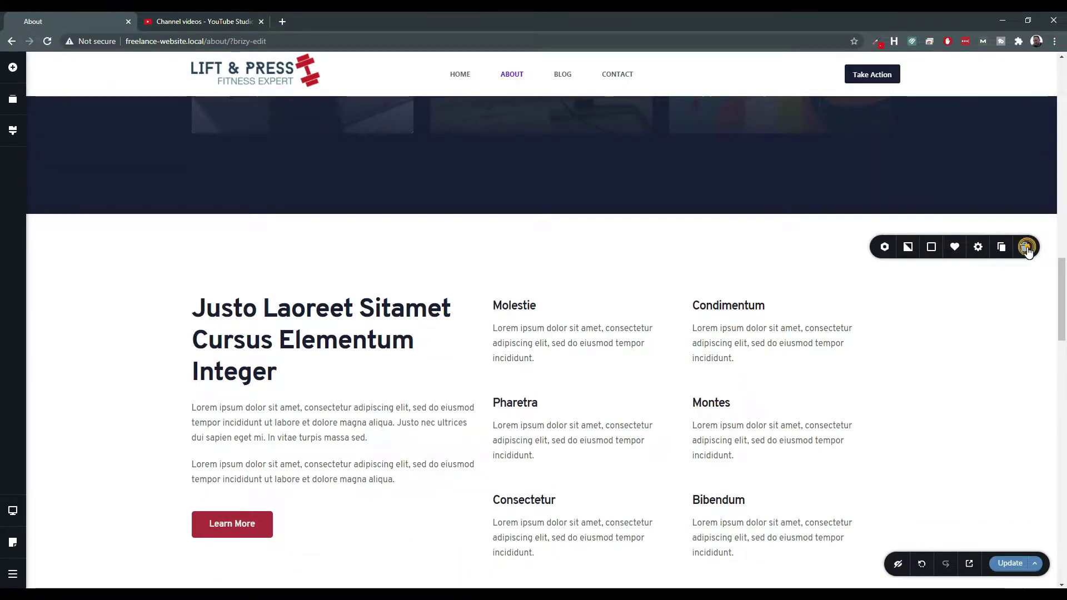
left_click(1016, 260)
left_click(1019, 259)
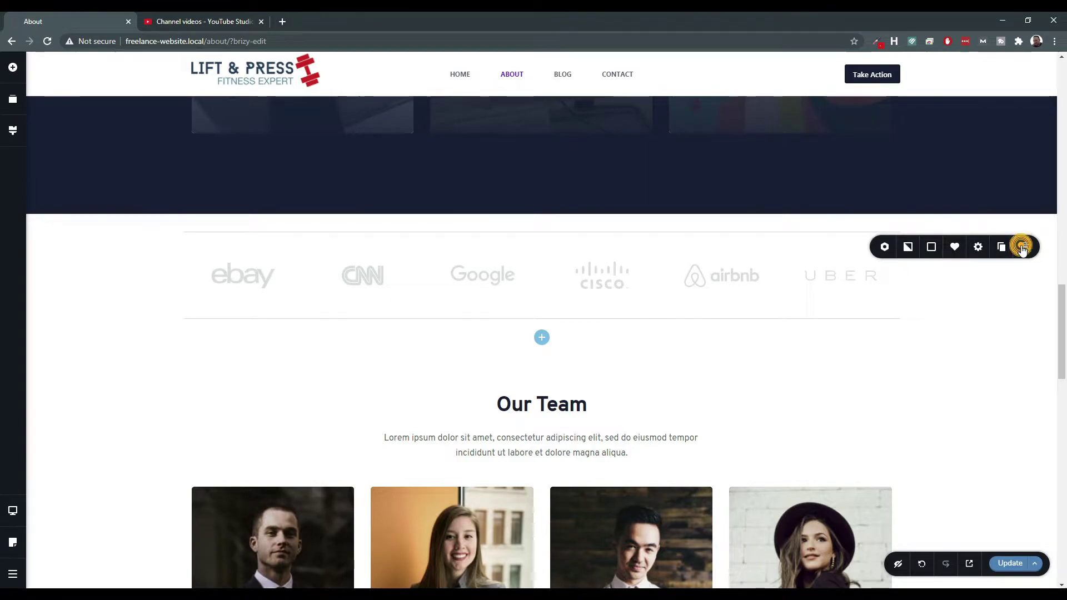
left_click(1027, 256)
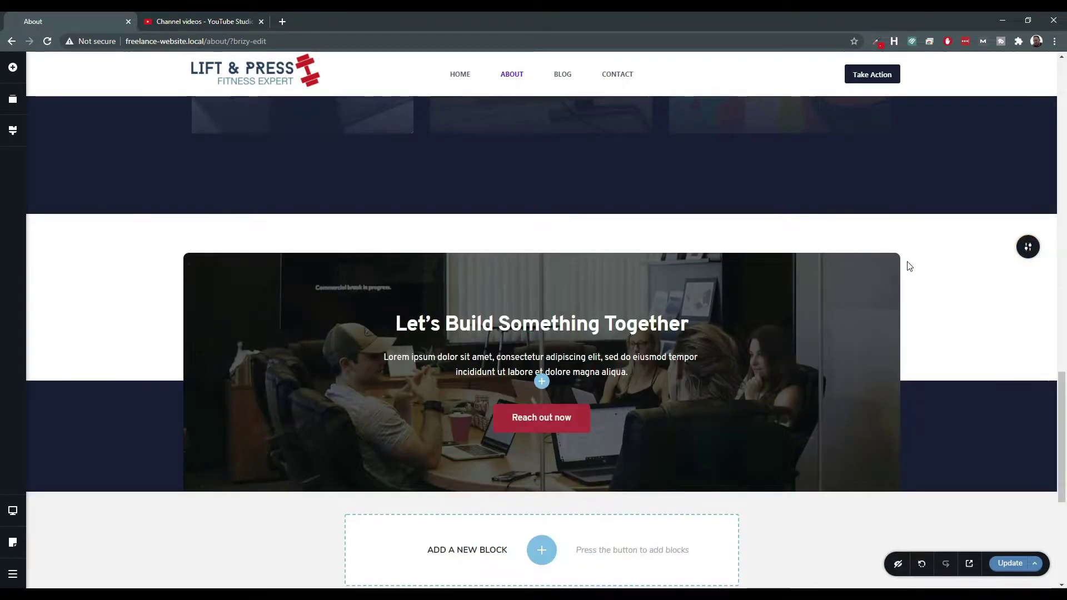
Check the remaining About page layout and update the page to save the changes.
scroll(965, 283, "down", 2)
scroll(937, 287, "up", 10)
scroll(889, 311, "up", 10)
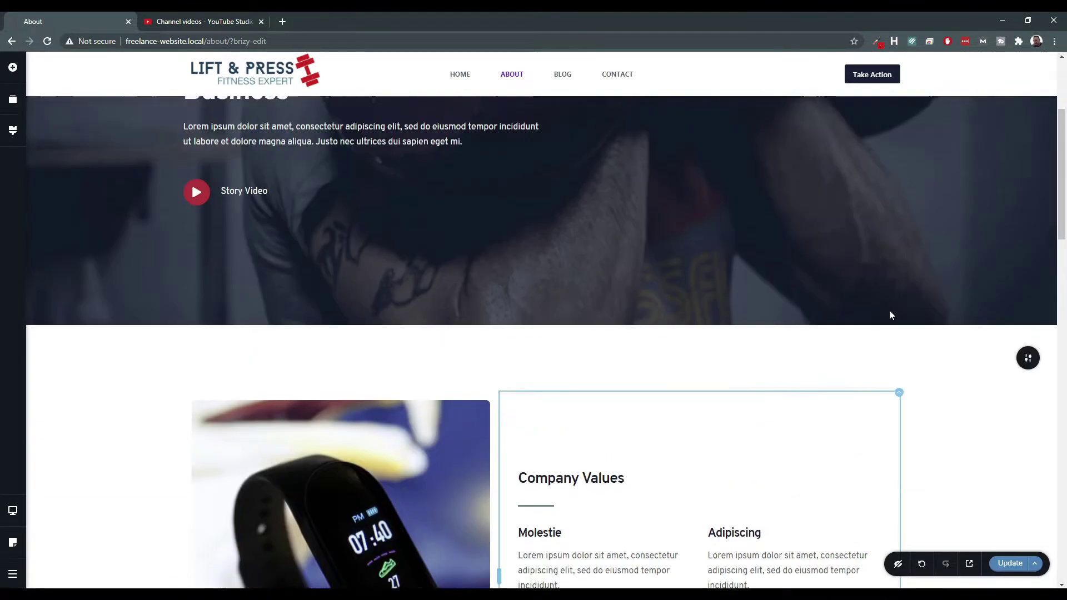
left_click(1011, 564)
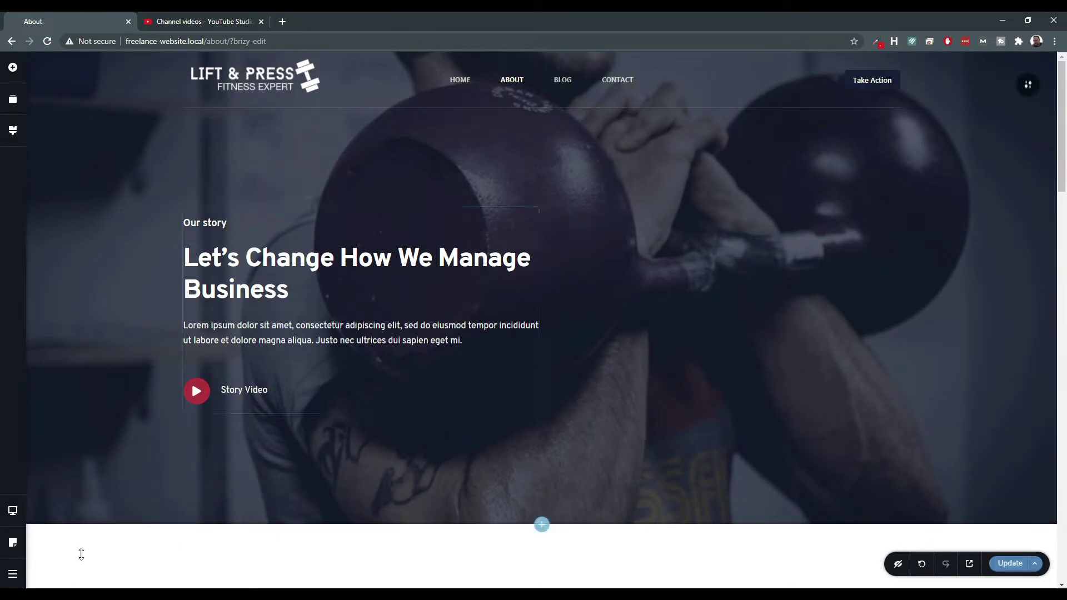
Return to the WordPress Pages list, dismissing the block editor welcome guide, and open the Contact page for editing with Brizy.
left_click(12, 573)
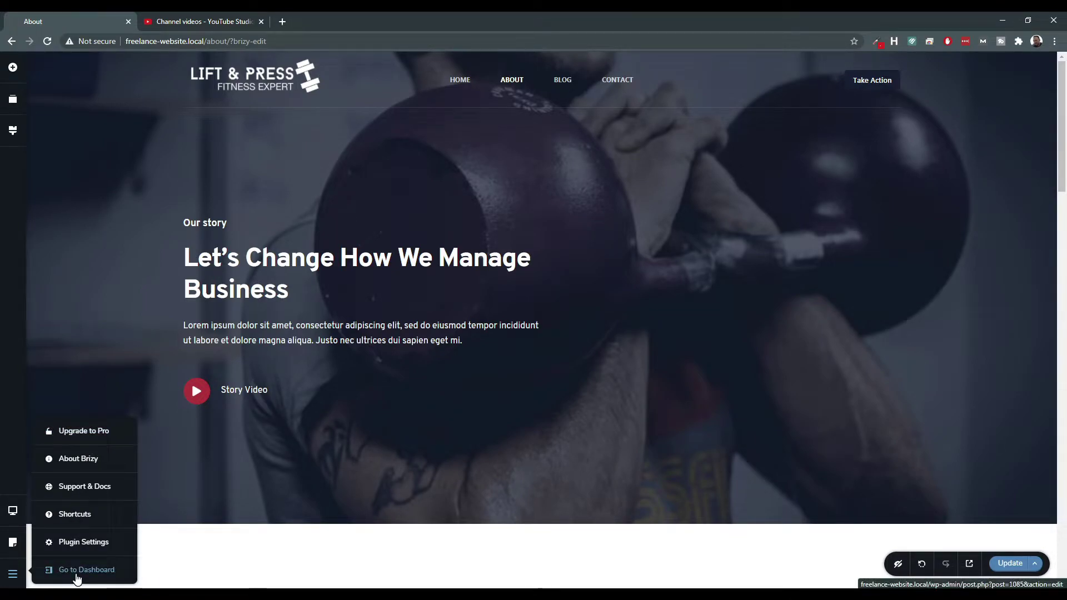
left_click(13, 67)
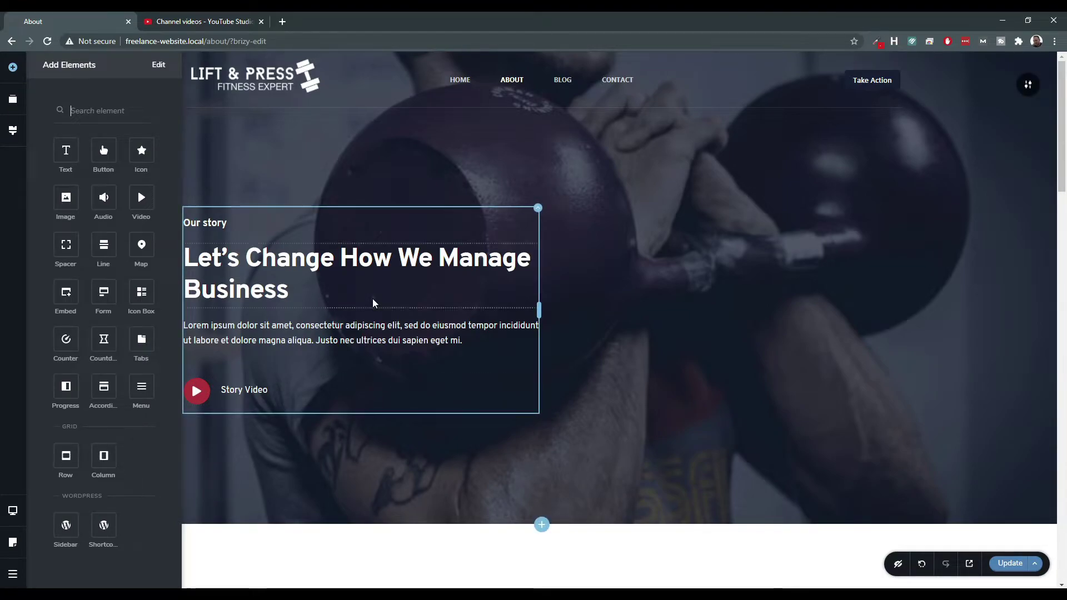
left_click(19, 580)
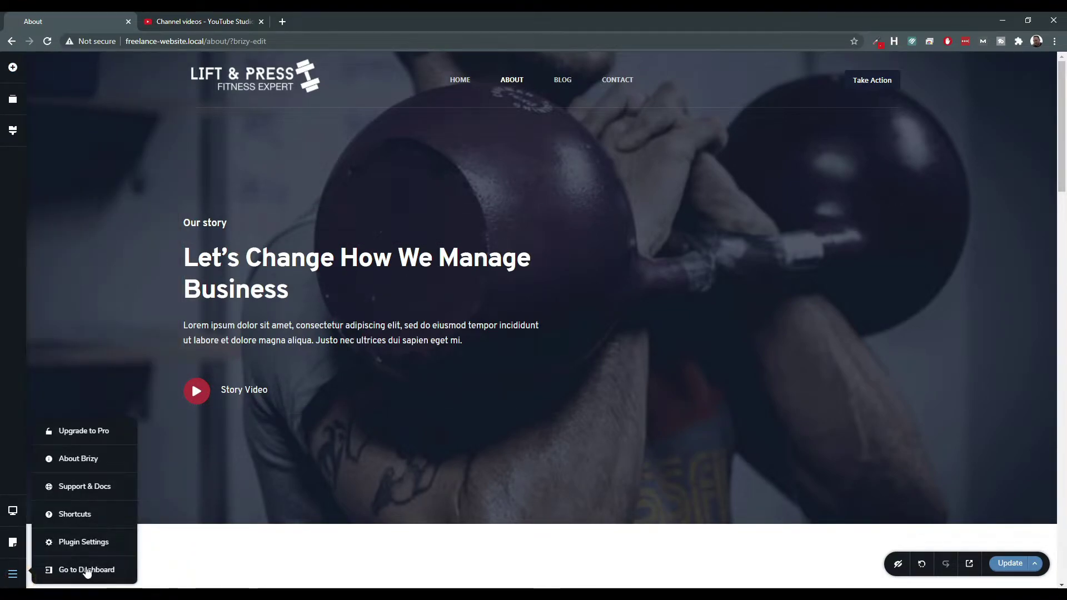
left_click(83, 570)
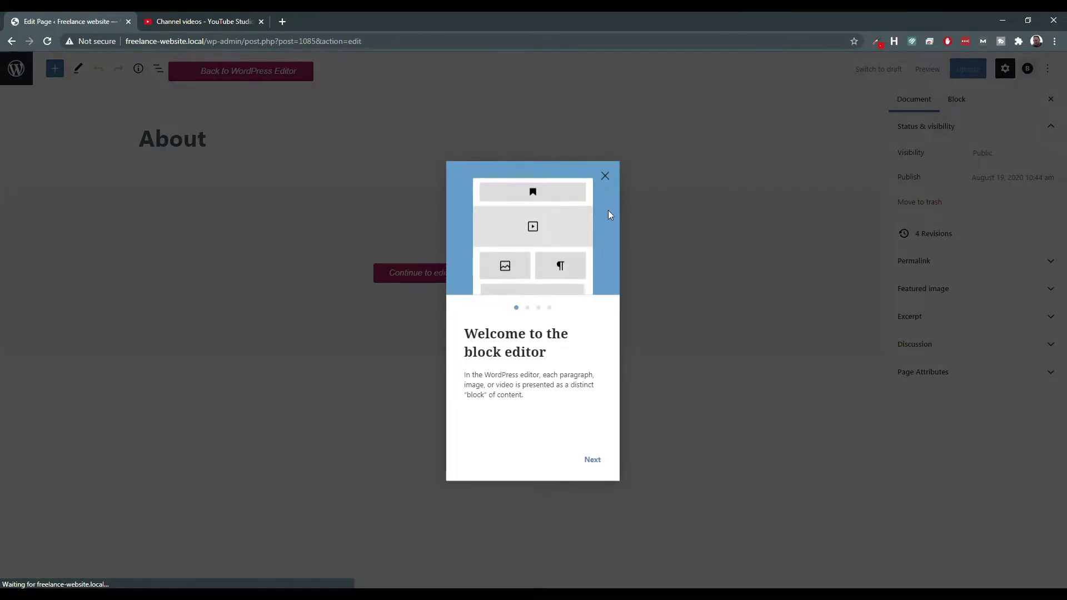
key("Escape")
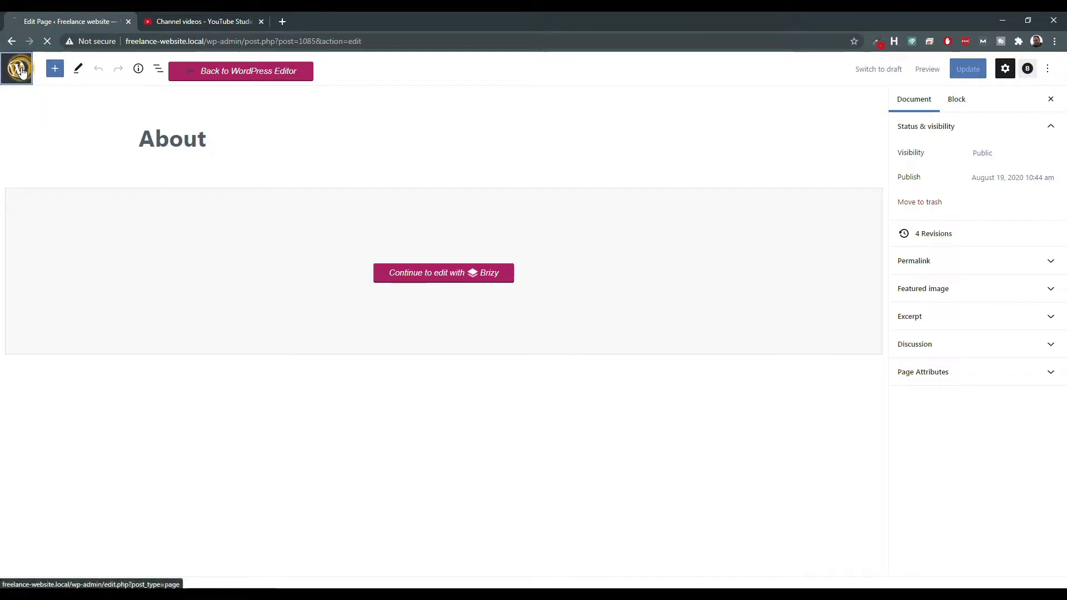
left_click(16, 69)
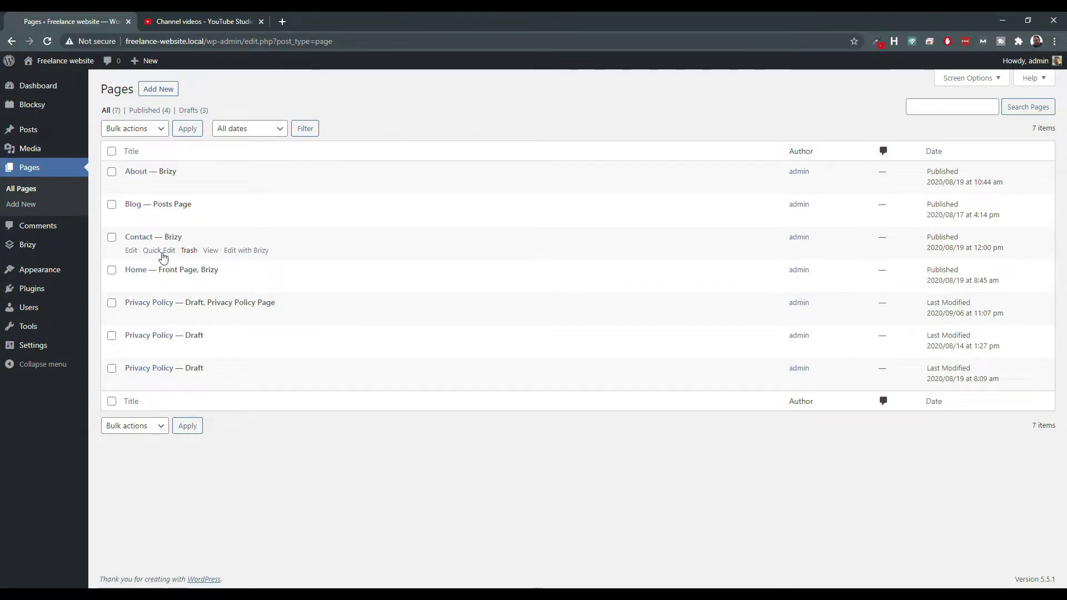
left_click(250, 251)
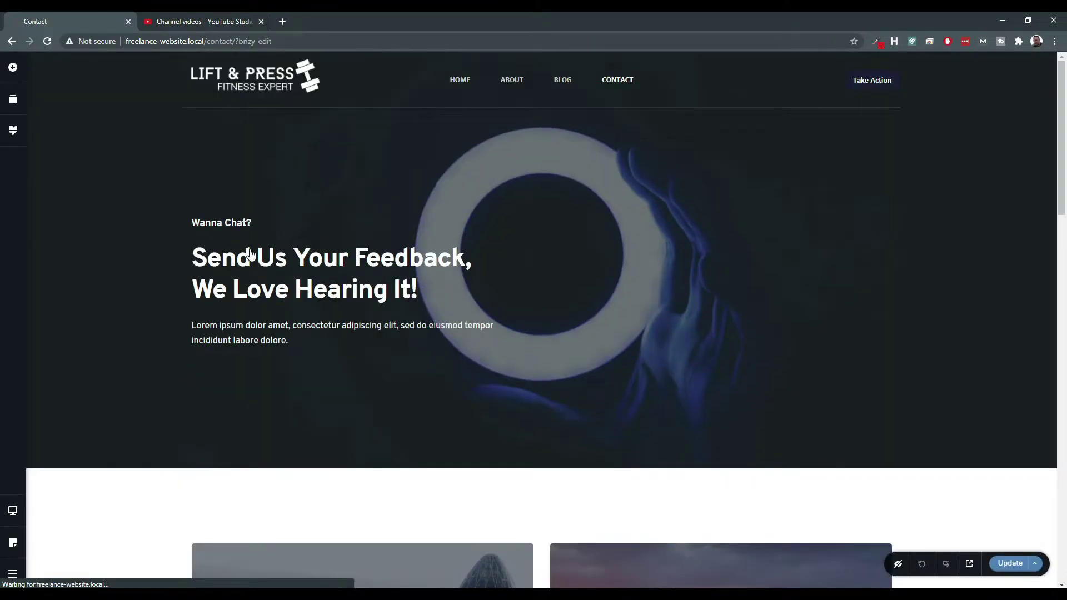
Look over the Contact page's location cards, contact details, map and contact form.
scroll(598, 293, "down", 7)
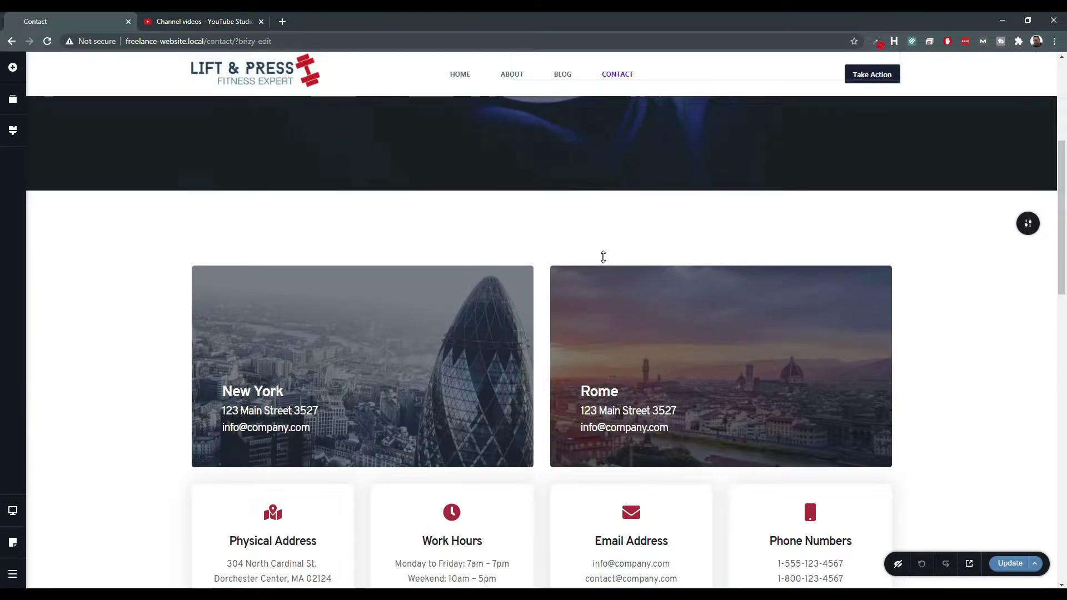
scroll(614, 243, "down", 1)
scroll(1008, 285, "up", 4)
scroll(772, 302, "down", 4)
scroll(512, 367, "down", 6)
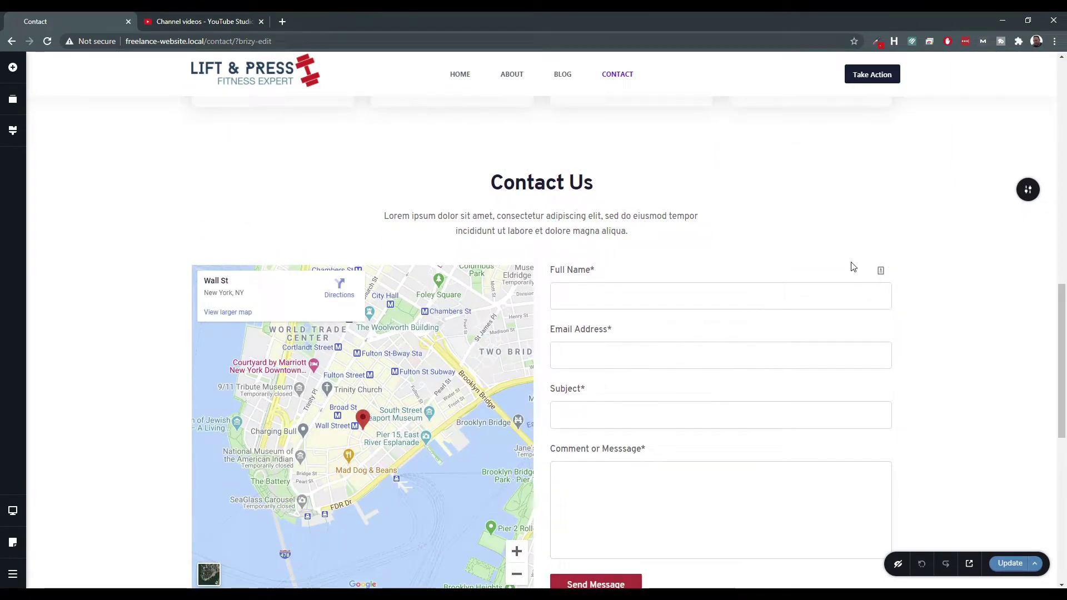
scroll(445, 263, "down", 2)
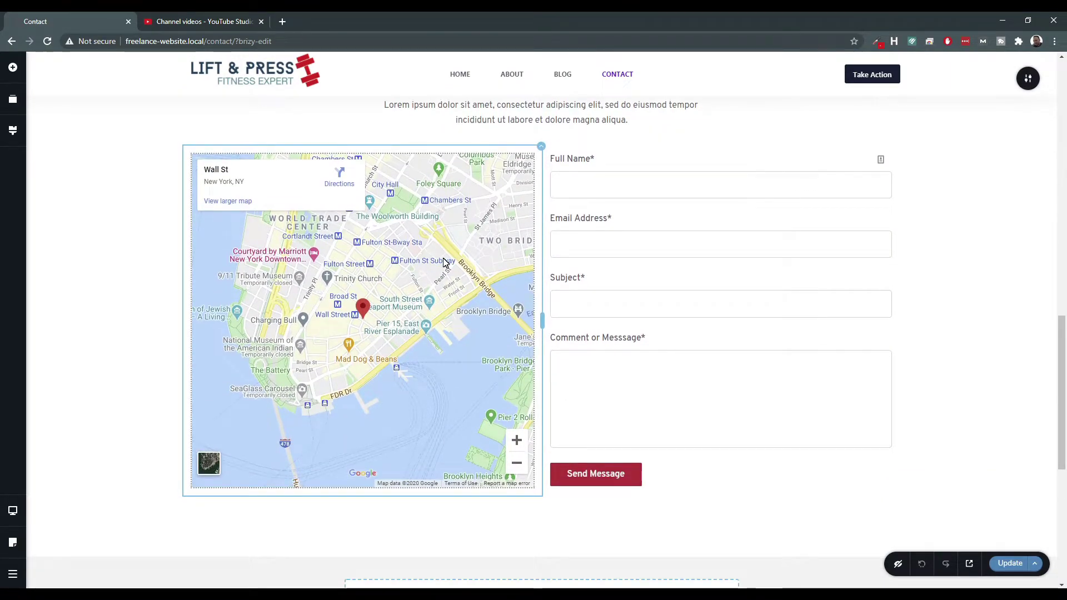
scroll(445, 262, "up", 2)
scroll(451, 314, "up", 1)
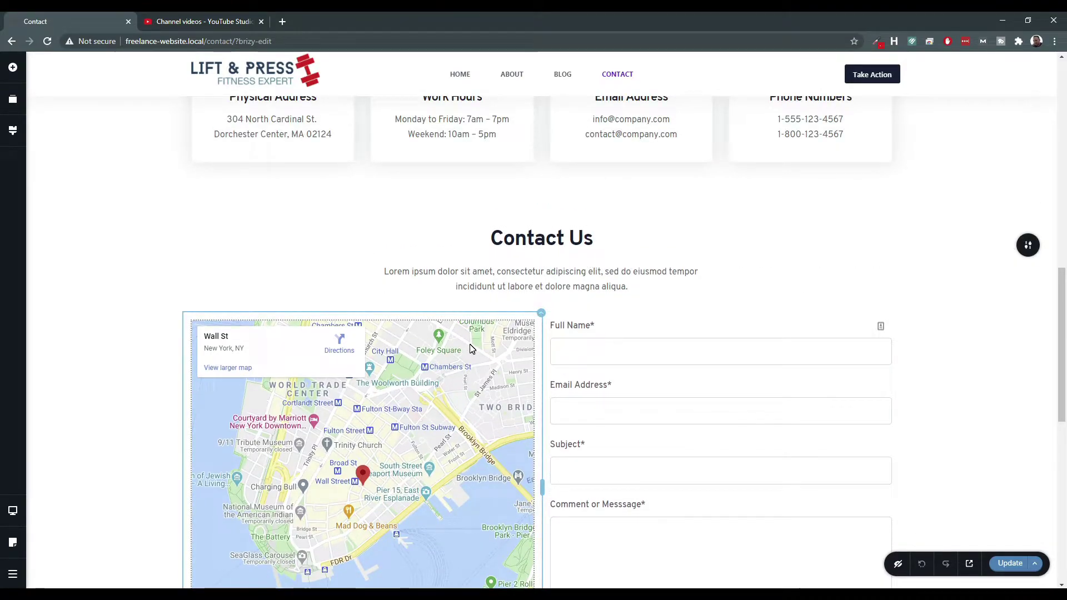
scroll(595, 255, "down", 2)
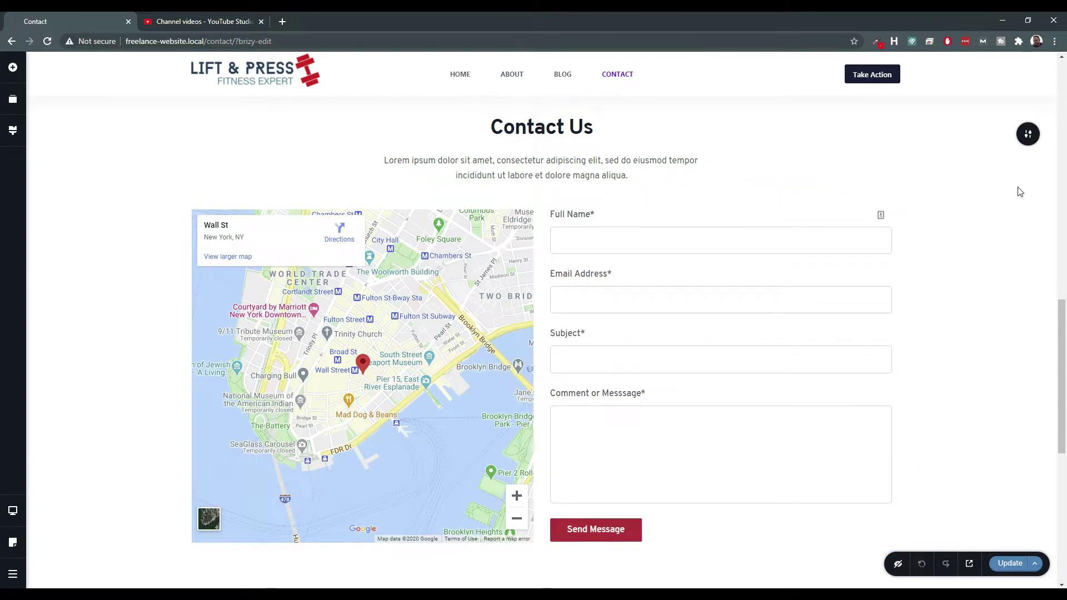
Save the Contact Us block to the library, viewing the cloud login and signup forms and skipping the Brizy account connection.
mouse_move(1029, 136)
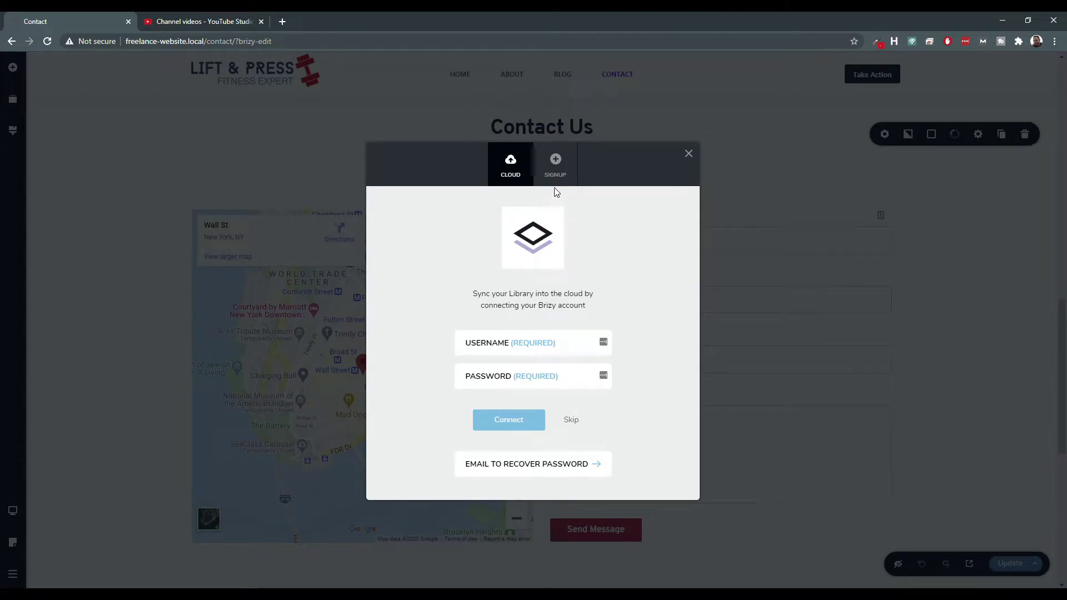
left_click(557, 171)
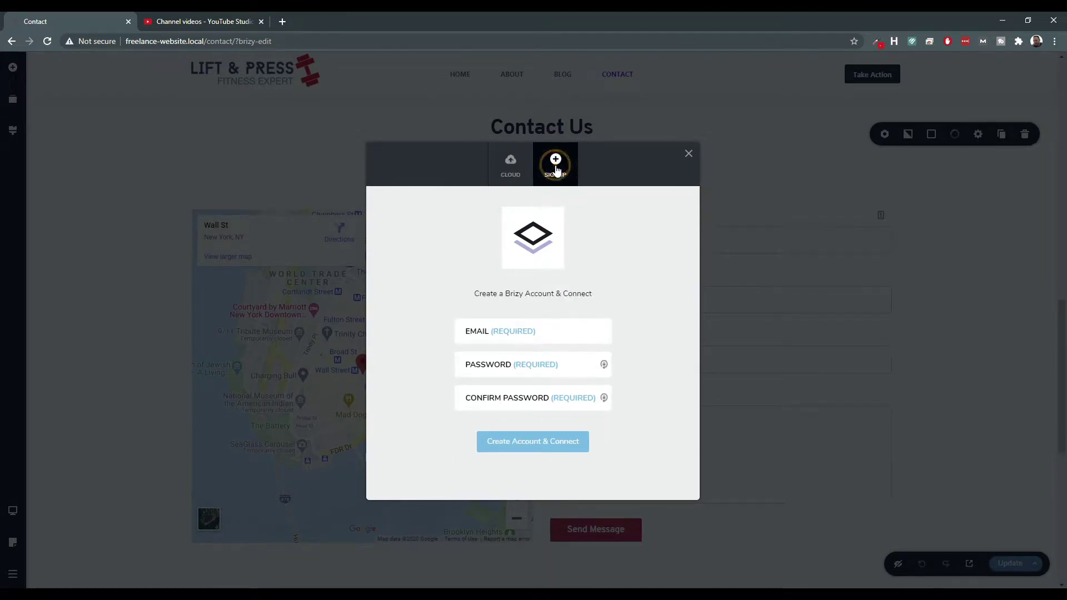
left_click(511, 166)
left_click(556, 164)
left_click(518, 163)
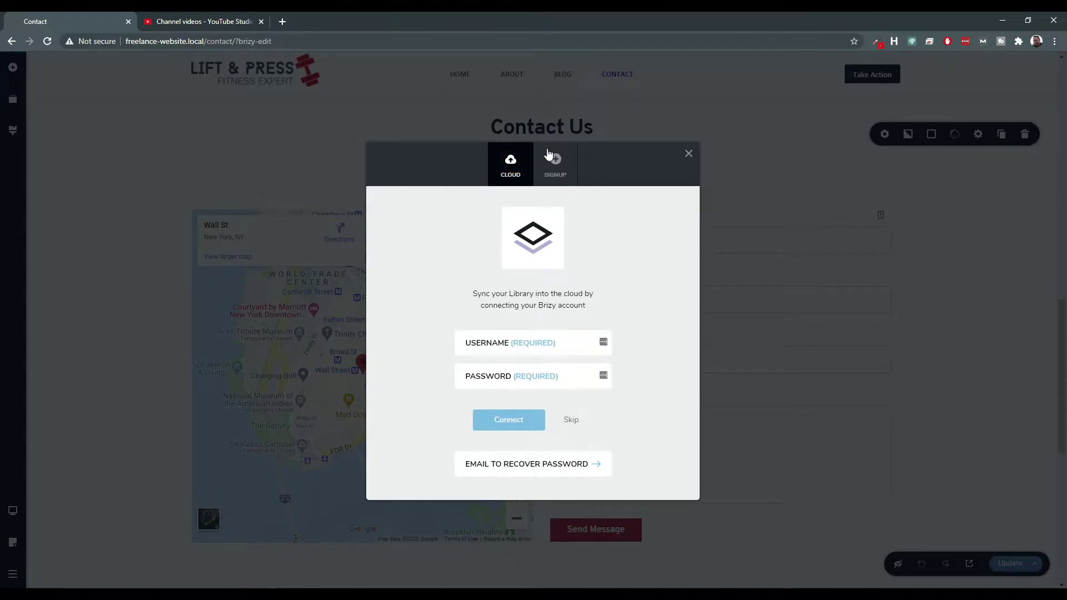
left_click(577, 423)
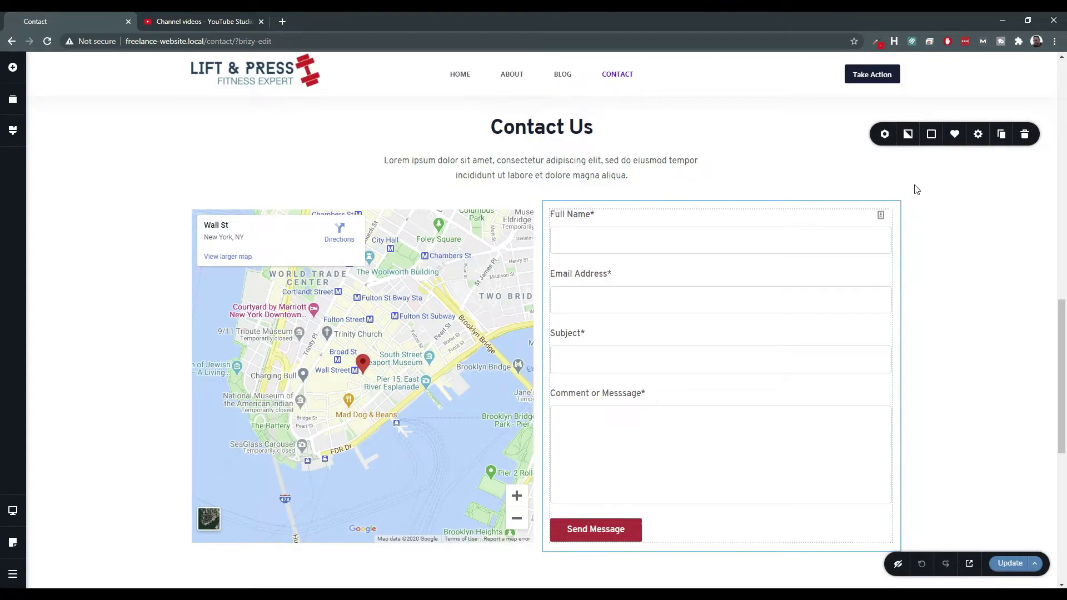
Browse the block library's layouts and saved blocks from the end of the Contact page, then close the library.
left_click(14, 576)
left_click(974, 265)
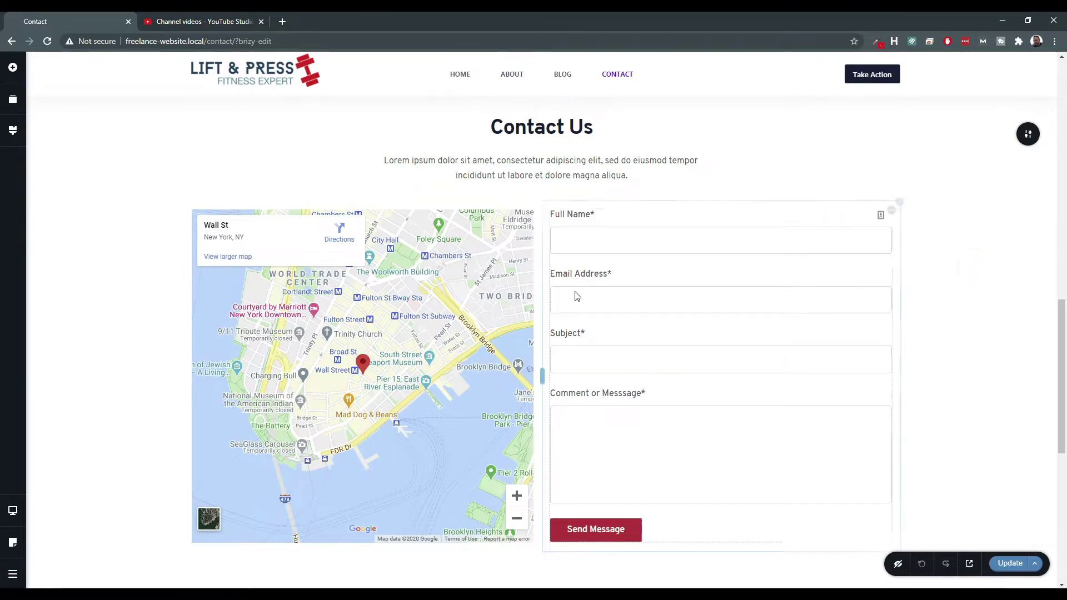
scroll(590, 294, "down", 8)
left_click(547, 229)
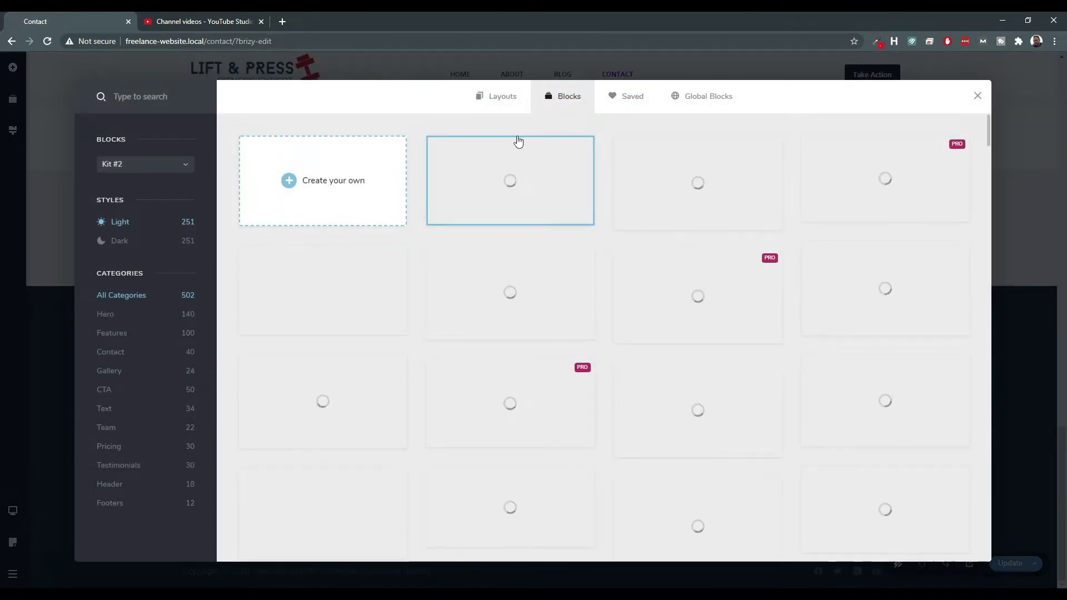
left_click(499, 106)
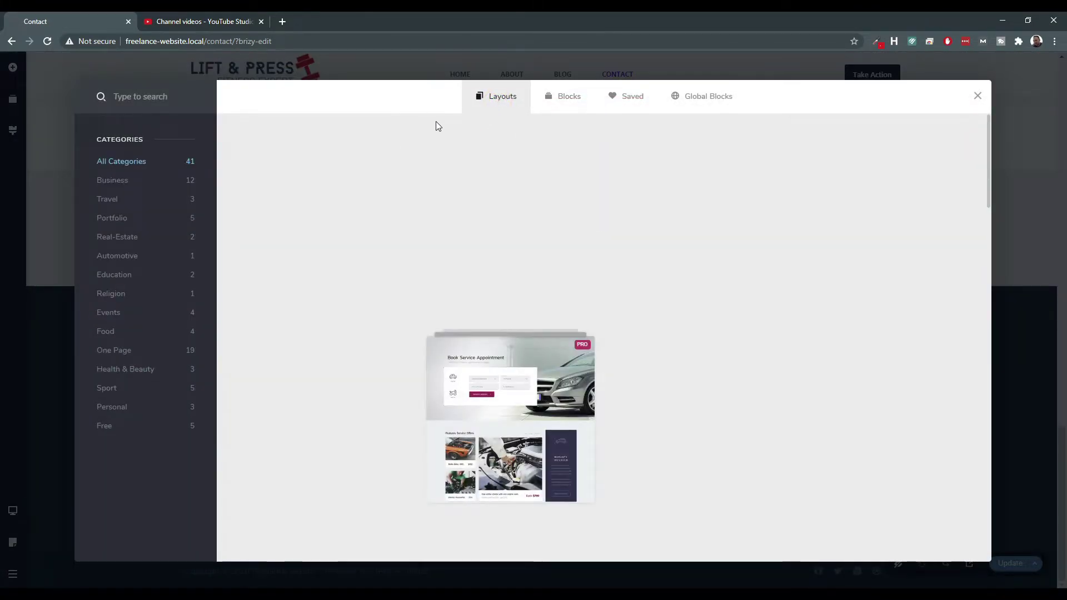
left_click(612, 100)
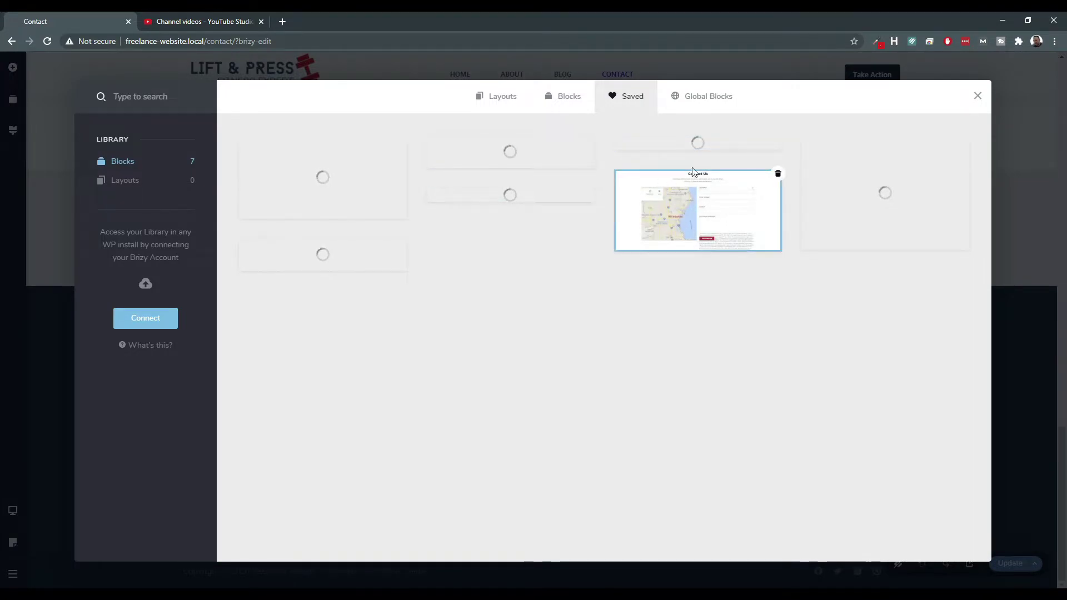
left_click(978, 95)
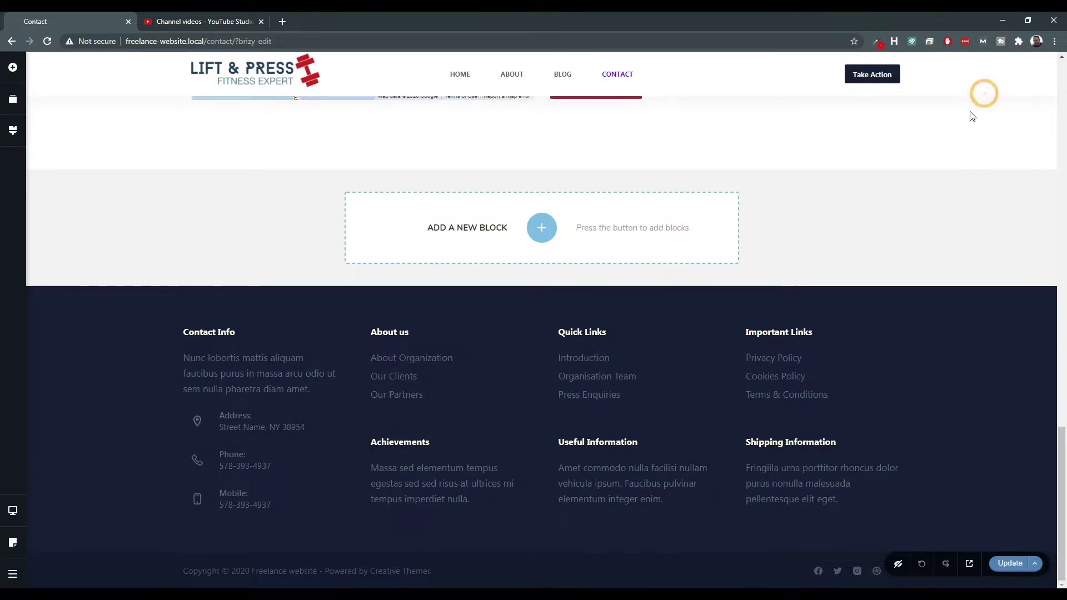
Save the block with the New York and Rome location cards and contact details to the library.
scroll(817, 218, "up", 15)
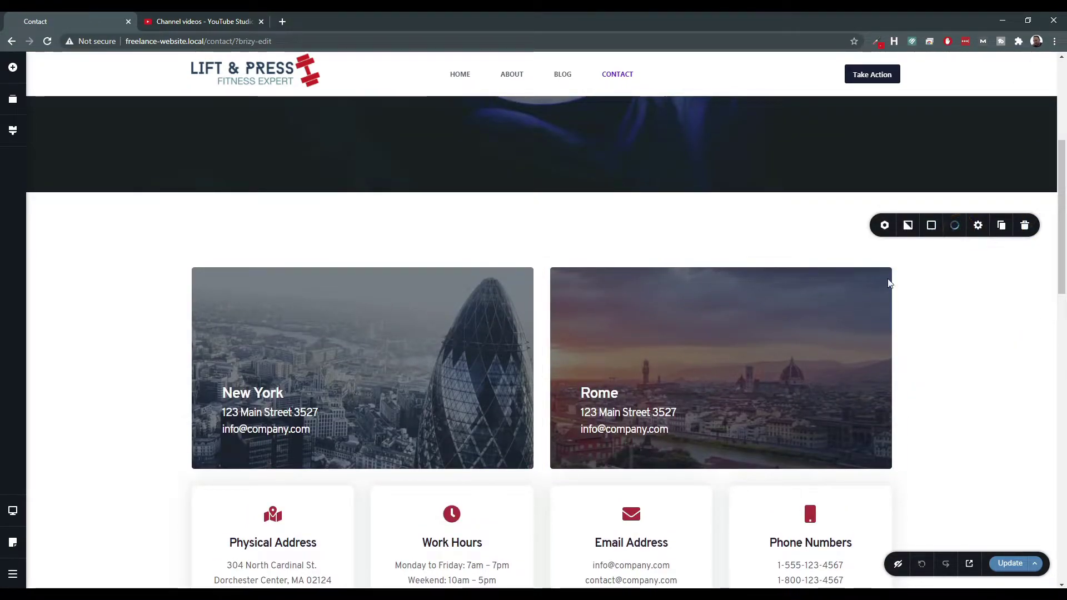
scroll(650, 260, "down", 15)
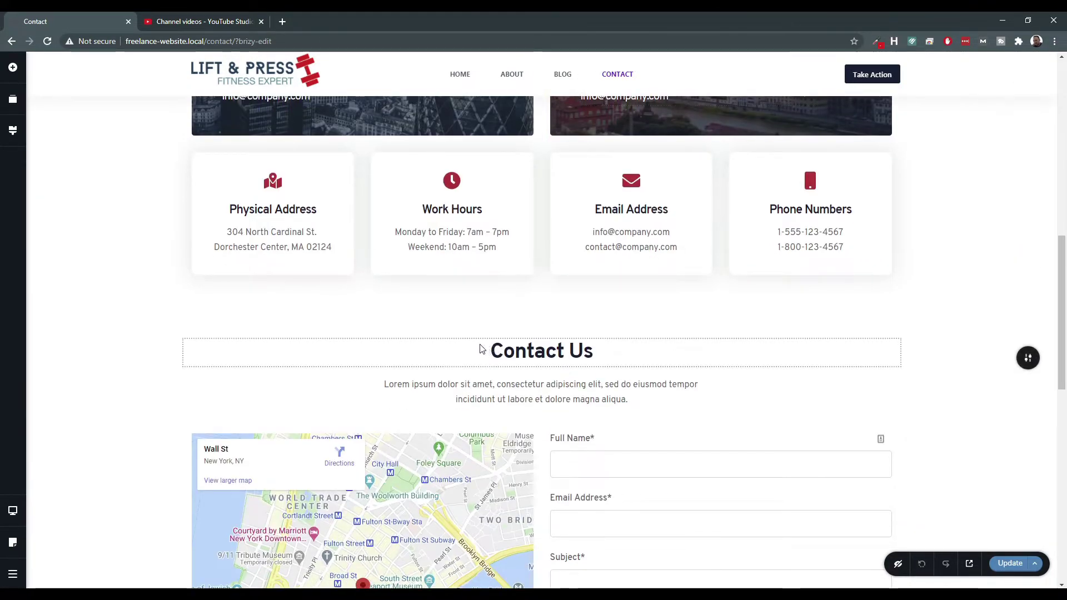
scroll(532, 328, "up", 15)
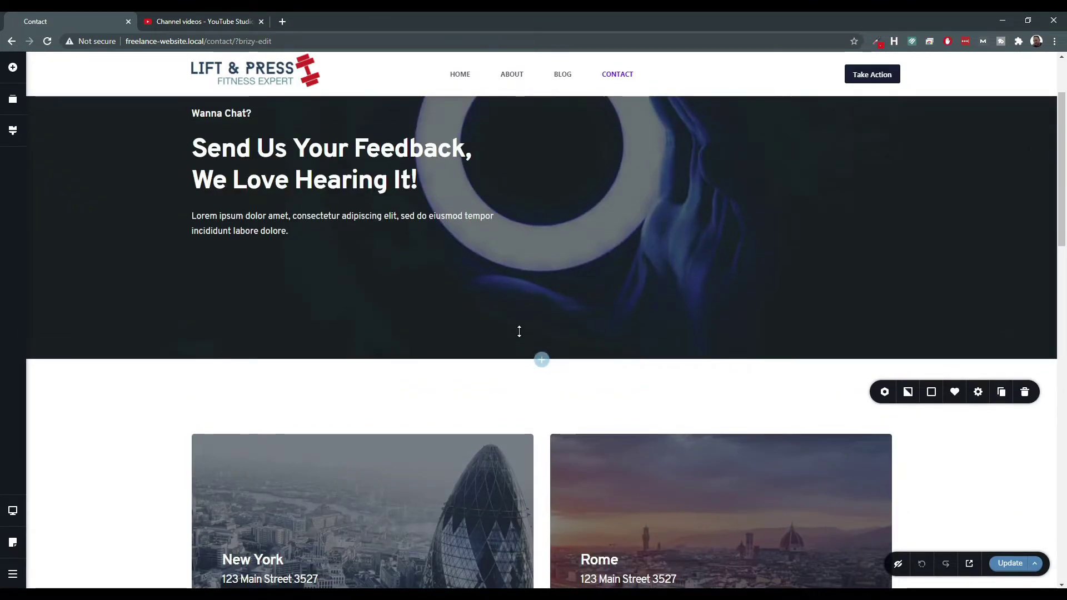
scroll(506, 335, "down", 6)
scroll(583, 281, "up", 6)
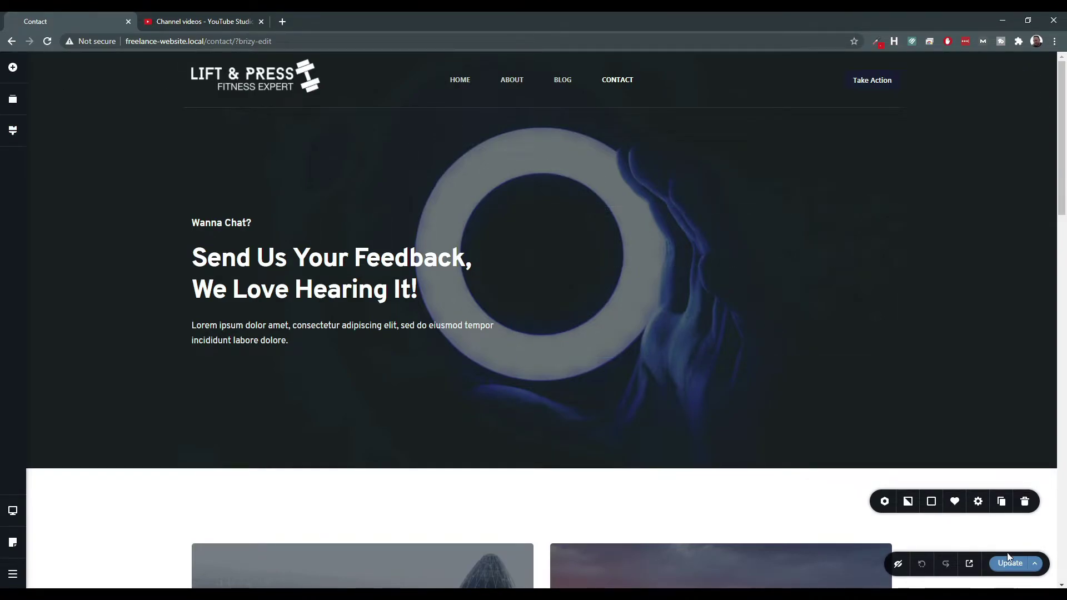
Leave the Contact page editor for the WordPress Pages list and open the About page for editing with Brizy.
left_click(13, 575)
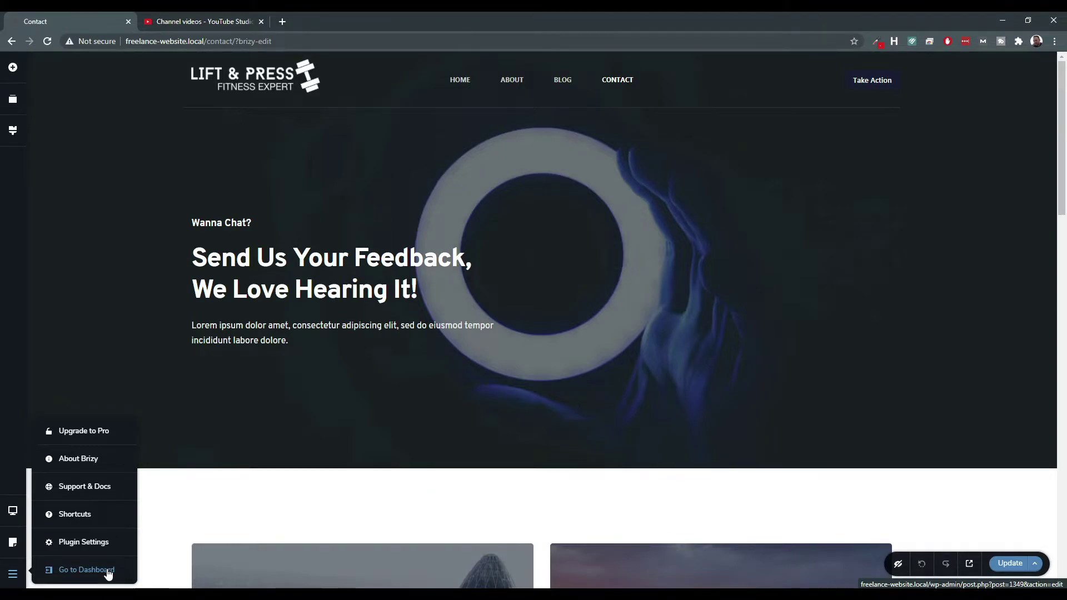
left_click(109, 573)
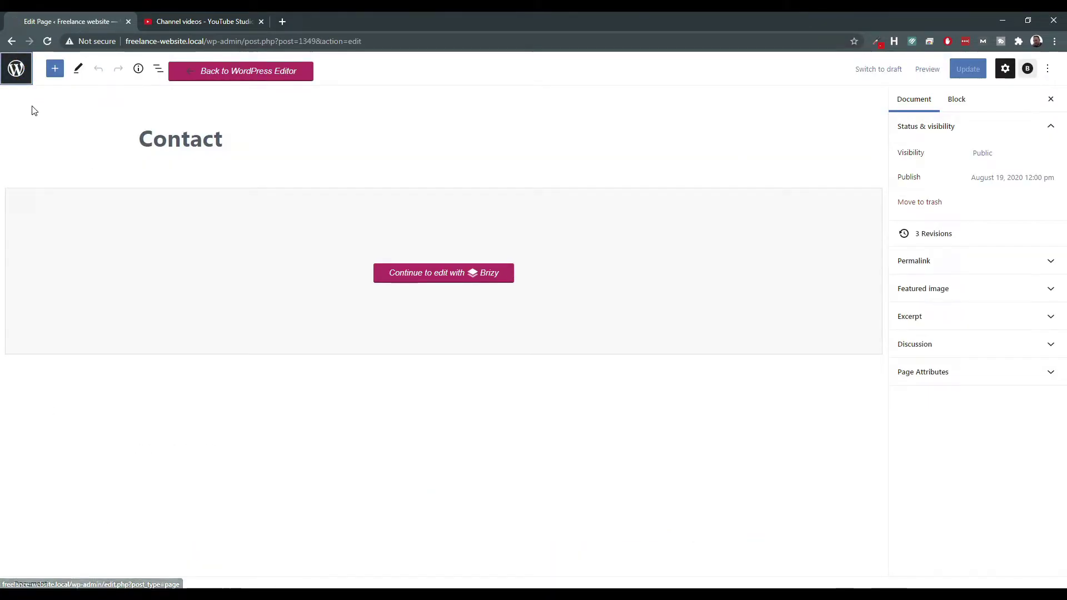
left_click(19, 69)
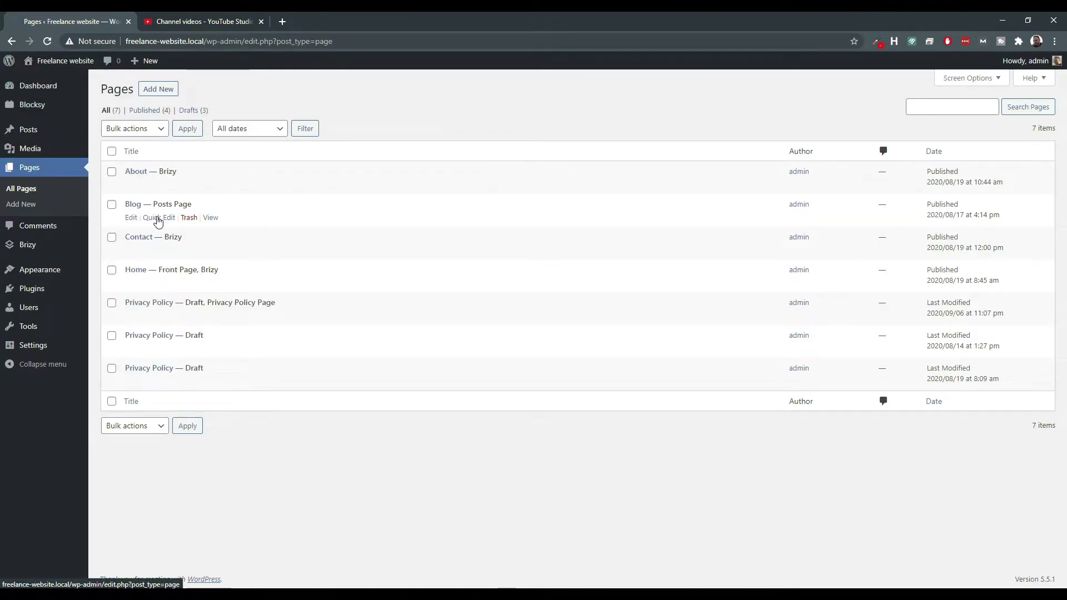
left_click(246, 185)
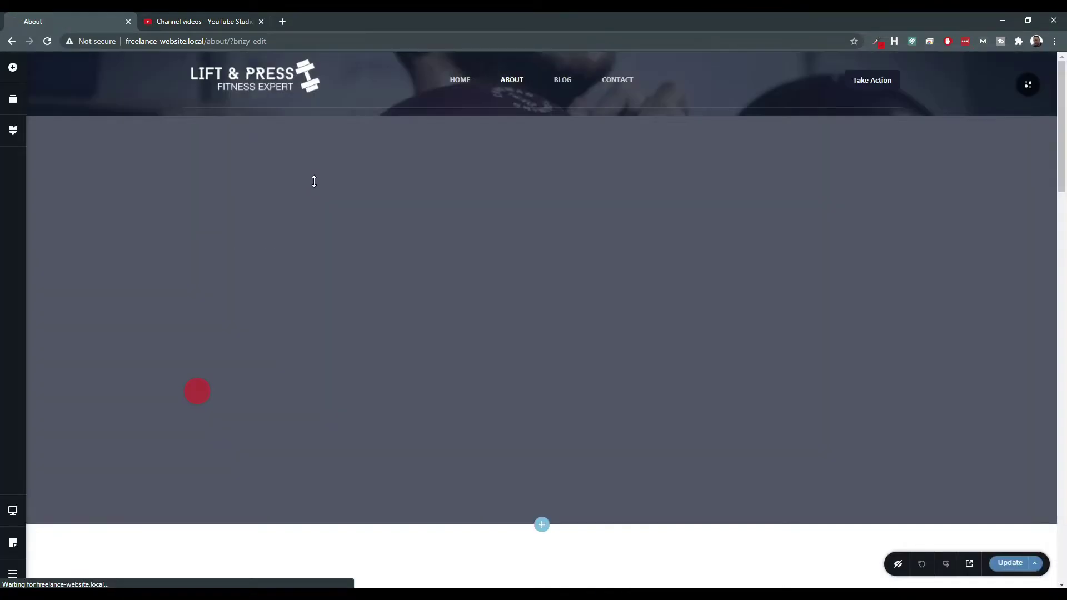
Add the saved block with the New York and Rome location cards at the end of the About page.
scroll(446, 286, "down", 12)
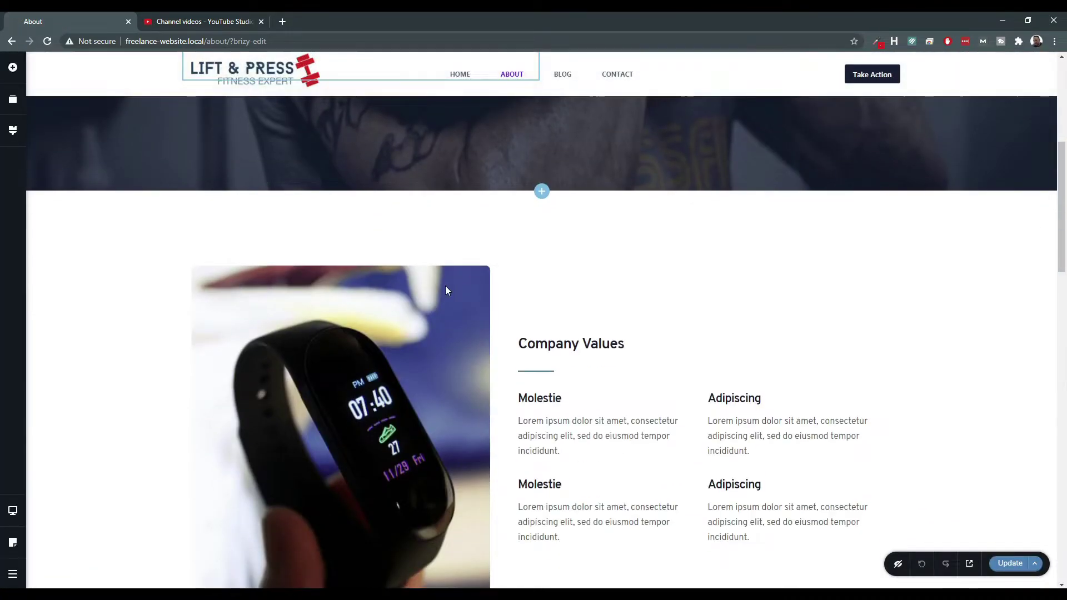
scroll(445, 286, "down", 4)
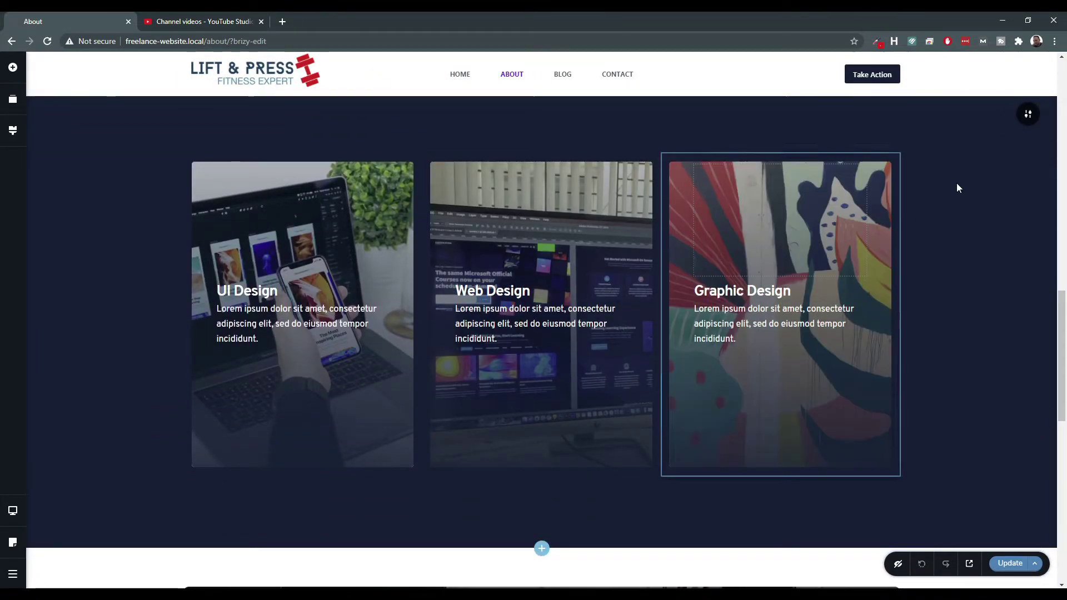
scroll(926, 221, "down", 10)
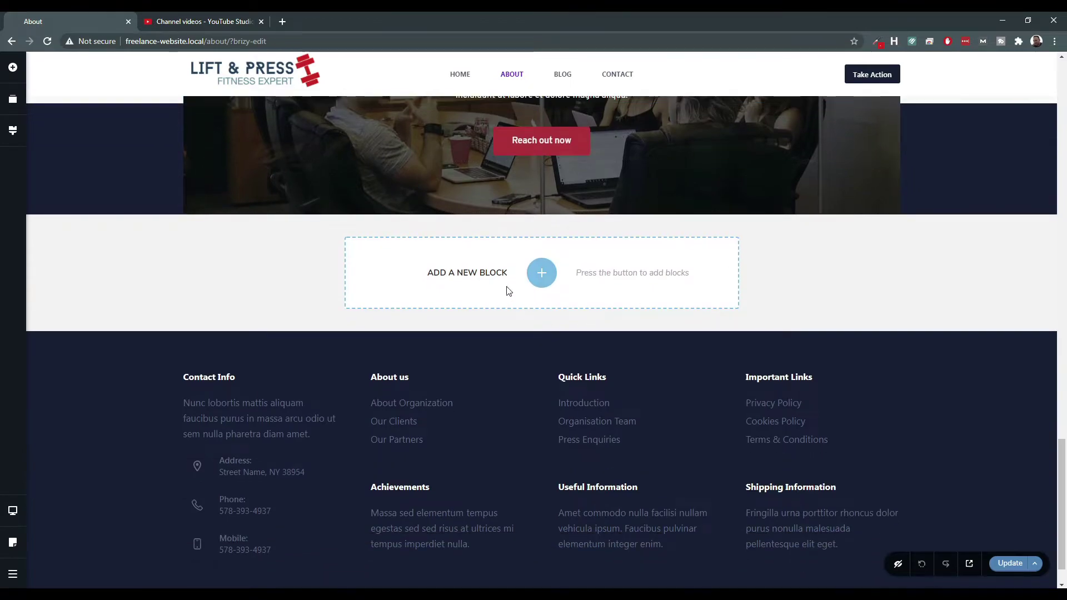
left_click(540, 272)
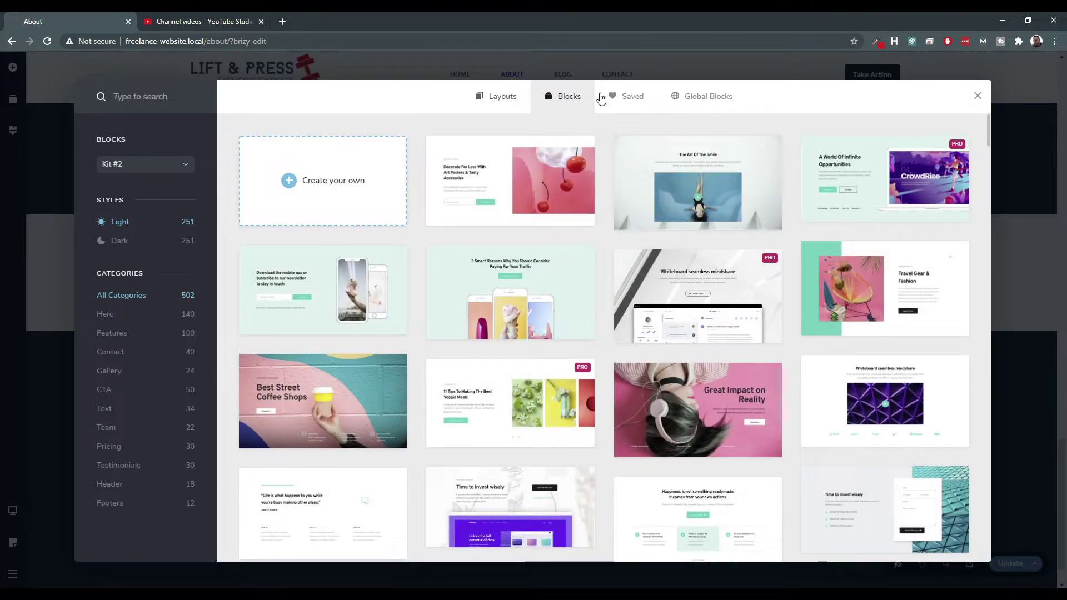
left_click(622, 95)
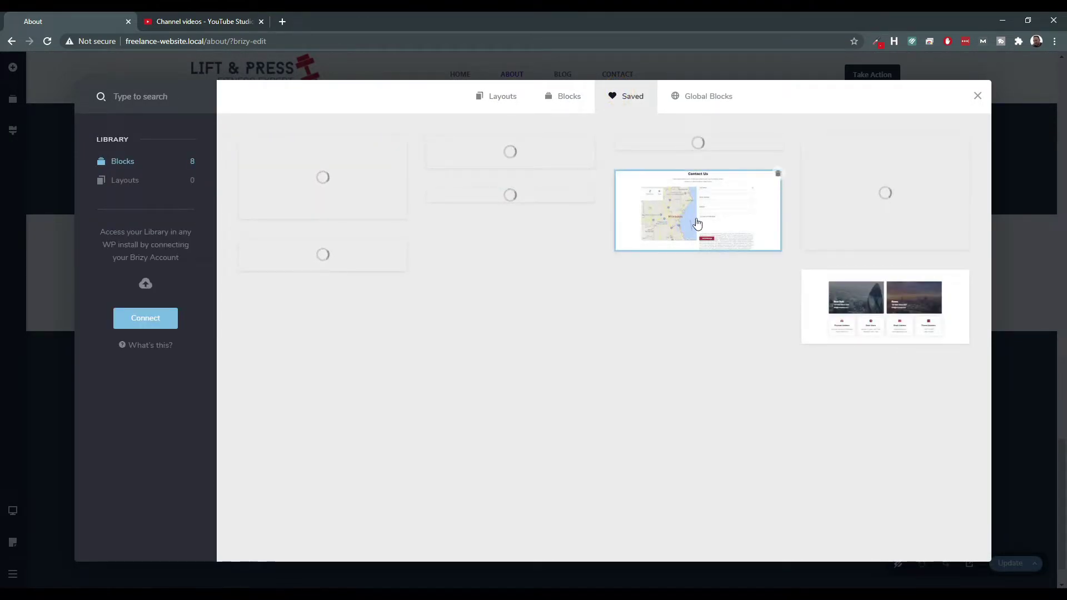
left_click(821, 290)
left_click(1026, 253)
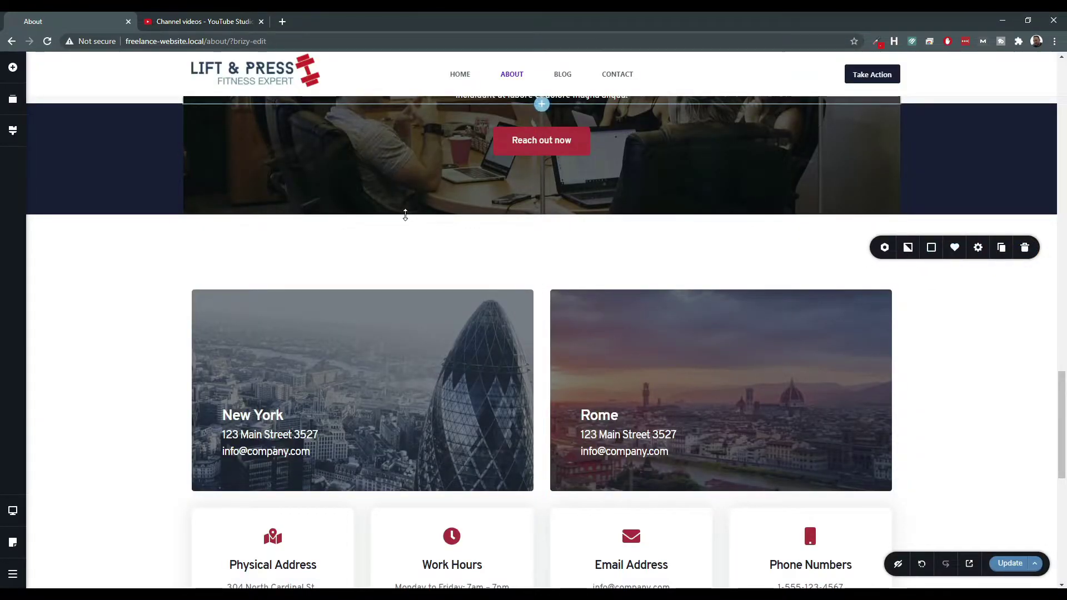
Add the saved Contact Us block with the map and form below the location and contact details block.
scroll(445, 234, "down", 6)
left_click(548, 356)
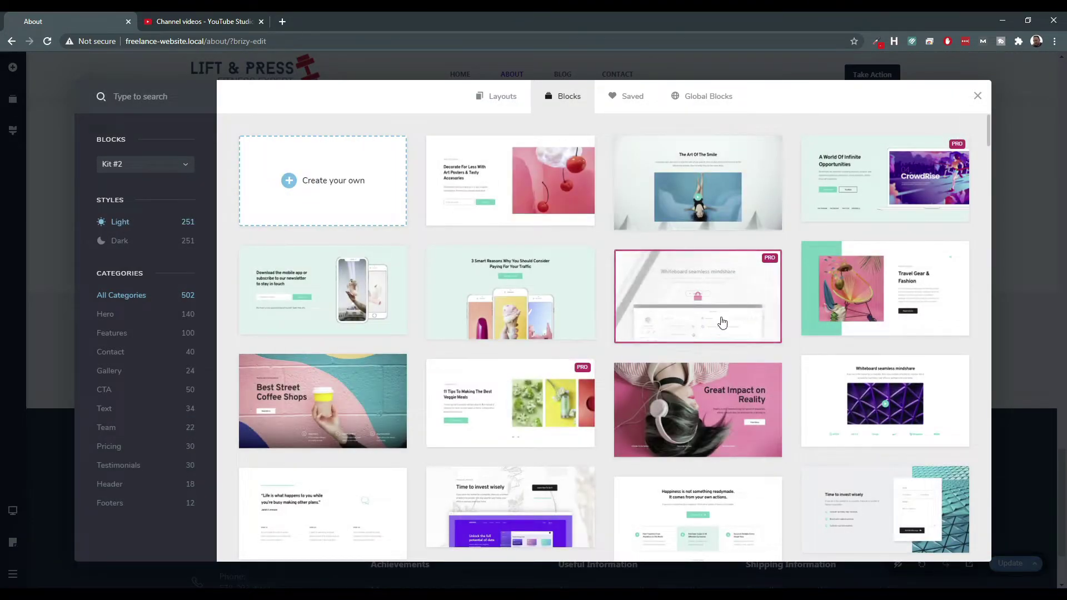
left_click(610, 100)
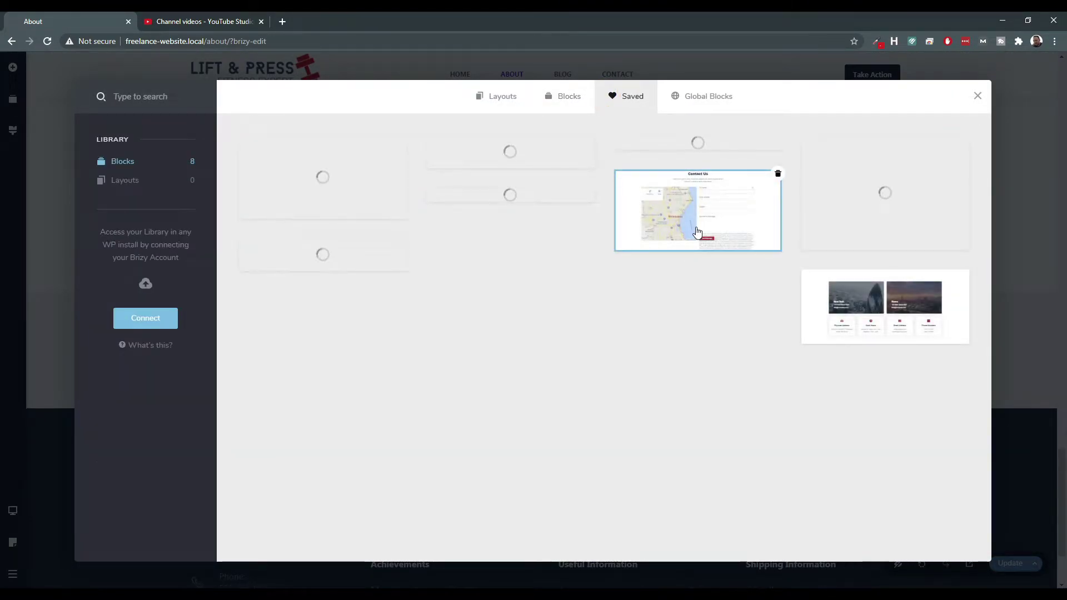
left_click(730, 221)
scroll(801, 320, "down", 5)
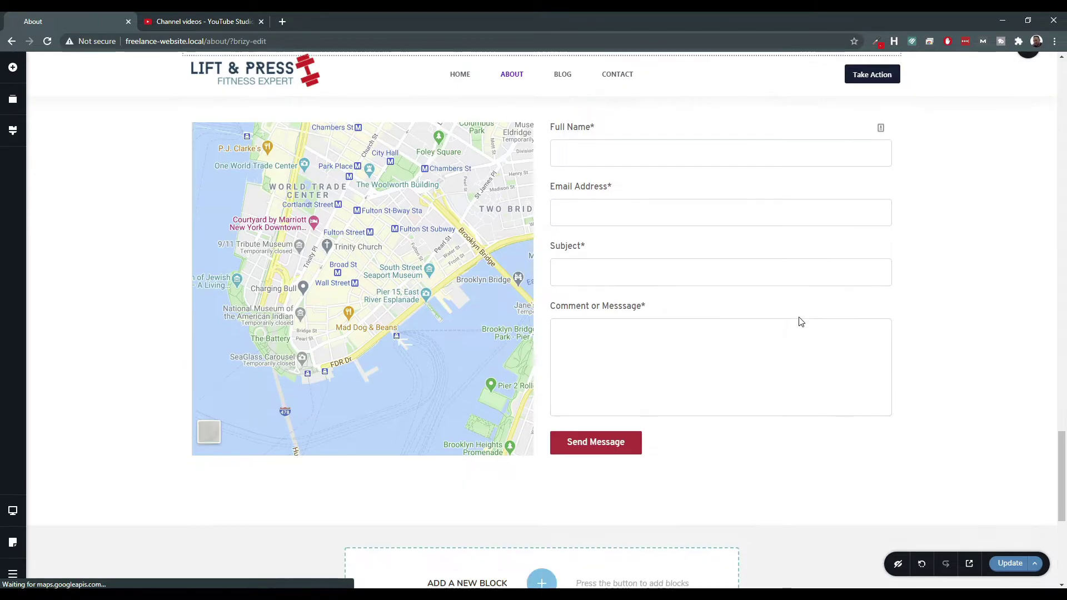
scroll(778, 338, "up", 9)
scroll(738, 348, "down", 2)
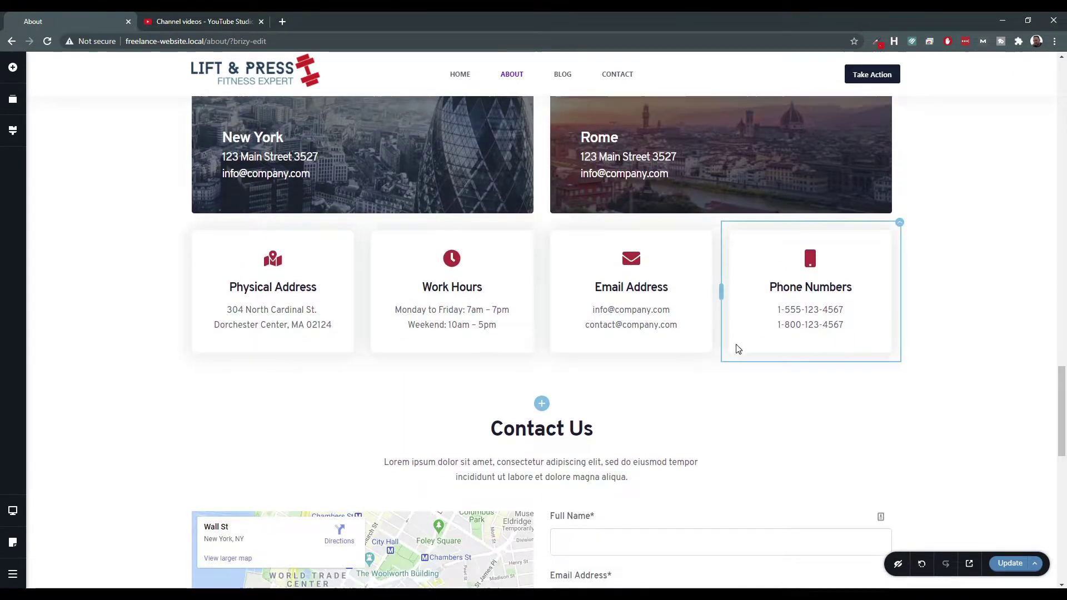
Delete the "Let's Build Something Together" block and the block with the UI, Web and Graphic Design cards.
scroll(736, 344, "up", 7)
scroll(736, 344, "up", 4)
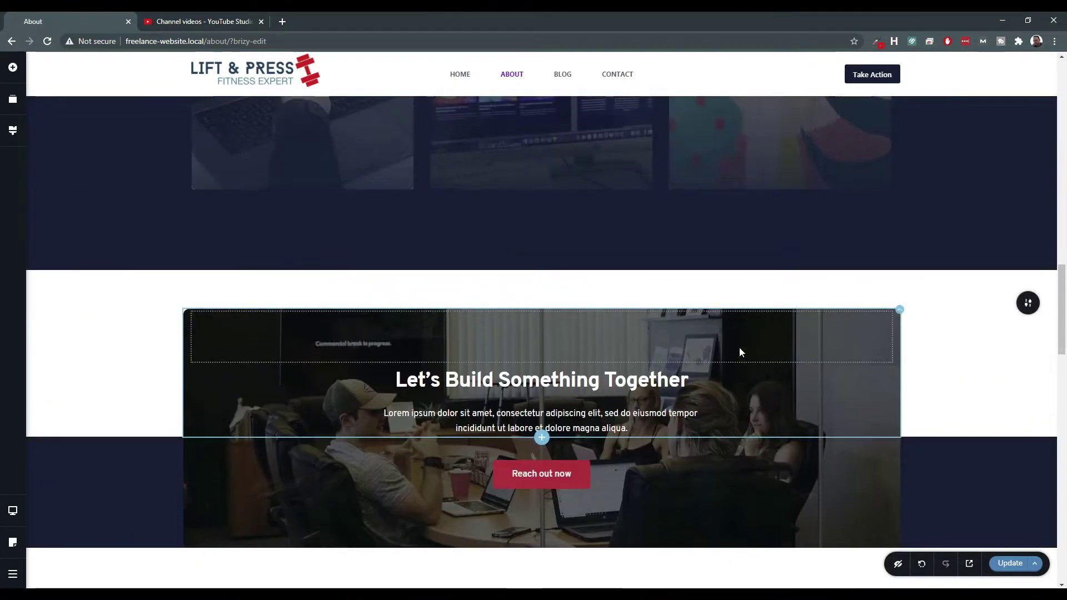
left_click(1026, 304)
scroll(920, 339, "up", 5)
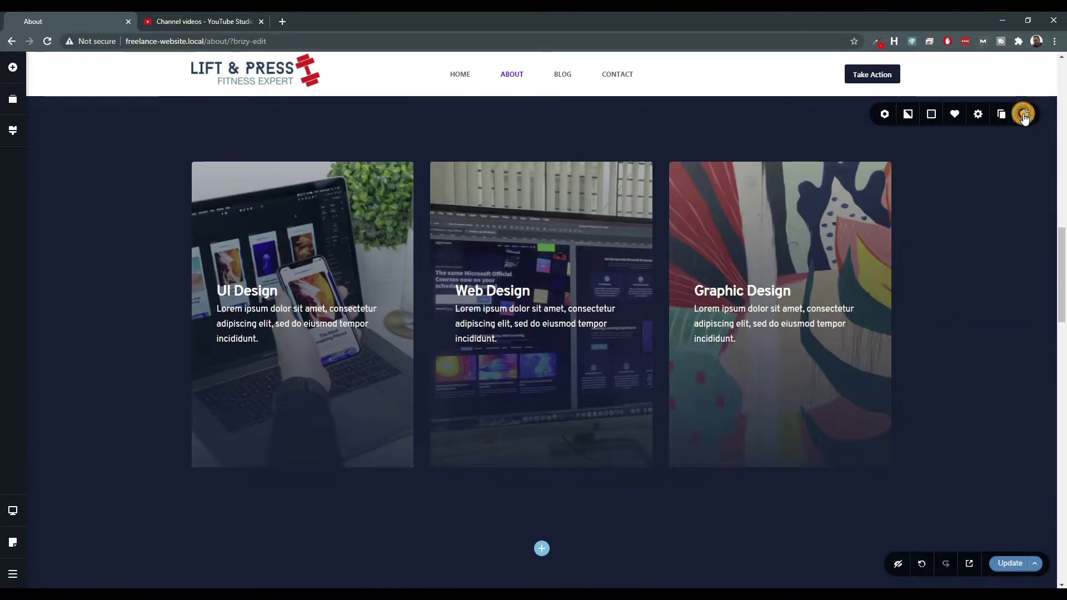
left_click(1025, 113)
Set the Contact Us block's background overlay to the palette's dark navy, #102136.
scroll(630, 243, "down", 3)
scroll(630, 242, "down", 5)
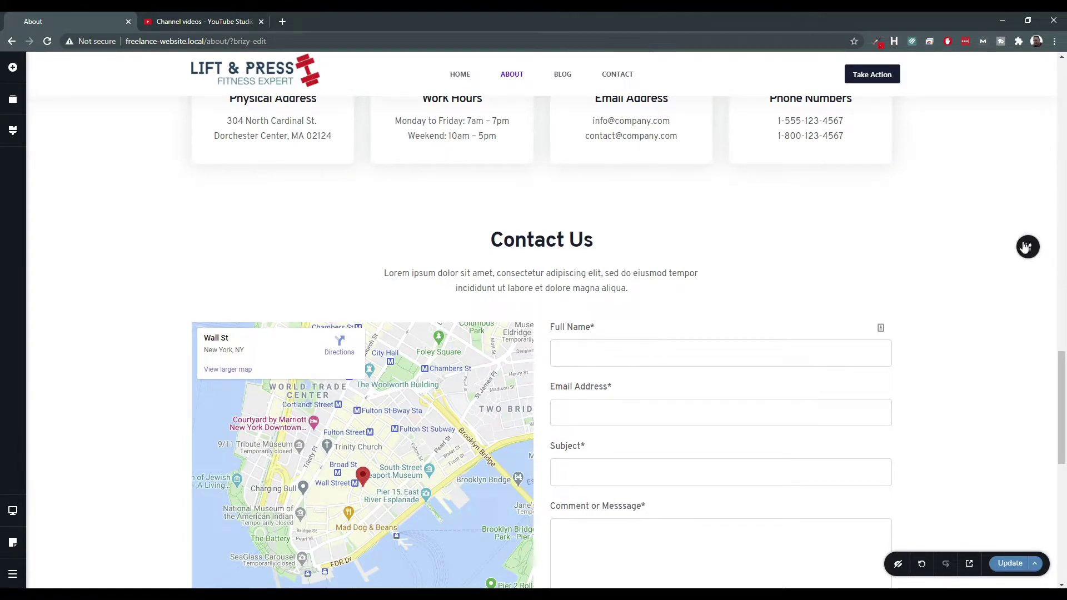
left_click(1037, 248)
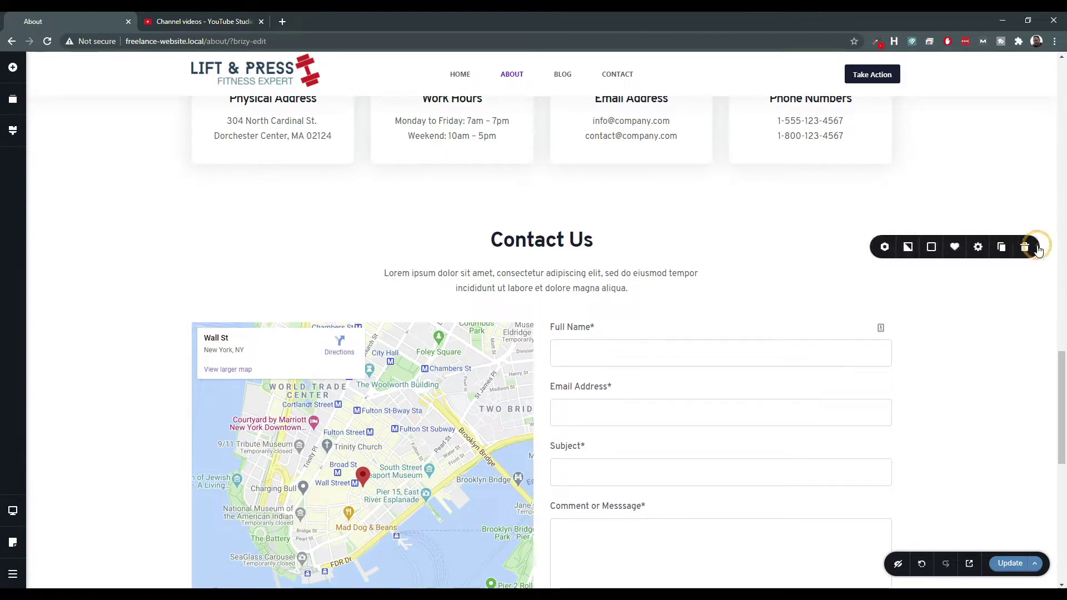
left_click(932, 248)
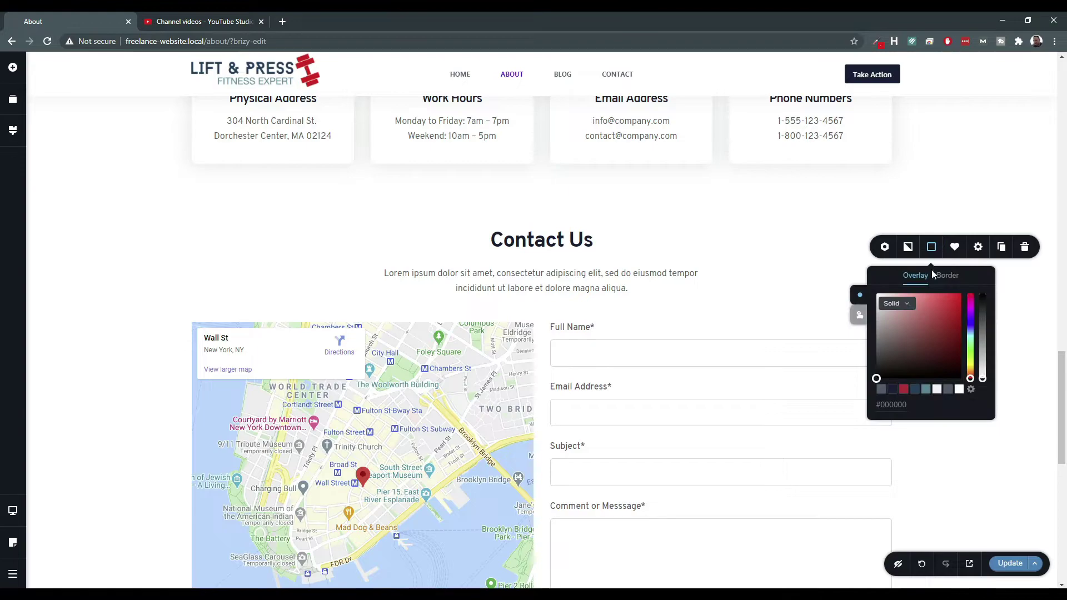
left_click(892, 390)
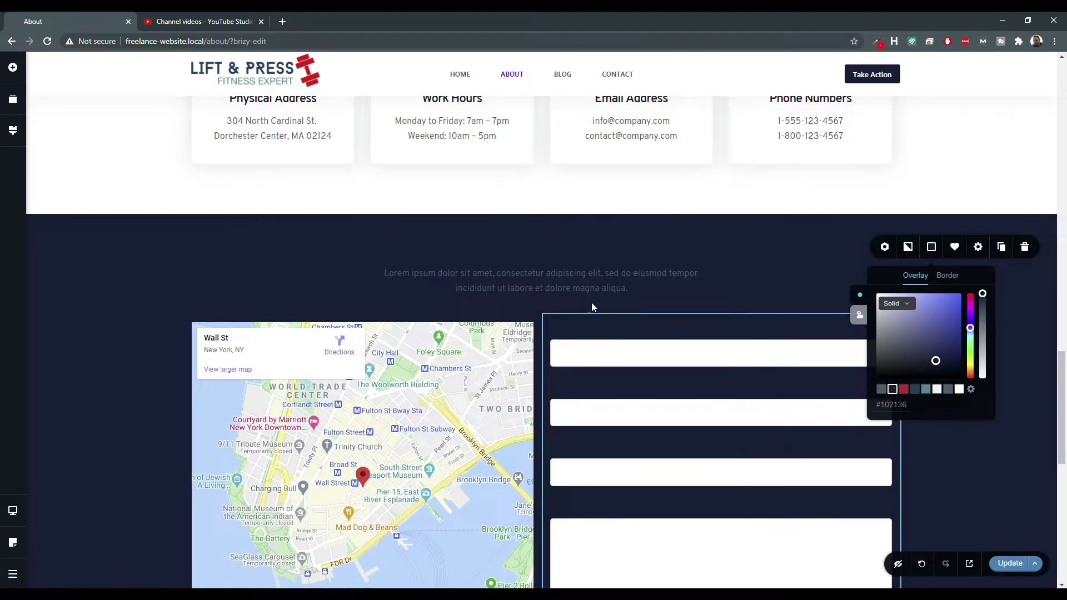
Change the Contact Us heading and the description paragraph below it to white.
left_click(493, 242)
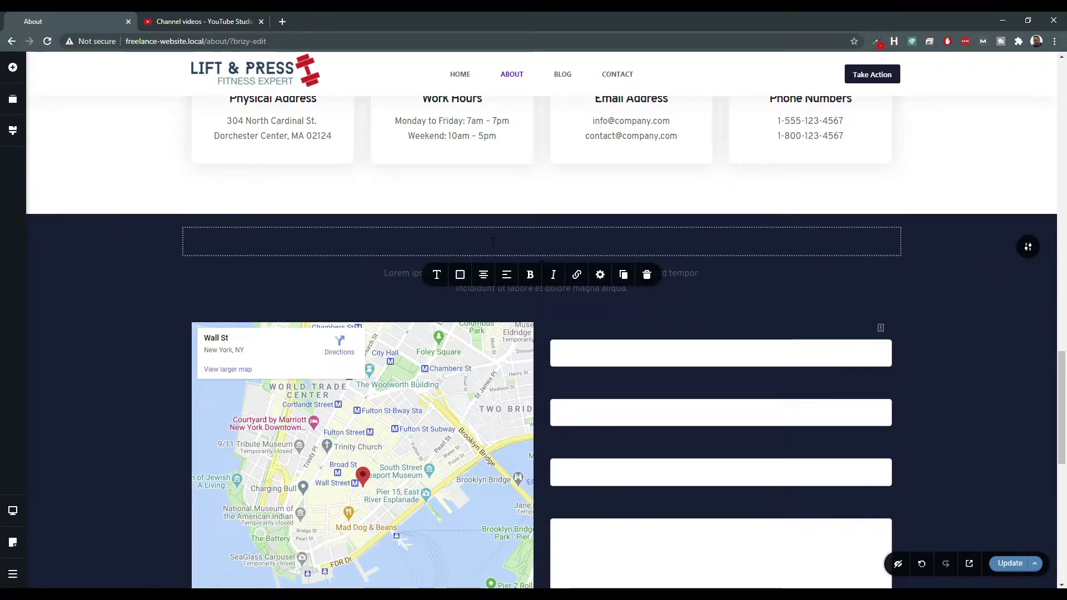
left_click(460, 277)
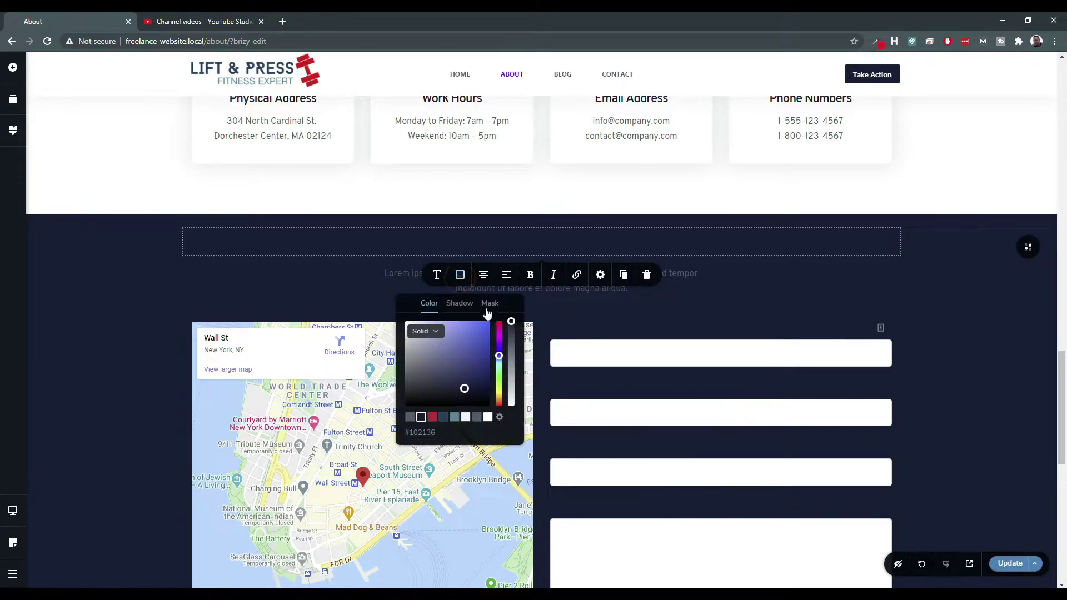
left_click(488, 417)
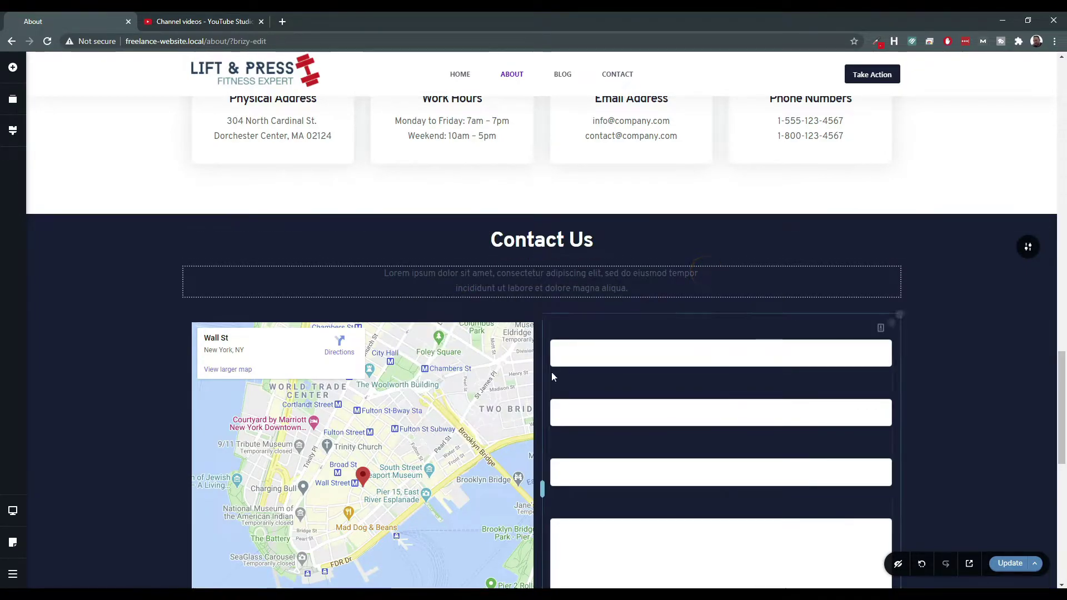
left_click(470, 284)
left_click(461, 248)
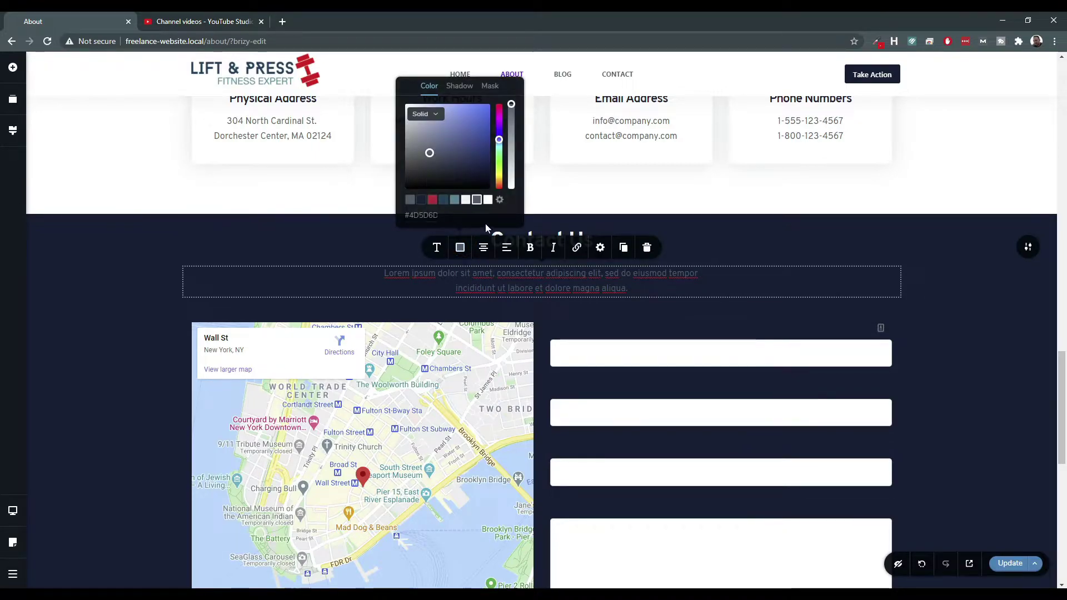
left_click(490, 201)
Set the text color of the contact form's input fields to the palette's dark navy, #102136.
scroll(708, 281, "down", 3)
left_click(707, 281)
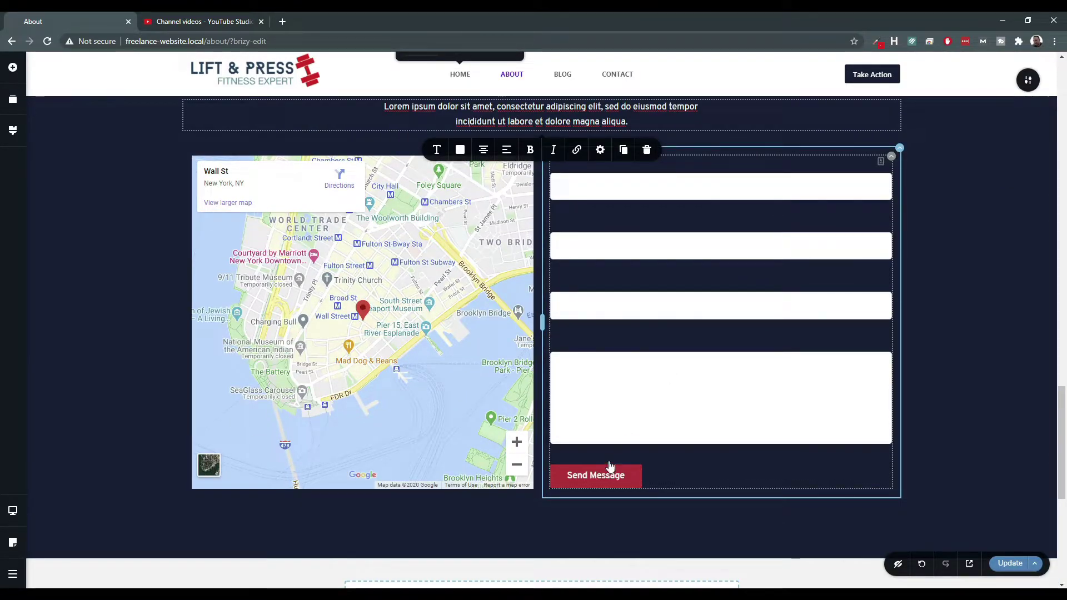
left_click(893, 157)
left_click(867, 183)
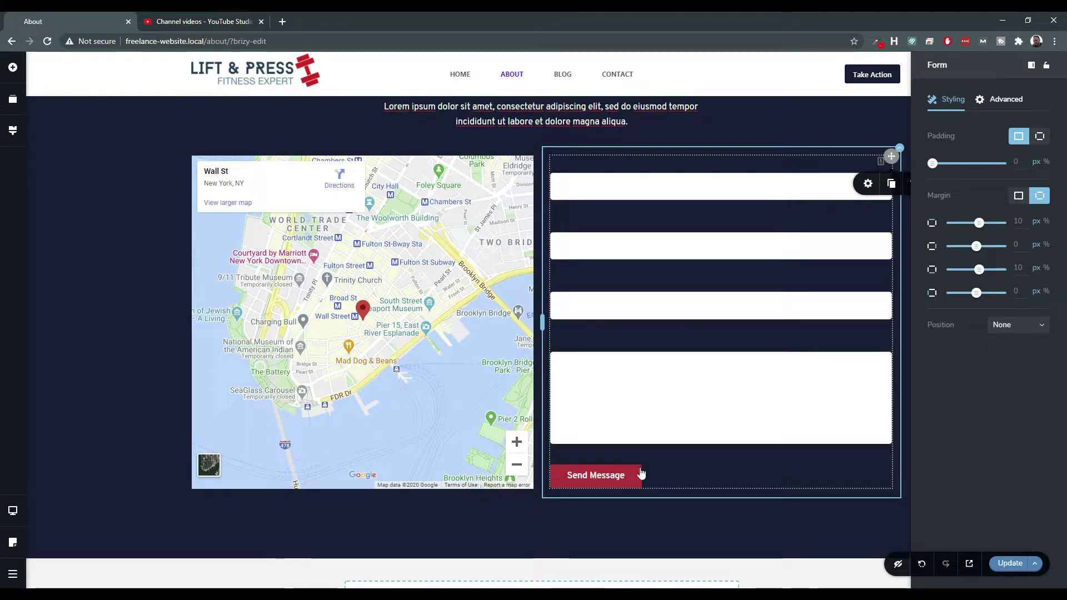
left_click(655, 421)
left_click(709, 332)
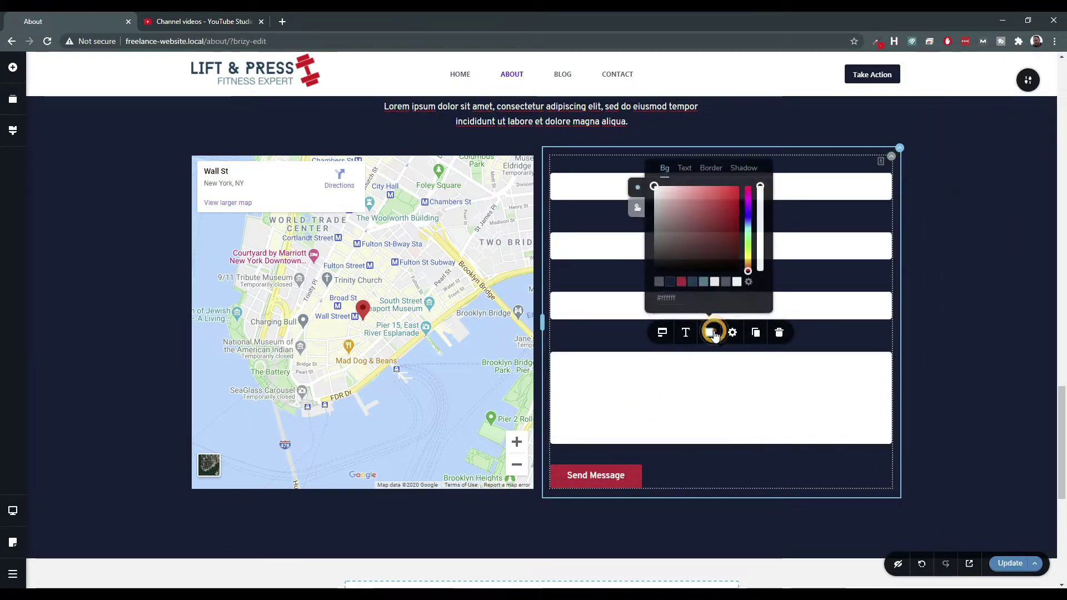
left_click(686, 169)
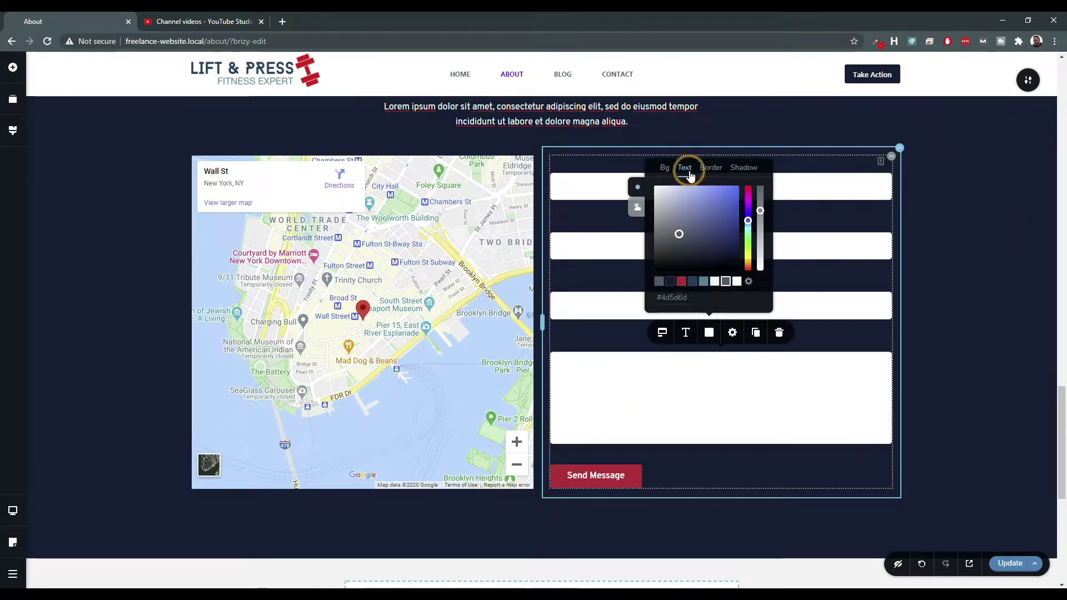
left_click(670, 282)
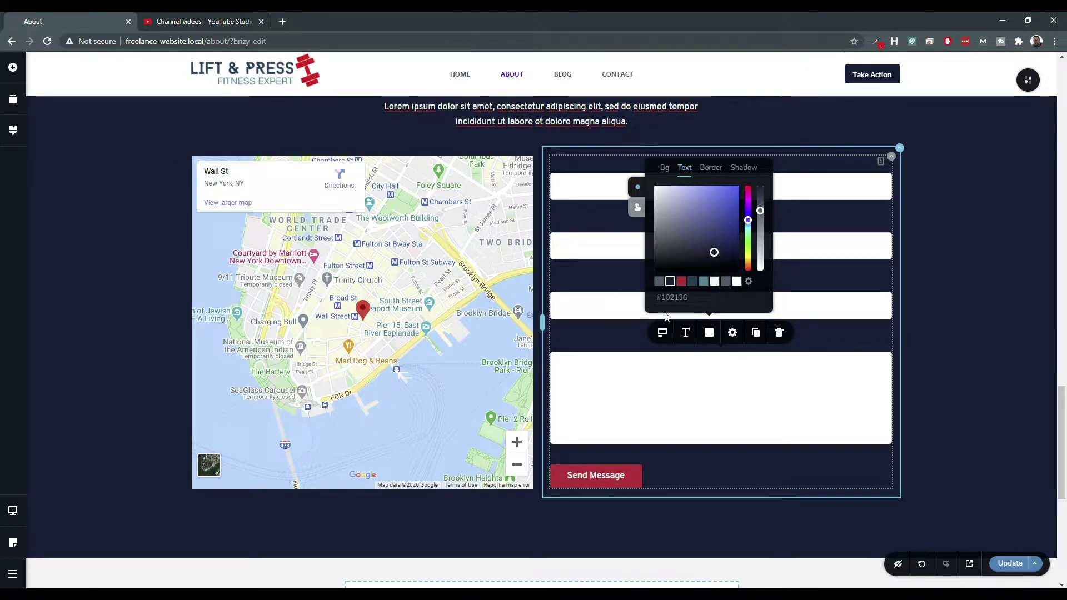
Check the text, background, border and shadow color settings of the Subject field in the contact form.
left_click(591, 305)
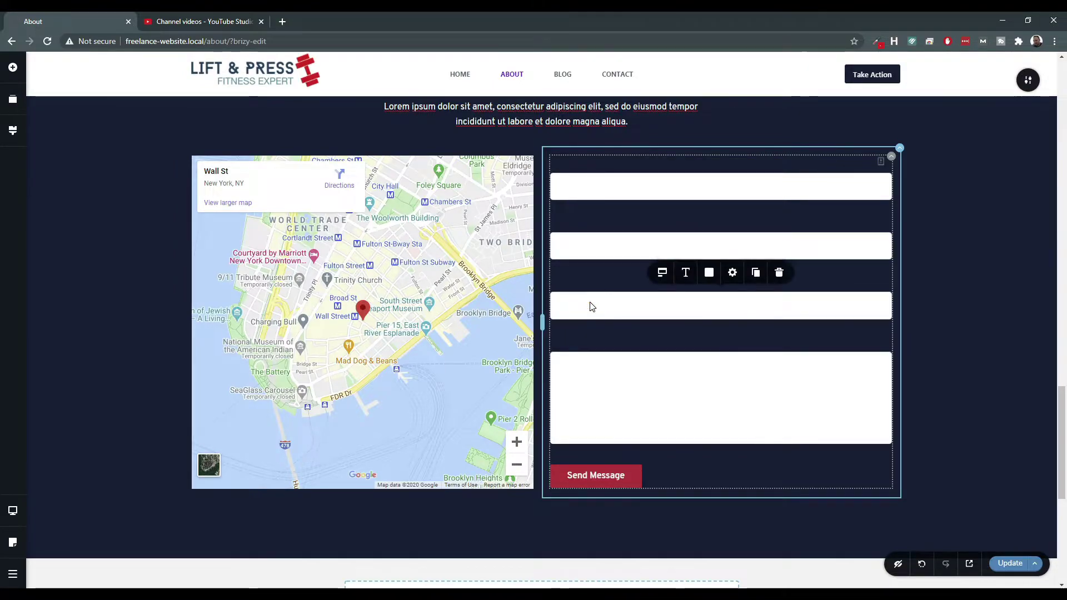
left_click(710, 272)
left_click(685, 110)
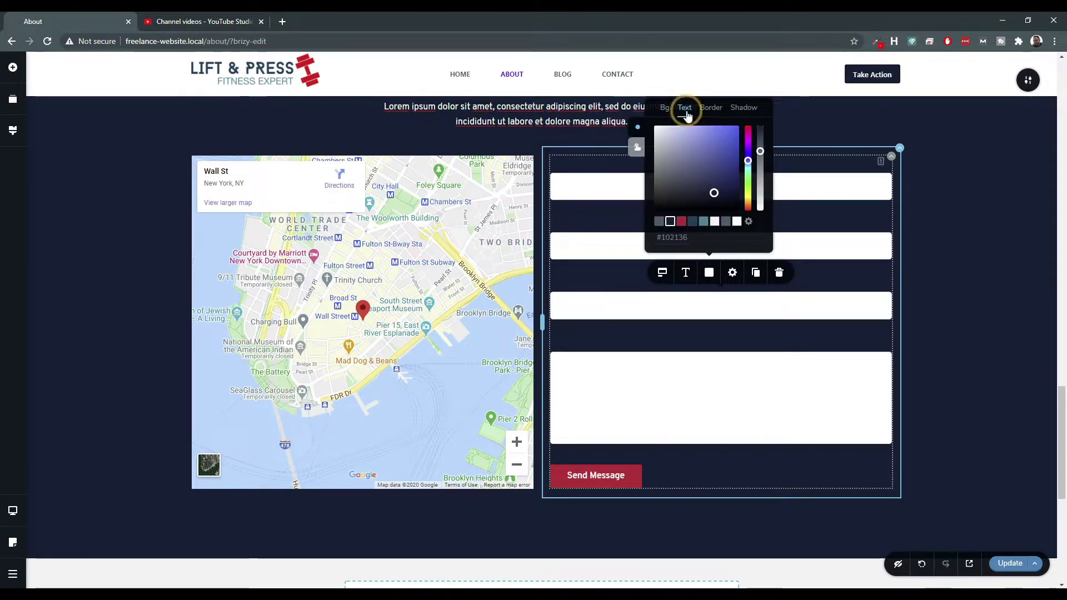
left_click(666, 112)
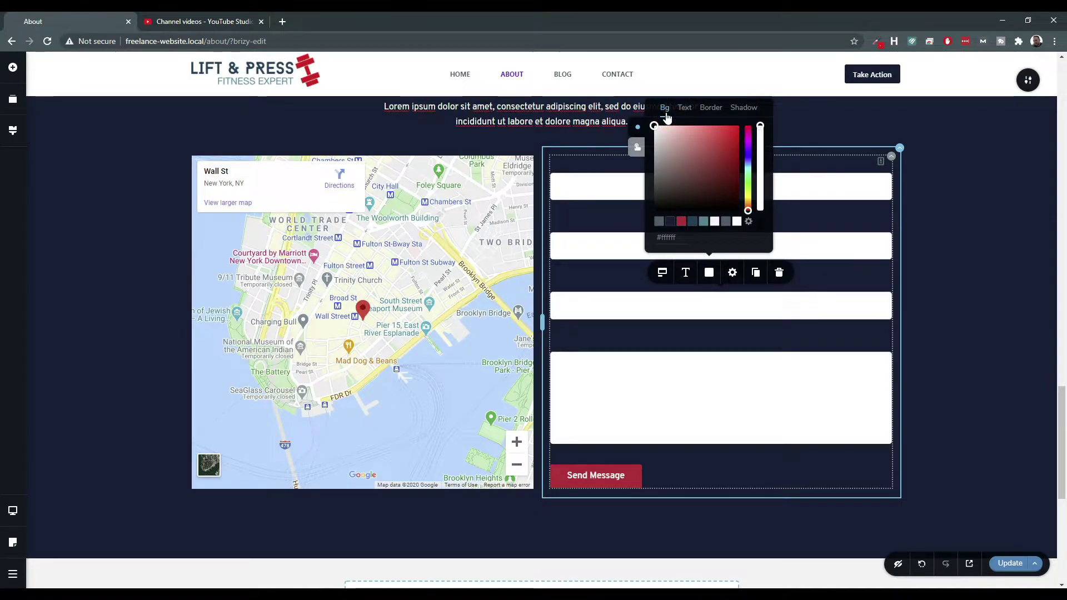
left_click(711, 111)
left_click(739, 114)
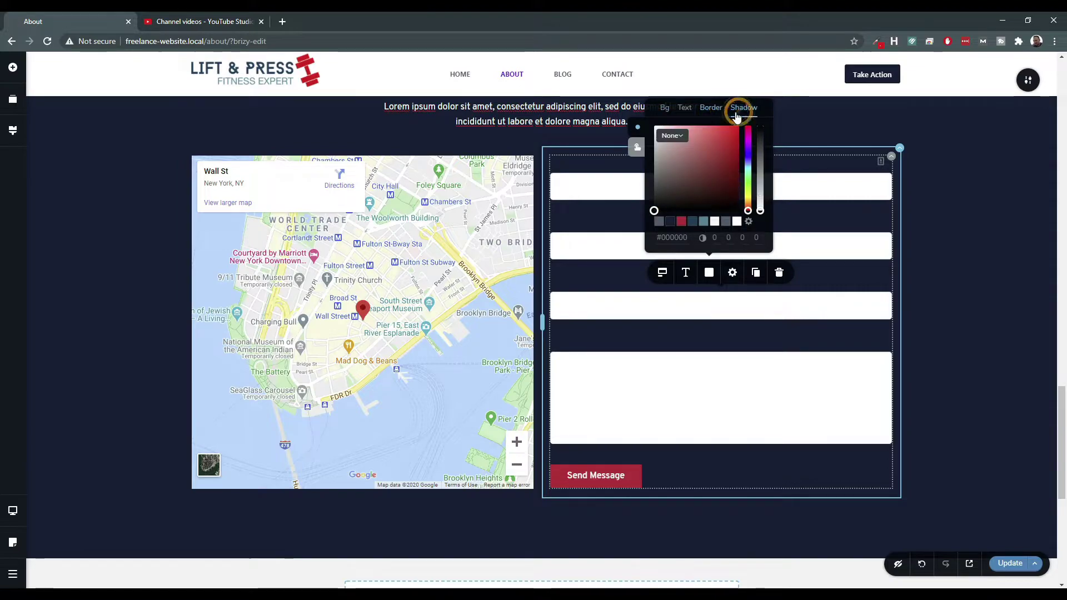
left_click(665, 109)
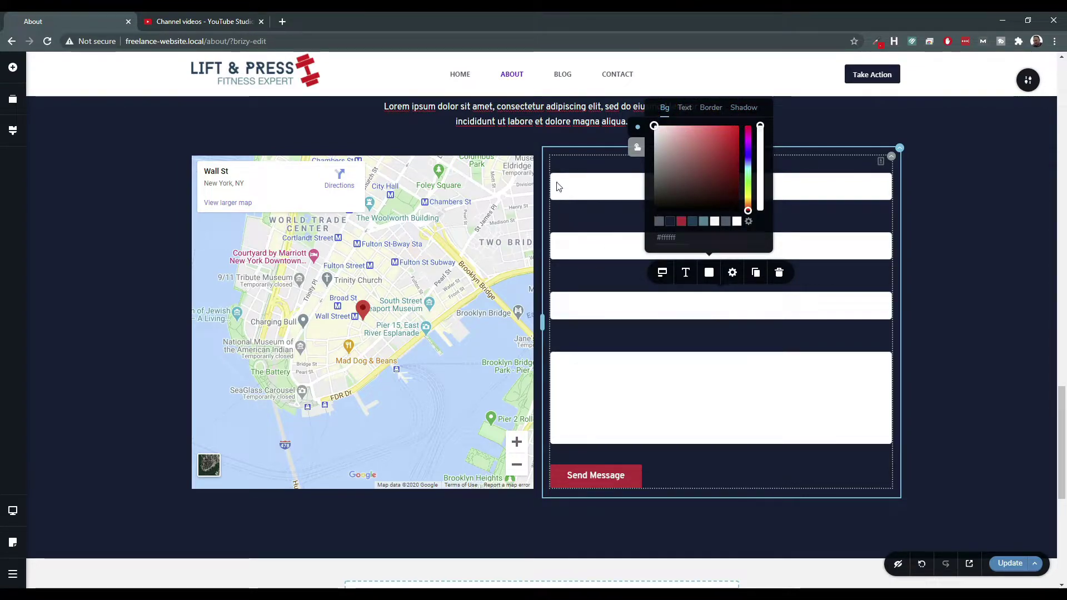
Set the contact form's field labels to white, #FFFFFF, at full opacity.
left_click(562, 161)
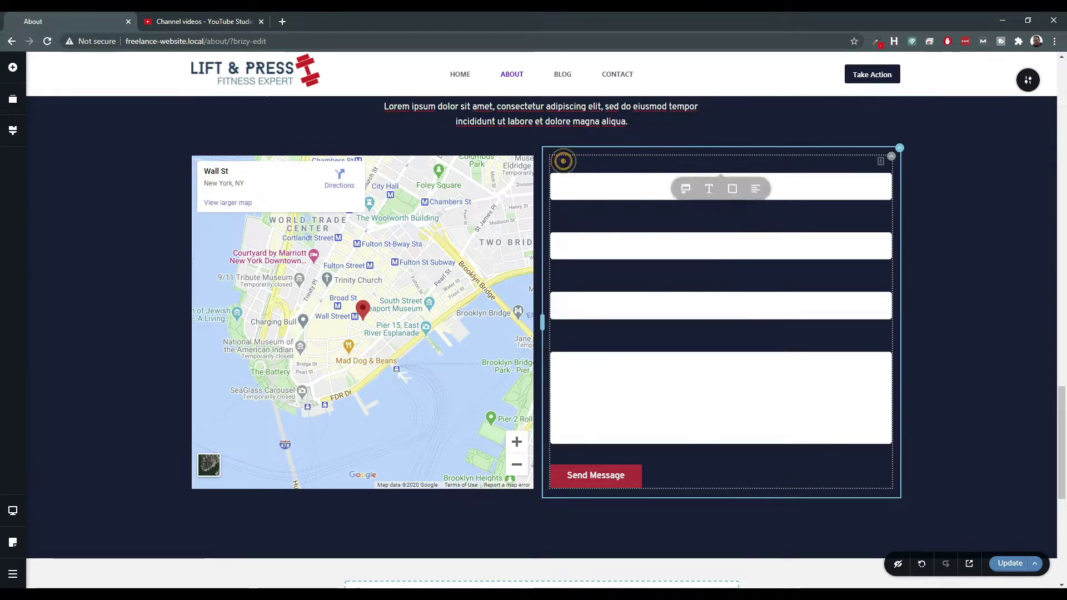
left_click(735, 196)
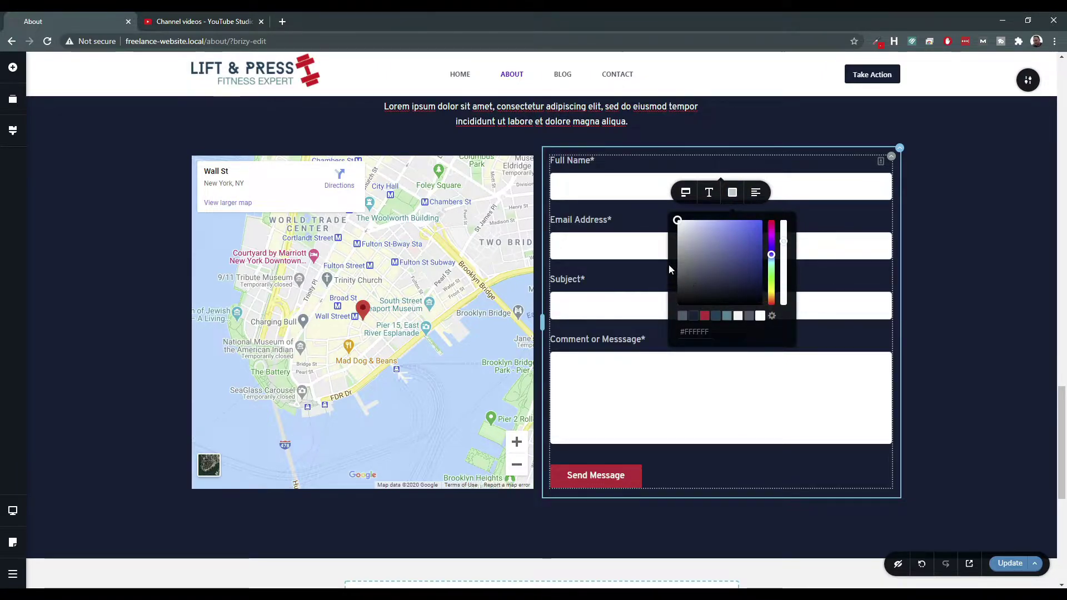
left_click(738, 317)
left_click(761, 316)
left_click(785, 241)
left_click_drag(790, 213, 784, 220)
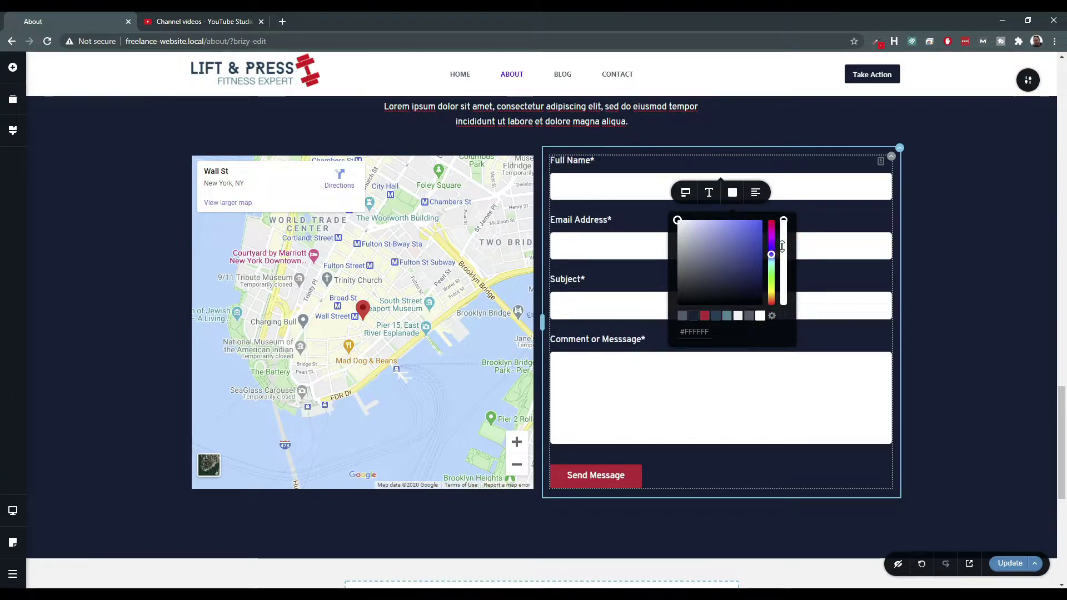
left_click(678, 404)
Try a slanted top divider on the Contact Us block.
scroll(361, 439, "down", 3)
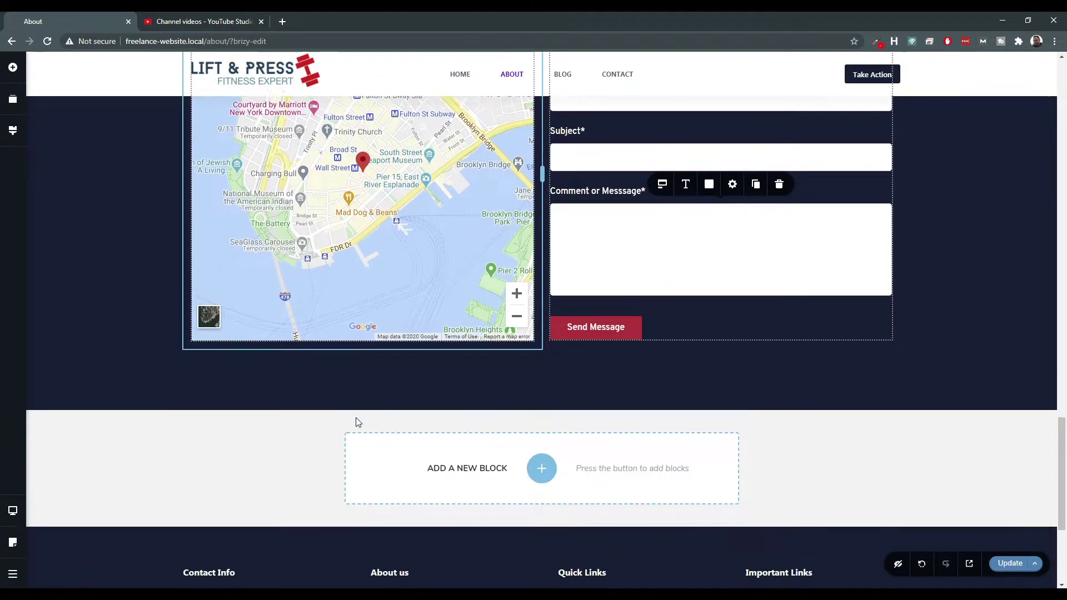
scroll(362, 447, "down", 3)
scroll(367, 440, "up", 10)
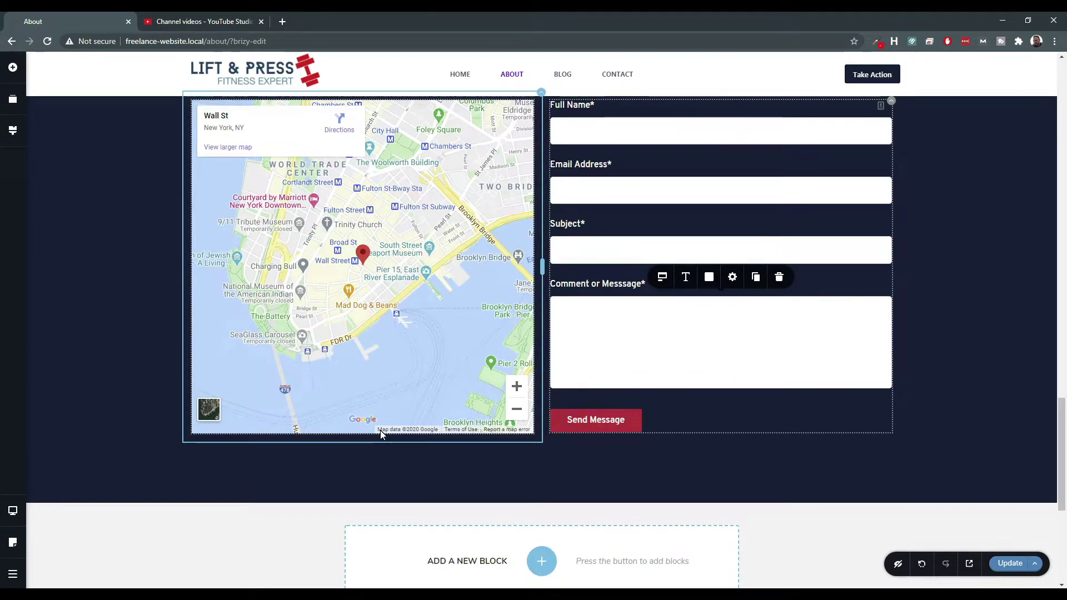
scroll(381, 435, "up", 1)
scroll(486, 332, "up", 2)
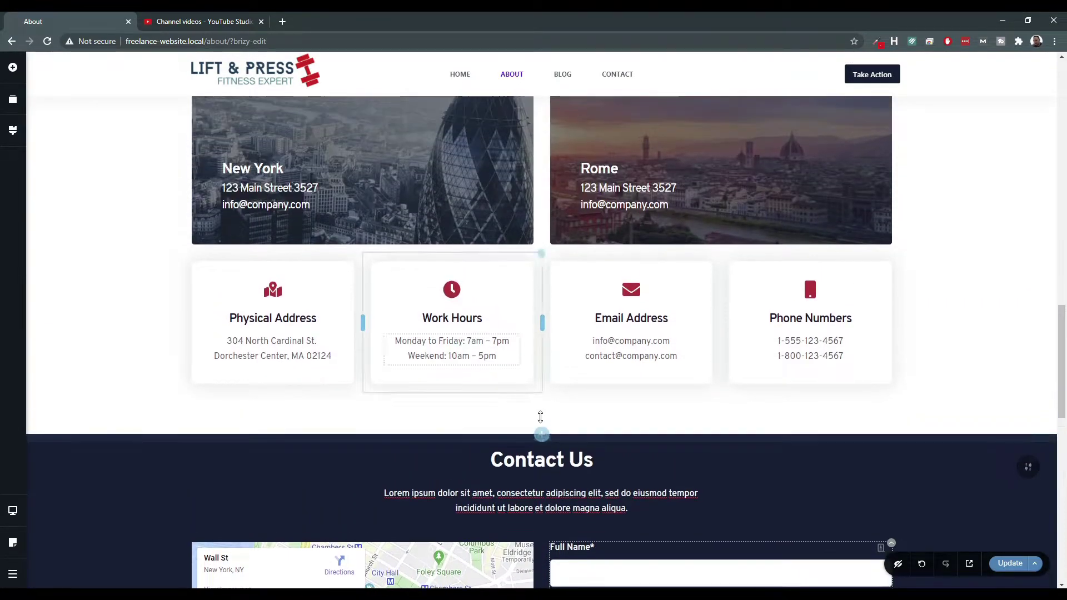
left_click(1025, 465)
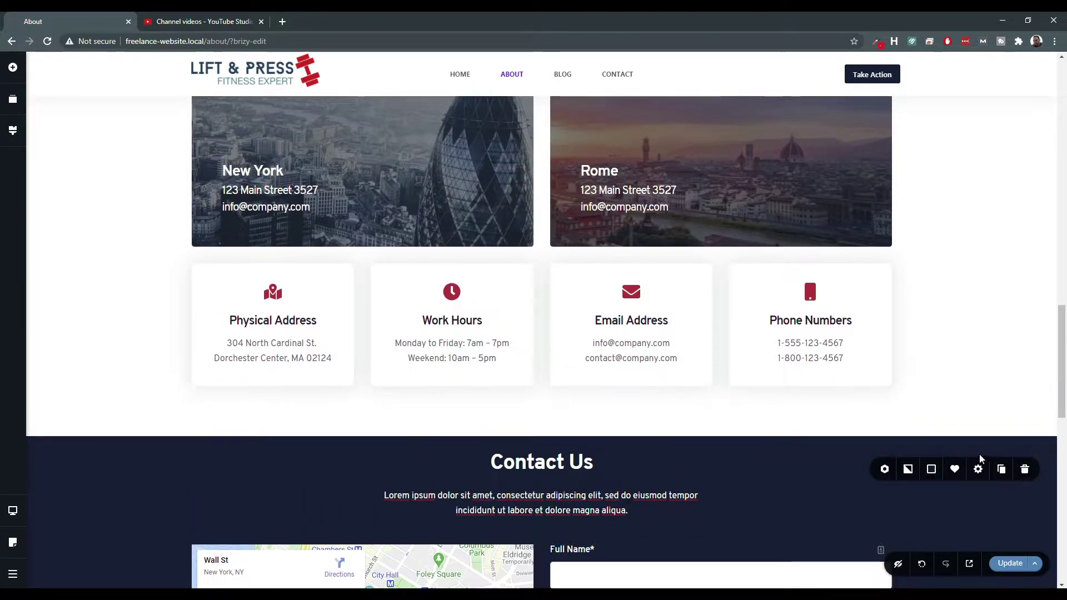
left_click(885, 470)
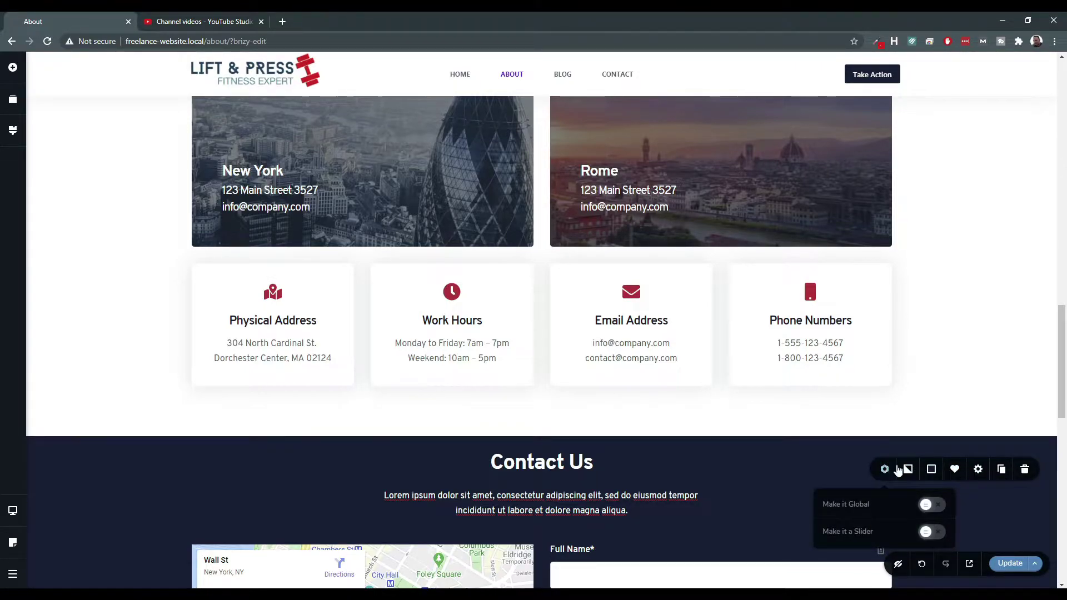
left_click(978, 472)
scroll(1018, 463, "down", 3)
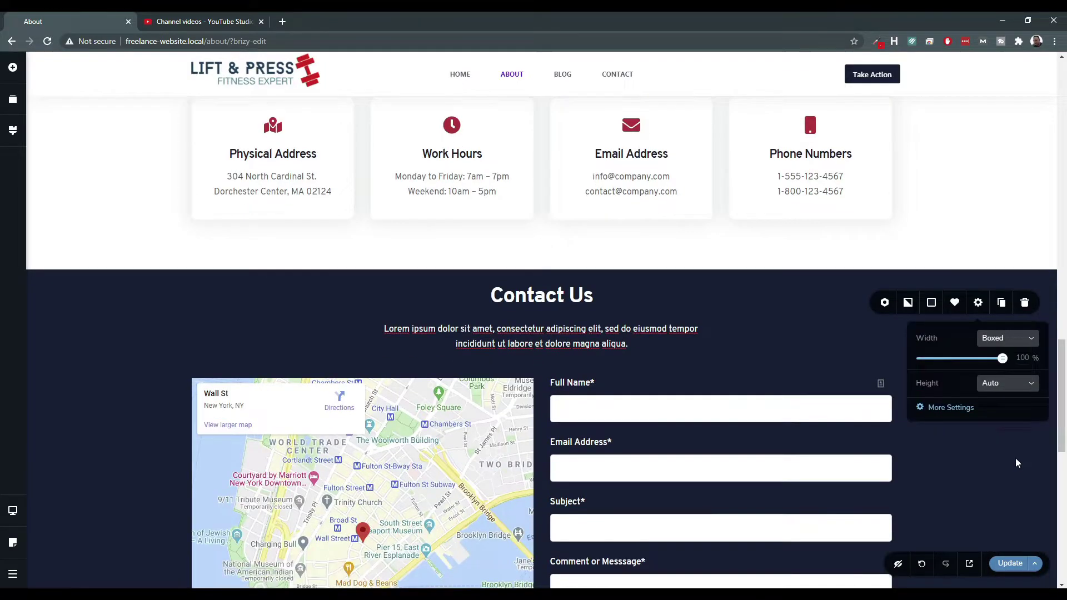
left_click(950, 409)
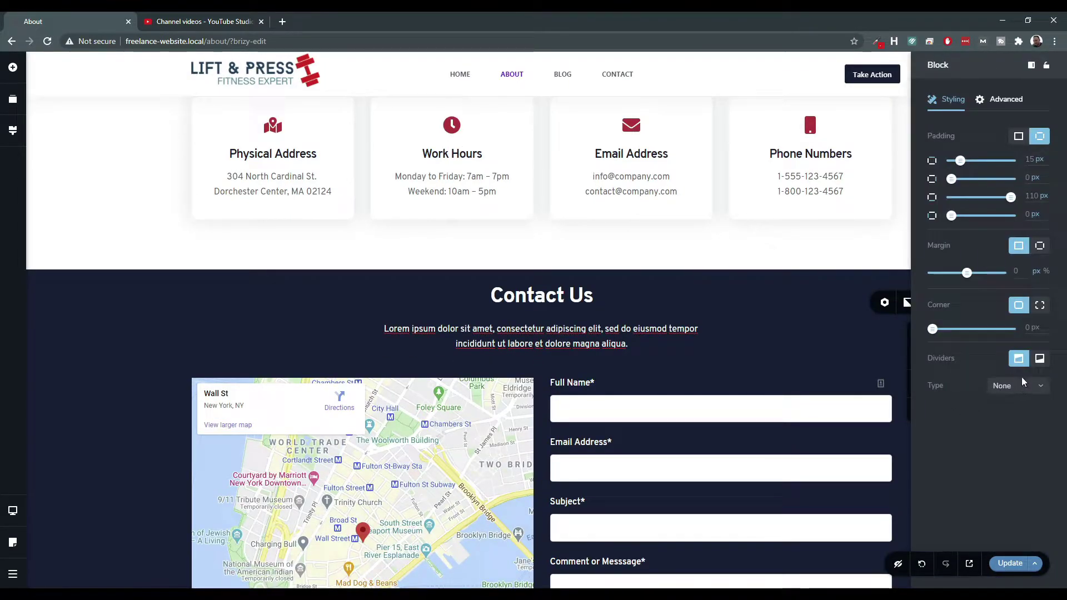
left_click(1026, 392)
left_click(1010, 421)
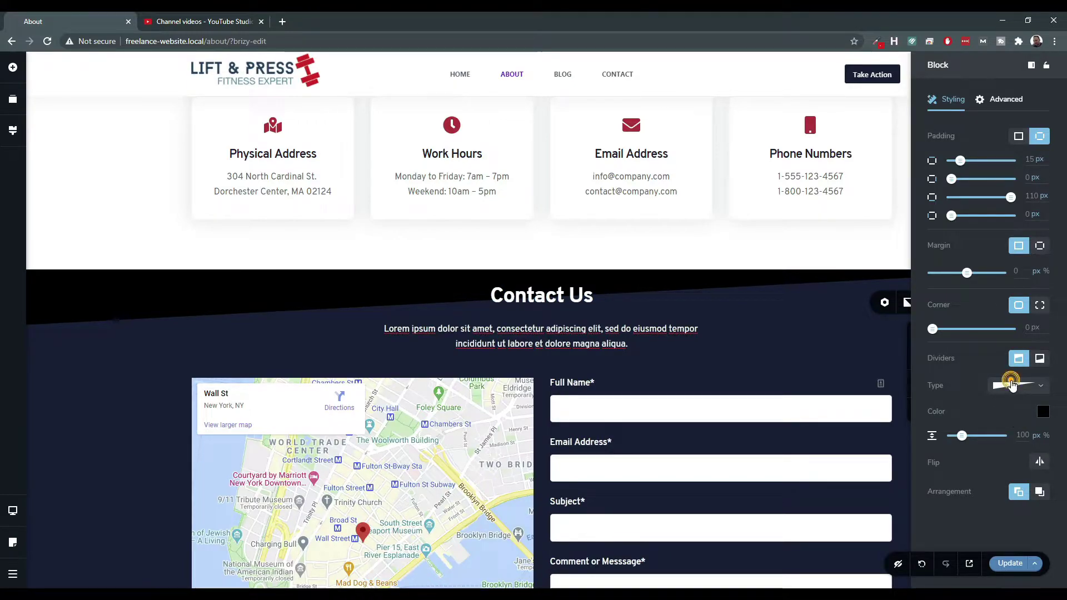
Browse the other divider shapes and set the Contact Us block's top divider type back to None.
left_click(1009, 383)
scroll(1012, 443, "down", 2)
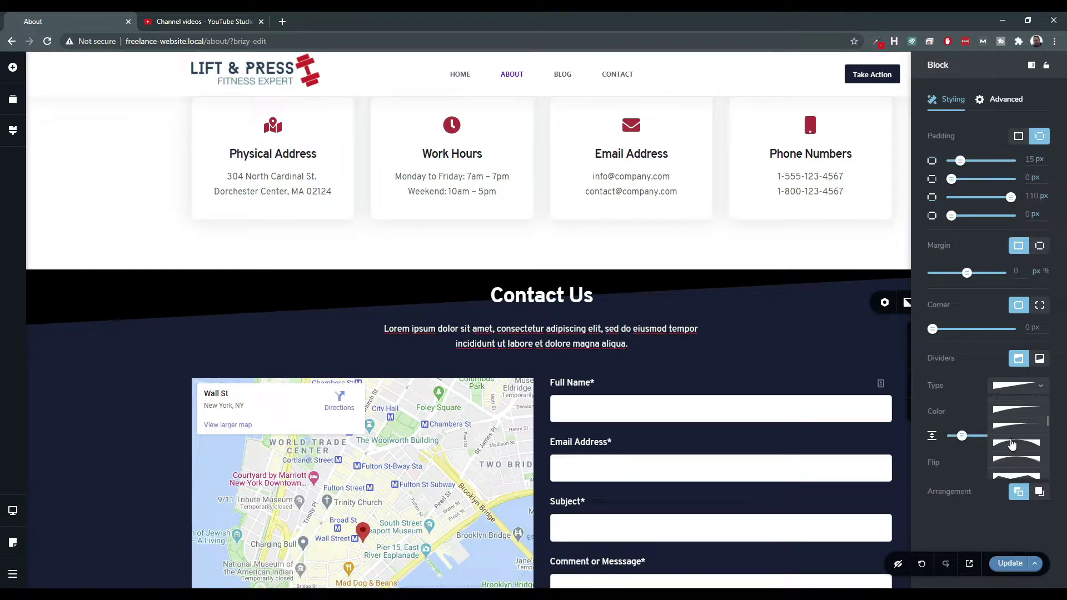
scroll(1016, 423, "up", 1)
scroll(1013, 428, "down", 3)
scroll(1013, 432, "down", 1)
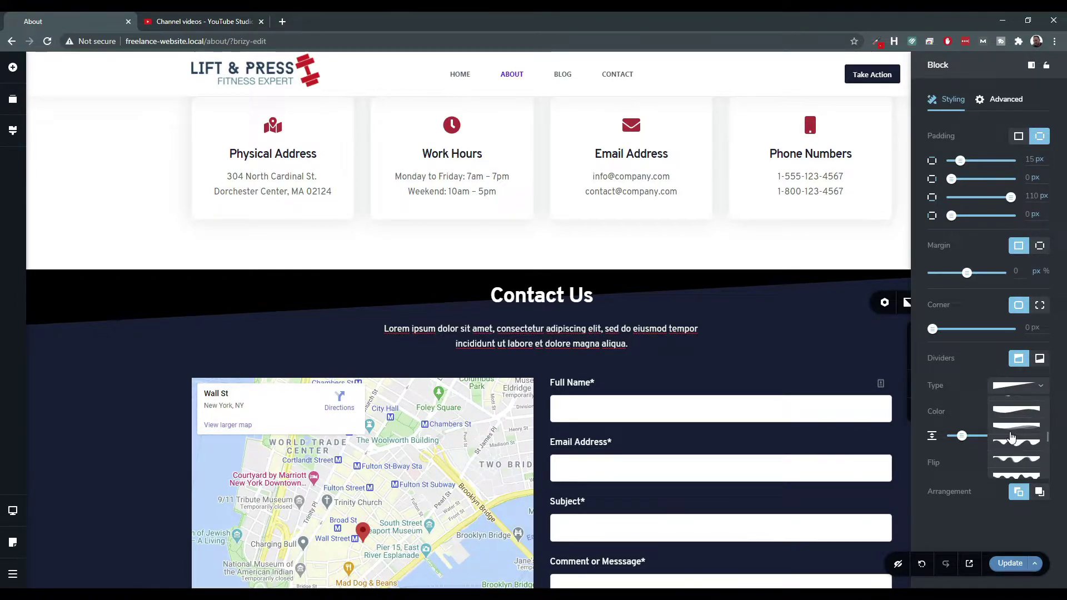
scroll(1011, 438, "up", 5)
left_click(1018, 360)
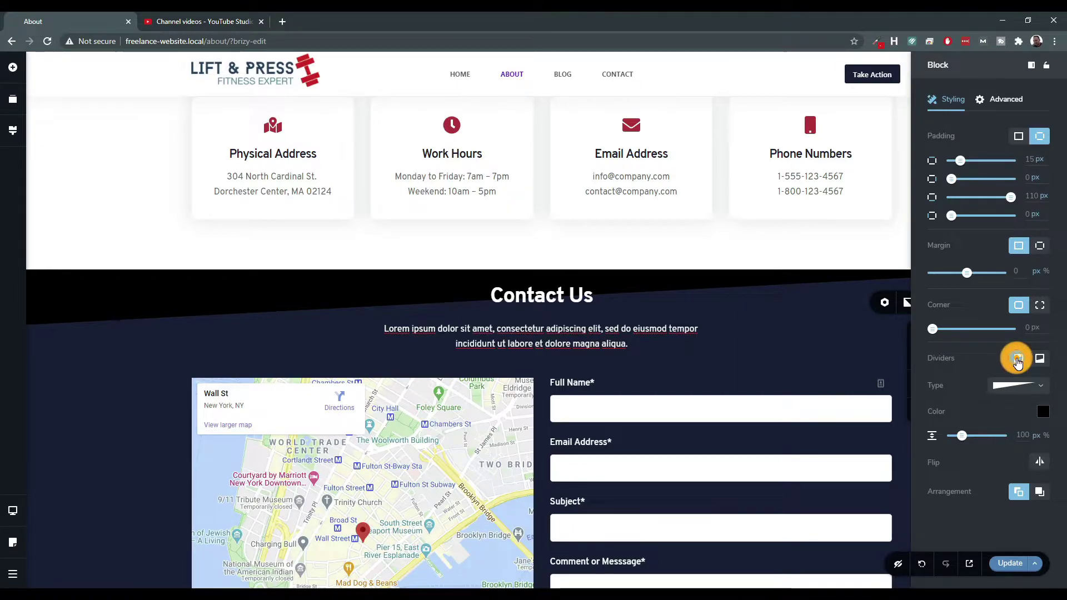
left_click(1022, 387)
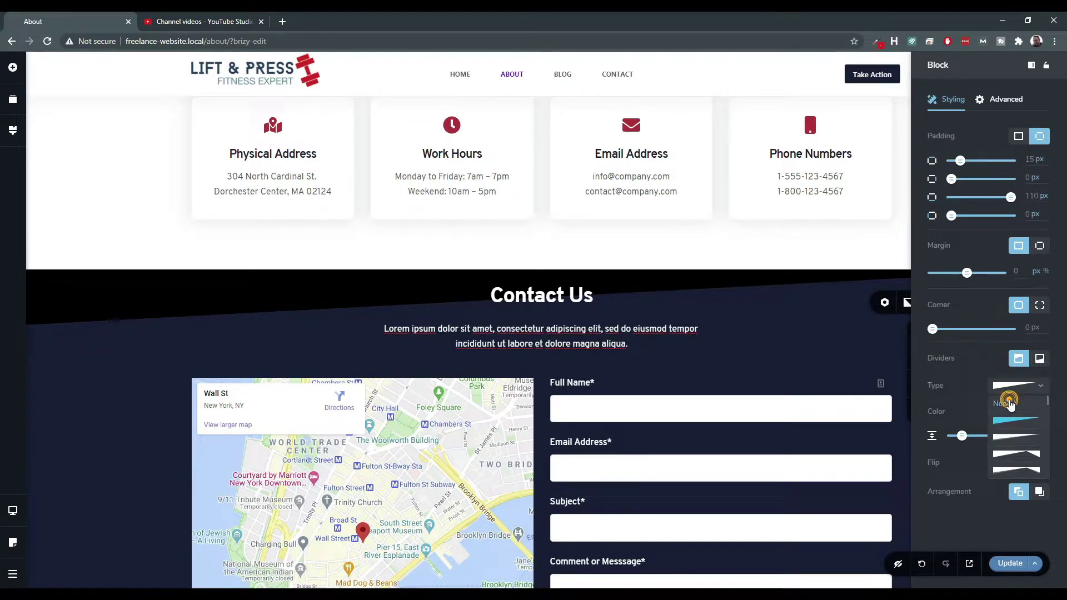
left_click(1010, 402)
Delete the empty dark navy block between the fitness watch section and the New York and Rome location cards.
scroll(704, 370, "up", 10)
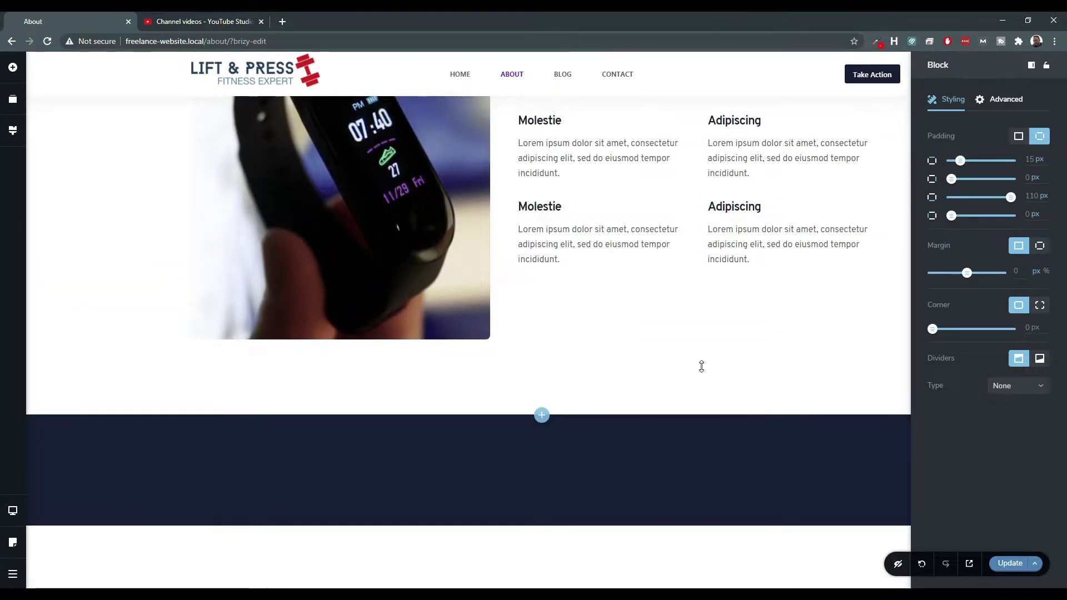
left_click(662, 431)
left_click(1027, 448)
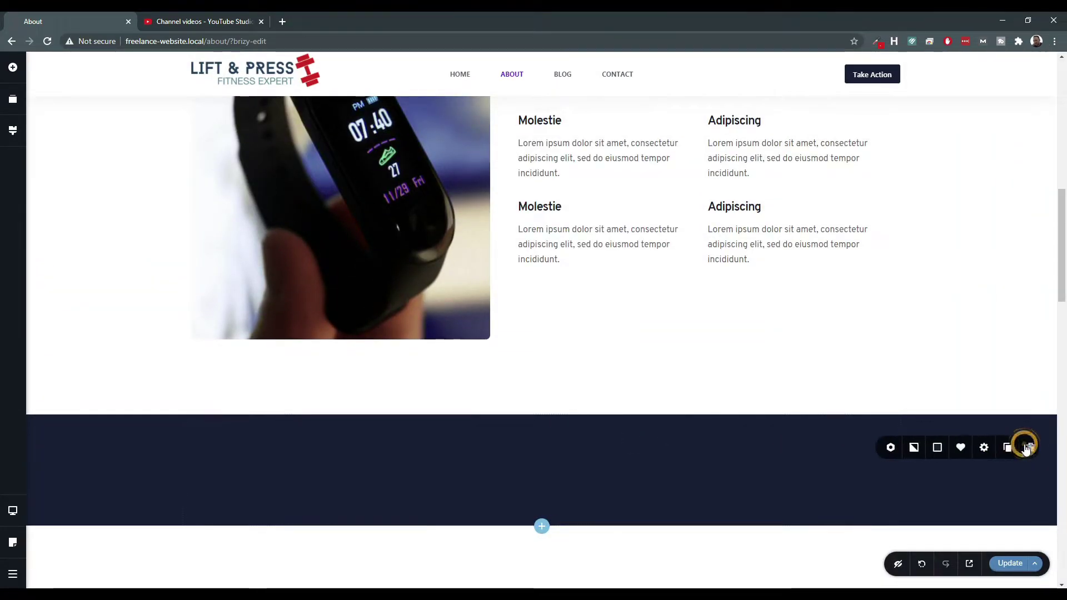
left_click(1023, 441)
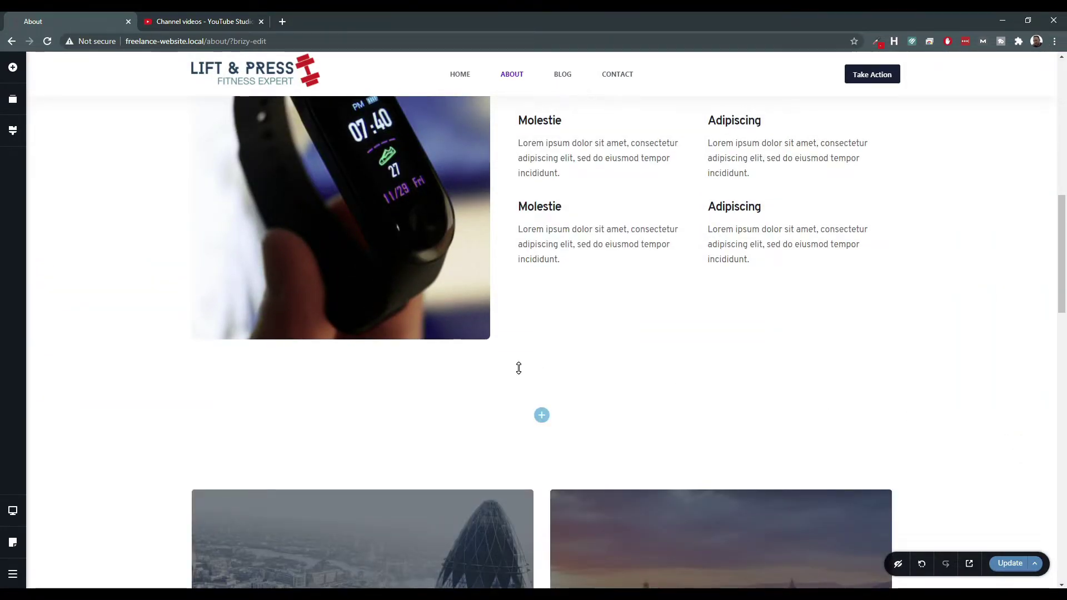
Try a brush-stroke top divider on the "Let's Change How We Manage Business" hero block and reset its type to None.
scroll(518, 368, "up", 9)
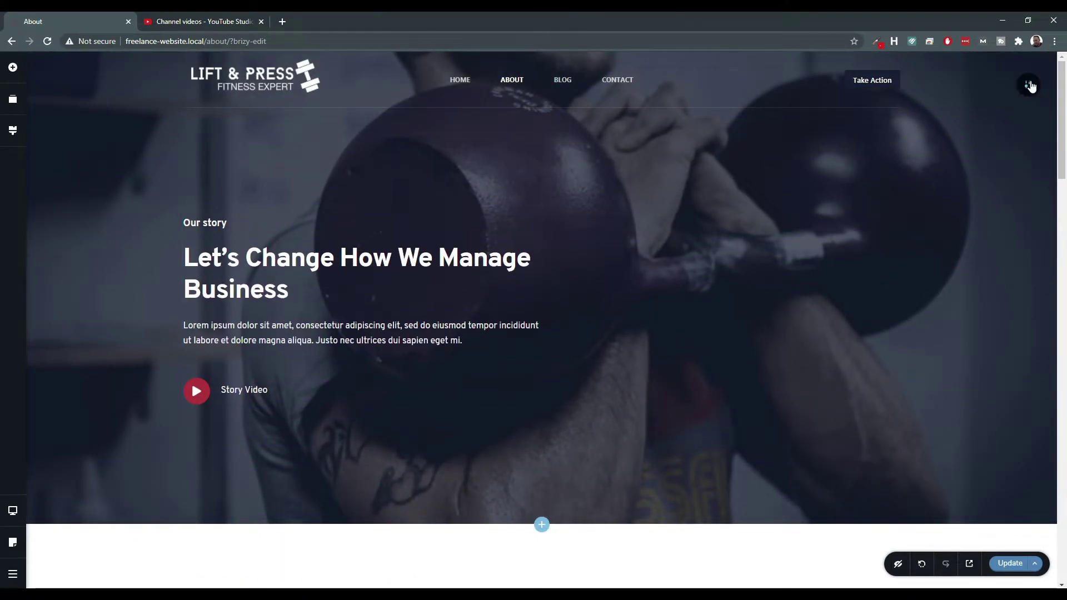
left_click(1029, 85)
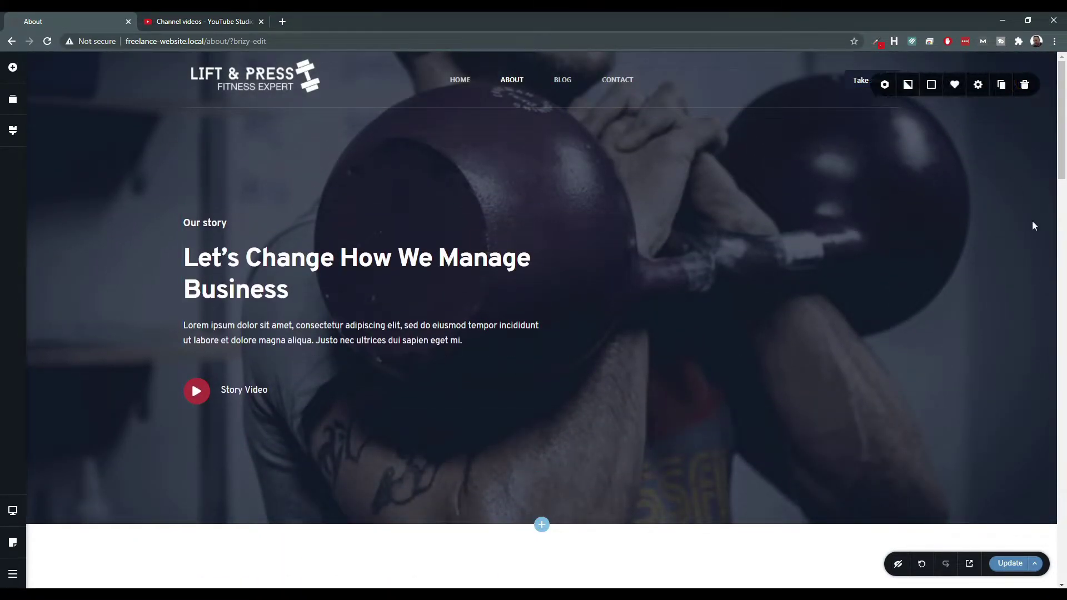
left_click(982, 86)
left_click(961, 190)
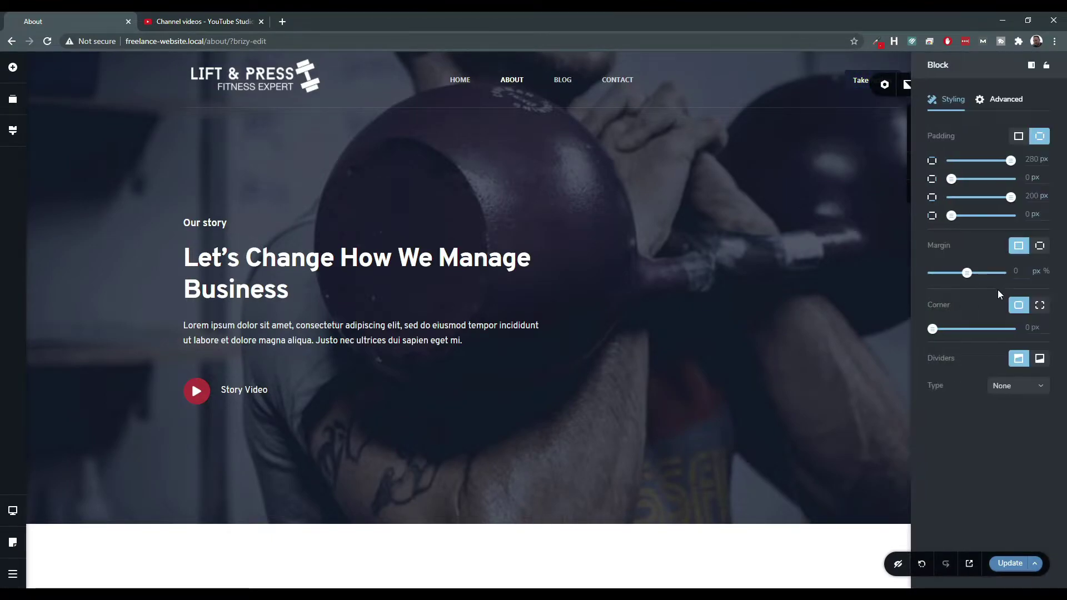
left_click(1028, 386)
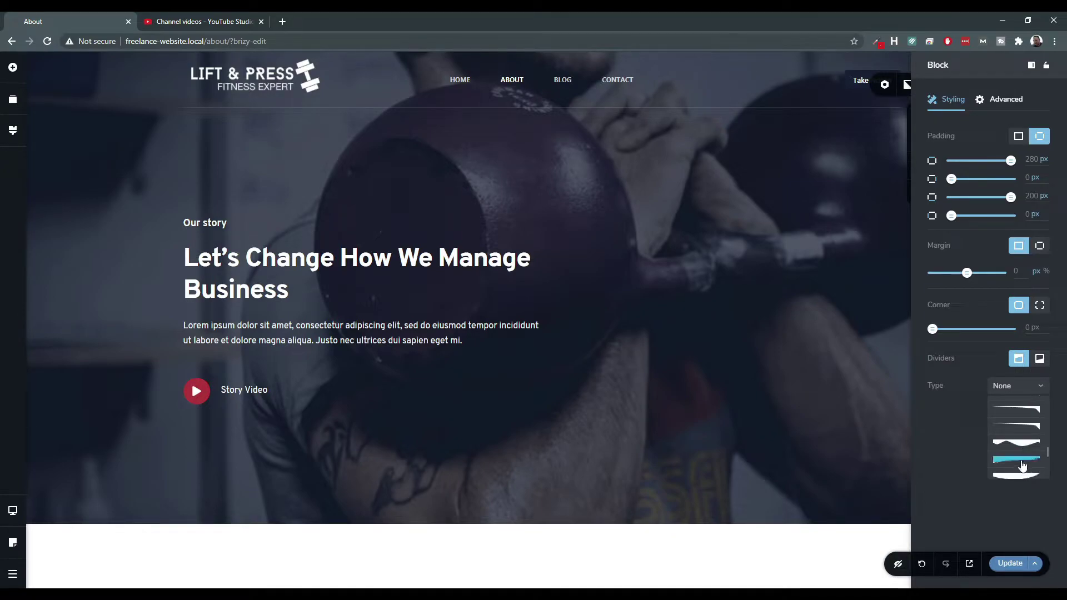
left_click(1022, 459)
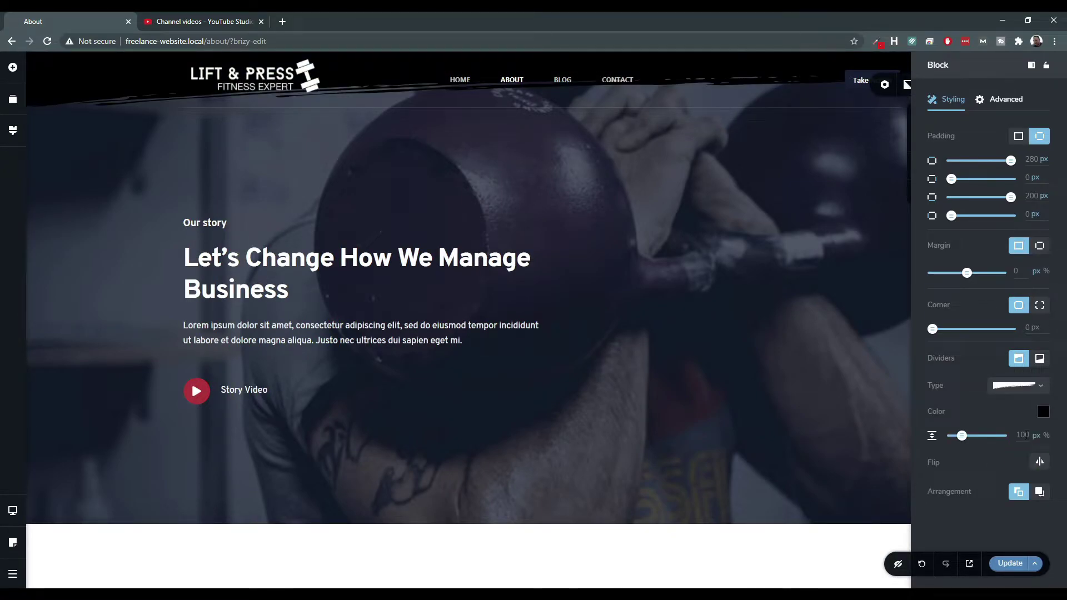
left_click(1022, 387)
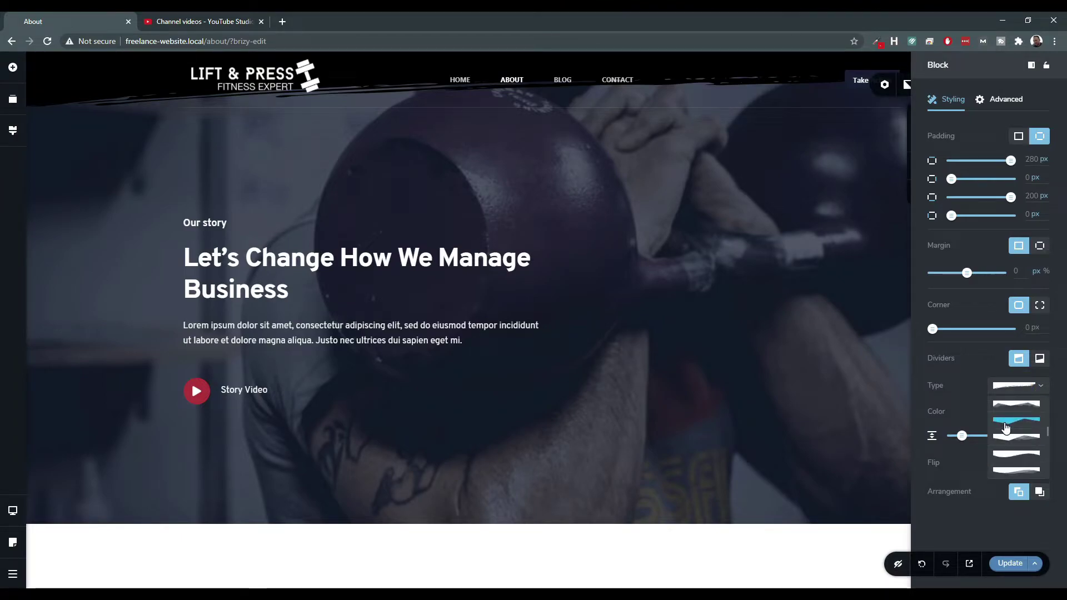
left_click(1007, 404)
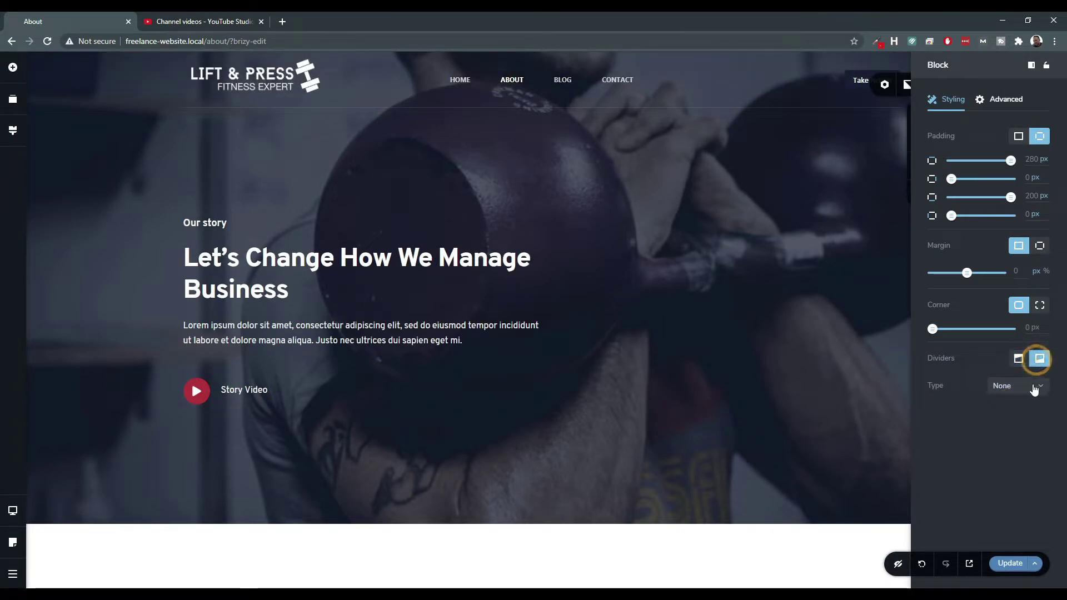
Add a brush-stroke bottom divider in white #FFFFFF to the "Let's Change How We Manage Business" hero block.
left_click(1019, 384)
scroll(1009, 442, "down", 2)
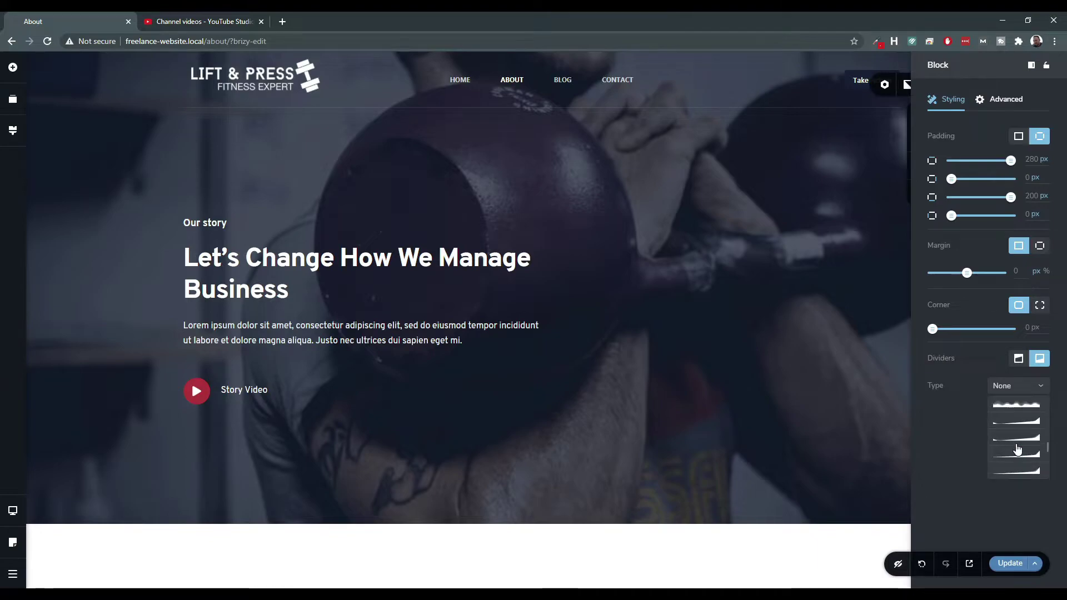
left_click(1017, 450)
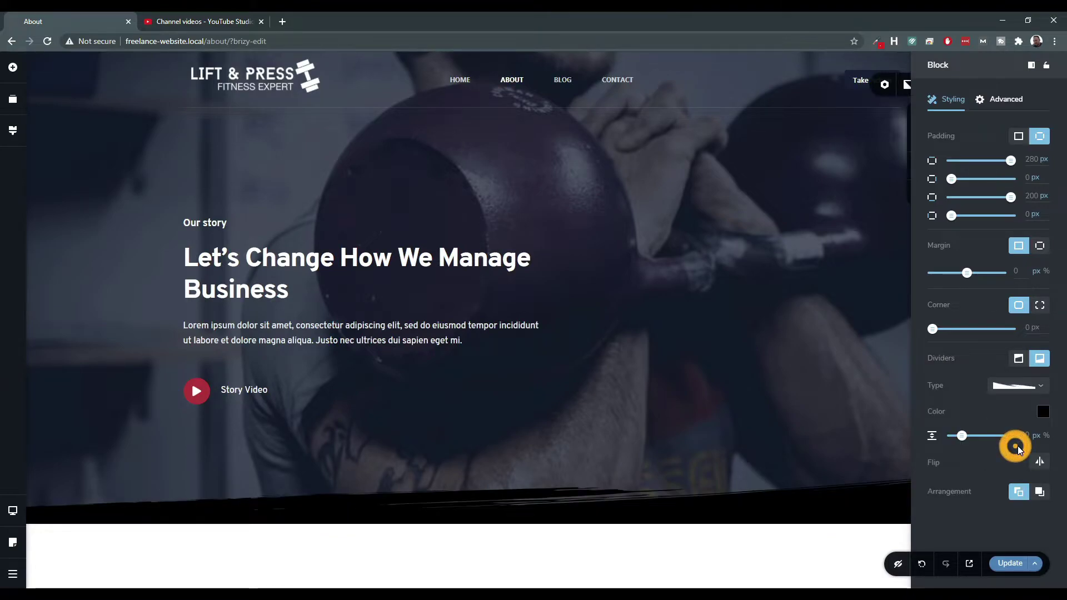
left_click(1043, 412)
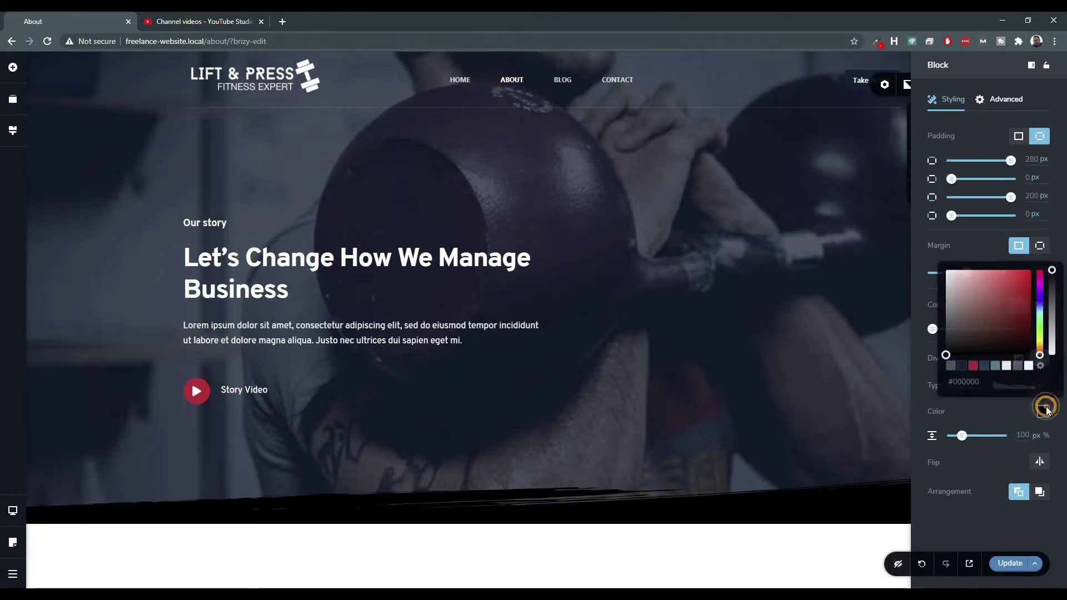
left_click(1029, 366)
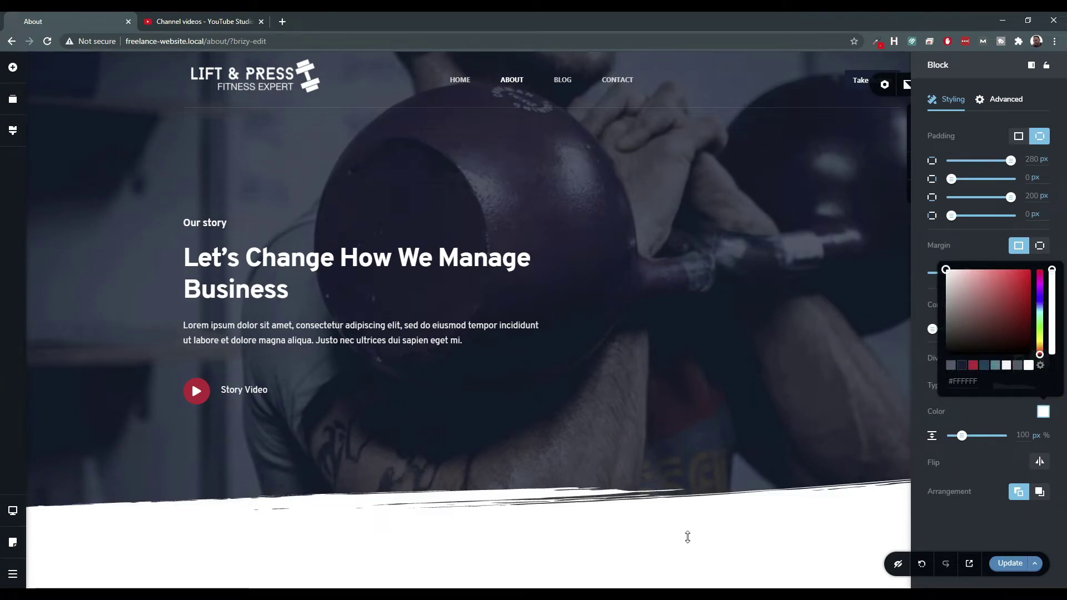
left_click(687, 537)
scroll(823, 501, "down", 3)
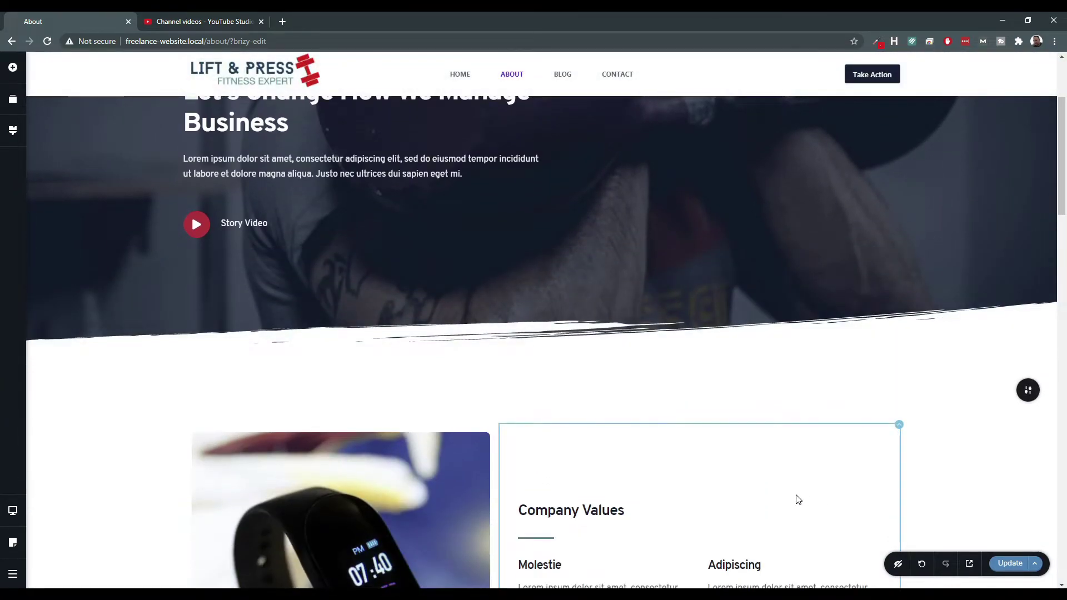
scroll(790, 499, "up", 3)
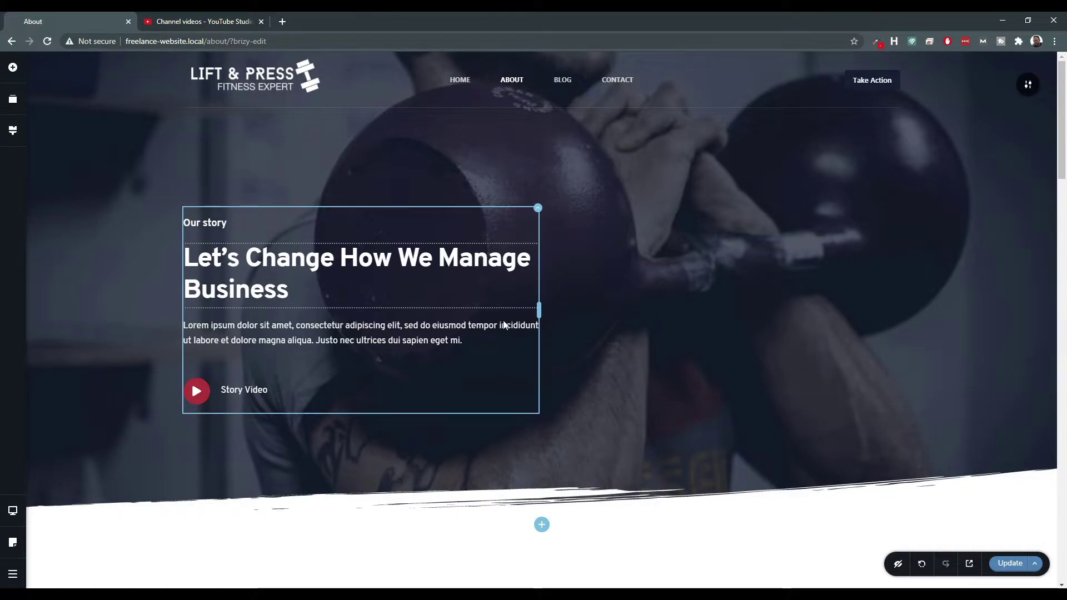
Review the About page's layout from the hero block through the Company Values and location cards to the Contact Us block.
scroll(790, 483, "down", 10)
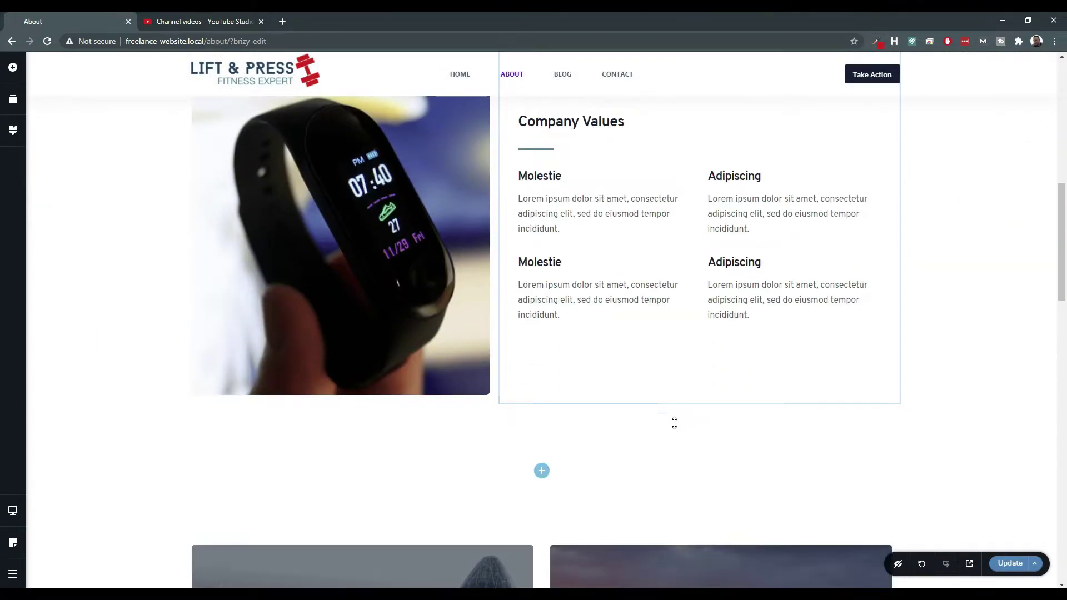
scroll(675, 422, "down", 13)
scroll(676, 428, "up", 6)
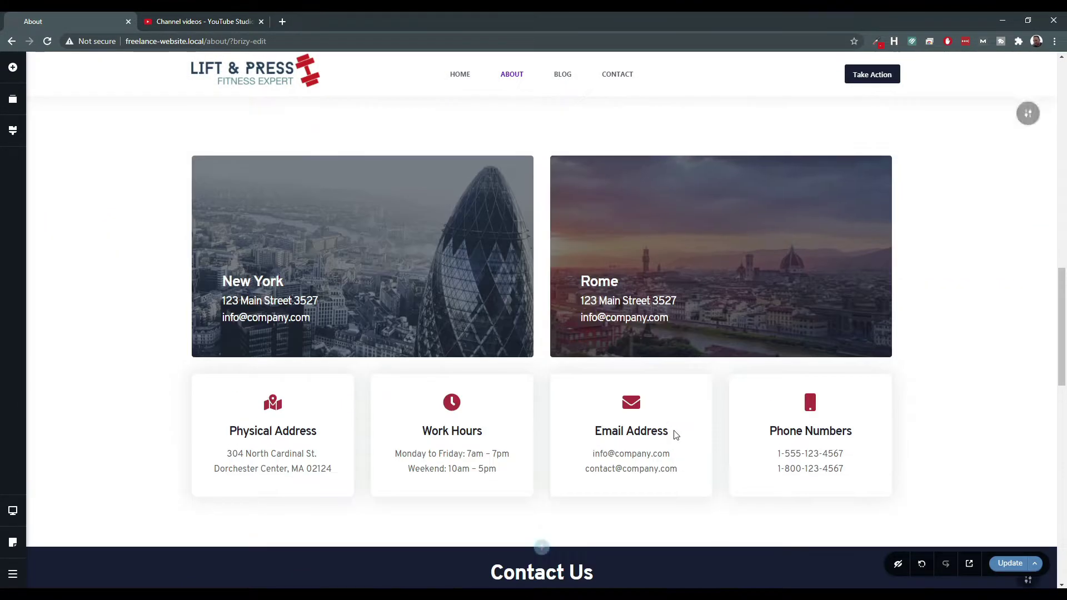
scroll(675, 434, "up", 15)
scroll(667, 436, "down", 6)
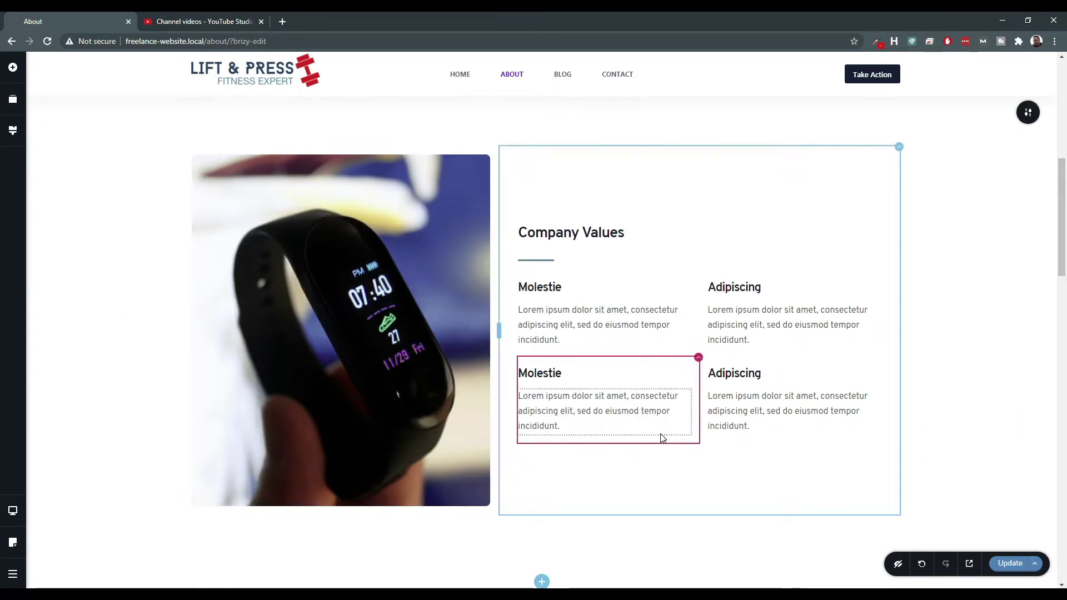
scroll(663, 438, "down", 6)
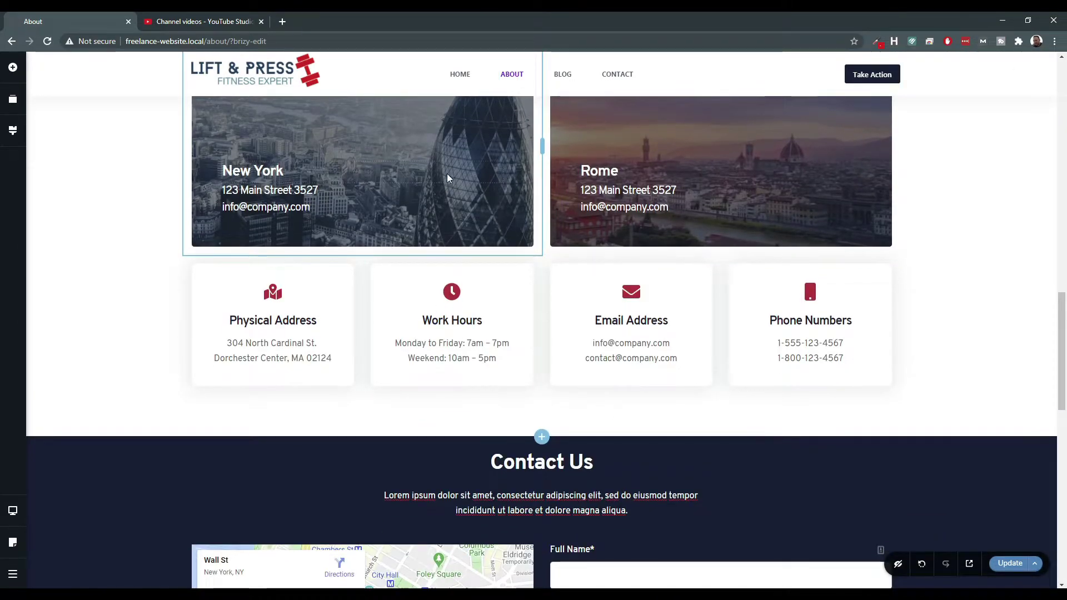
scroll(341, 186, "up", 3)
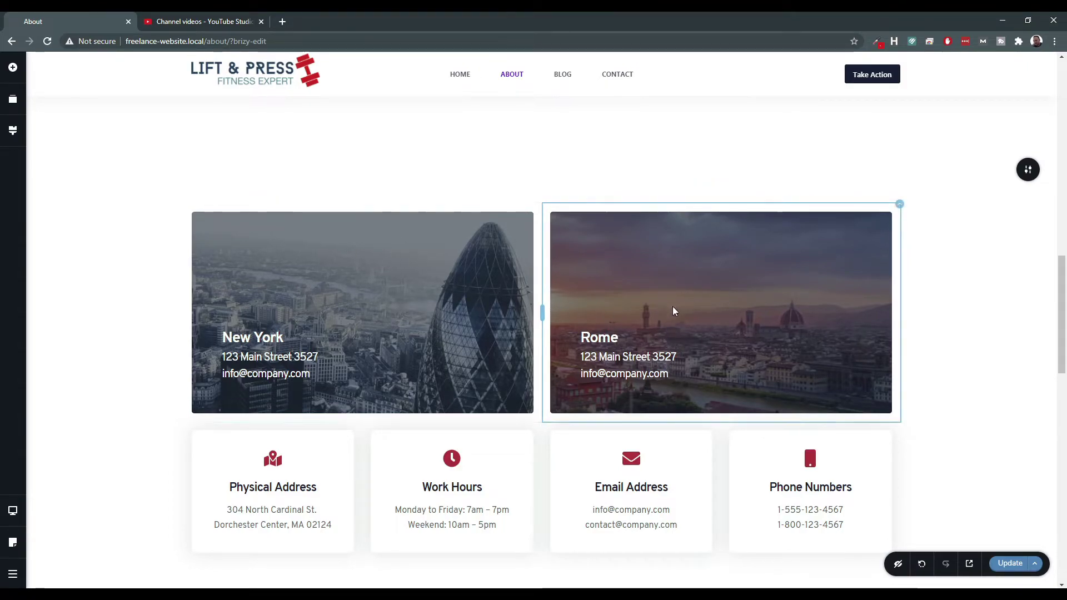
scroll(664, 307, "down", 3)
scroll(612, 319, "up", 8)
scroll(369, 232, "up", 7)
scroll(367, 256, "down", 8)
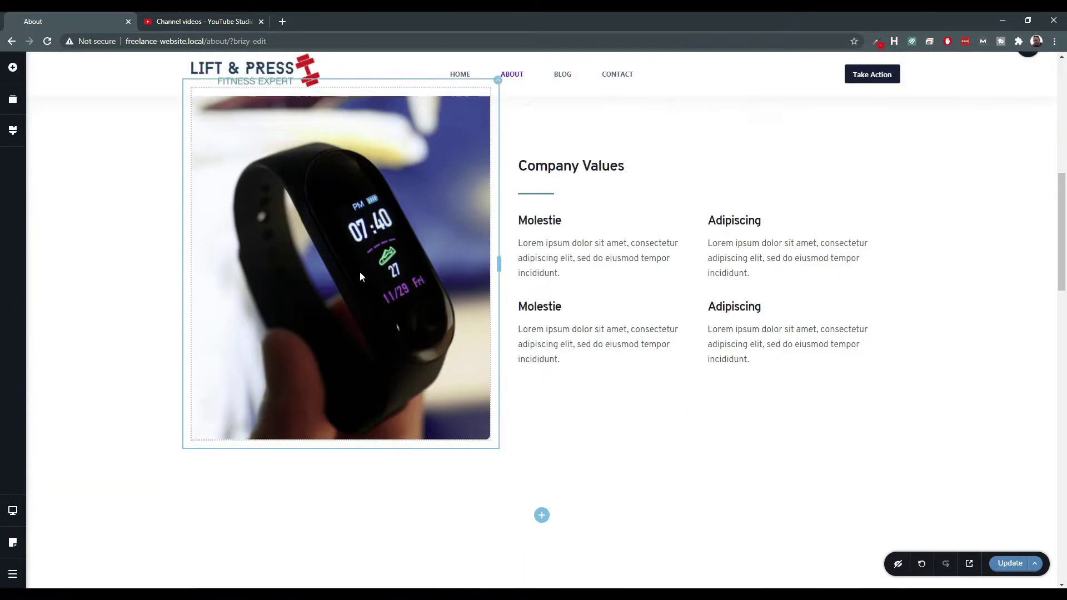
scroll(361, 277, "down", 20)
scroll(373, 285, "up", 6)
scroll(414, 339, "down", 2)
scroll(600, 371, "up", 9)
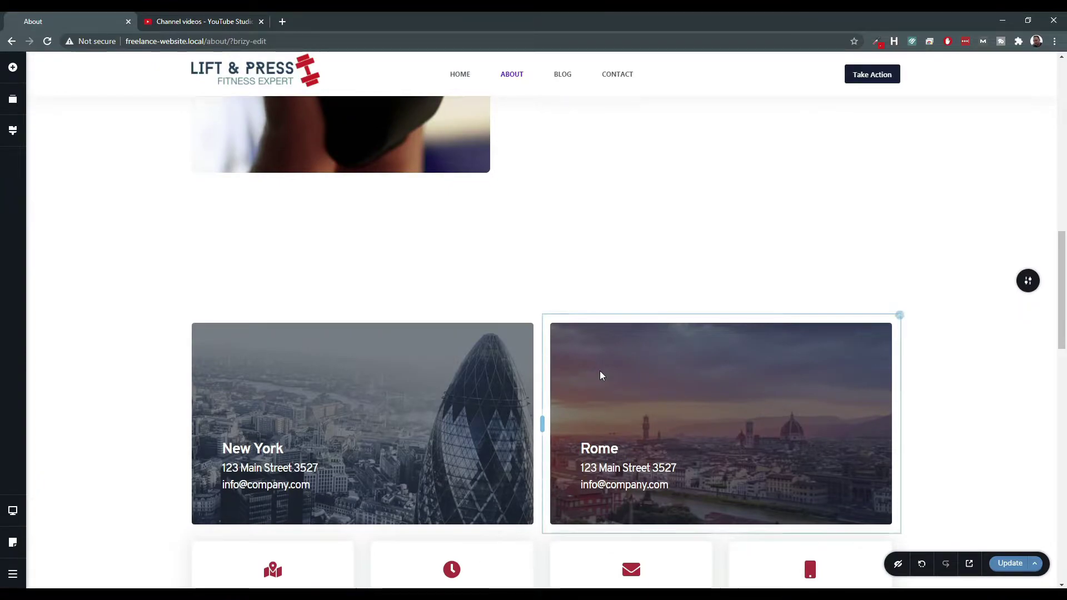
scroll(592, 374, "up", 10)
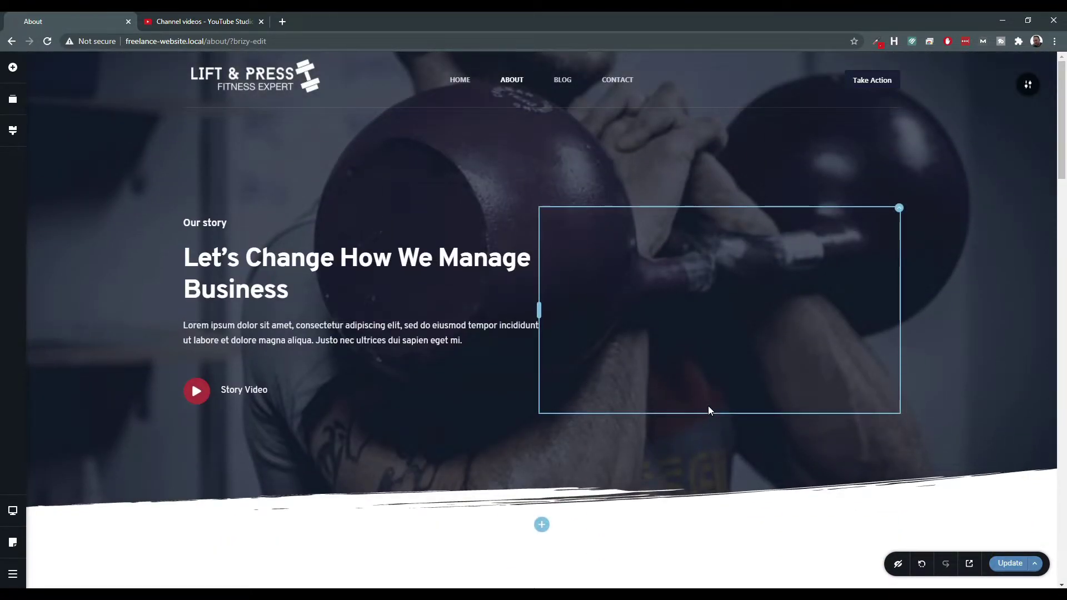
In the WordPress page list, permanently delete the Contact page and move the last Privacy Policy draft to the trash.
left_click(13, 576)
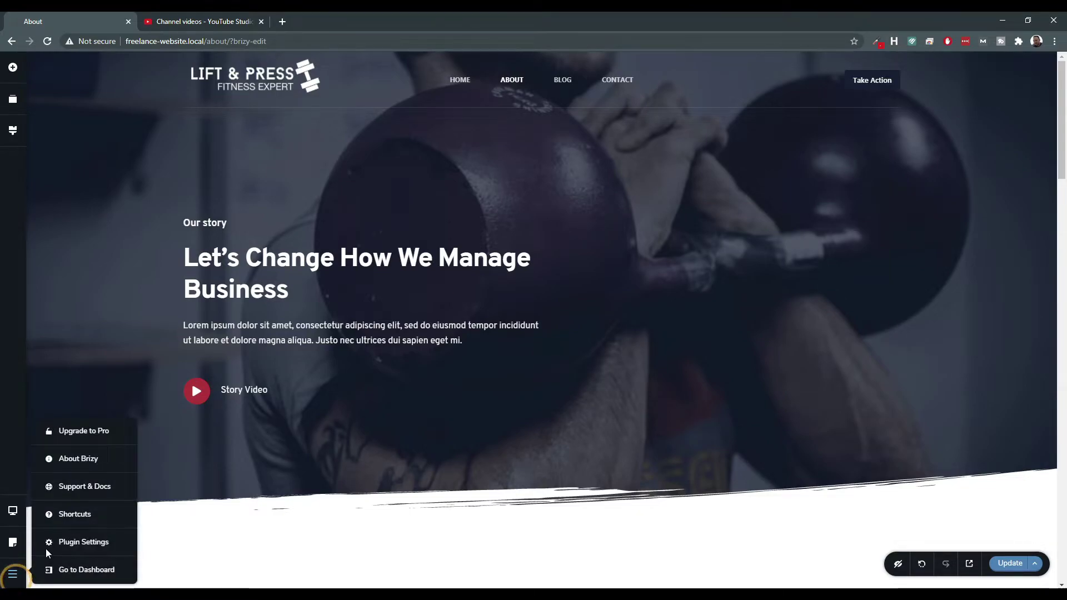
left_click(71, 571)
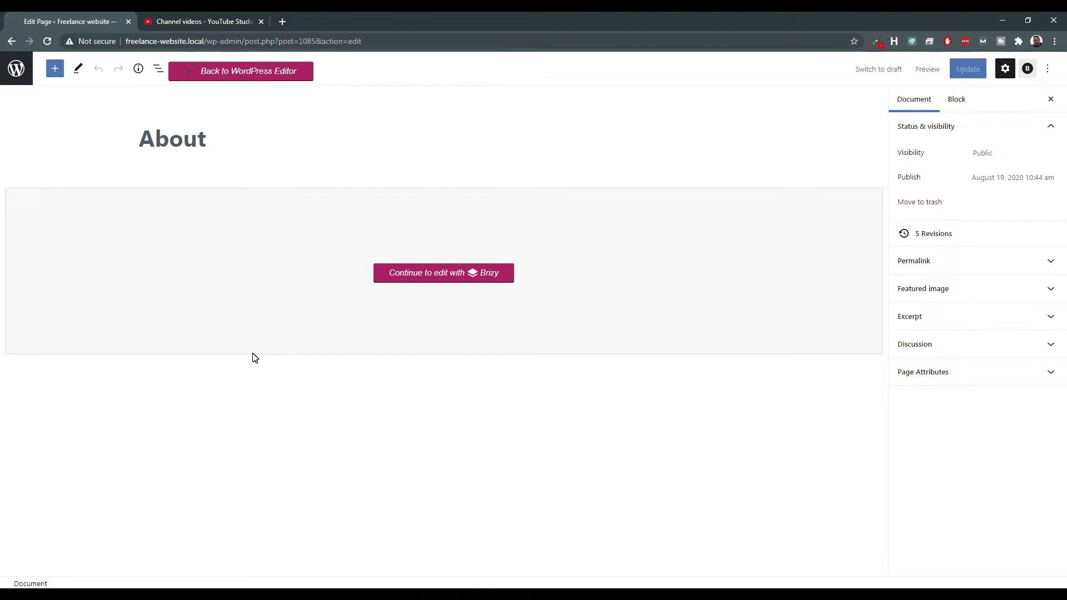
left_click(13, 70)
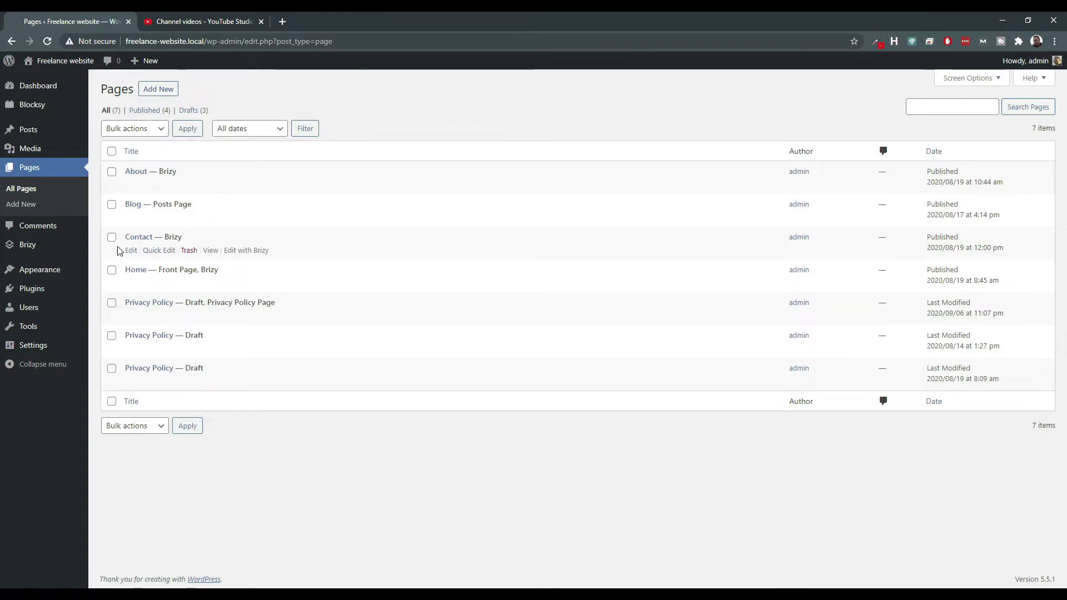
left_click(188, 251)
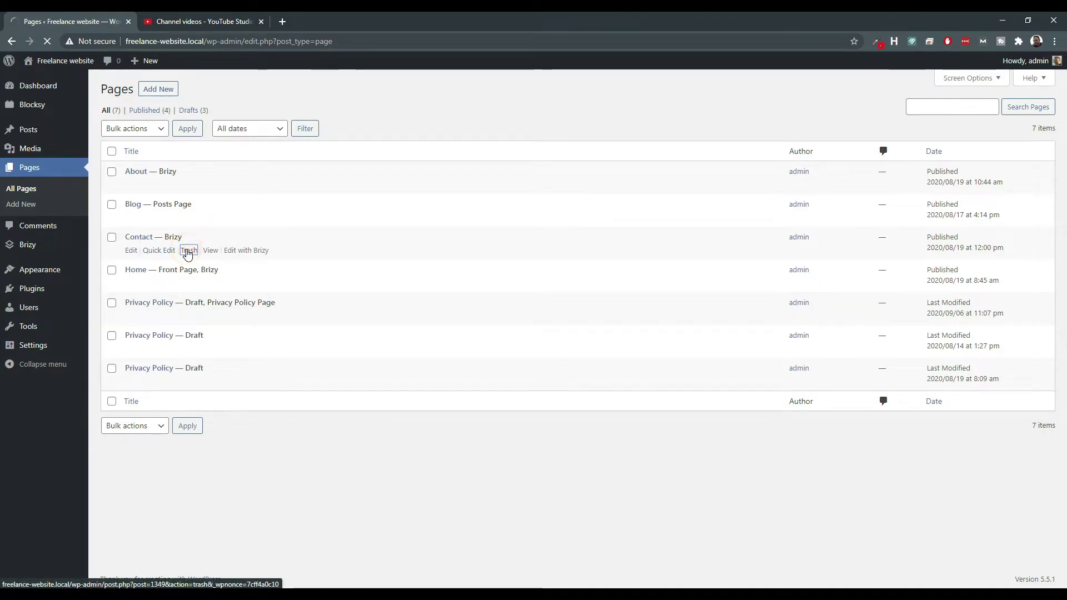
left_click(220, 143)
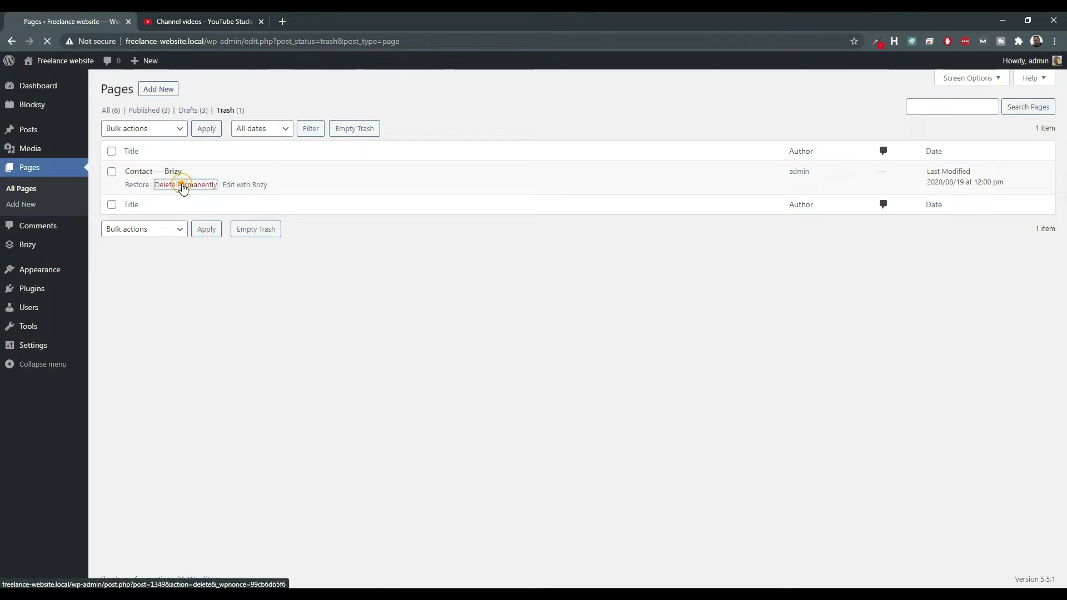
left_click(28, 168)
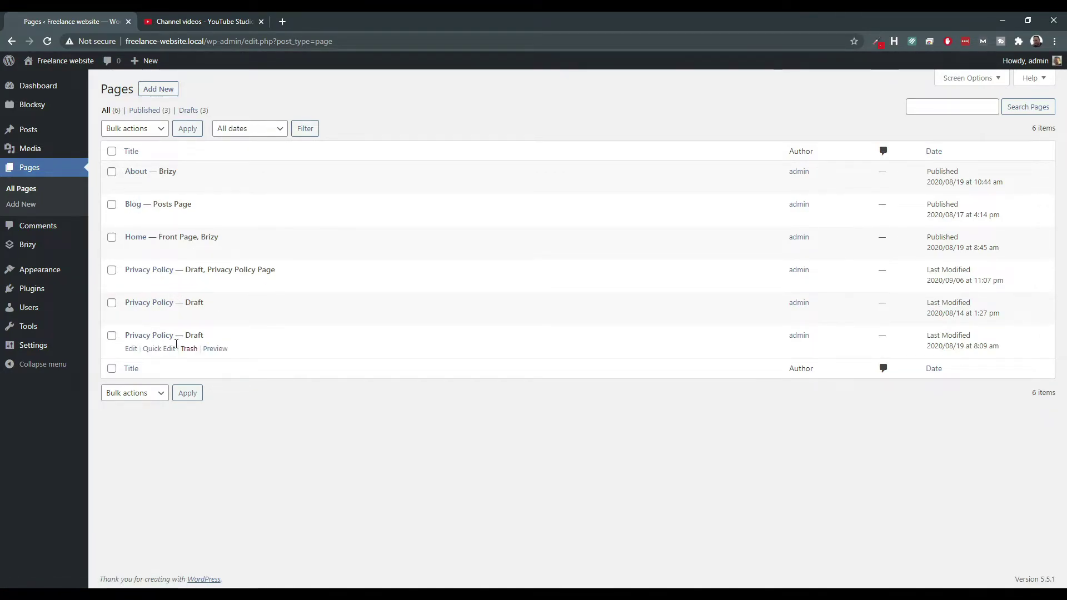
left_click(188, 349)
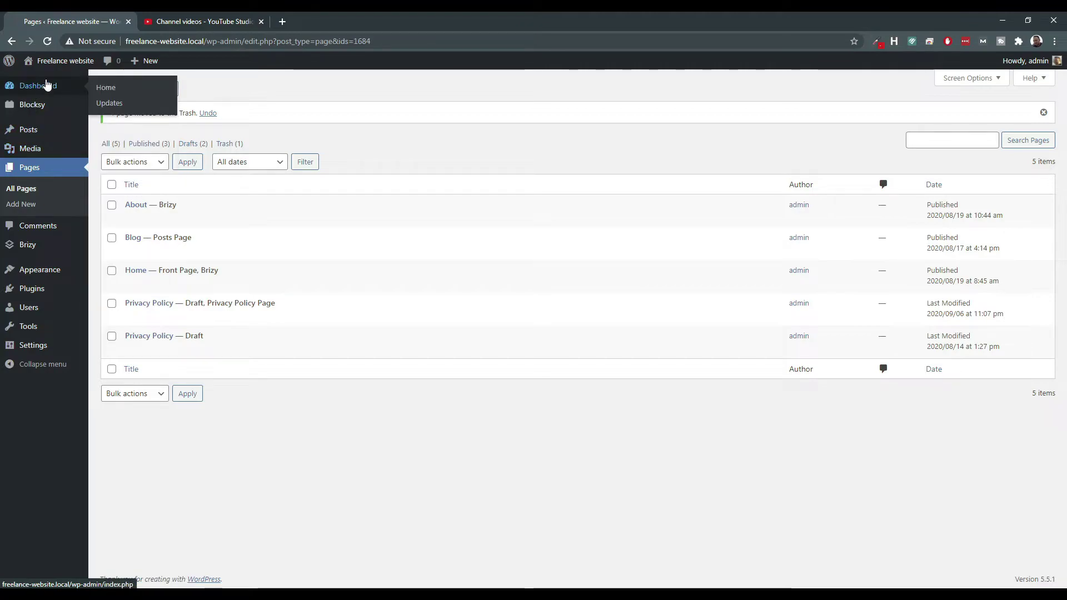
Visit the live home page and look through its sections, including the "Contact us now" call-to-action.
mouse_move(56, 68)
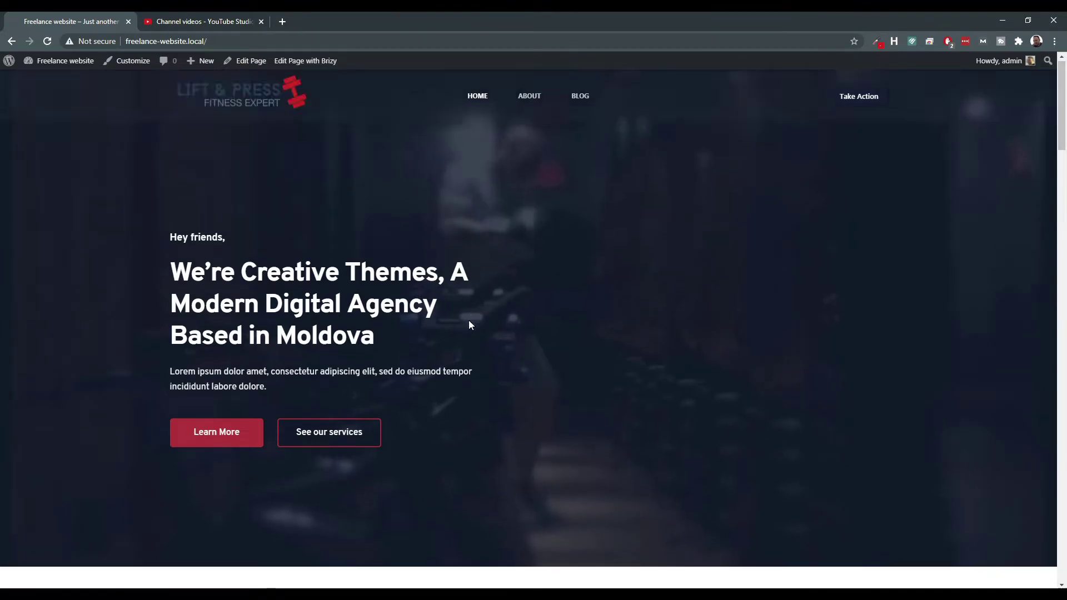
scroll(470, 326, "down", 5)
scroll(470, 326, "down", 18)
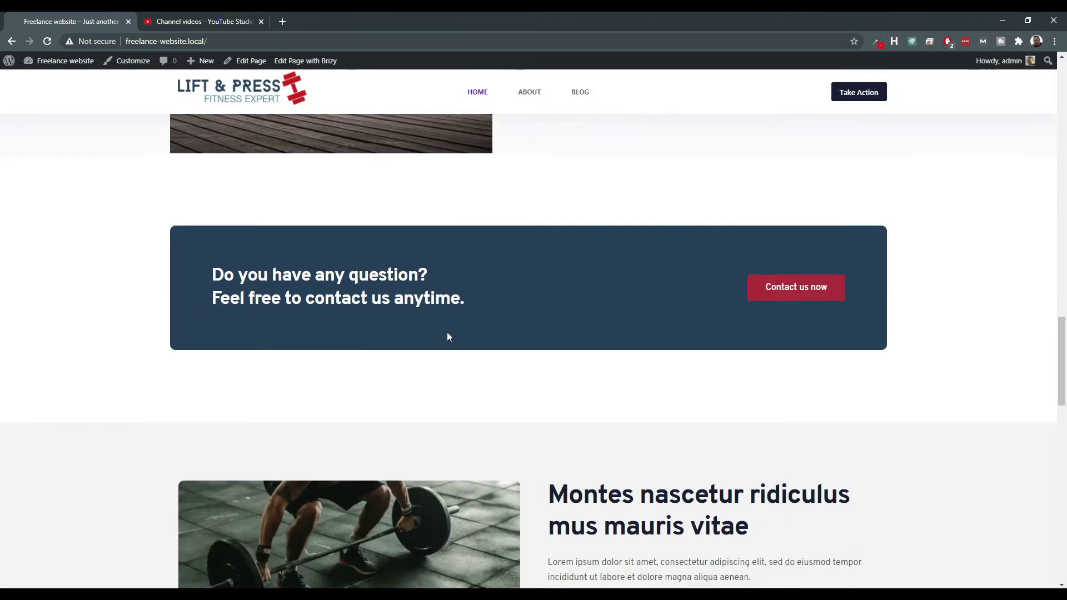
scroll(448, 345, "down", 6)
scroll(447, 351, "up", 14)
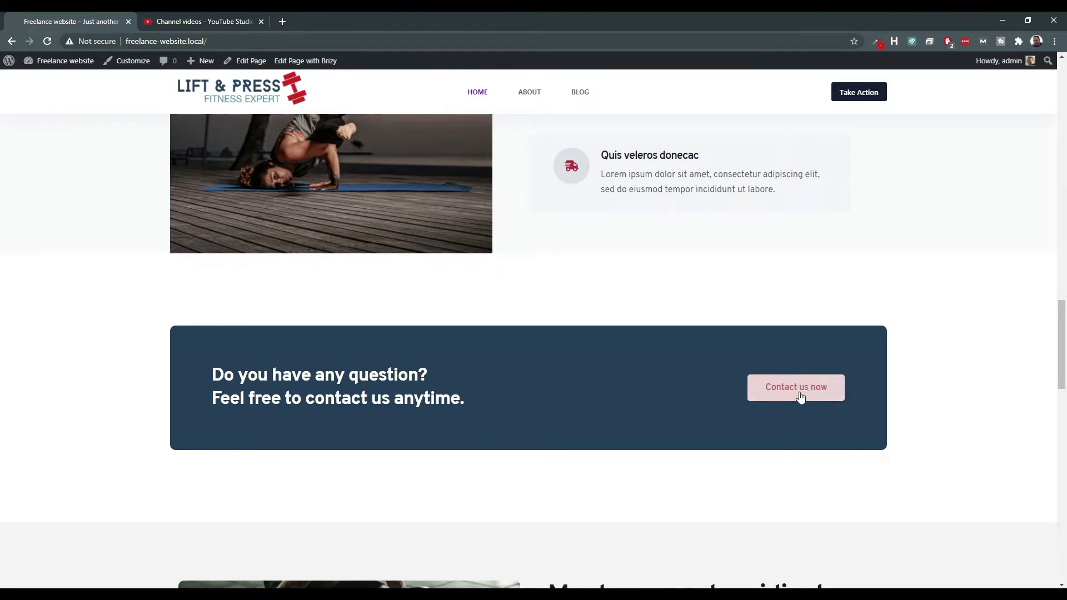
scroll(606, 339, "up", 12)
scroll(597, 345, "up", 6)
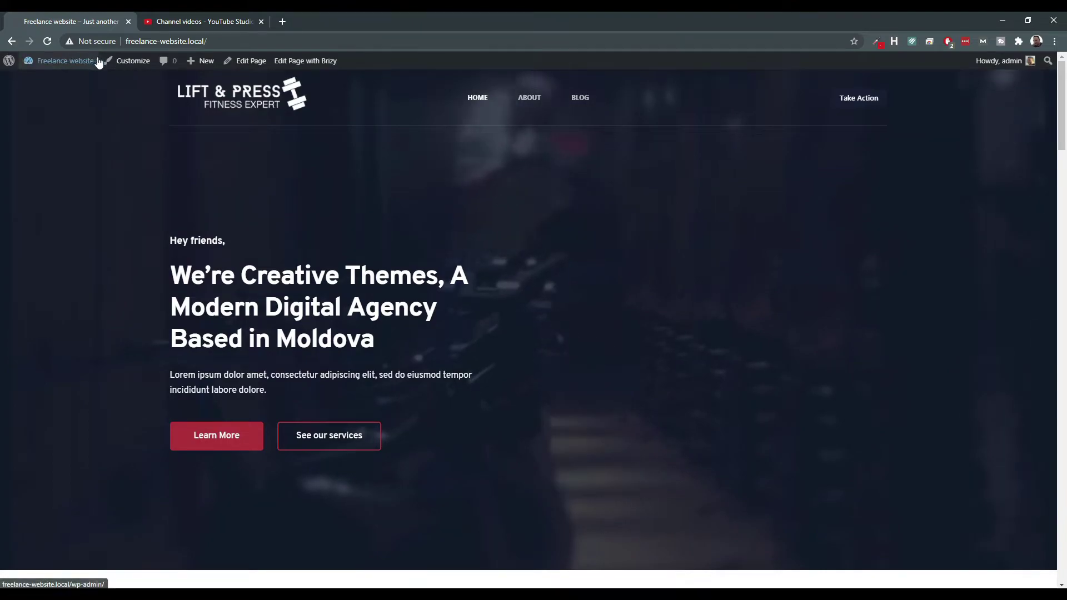
In the theme Customizer's color settings, set Palette 1's Color 4 to #cc2936.
left_click(116, 61)
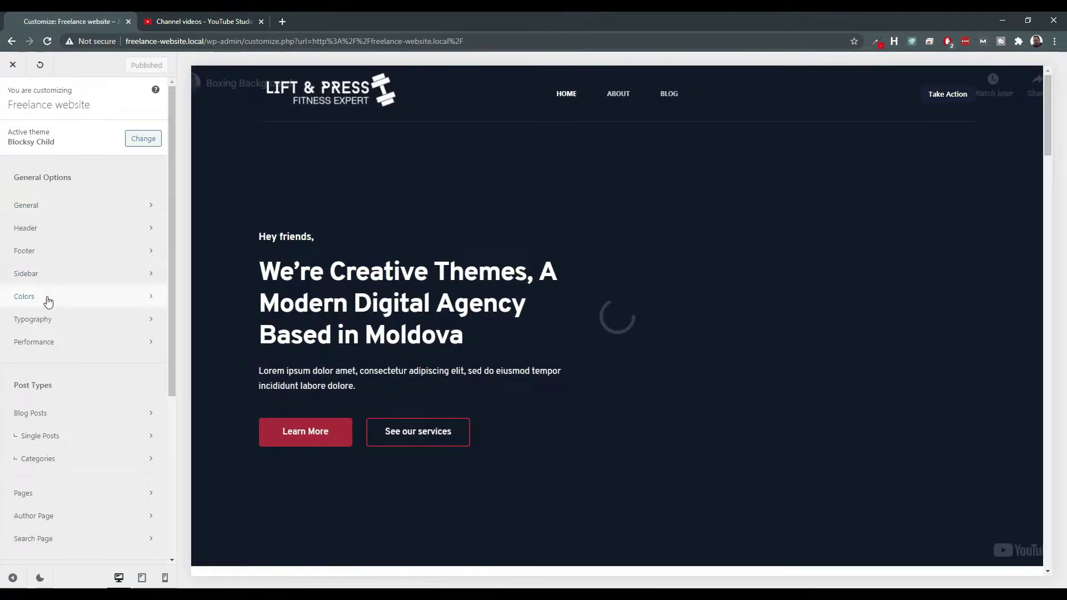
left_click(47, 296)
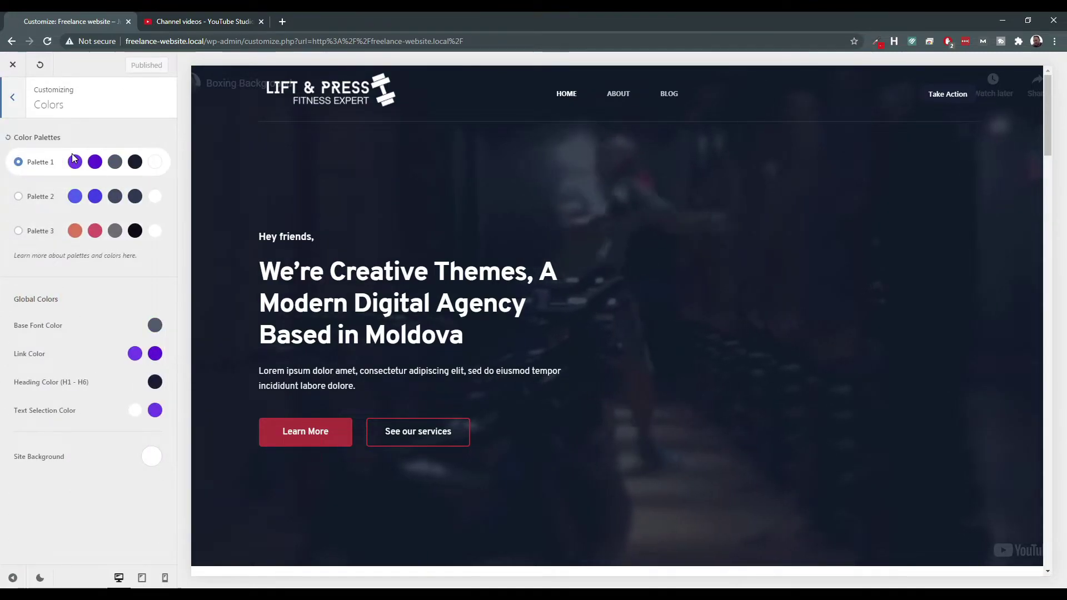
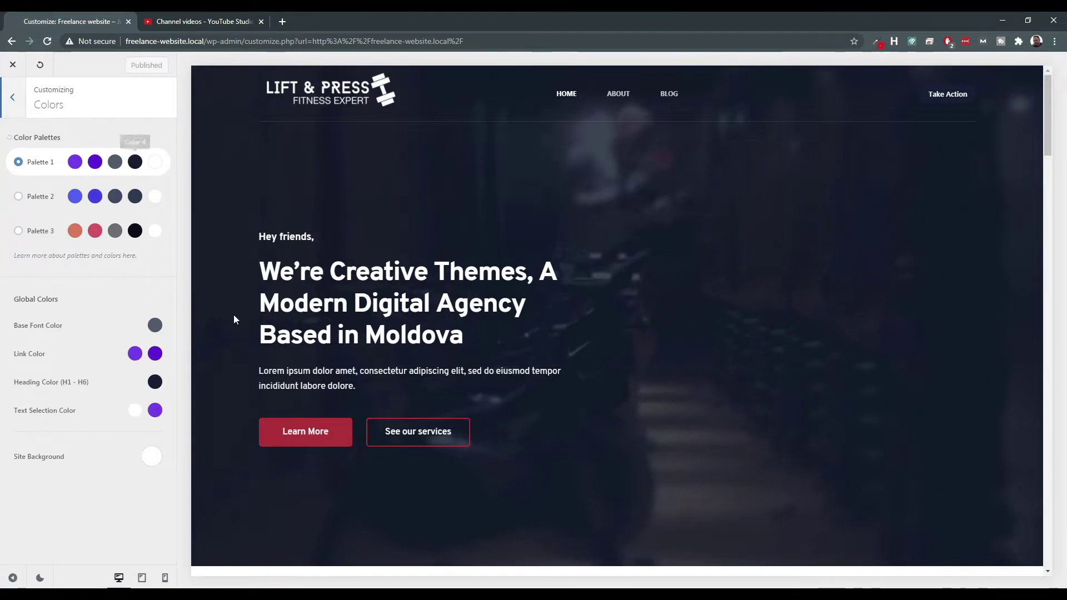
left_click(135, 161)
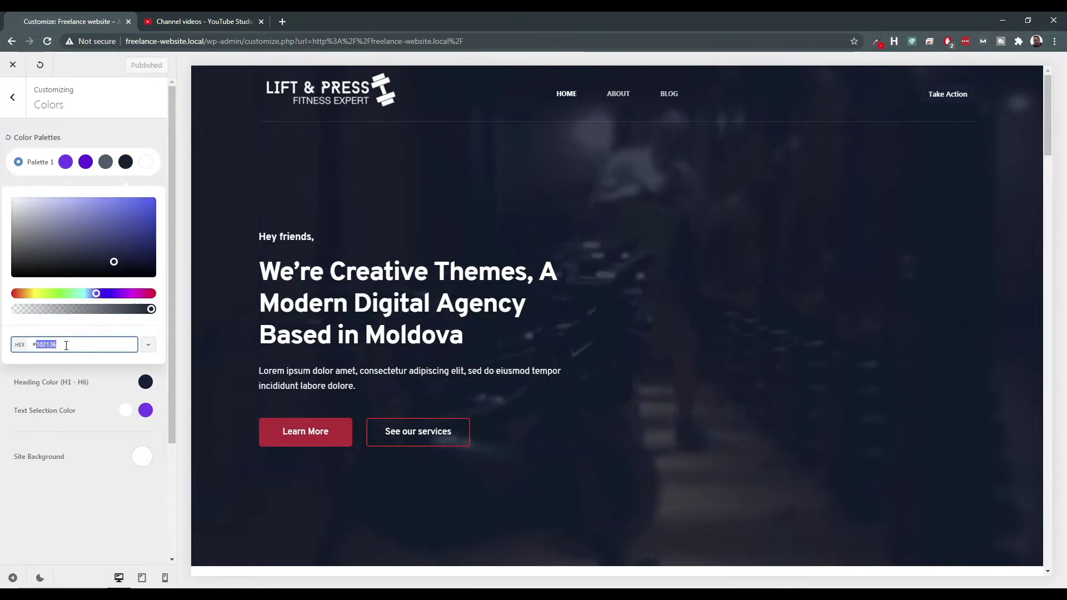
type("cc2936")
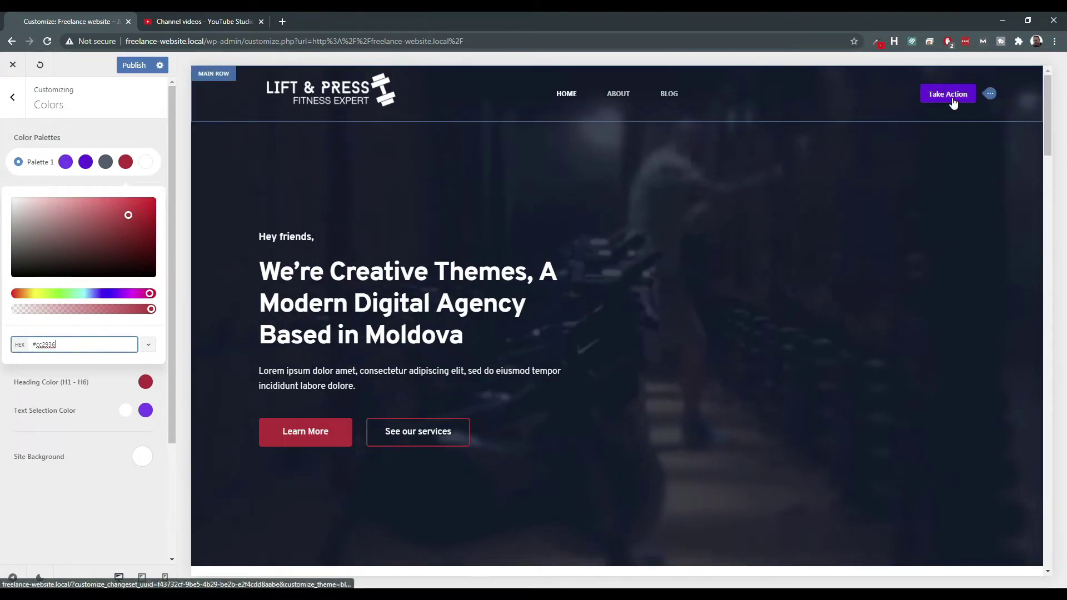
Set Palette 1's Color 2 to #08415c.
left_click(86, 162)
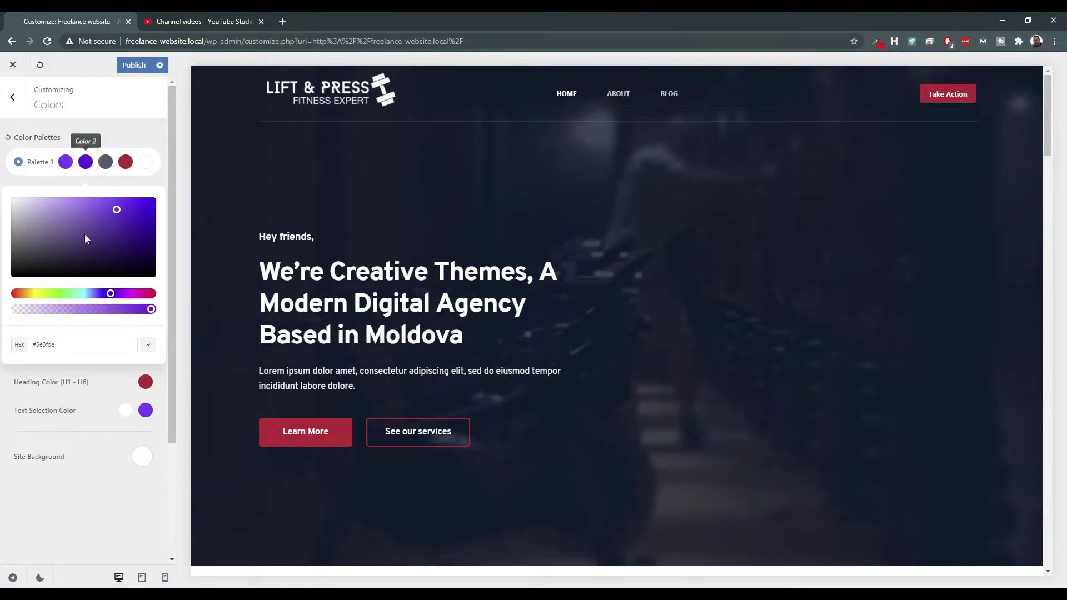
double_click(63, 342)
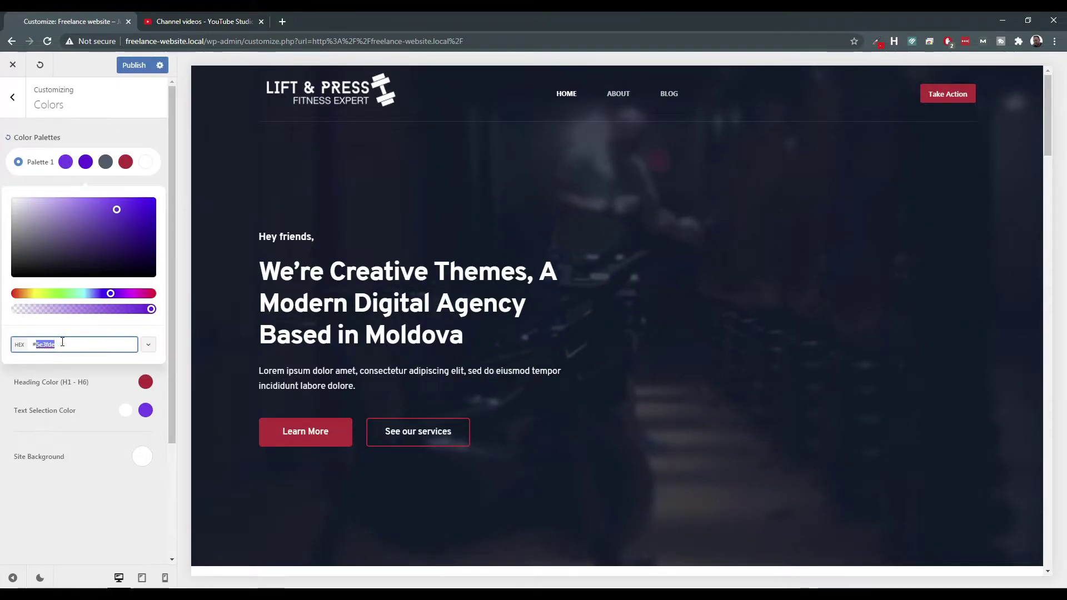
type("08")
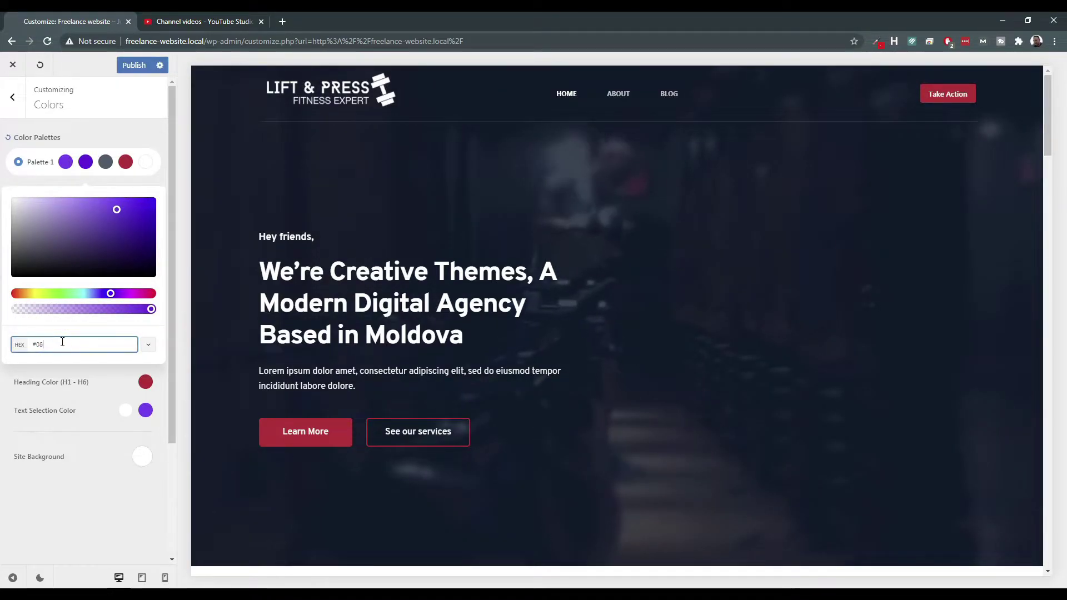
type("415")
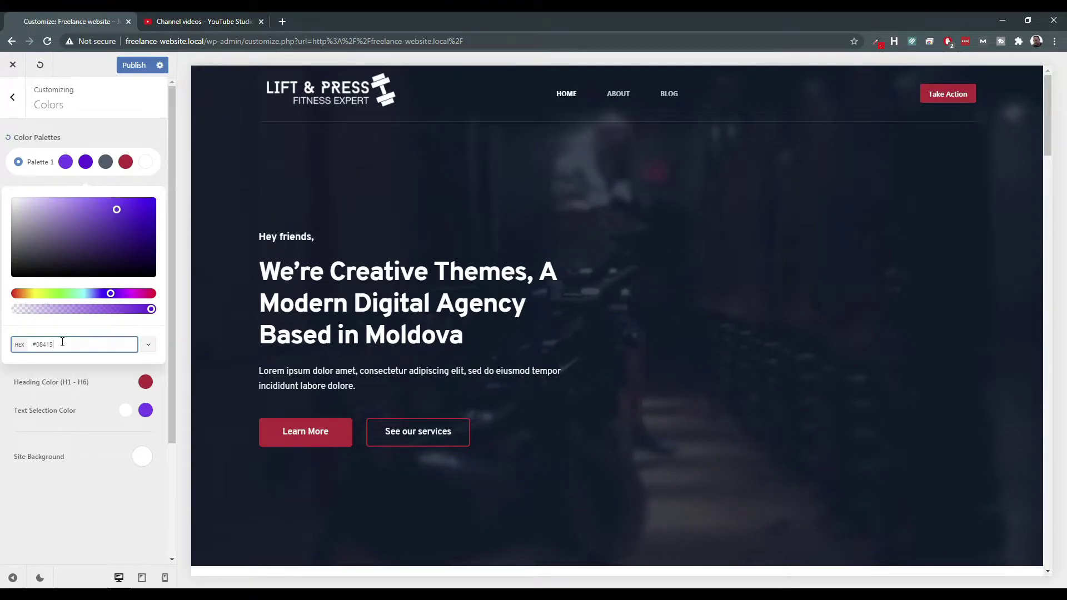
type("c")
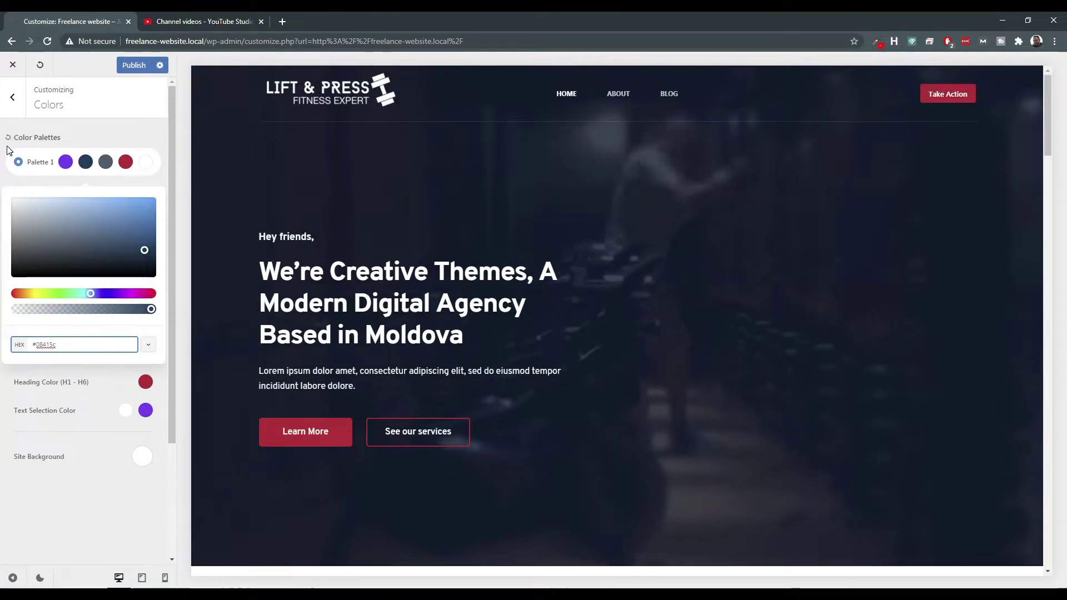
Set Palette 1's Color 1 to #388697.
left_click(64, 162)
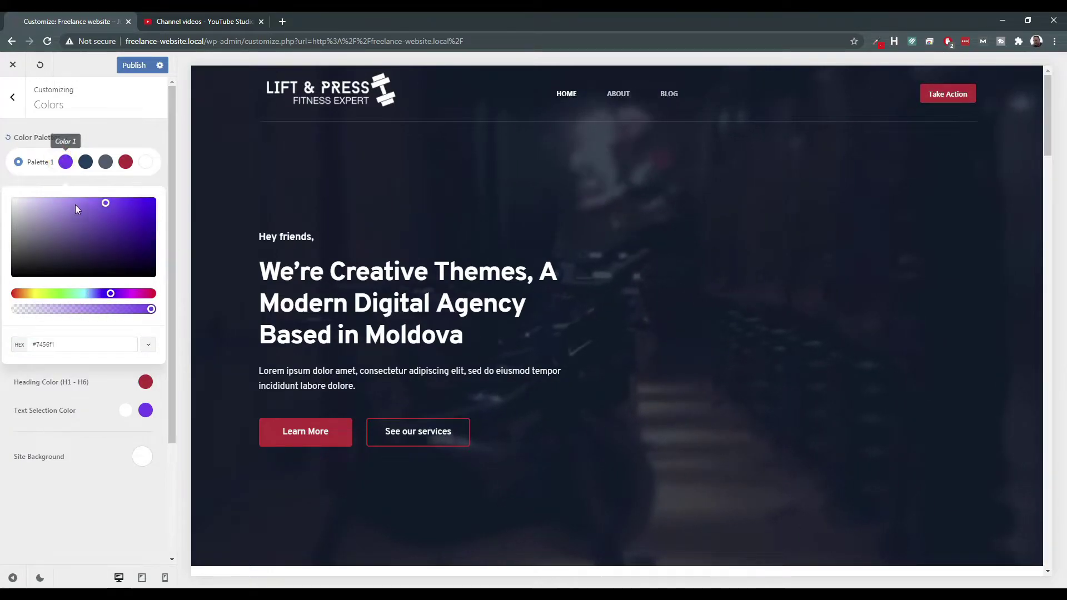
double_click(70, 346)
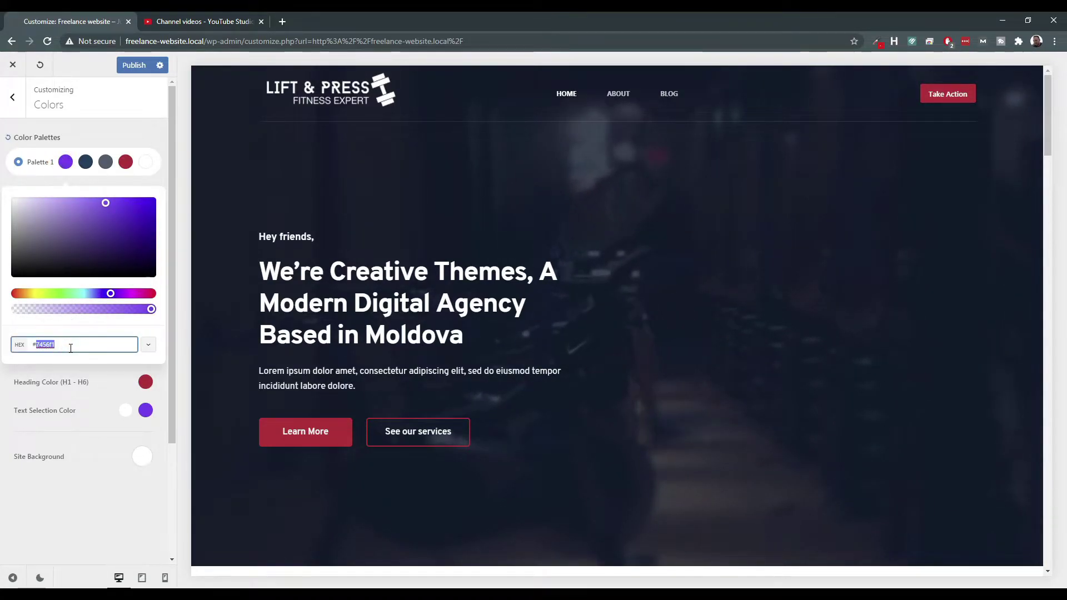
type("388")
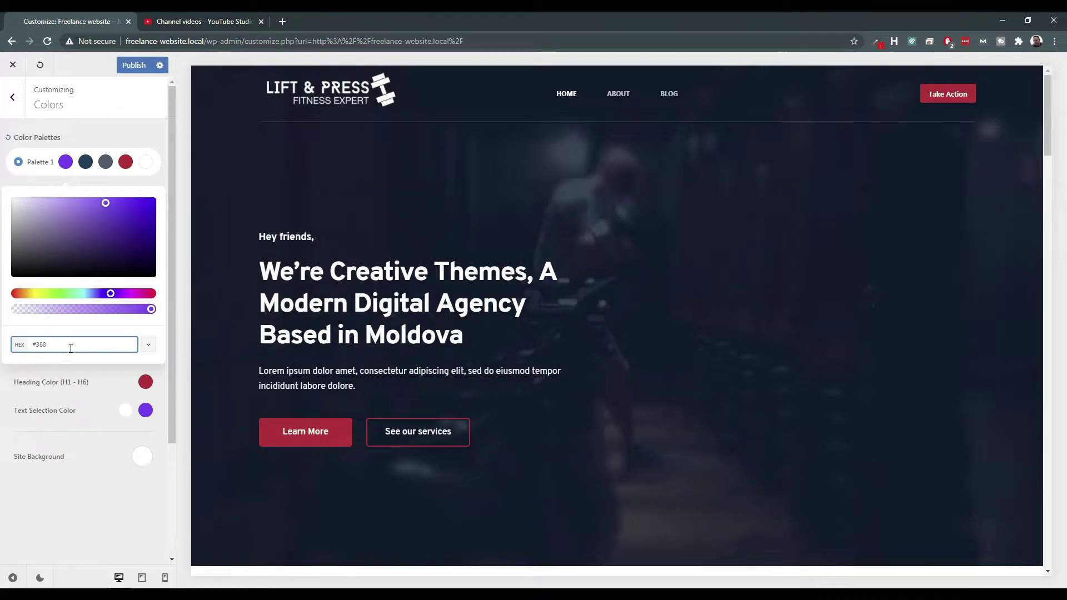
type("697")
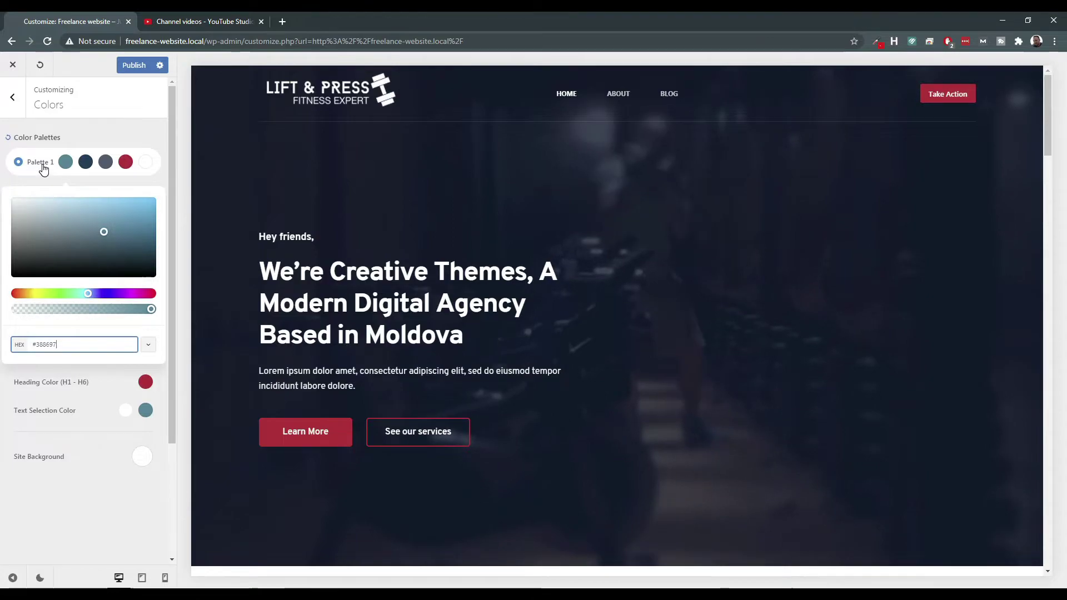
left_click(107, 135)
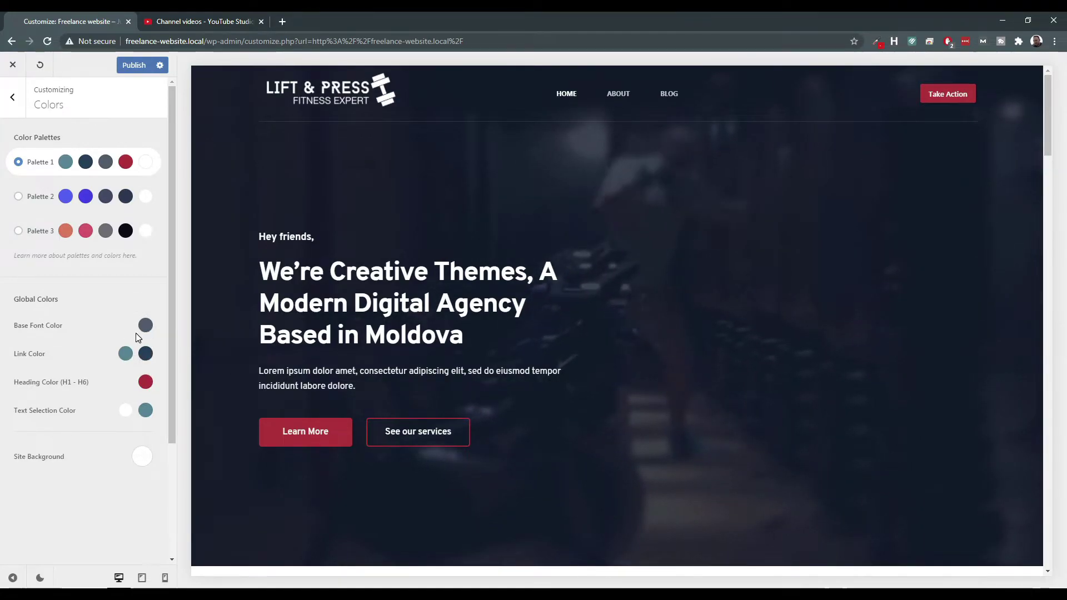
Look through the home page preview's sections down to the footer to check the new palette colors.
scroll(138, 337, "down", 2)
scroll(581, 352, "down", 10)
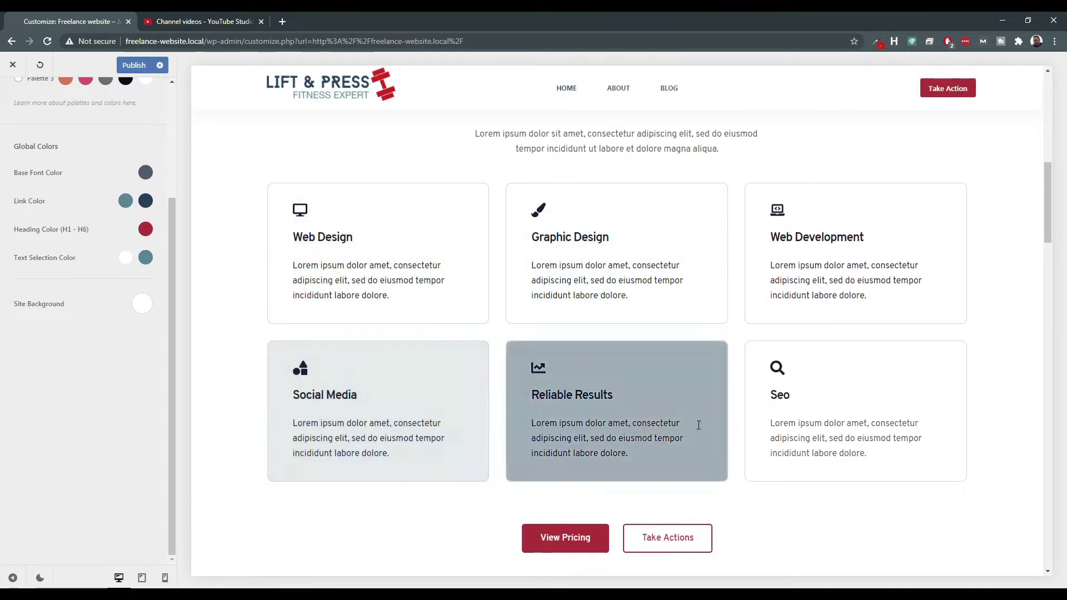
scroll(735, 399, "down", 5)
scroll(735, 399, "down", 7)
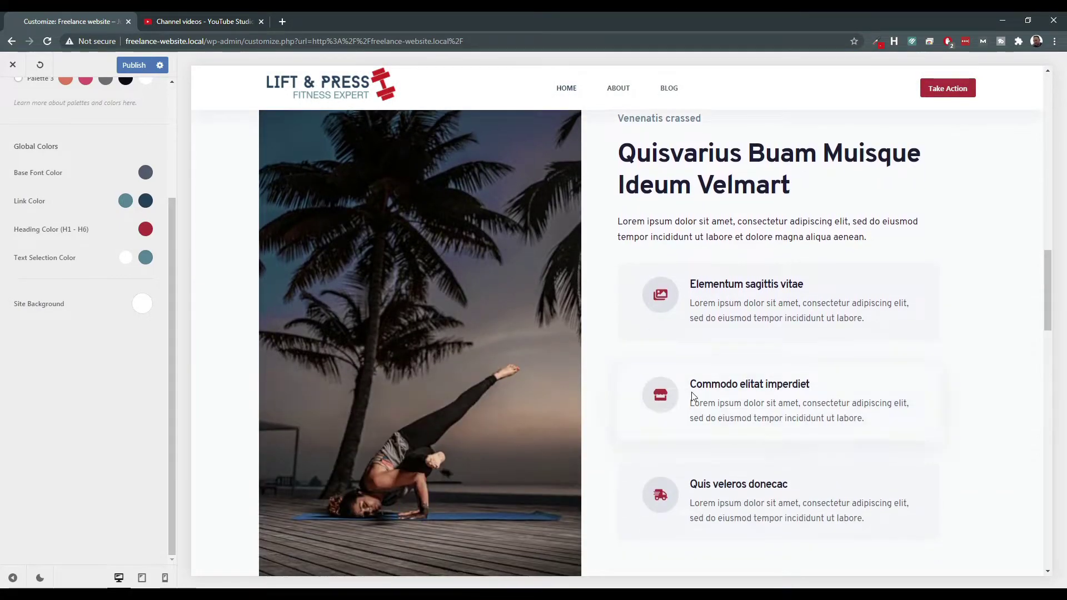
scroll(688, 195, "up", 3)
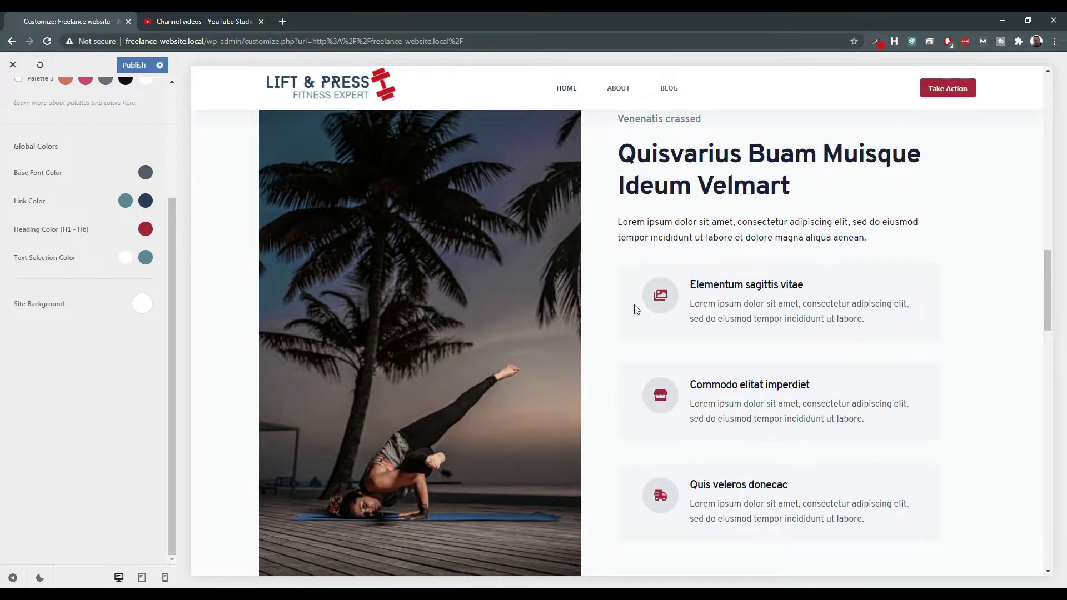
scroll(769, 321, "down", 10)
scroll(769, 321, "down", 15)
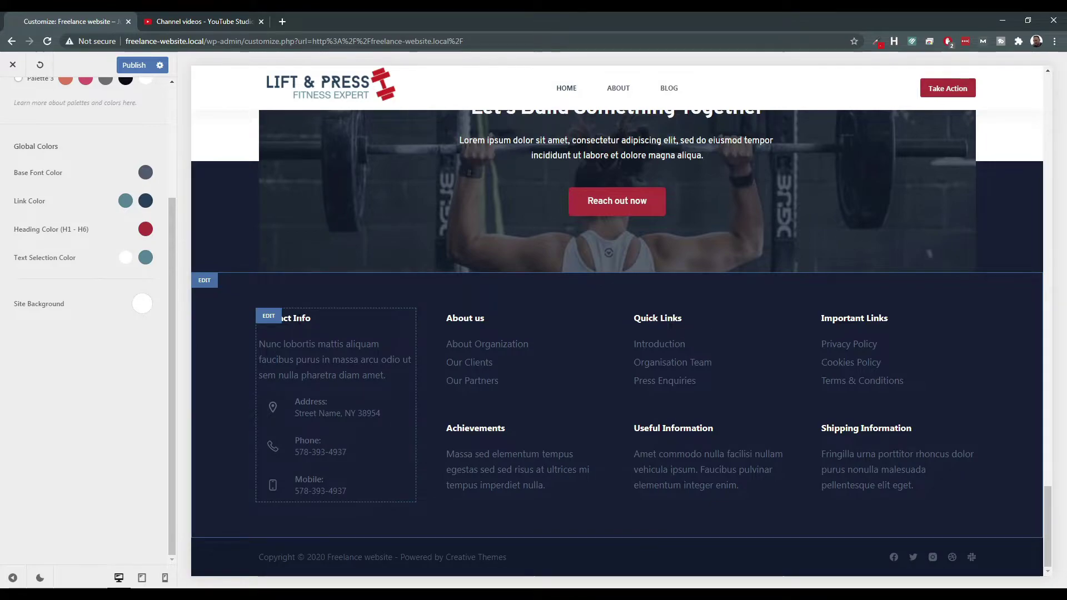
Open the footer's Contact Info widget settings in Widget Area 4 and publish the customizations.
left_click(279, 406)
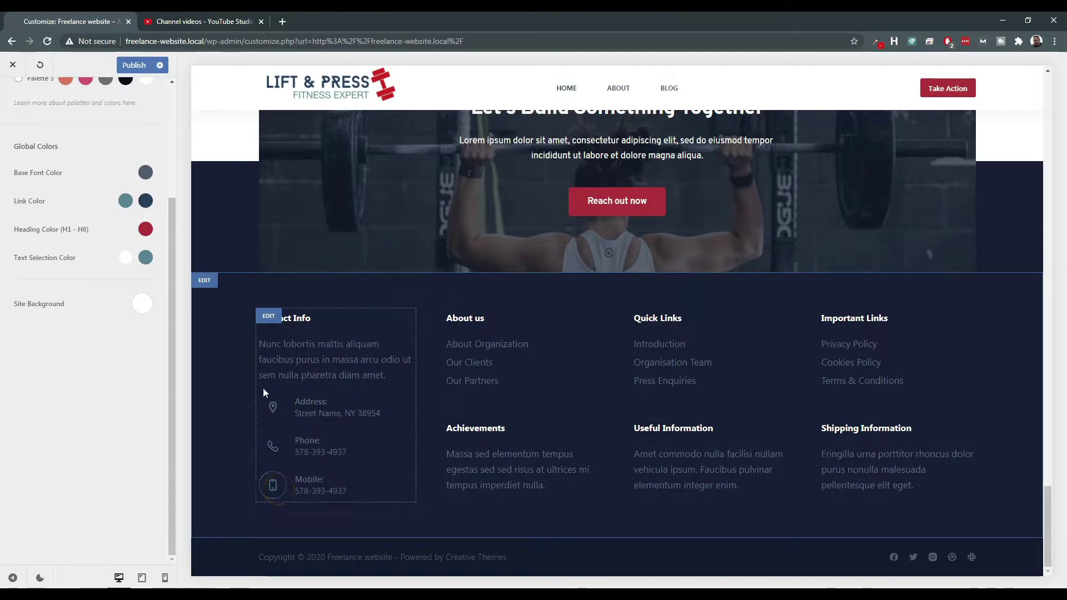
left_click(268, 316)
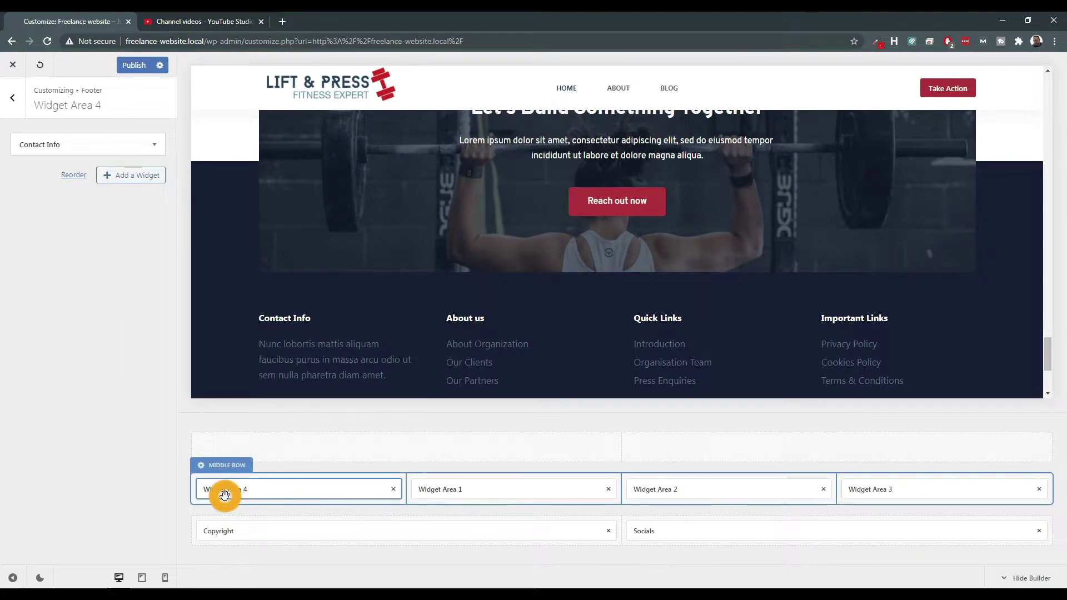
left_click(47, 144)
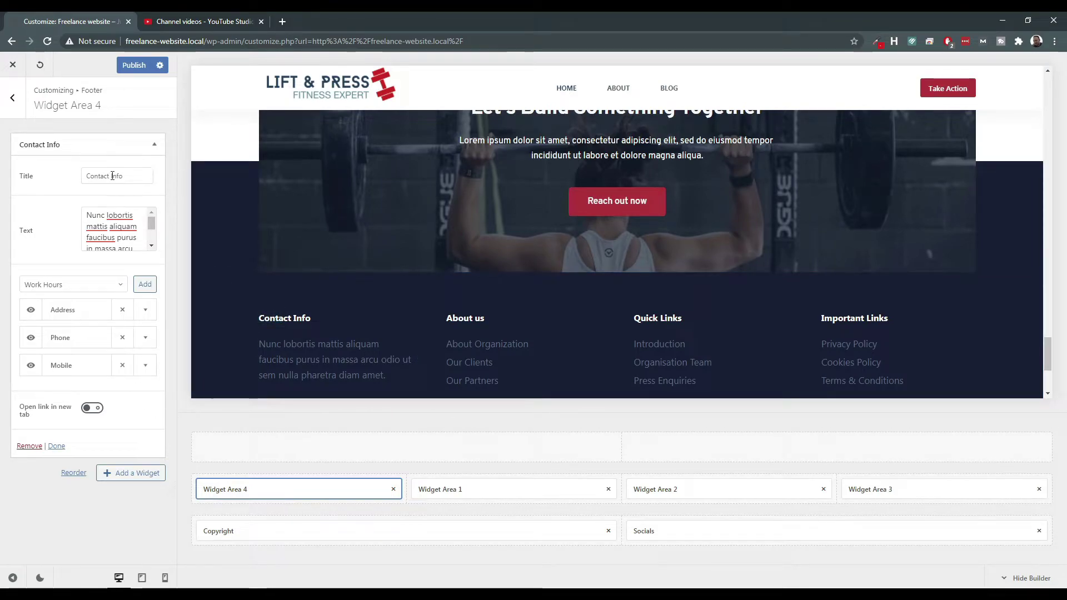
left_click(134, 65)
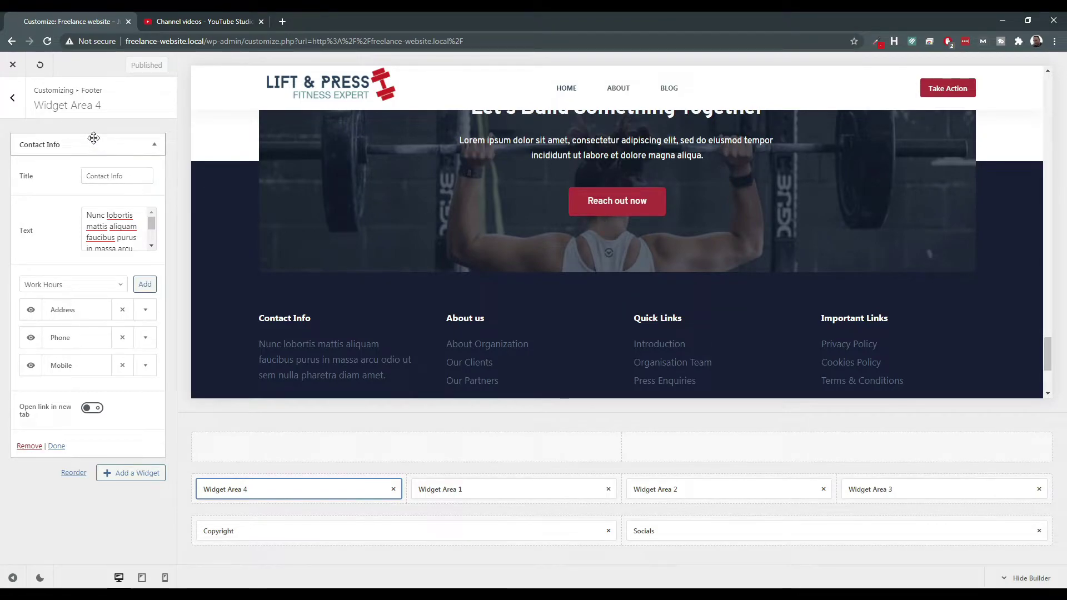
In the footer's Socials element, remove Slack and Dribbble and move Instagram to first place.
left_click(24, 106)
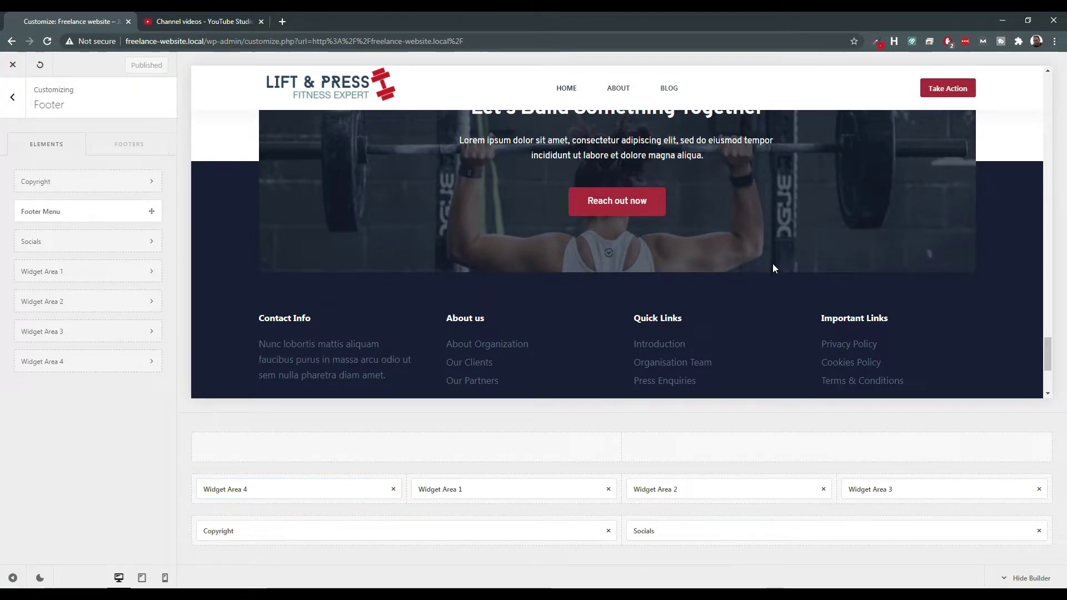
scroll(773, 263, "up", 5)
scroll(772, 267, "up", 15)
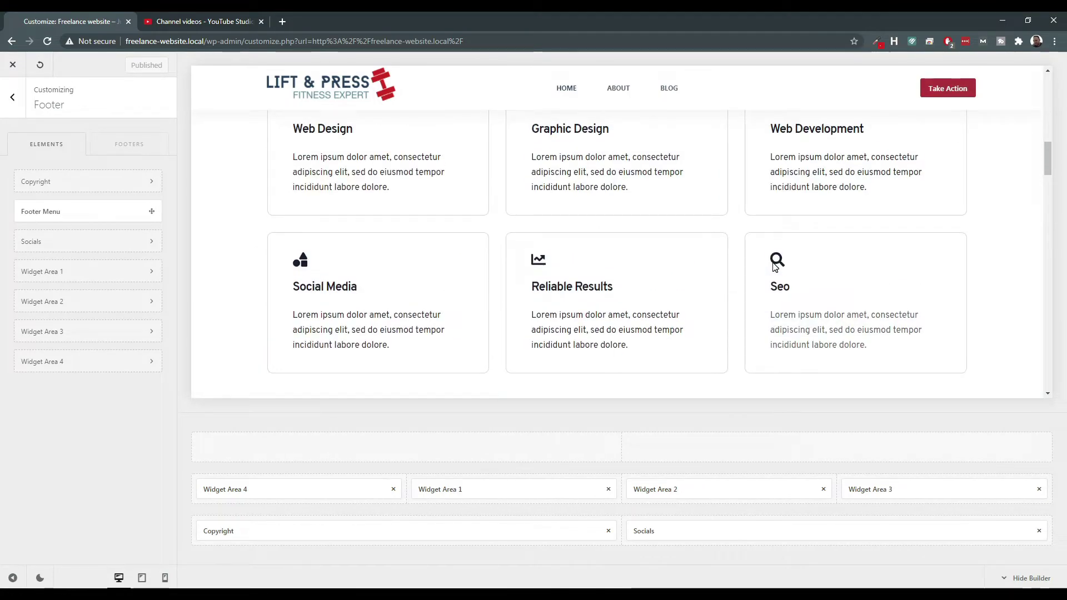
scroll(773, 262, "up", 3)
scroll(773, 262, "down", 10)
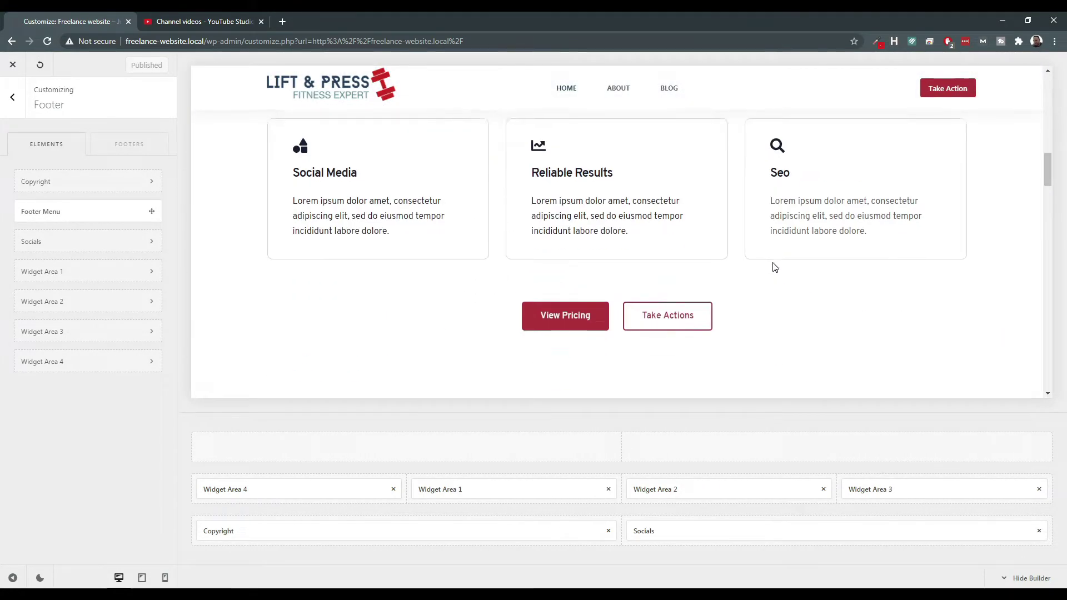
scroll(775, 267, "down", 15)
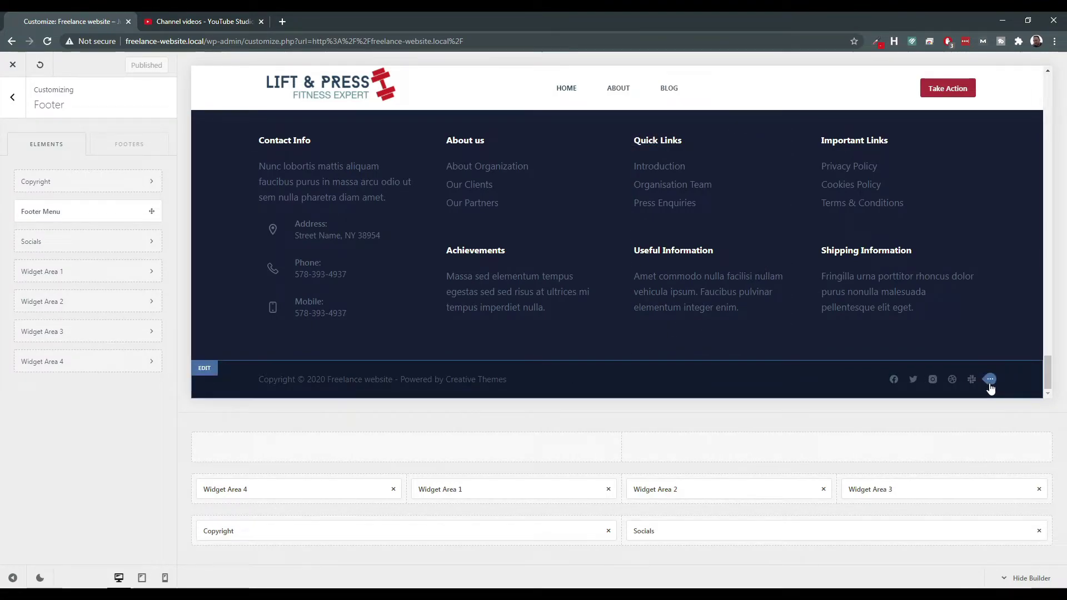
left_click(993, 380)
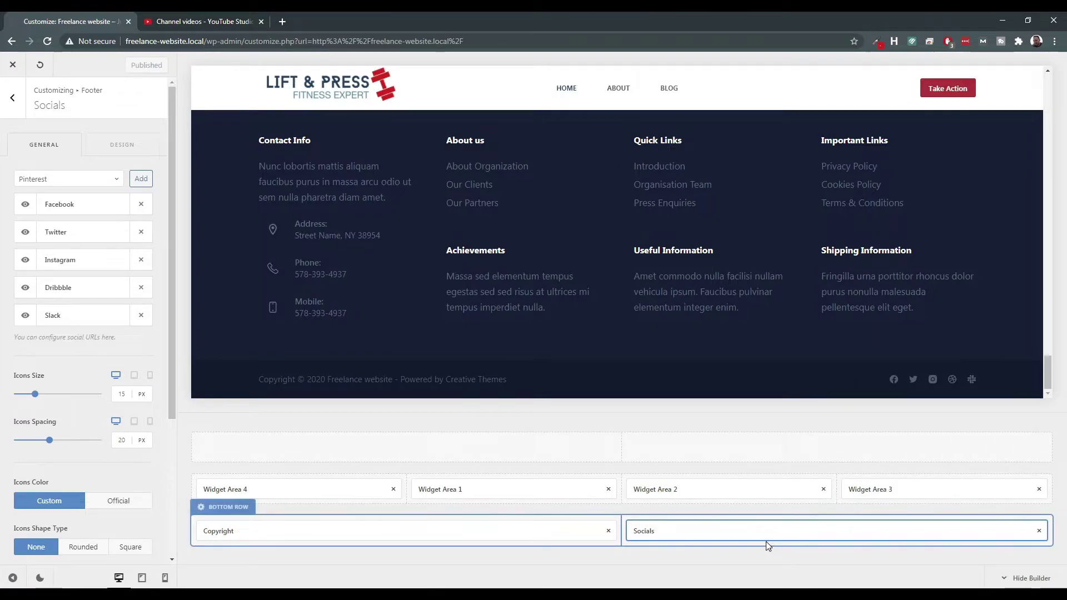
left_click(25, 315)
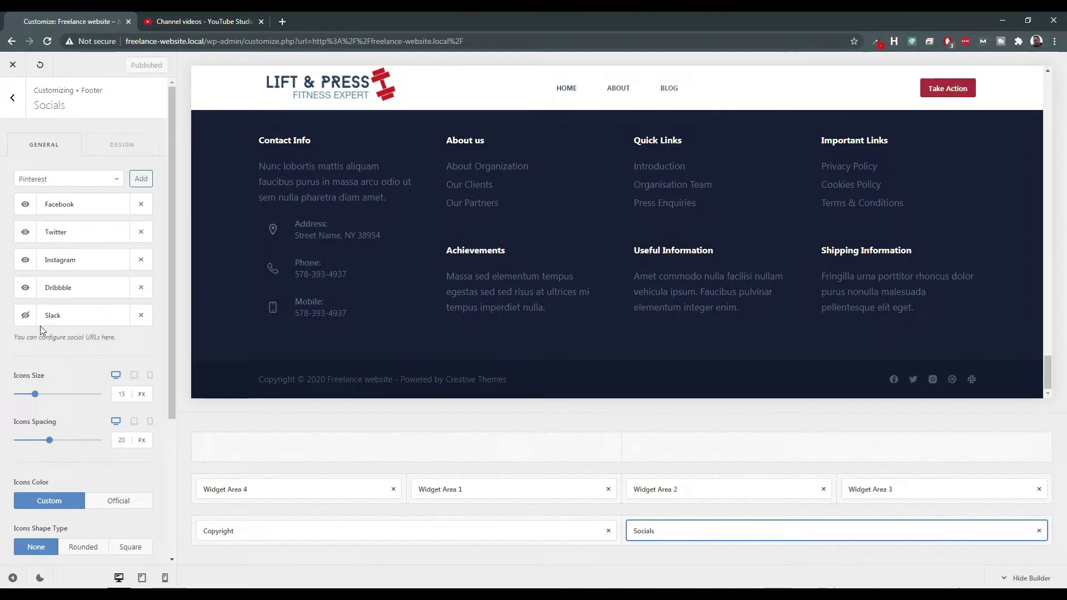
left_click(140, 315)
left_click(141, 288)
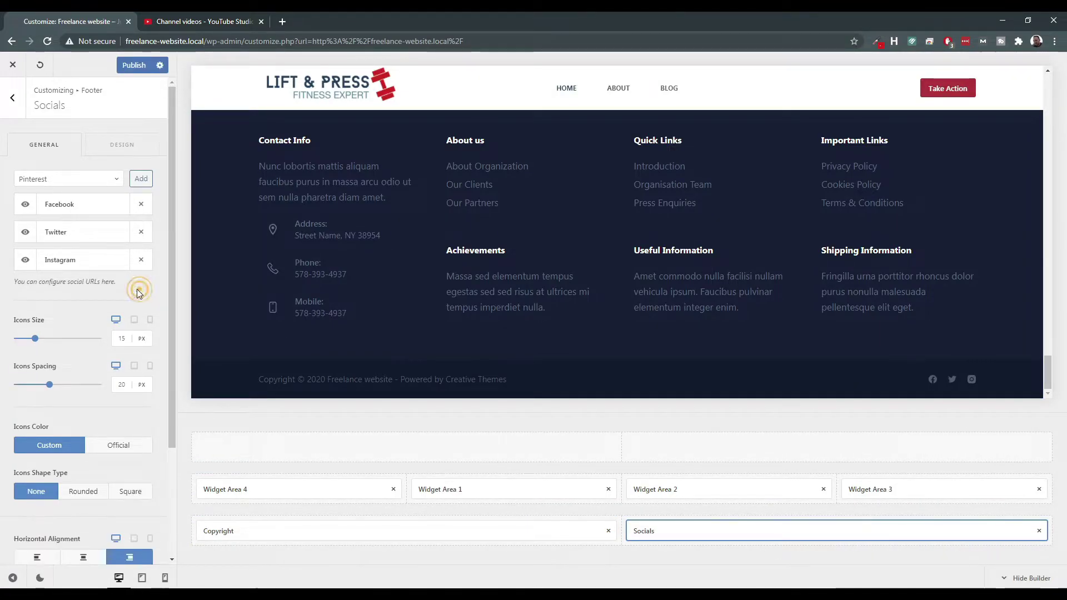
left_click_drag(83, 261, 87, 200)
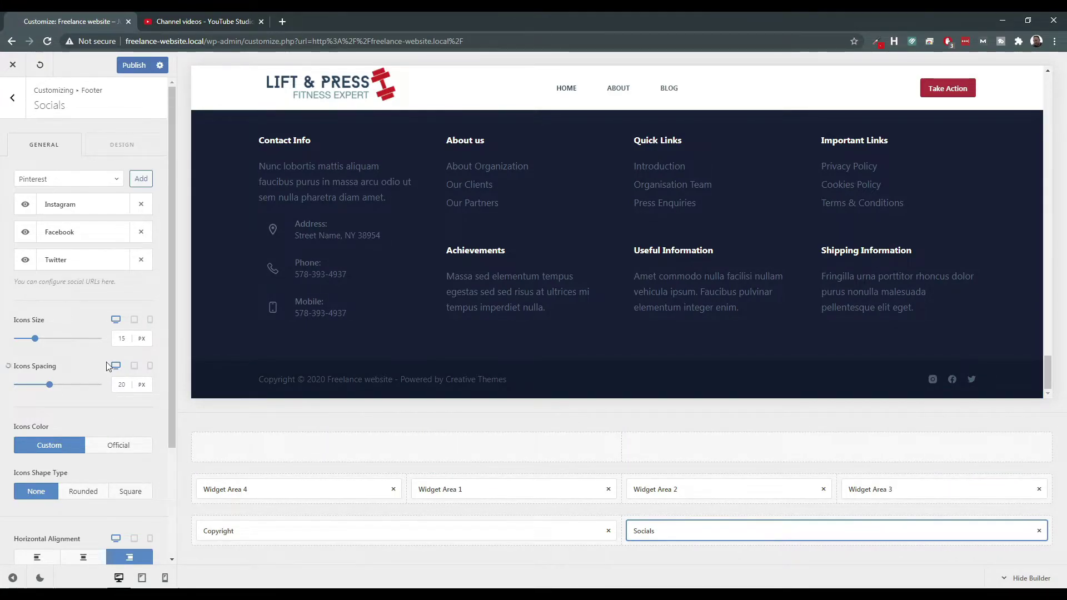
Set the footer social icons' size to 25 px and their spacing to 25 px.
double_click(122, 339)
type("20")
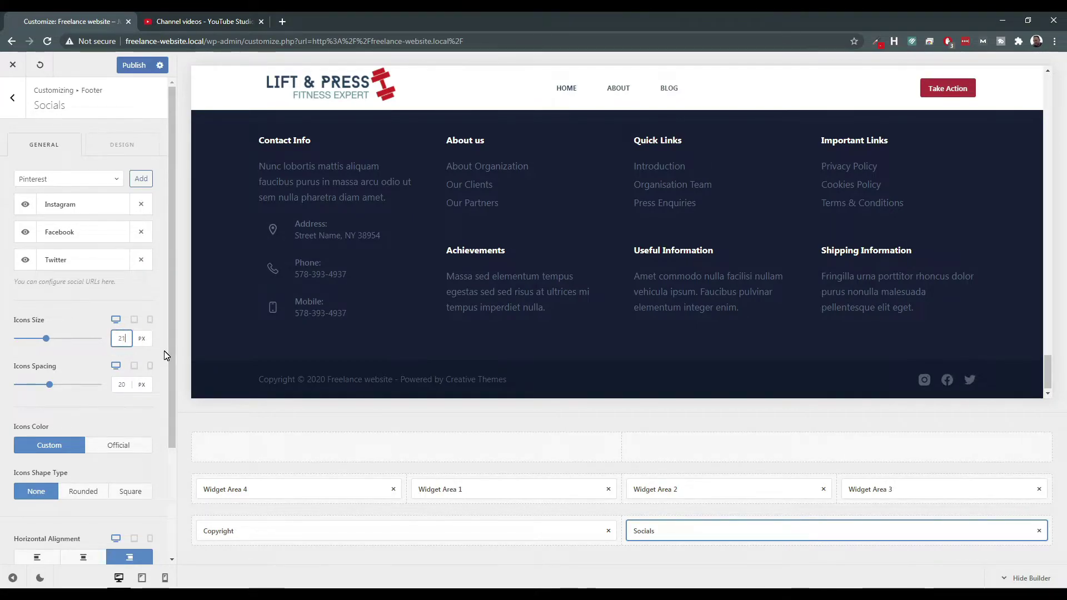
key("Up")
key("Up")
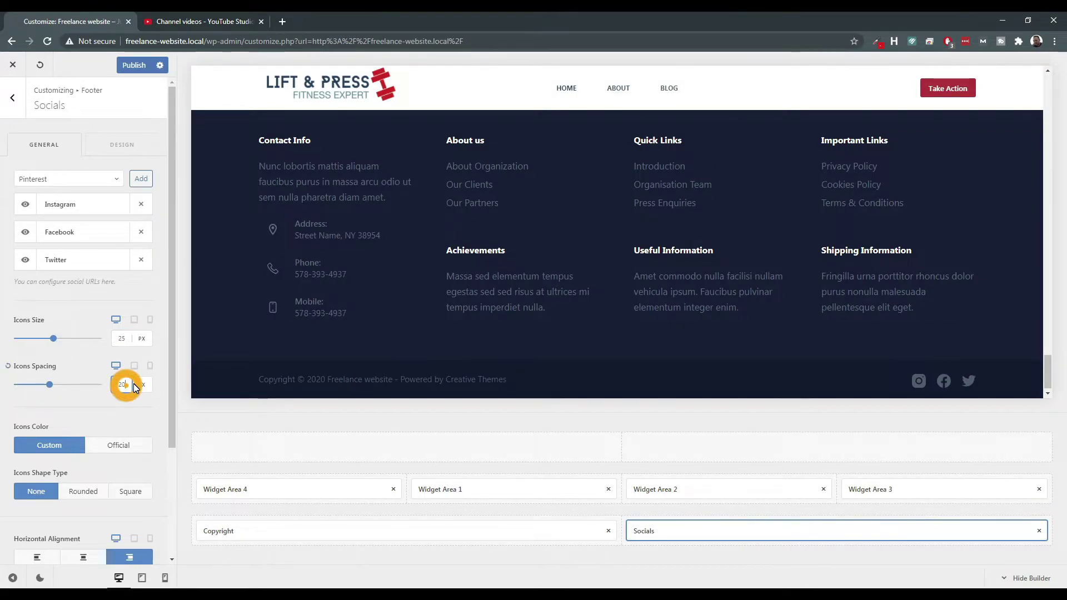
key("Up")
key("Up")
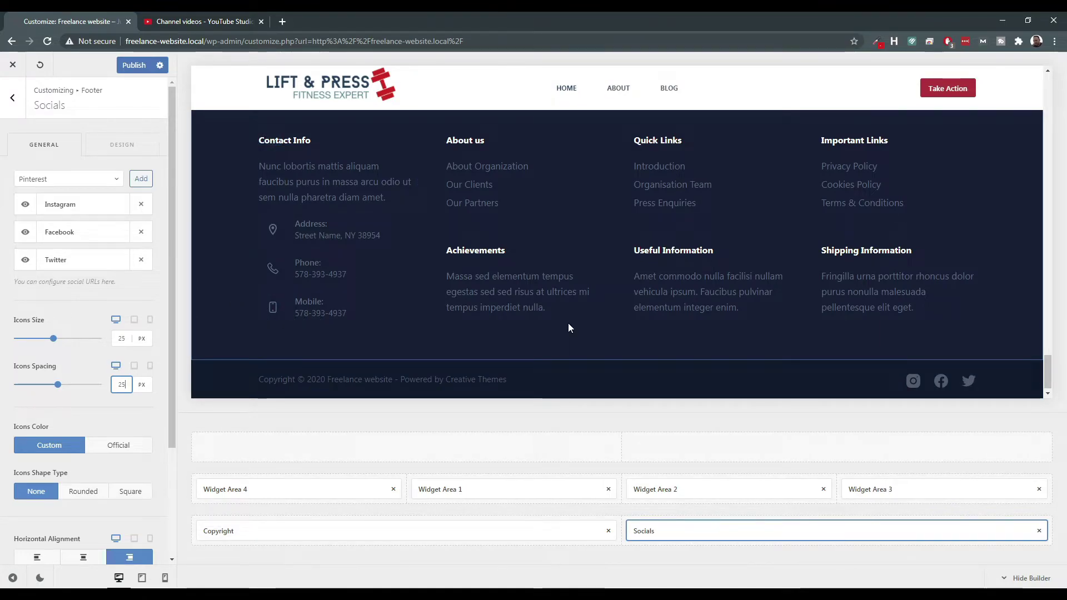
Return to the color settings and check the page preview down to the footer, including where the Instagram icon leads.
scroll(568, 324, "up", 10)
scroll(559, 326, "down", 5)
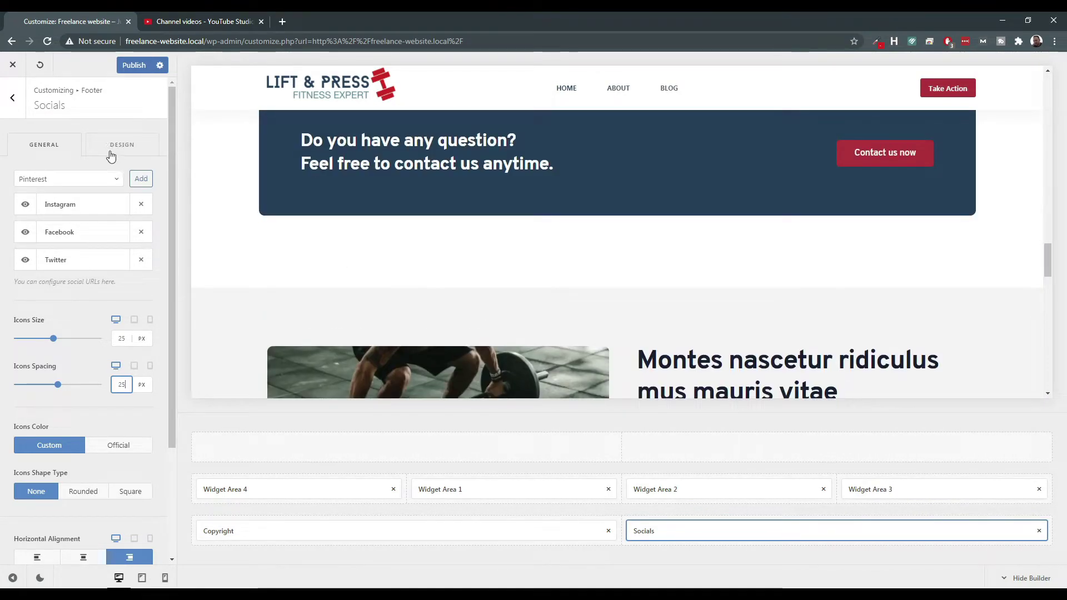
left_click(12, 98)
left_click(13, 99)
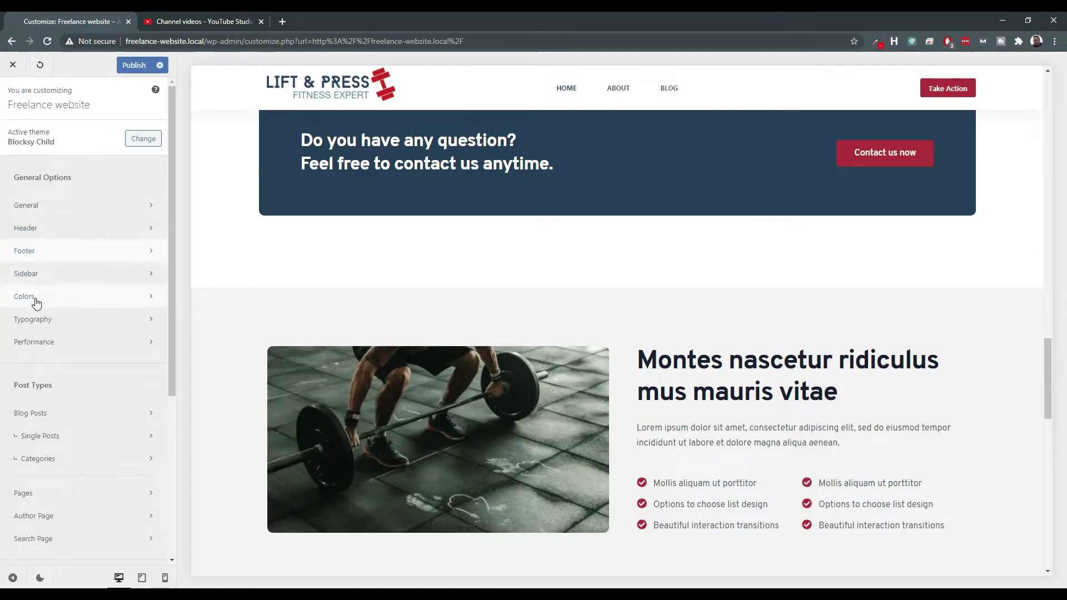
left_click(35, 300)
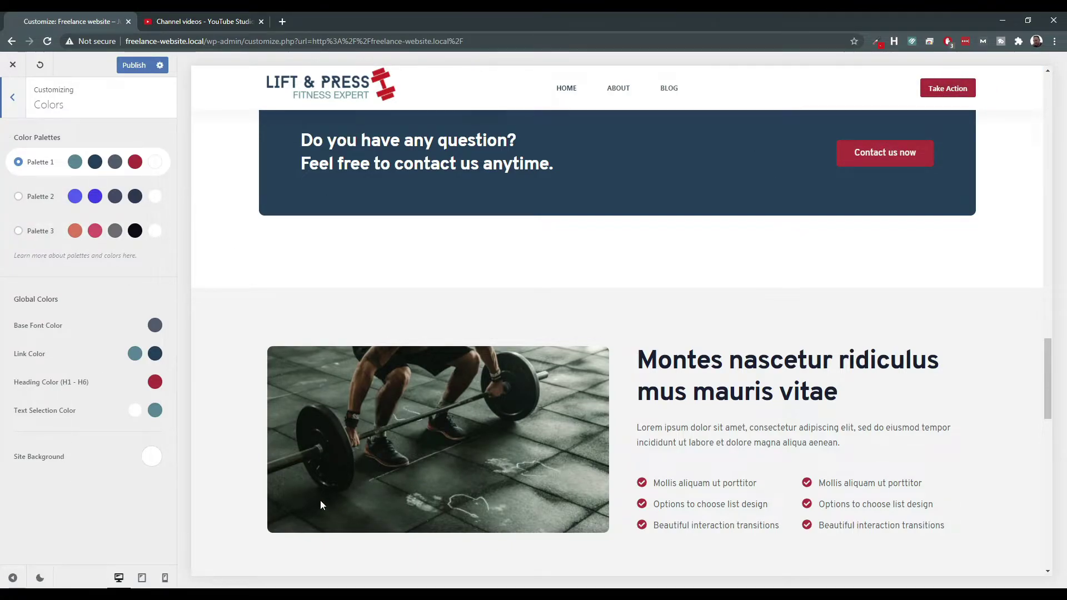
scroll(433, 366, "down", 6)
scroll(439, 366, "down", 10)
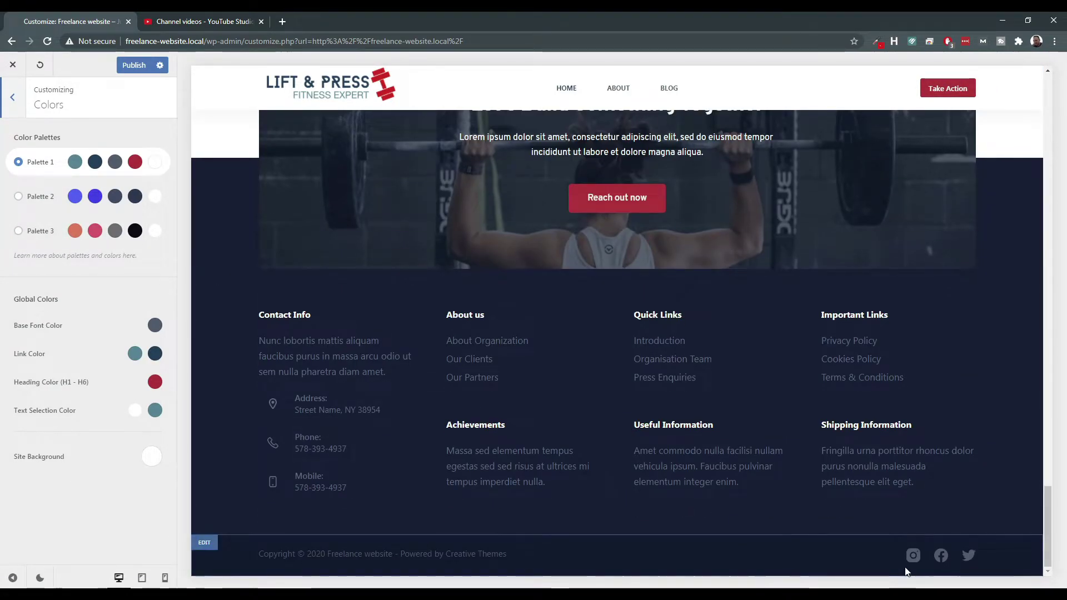
left_click(912, 558)
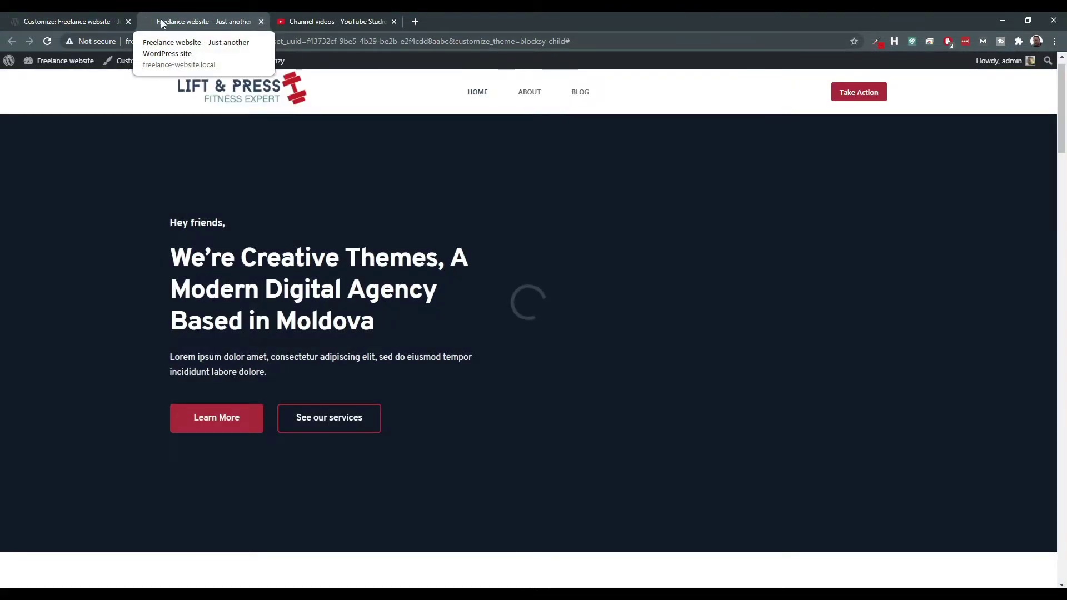
left_click(69, 17)
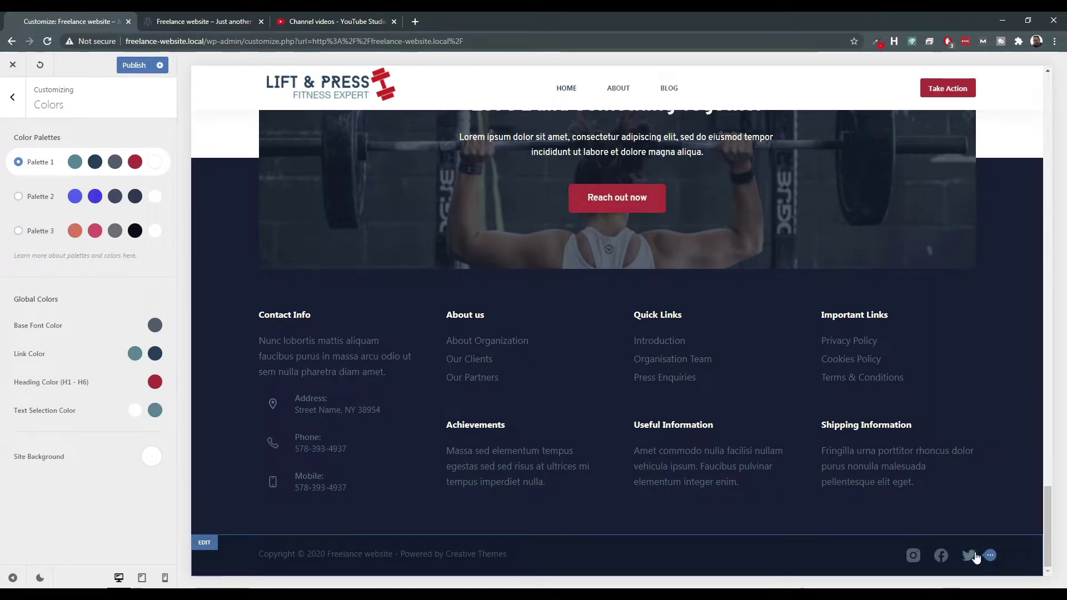
Try the Official color and the Rounded shape on the footer social icons, returning to Custom and None.
left_click(990, 556)
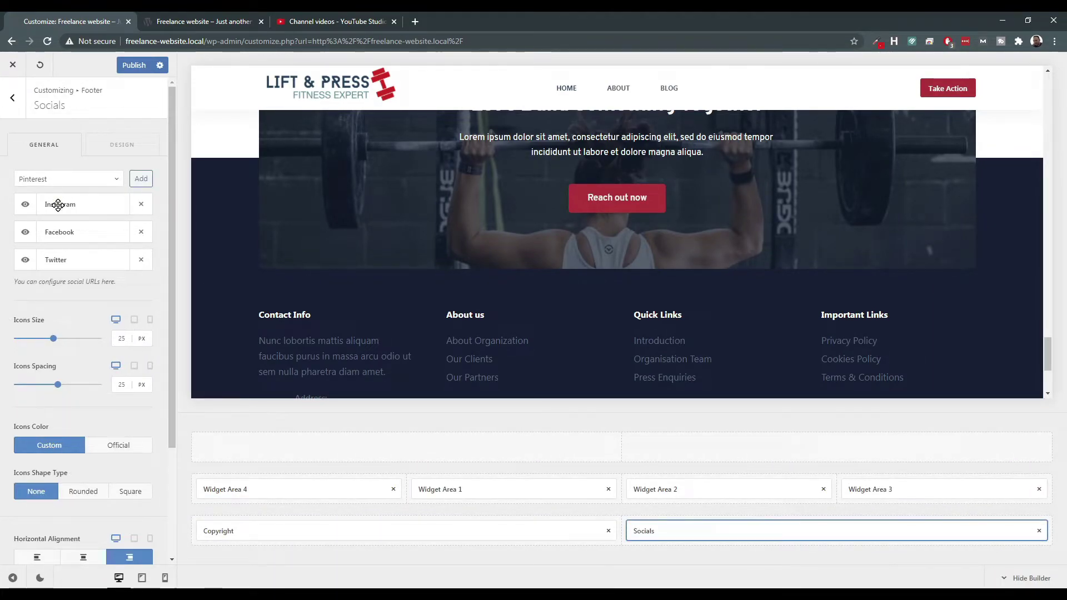
scroll(108, 354, "down", 2)
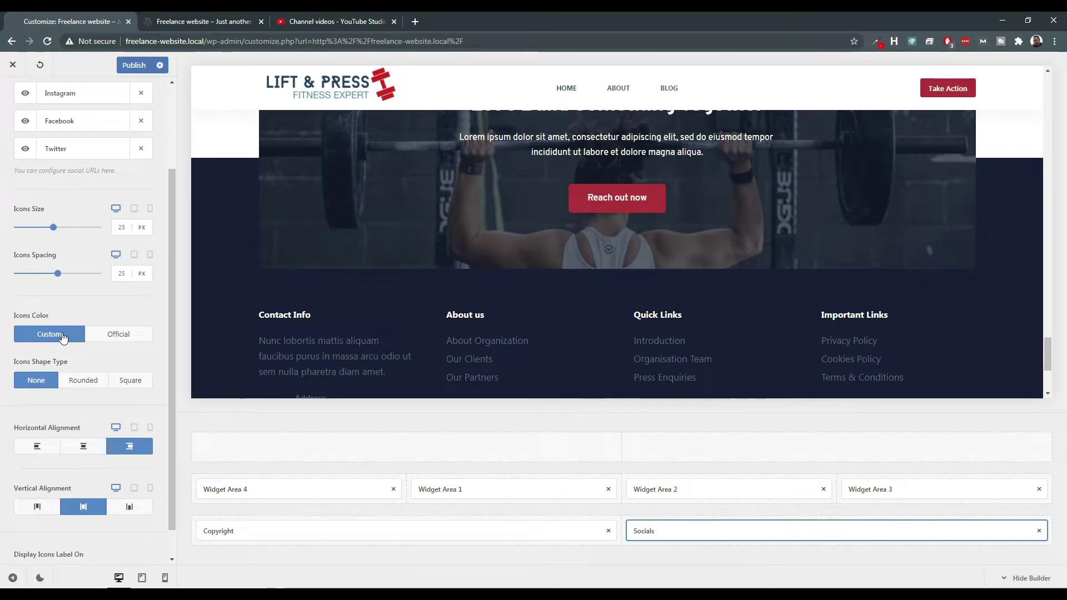
left_click(120, 335)
scroll(760, 322, "down", 3)
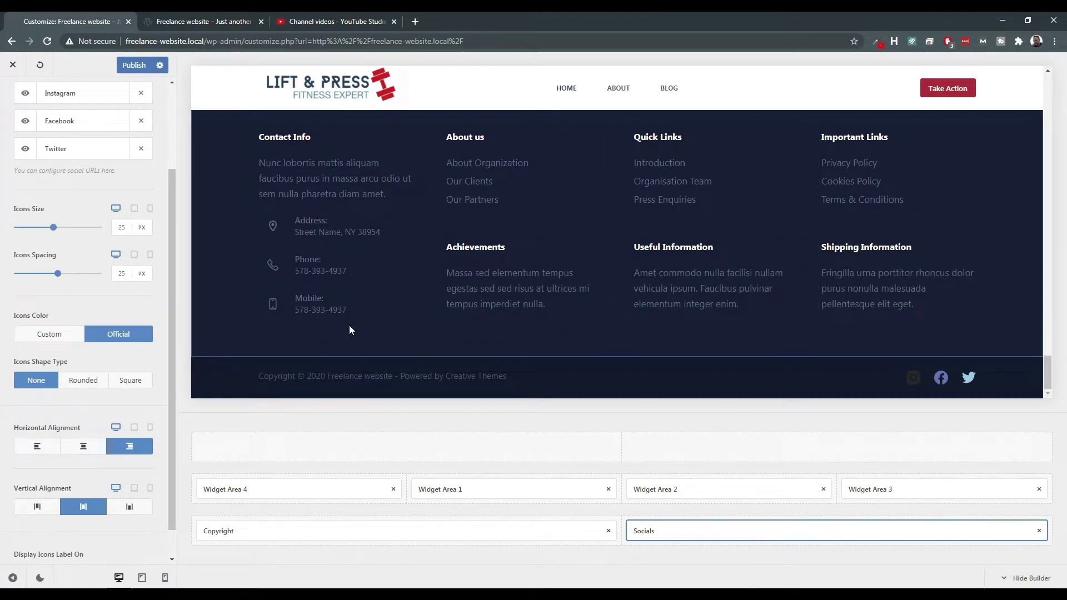
left_click(56, 333)
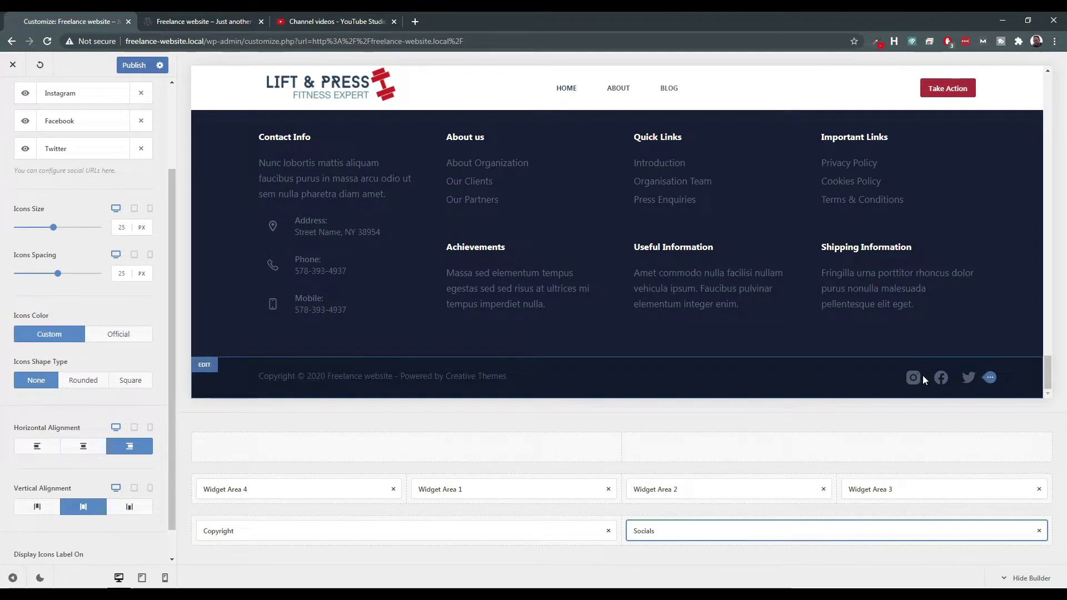
left_click(90, 383)
left_click(34, 381)
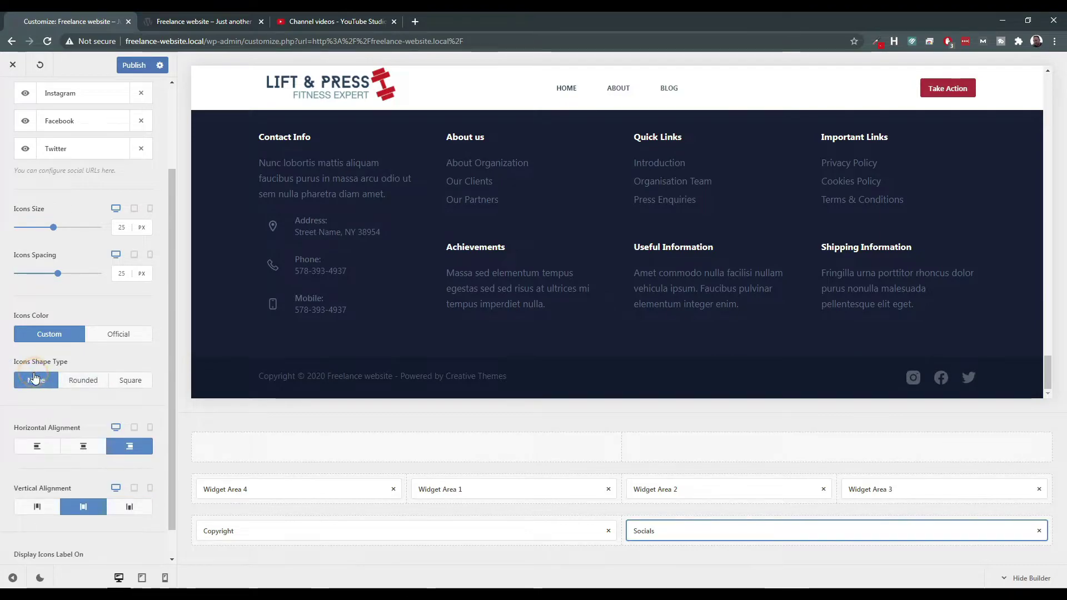
Try the Square and Rounded shapes on the footer social icons, returning the shape type to None.
left_click(132, 381)
left_click(28, 381)
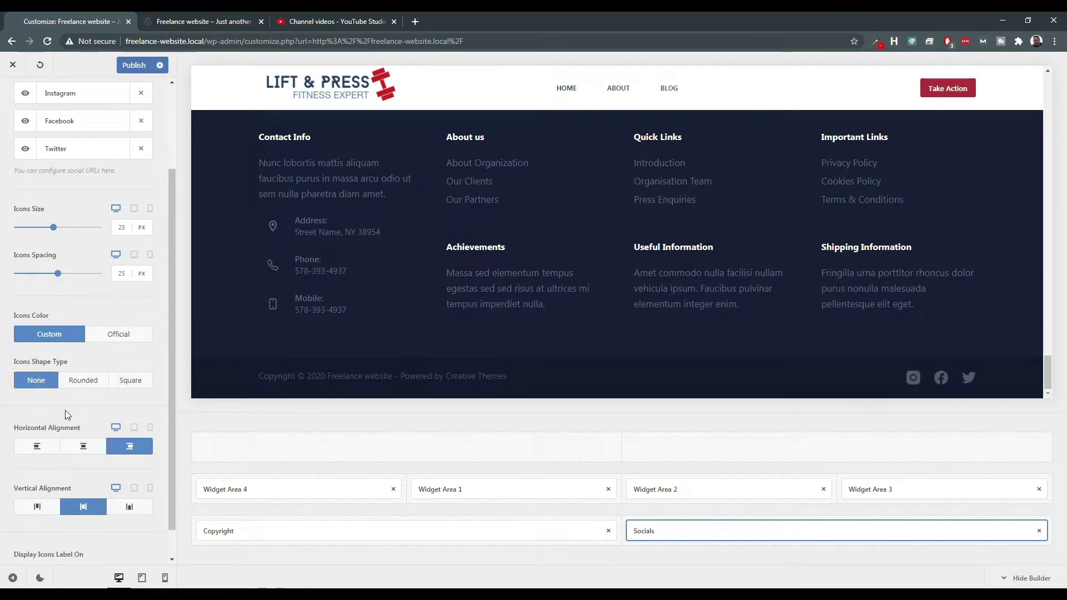
left_click(91, 384)
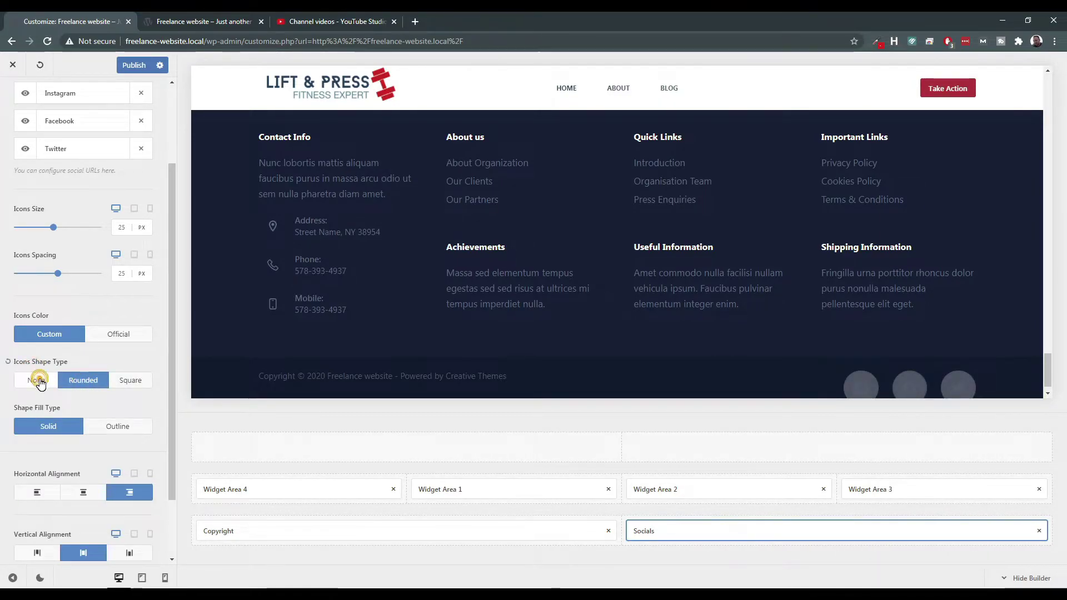
left_click(32, 382)
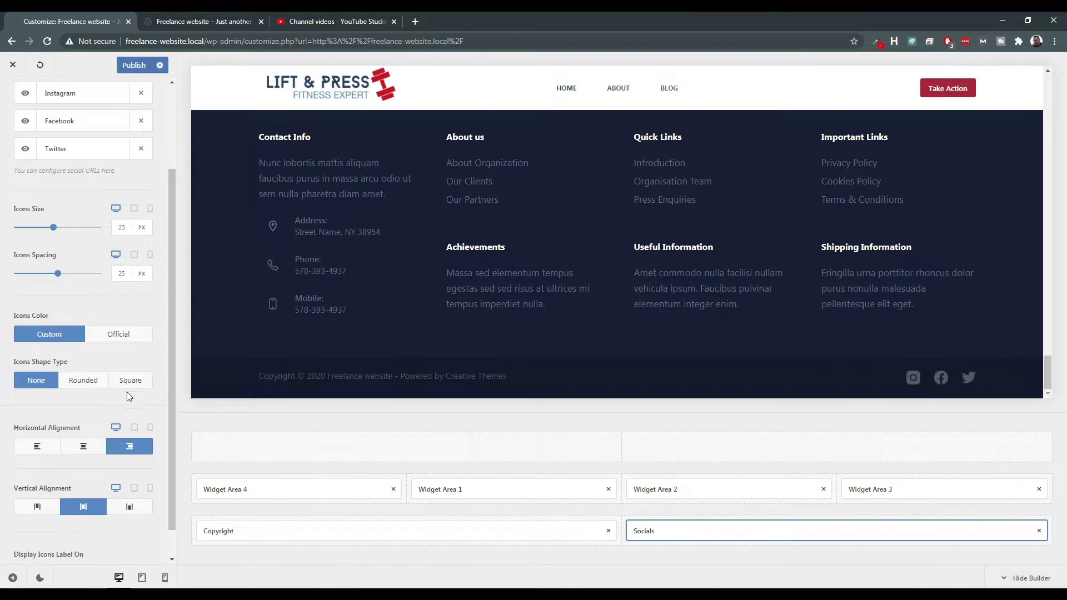
Try centered and left horizontal alignment for the footer social icons, returning to right alignment.
left_click(79, 451)
left_click(39, 447)
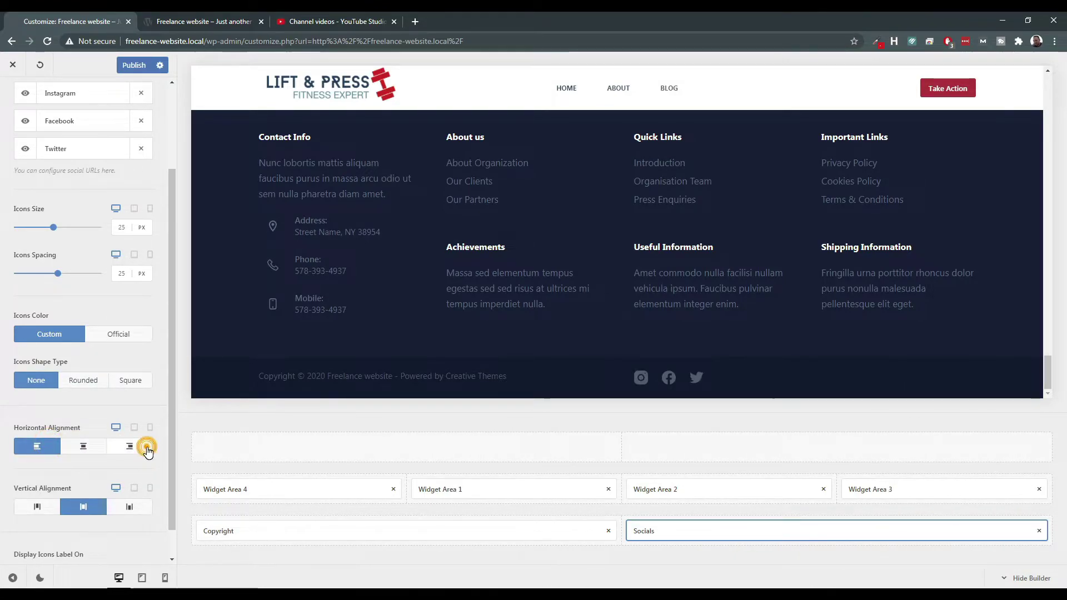
left_click(148, 451)
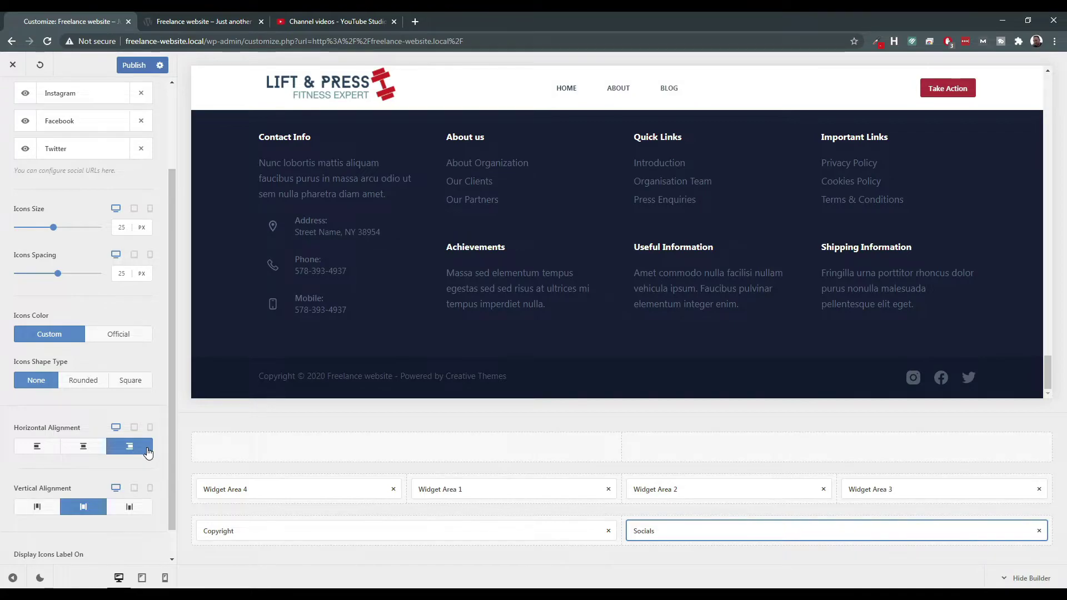
scroll(69, 489, "down", 2)
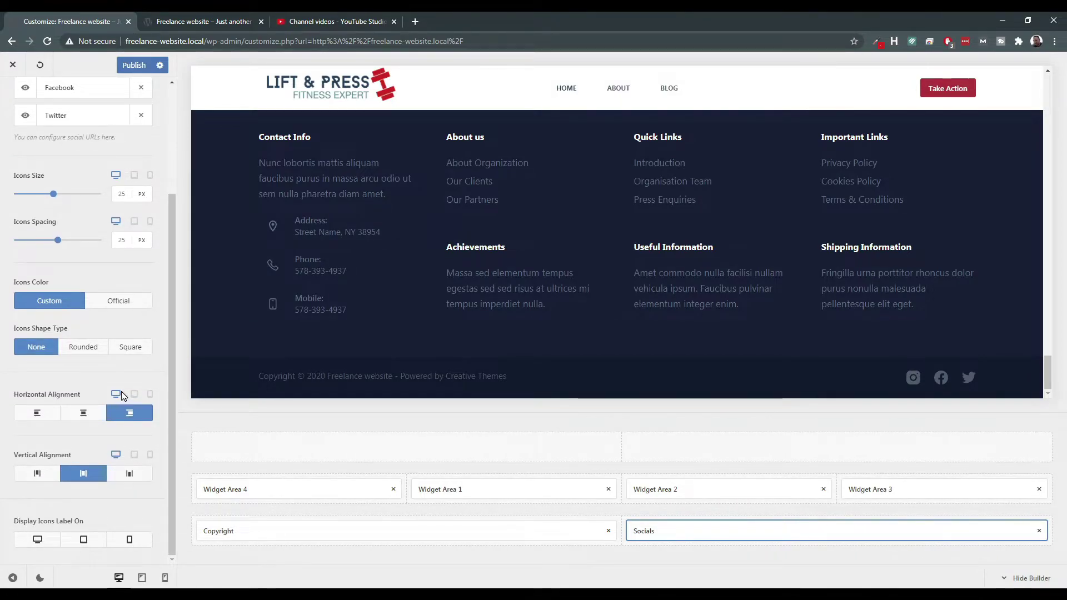
Remove "- Powered by {theme_author}" from the footer's copyright text and publish the change.
left_click(283, 533)
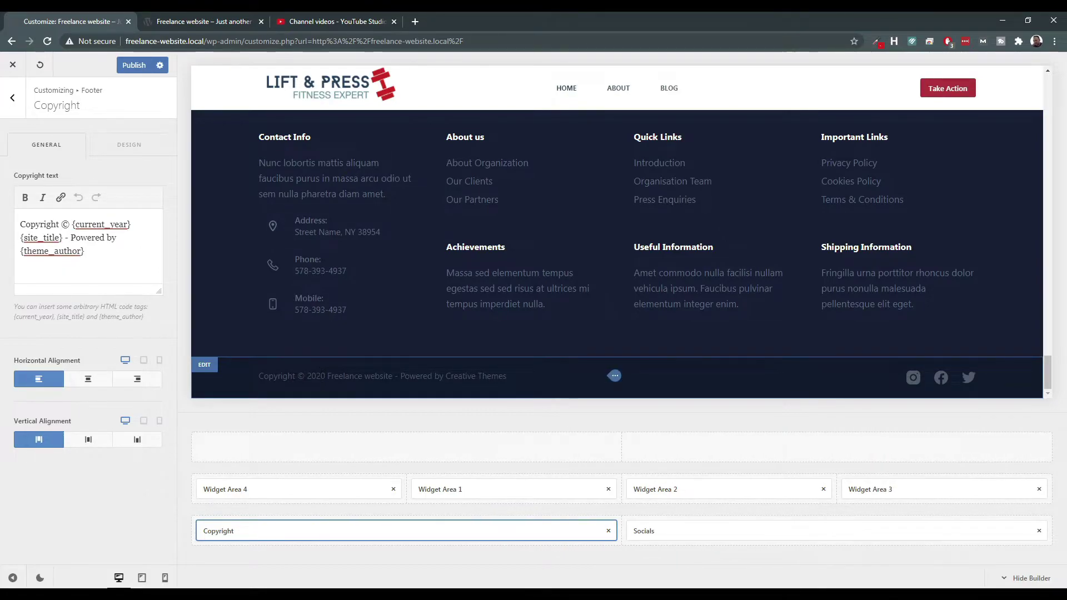
left_click_drag(95, 254, 71, 240)
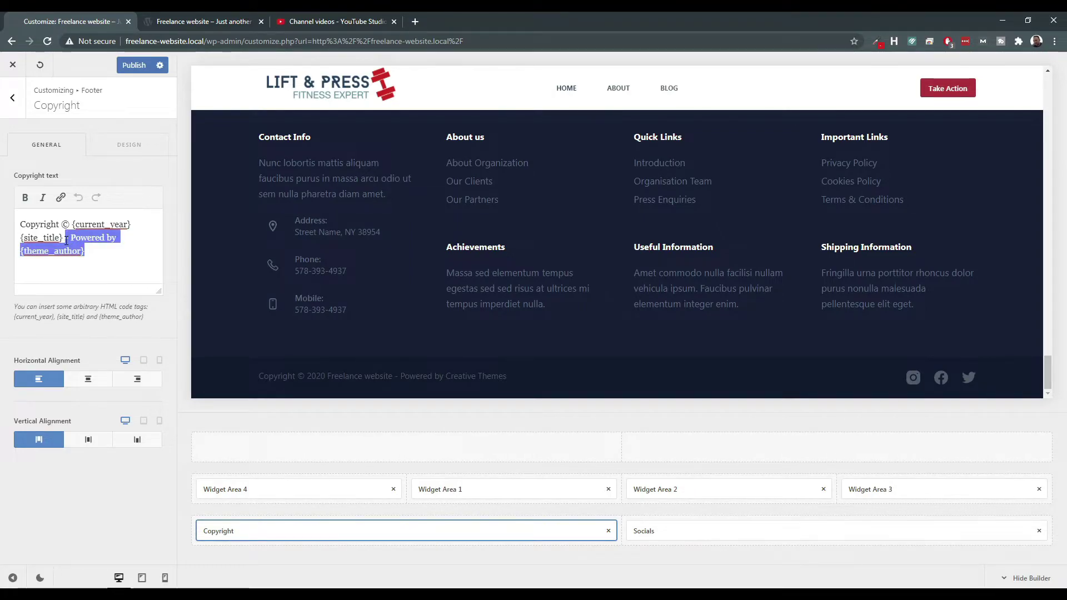
key("BackSpace")
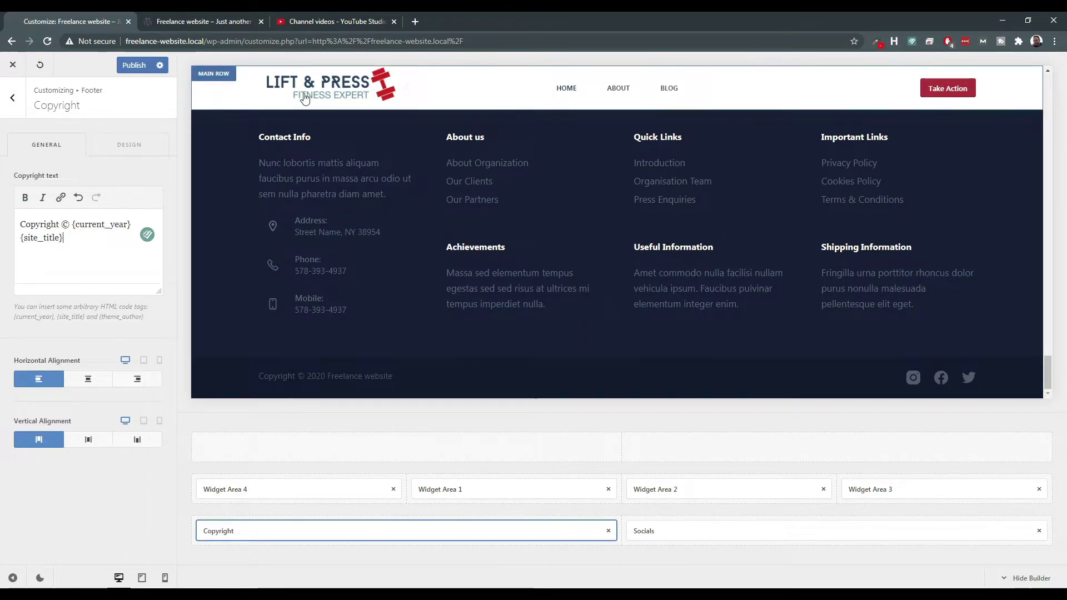
left_click(134, 65)
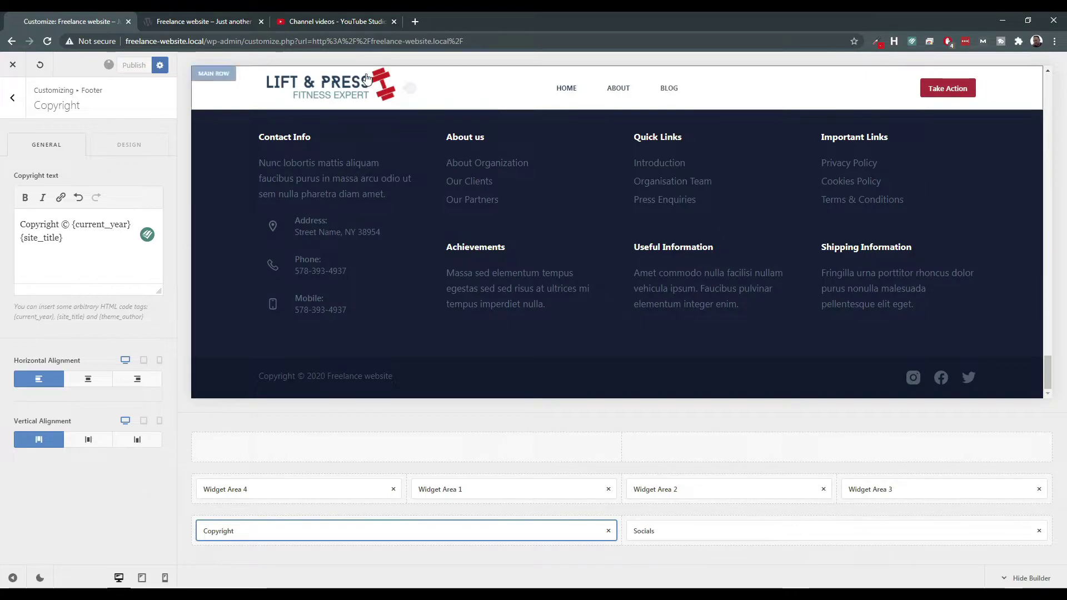
Return to the main customizer options, publish the outstanding changes and close the customizer.
left_click(12, 97)
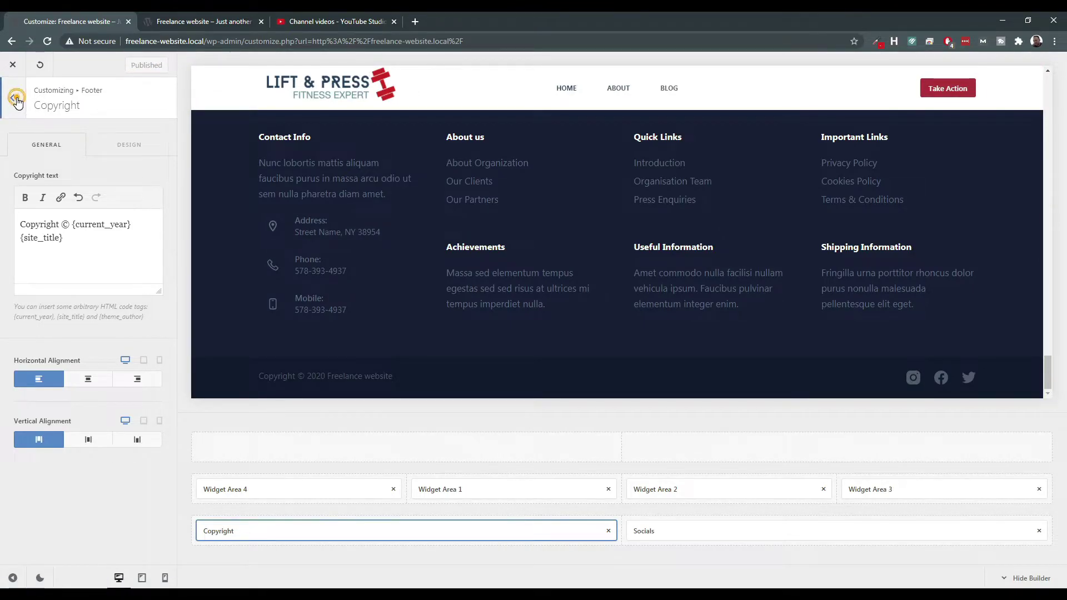
left_click(15, 112)
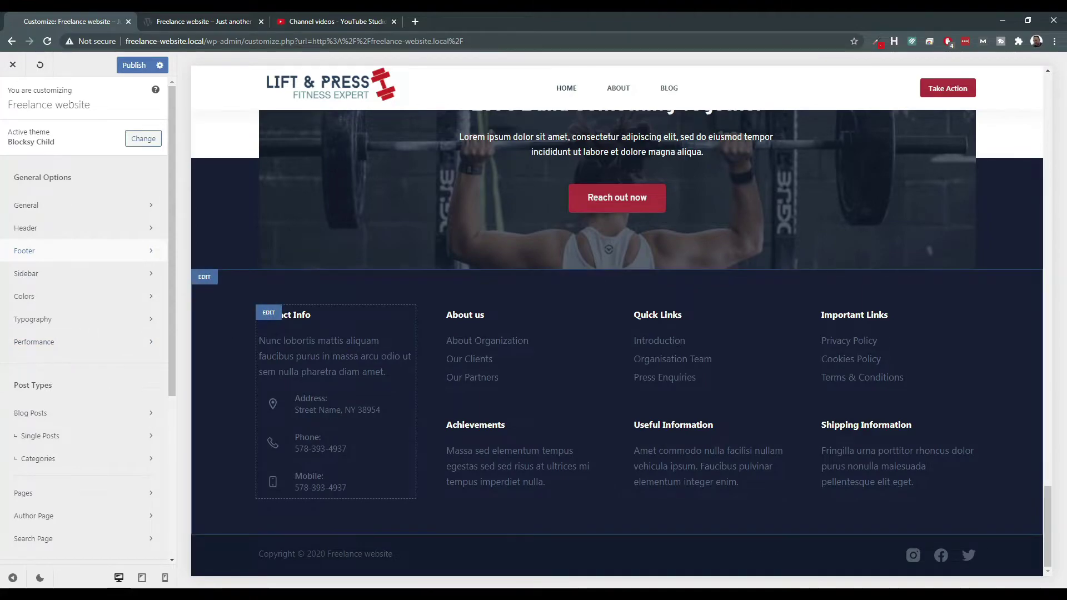
scroll(328, 355, "up", 15)
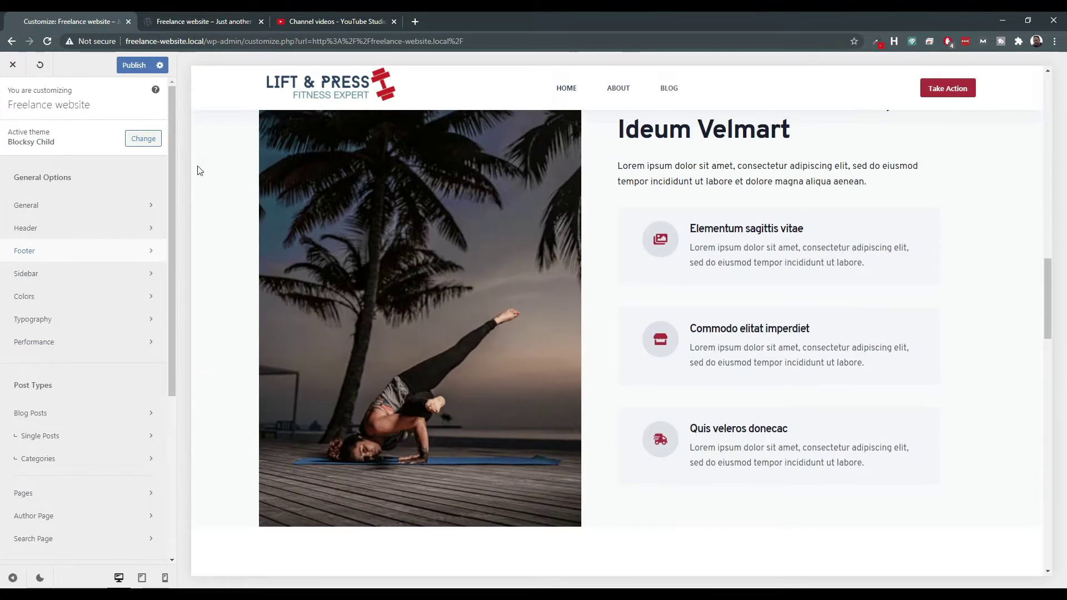
left_click(13, 64)
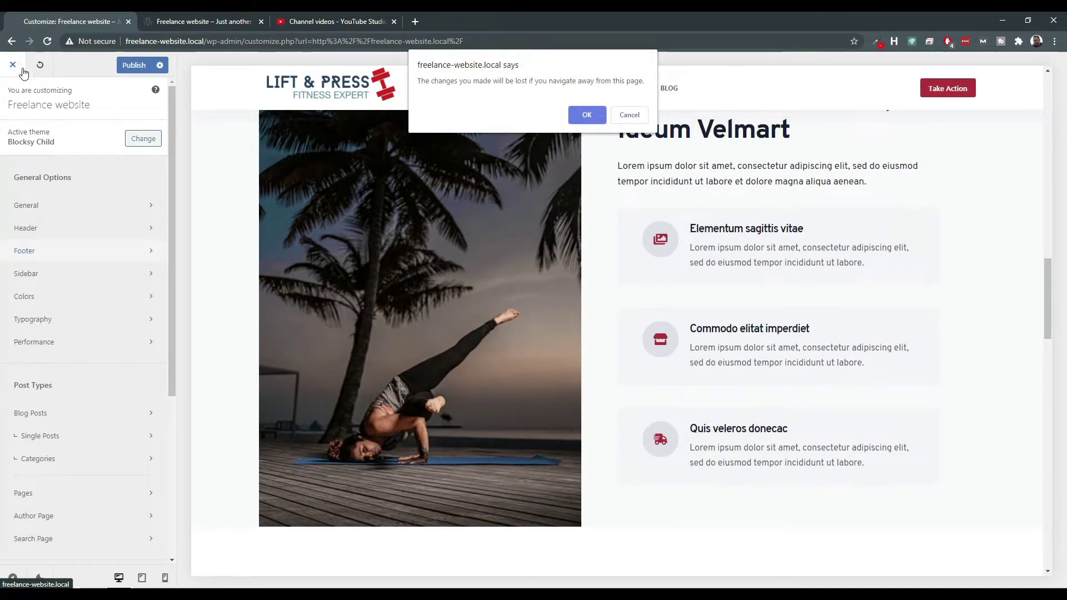
left_click(629, 114)
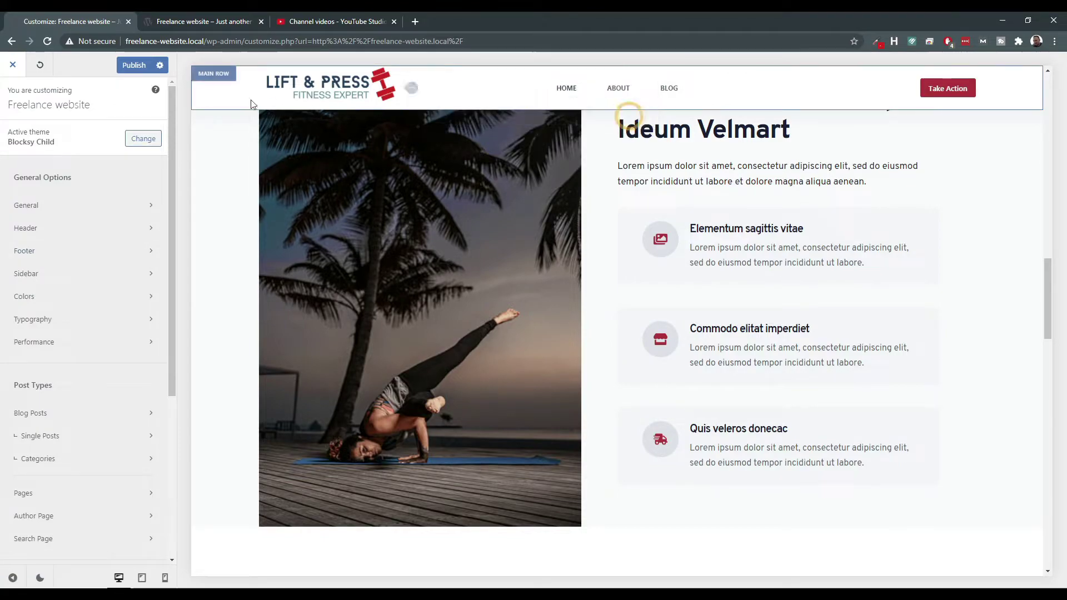
left_click(133, 65)
left_click(10, 67)
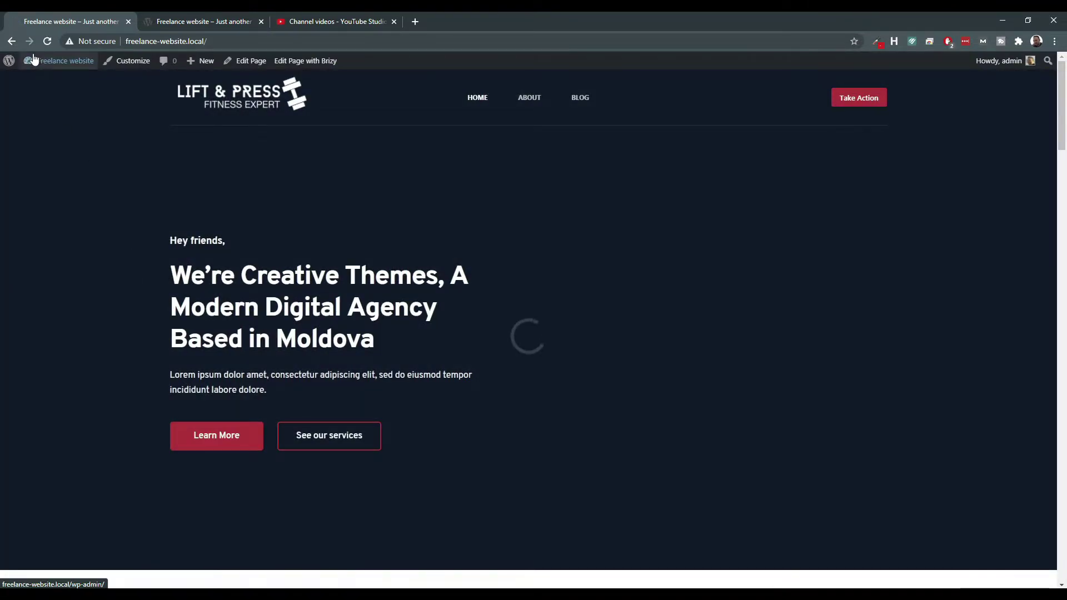
In the WordPress general settings, change the site title to "Lift & Press" and save the settings.
left_click(41, 60)
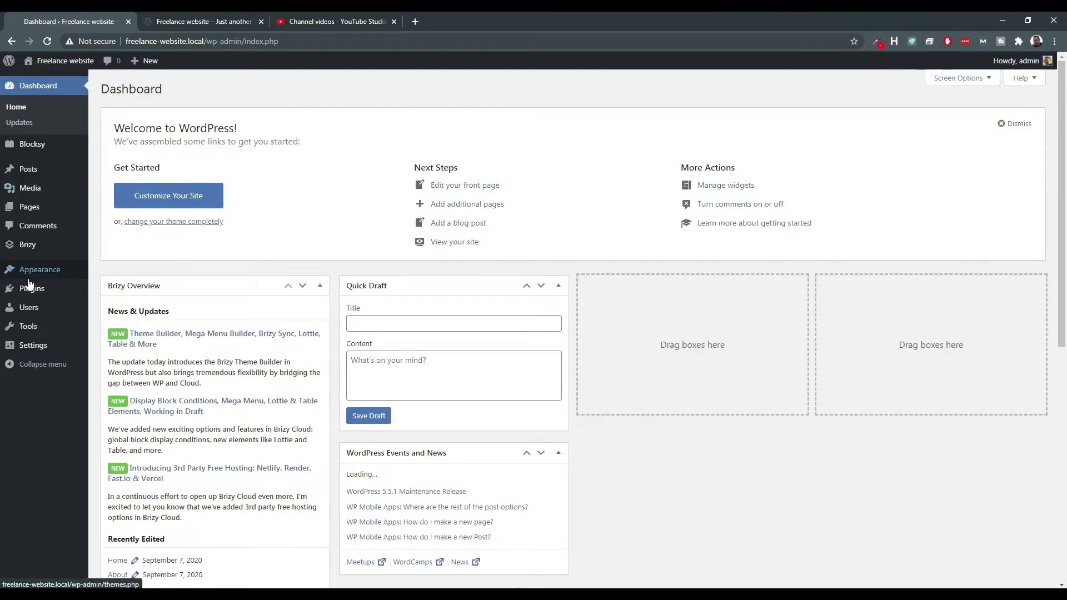
mouse_move(31, 273)
mouse_move(58, 326)
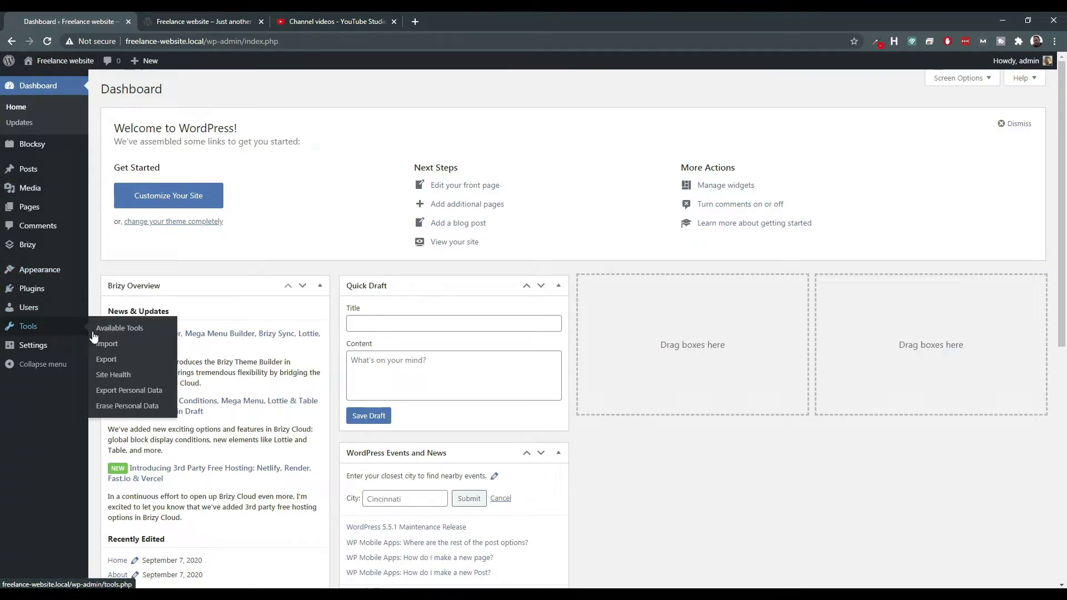
mouse_move(35, 354)
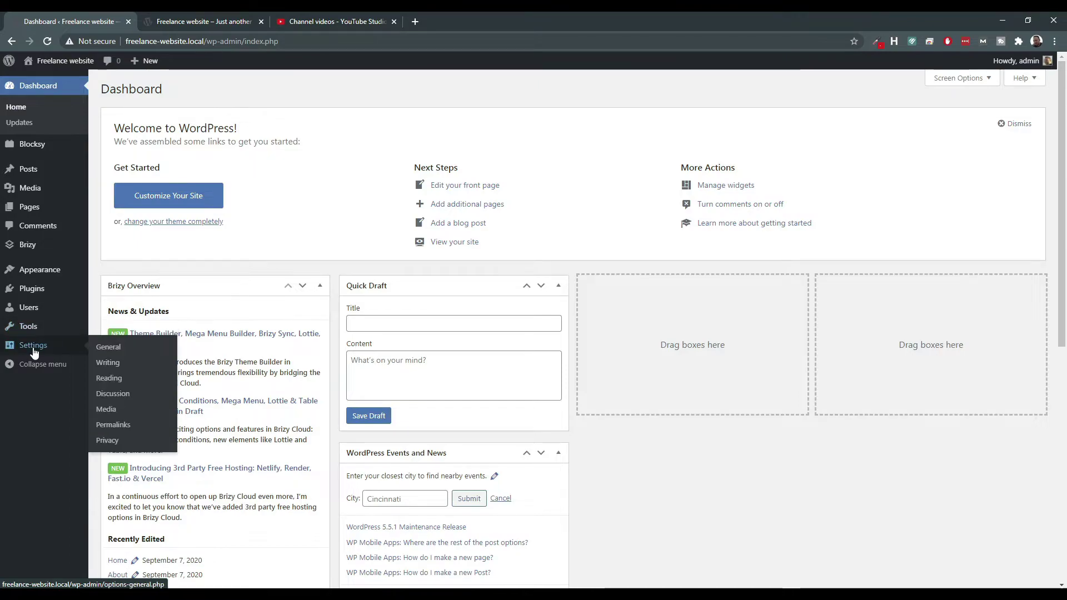
left_click(103, 348)
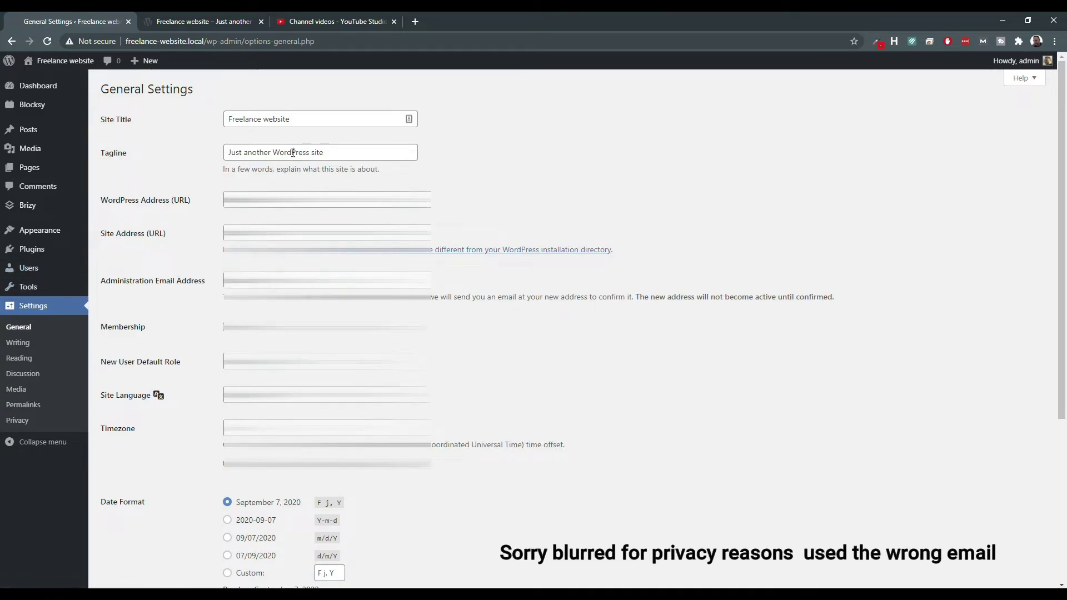
double_click(300, 119)
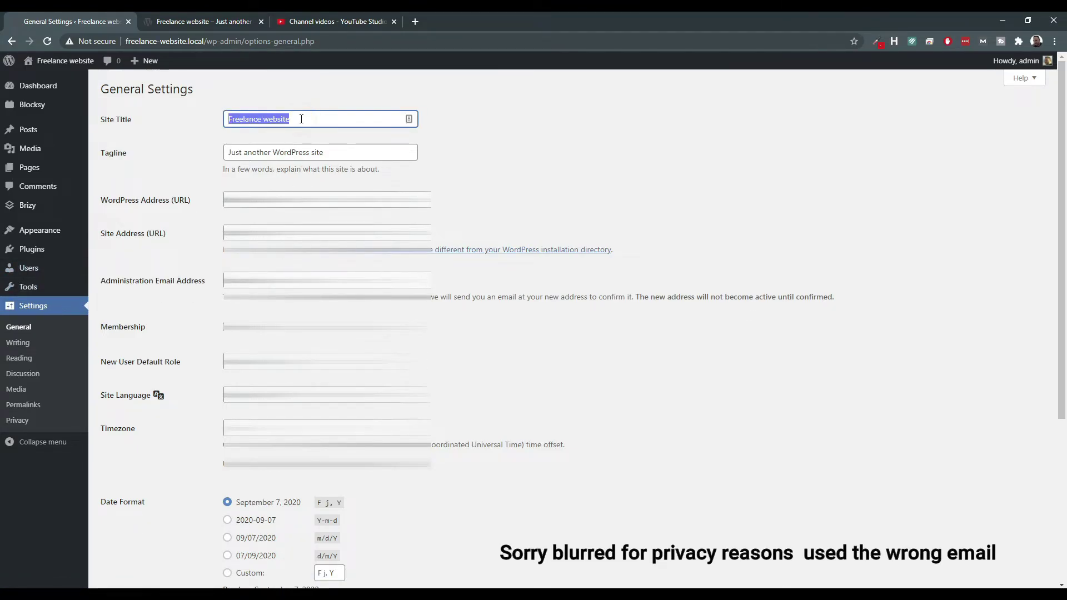
type("Lifty")
key("BackSpace")
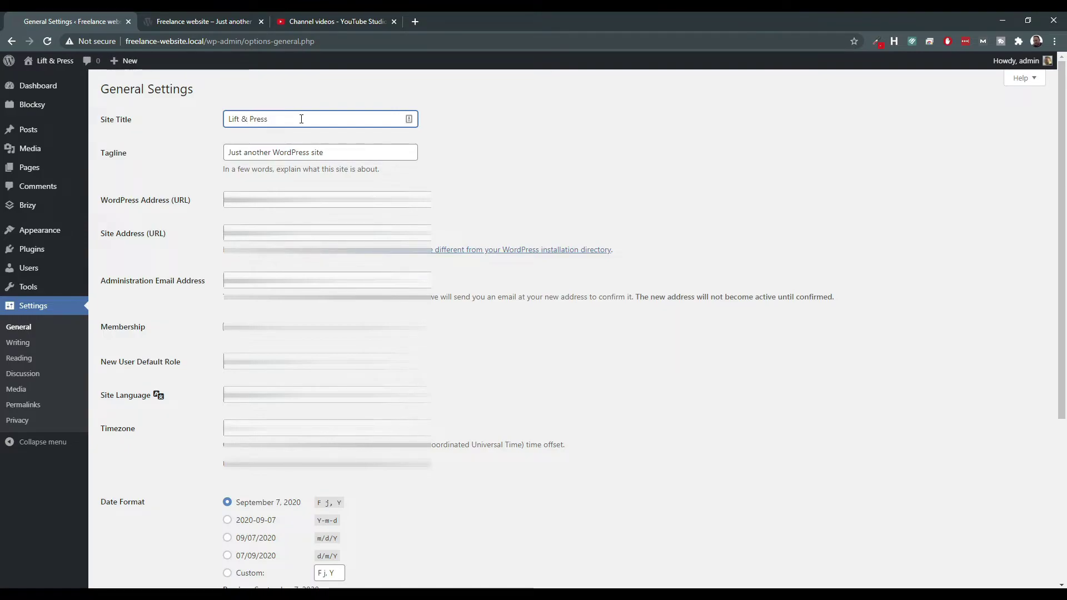
scroll(695, 250, "down", 5)
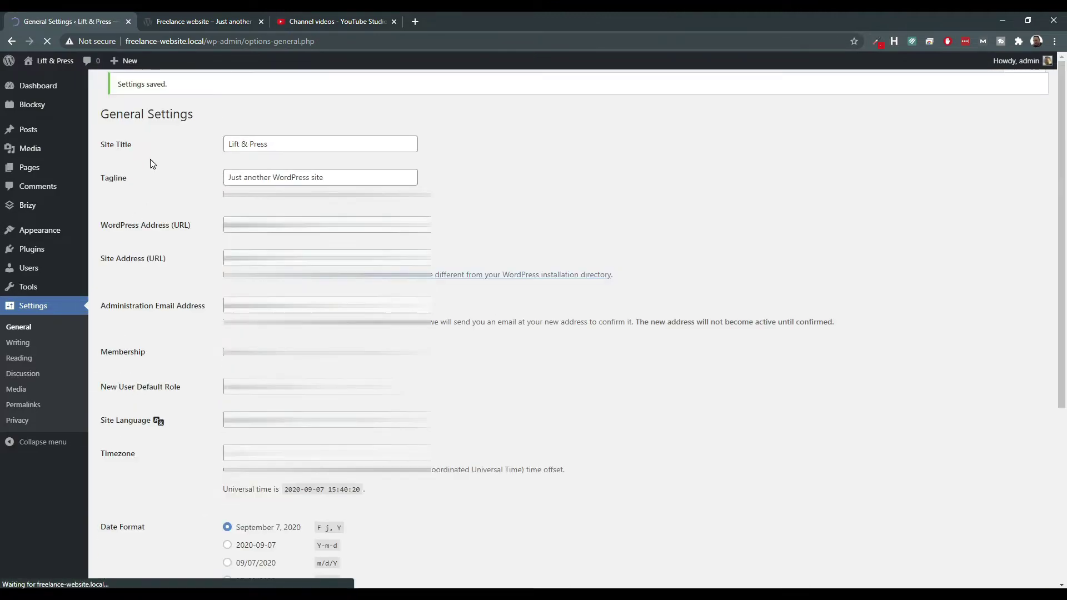
Go to the site's pages and open the Home page in the Brizy editor.
mouse_move(17, 128)
left_click(29, 88)
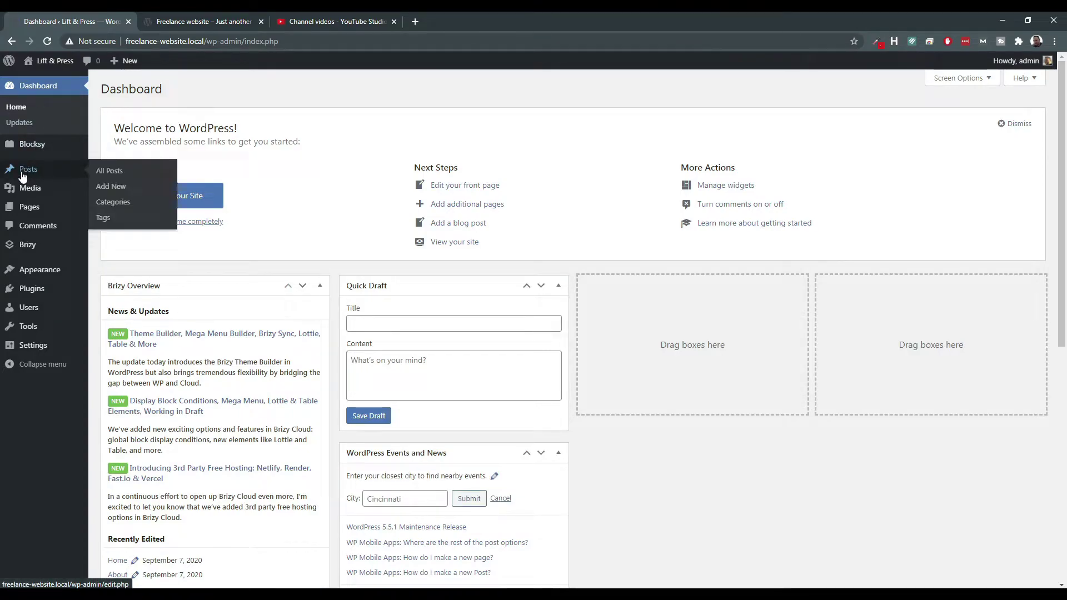
left_click(29, 206)
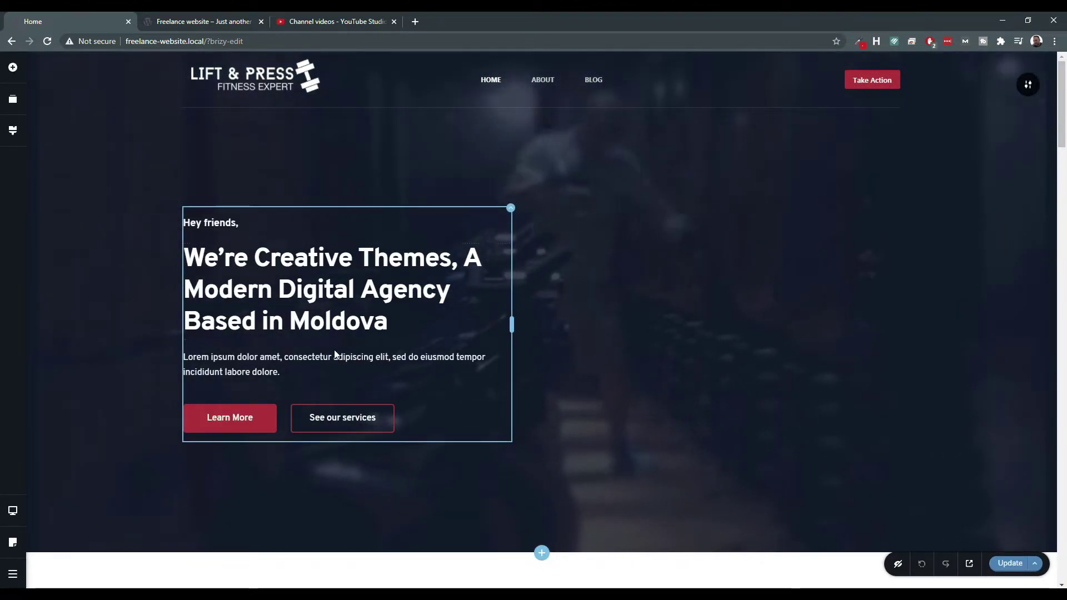
Select the hero heading and look over the home page's hero and "What we do" sections.
triple_click(327, 326)
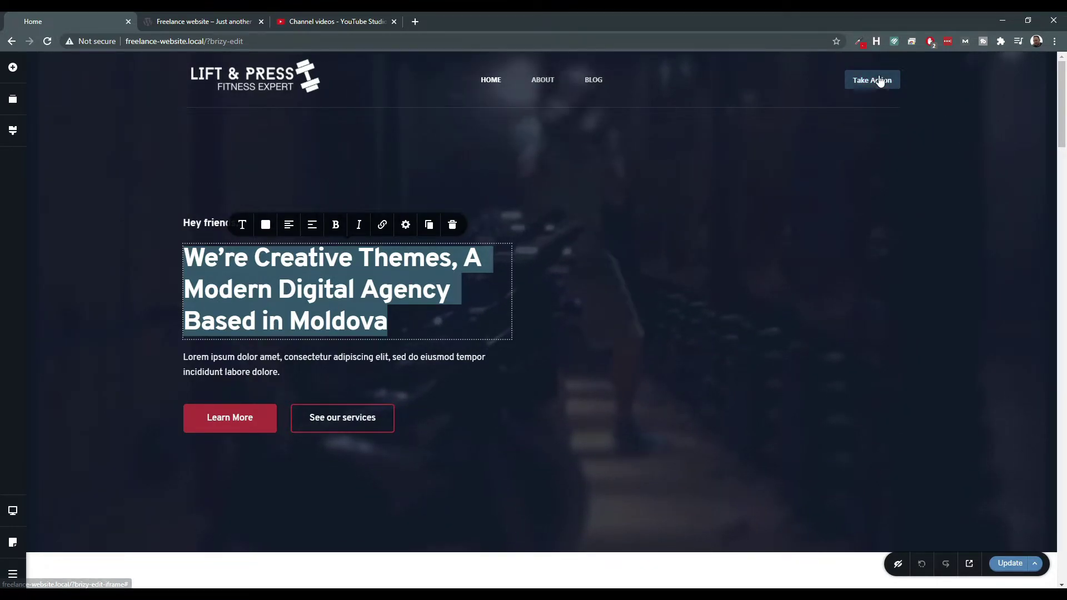
scroll(669, 359, "down", 10)
scroll(675, 395, "up", 3)
scroll(665, 419, "up", 2)
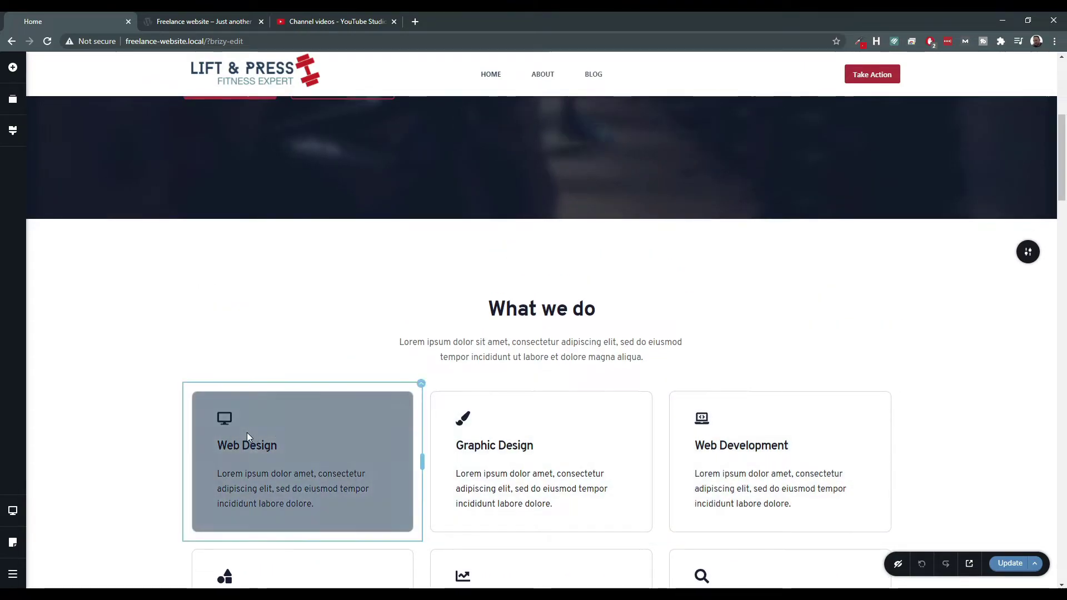
scroll(339, 389, "up", 5)
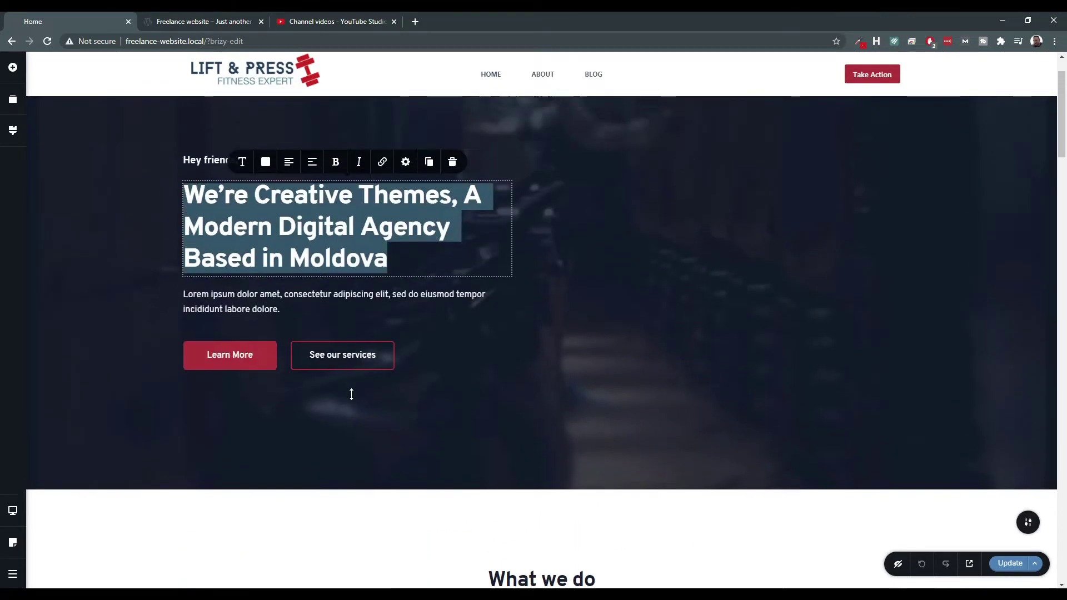
scroll(507, 422, "down", 8)
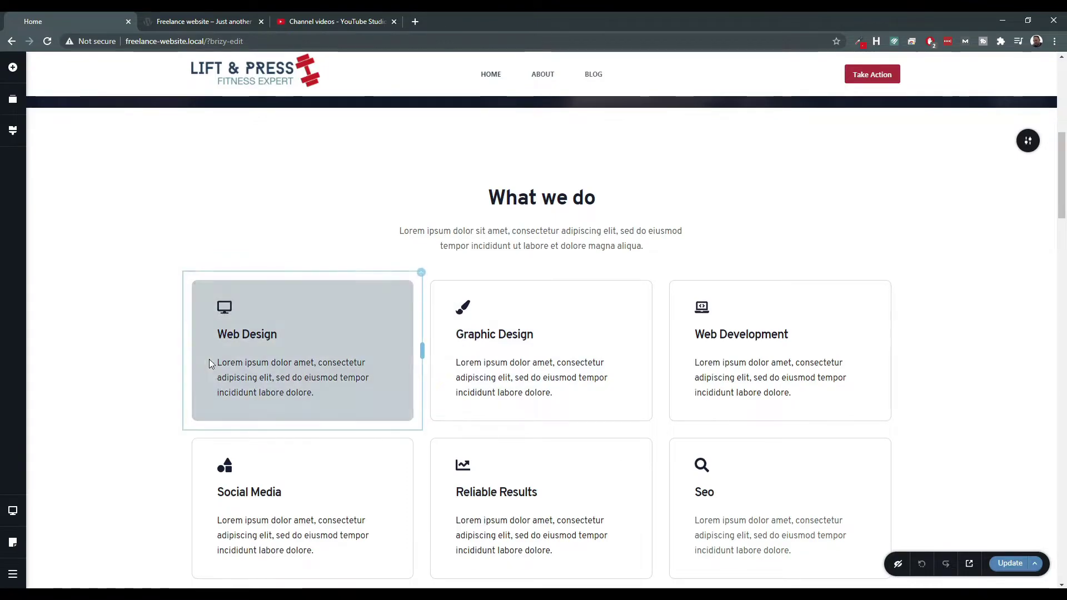
Examine the color settings of the Web Design card's icon, including its hover state, and of the card's title and description.
left_click(220, 308)
left_click(178, 284)
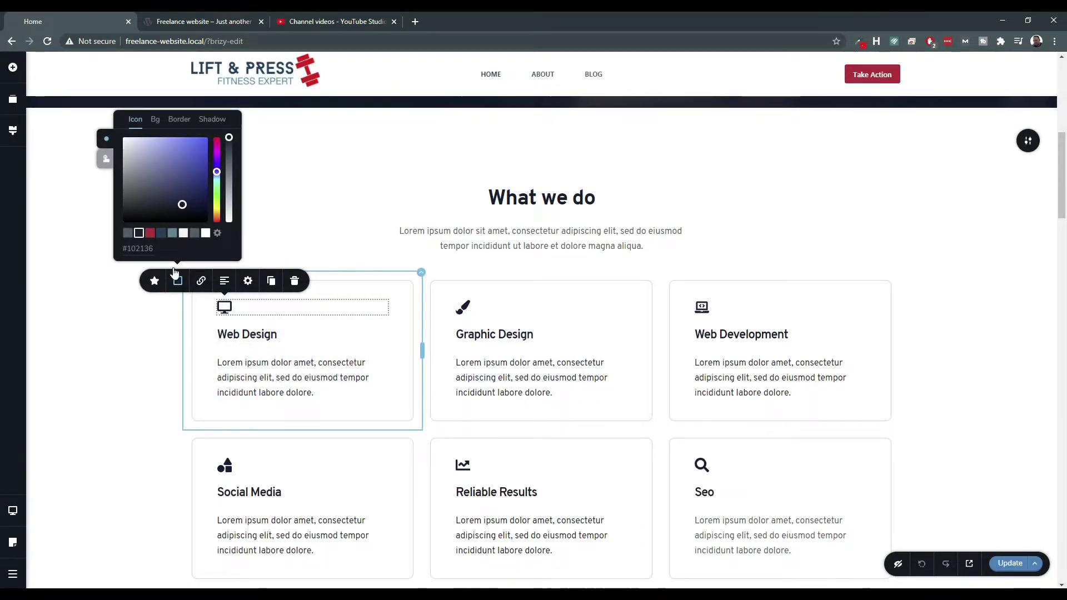
left_click(105, 160)
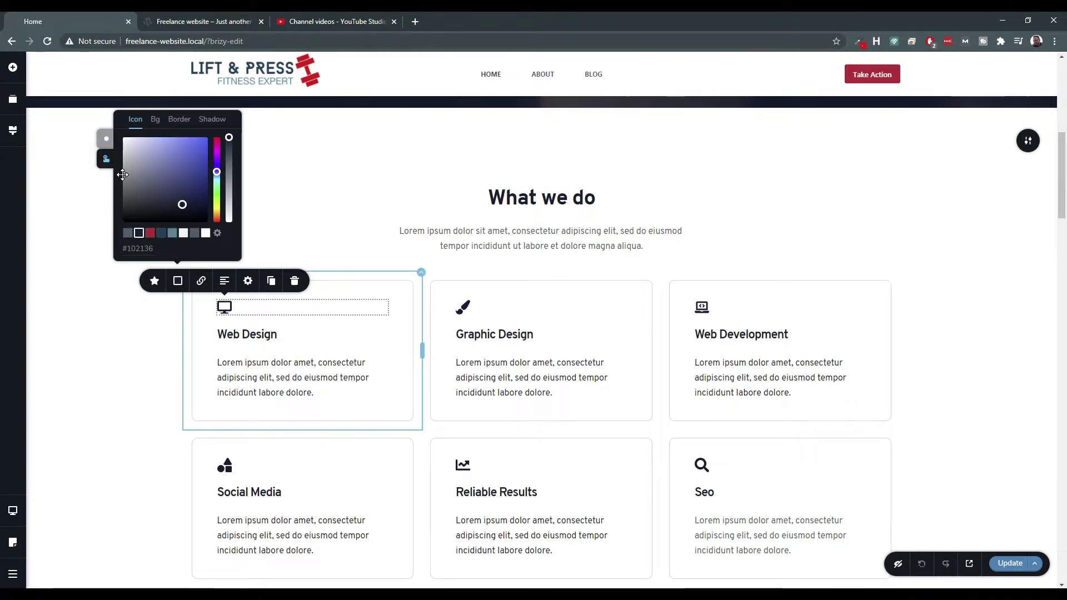
left_click(231, 335)
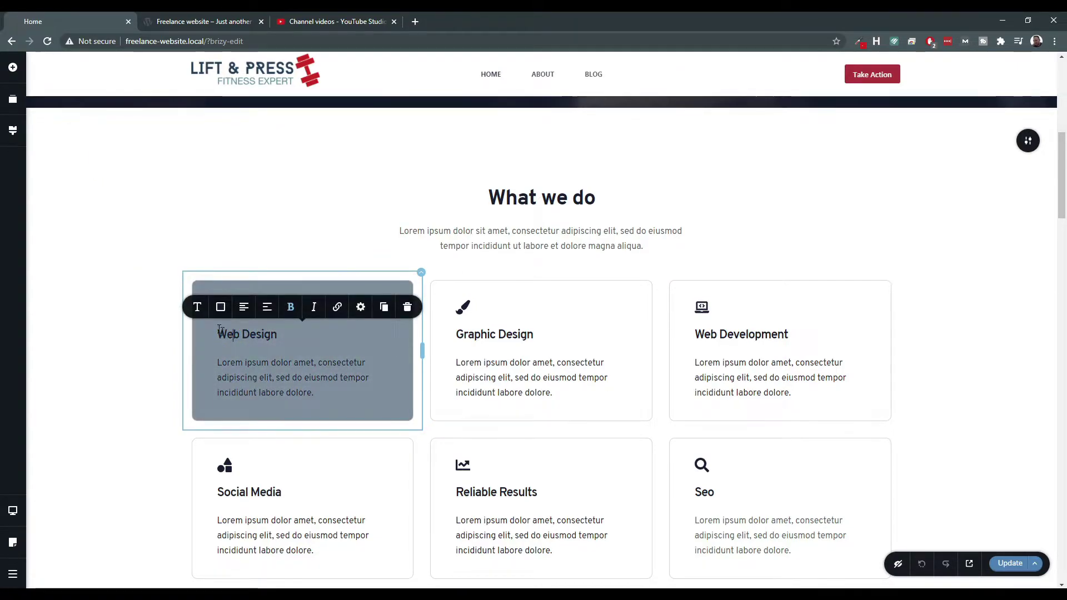
left_click(220, 307)
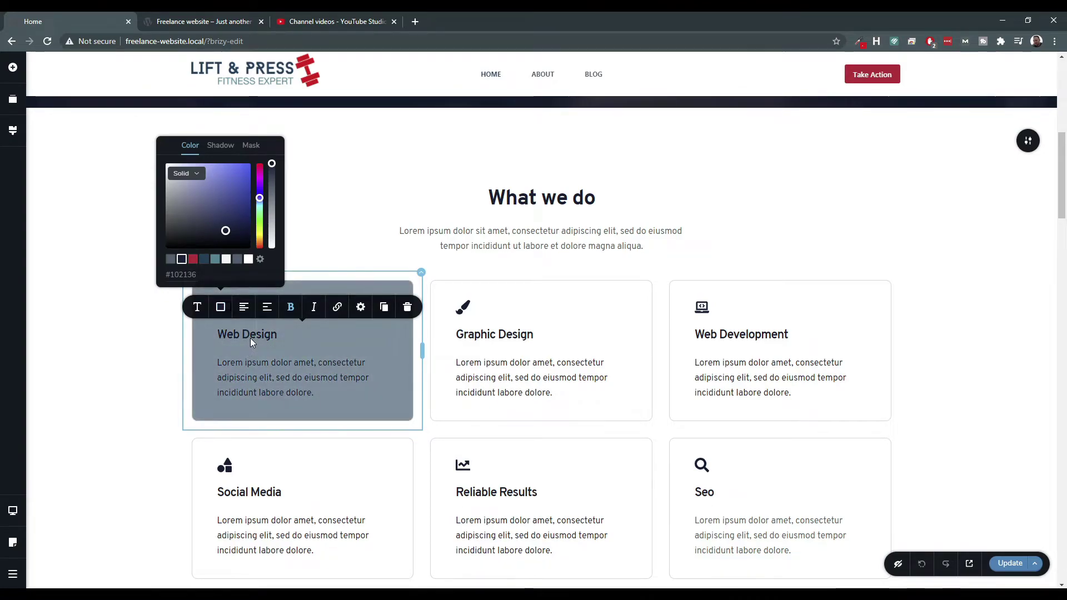
left_click(250, 340)
left_click(232, 371)
left_click(220, 336)
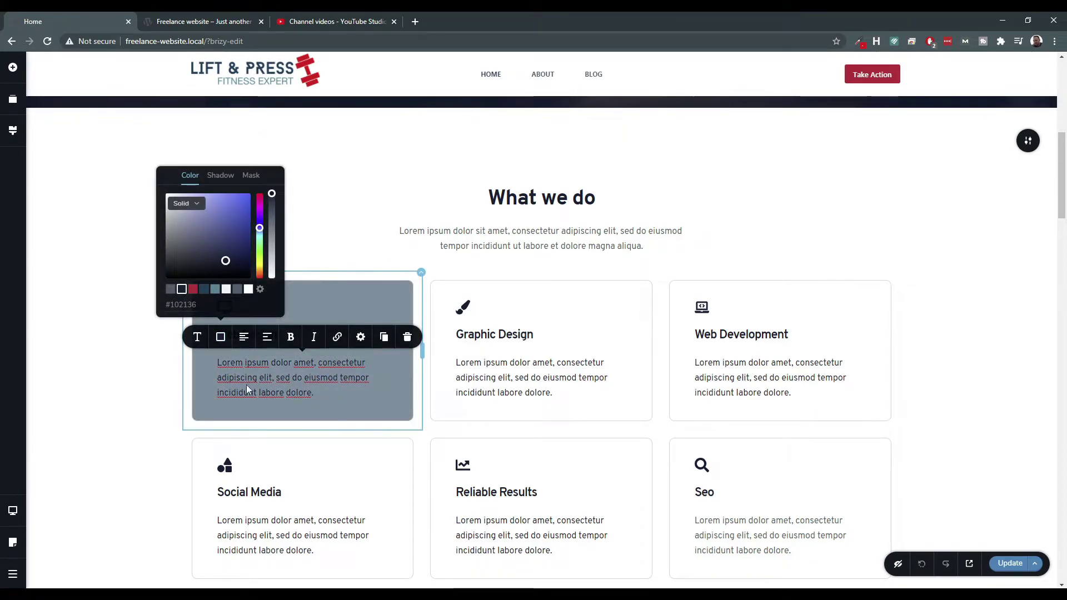
left_click(331, 289)
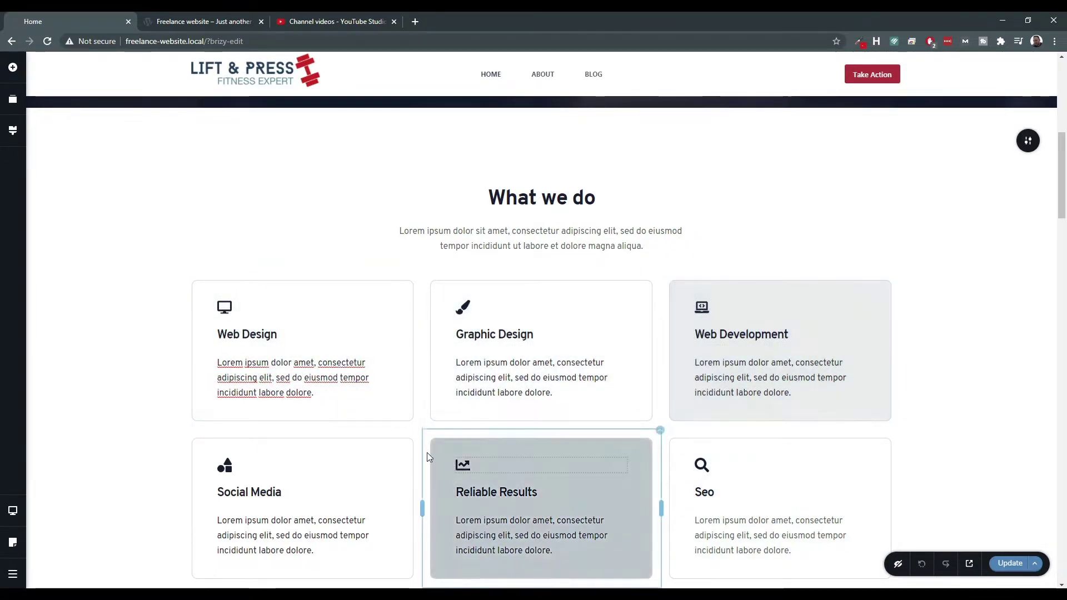
Try the #08415C color on the Web Design card's description and set it back to #102136.
left_click(250, 362)
triple_click(245, 362)
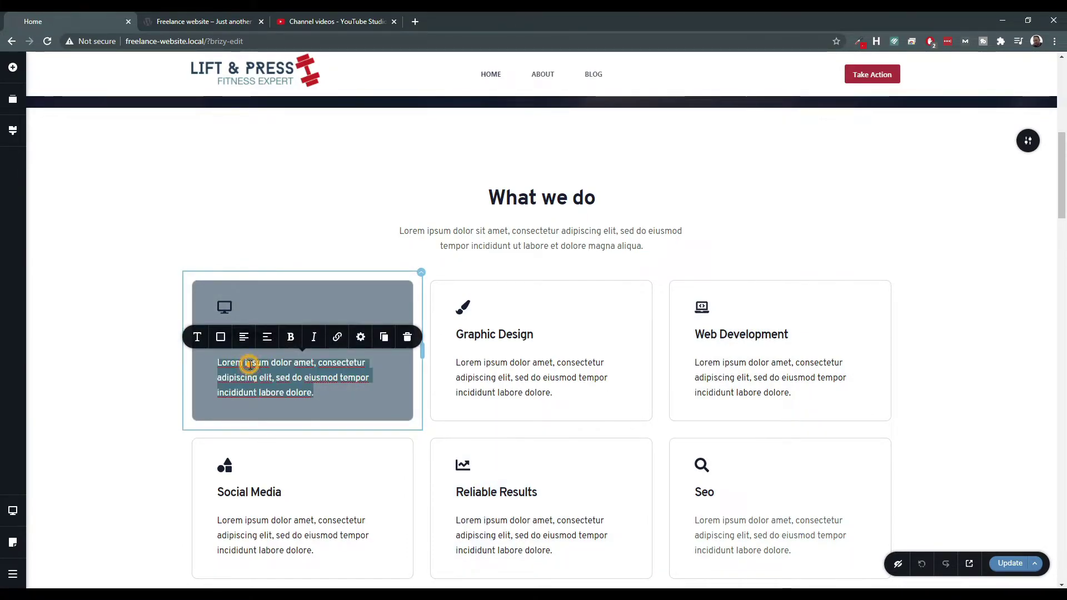
left_click(221, 338)
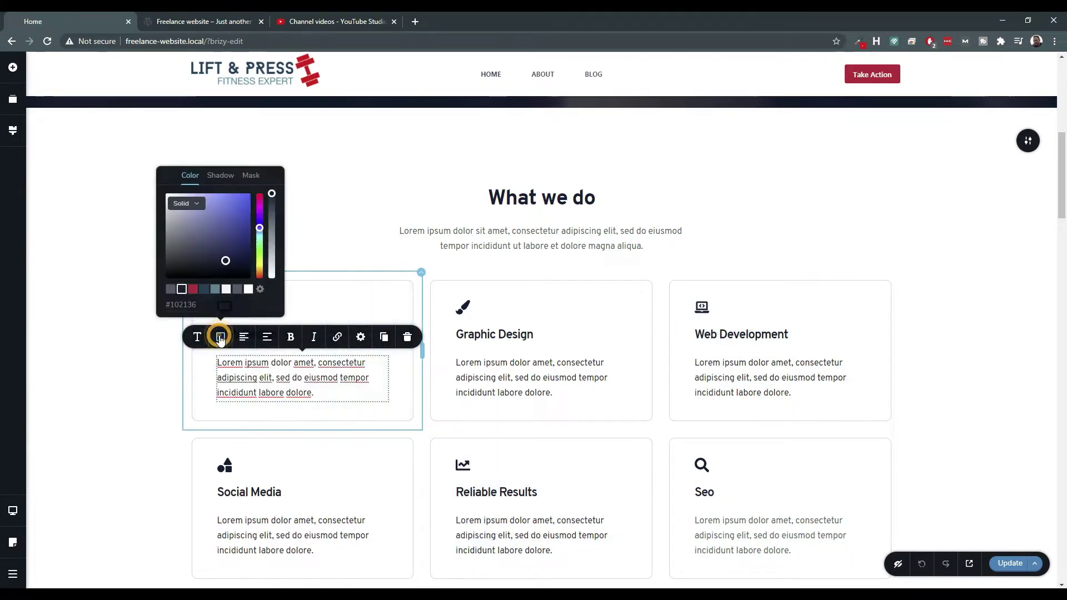
left_click(204, 289)
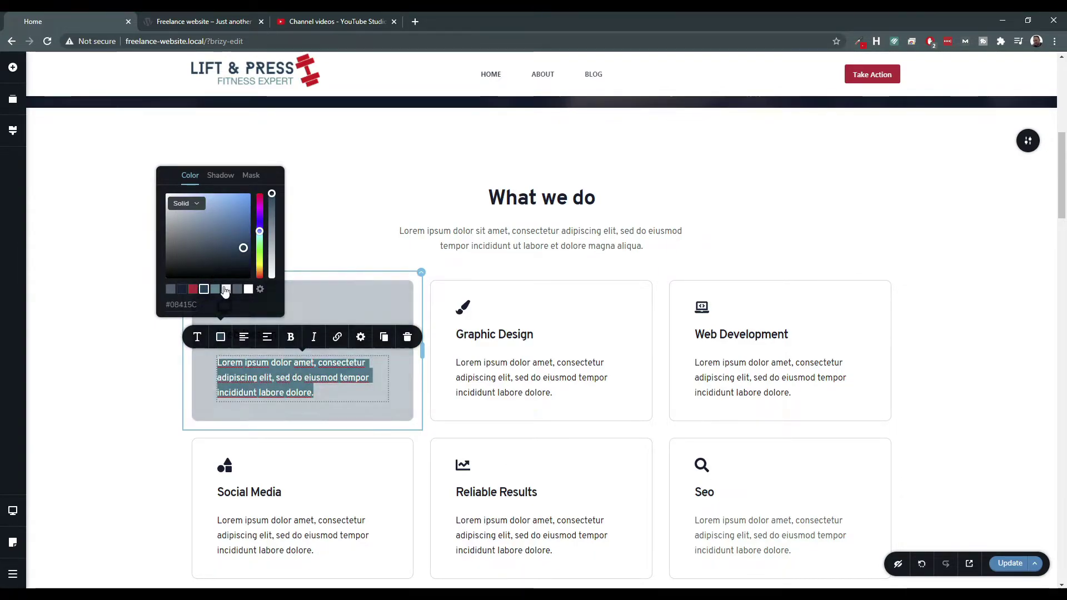
left_click(180, 290)
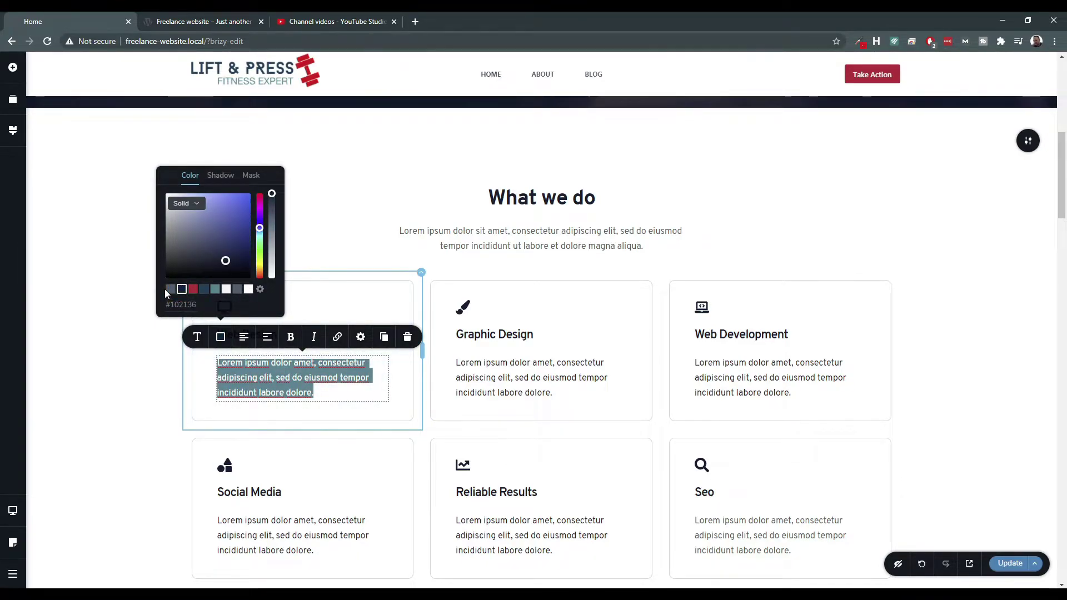
left_click(146, 388)
Open the icon library for the Web Design card's icon and search it for "fitness".
scroll(111, 367, "down", 1)
left_click(225, 255)
left_click(156, 225)
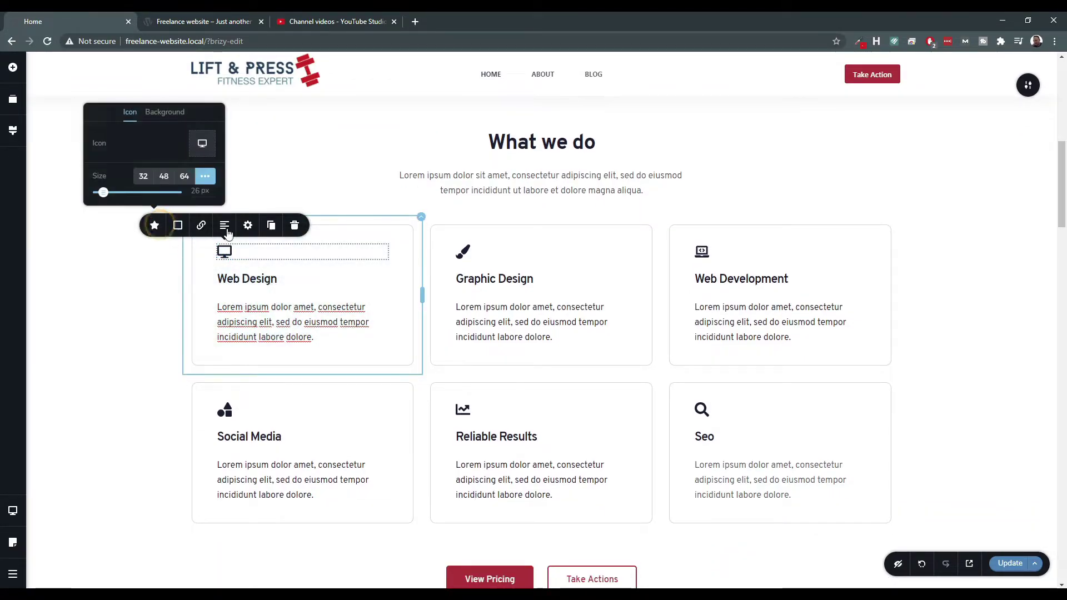
left_click(201, 143)
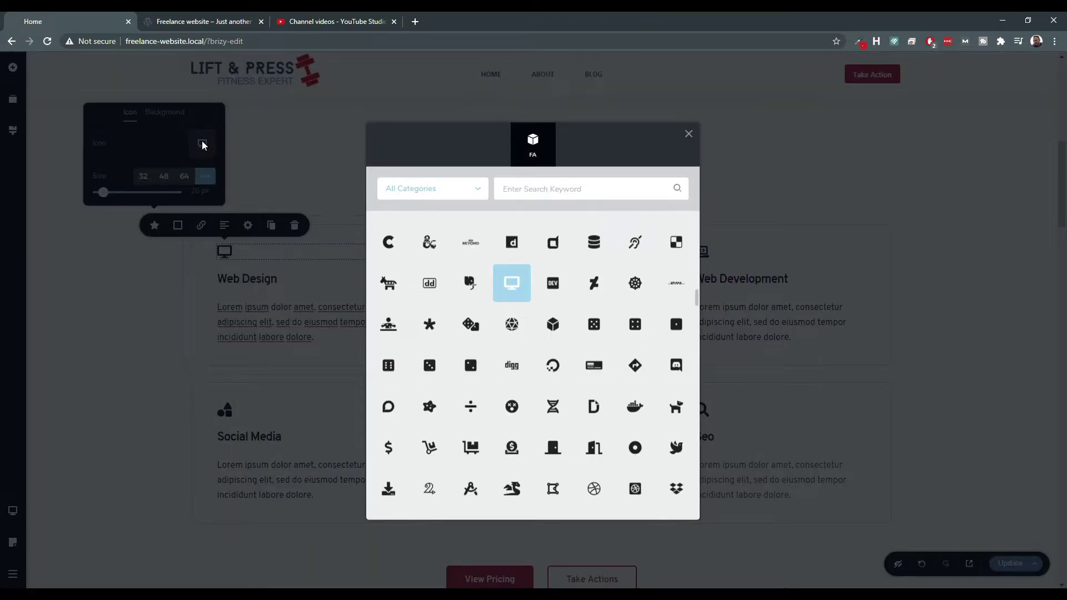
left_click(554, 187)
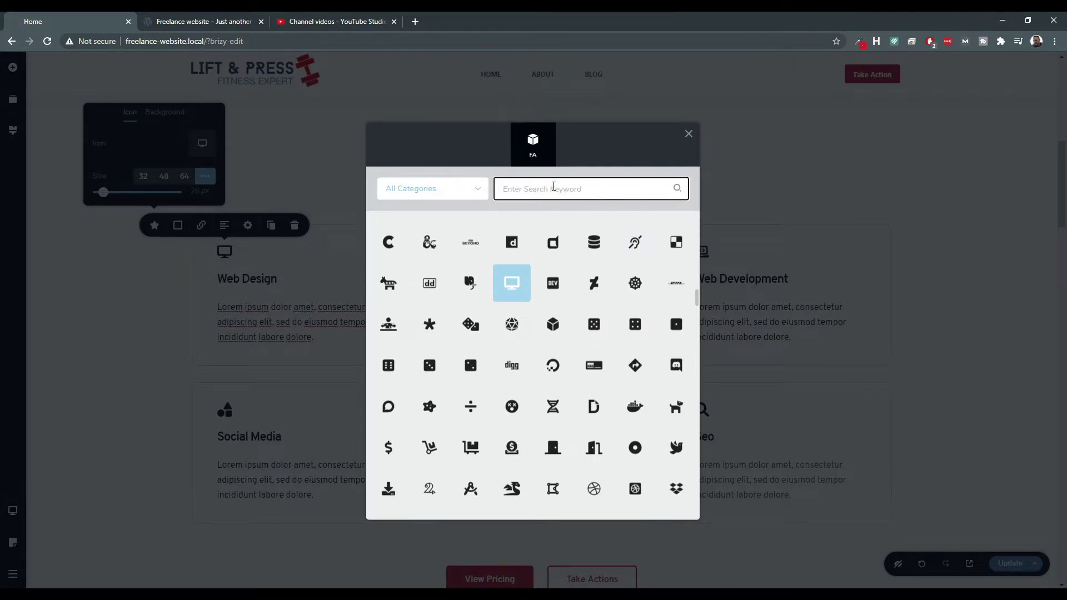
type("fitness")
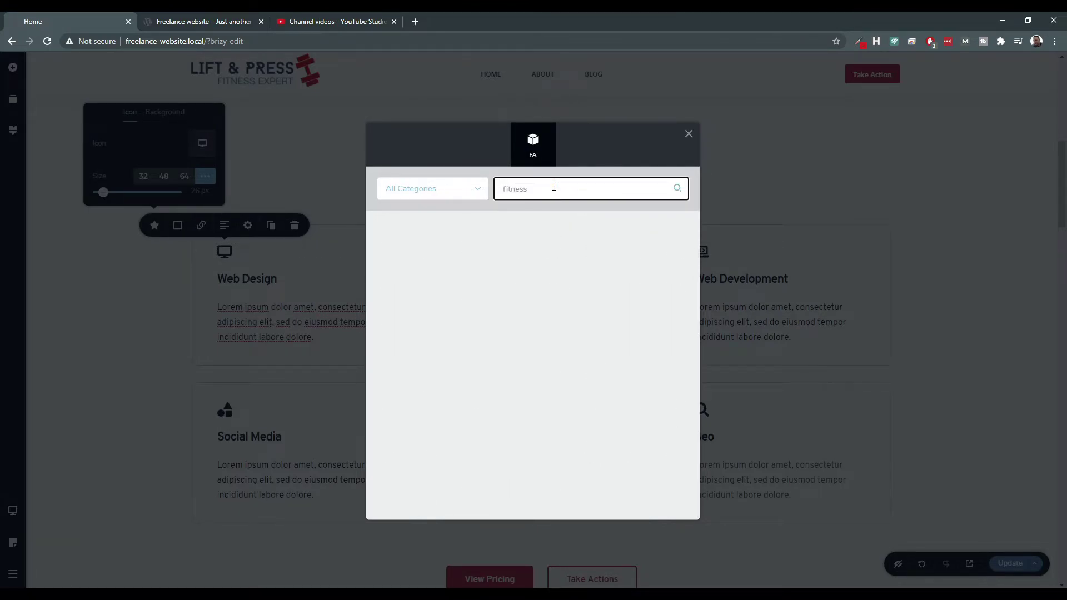
Clear the icon search and replace the Web Design card's icon with the person riding a bicycle.
key("BackSpace")
key("BackSpace")
key("BackSpace")
key("BackSpace")
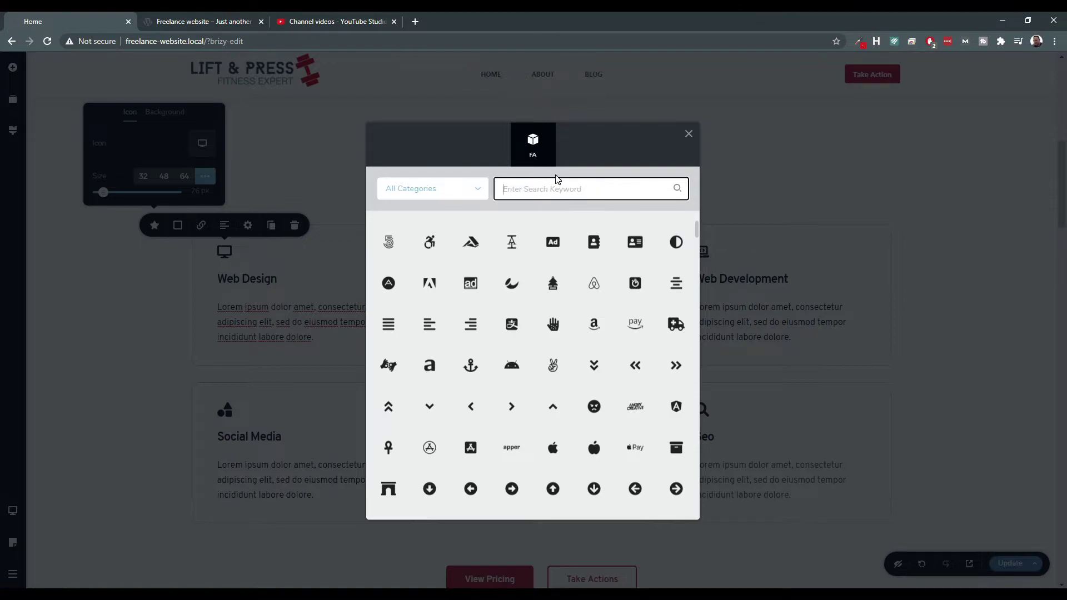
scroll(464, 372, "down", 5)
scroll(465, 377, "down", 4)
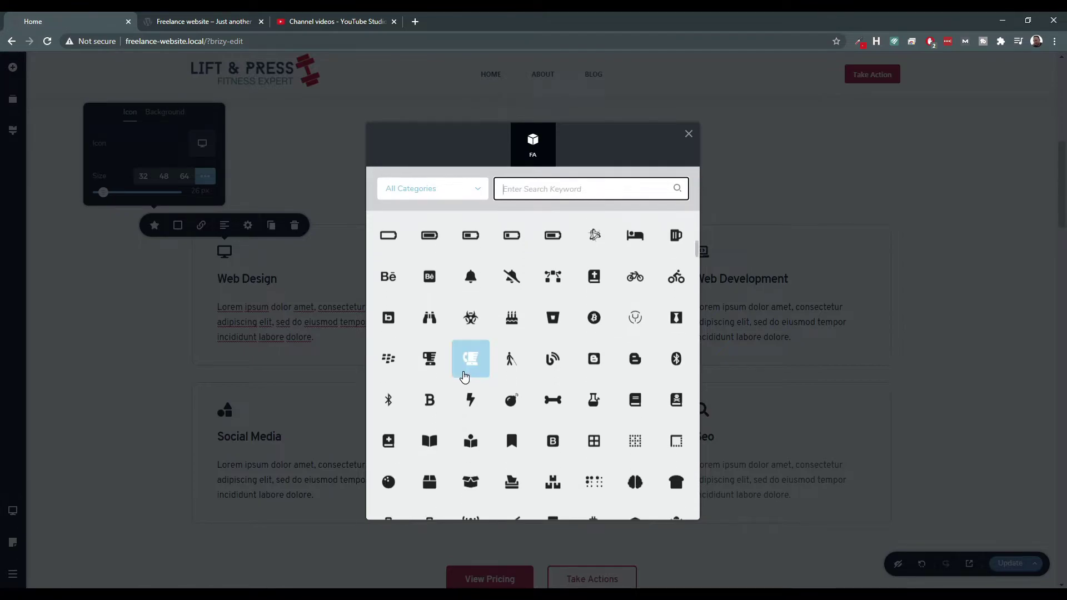
left_click(675, 278)
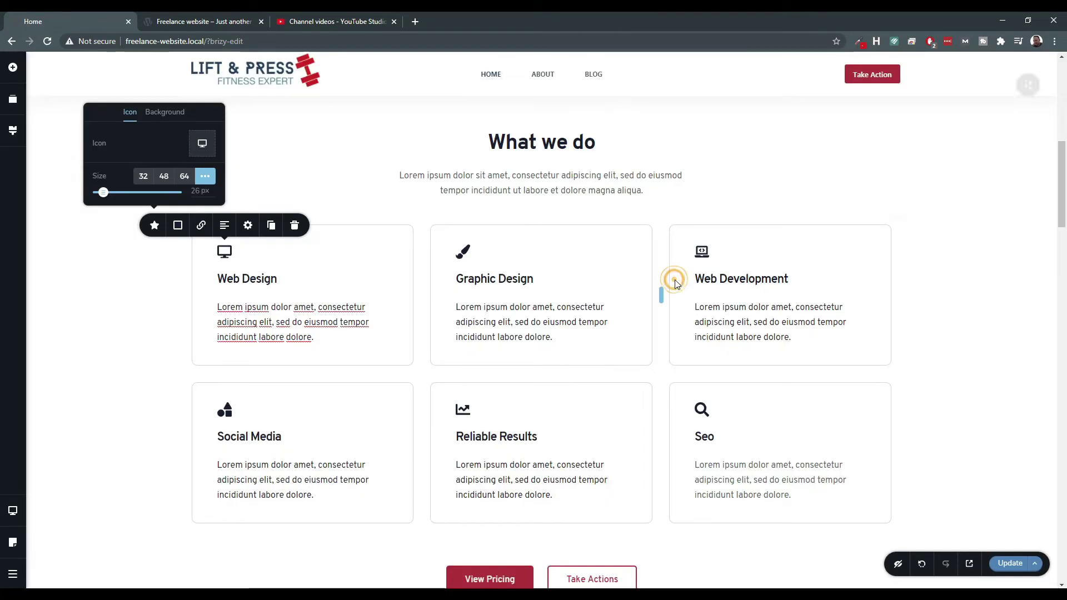
Replace the Graphic Design card's brush icon with the running person from the icon library.
left_click(464, 254)
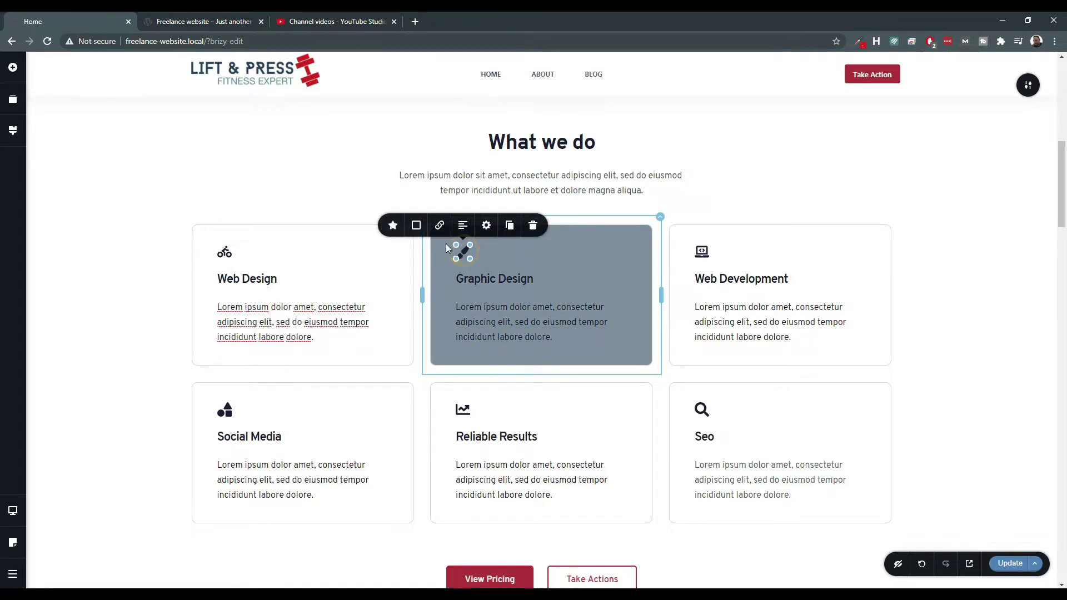
left_click(393, 225)
left_click(441, 144)
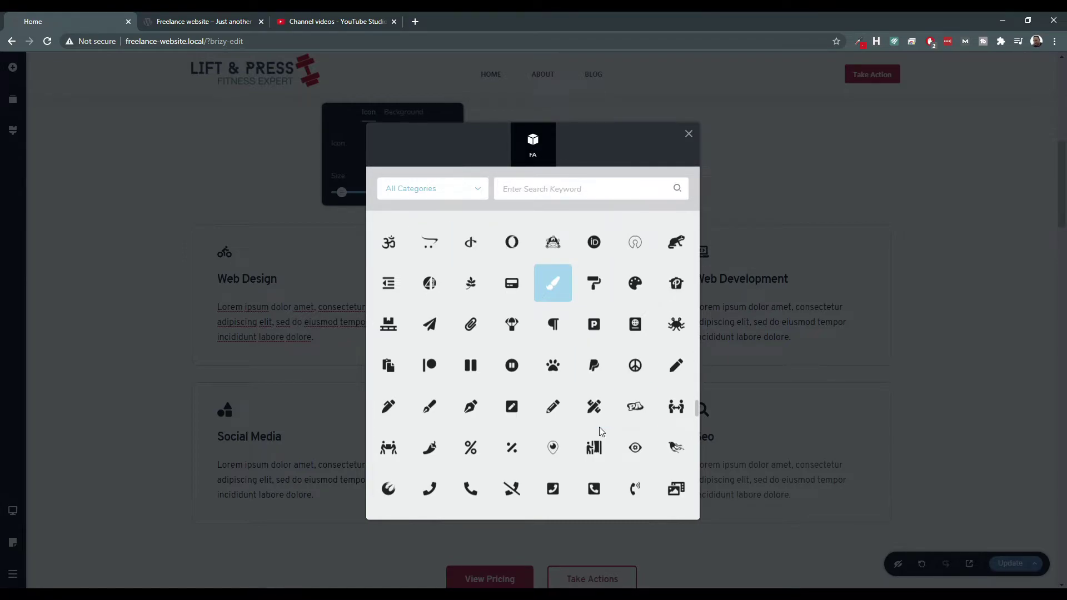
scroll(593, 456, "down", 1)
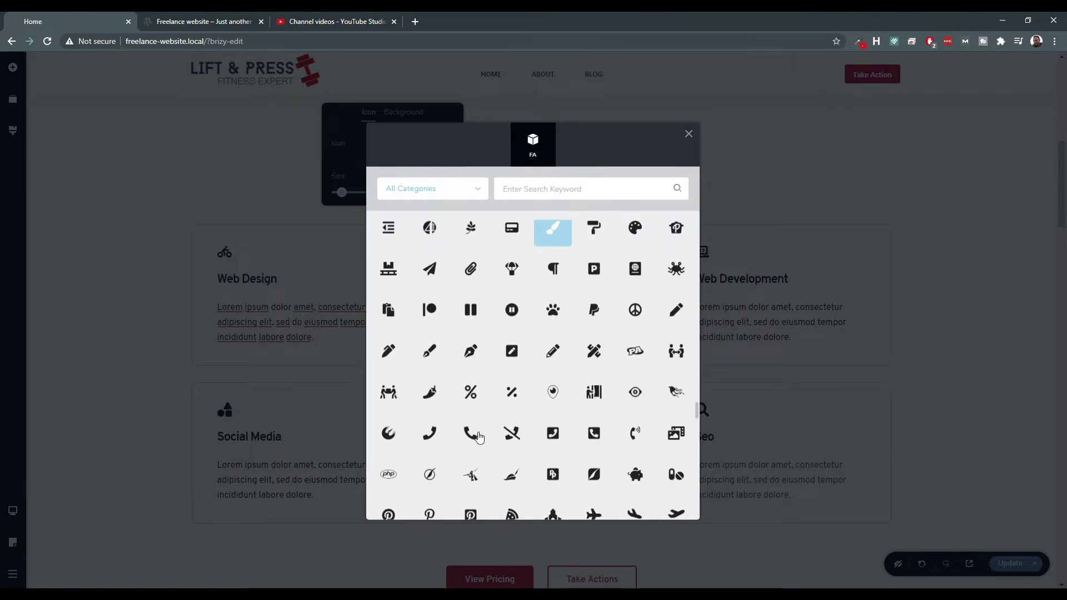
scroll(500, 438, "down", 2)
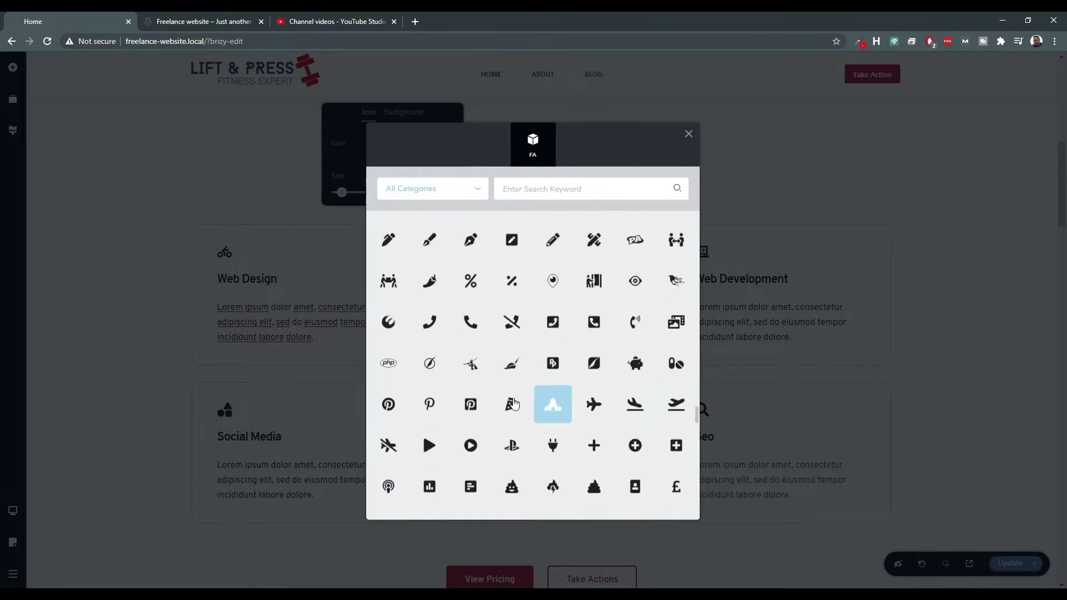
scroll(495, 415, "down", 3)
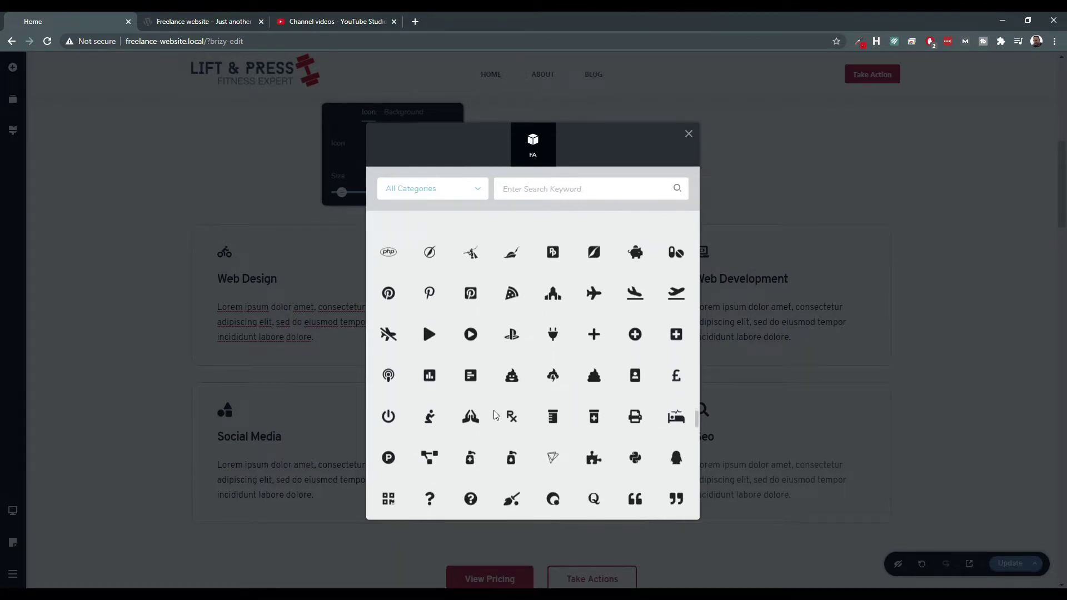
scroll(494, 414, "down", 3)
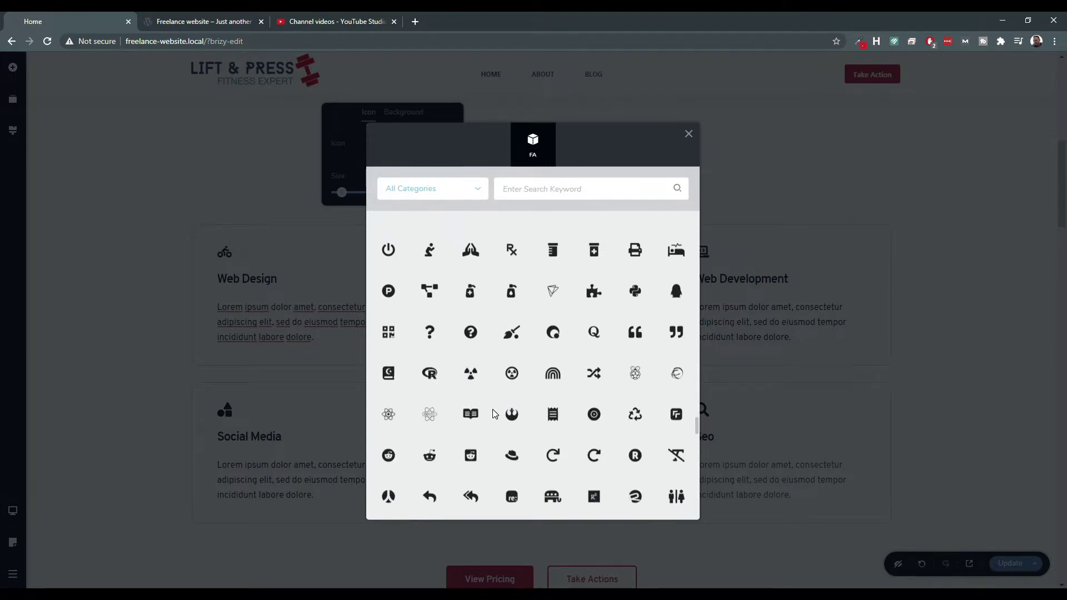
scroll(545, 389, "down", 2)
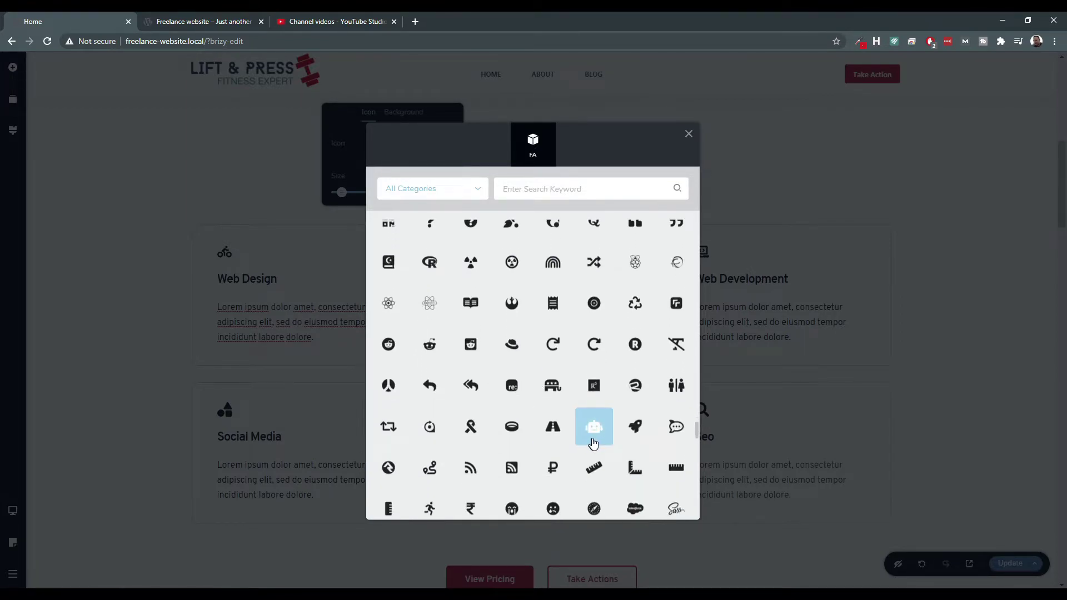
scroll(502, 477, "down", 2)
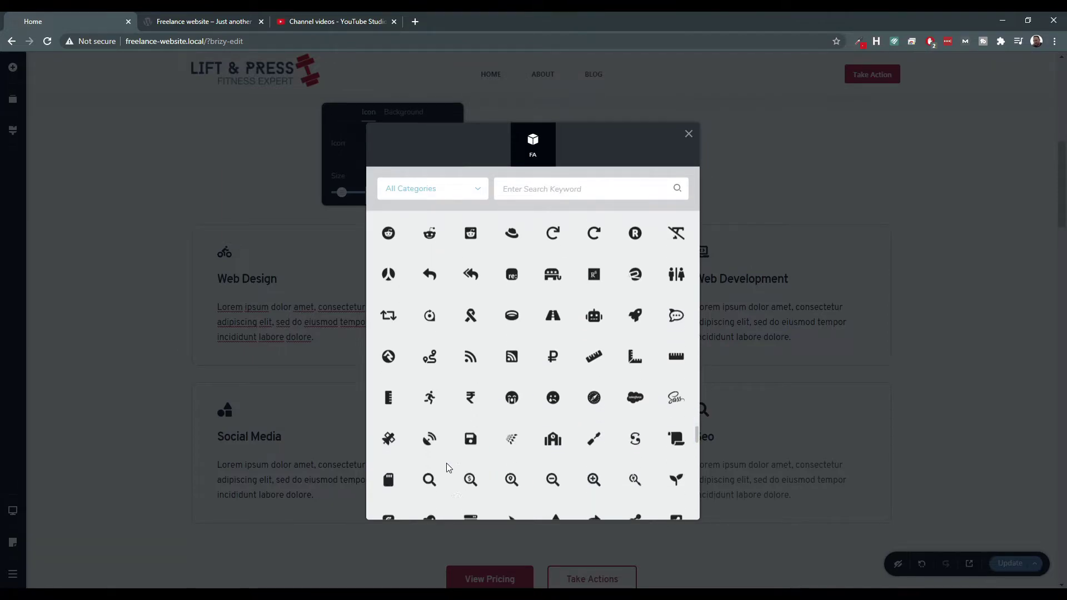
left_click(438, 402)
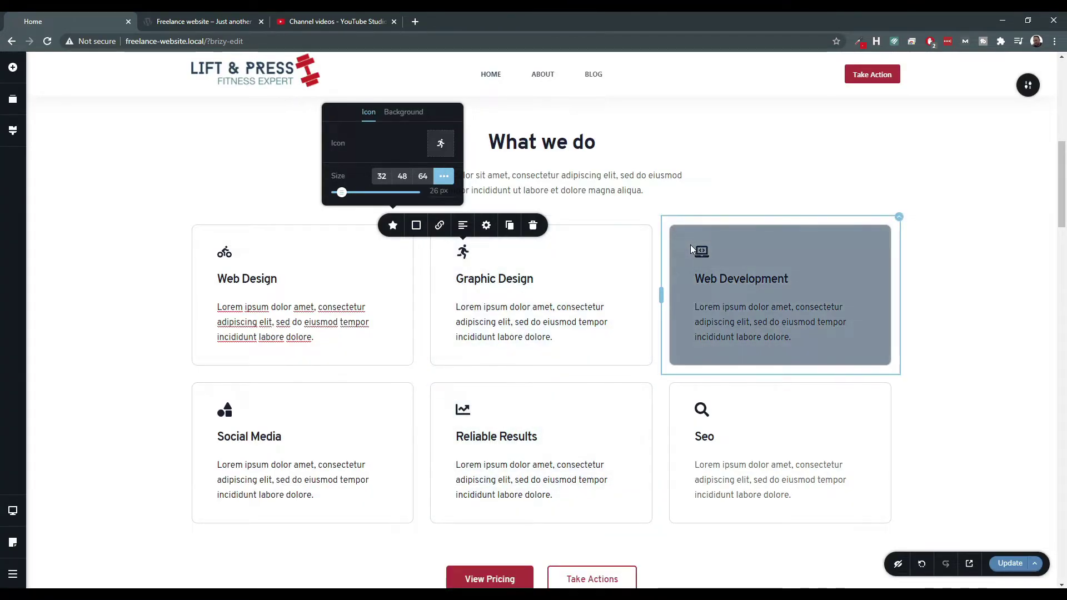
Replace the Web Development card's laptop icon with the mountain from the icon library.
left_click(692, 247)
left_click(656, 227)
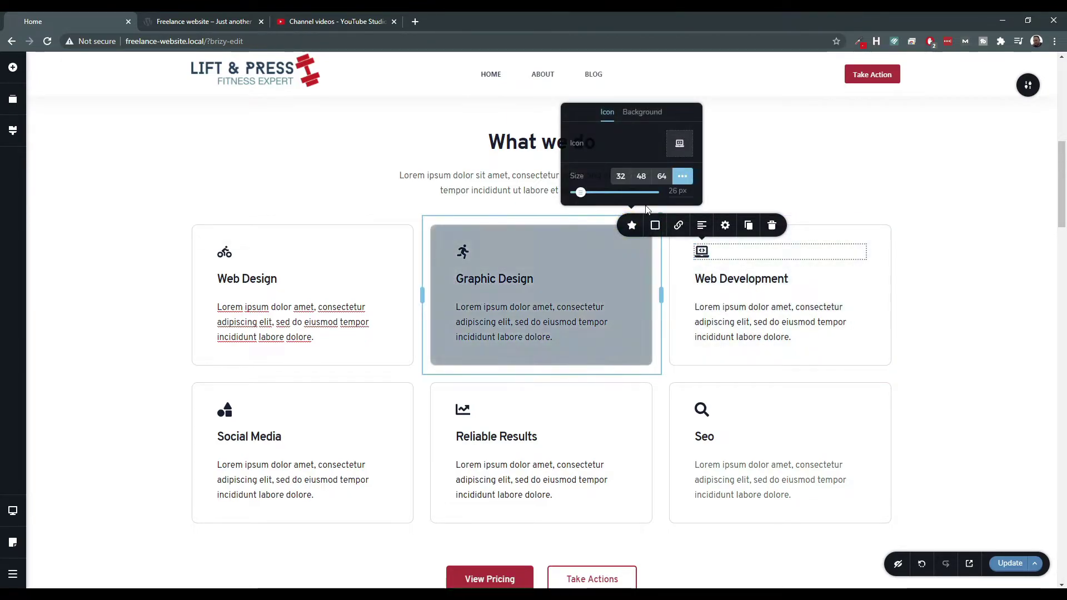
left_click(677, 142)
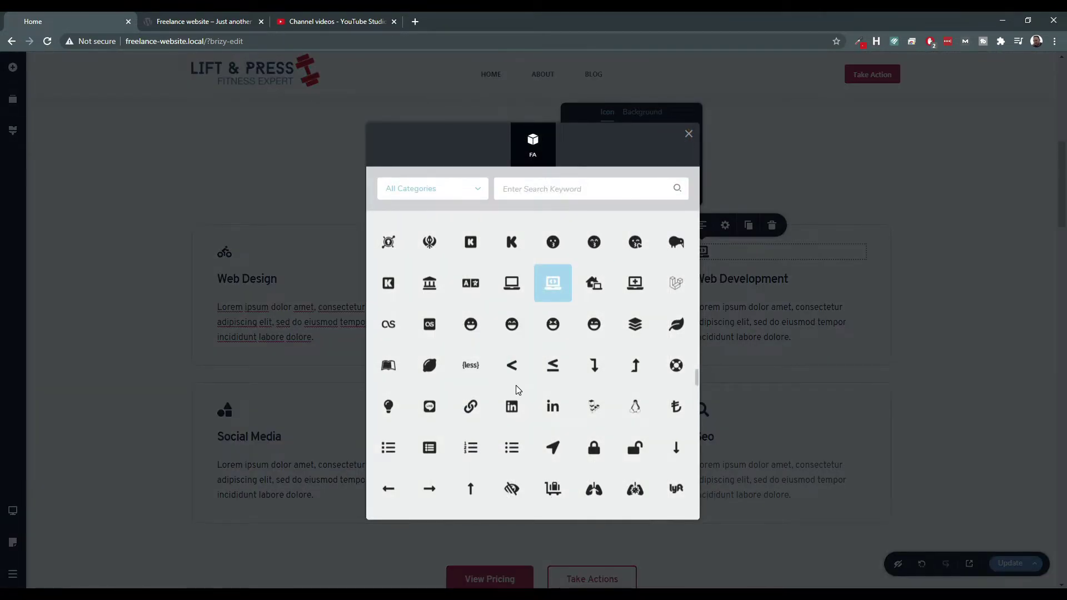
scroll(518, 388, "down", 1)
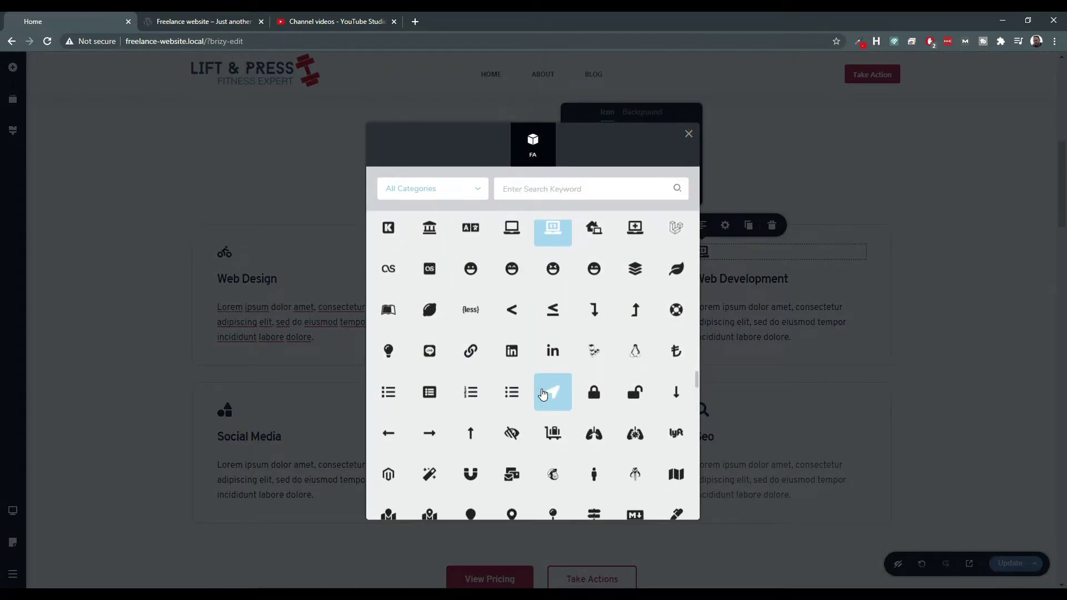
scroll(543, 394, "down", 1)
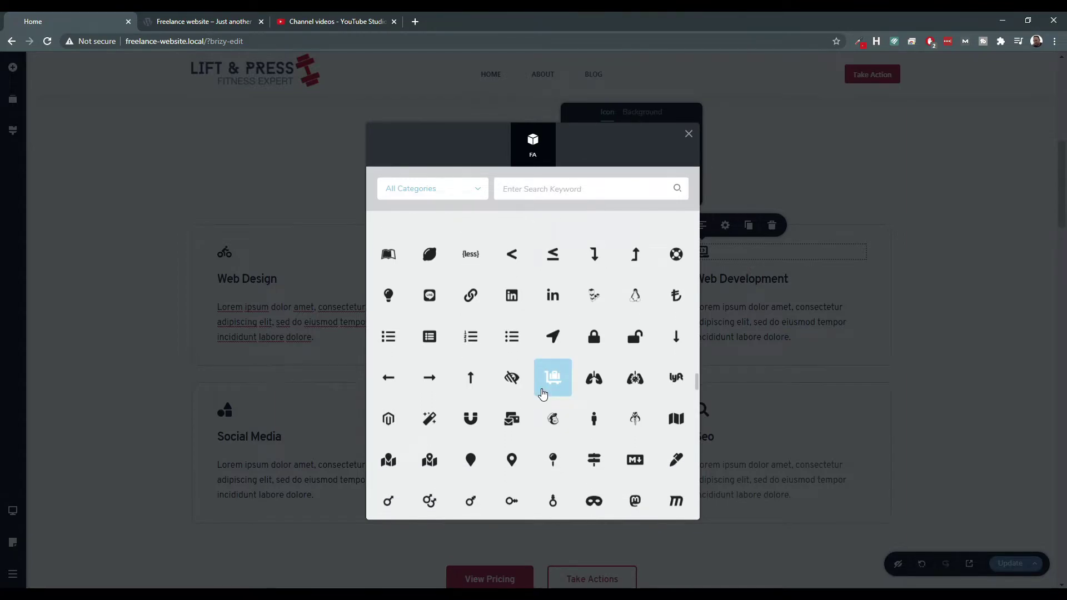
scroll(539, 393, "down", 2)
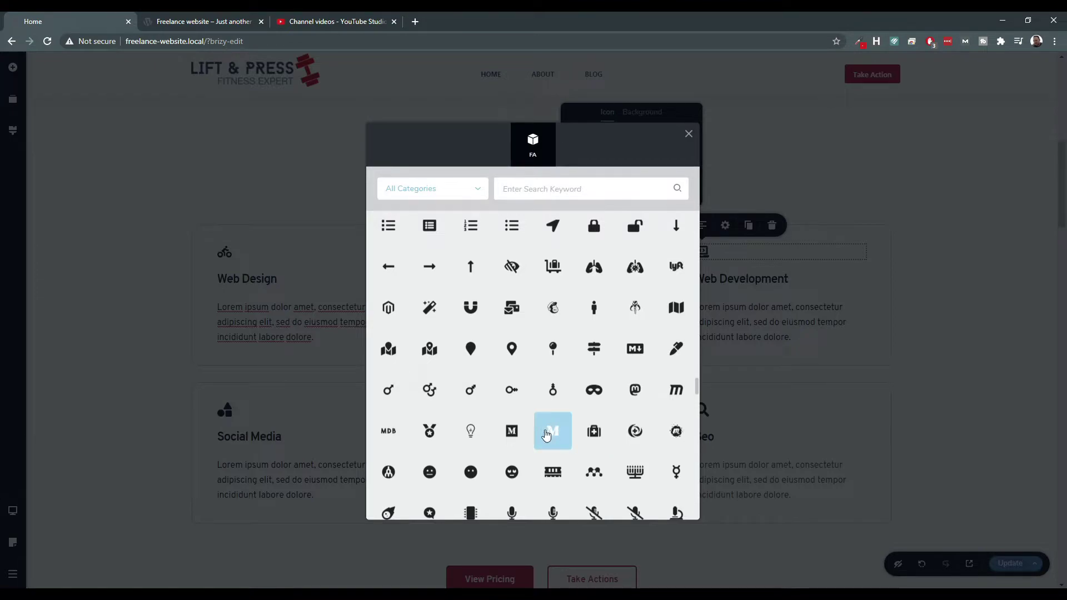
scroll(535, 430, "down", 2)
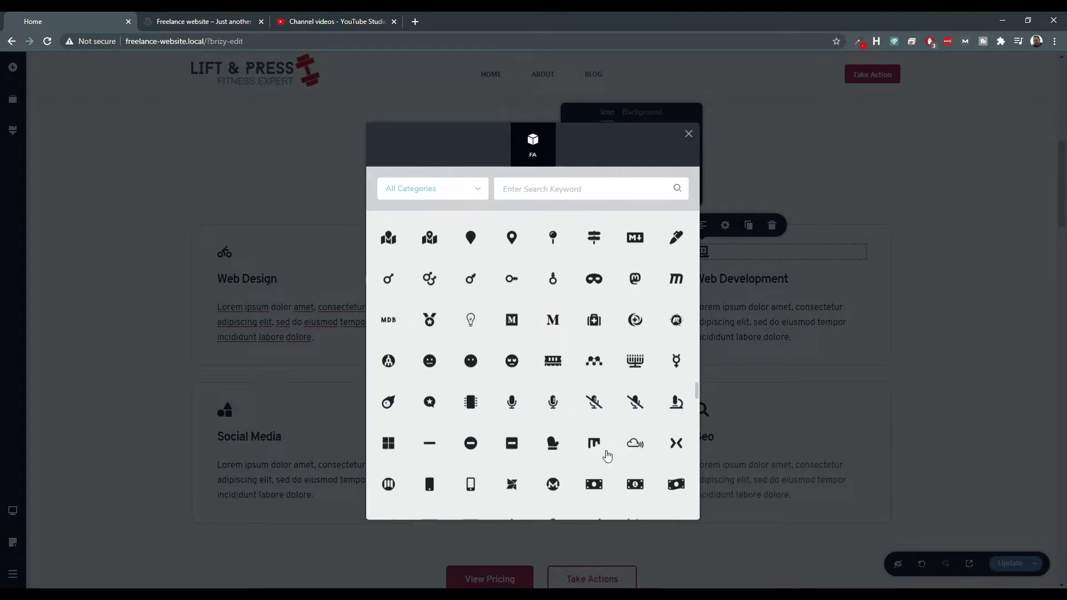
scroll(542, 450, "down", 2)
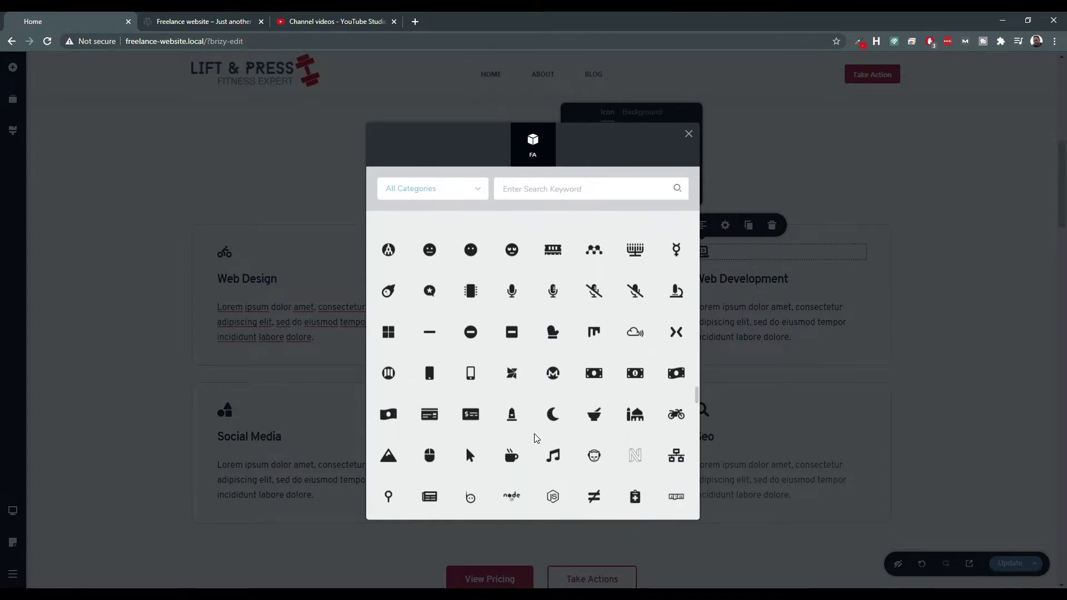
left_click(393, 459)
Replace the Social Media card's shapes icon with the downhill skier from the icon library.
left_click(222, 411)
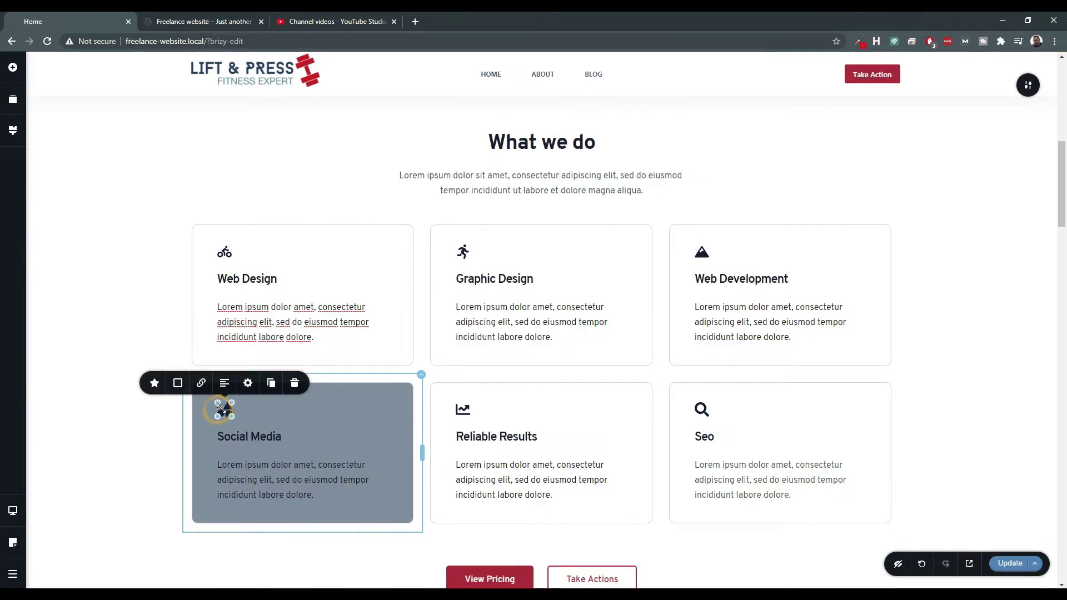
left_click(154, 383)
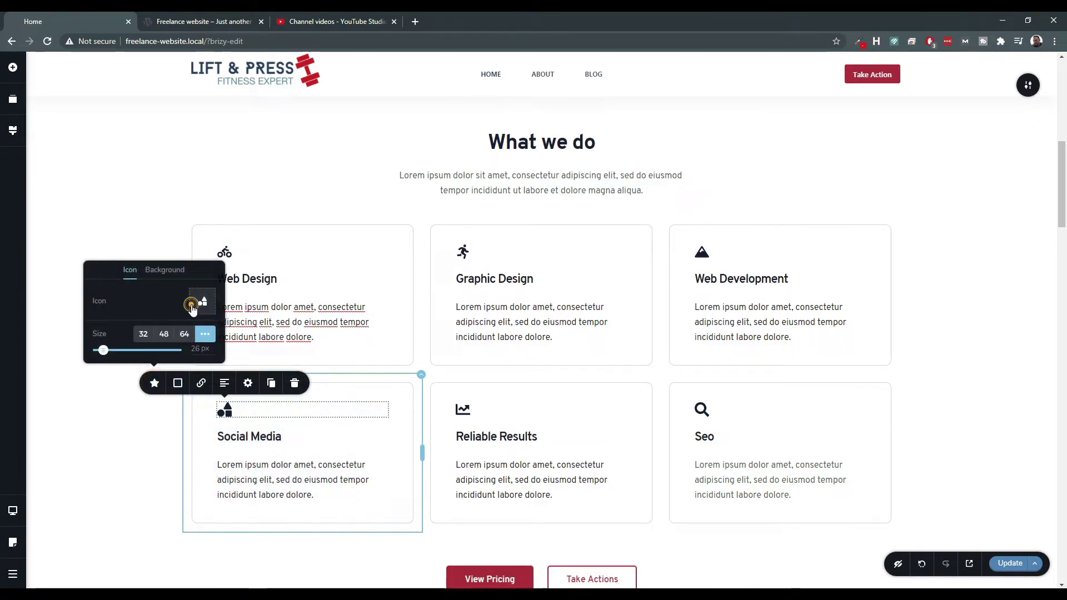
left_click(192, 307)
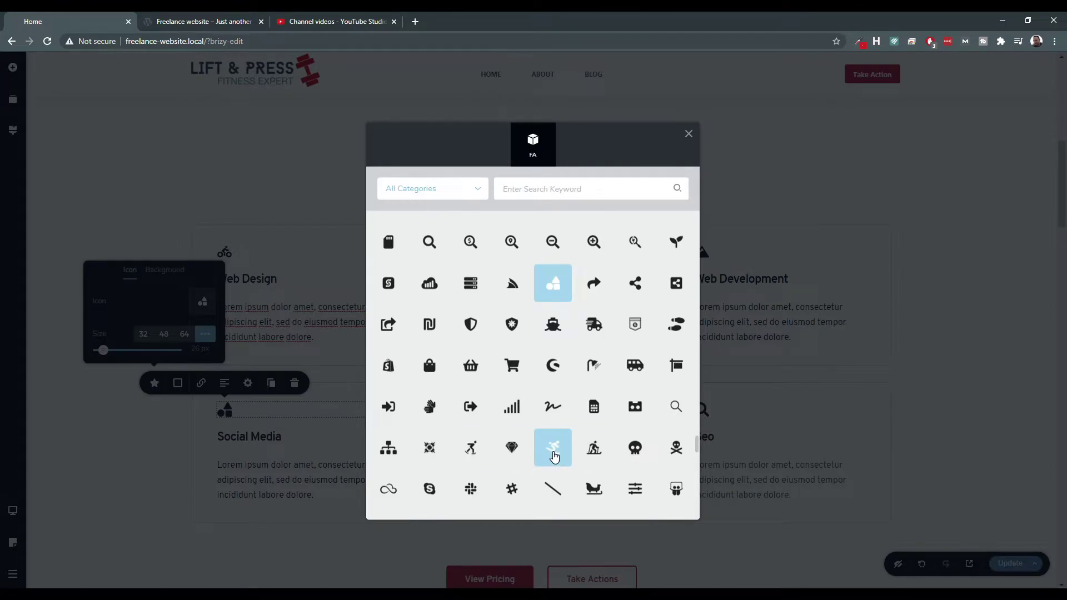
left_click(554, 455)
Replace the Reliable Results card's chart icon with the American football from the icon library.
left_click(469, 408)
left_click(390, 382)
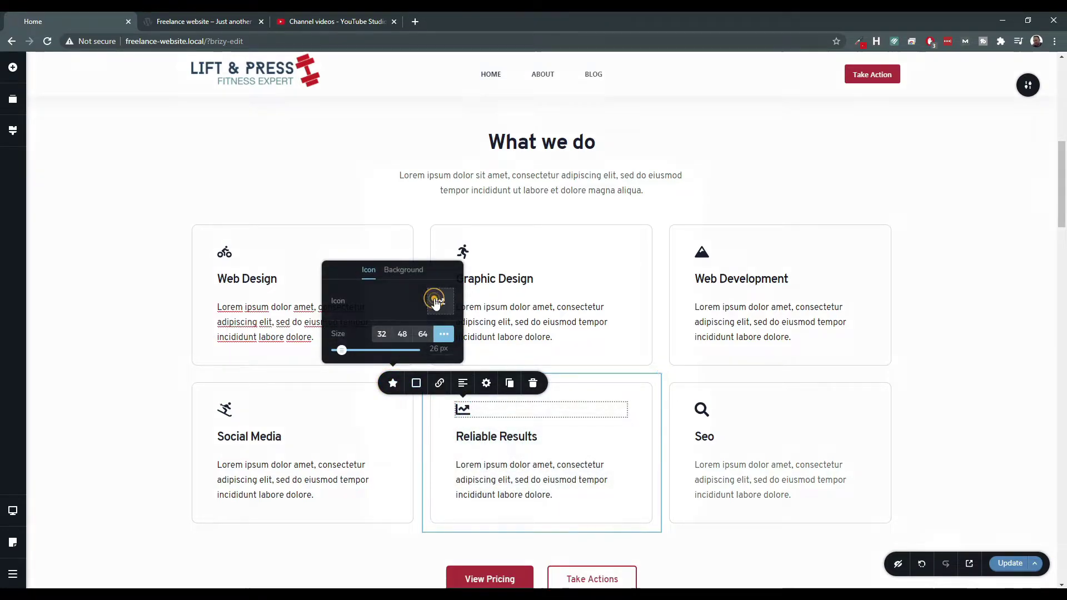
left_click(434, 299)
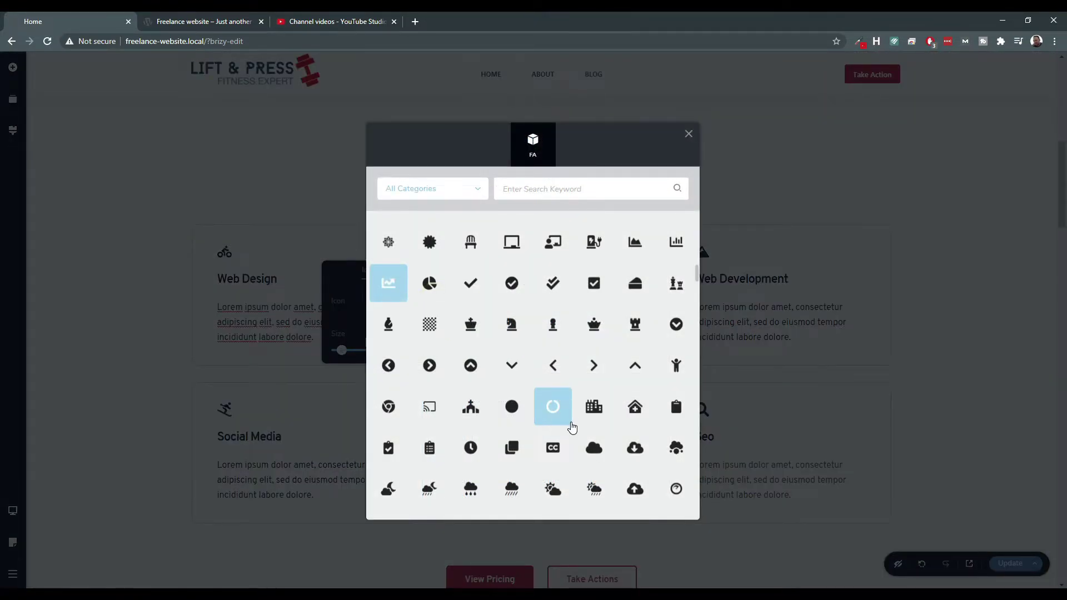
scroll(644, 422, "down", 6)
scroll(641, 430, "down", 3)
scroll(638, 439, "down", 3)
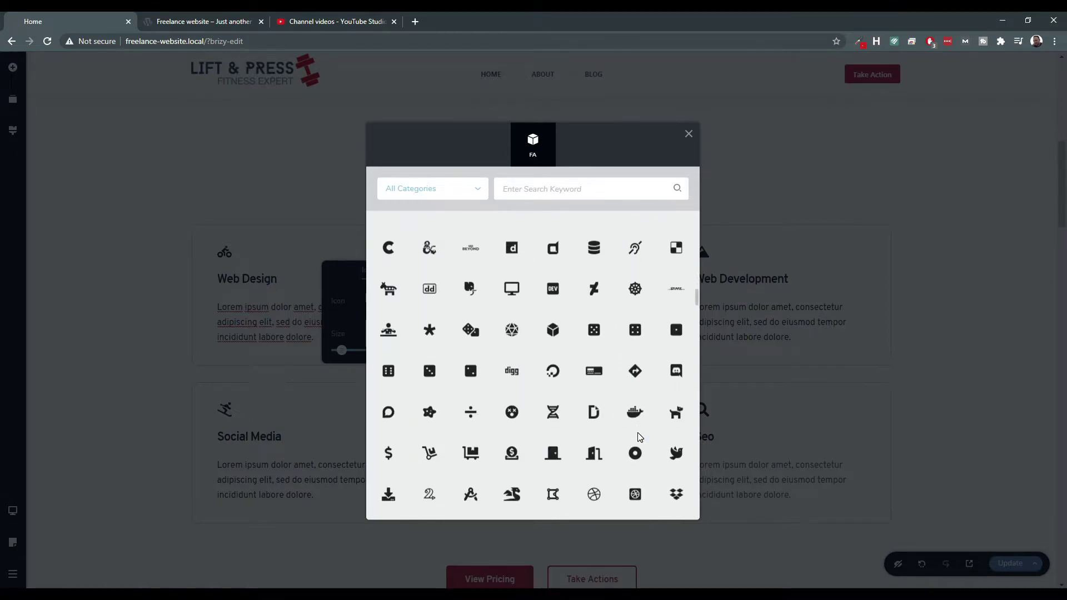
scroll(634, 444, "down", 5)
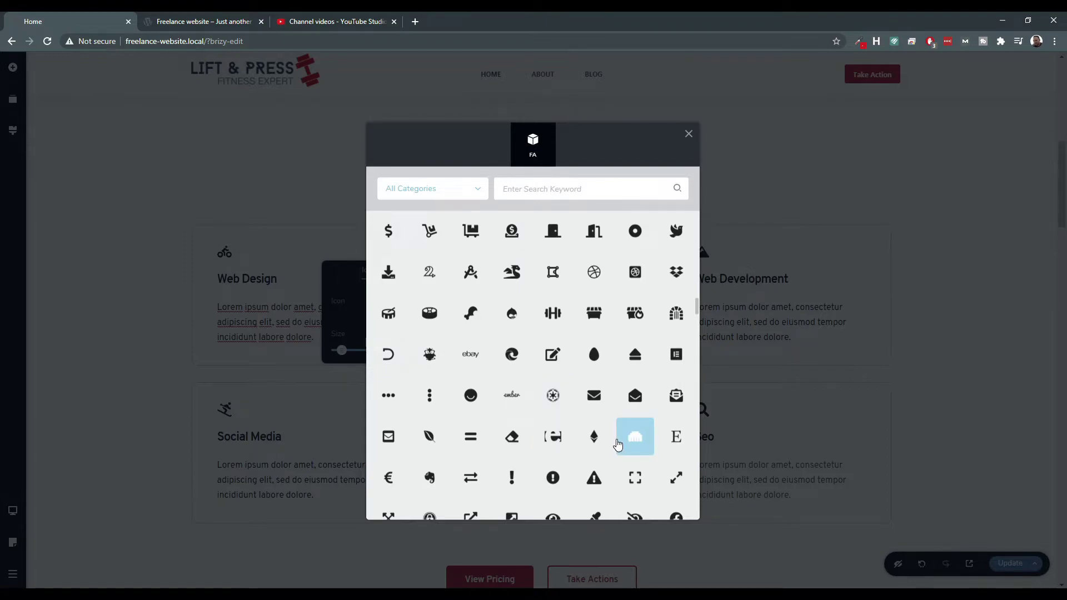
scroll(618, 444, "down", 4)
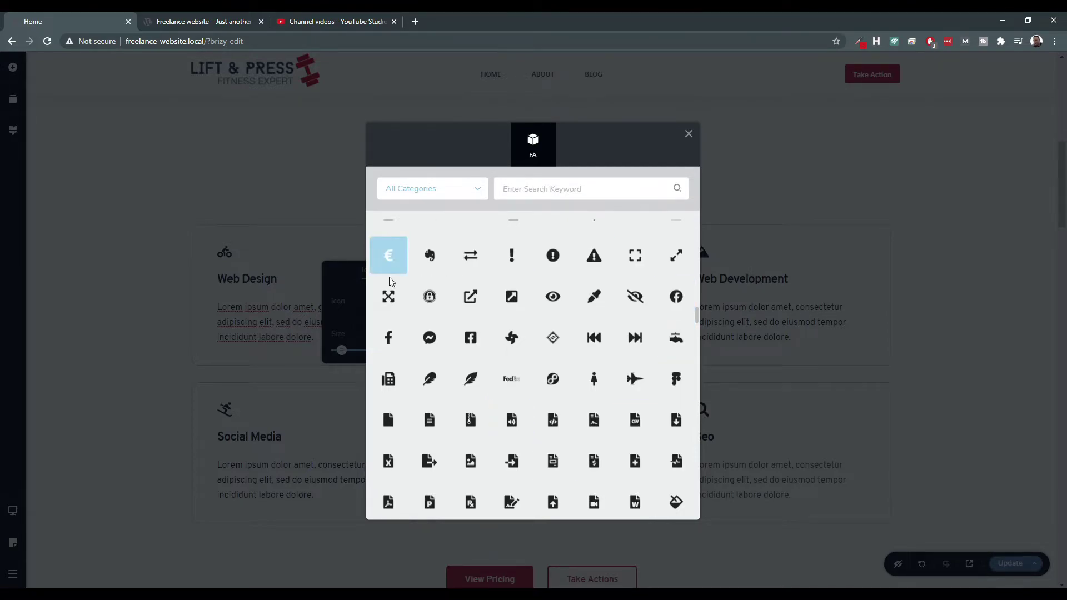
scroll(437, 395, "down", 5)
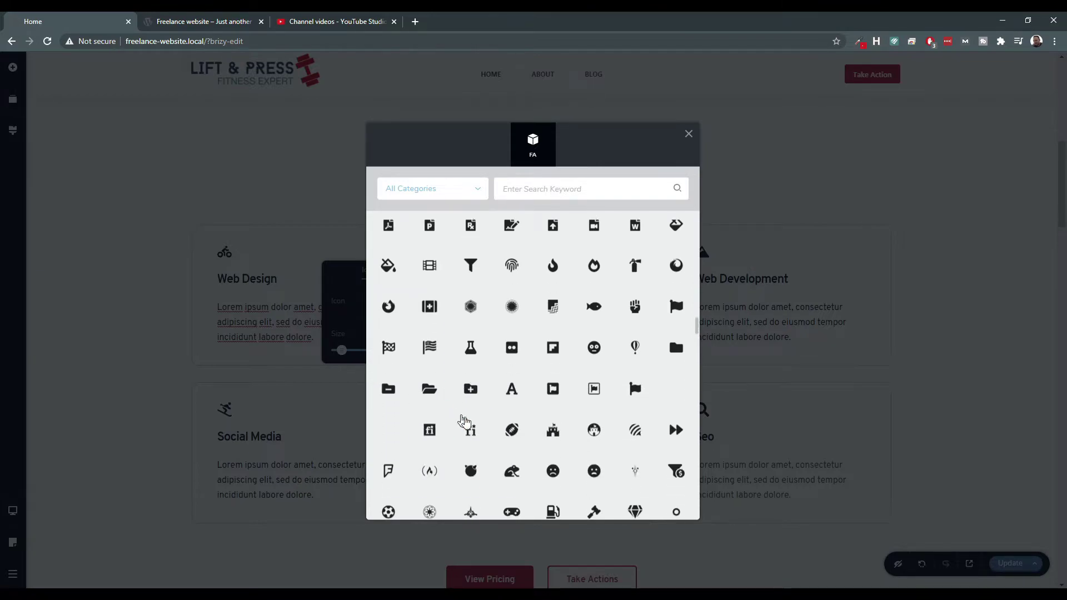
scroll(489, 429, "down", 1)
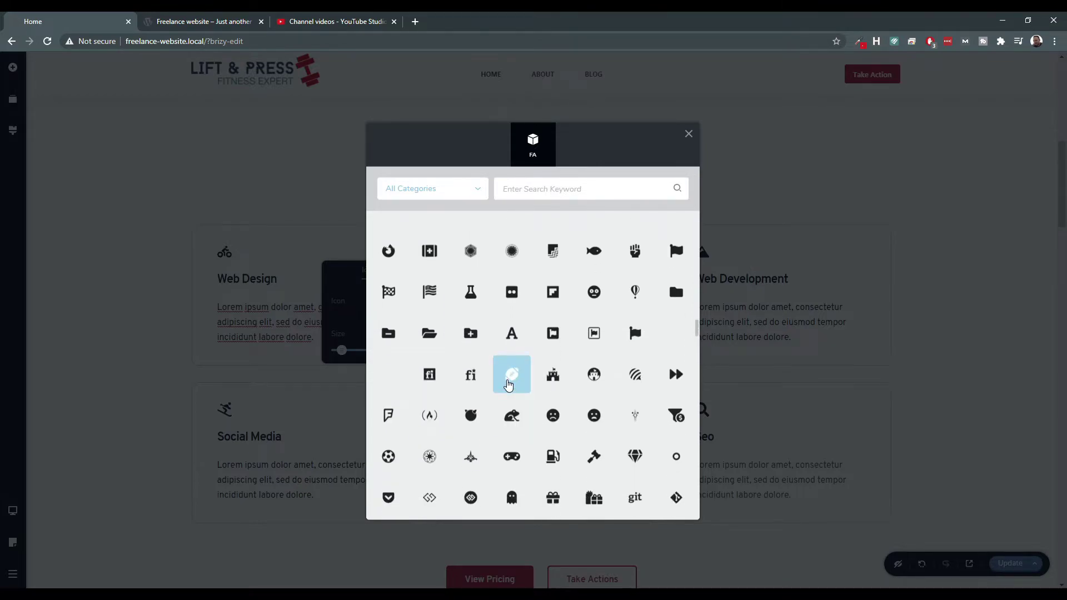
left_click(509, 383)
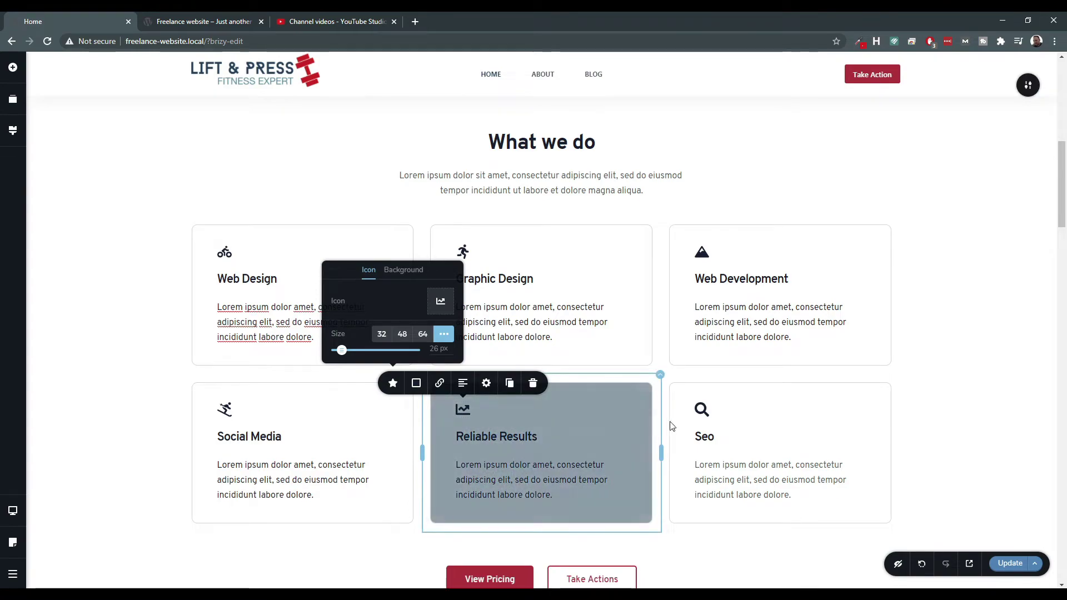
Replace the Seo card's magnifying glass icon with the hanging weight from the icon library.
left_click(700, 410)
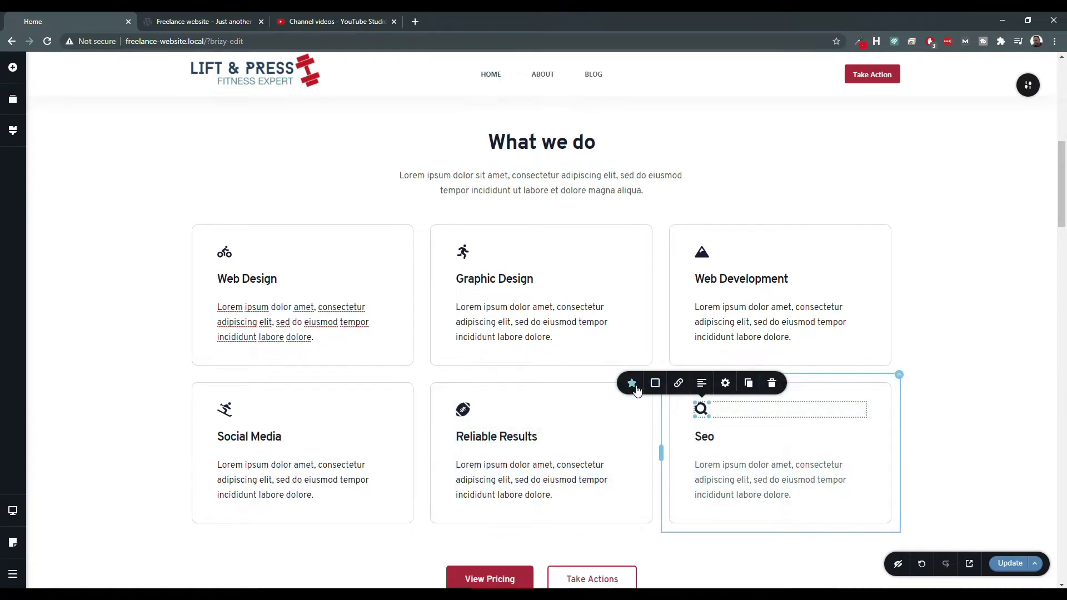
left_click(632, 383)
left_click(657, 307)
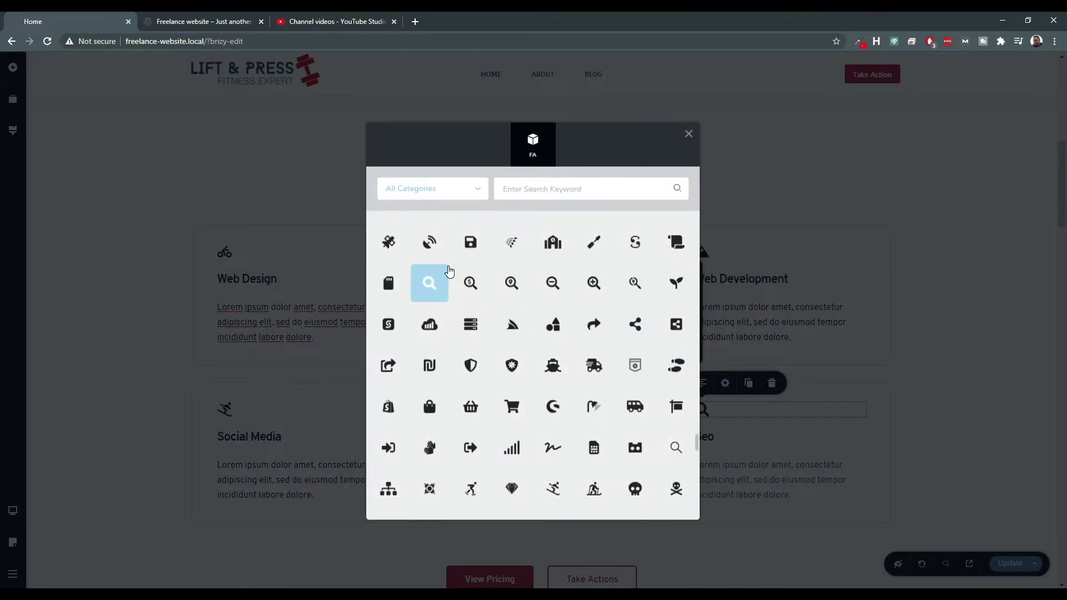
scroll(533, 388, "down", 15)
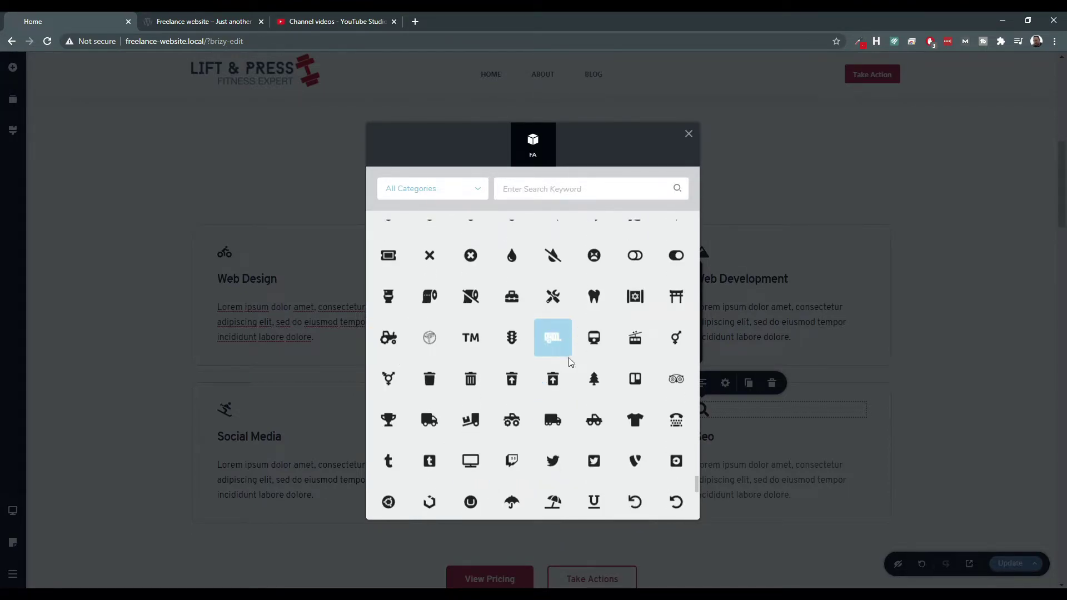
scroll(573, 416, "down", 4)
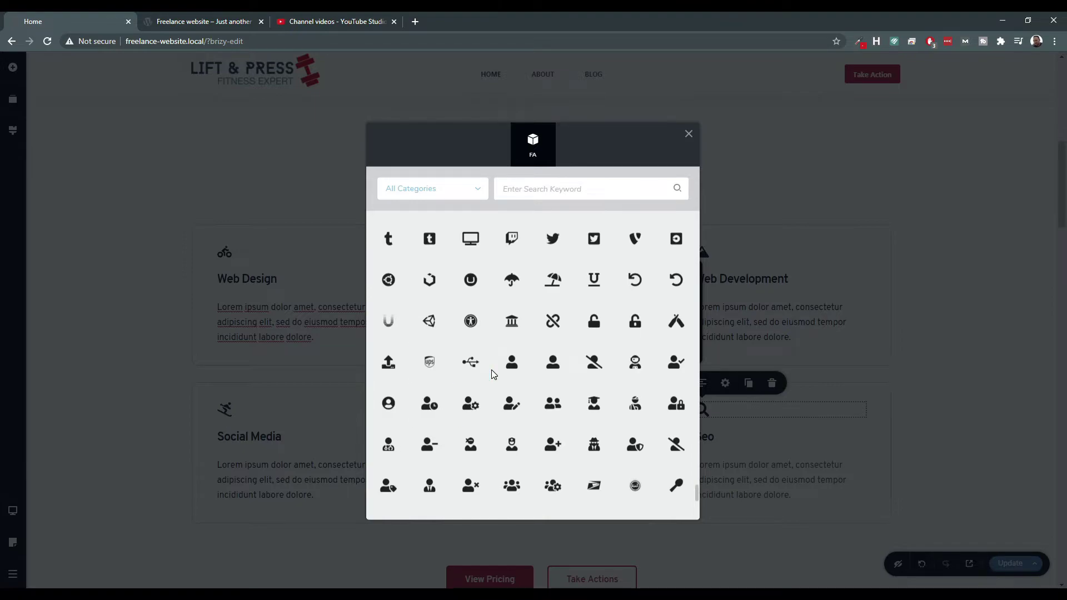
scroll(667, 481, "down", 3)
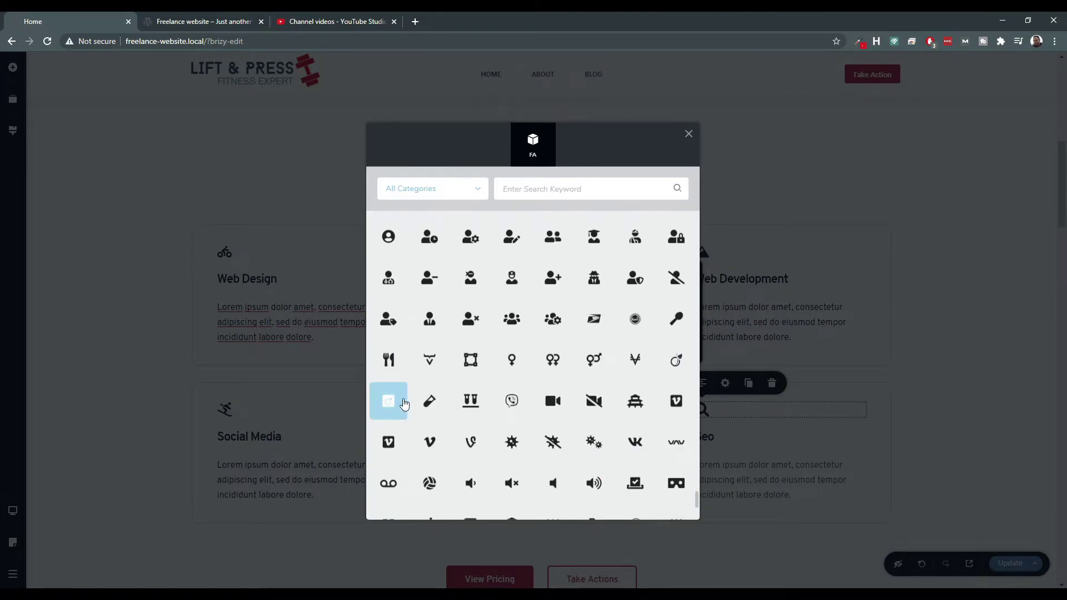
scroll(644, 439, "down", 2)
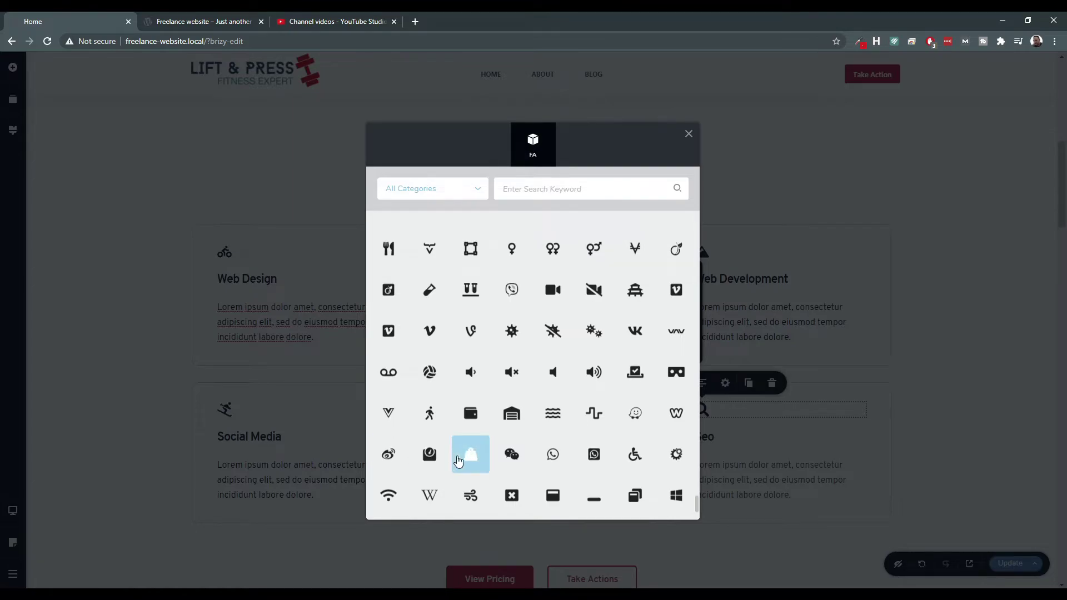
left_click(467, 459)
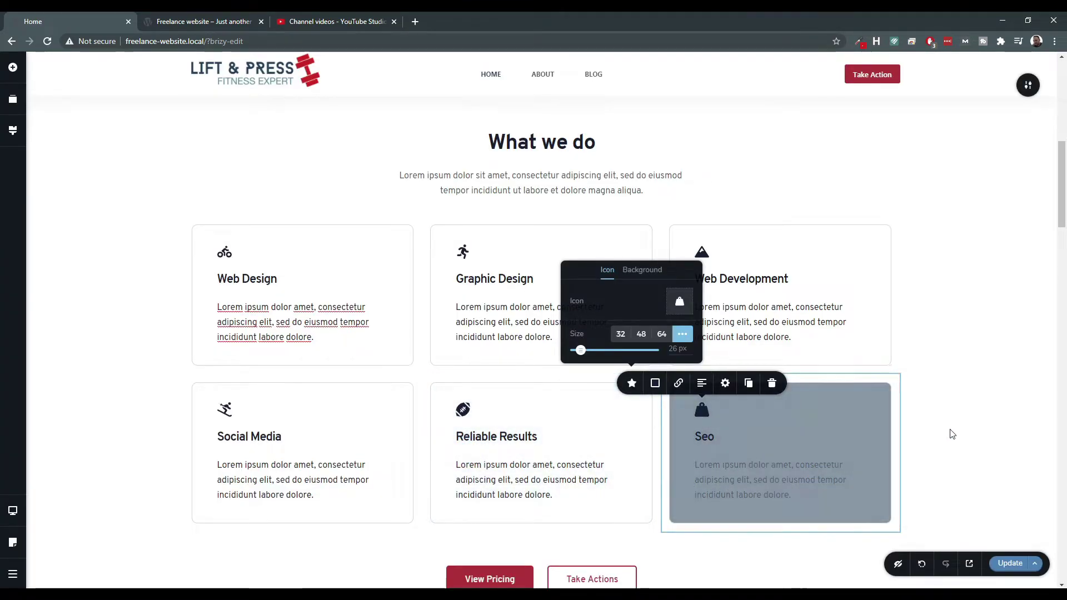
Replace the hero heading with "We're a fitness coach for all your fitness needs.".
scroll(962, 441, "down", 2)
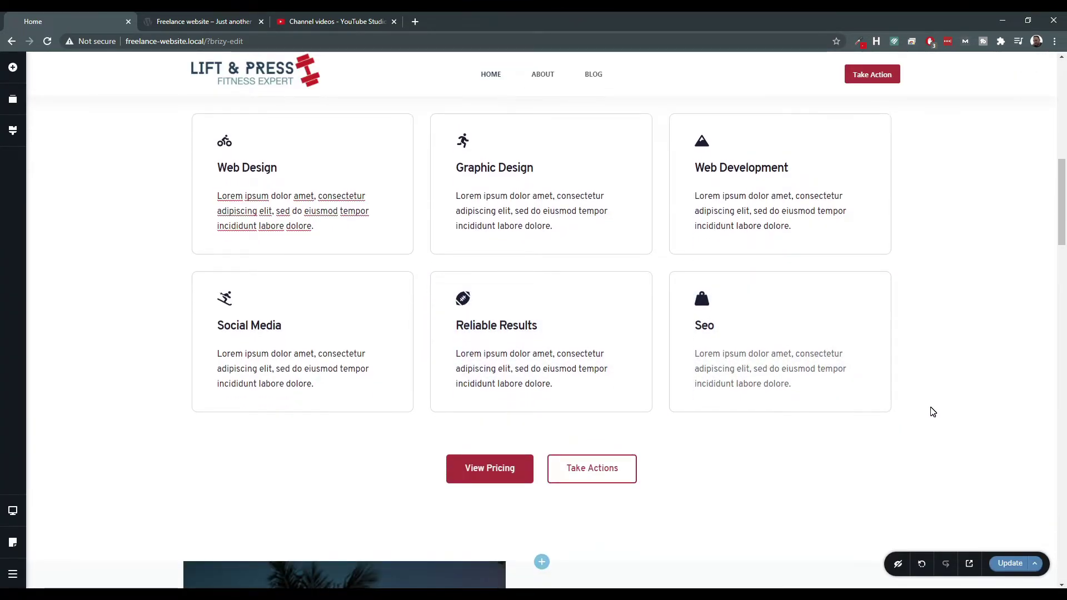
scroll(884, 420, "up", 10)
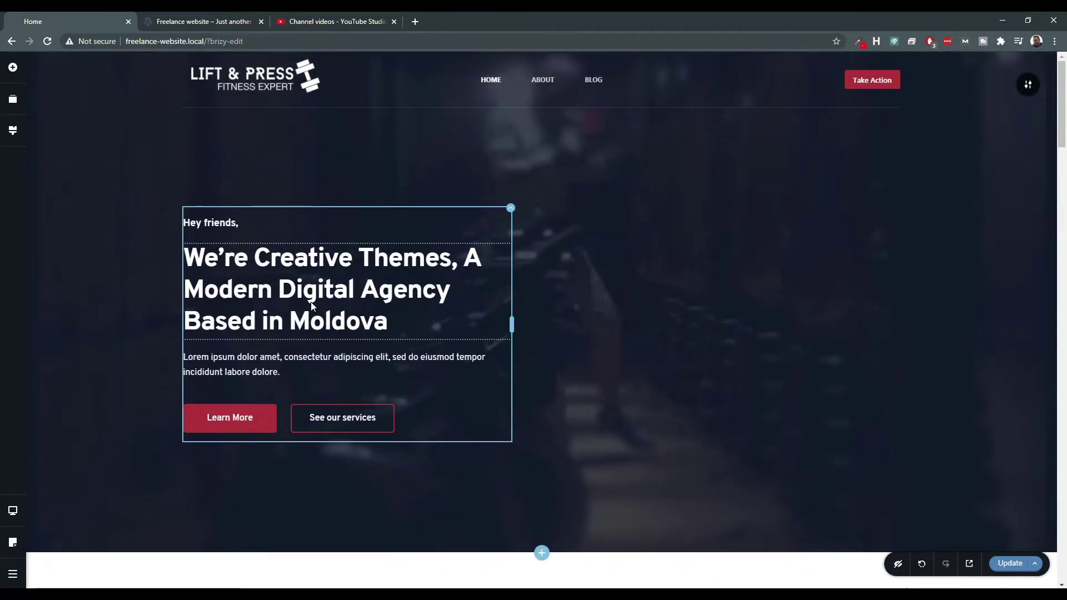
scroll(367, 315, "down", 5)
scroll(368, 332, "up", 4)
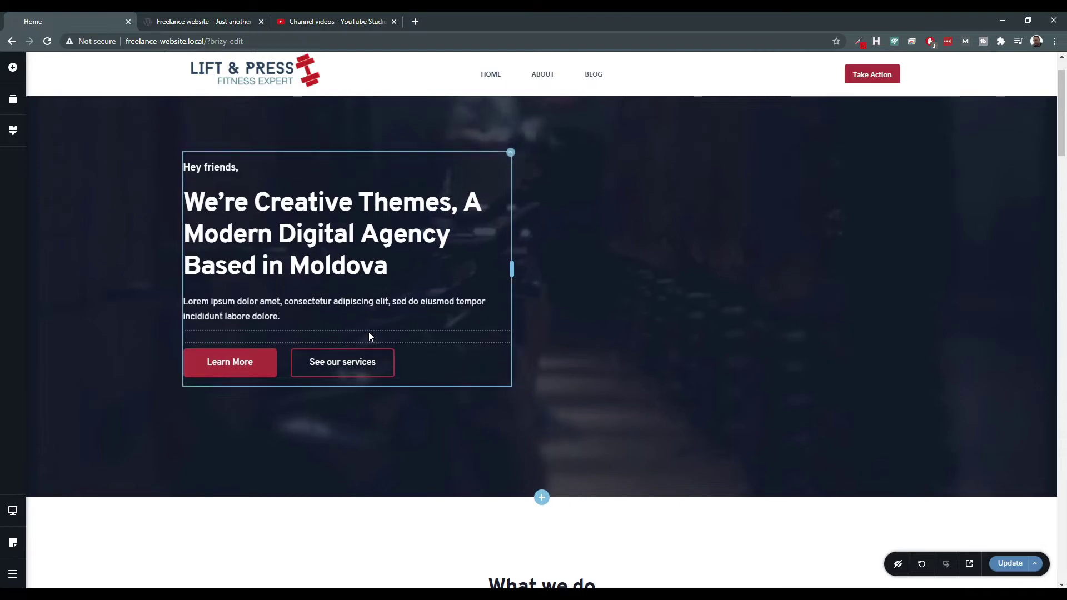
triple_click(323, 282)
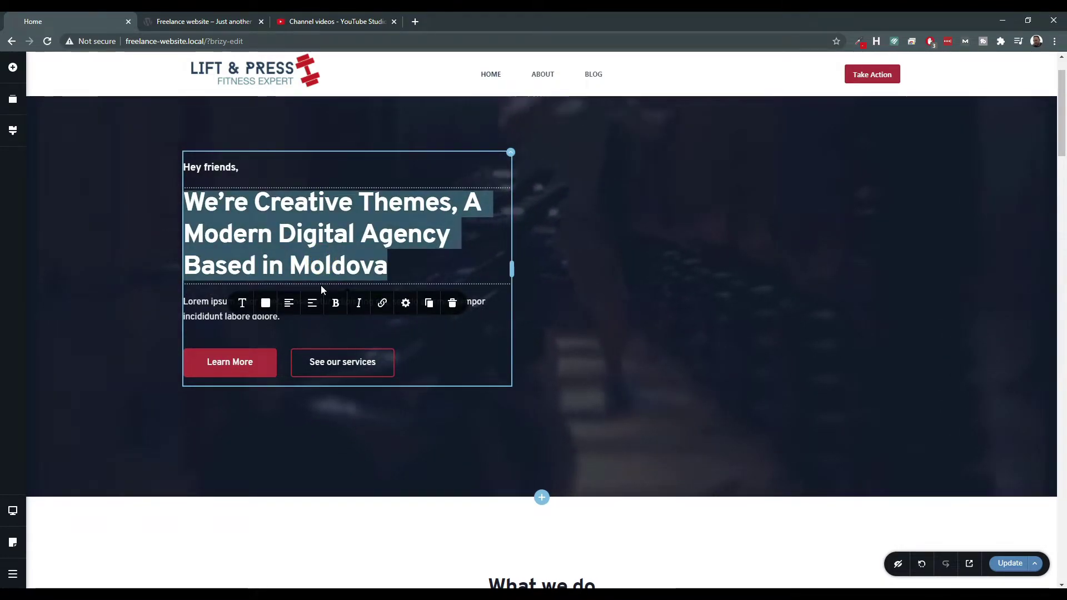
type("We're ")
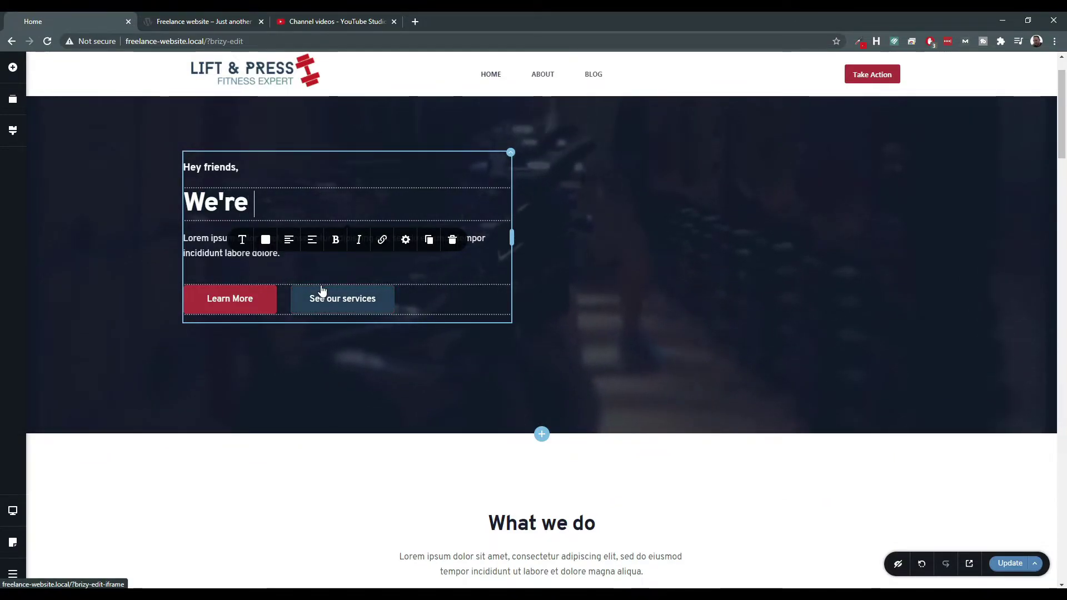
type("a fitnes")
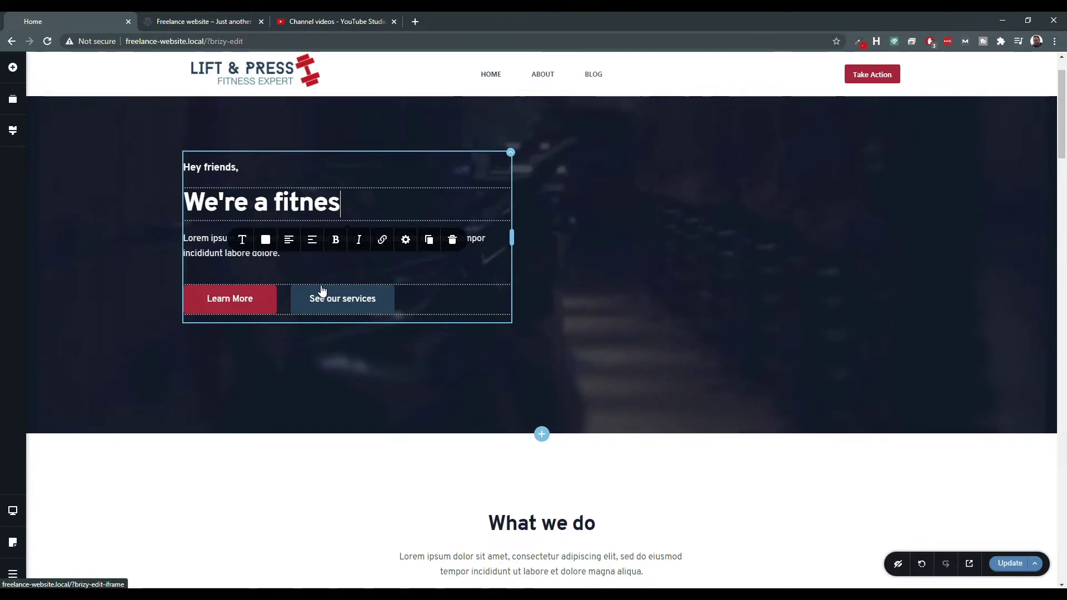
type("s coach for ")
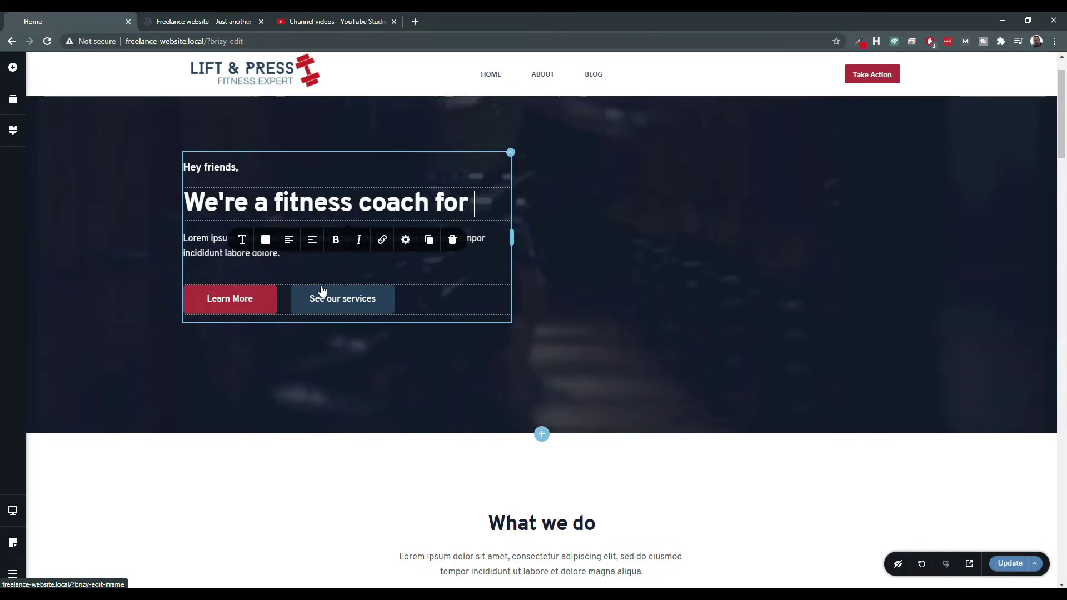
type("all your fit")
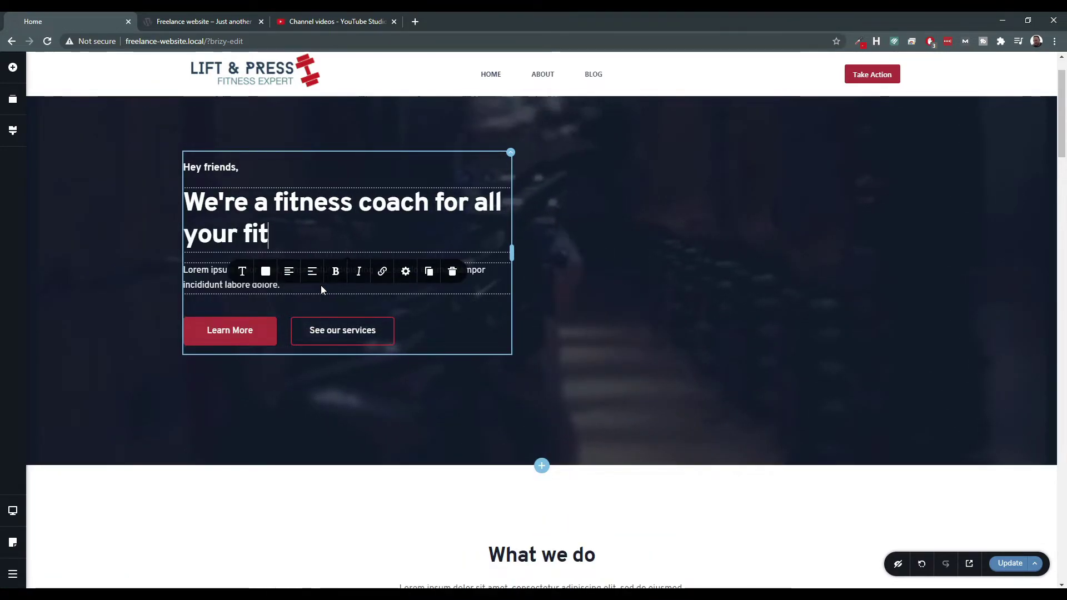
type("ness needs.")
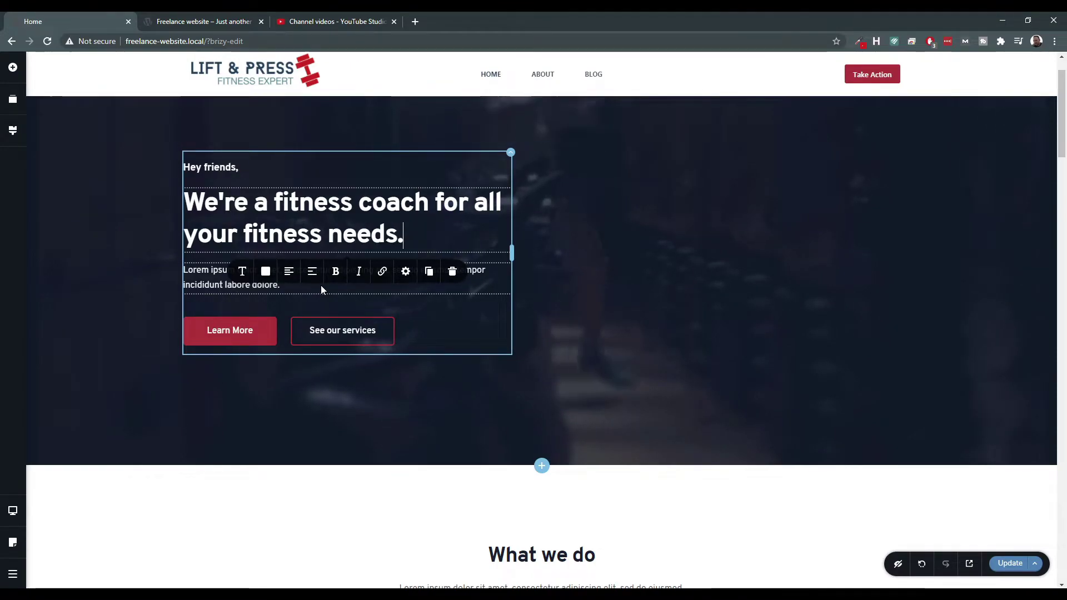
Replace the placeholder paragraph under the hero heading with "Contact us today and learn about how we can change your life.".
left_click(210, 282)
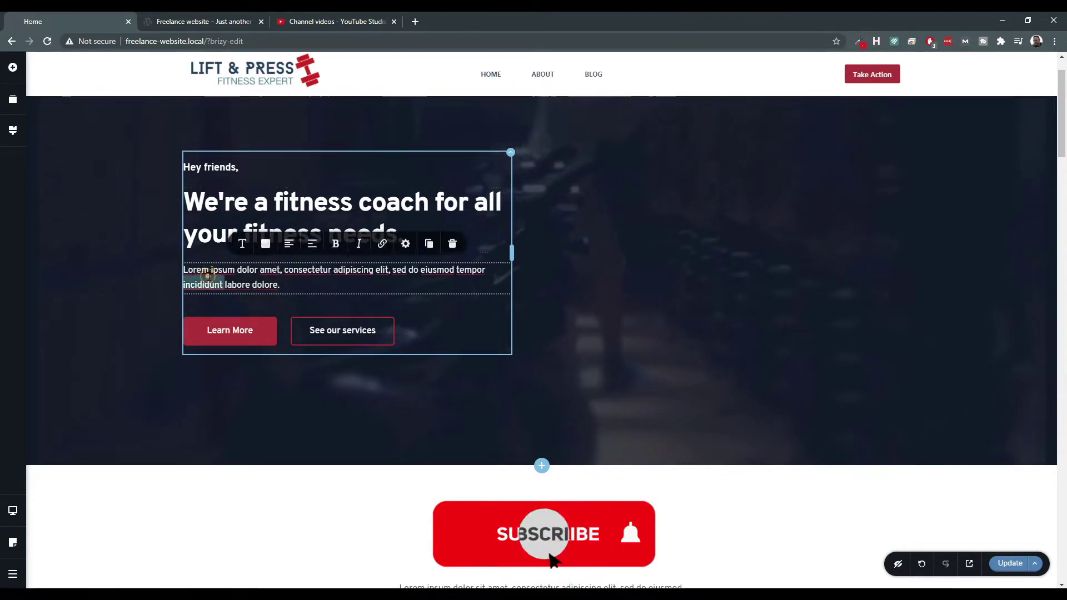
triple_click(210, 284)
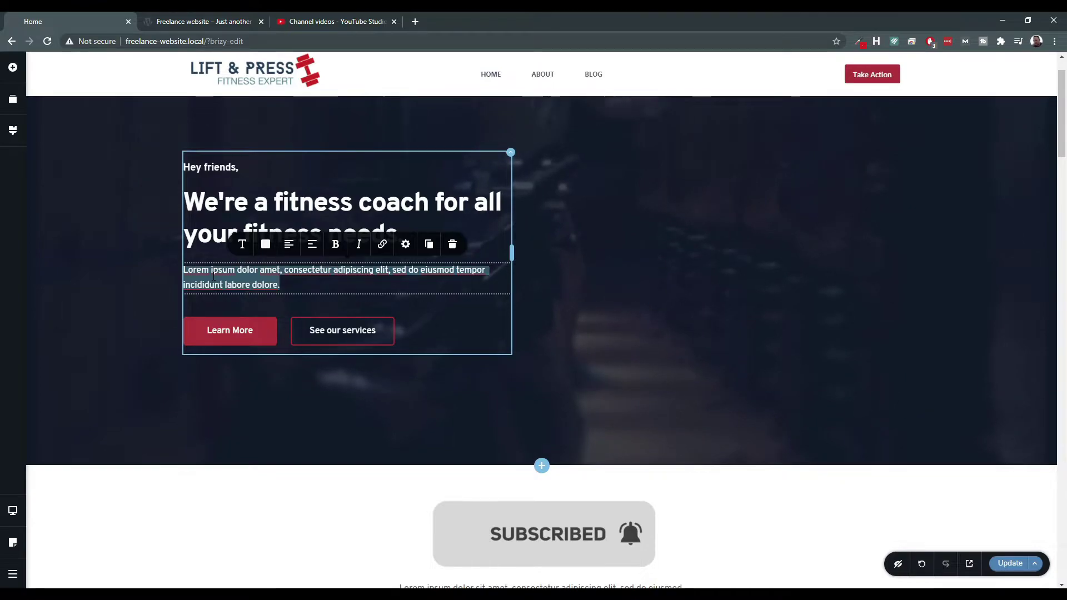
type("Conta")
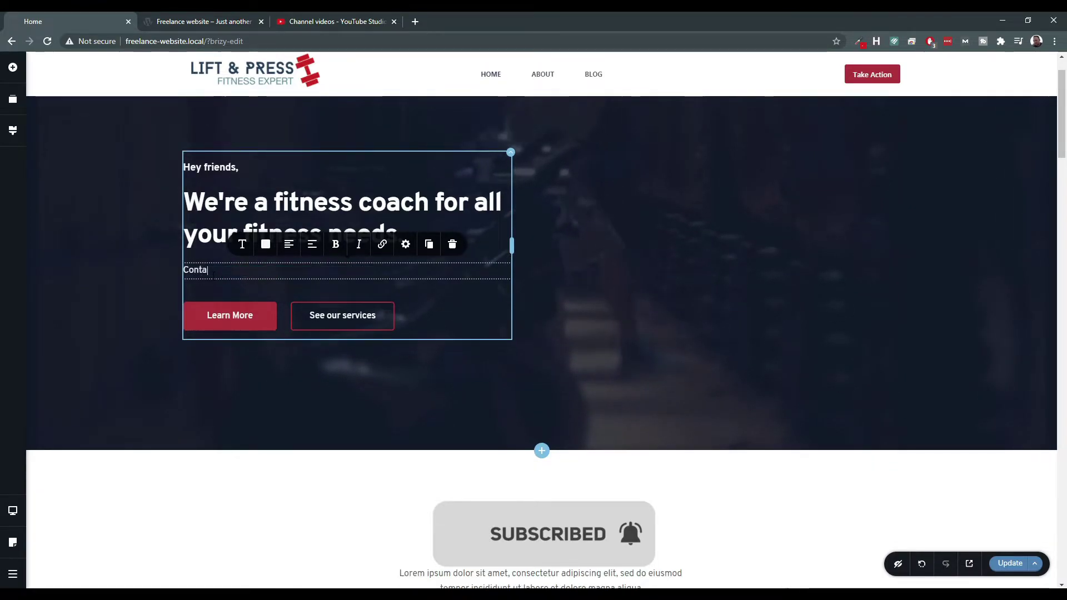
type("ct us today a")
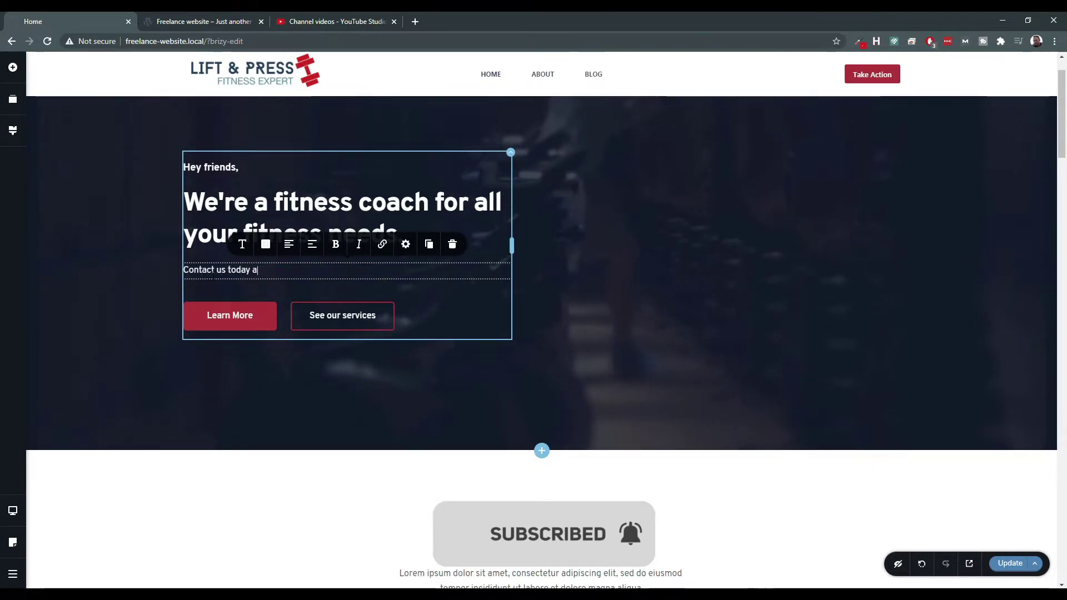
type("nd learn abo")
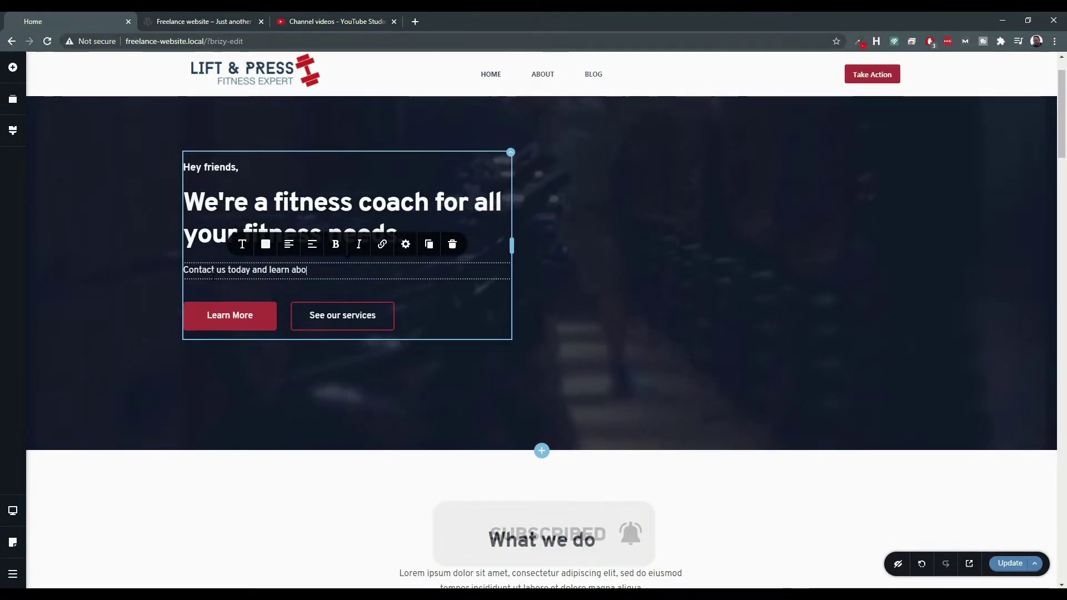
type("ut how we can change your life.")
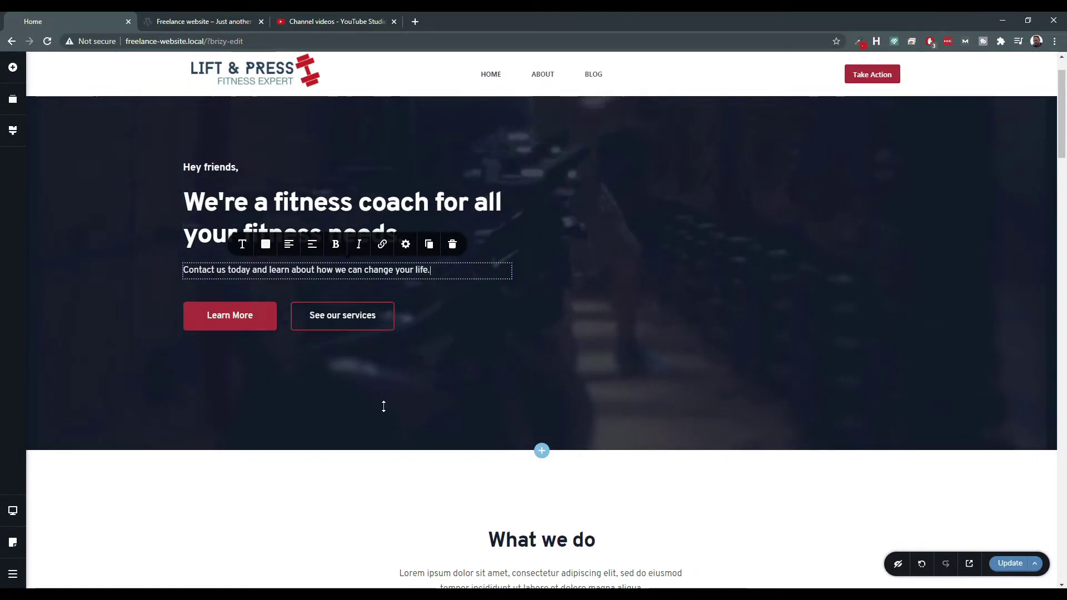
Link the Learn More button to the What we do block and name that block Services.
left_click(234, 313)
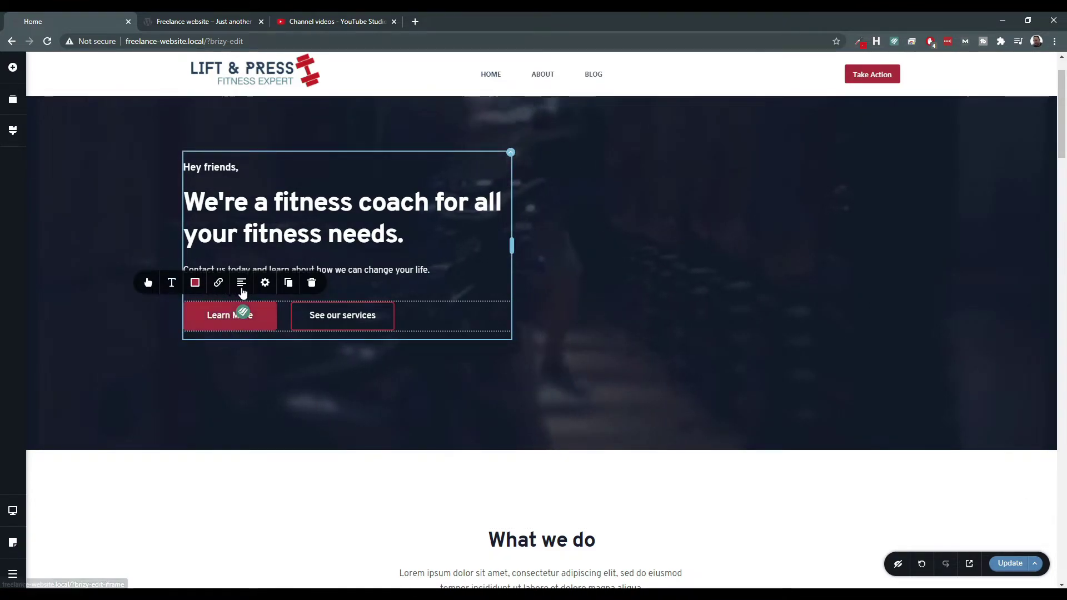
left_click(218, 283)
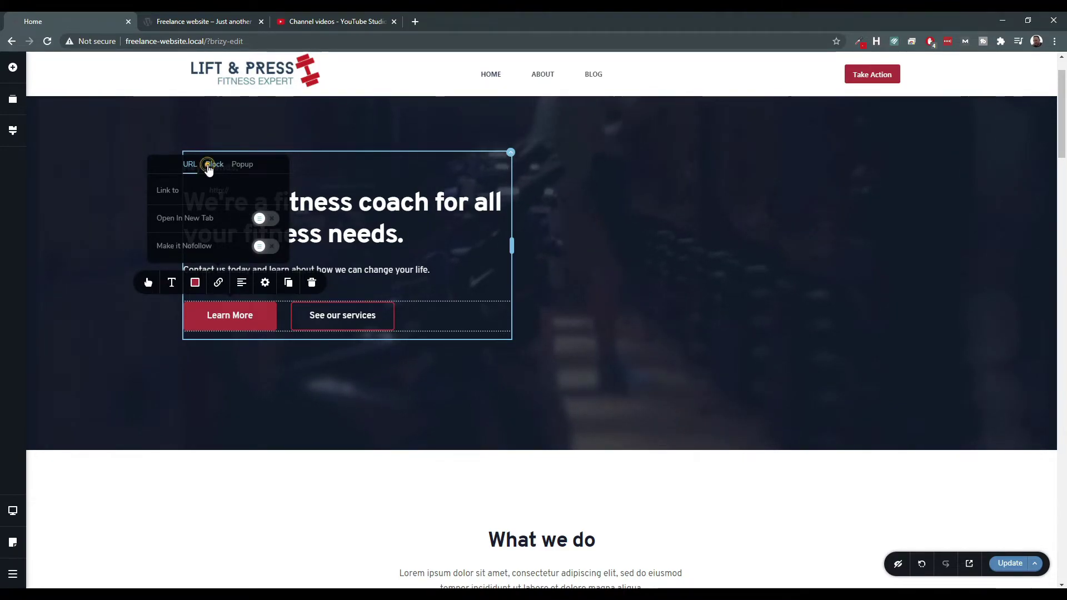
left_click(209, 165)
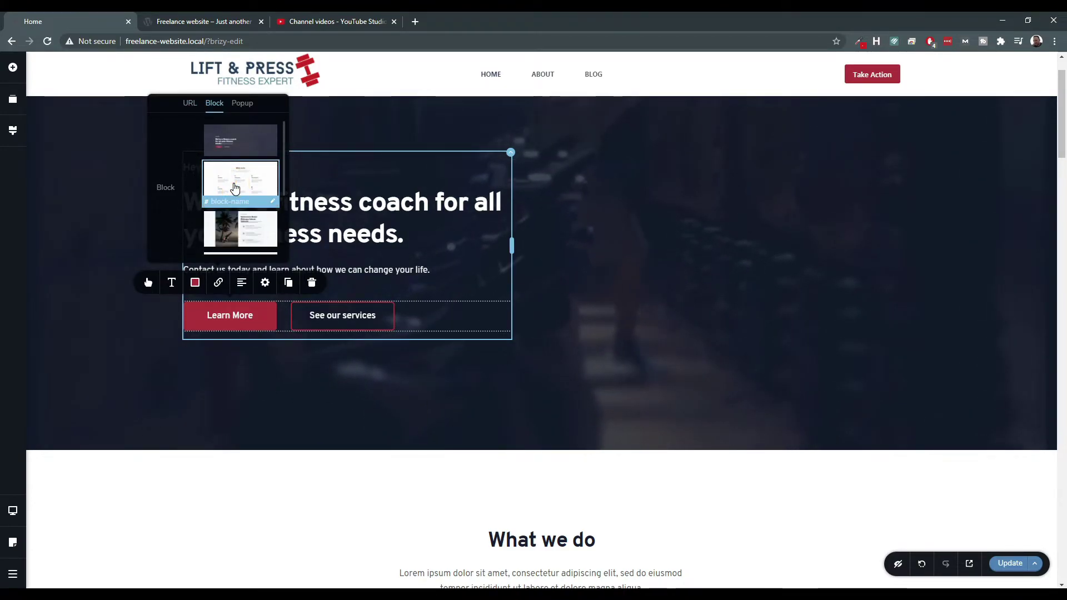
left_click(240, 199)
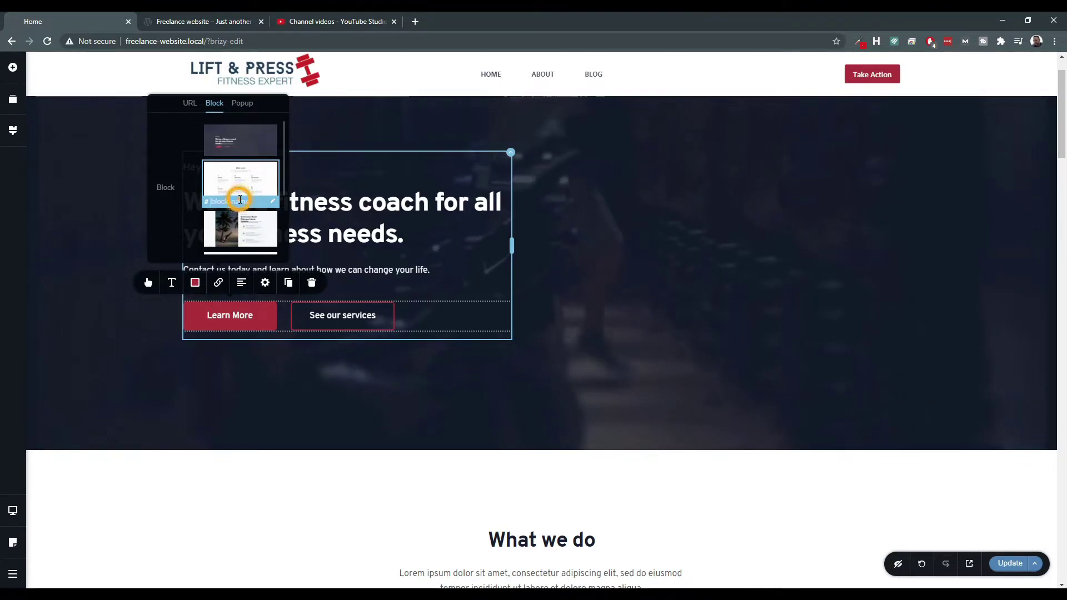
type("List")
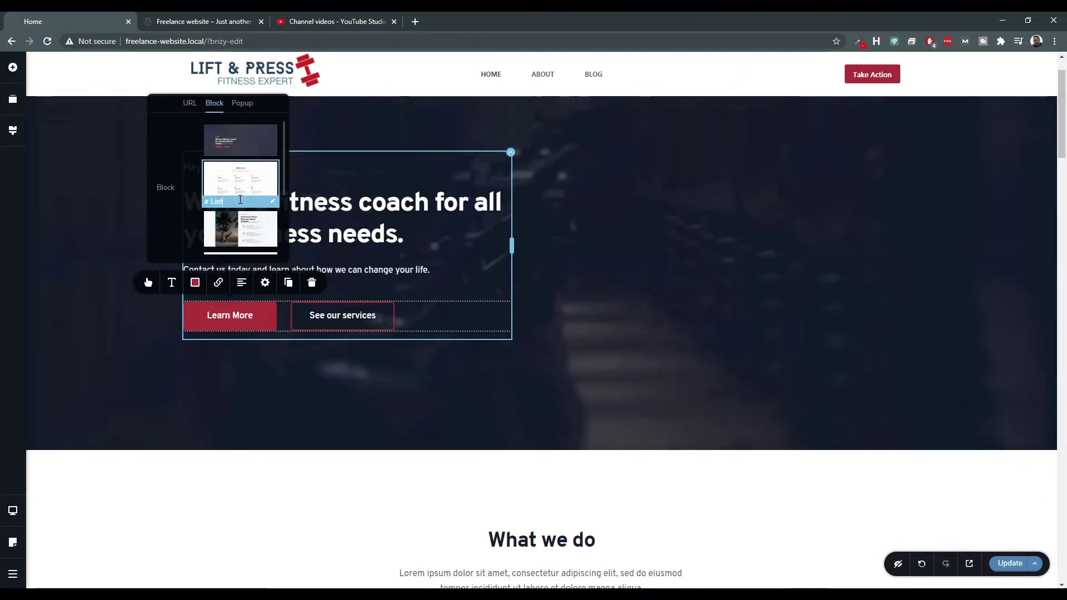
key("BackSpace")
key("BackSpace")
key("BackSpace")
key("BackSpace")
key("BackSpace")
key("BackSpace")
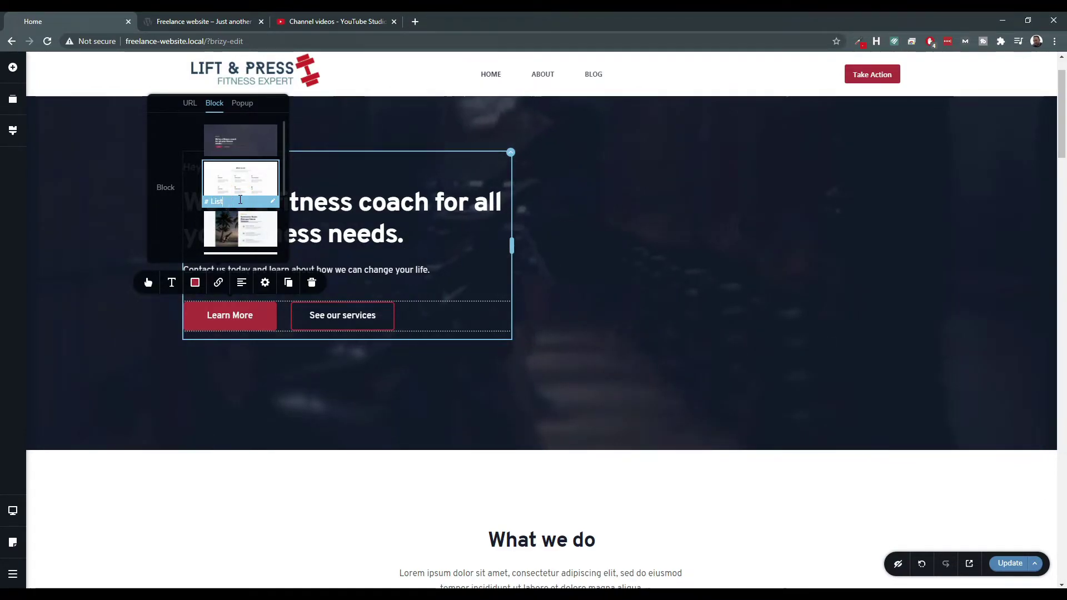
key("BackSpace")
type("Service")
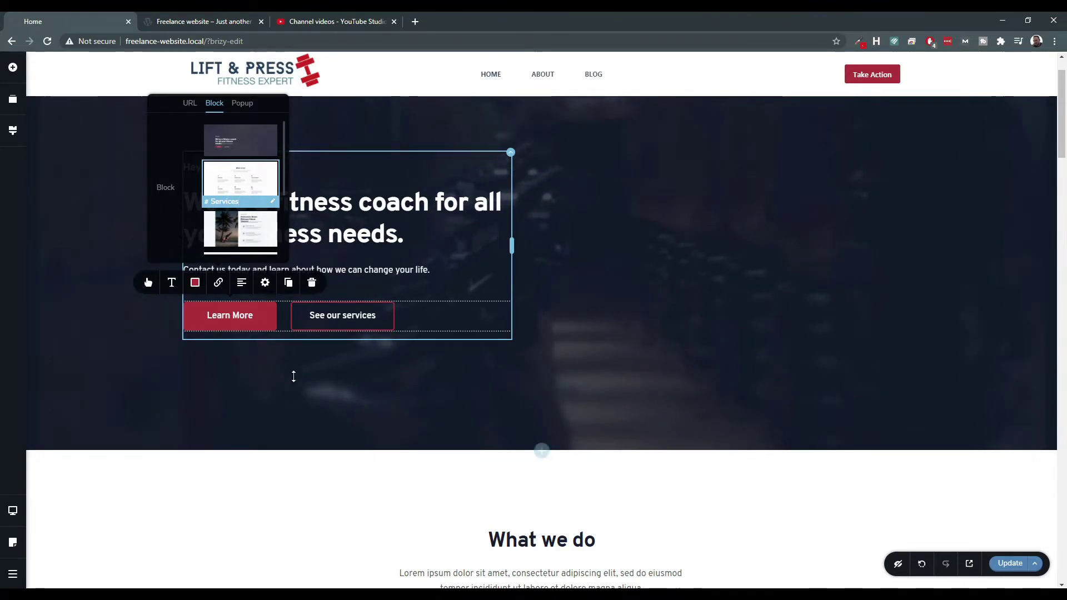
left_click(305, 517)
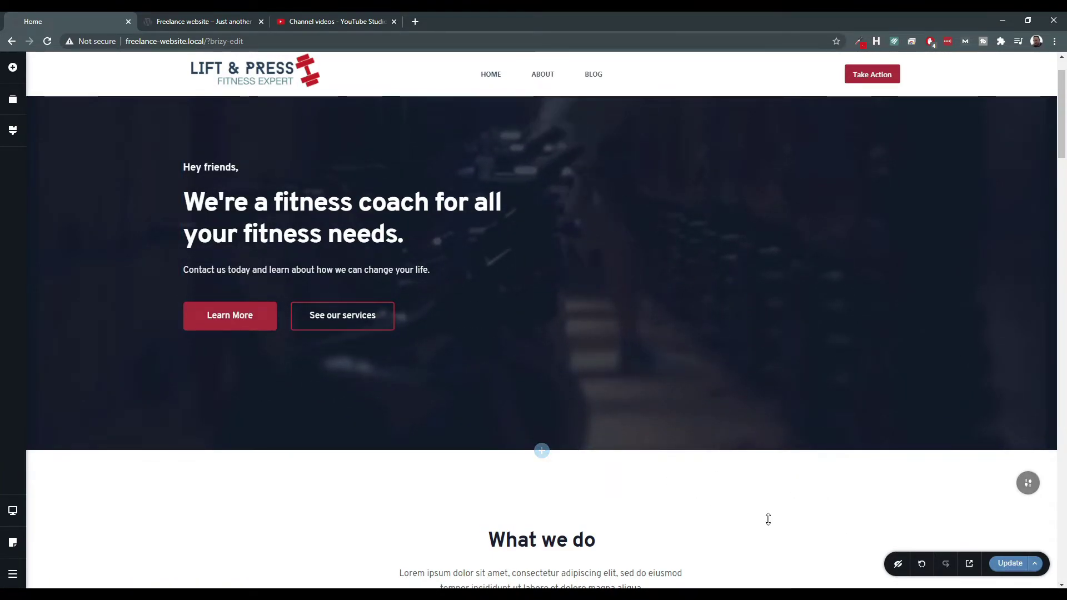
Link the See our services button to the Services block.
left_click(227, 315)
left_click(431, 461)
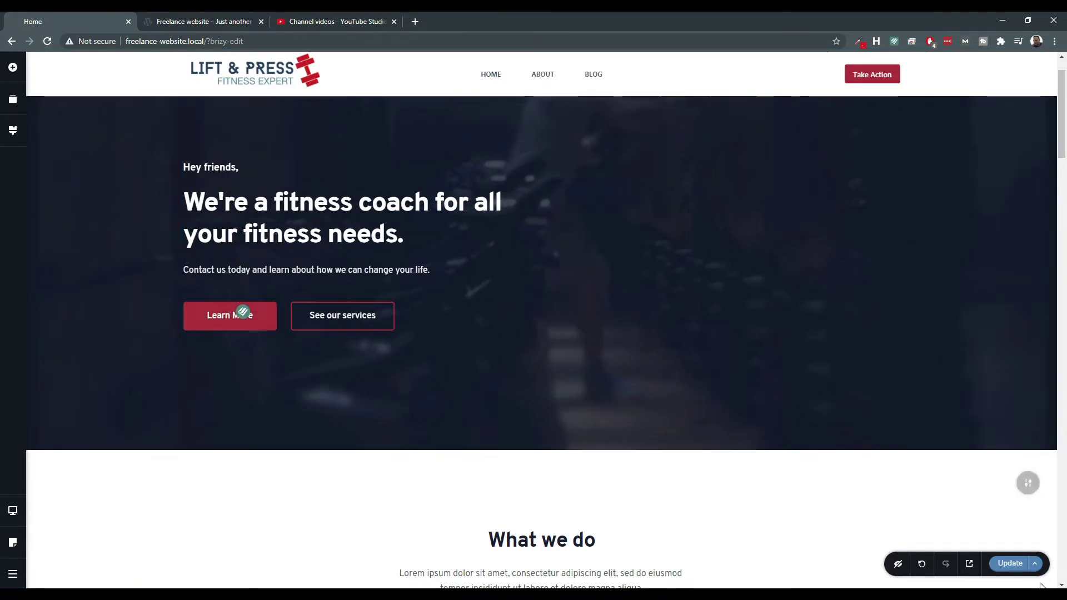
left_click(330, 314)
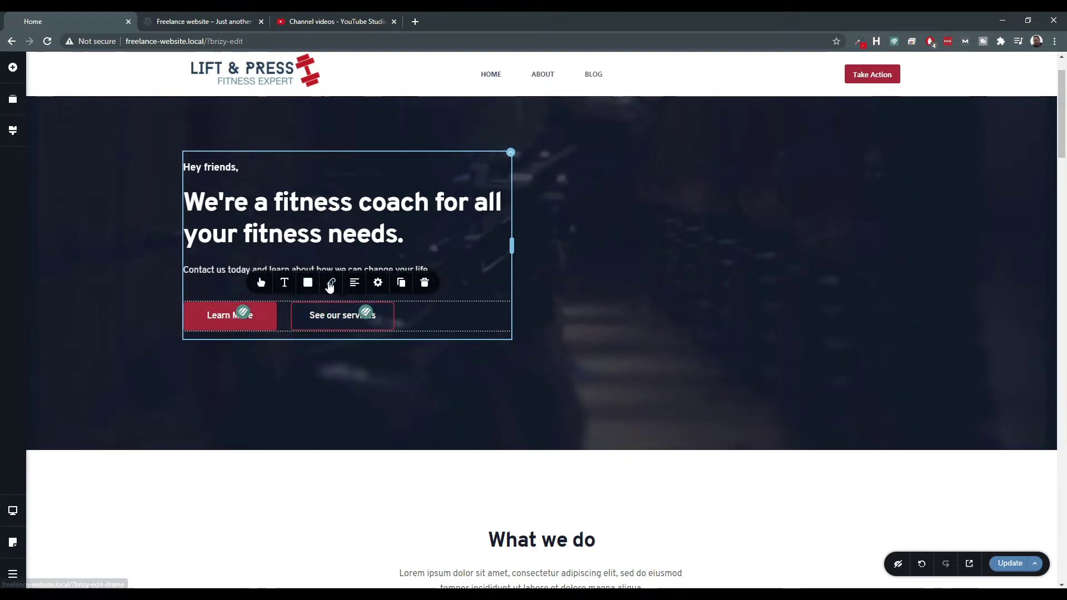
left_click(331, 282)
left_click(325, 168)
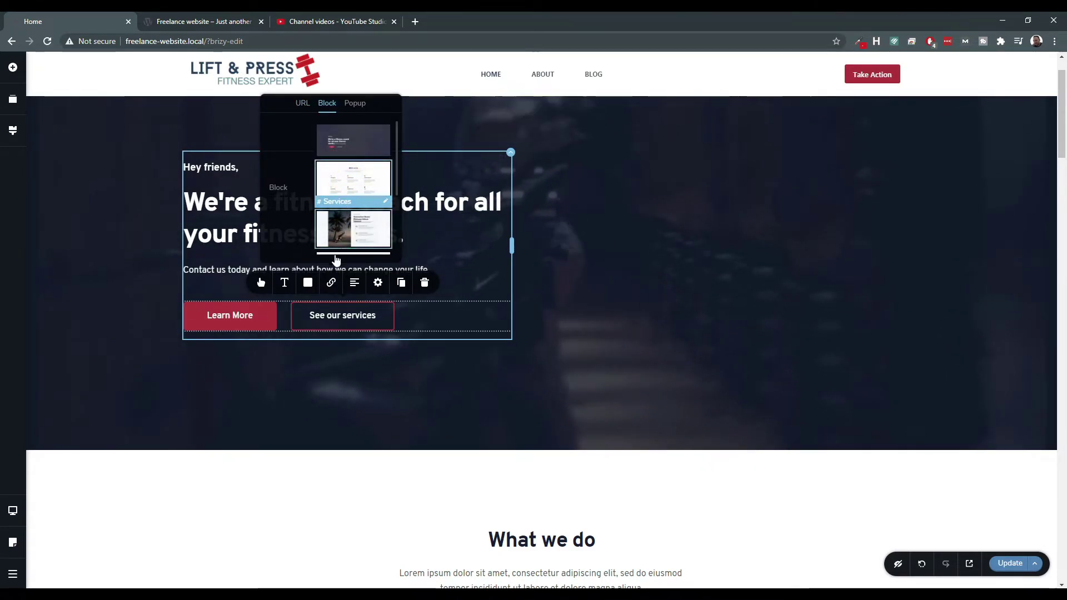
Relink the Learn More button to the block with the yoga photo and name that block Process.
left_click(222, 315)
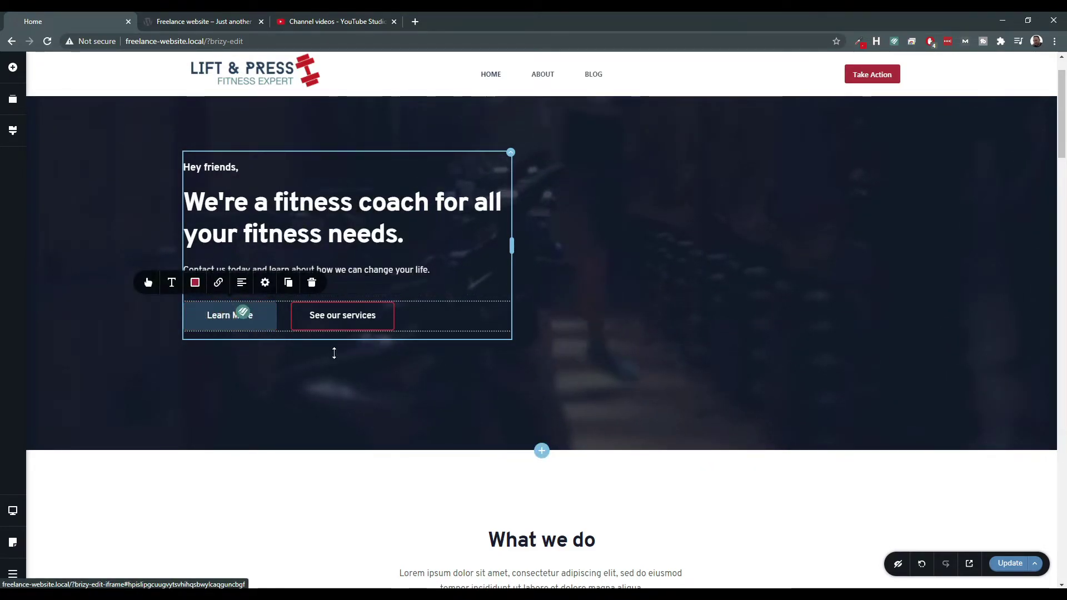
scroll(430, 378, "down", 15)
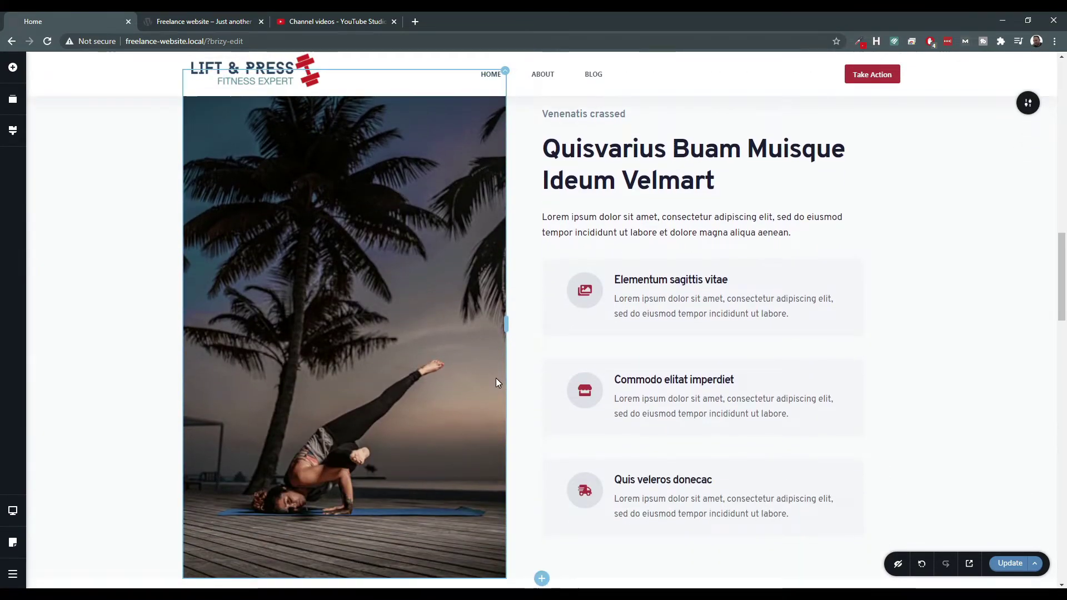
scroll(496, 378, "up", 15)
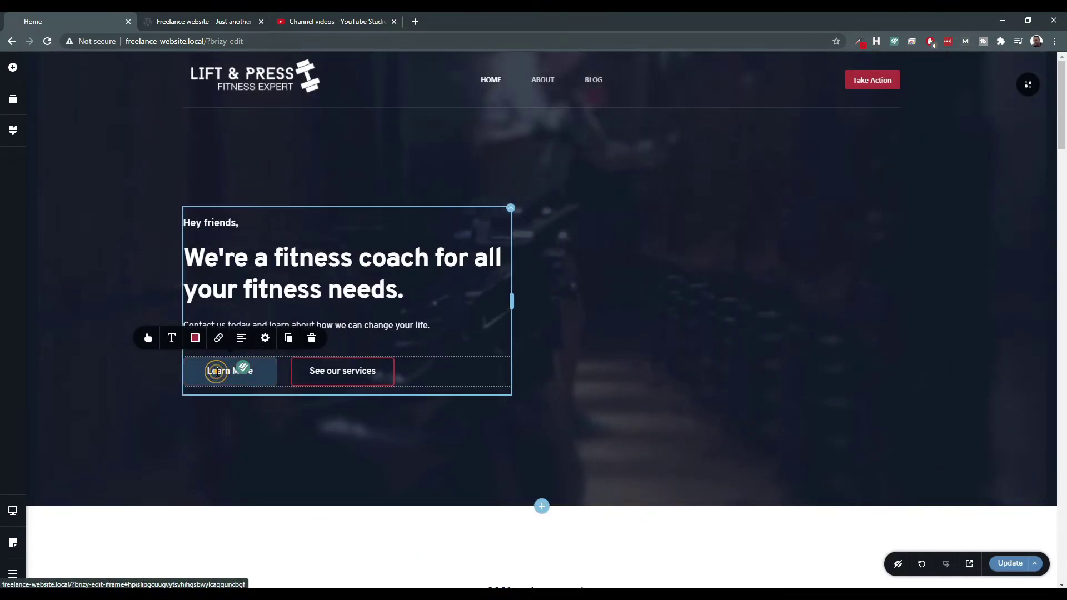
left_click(219, 339)
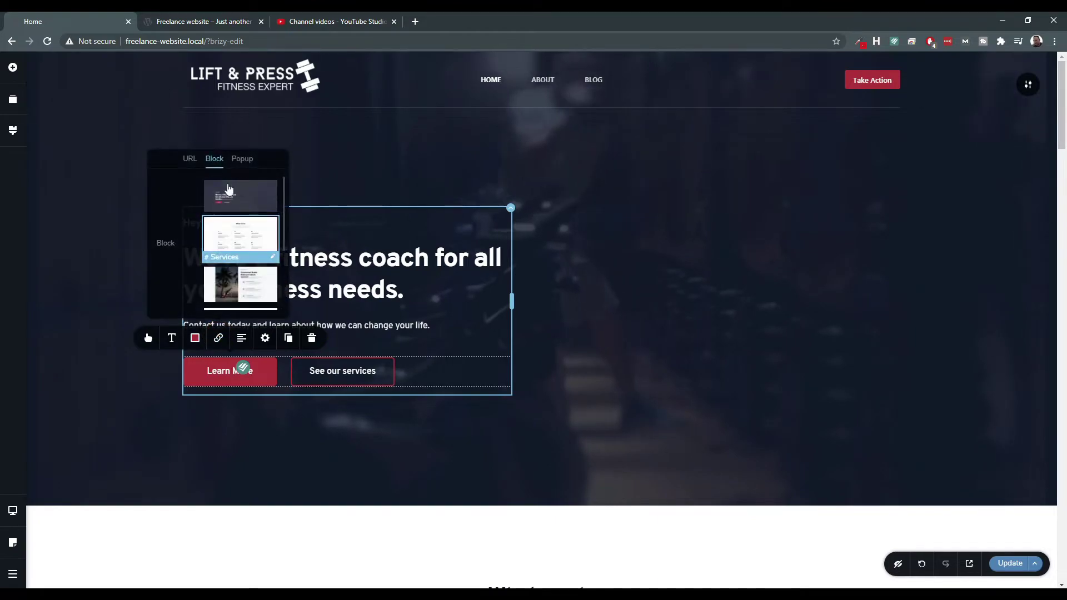
left_click(242, 289)
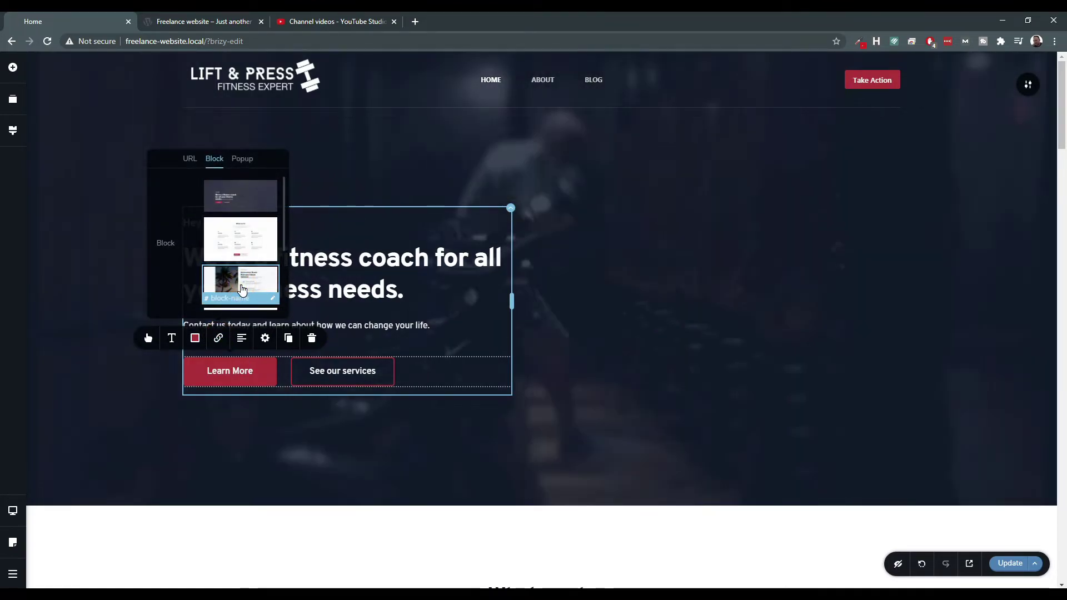
left_click(239, 301)
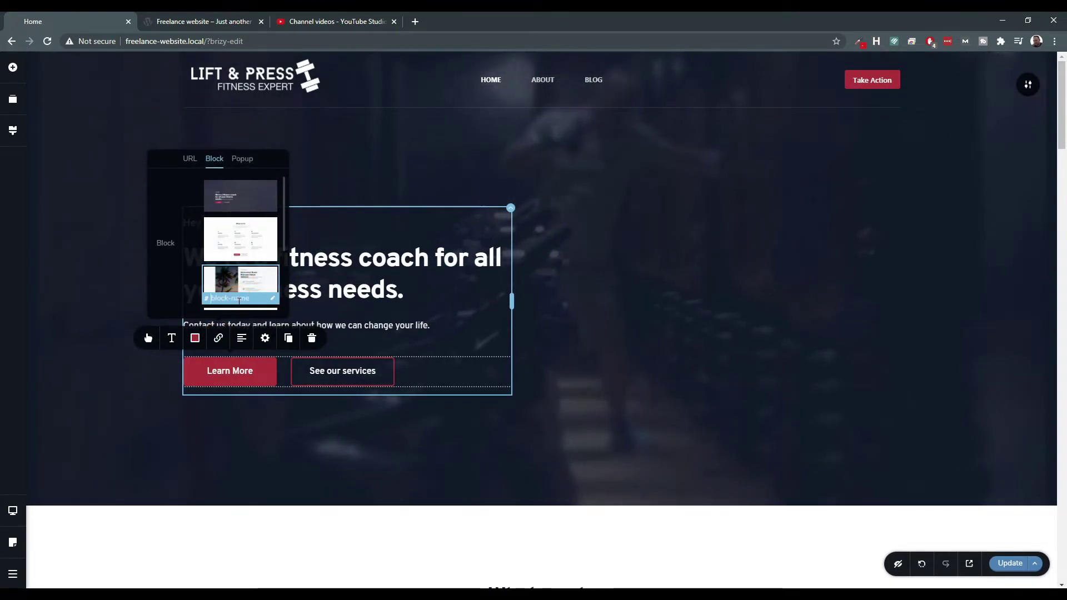
type("Process")
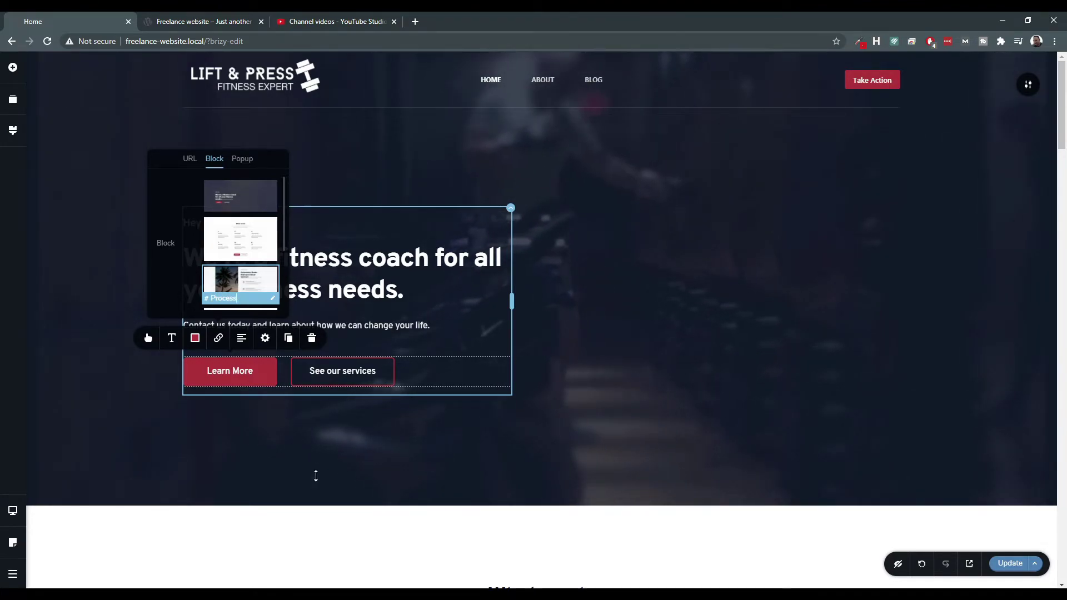
Check both hero buttons' link targets and update the page.
left_click(341, 371)
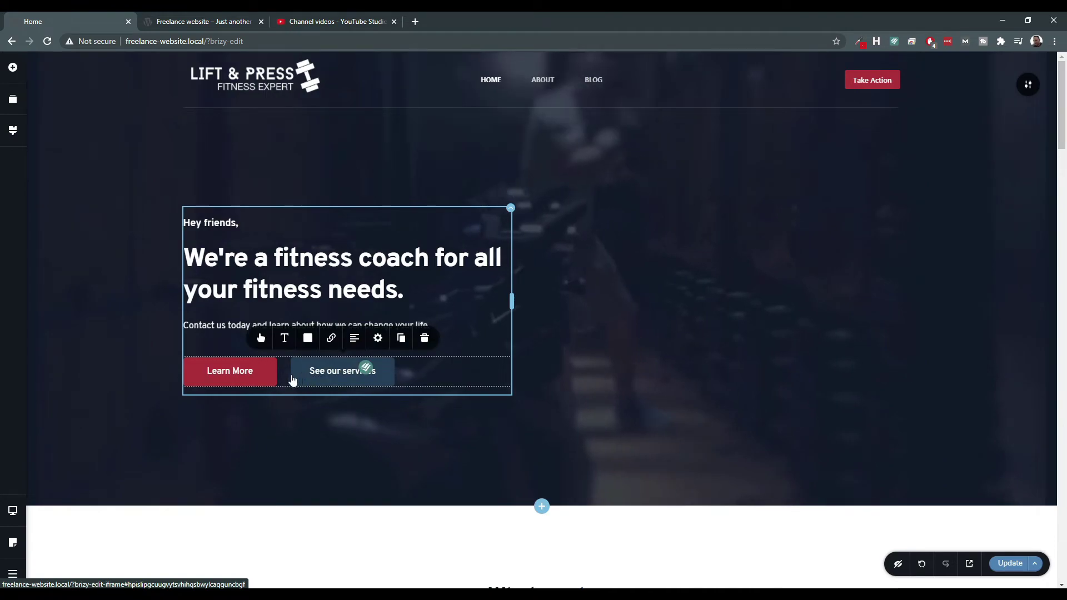
left_click(230, 372)
left_click(1009, 564)
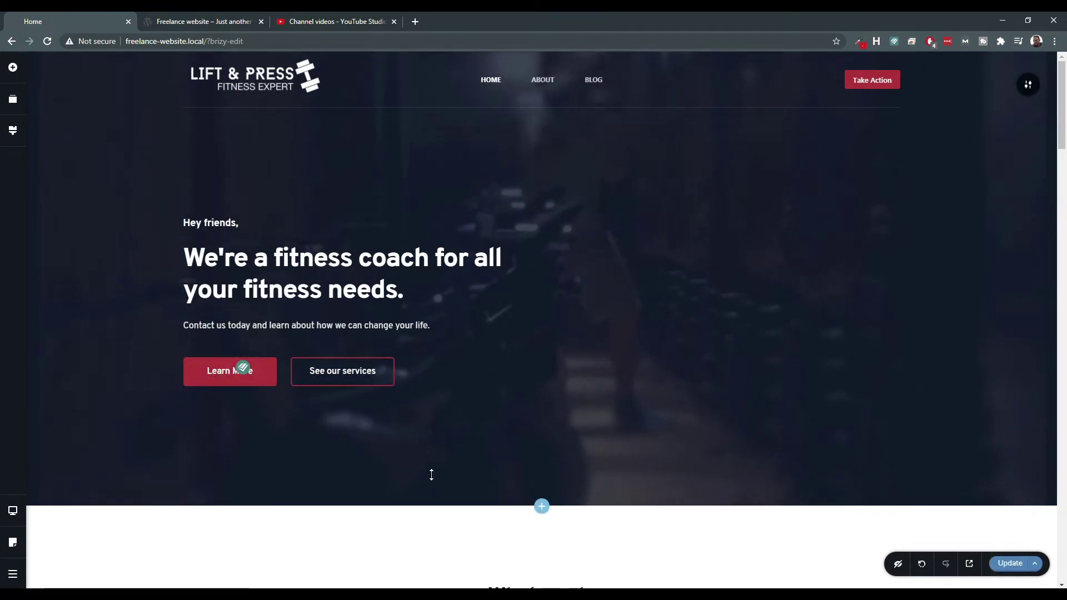
Replace the placeholder heading beside the yoga photo with "Our fitness process".
scroll(286, 433, "down", 10)
scroll(488, 381, "down", 8)
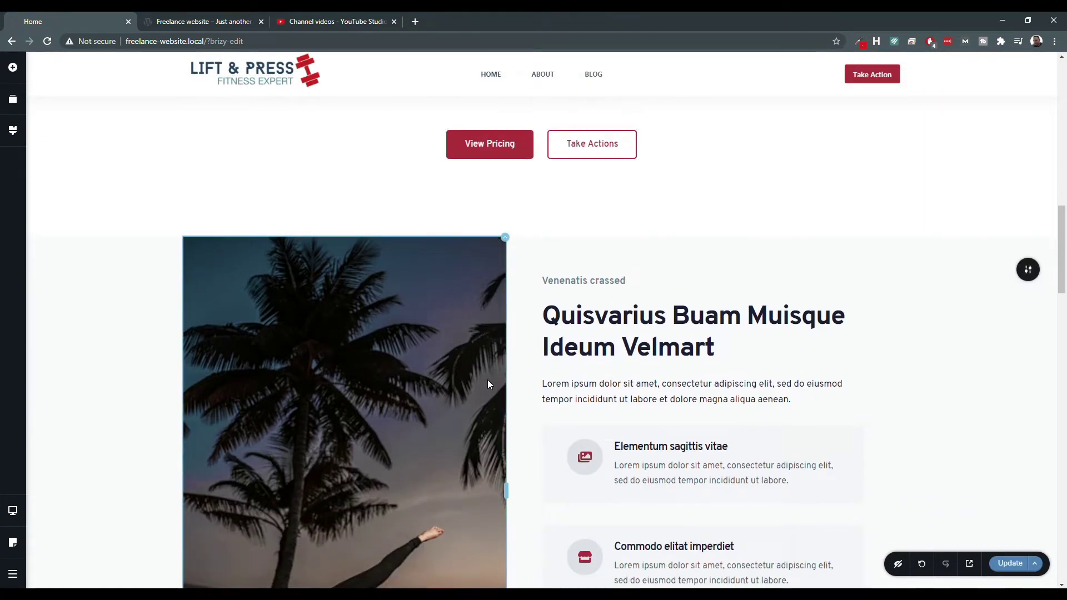
scroll(470, 412, "up", 3)
scroll(517, 415, "up", 1)
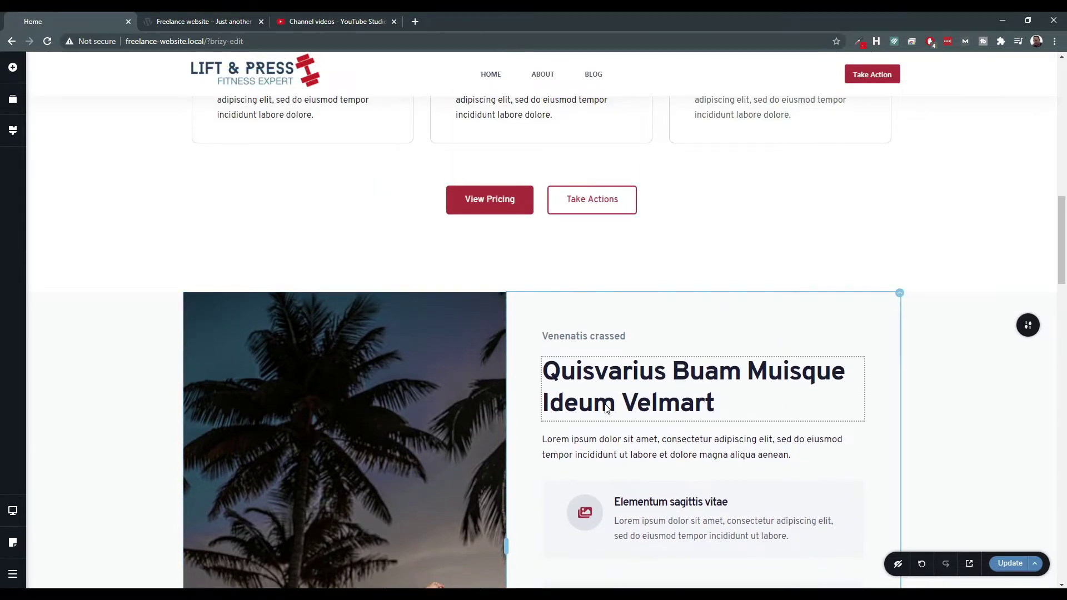
triple_click(606, 404)
type("Our")
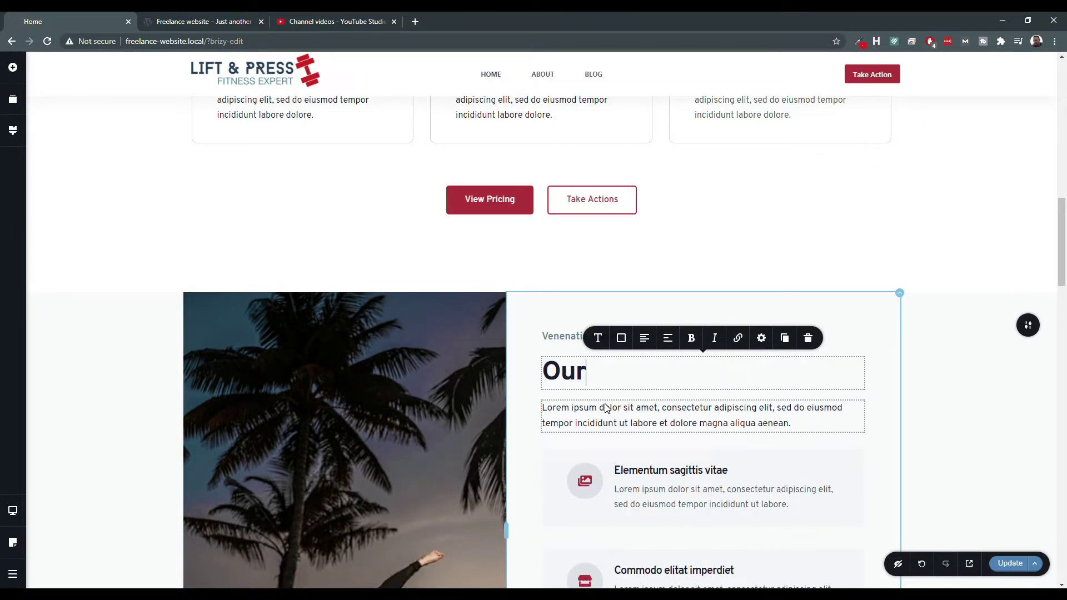
type(" fitness process")
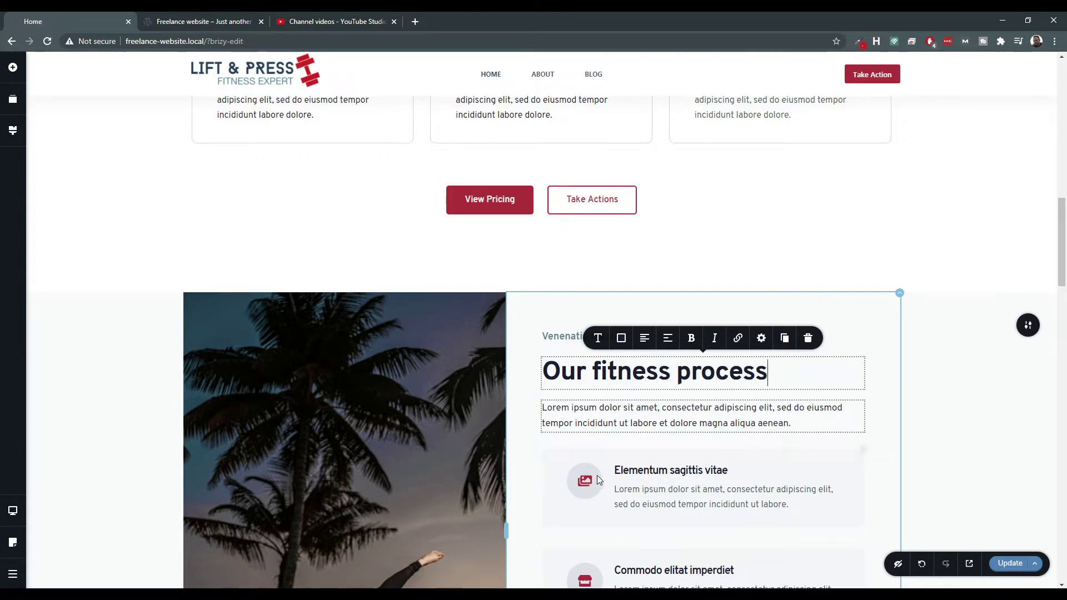
Open the icon library for the Elementum sagittis vitae item's icon, search for "number", and clear the search.
left_click(589, 492)
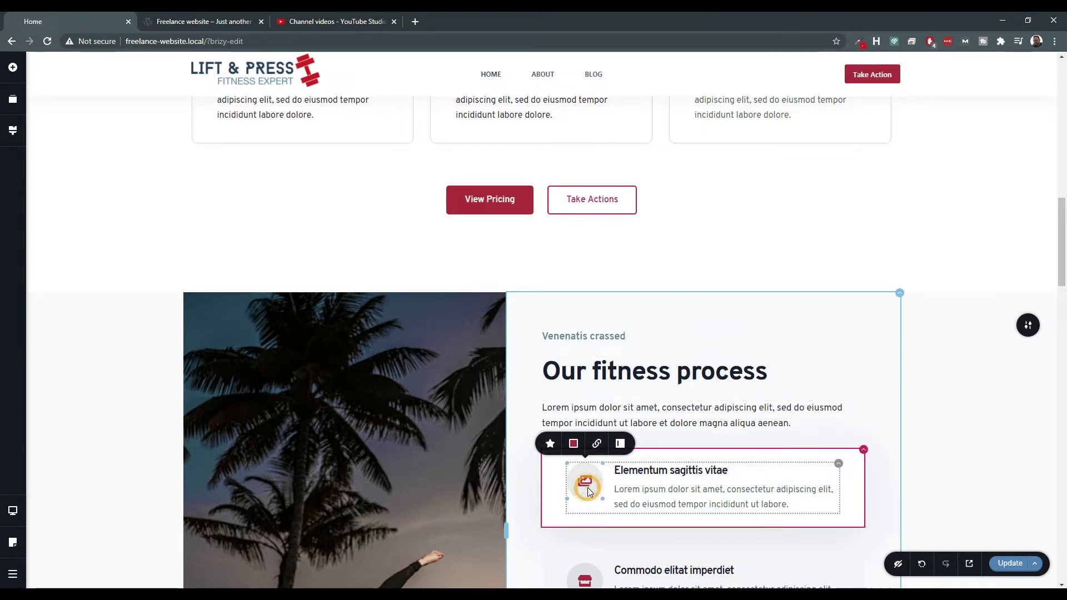
left_click(550, 444)
left_click(598, 334)
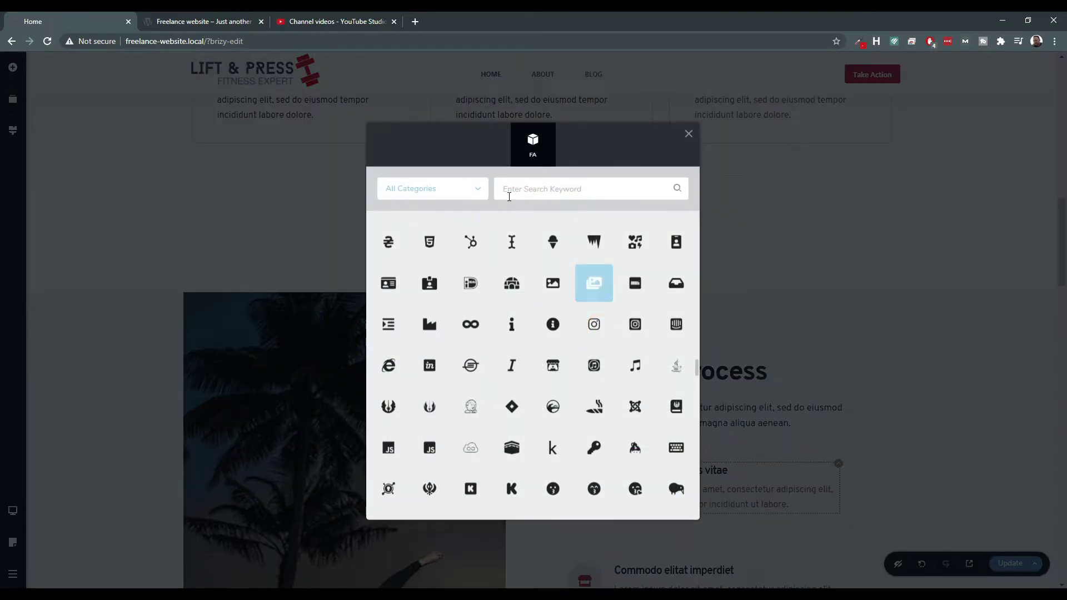
type("number")
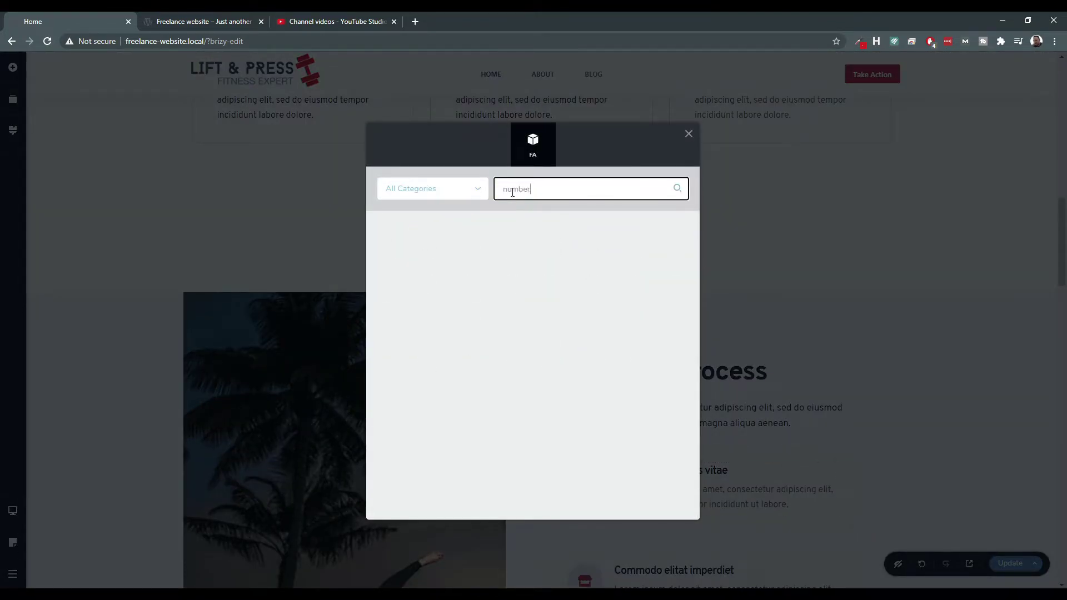
key("BackSpace")
key("BackSpace")
key("BackSpace")
key("BackSpace")
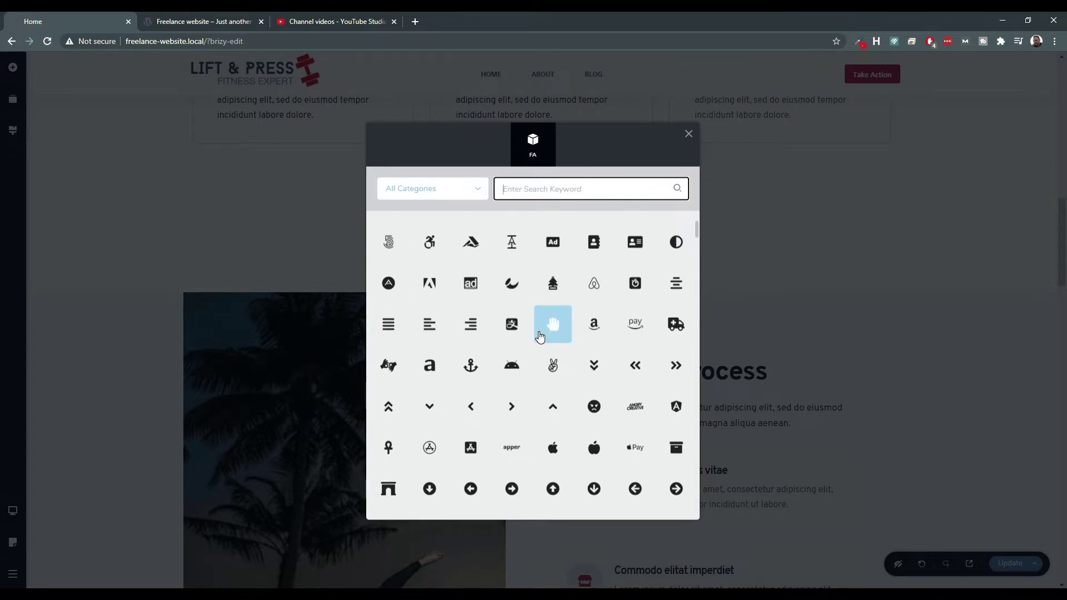
Search the icon library for "happy" and clear the search.
type("happy")
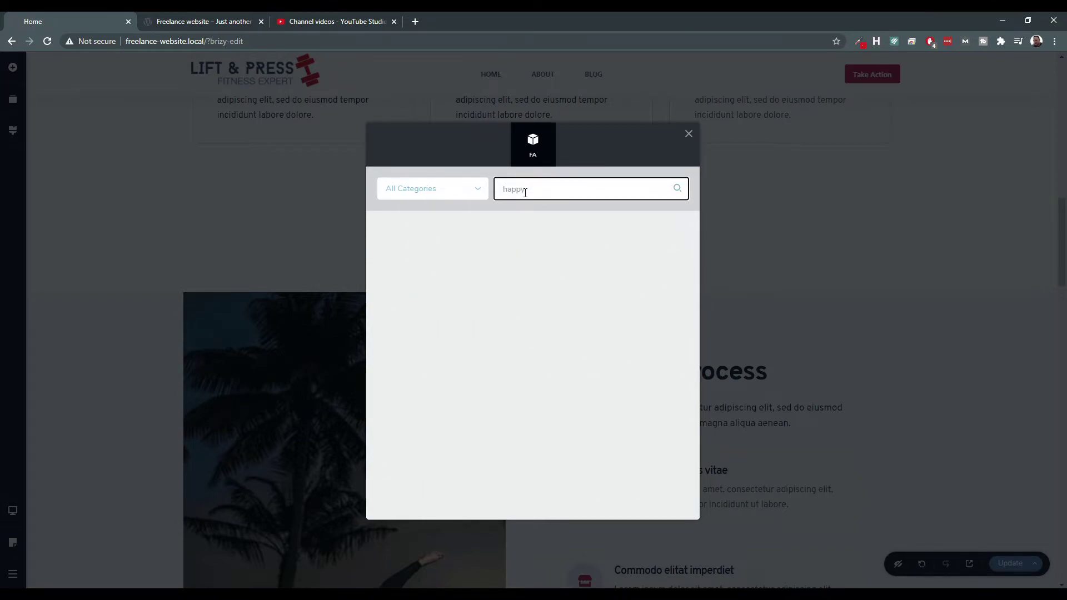
key("BackSpace")
key("BackSpace")
key("BackSpace")
key("BackSpace")
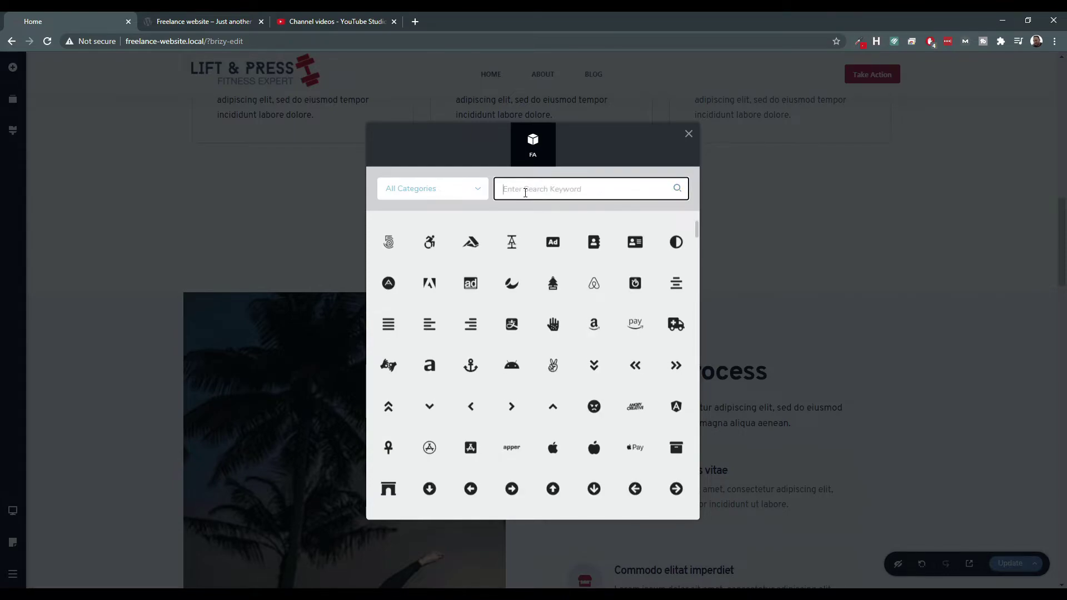
Browse the unfiltered icon library for a suitable process icon and close it without picking one.
scroll(602, 332, "down", 5)
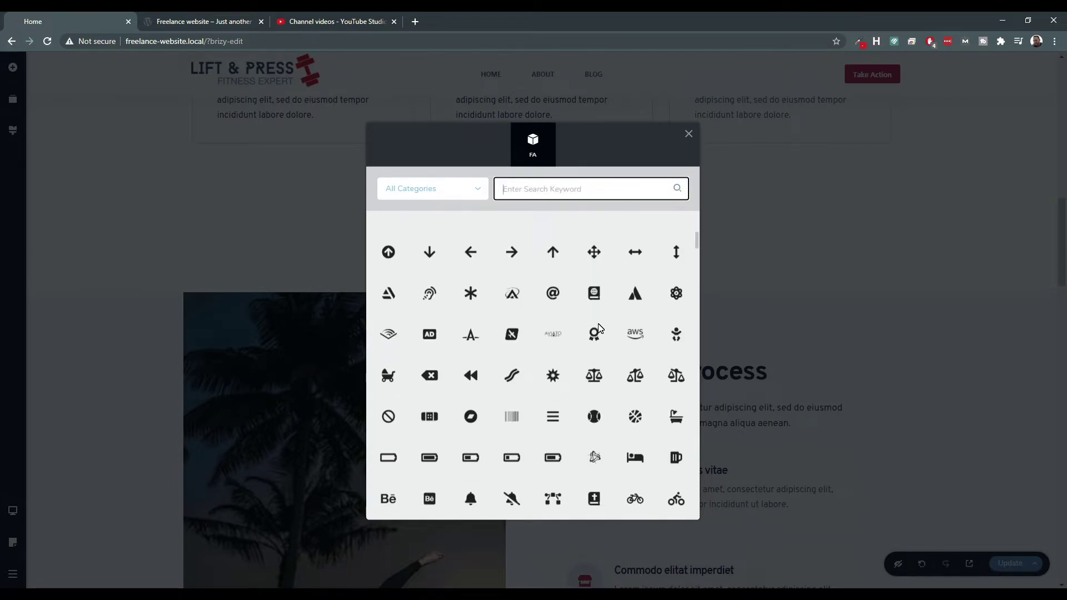
scroll(599, 328, "down", 10)
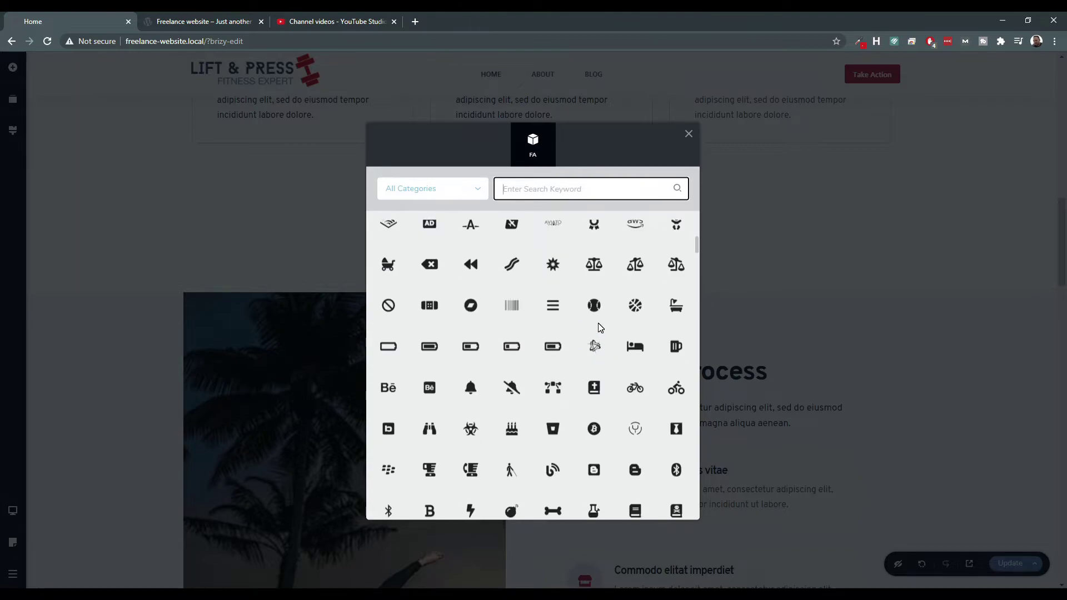
scroll(596, 332, "down", 5)
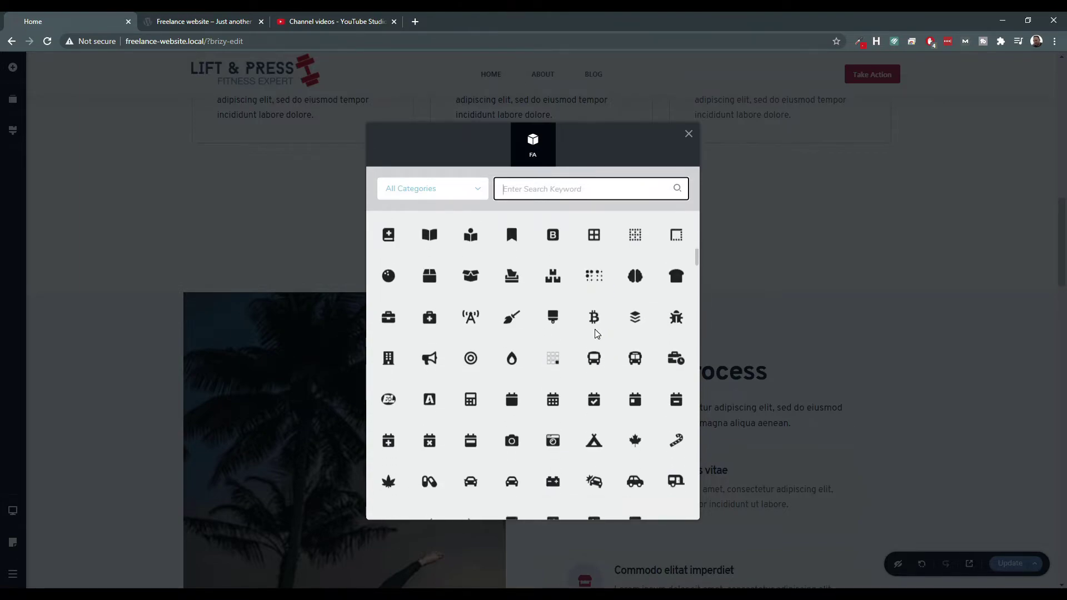
scroll(595, 331, "down", 10)
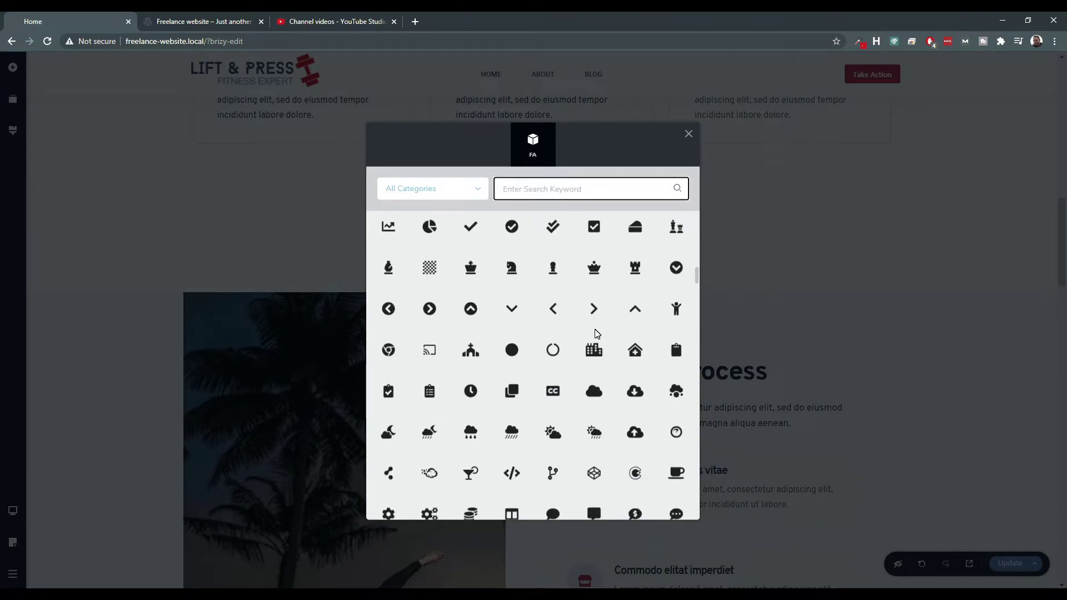
scroll(595, 334, "down", 15)
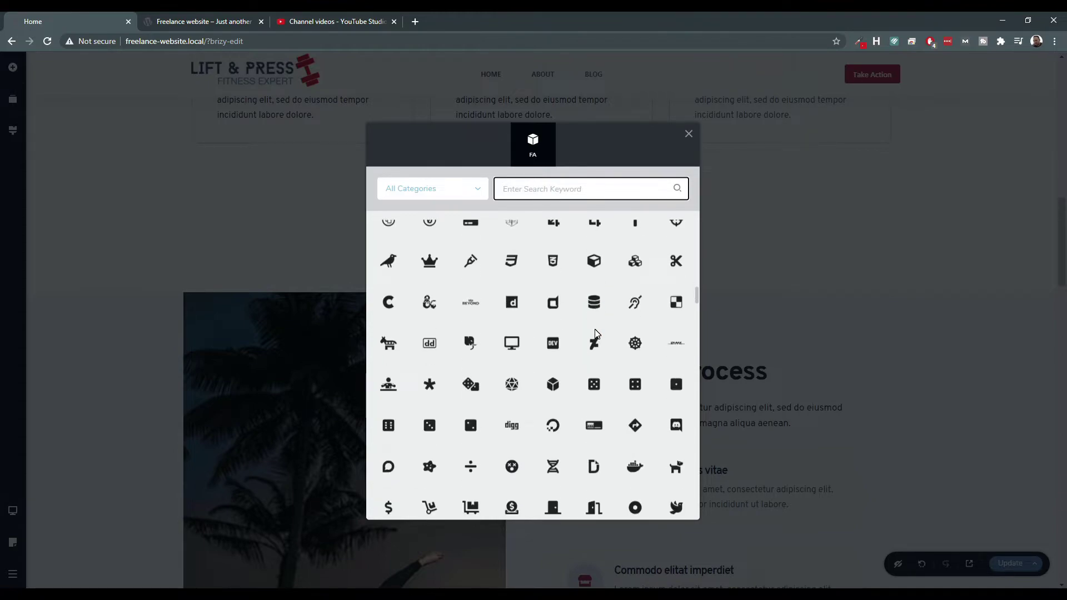
left_click(839, 341)
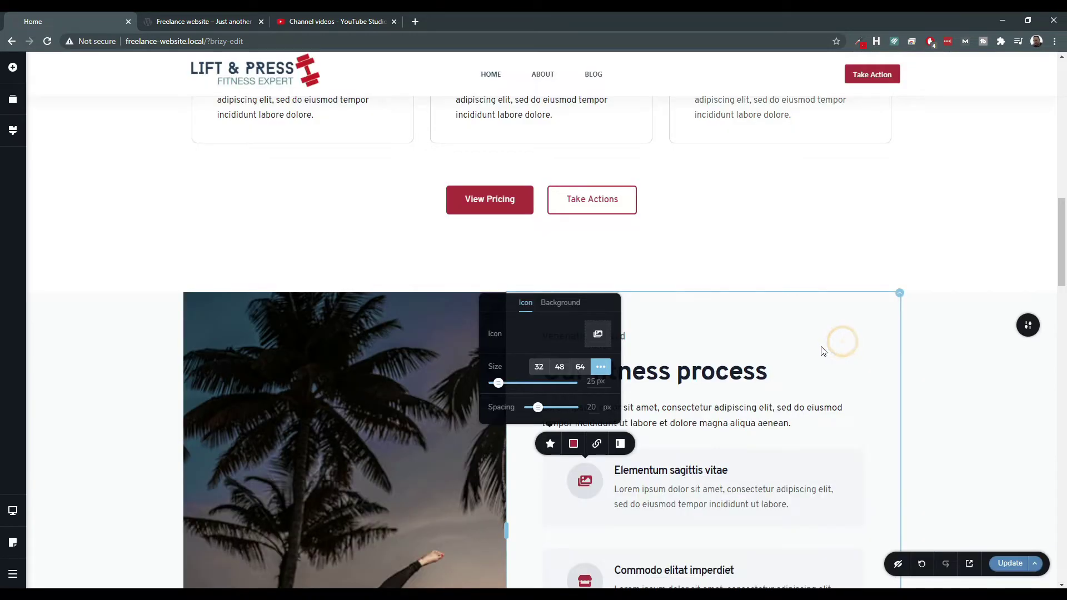
left_click(790, 345)
Reopen the icon library for the Elementum sagittis vitae item's icon and search for single digits such as "2" and "5".
scroll(593, 401, "down", 2)
left_click(594, 375)
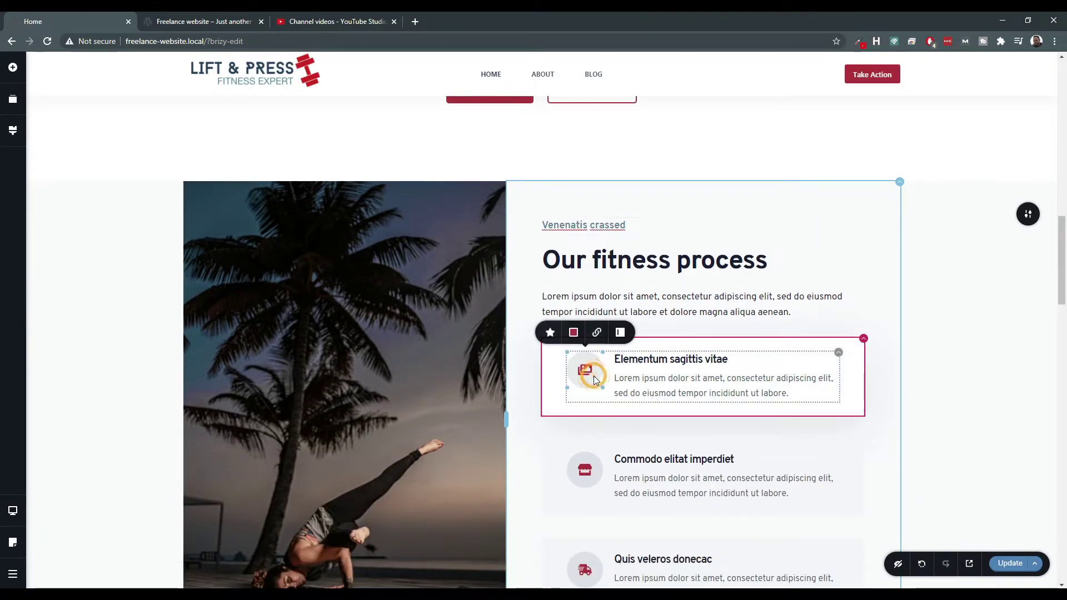
left_click(547, 334)
left_click(598, 222)
left_click(518, 192)
type("1")
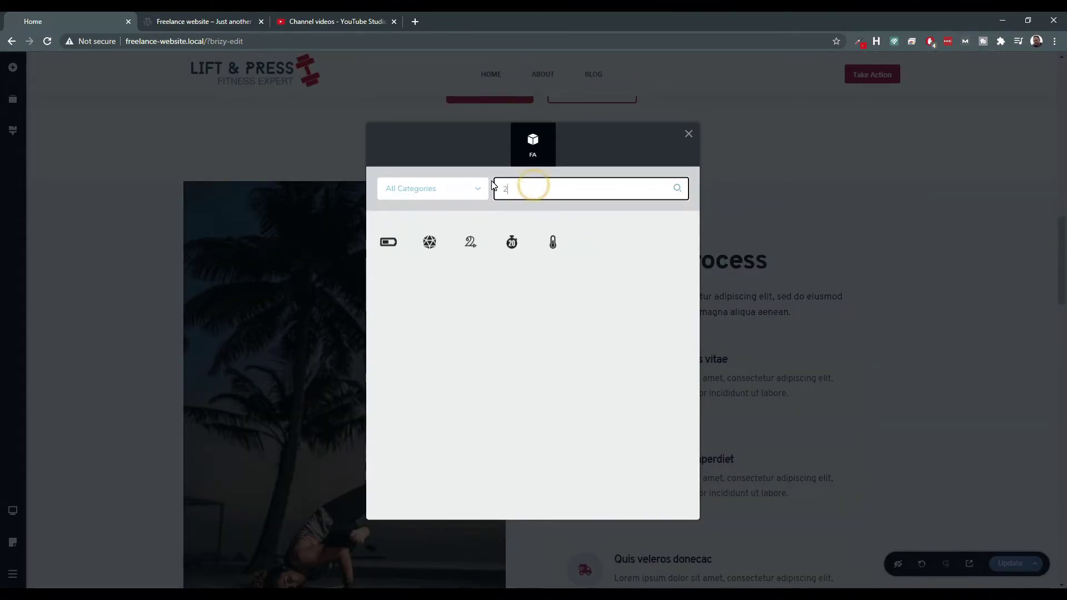
key("BackSpace")
type("3")
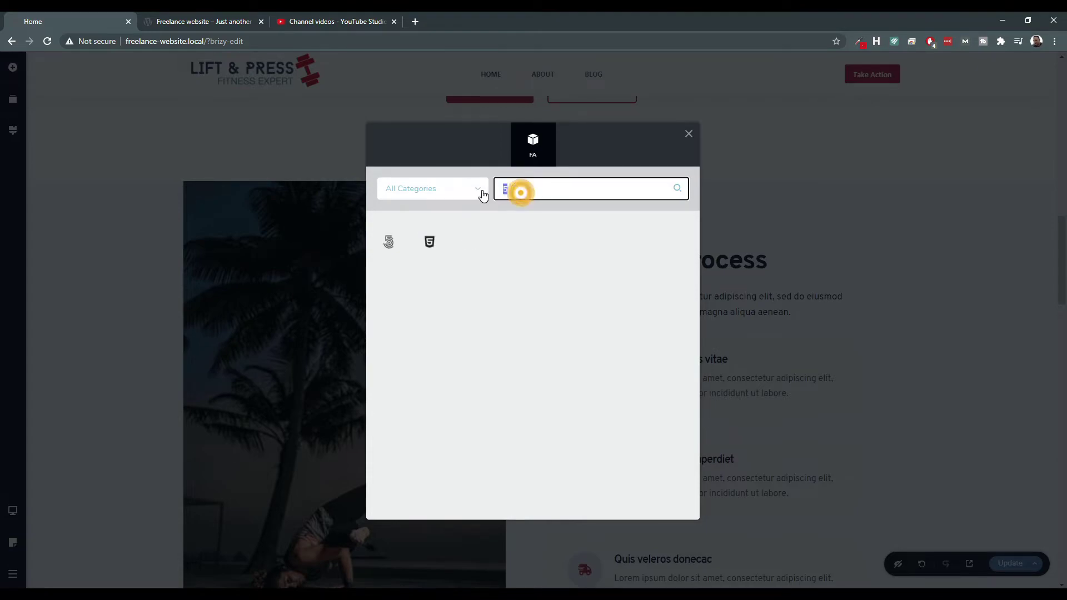
Search the icon library for the letters "B" and "A", browse the icons, and close the library.
type("A")
type("B")
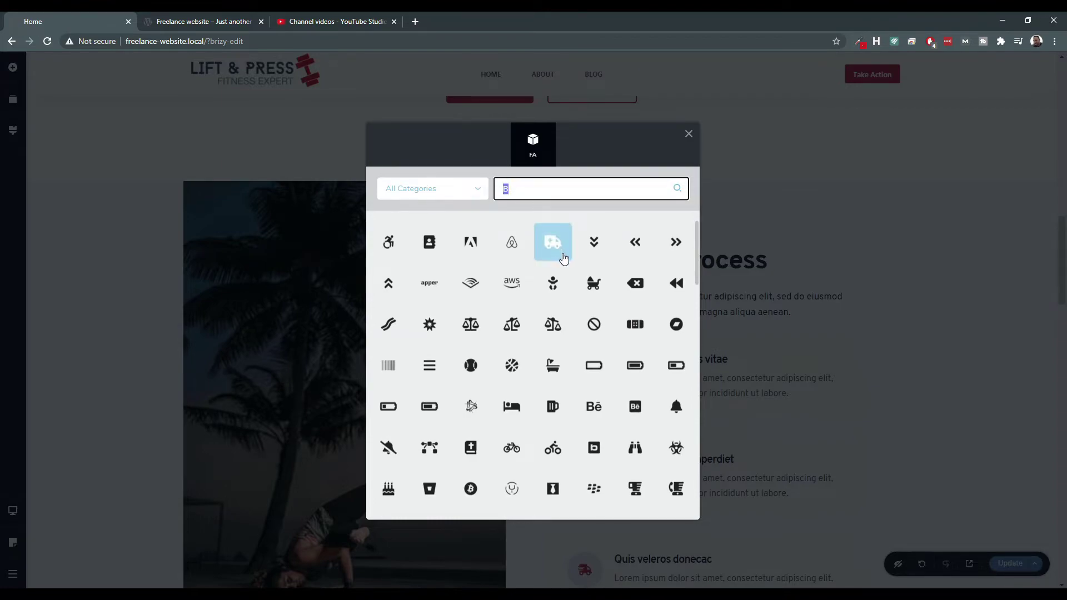
scroll(585, 261, "down", 5)
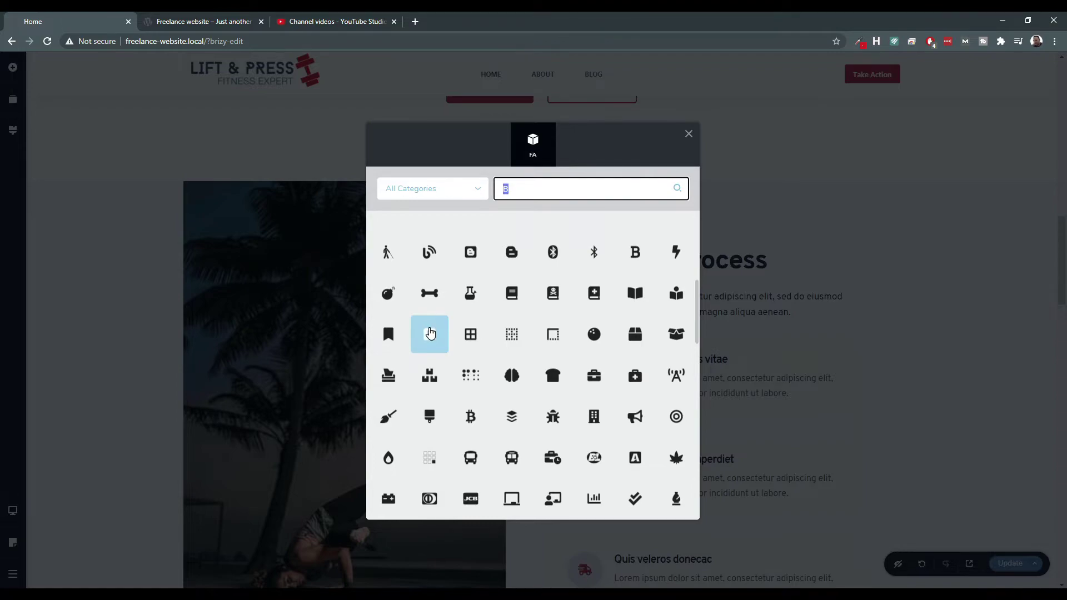
scroll(472, 367, "down", 5)
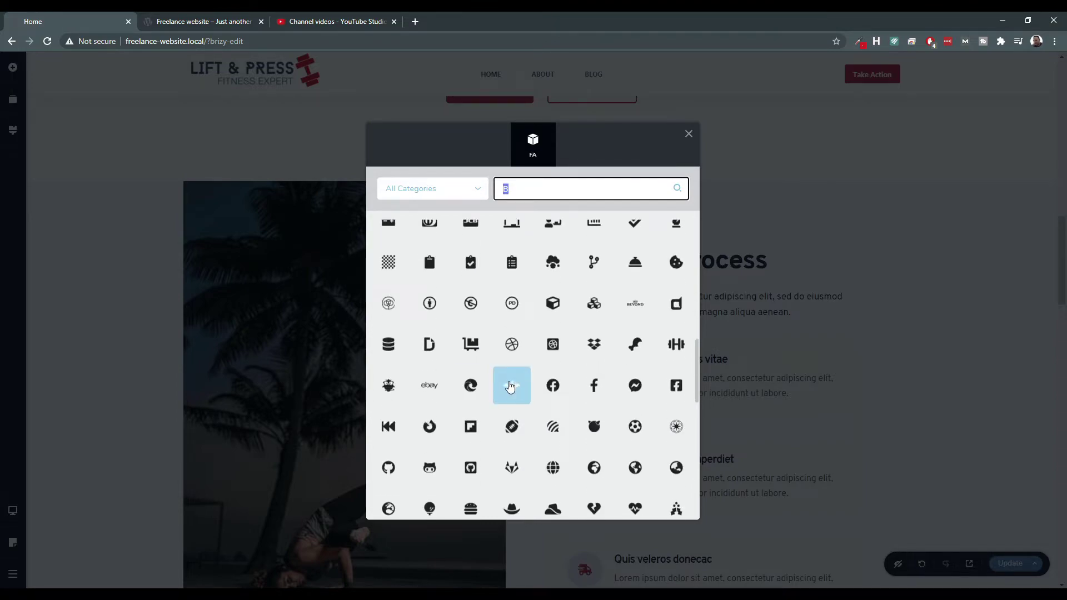
scroll(612, 398, "up", 10)
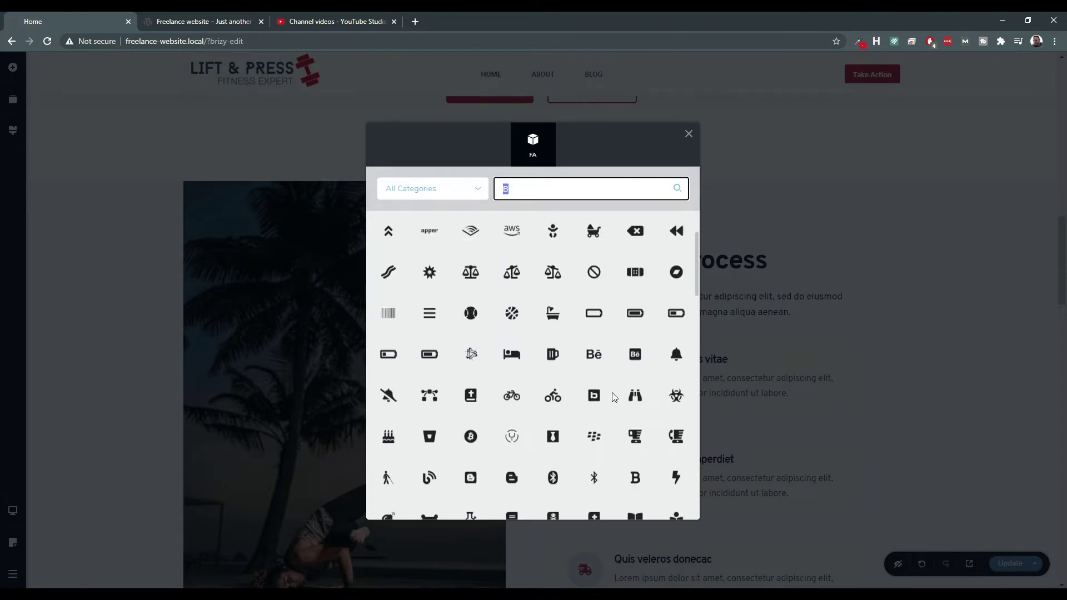
type("A")
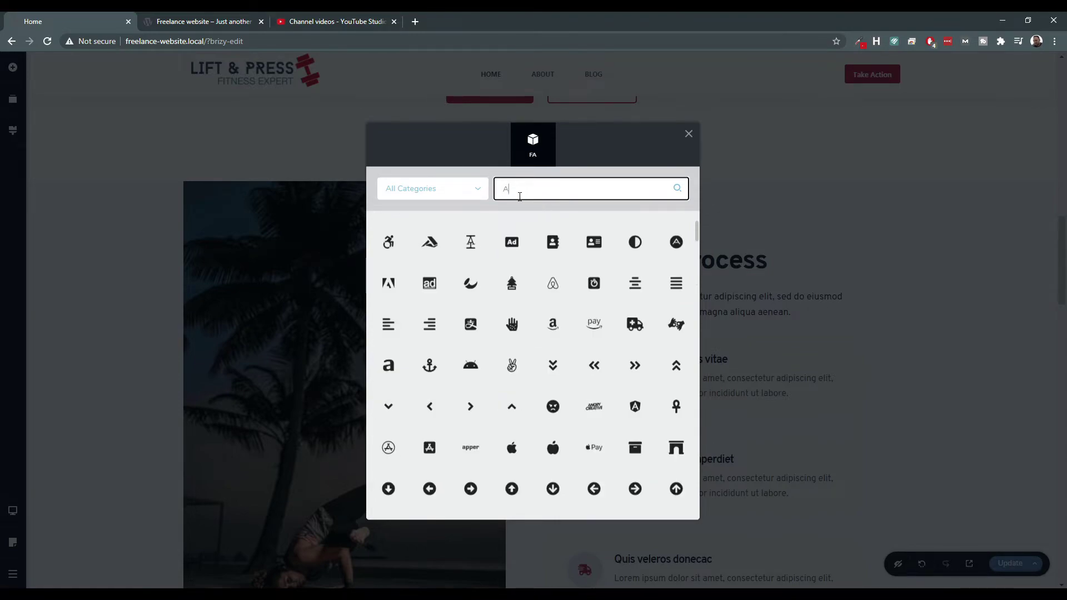
scroll(479, 254, "down", 10)
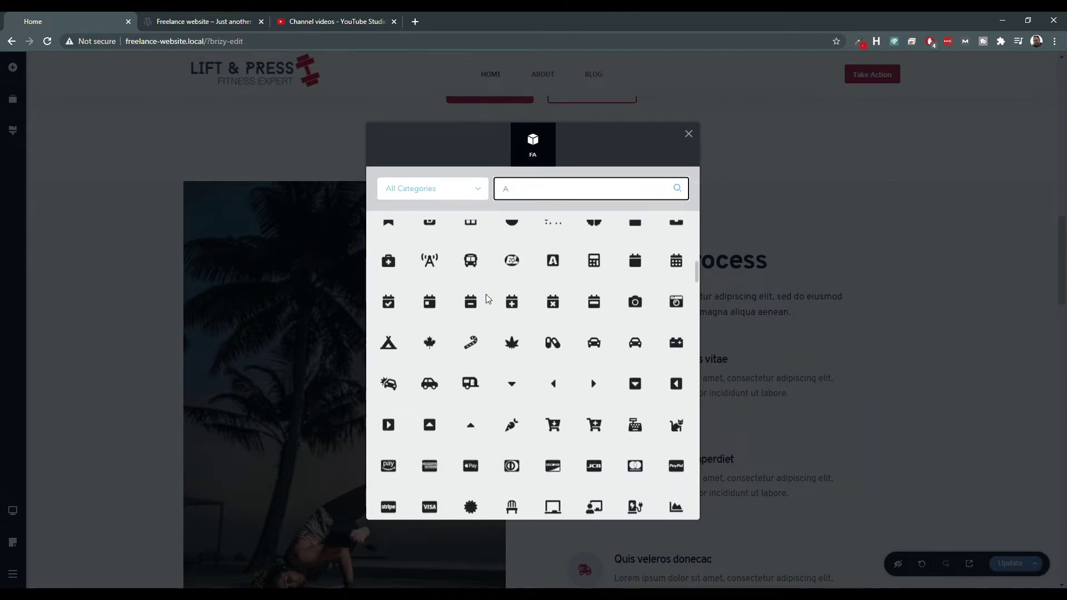
left_click(688, 135)
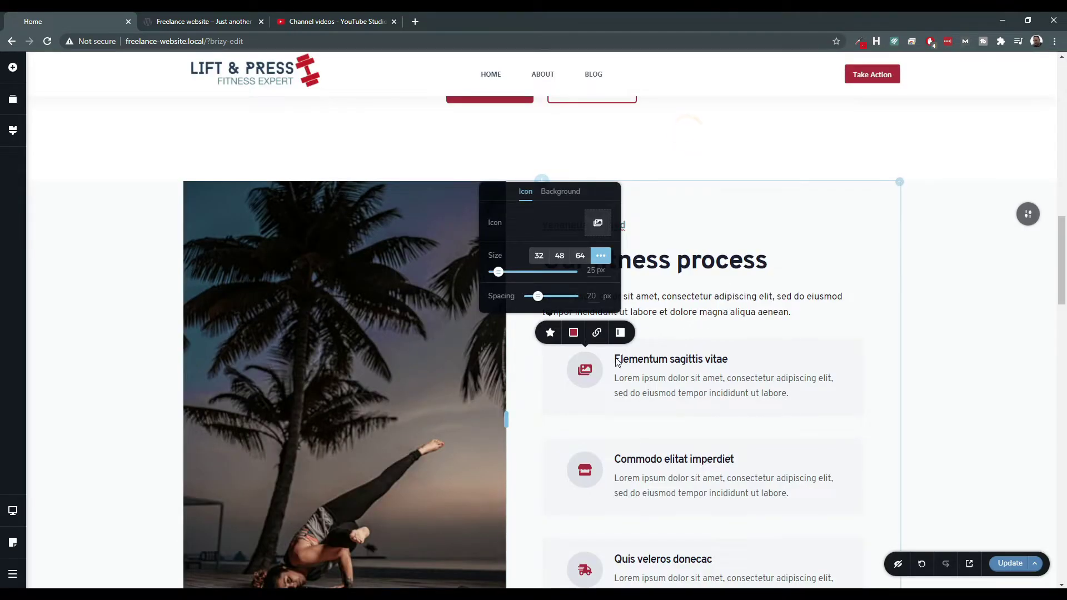
Replace the small subheading above "Our fitness process" with "Get your goals completed this year!".
left_click(765, 231)
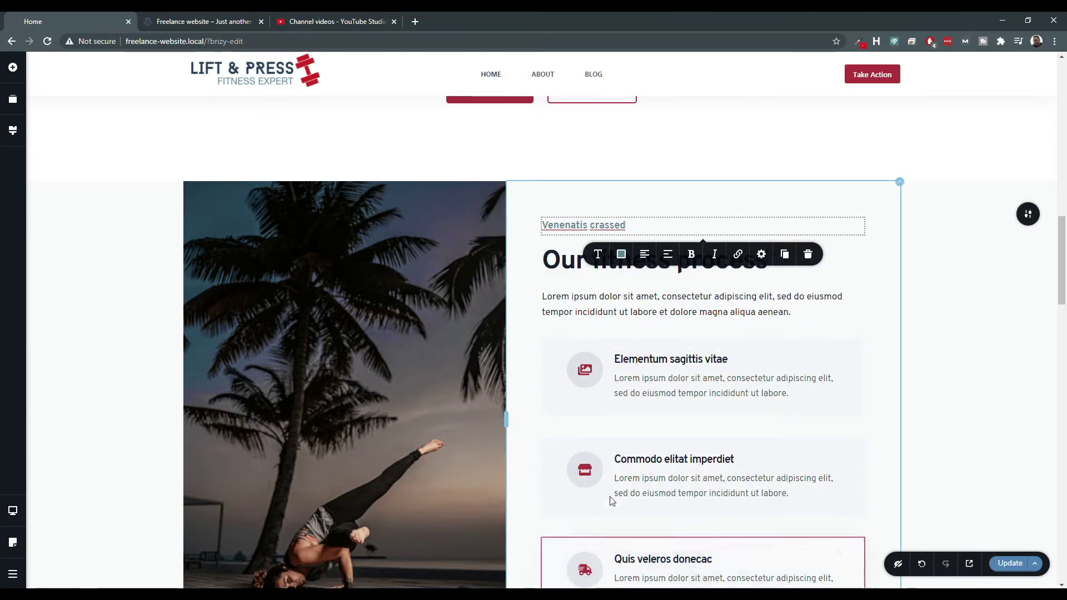
triple_click(596, 222)
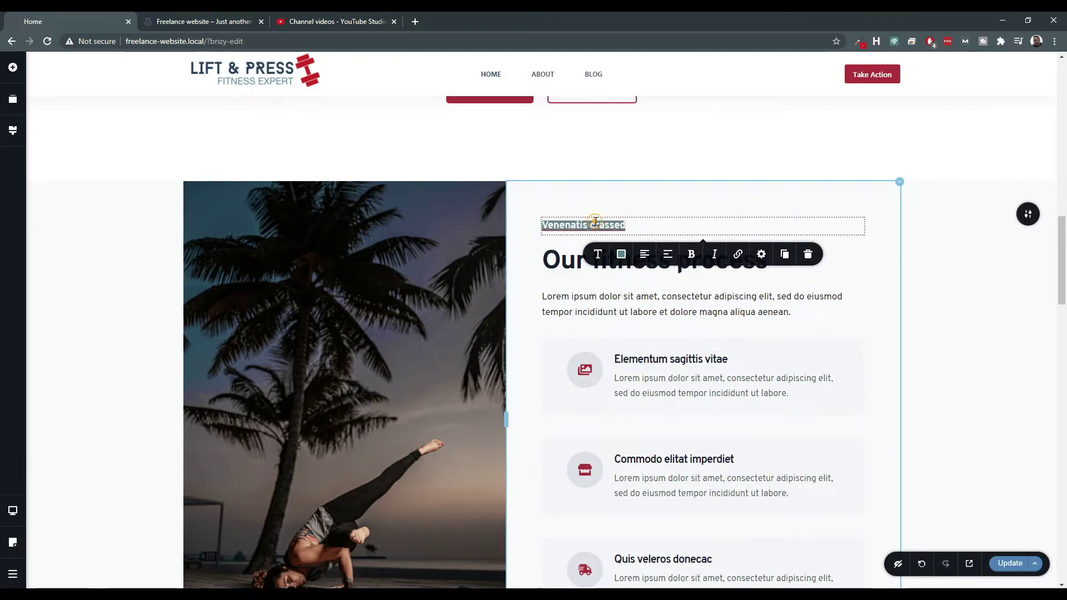
type("Ge")
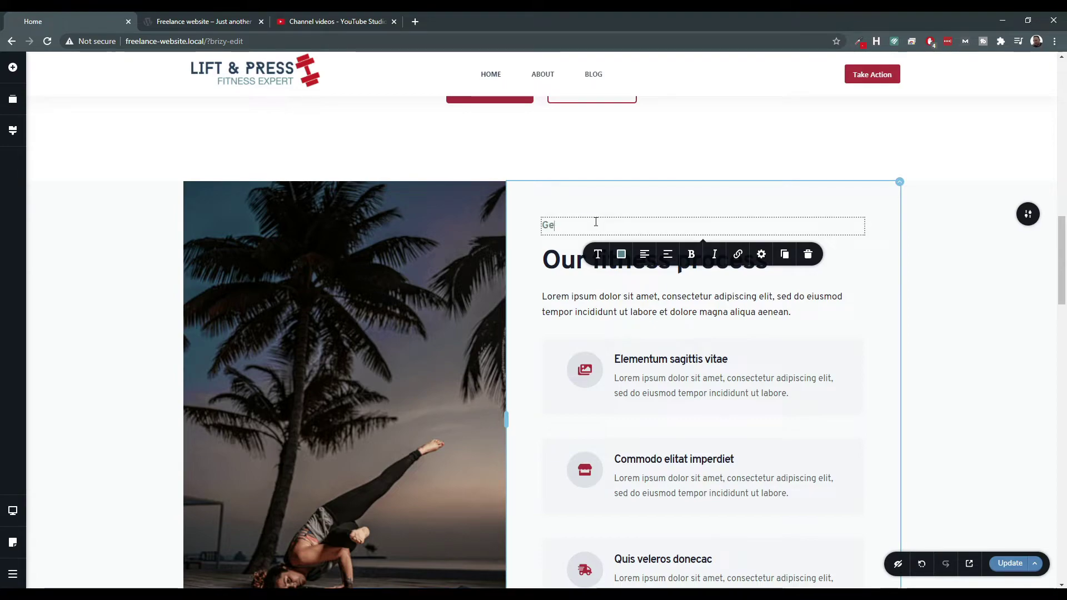
type("t your goals")
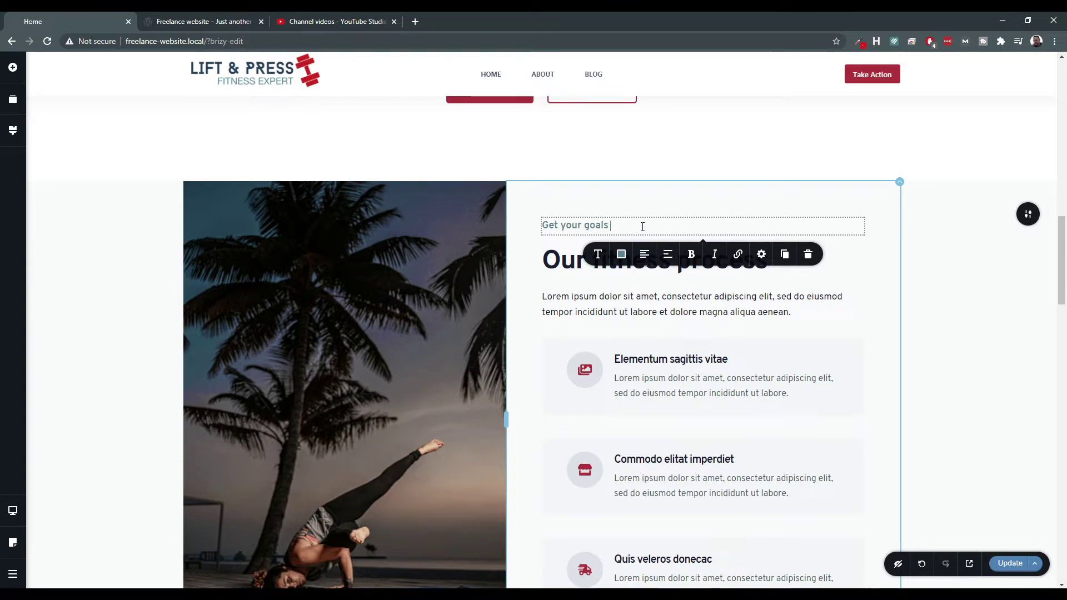
type("ed this year!")
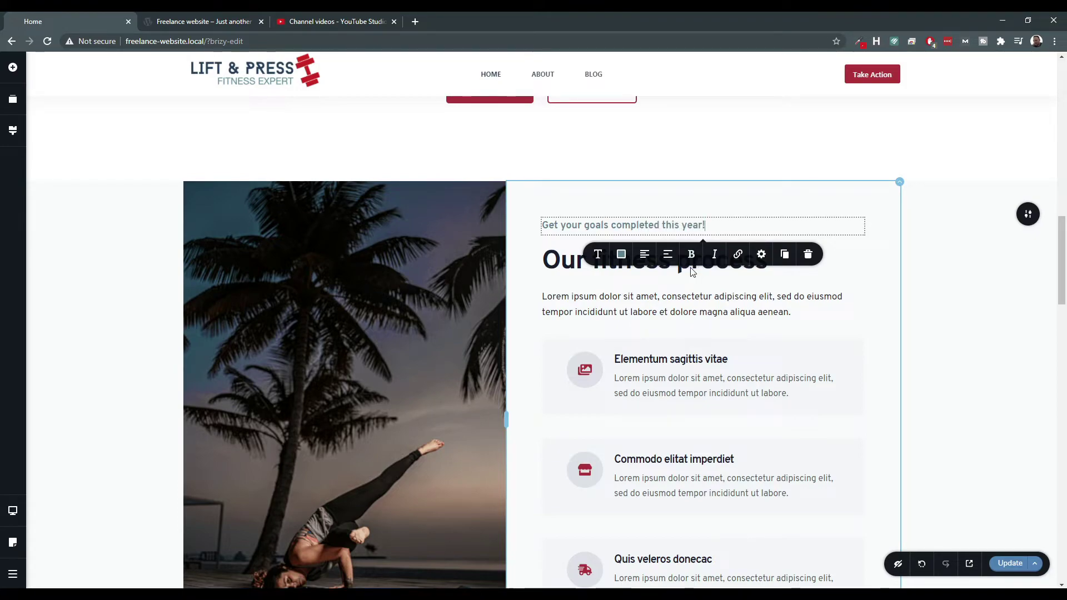
left_click(868, 315)
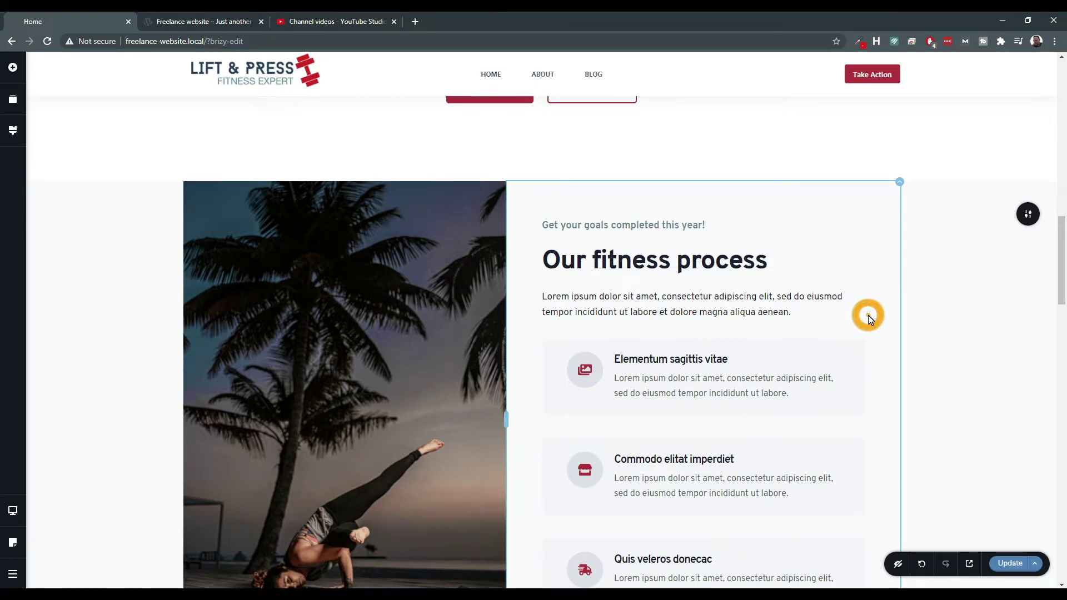
Replace the placeholder paragraph below "Our fitness process" with "We have changed the fitness industry and our process is unique.".
double_click(690, 308)
triple_click(691, 308)
type("We ")
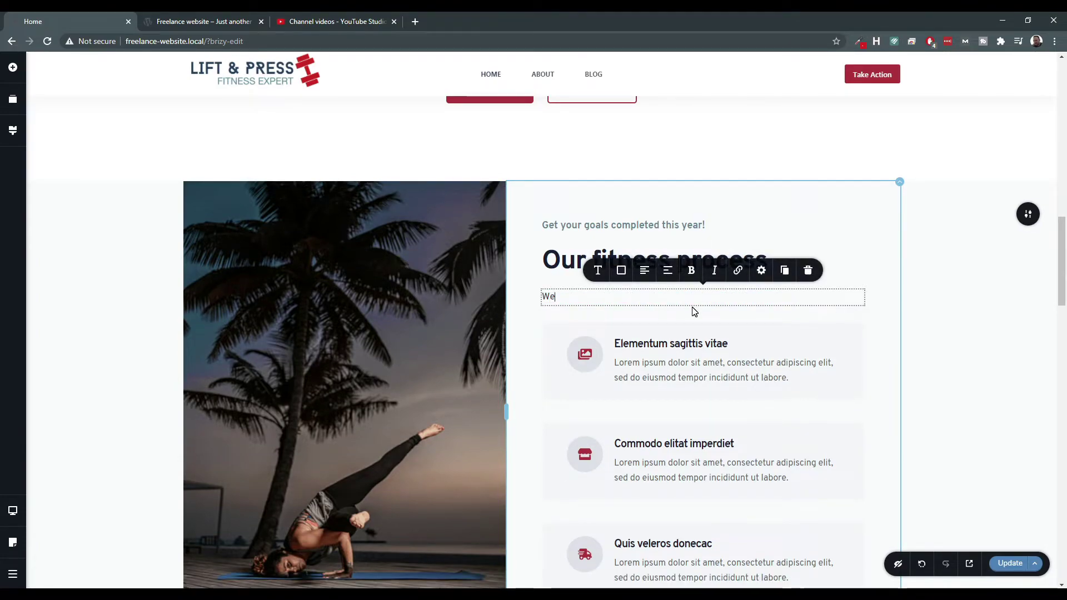
type("have changed the fitness")
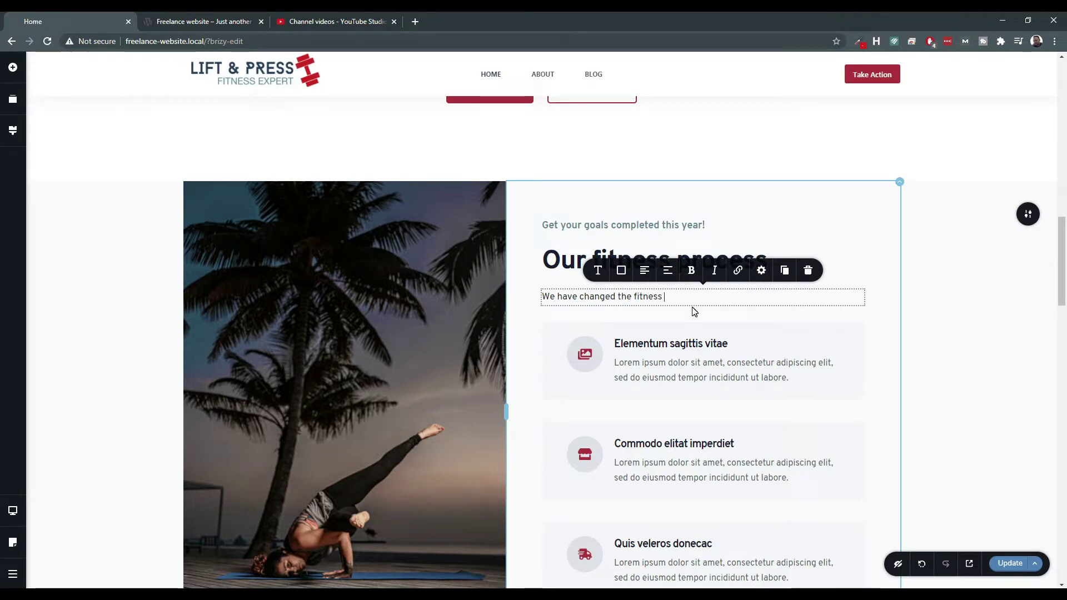
type(" industry and")
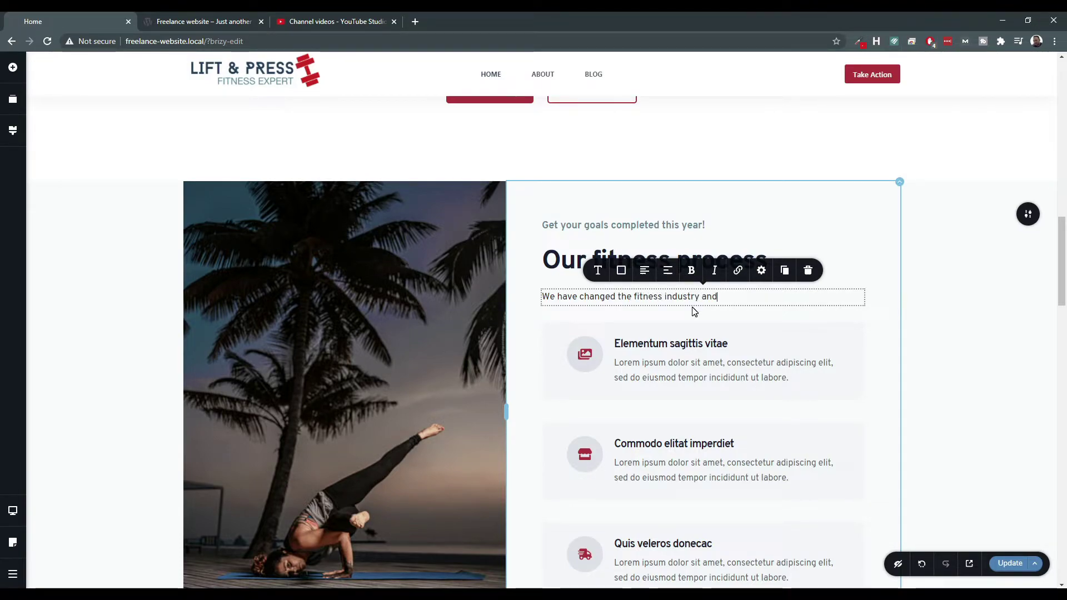
type(" our process is unique.")
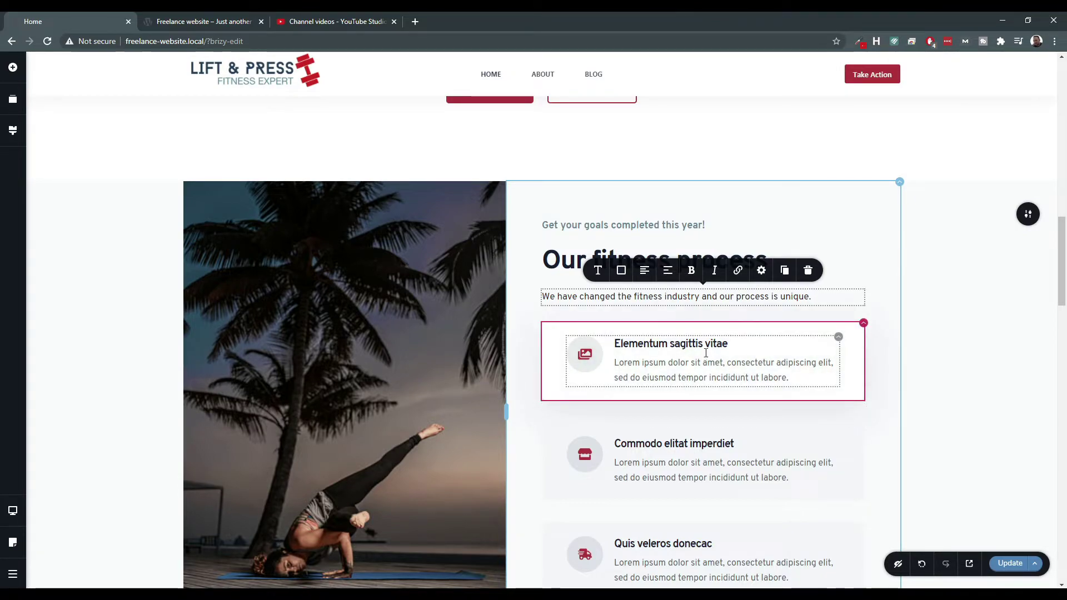
scroll(702, 348, "down", 4)
scroll(693, 395, "up", 5)
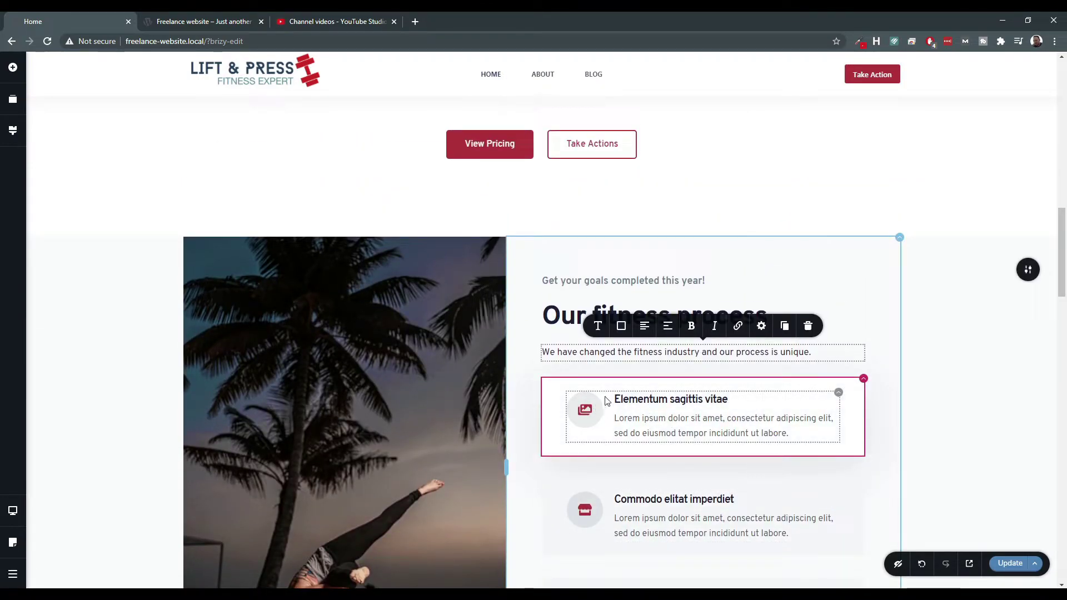
scroll(584, 419, "down", 3)
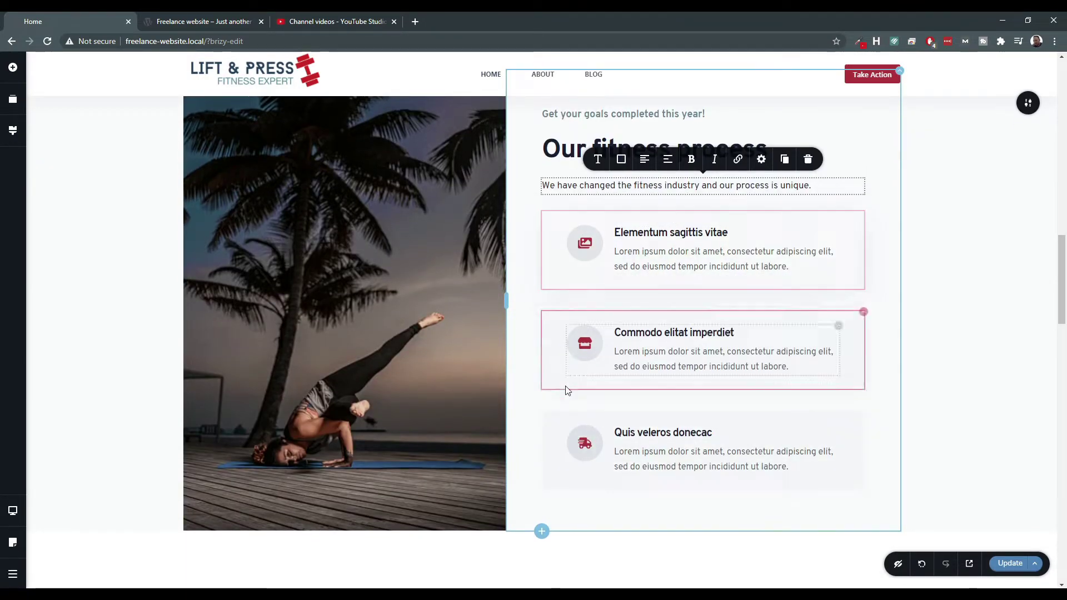
Retitle the first item under Our fitness process as "Reason #1".
left_click(649, 234)
triple_click(649, 233)
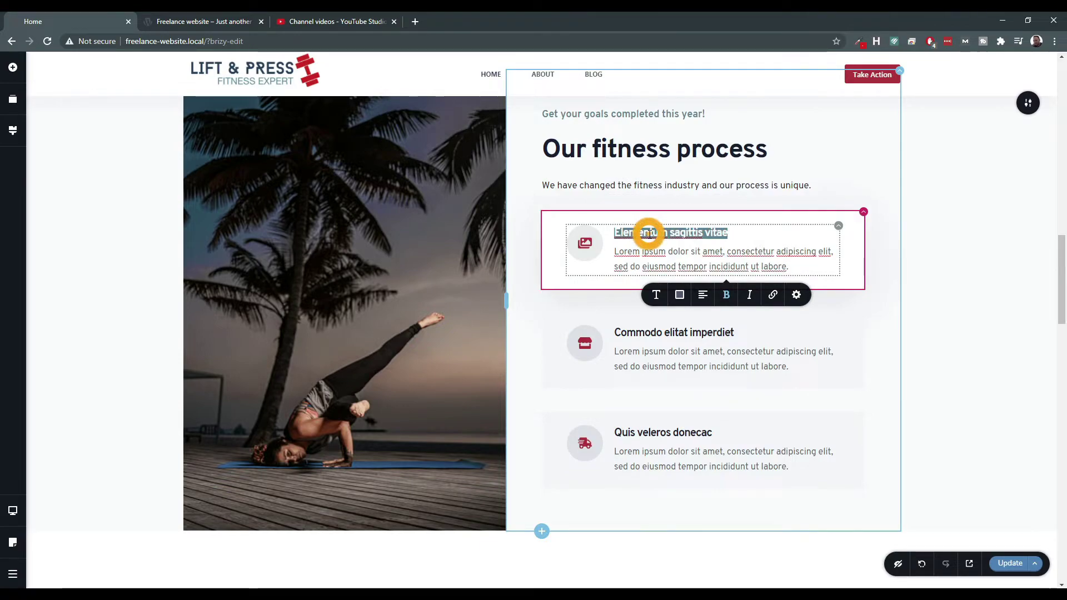
type("Rea")
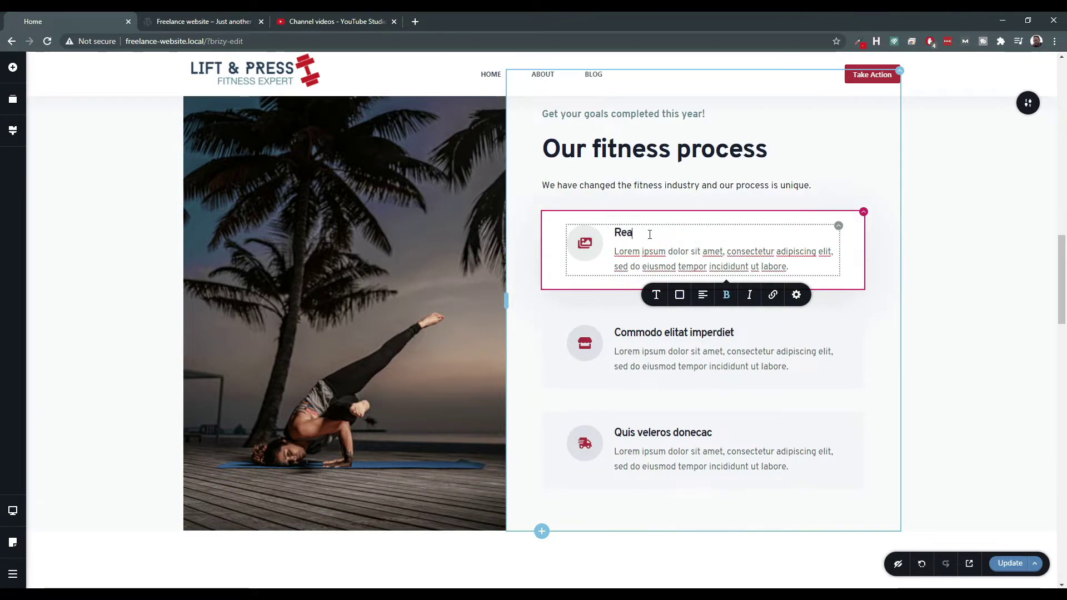
type("son#1")
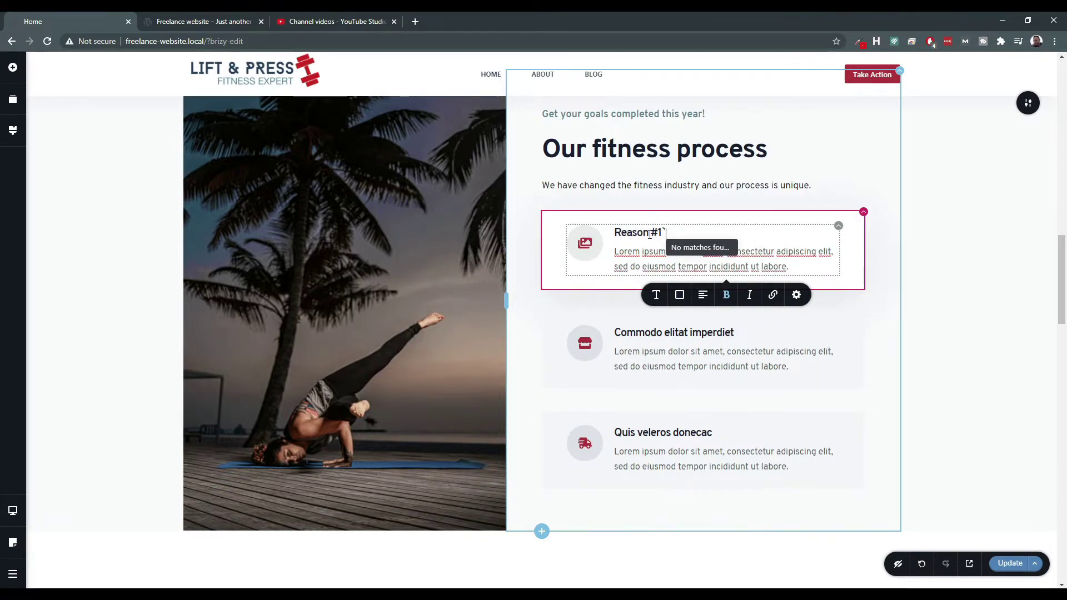
left_click(650, 233)
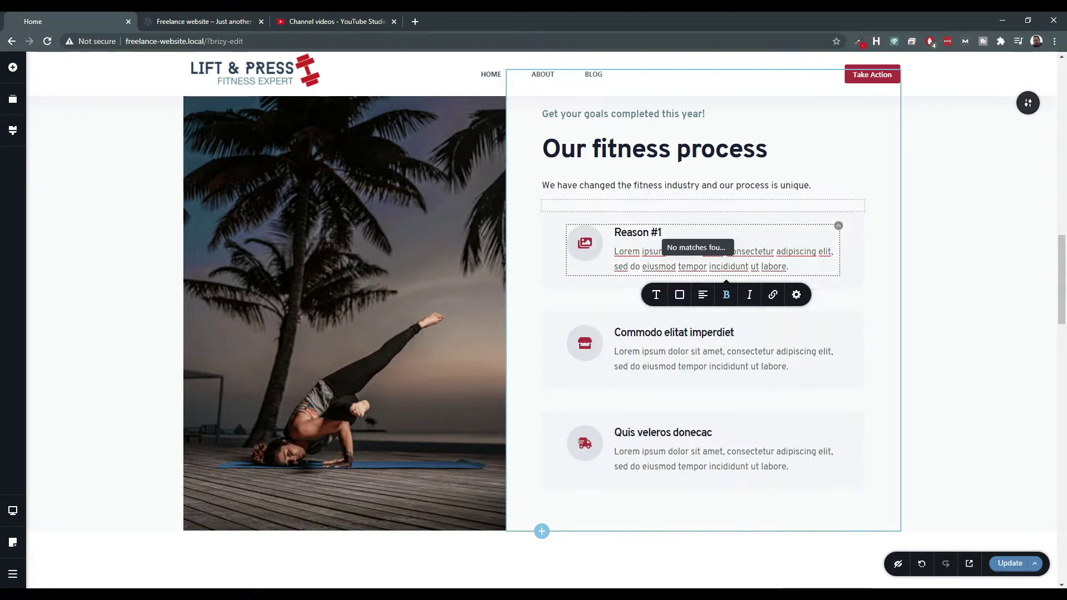
Retitle the second and third items under Our fitness process as "Reason #2" and "Reason #3".
double_click(637, 334)
triple_click(637, 334)
type("Reason #2")
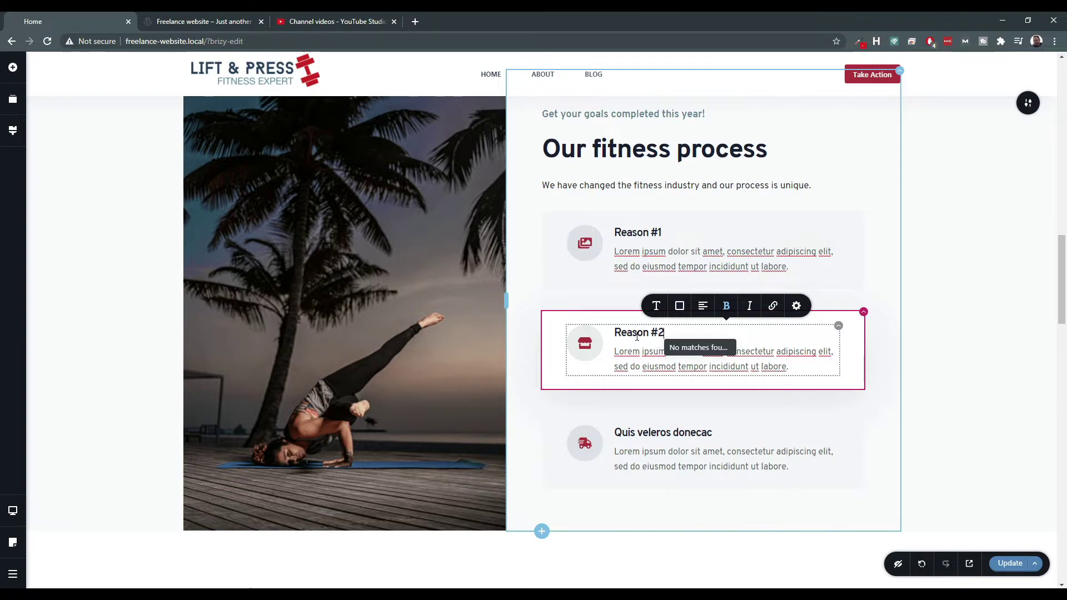
left_click(674, 436)
double_click(662, 433)
triple_click(659, 432)
type("Reason #3")
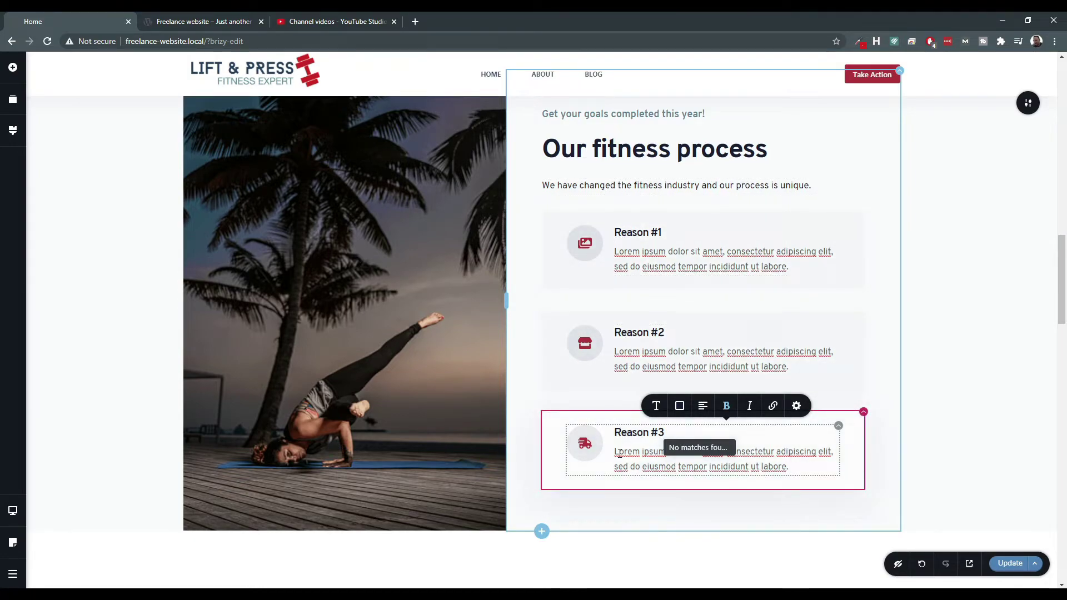
Examine the URL link settings of the Contact us now button in the blue contact banner.
scroll(605, 171, "up", 2)
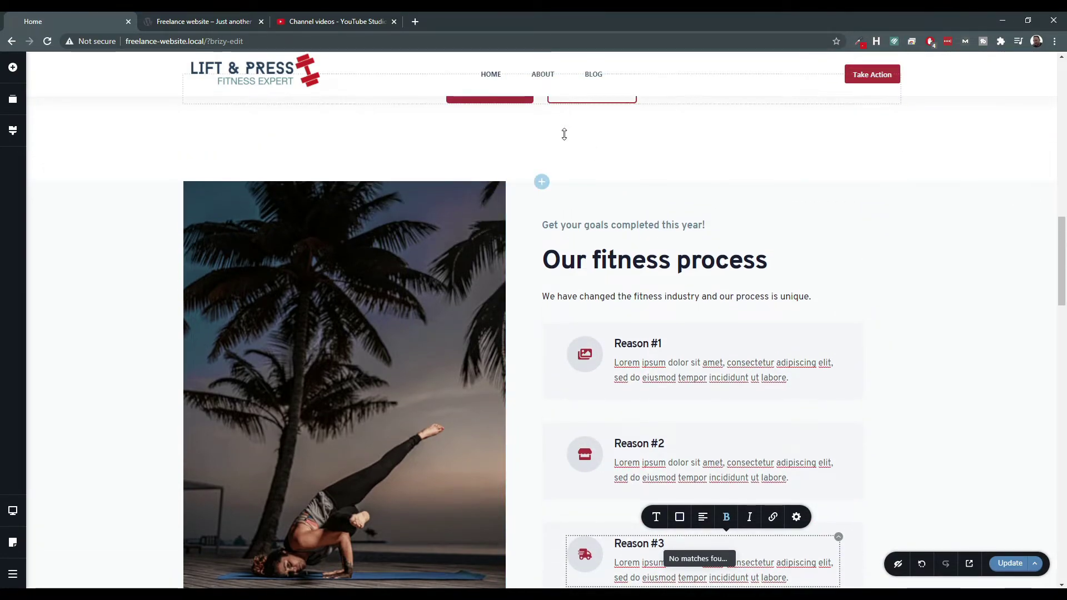
scroll(562, 119, "down", 8)
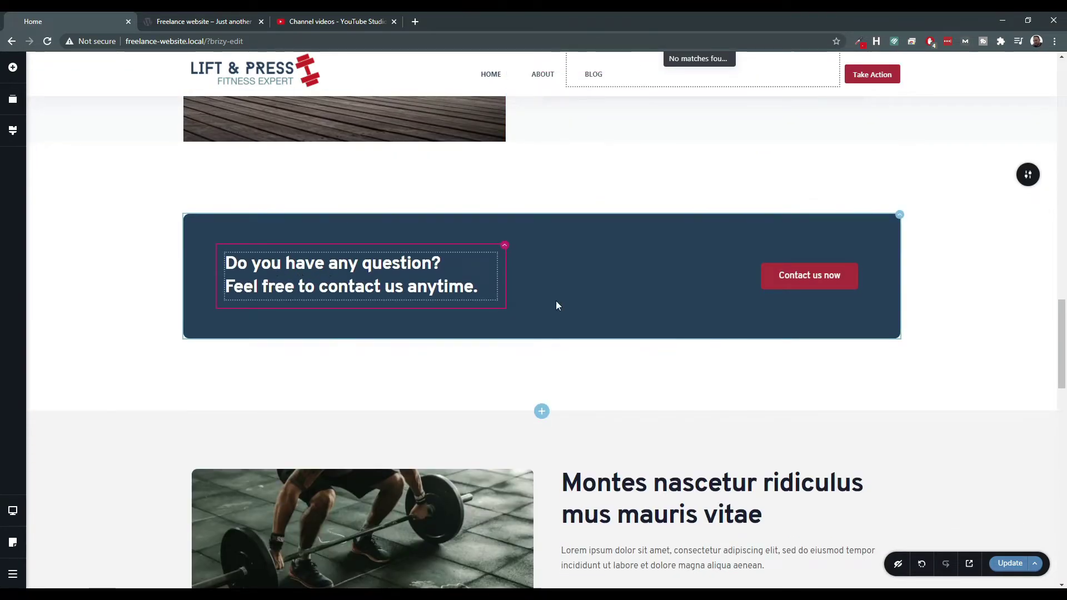
left_click(797, 275)
left_click(798, 244)
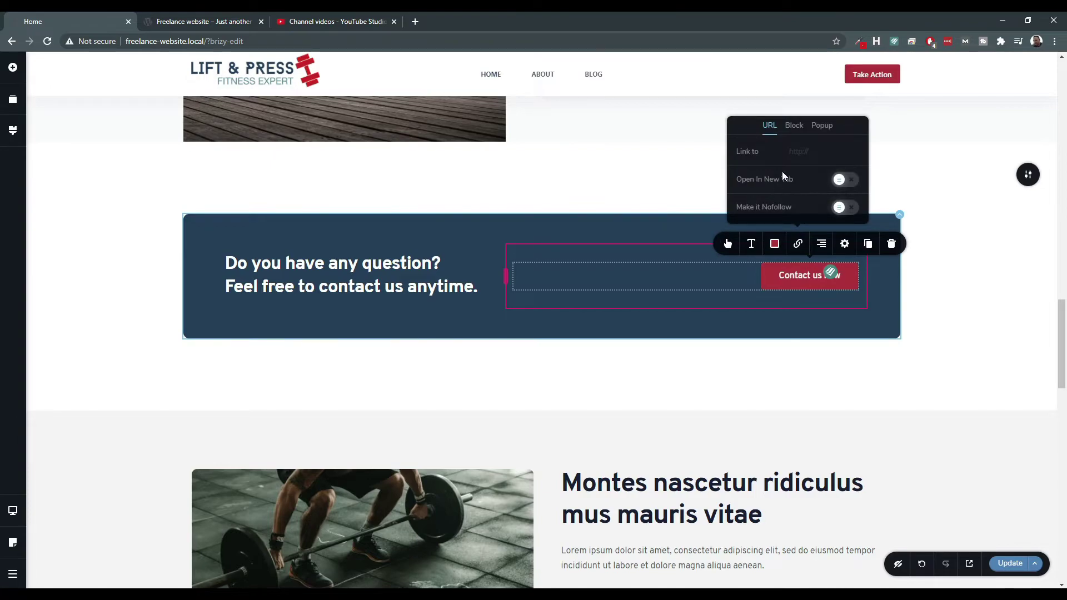
left_click(803, 152)
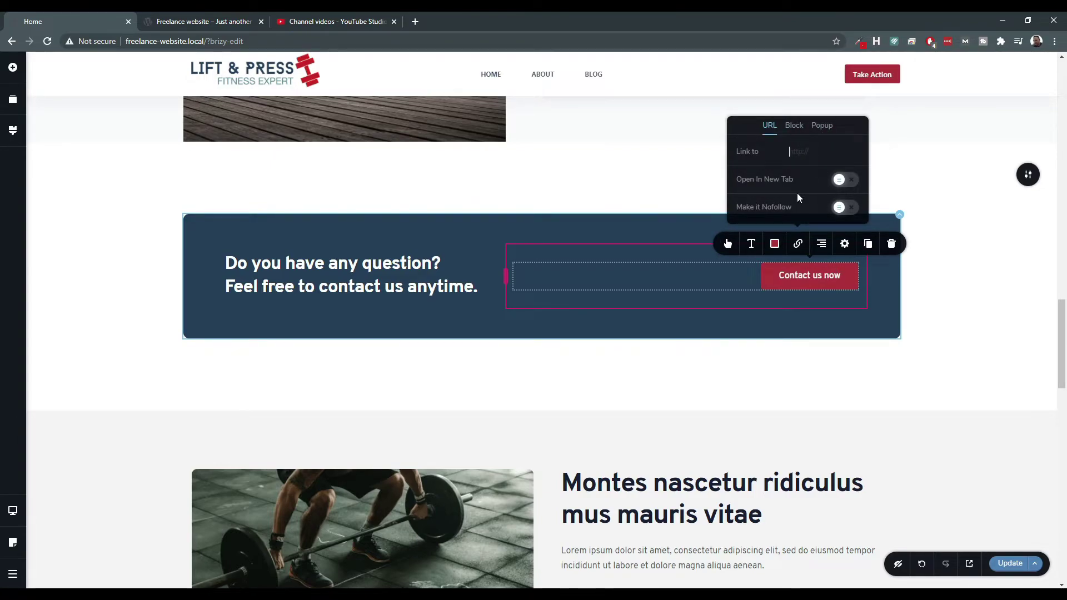
left_click(695, 358)
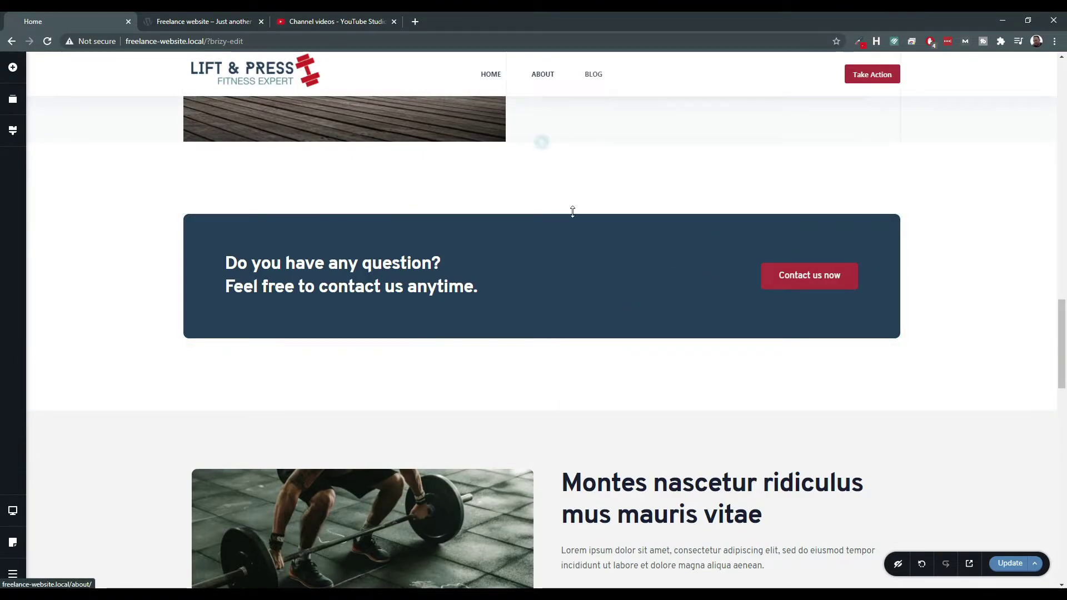
Replace the heading beside the barbell photo with "Here are a list of reasons that we can change your life.".
scroll(570, 195, "down", 4)
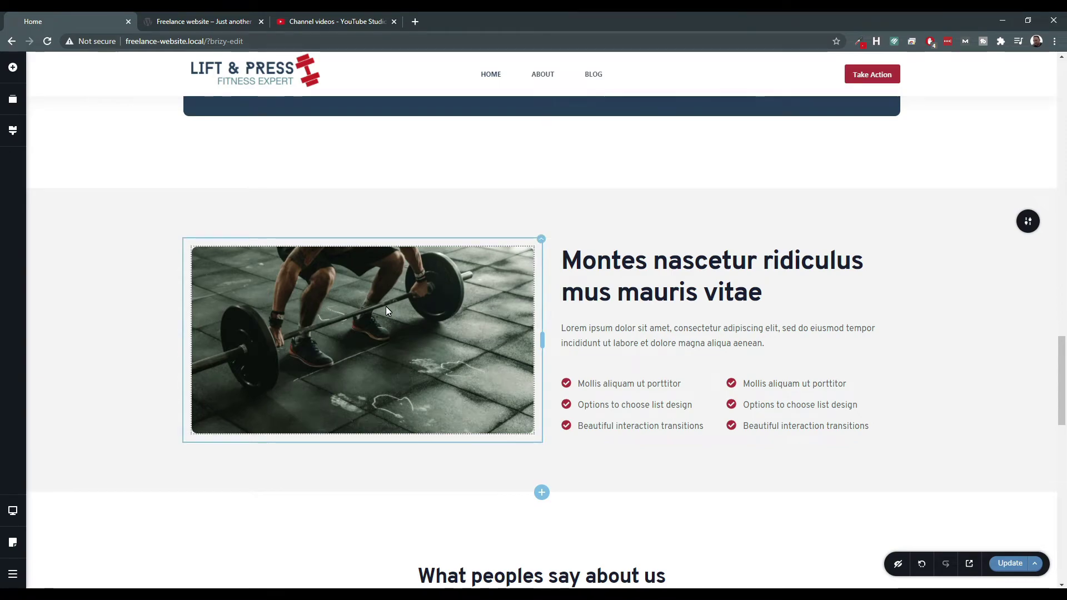
triple_click(675, 290)
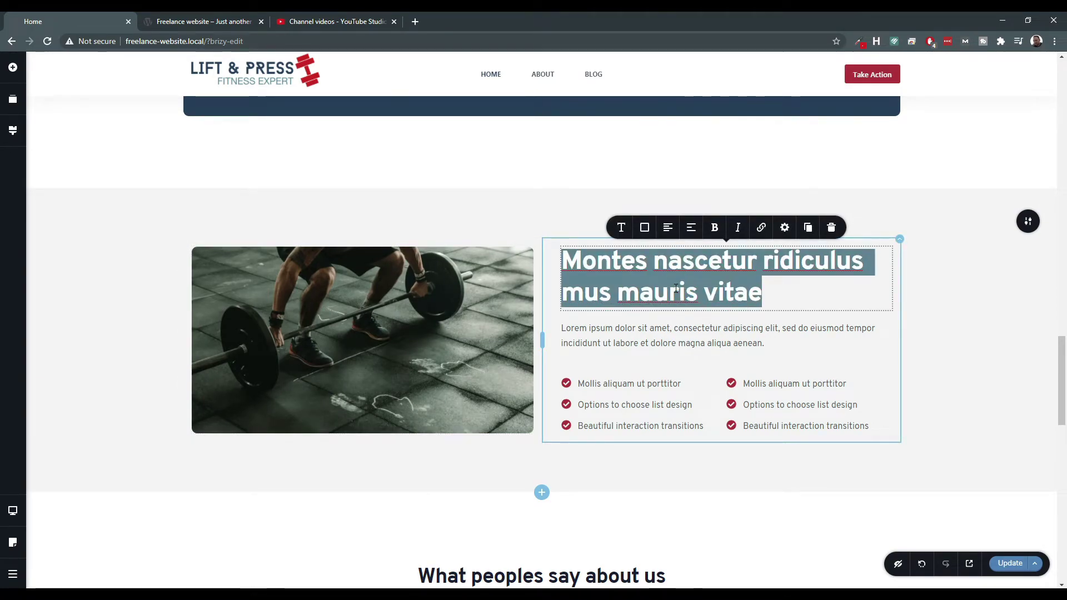
type("See how")
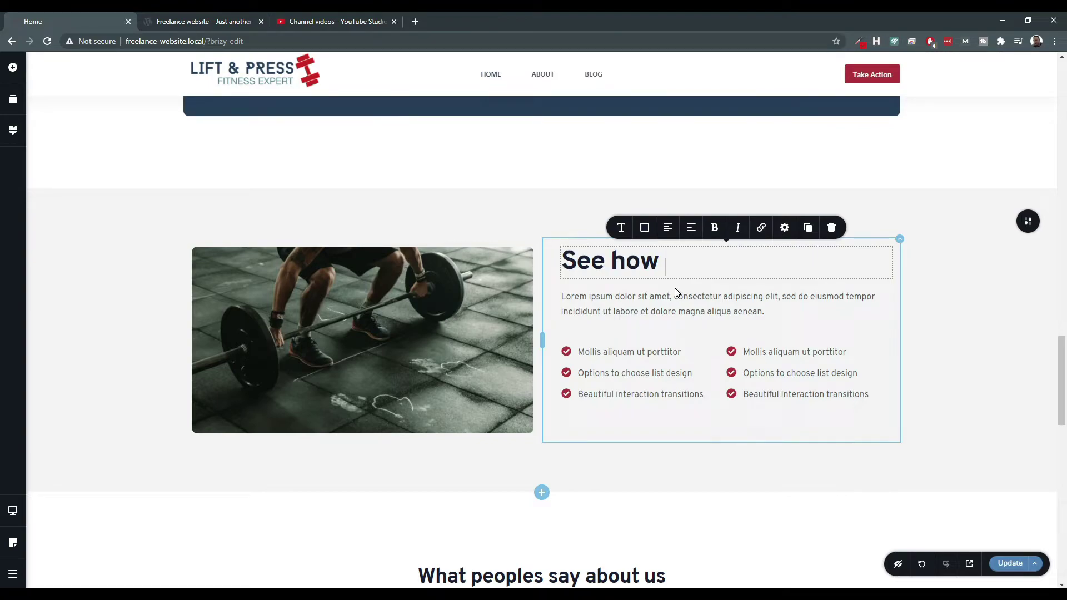
key("BackSpace")
key("BackSpace")
key("BackSpace")
key("BackSpace")
key("BackSpace")
key("BackSpace")
key("BackSpace")
type("He")
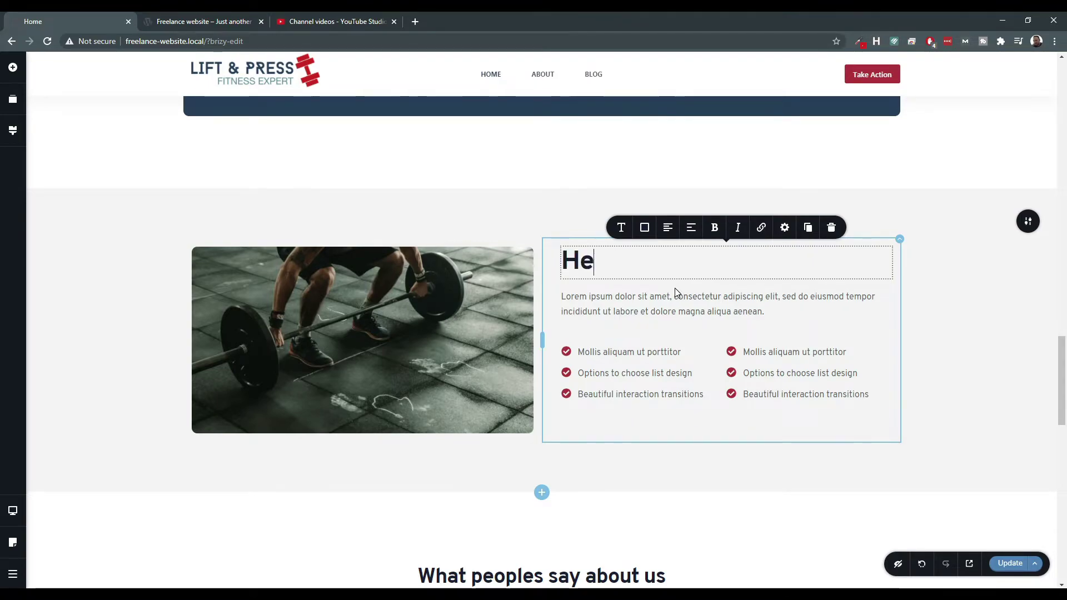
type("re are a list o")
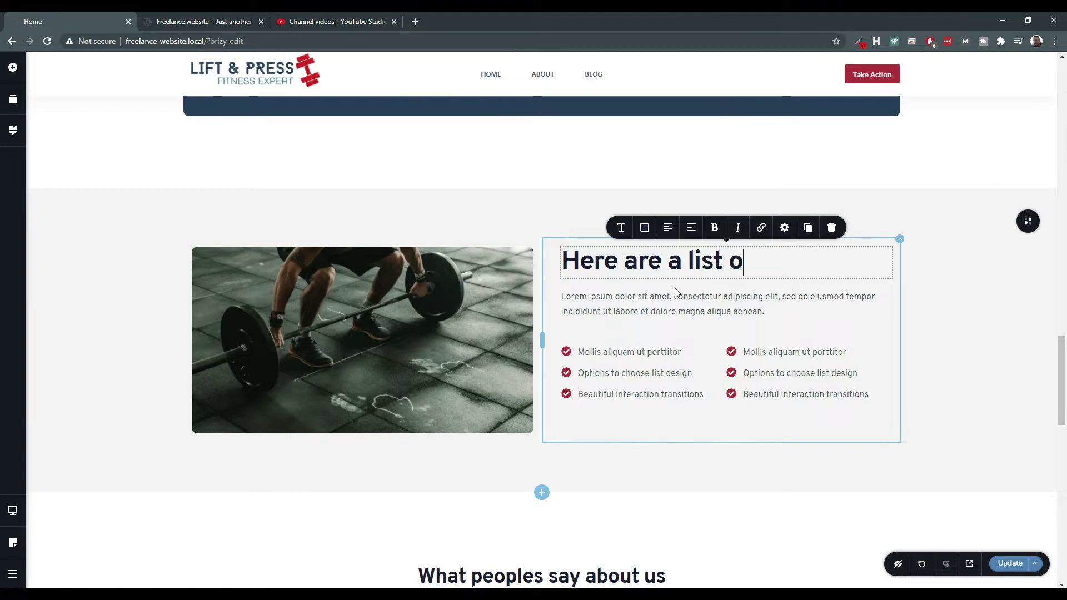
type("f reasons that")
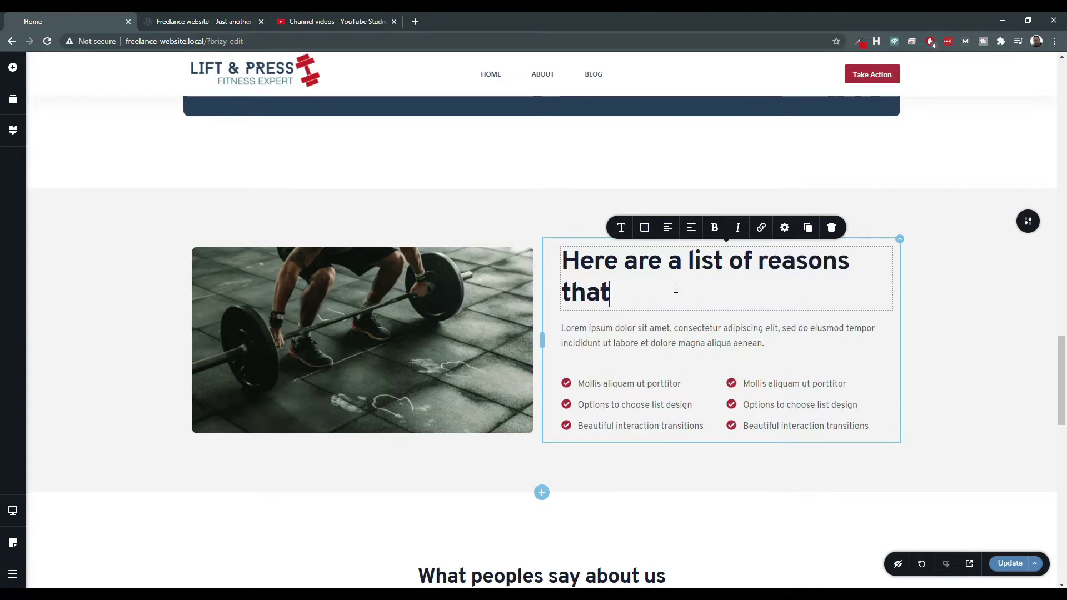
type(" we can chan")
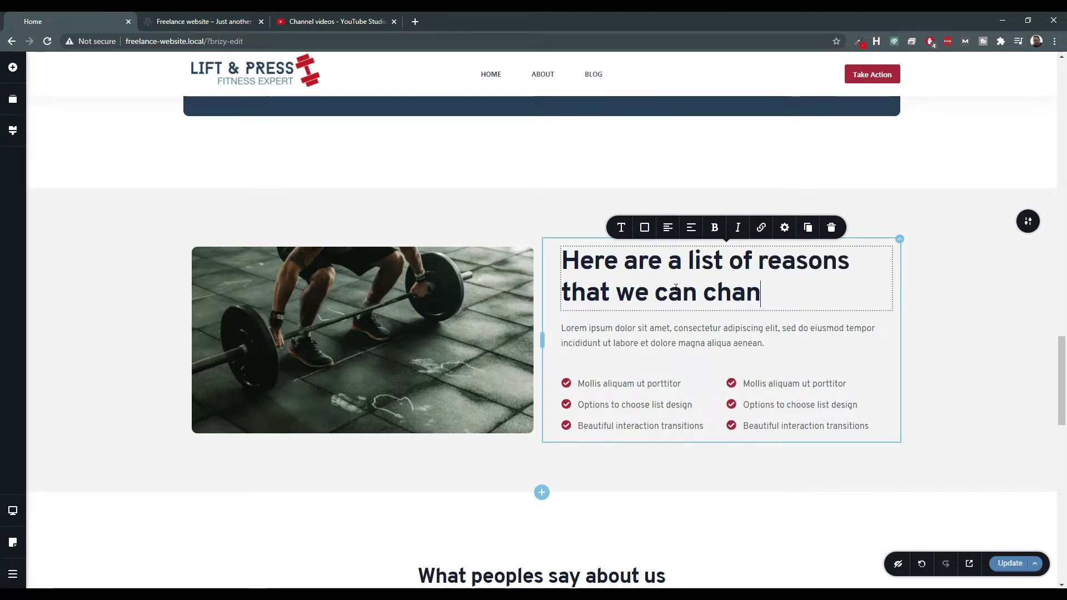
type("ge your life.")
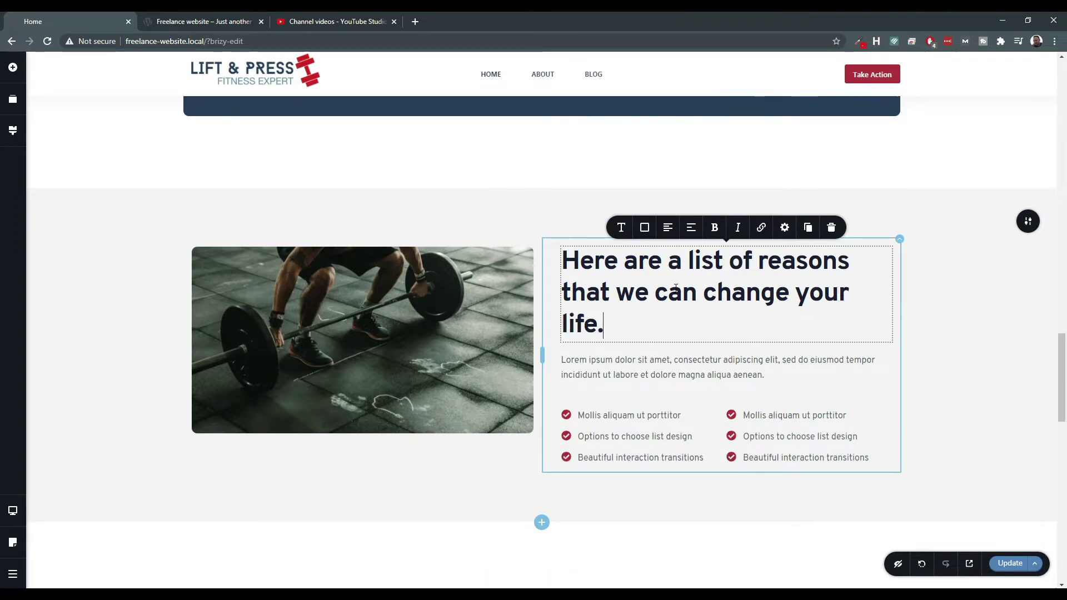
Replace the paragraph under that heading with "Our fitness is about making you the best person you can be today!".
triple_click(596, 375)
type("Our fitness is")
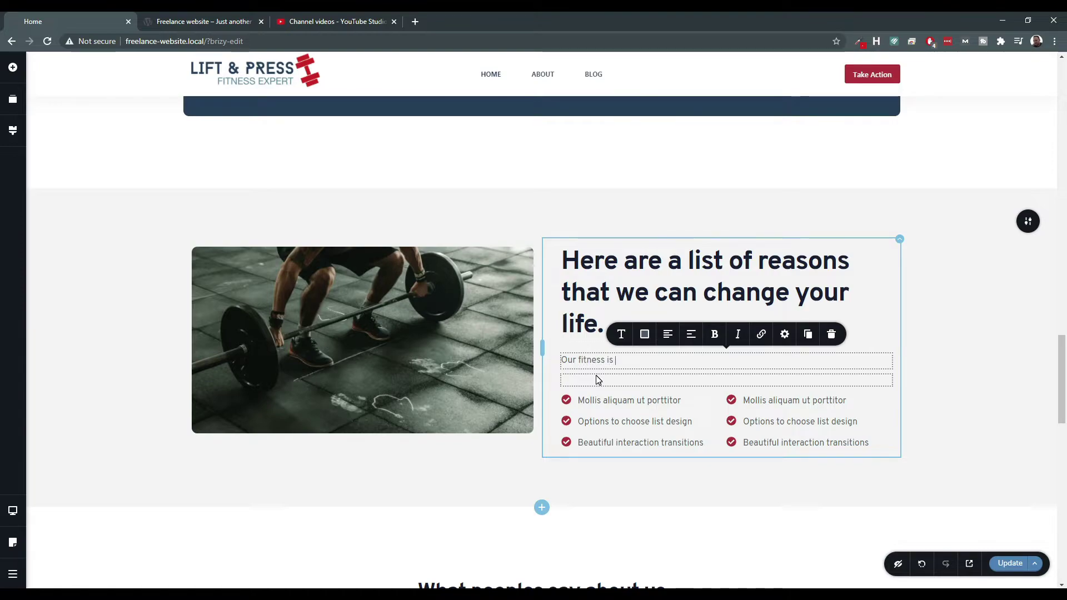
type(" about making")
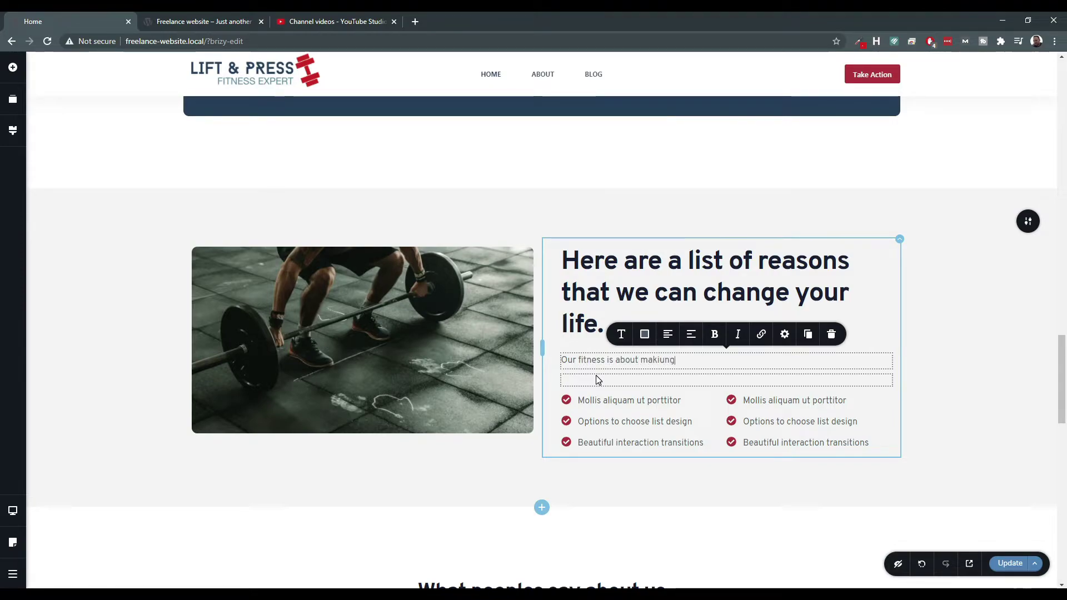
key("BackSpace")
key("BackSpace")
type("u")
key("BackSpace")
type("ng you the best person")
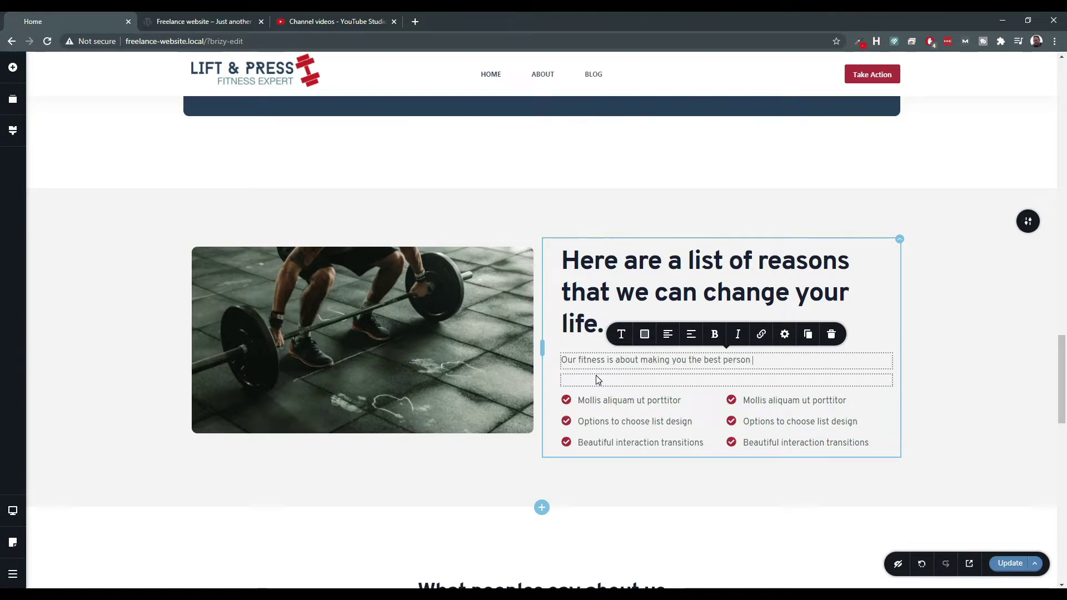
type(" you can be today!")
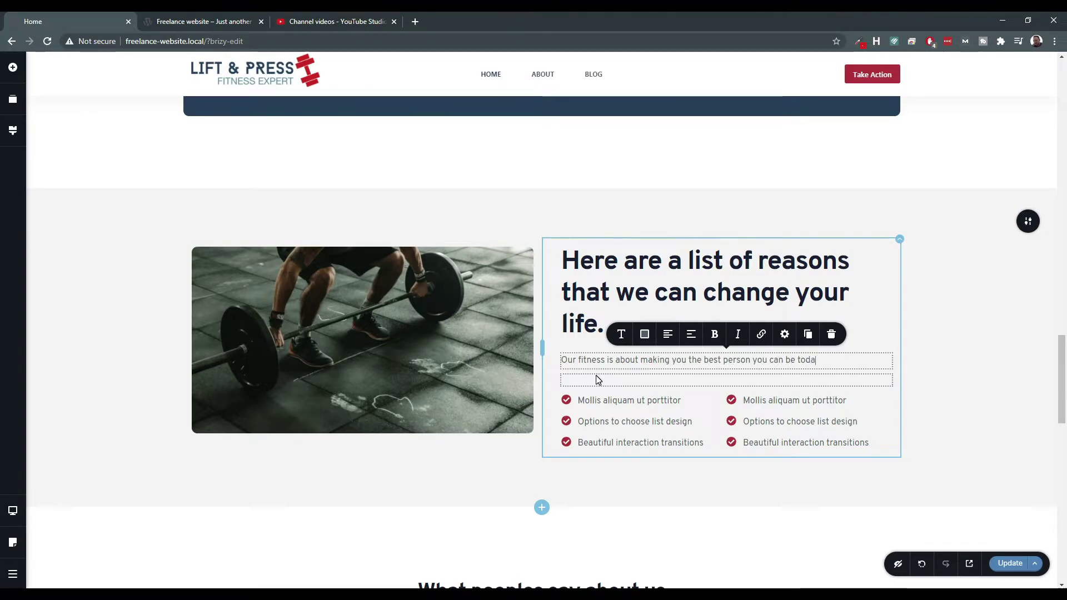
Look back over the checklist, contact banner, fitness process items and What we do section of the page.
triple_click(610, 403)
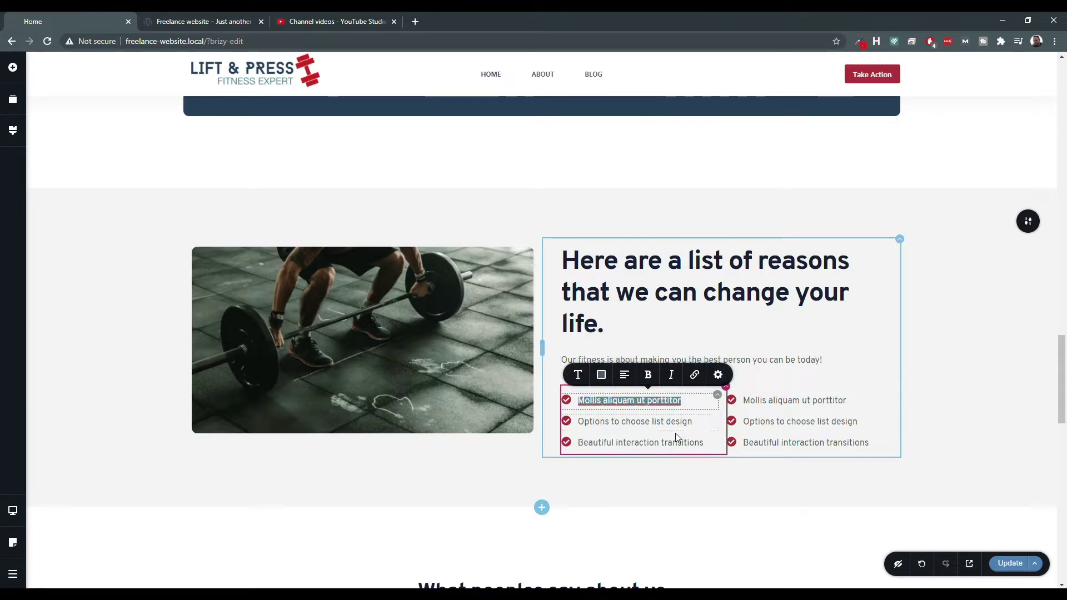
scroll(648, 468, "down", 1)
scroll(648, 469, "up", 14)
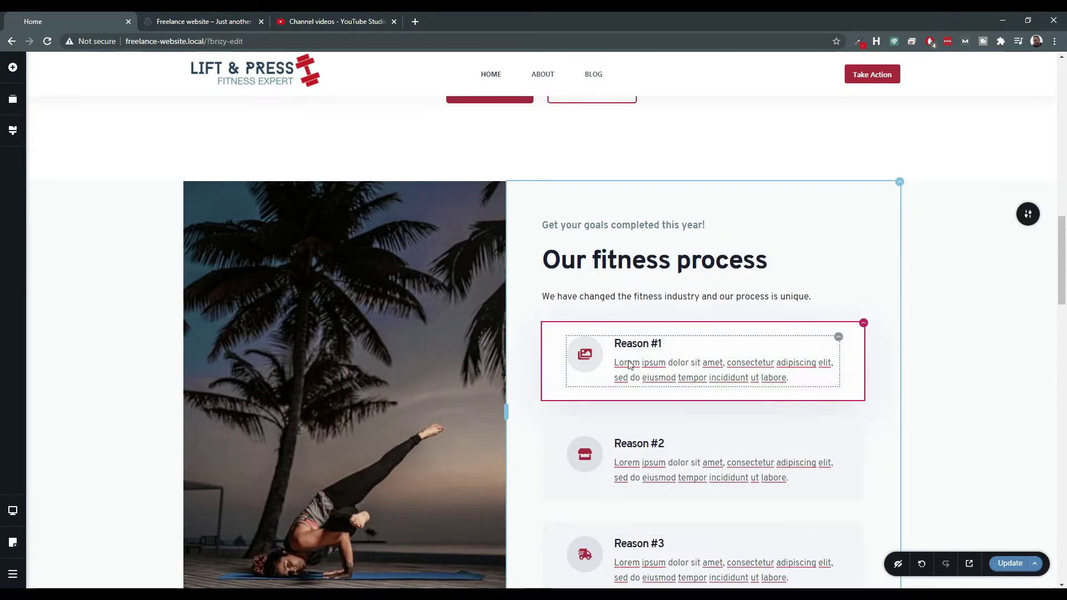
scroll(589, 356, "down", 10)
scroll(617, 423, "up", 4)
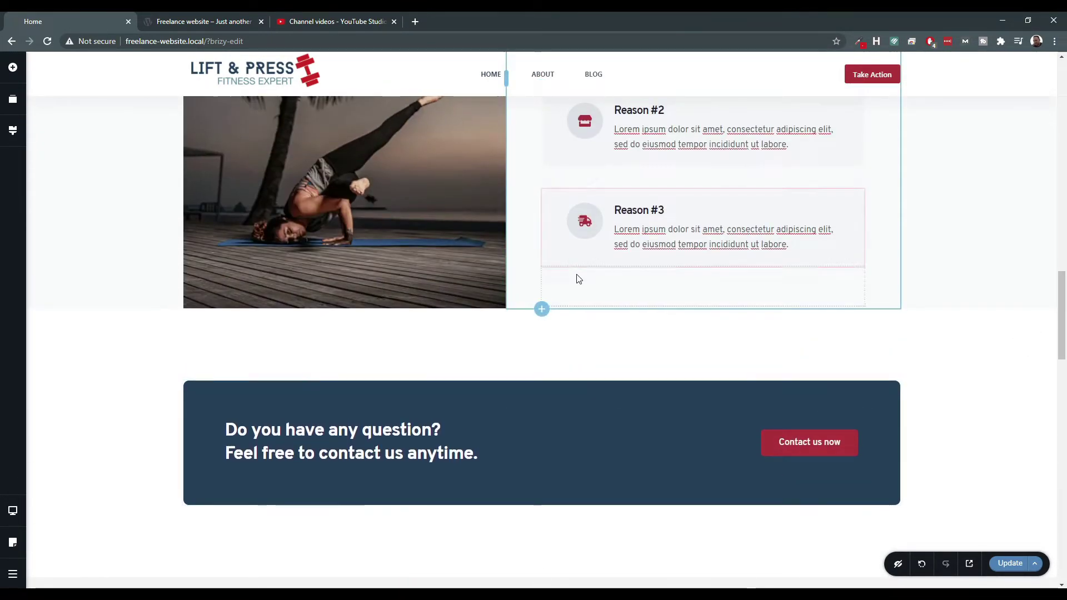
scroll(574, 279, "up", 13)
scroll(571, 318, "down", 4)
scroll(599, 389, "down", 4)
scroll(599, 389, "down", 4)
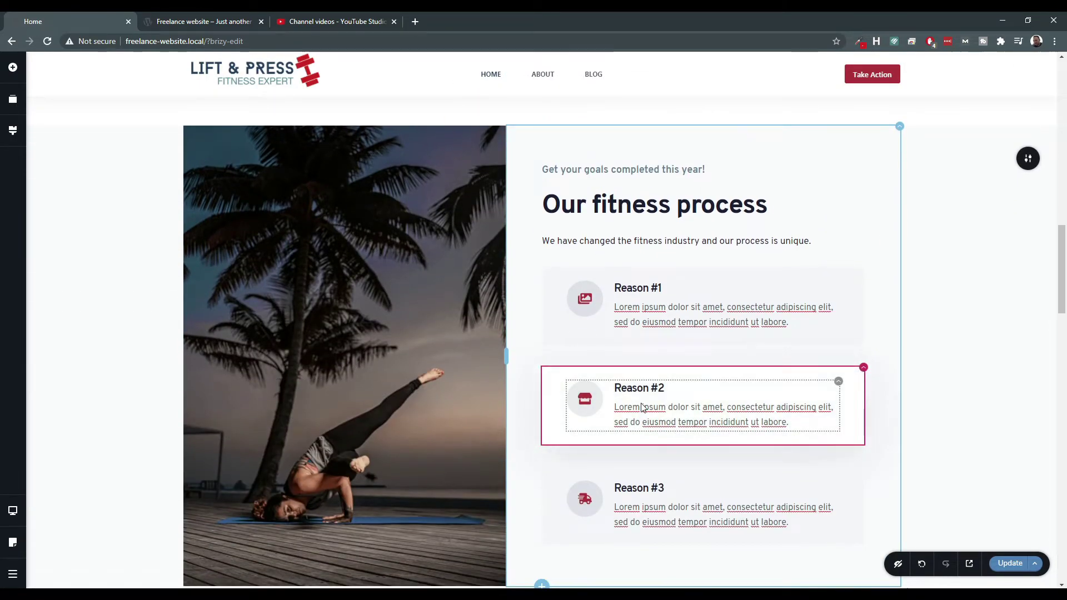
scroll(547, 271, "up", 5)
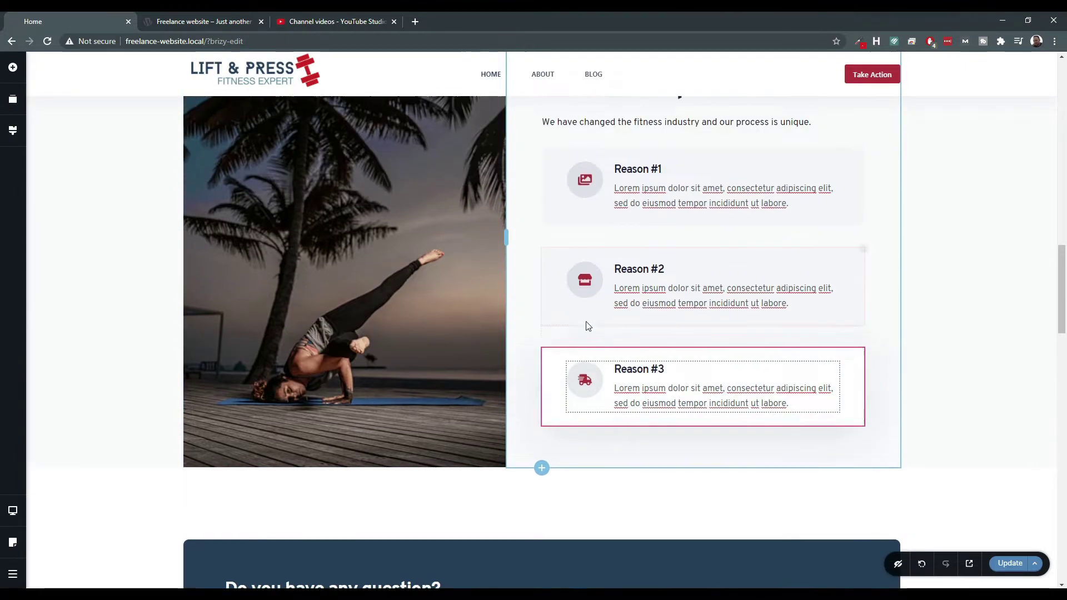
scroll(685, 221, "up", 2)
scroll(656, 291, "up", 14)
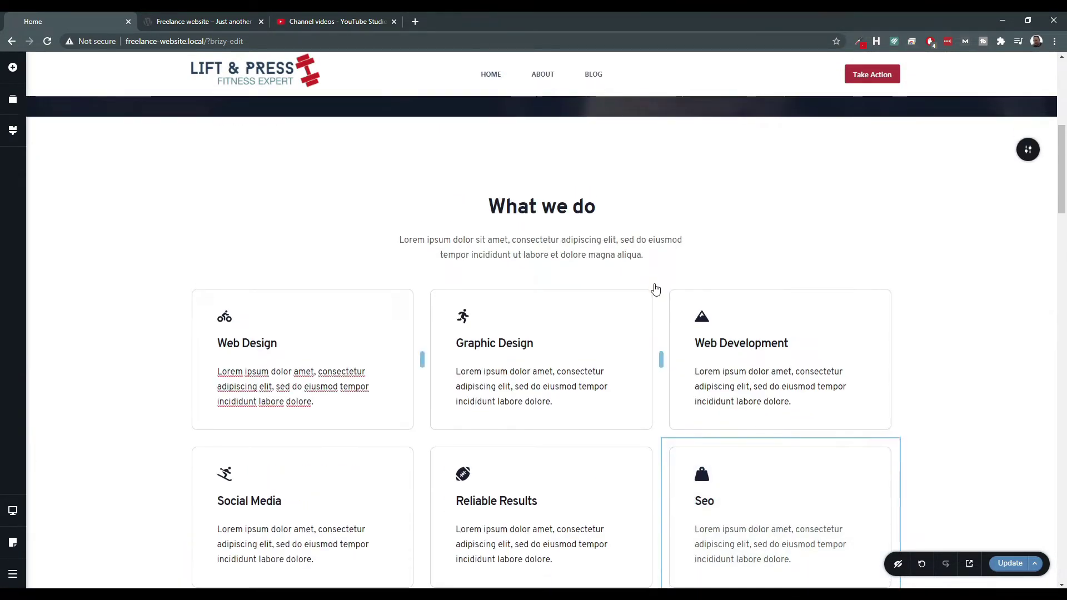
In the What we do section, retitle the Web Design card as "Biking" and the Graphic Design card as "Running".
scroll(603, 362, "down", 4)
scroll(263, 345, "down", 3)
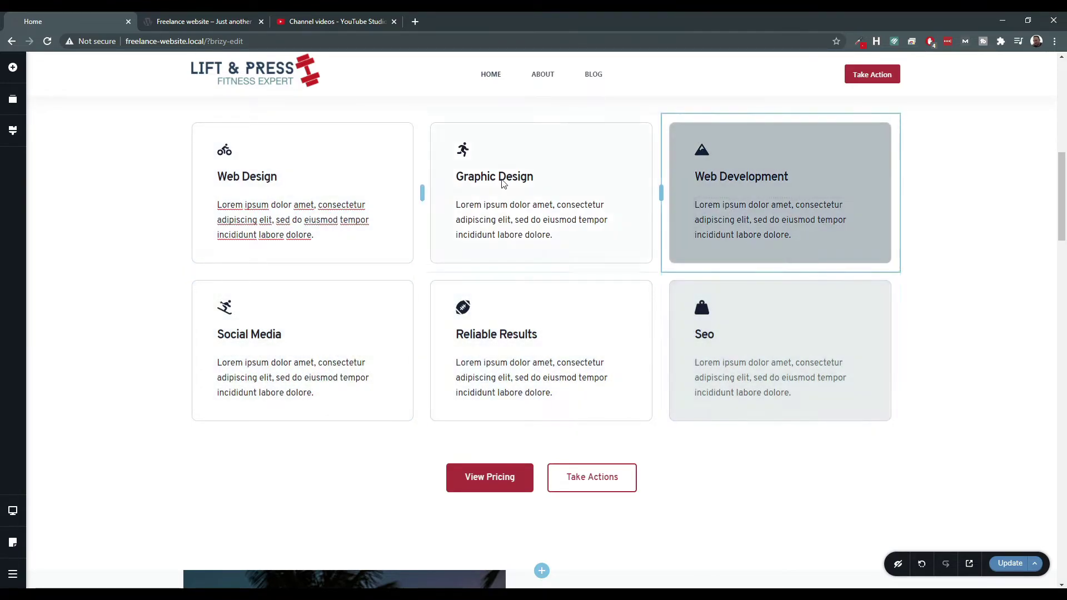
double_click(253, 177)
left_click(253, 176)
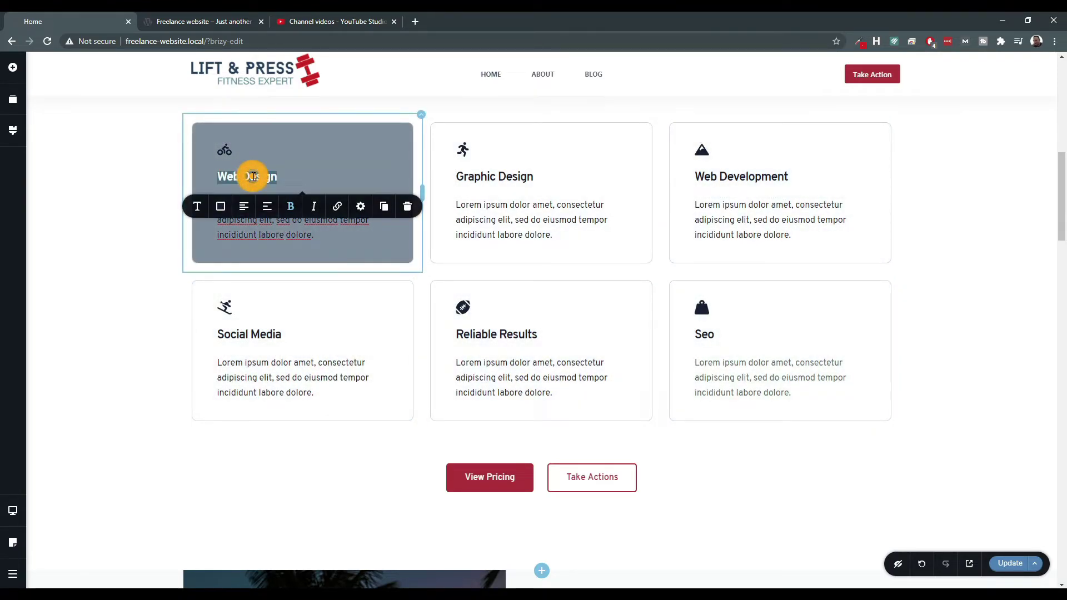
type("Biking")
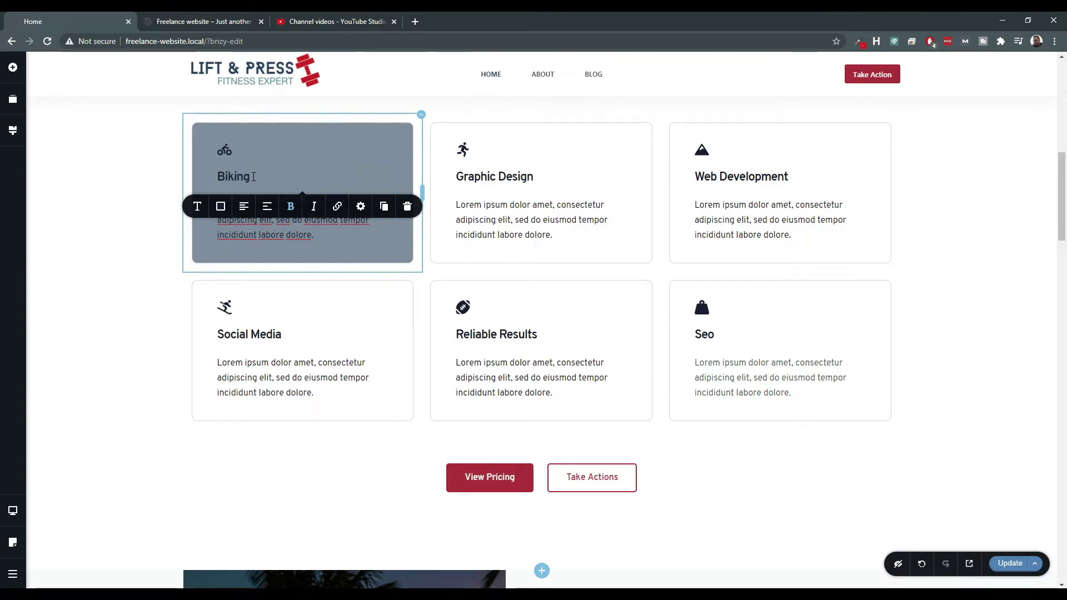
triple_click(472, 178)
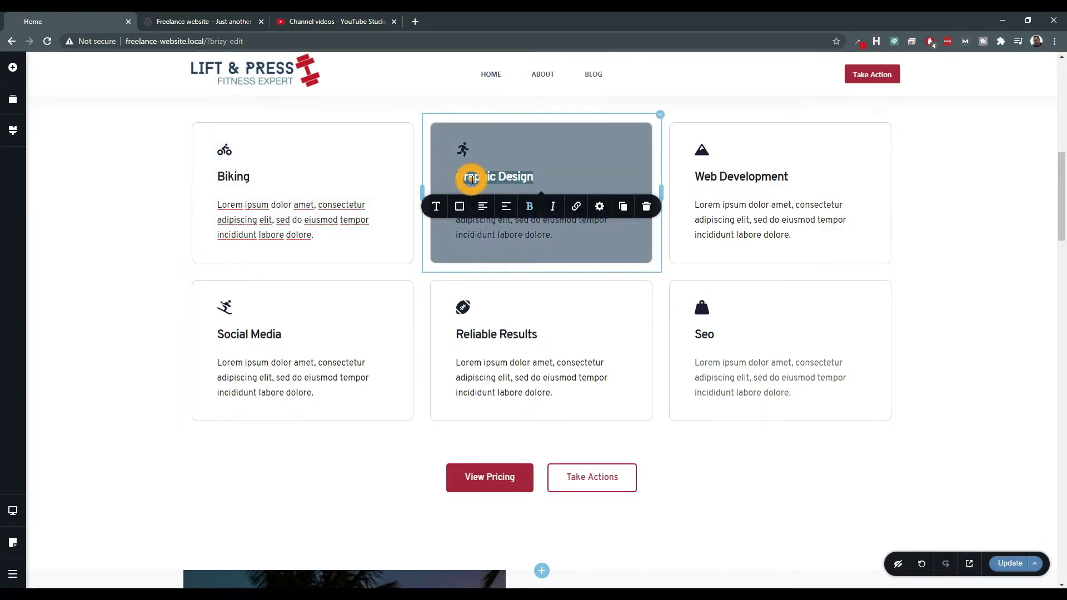
key("BackSpace")
type("Running")
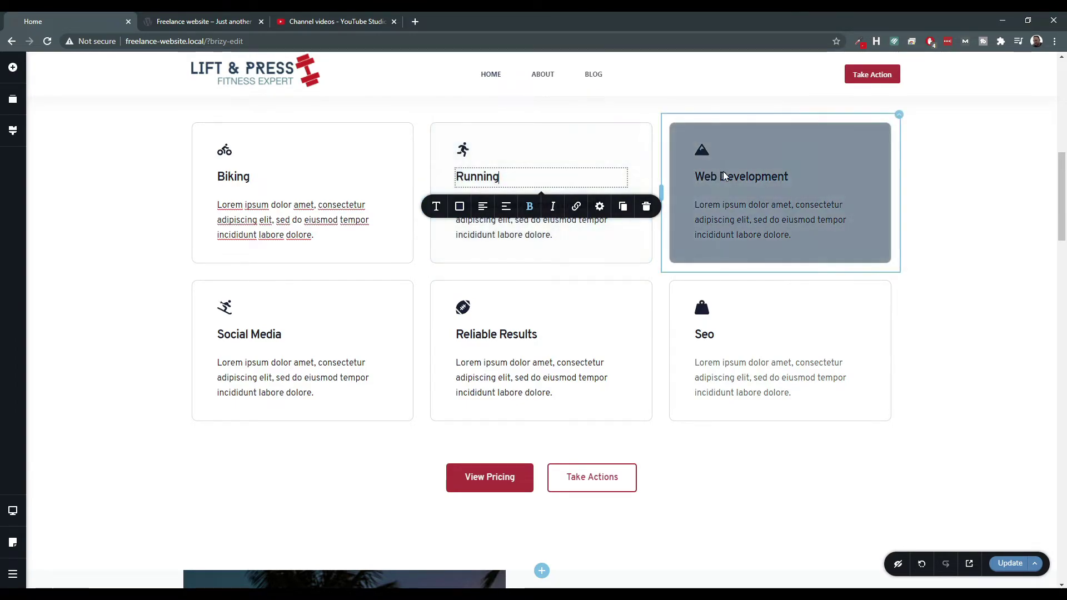
Retitle the Web Development card in the What we do section as "Mountain Climbing".
double_click(723, 176)
type("Mount")
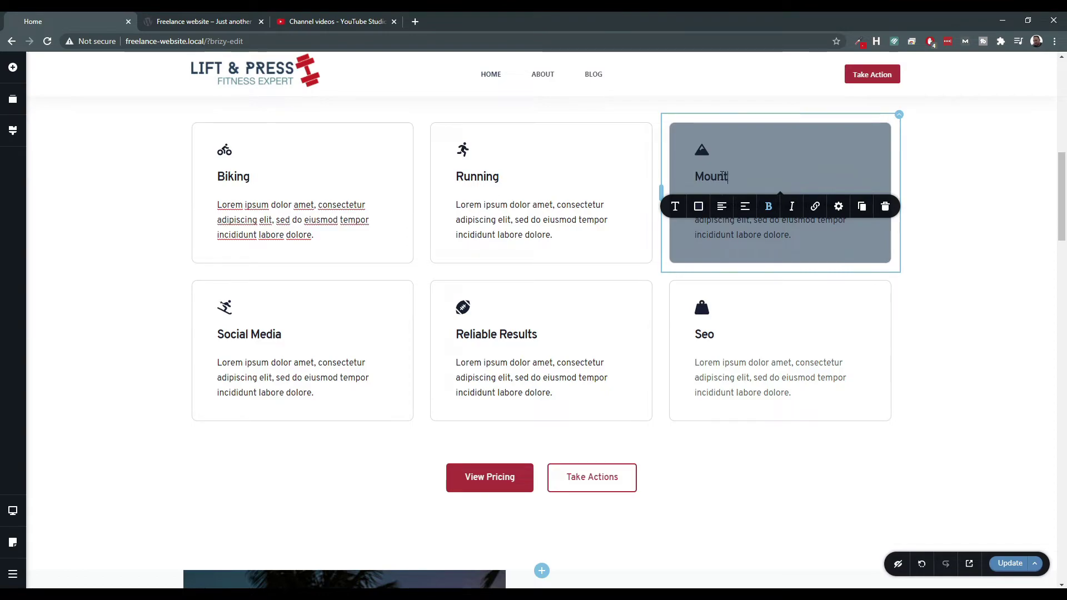
type("ain Climbing")
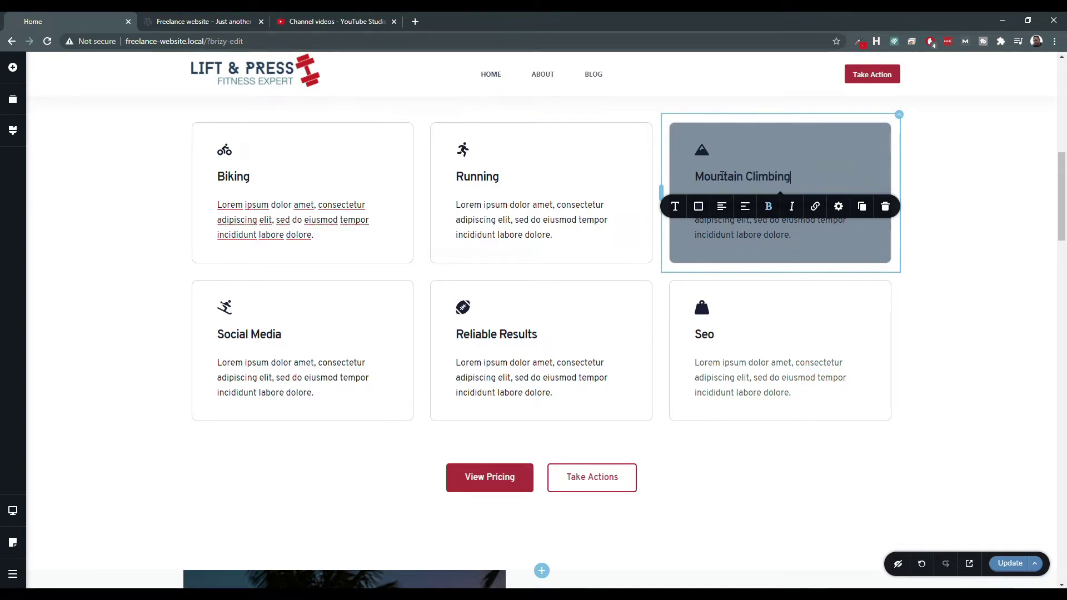
Retitle the Reliable Results card as "Sports Training" and the Seo card as "Weight Lifting".
left_click(491, 334)
triple_click(491, 334)
type("Sports Training")
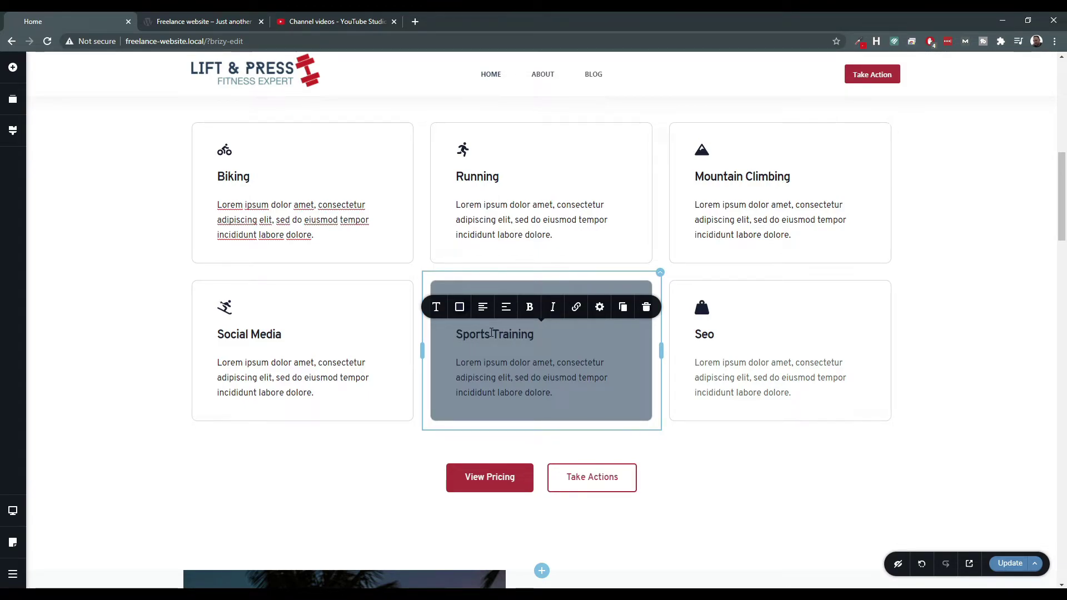
left_click(696, 338)
triple_click(696, 338)
type("Weight Lifting")
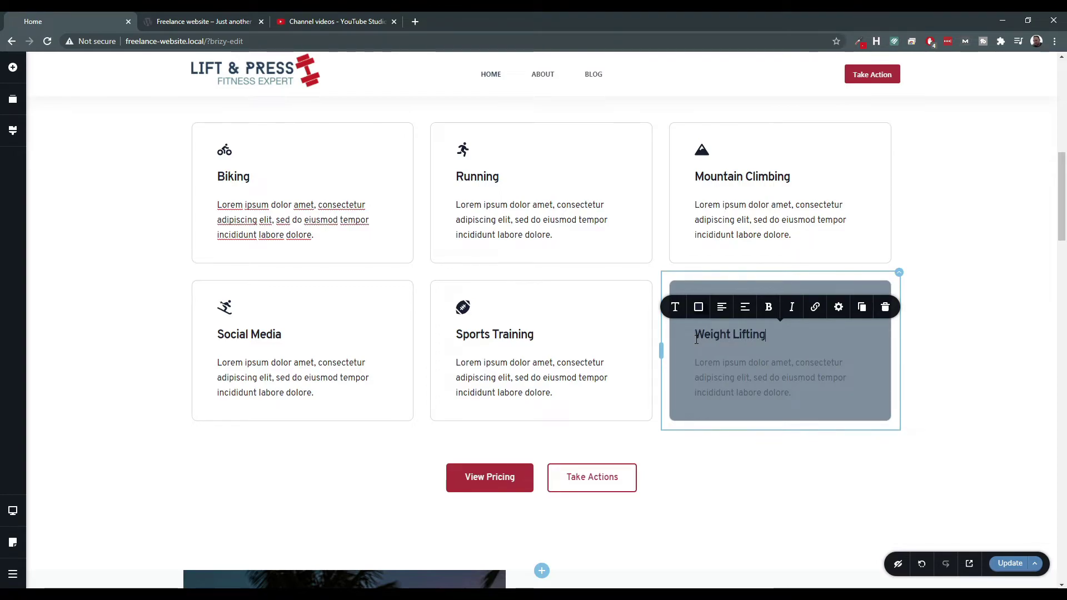
left_click(248, 332)
triple_click(248, 332)
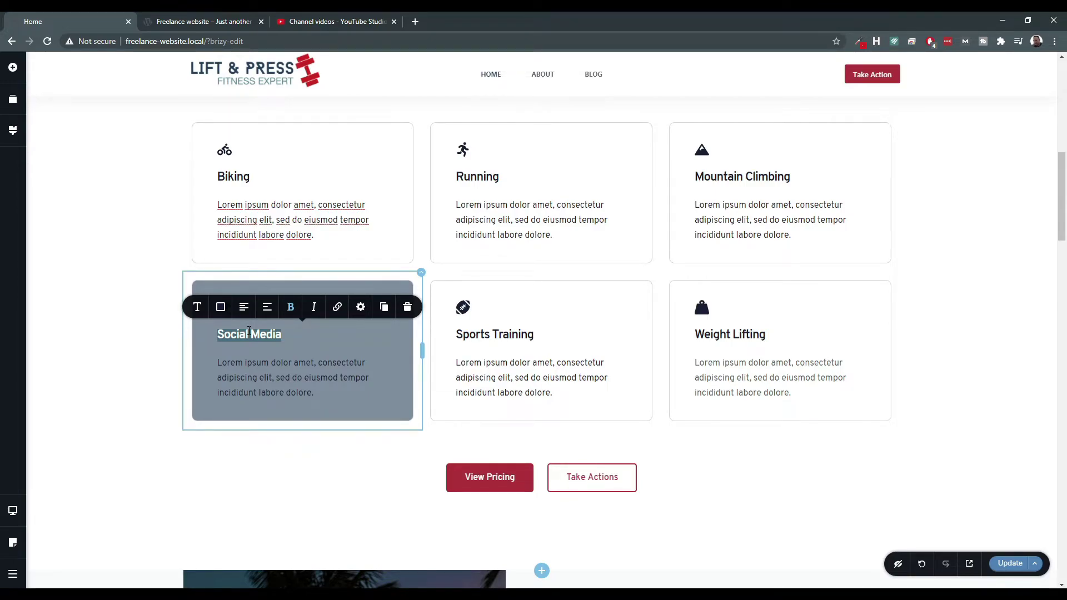
left_click(139, 340)
triple_click(250, 335)
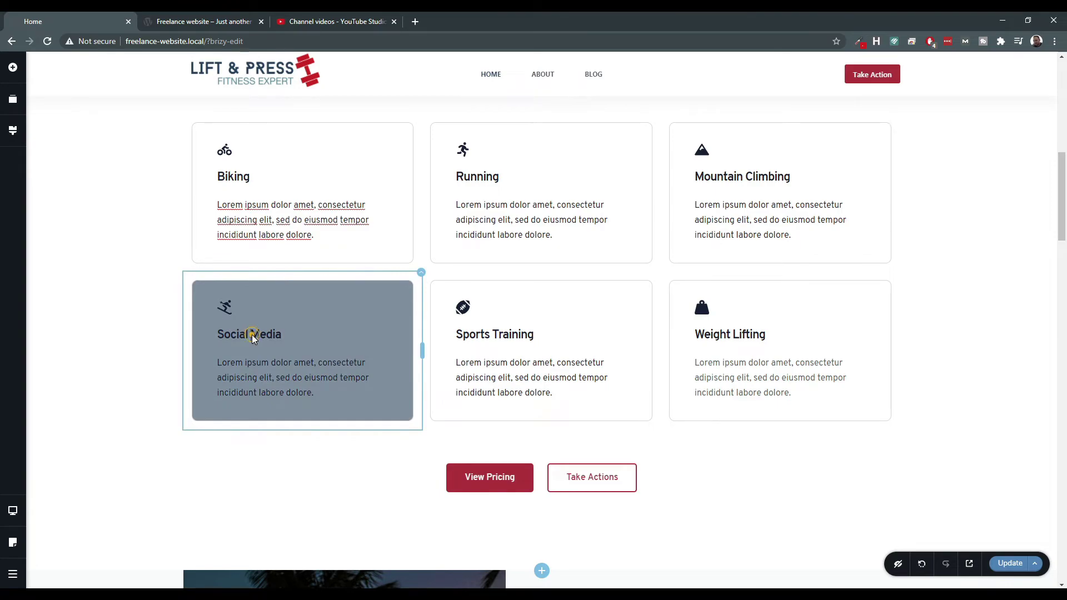
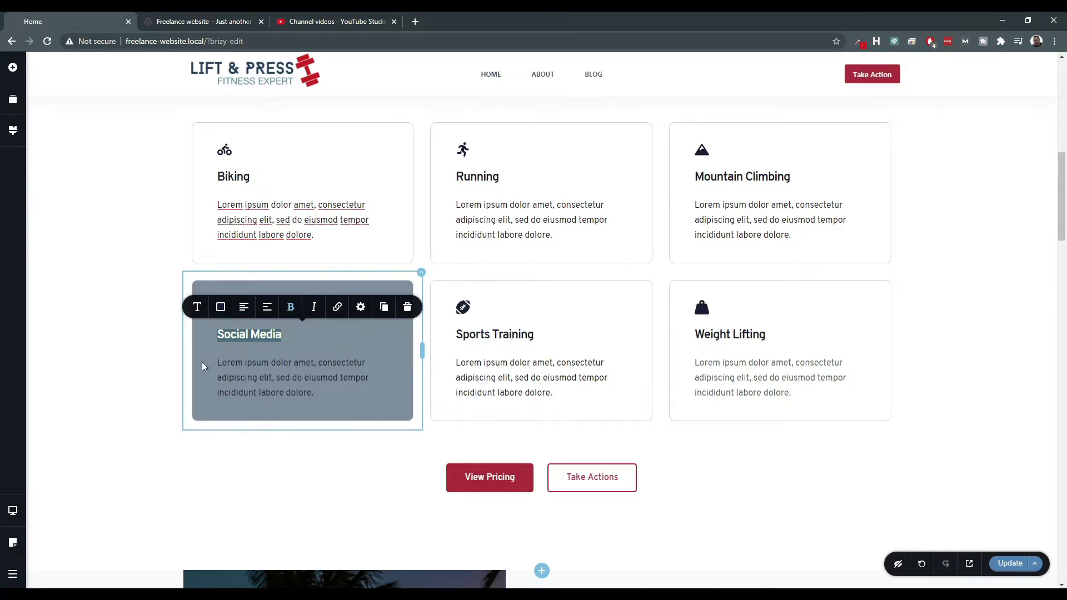
left_click(162, 400)
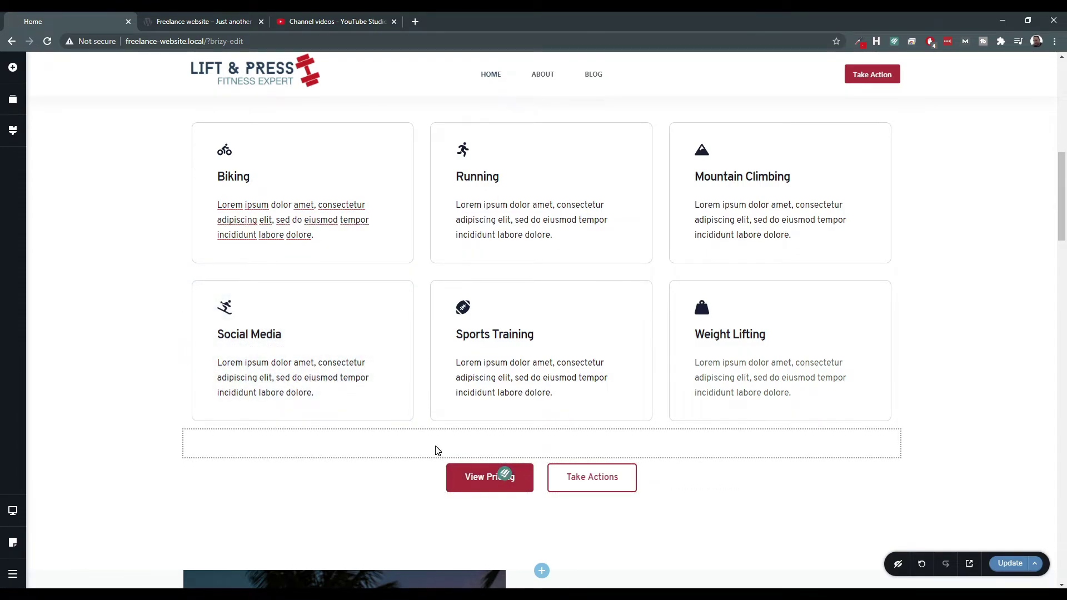
Look over the page's sections from the What we do cards down to the footer for remaining placeholder text.
scroll(422, 455, "down", 7)
scroll(424, 457, "down", 9)
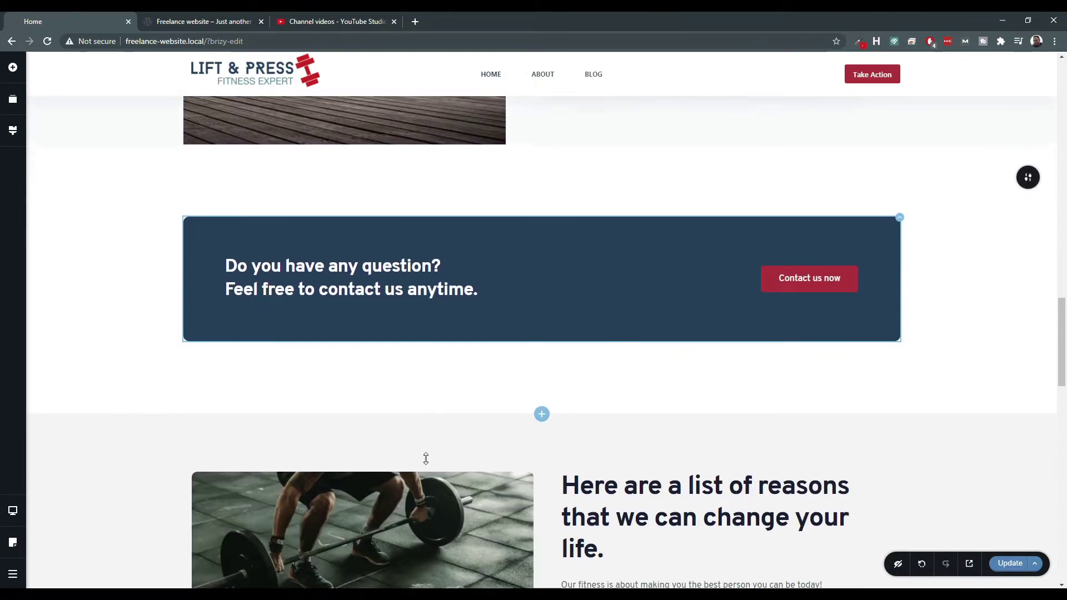
scroll(426, 459, "up", 6)
scroll(426, 457, "down", 2)
scroll(426, 459, "up", 20)
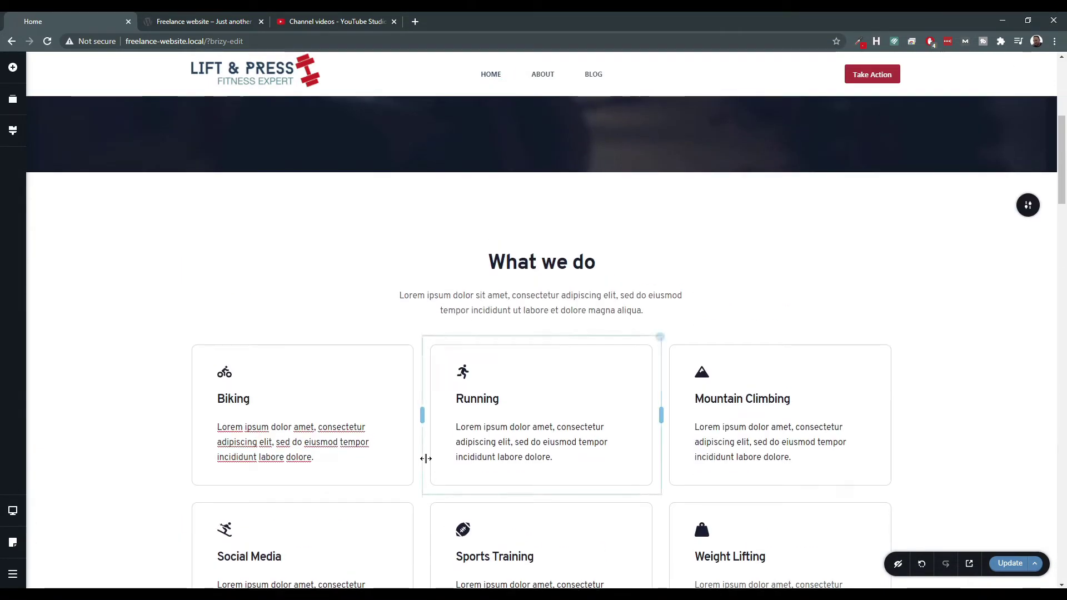
scroll(426, 458, "down", 20)
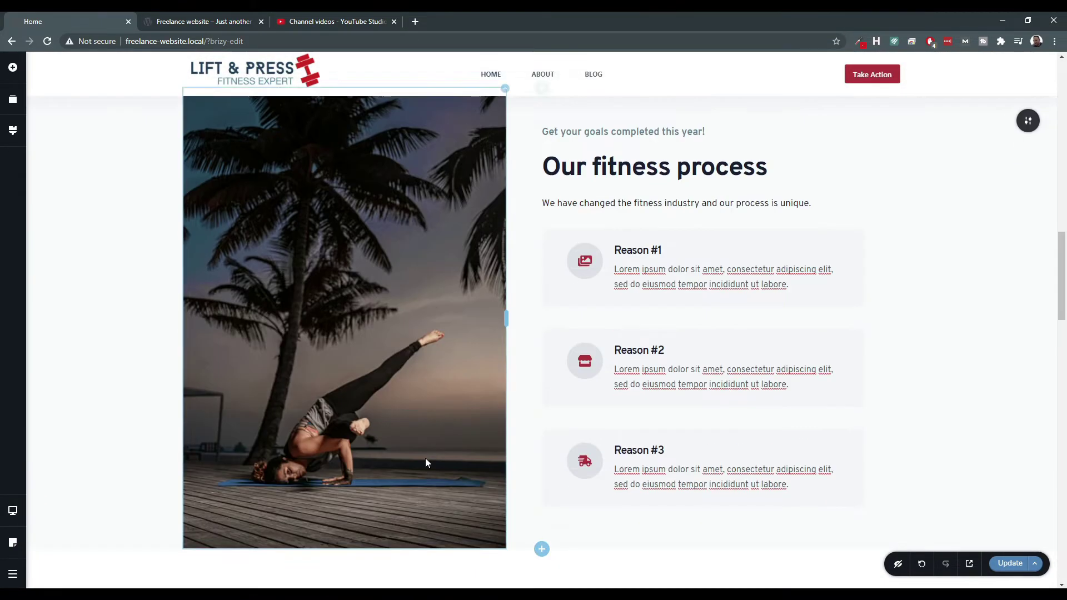
scroll(425, 458, "down", 10)
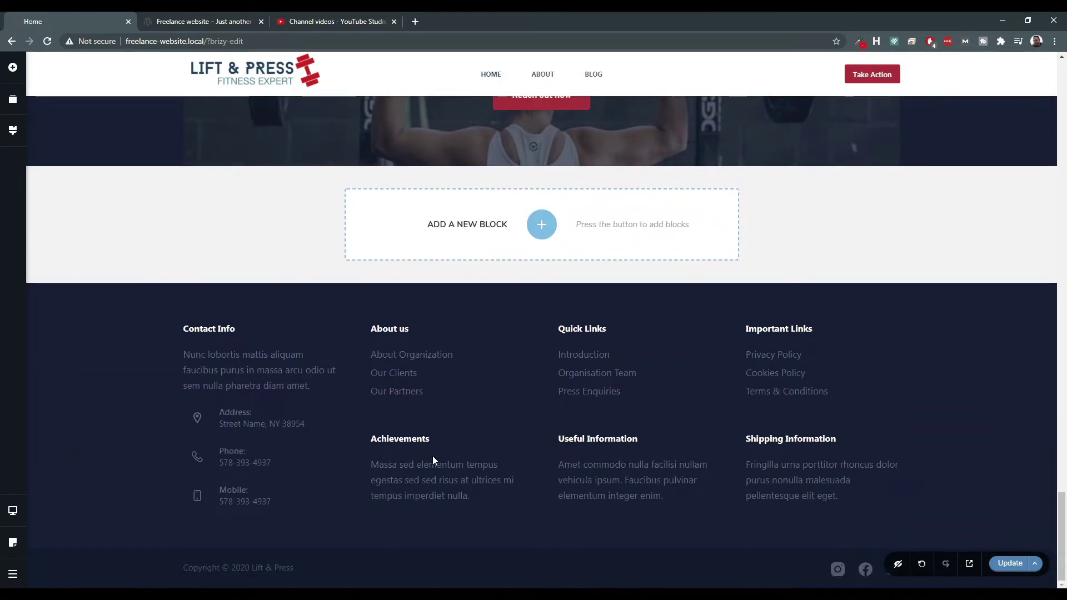
Replace the paragraph under the "Let's Build Something Together" heading with "Start today for only $99".
scroll(449, 444, "up", 6)
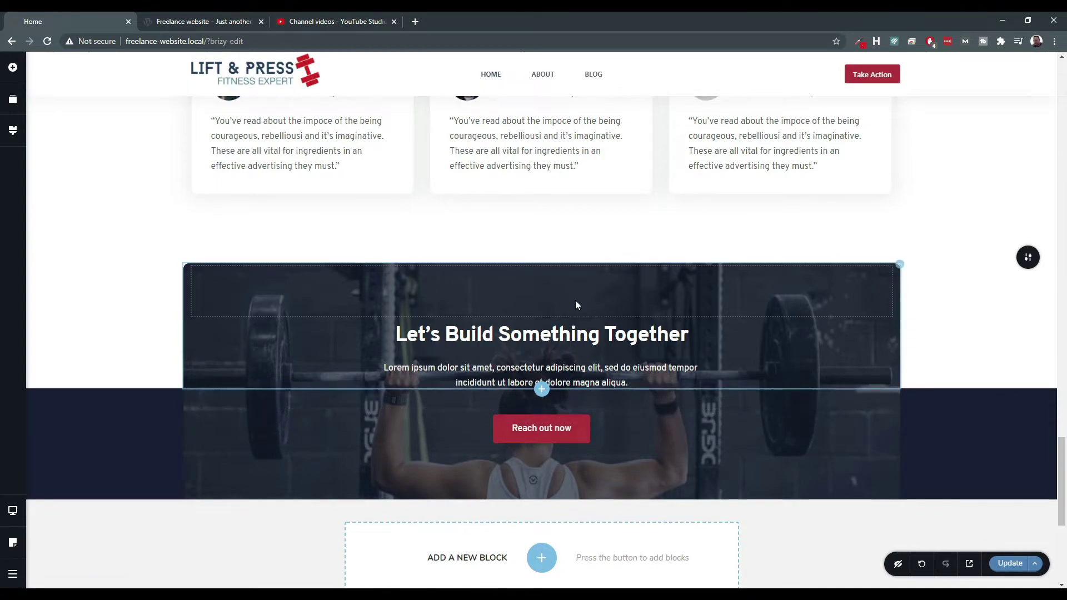
scroll(571, 298, "up", 2)
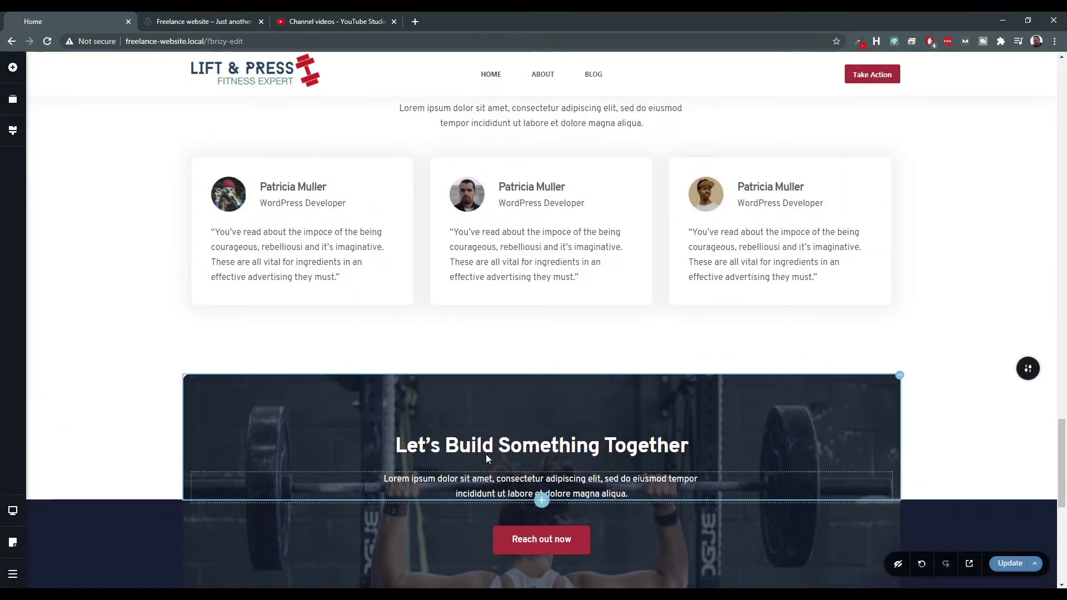
left_click(464, 488)
left_click_drag(628, 493, 480, 484)
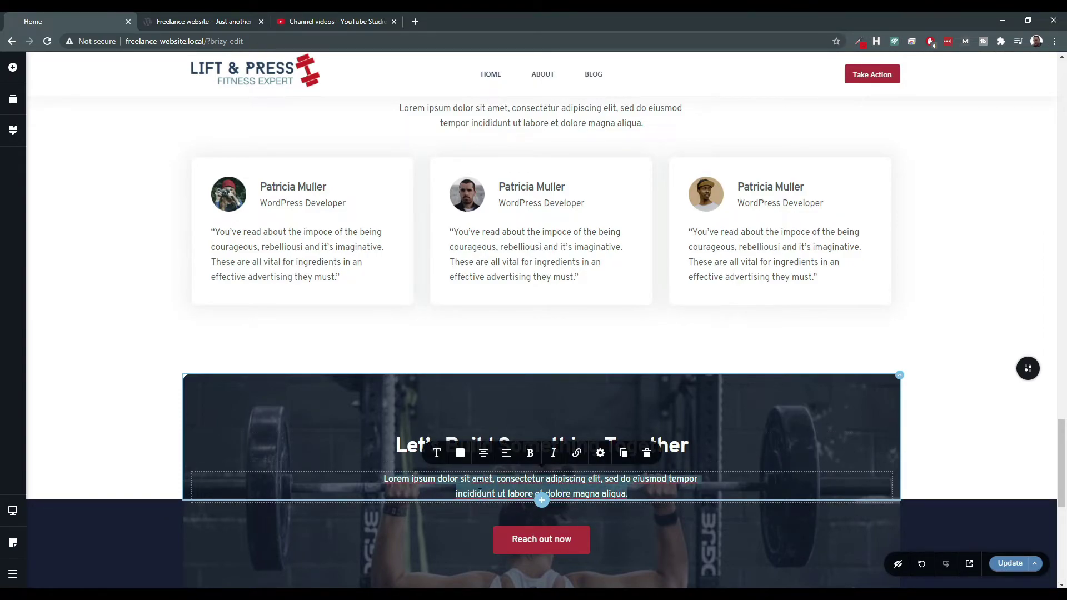
key("BackSpace")
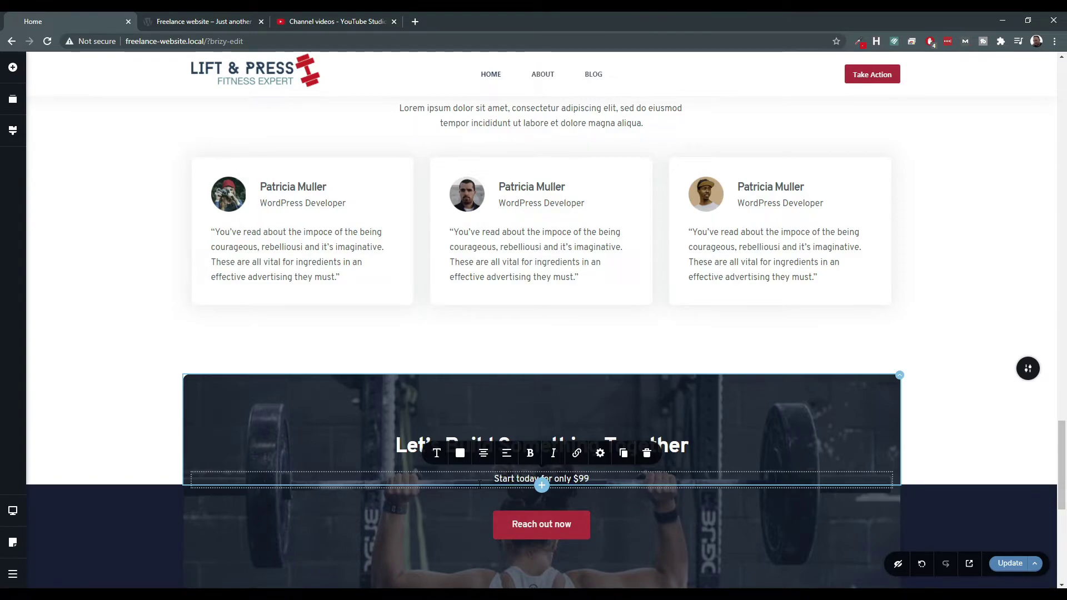
Change the label of the Reach out now button in the barbell banner to "GET STARTED".
left_click(536, 525)
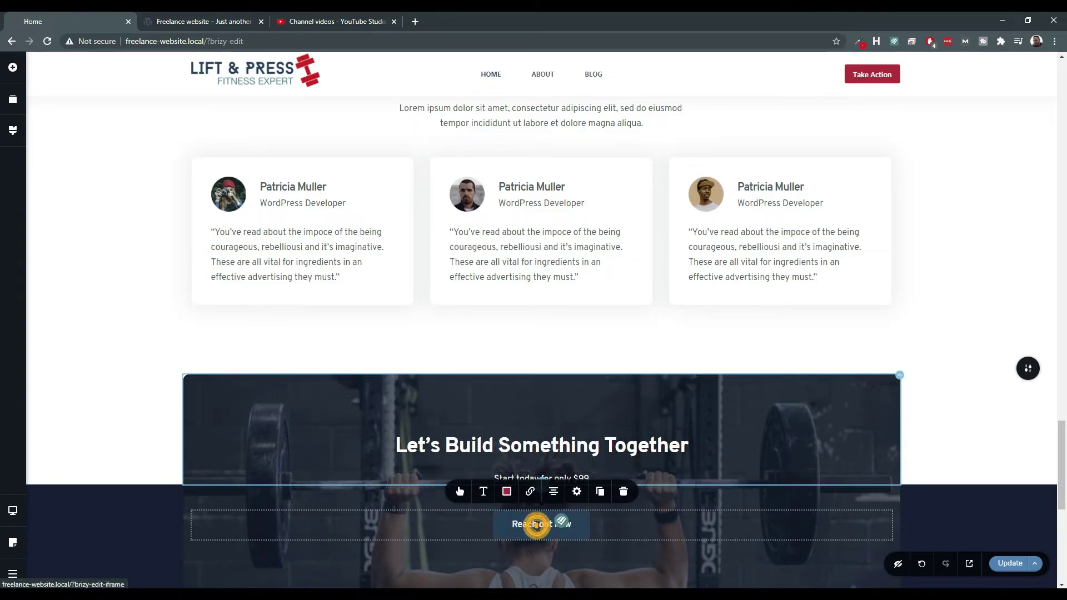
triple_click(536, 525)
type("GET STARTED")
Add the solid weight icon to the GET STARTED button, finding it with the icon search "weight".
left_click(460, 491)
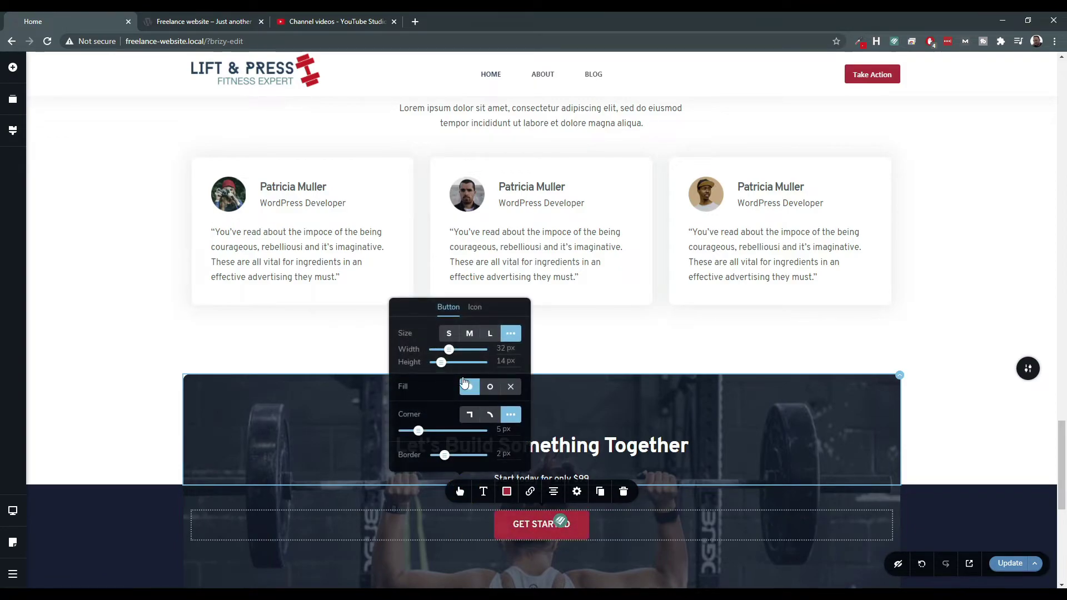
left_click(475, 308)
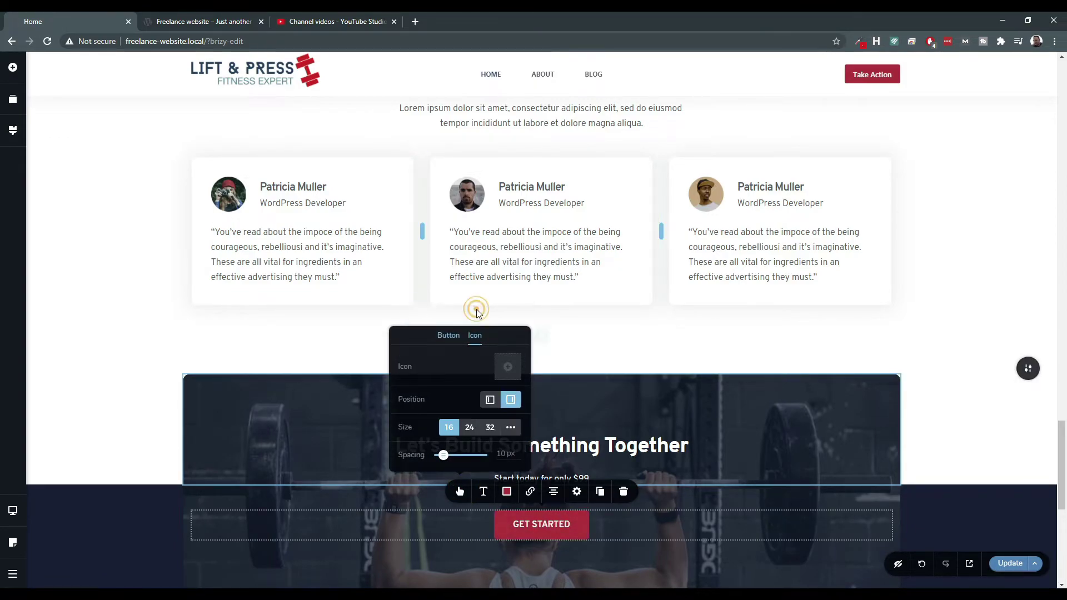
left_click(514, 366)
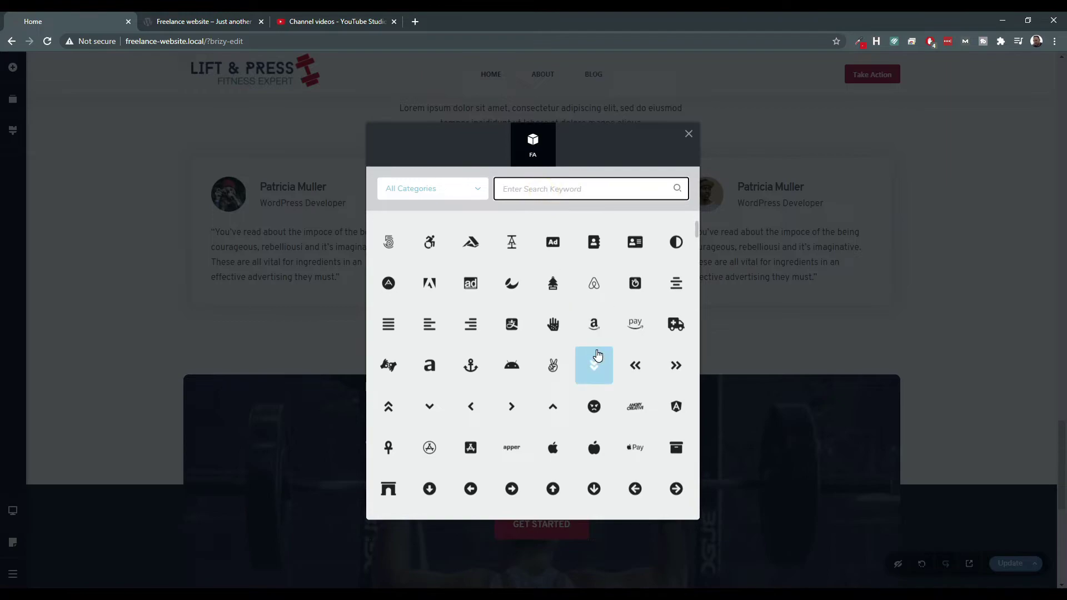
type("star")
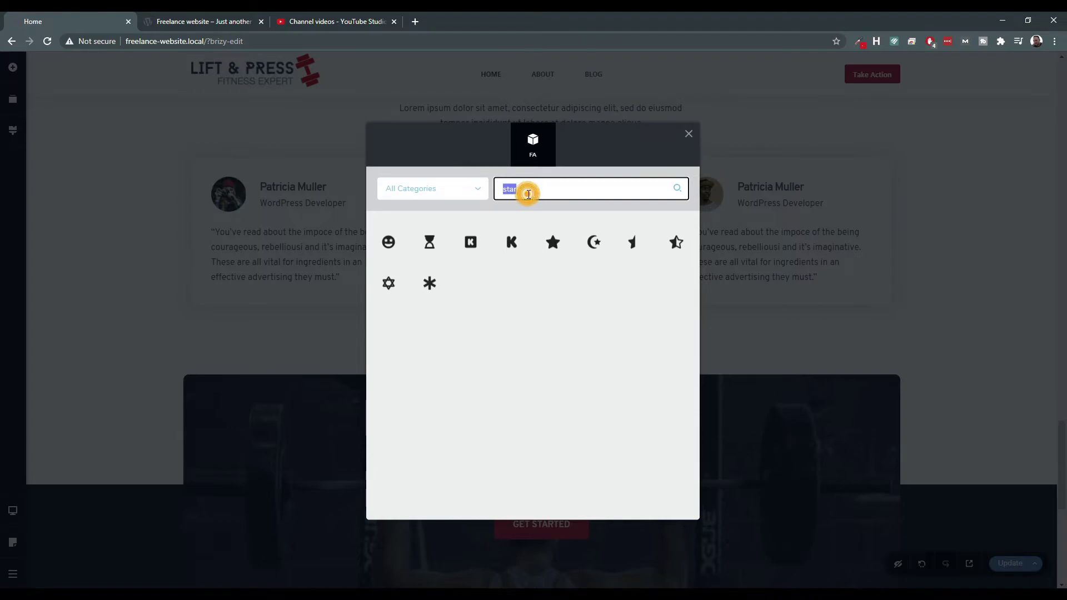
type("weight")
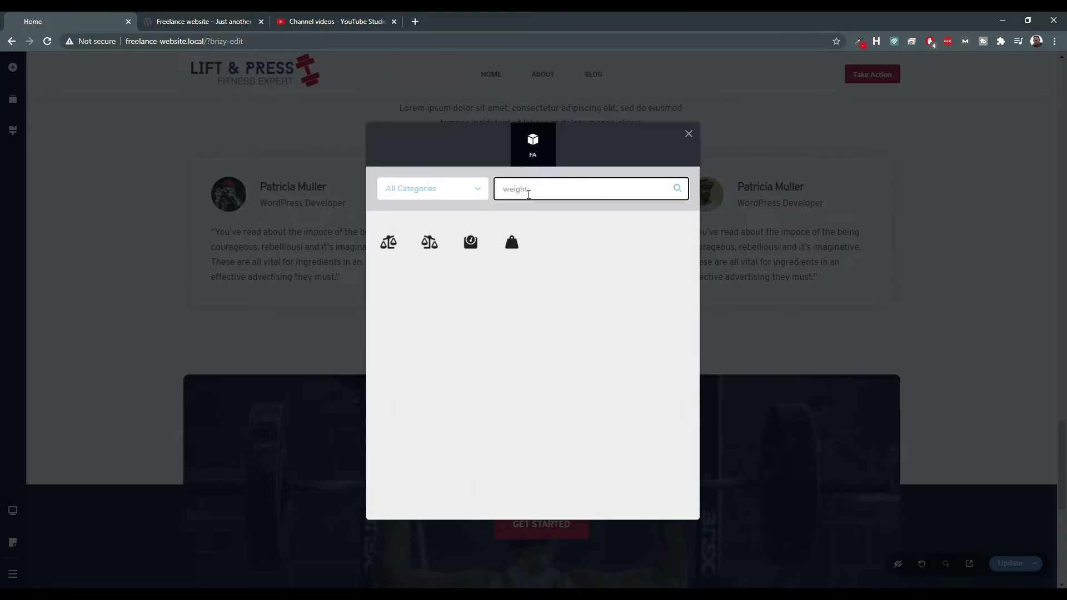
left_click(513, 247)
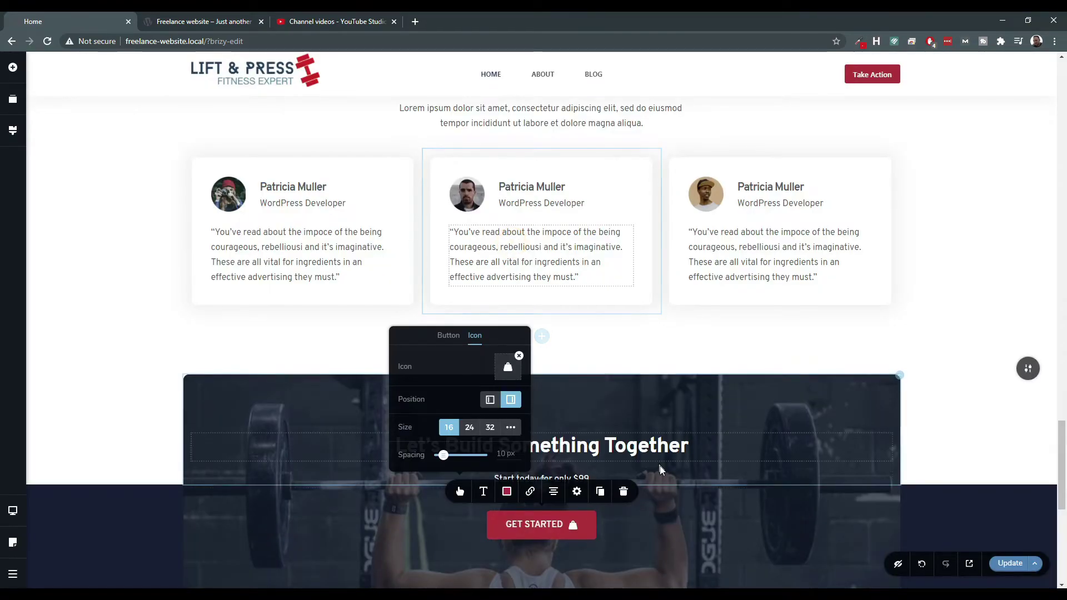
left_click(939, 324)
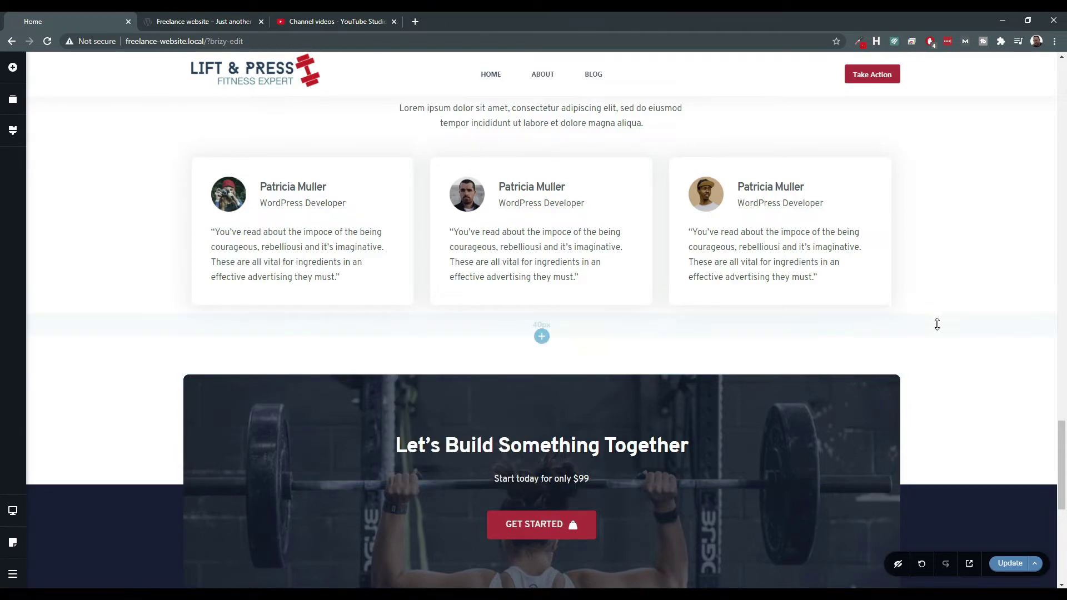
Preview the home page in a new browser tab and review its sections from the hero banner to the footer.
scroll(934, 329, "down", 3)
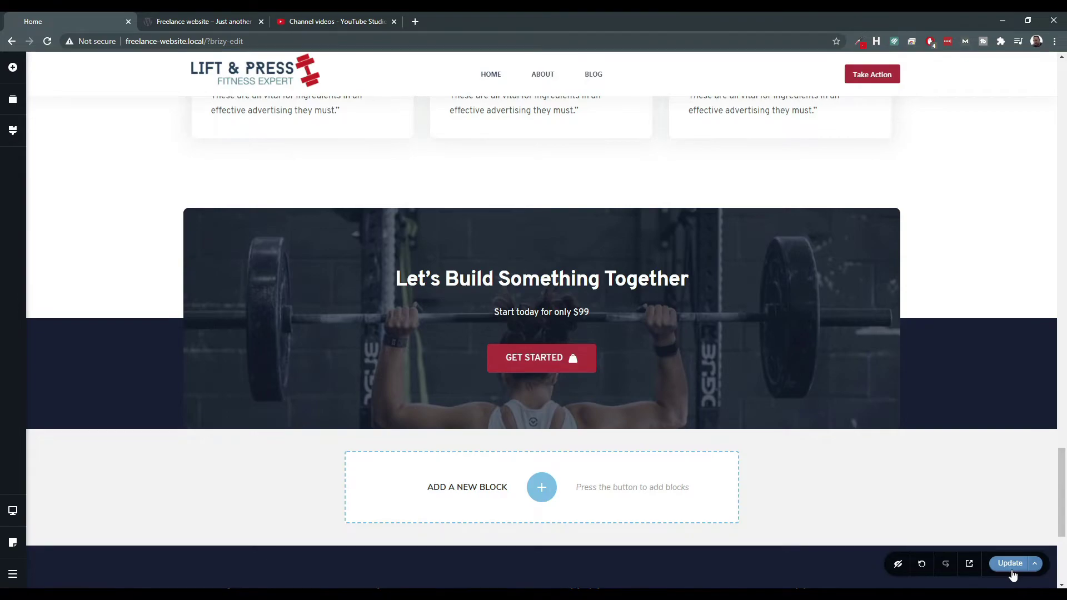
left_click(970, 564)
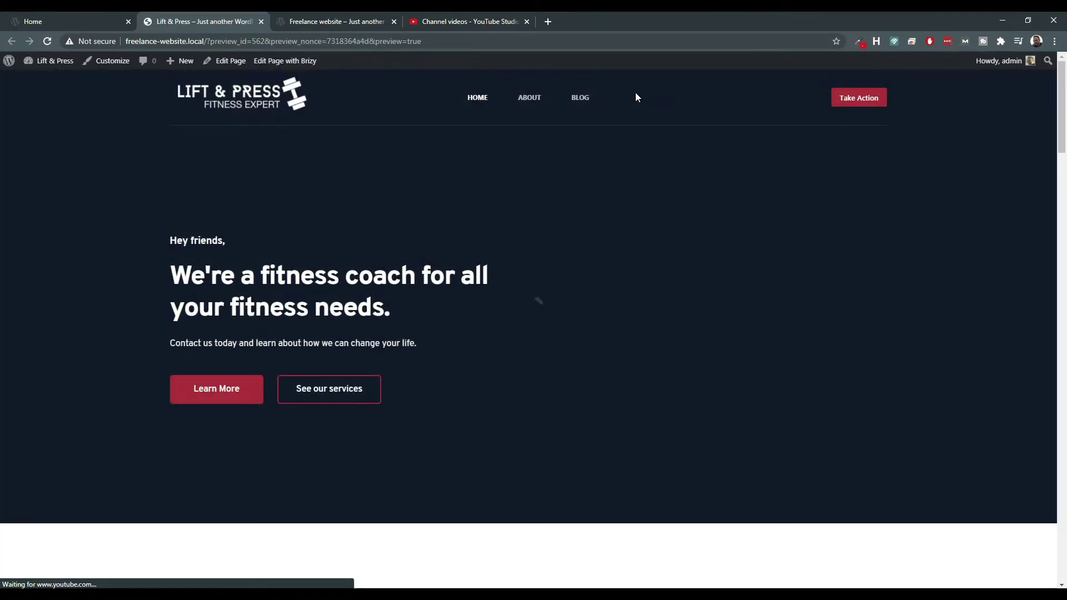
scroll(600, 256, "down", 8)
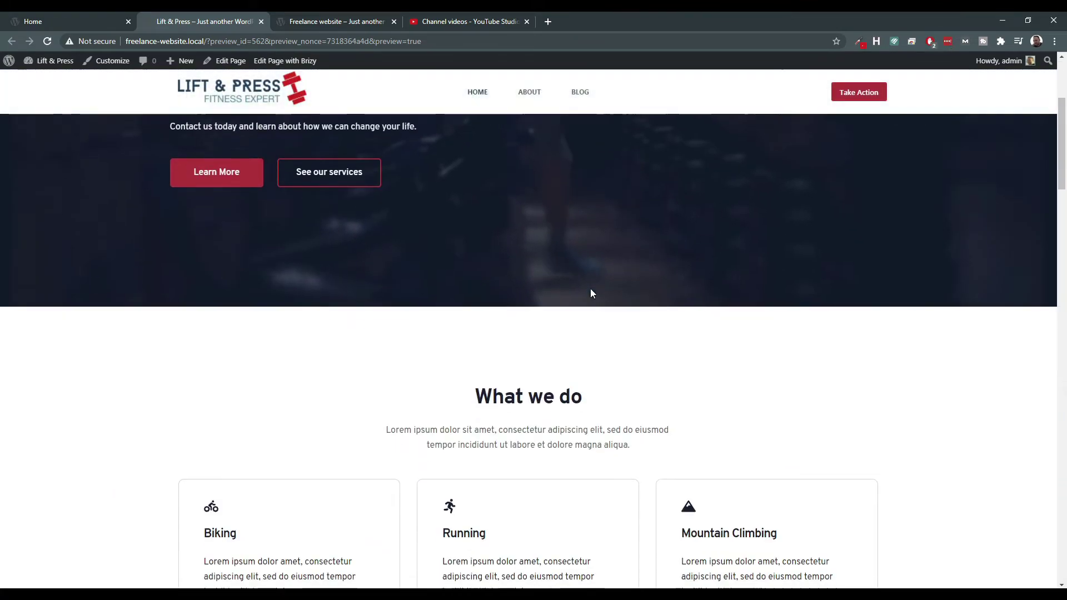
scroll(601, 305, "down", 15)
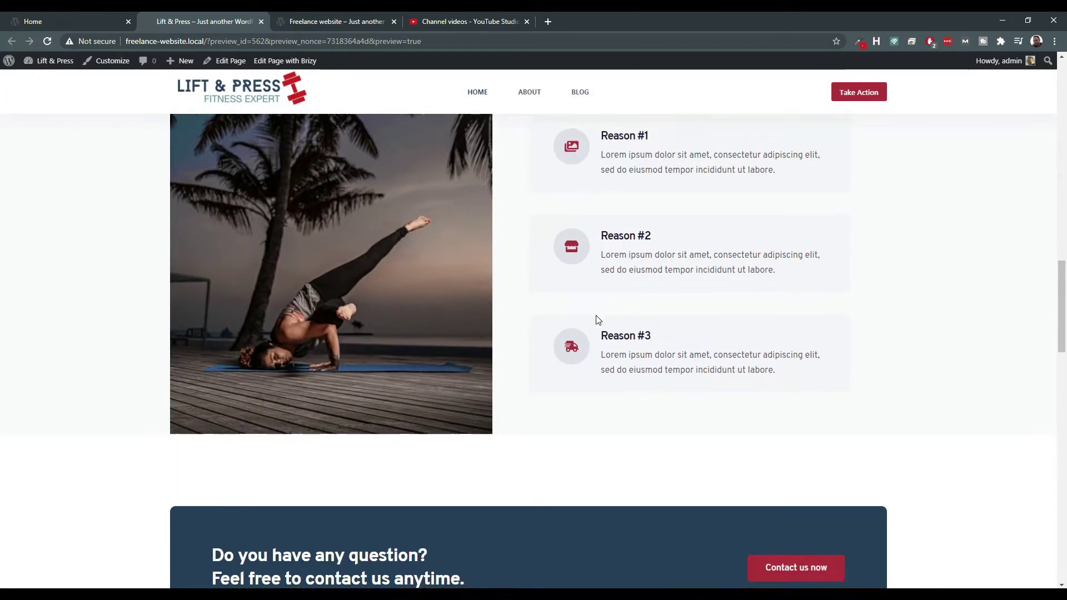
scroll(598, 319, "down", 15)
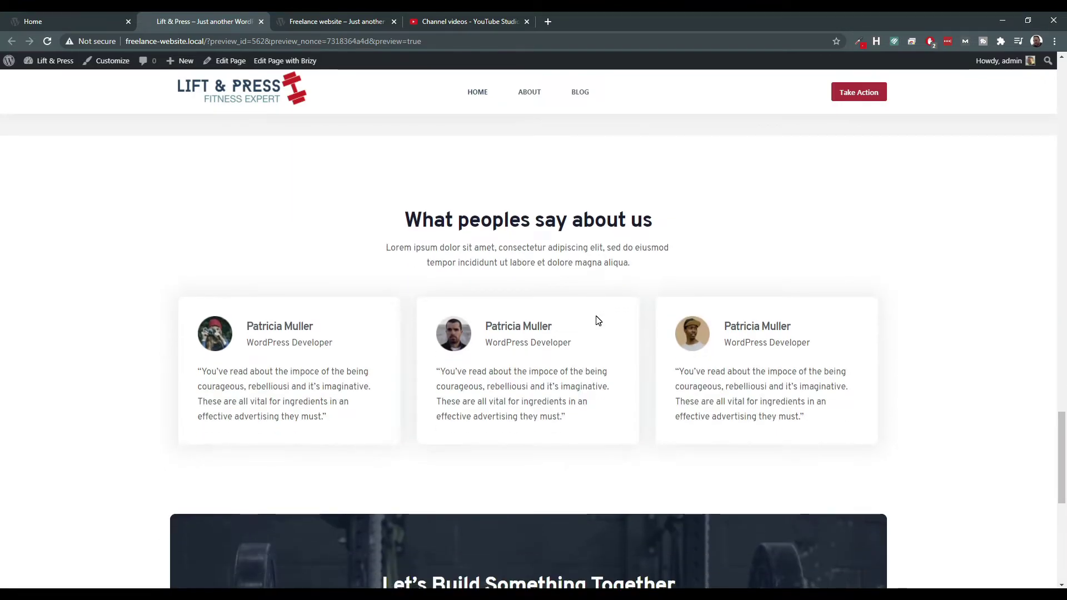
scroll(591, 348, "down", 3)
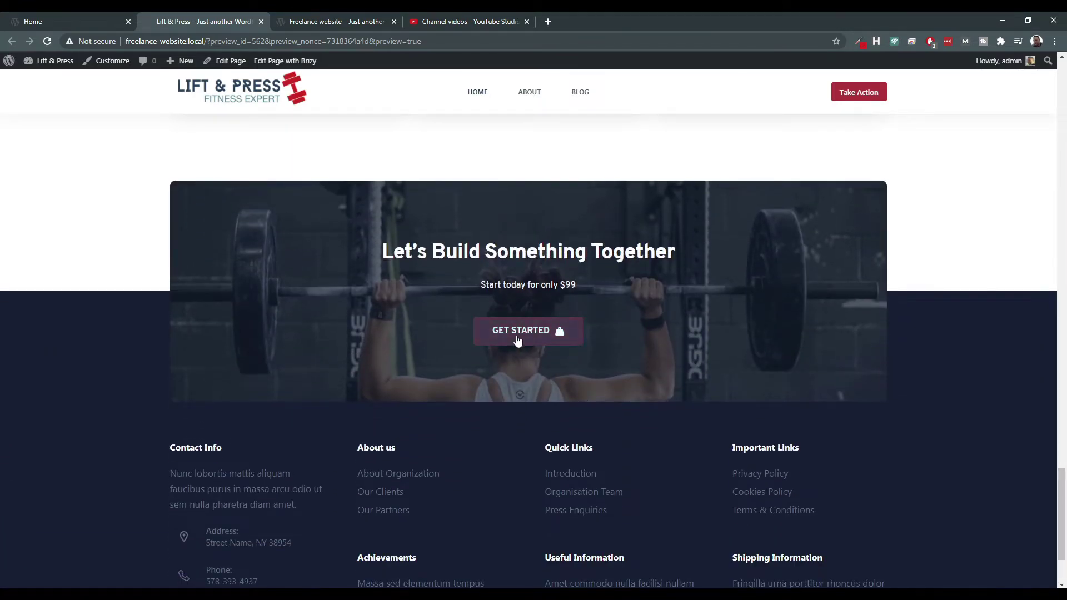
scroll(527, 340, "down", 2)
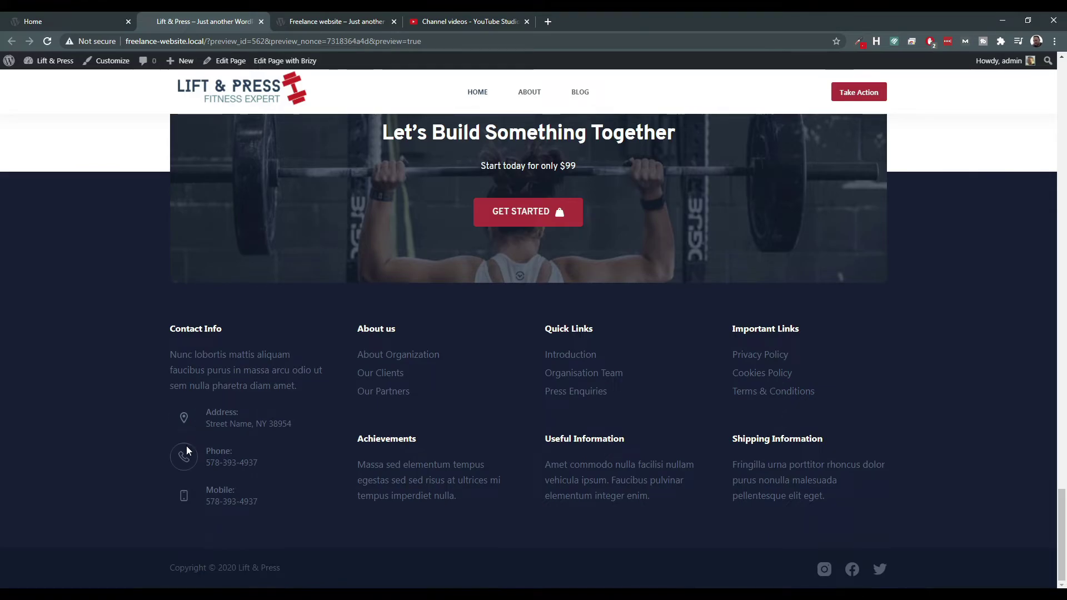
scroll(531, 409, "up", 20)
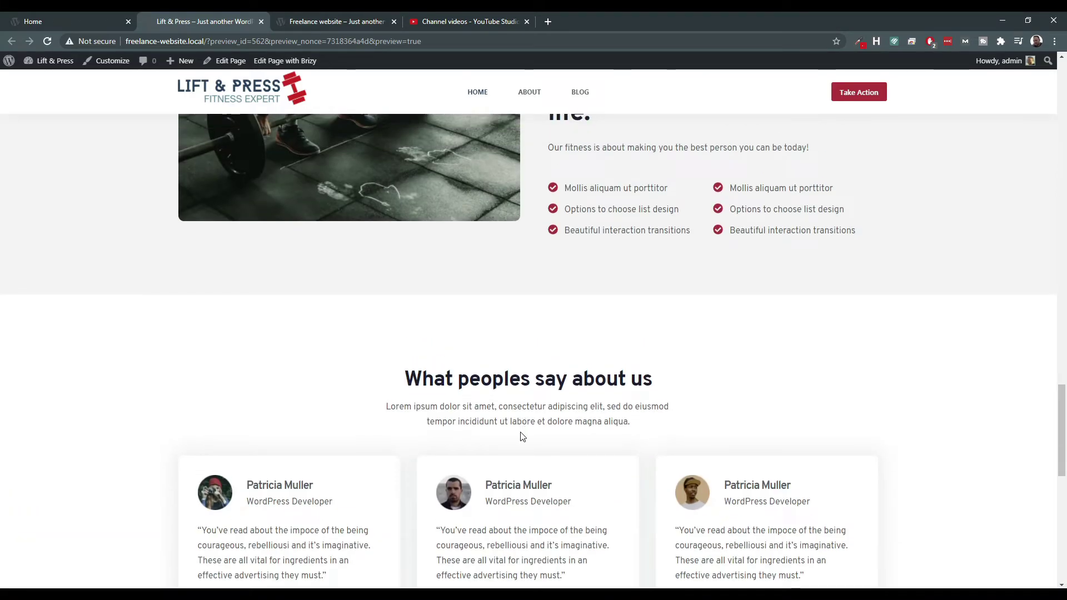
scroll(520, 437, "up", 10)
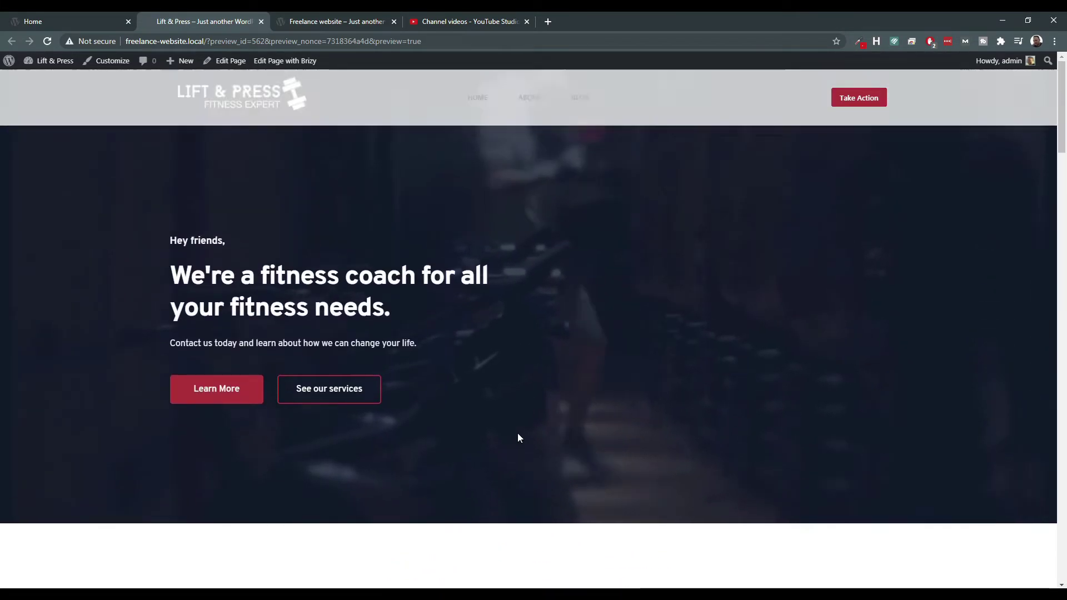
scroll(312, 388, "down", 20)
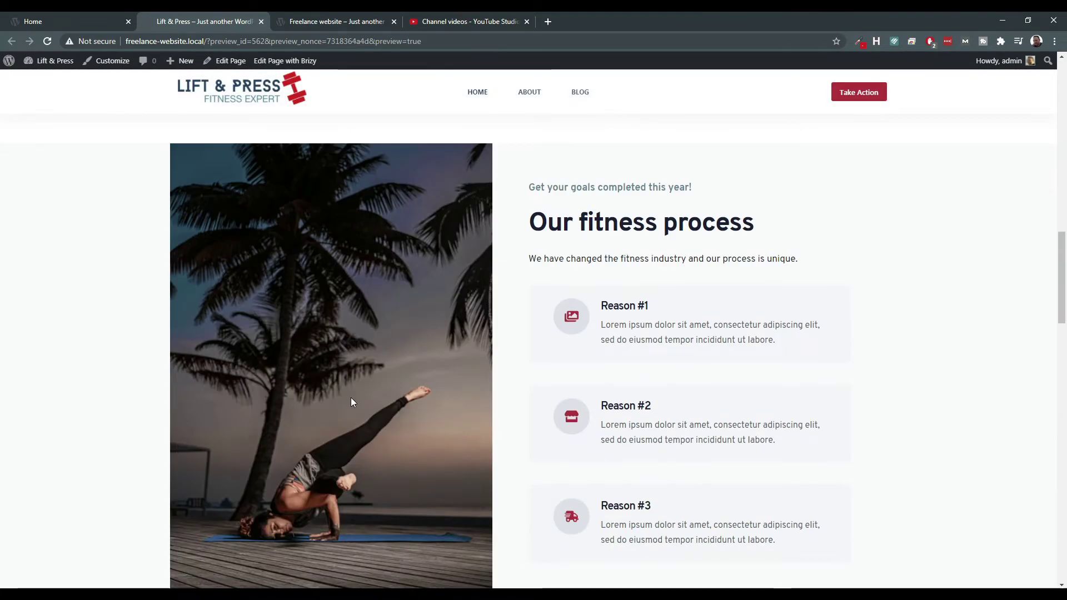
scroll(428, 358, "up", 15)
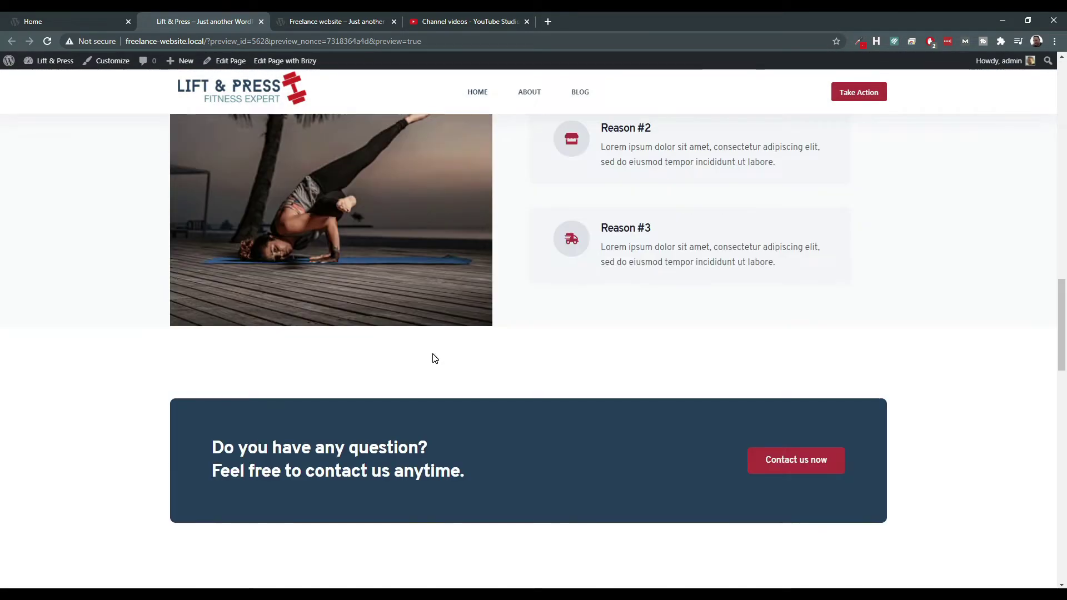
Open the site's About page and review its sections from the hero banner down to the Contact Us form.
scroll(413, 363, "up", 5)
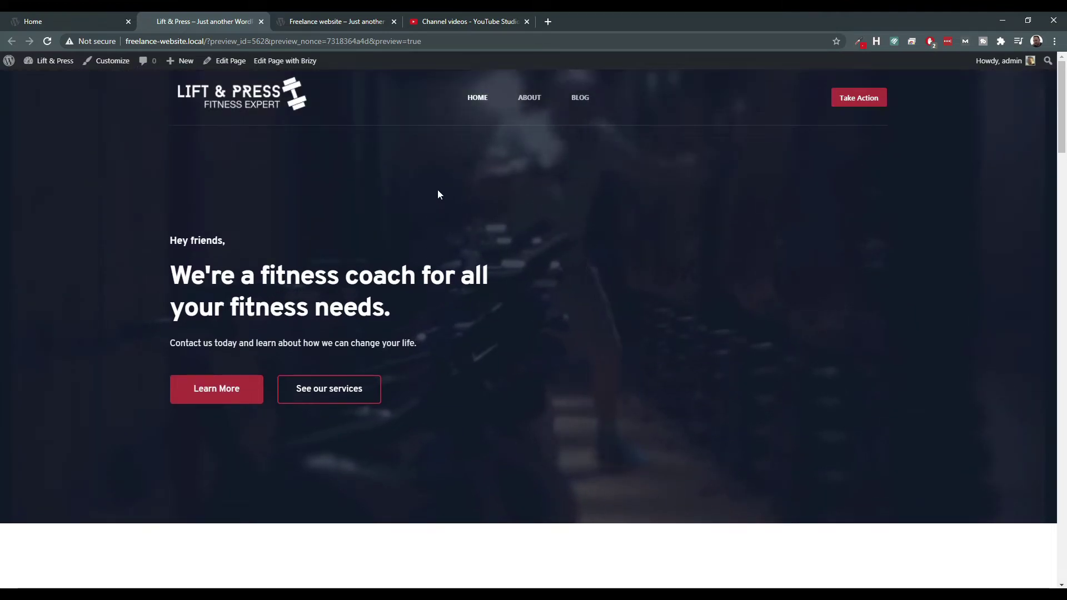
left_click(531, 100)
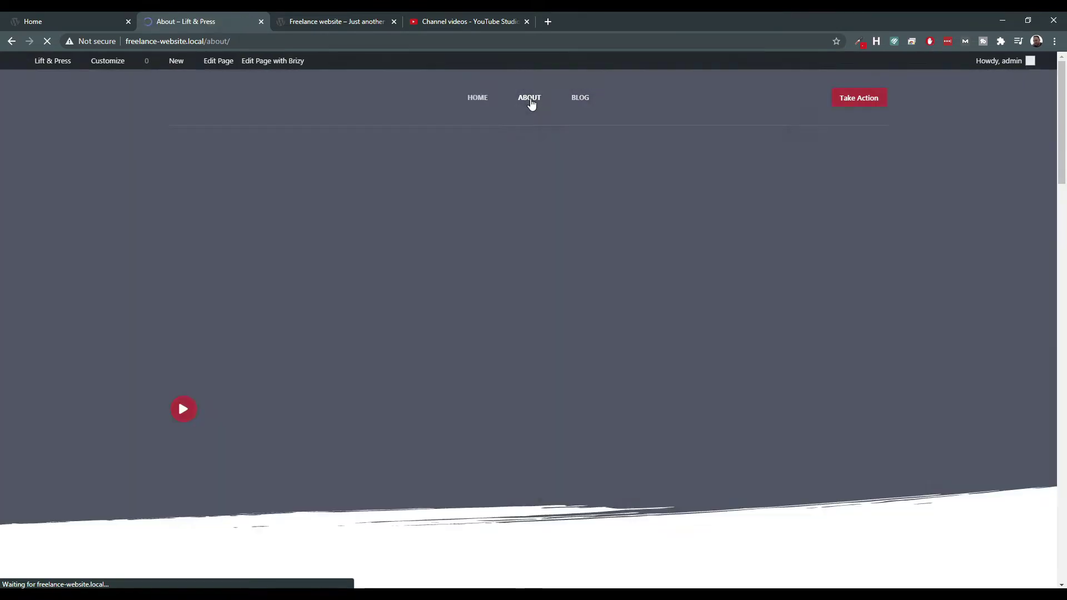
scroll(489, 210, "down", 4)
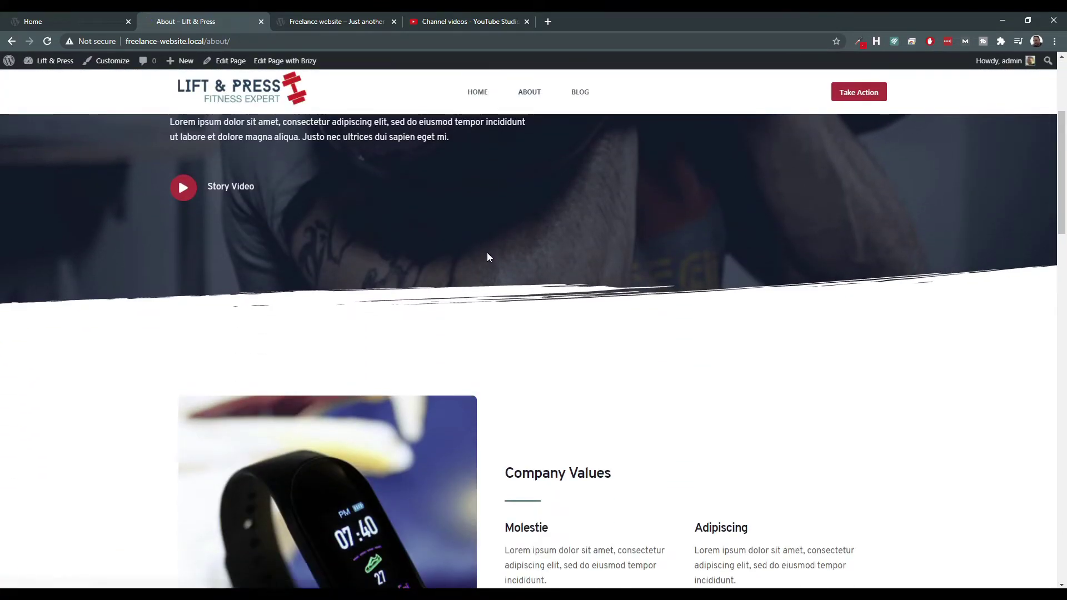
scroll(487, 252, "up", 4)
scroll(485, 259, "down", 1)
scroll(489, 257, "down", 5)
scroll(586, 248, "up", 5)
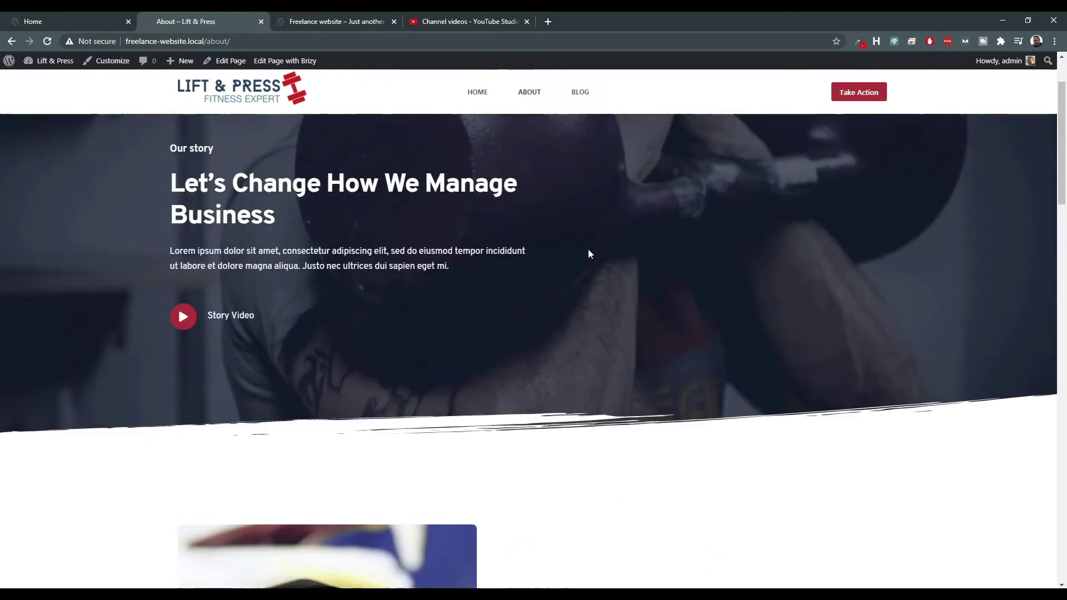
scroll(584, 440, "up", 1)
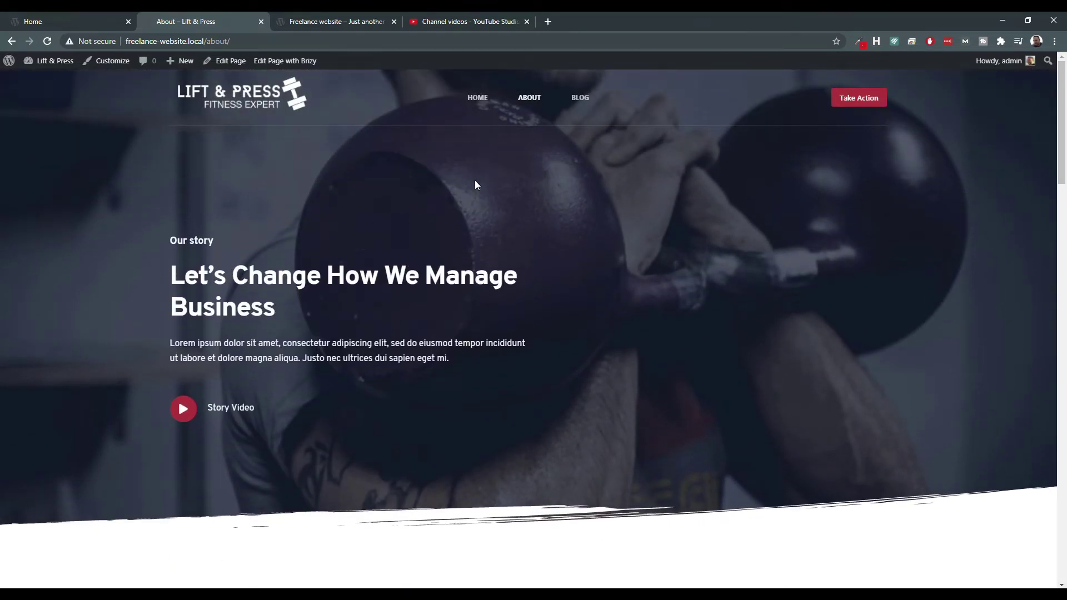
scroll(469, 259, "down", 20)
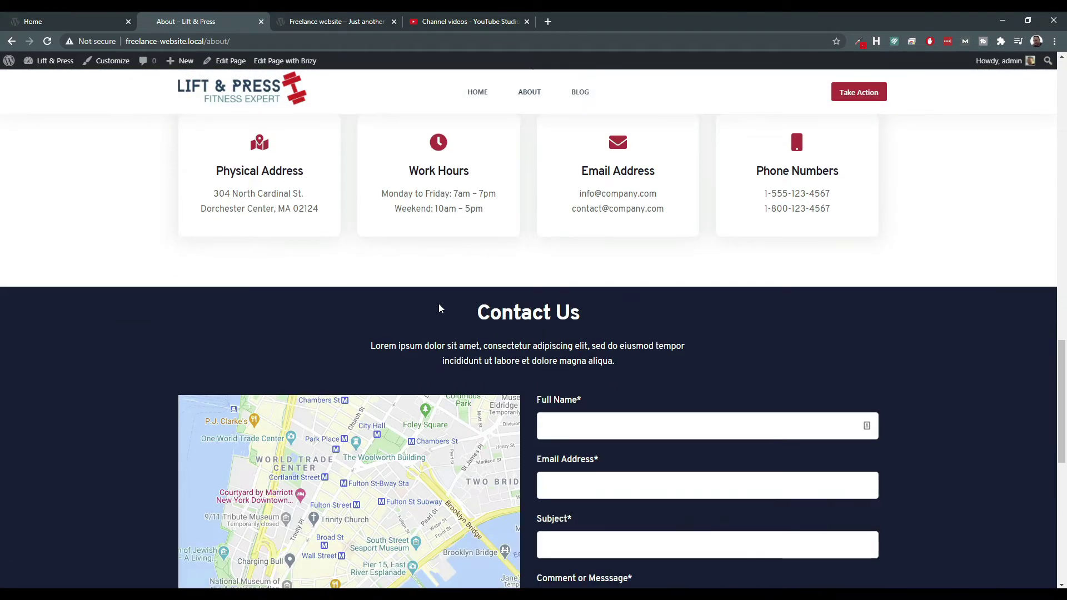
scroll(435, 313, "up", 20)
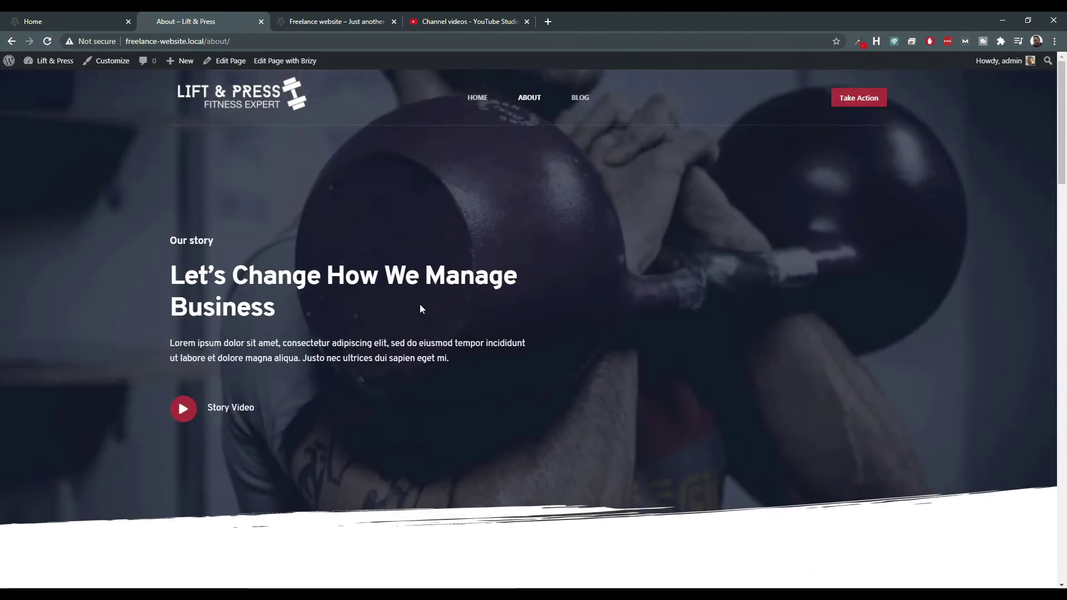
Open the home page in the Brizy editor and bring up the hero block's detailed styling settings.
left_click(478, 100)
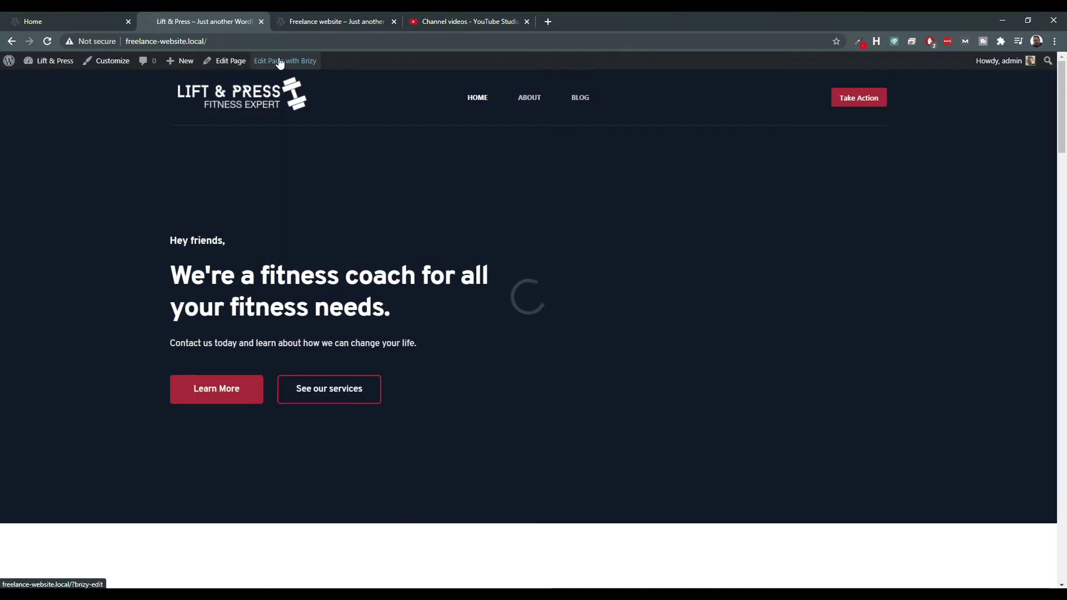
left_click(280, 62)
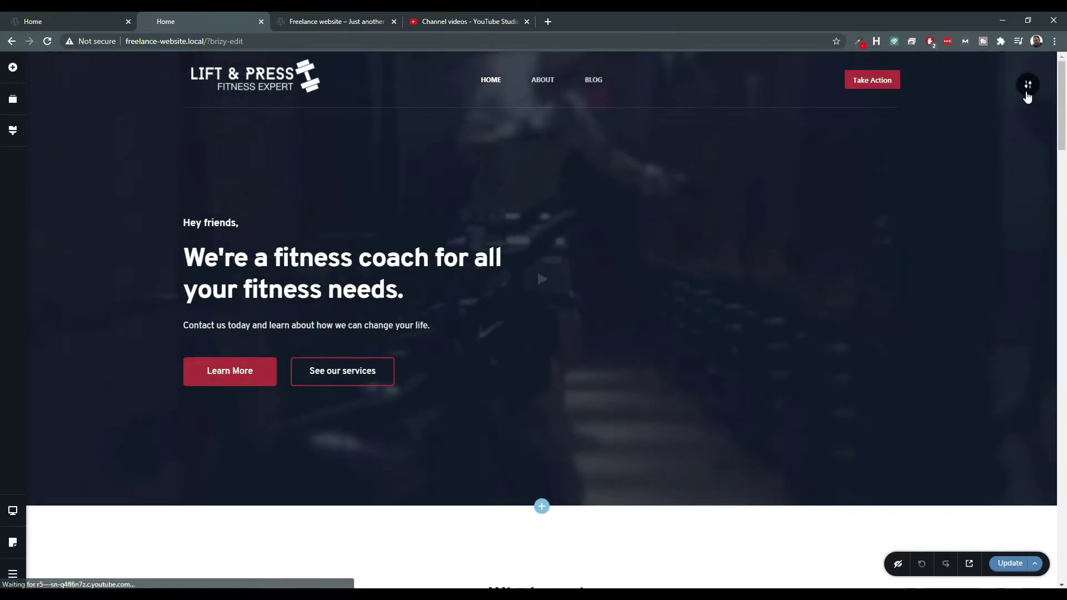
mouse_move(1028, 89)
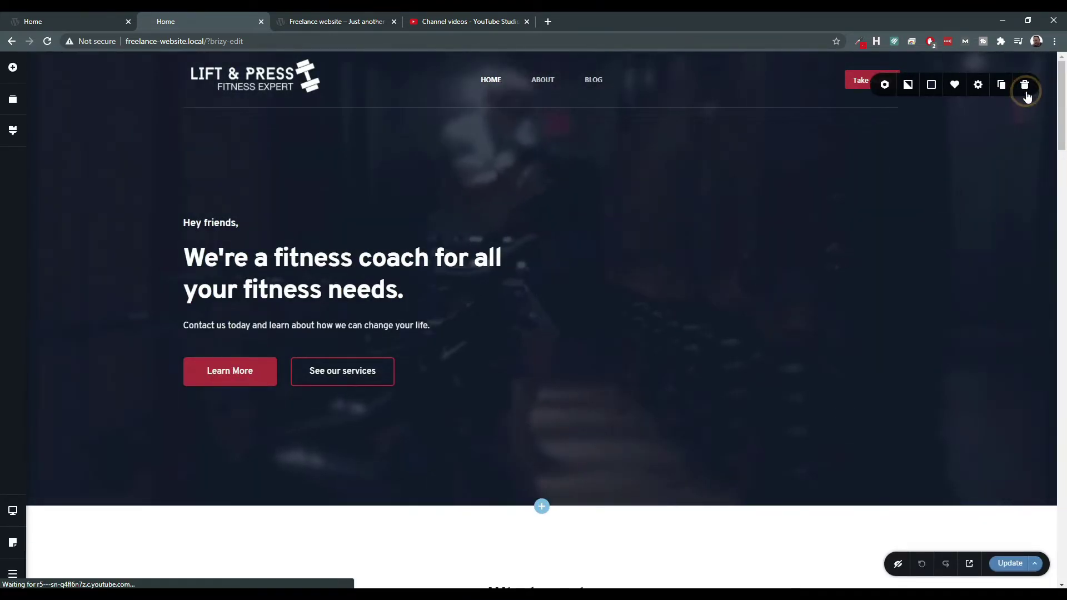
left_click(934, 86)
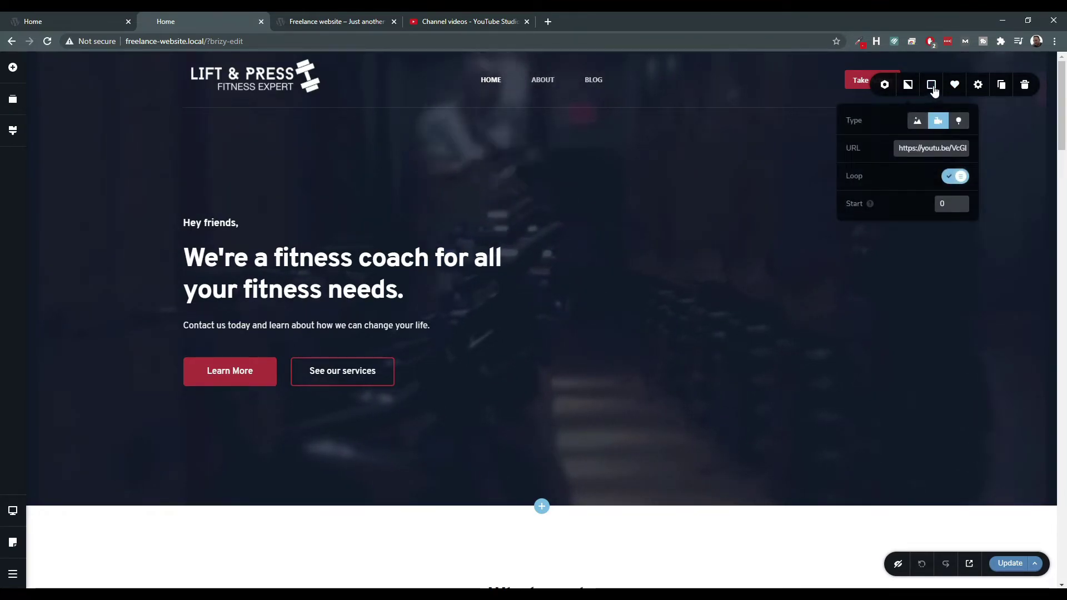
left_click(933, 86)
left_click(977, 86)
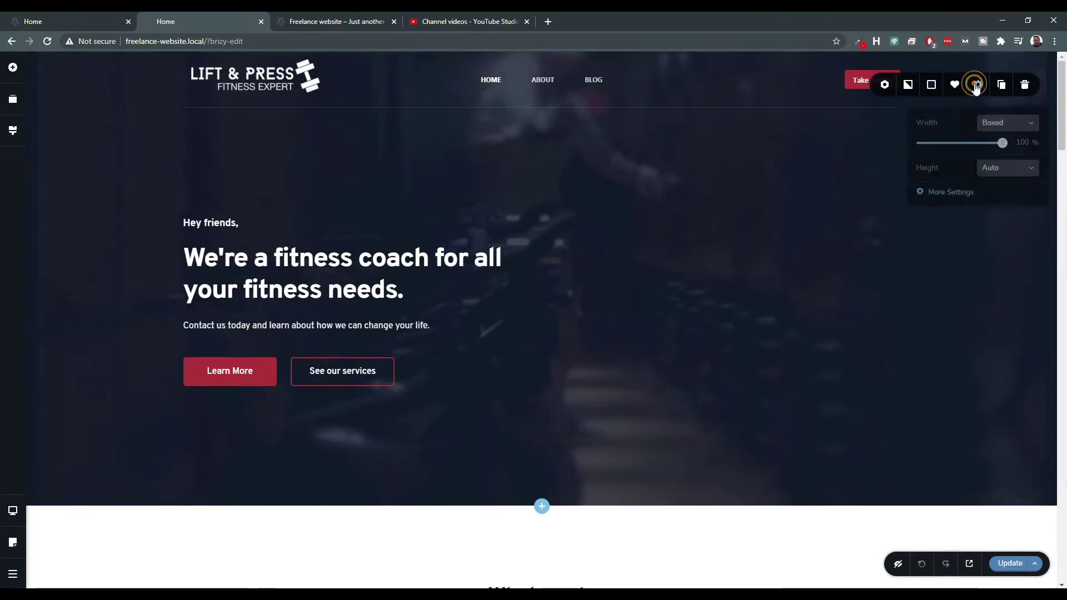
left_click(944, 195)
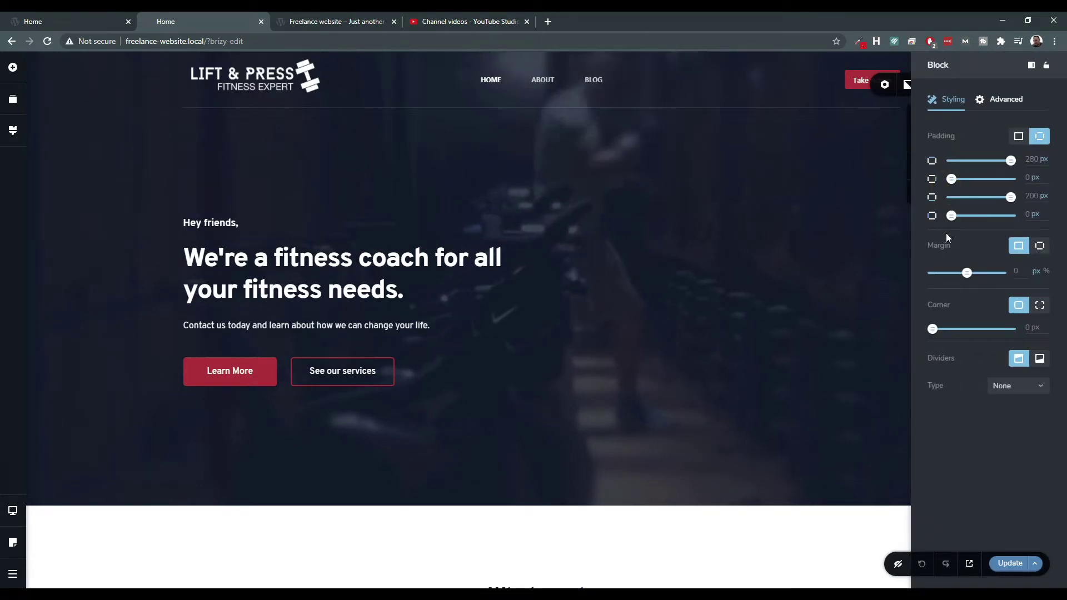
Add a slanted brush-stroke divider to the bottom edge of the hero block.
left_click(1018, 385)
left_click(1040, 359)
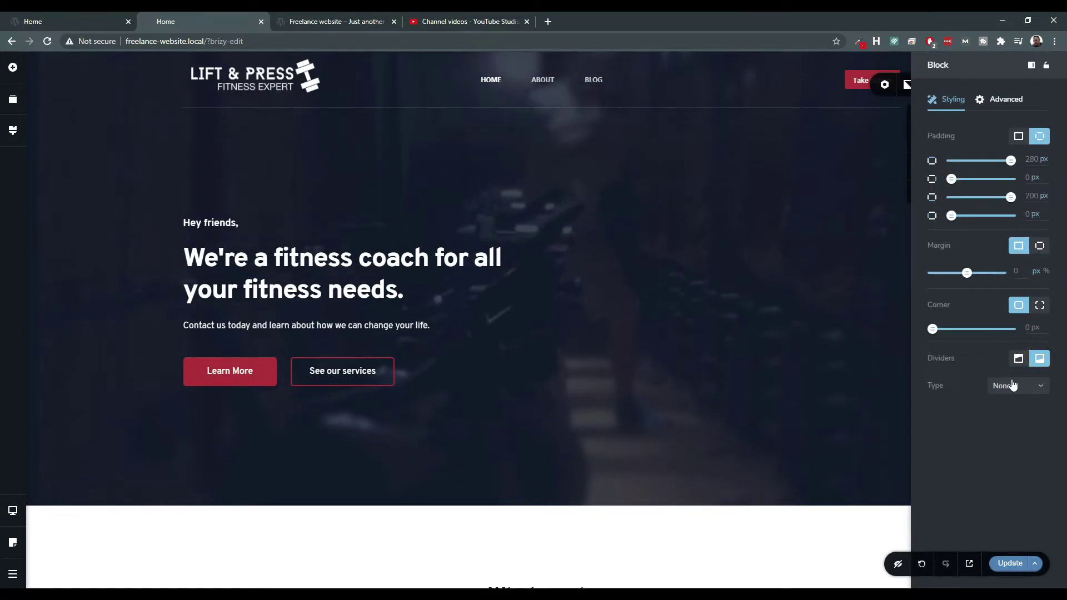
left_click(1013, 385)
scroll(1010, 439, "down", 3)
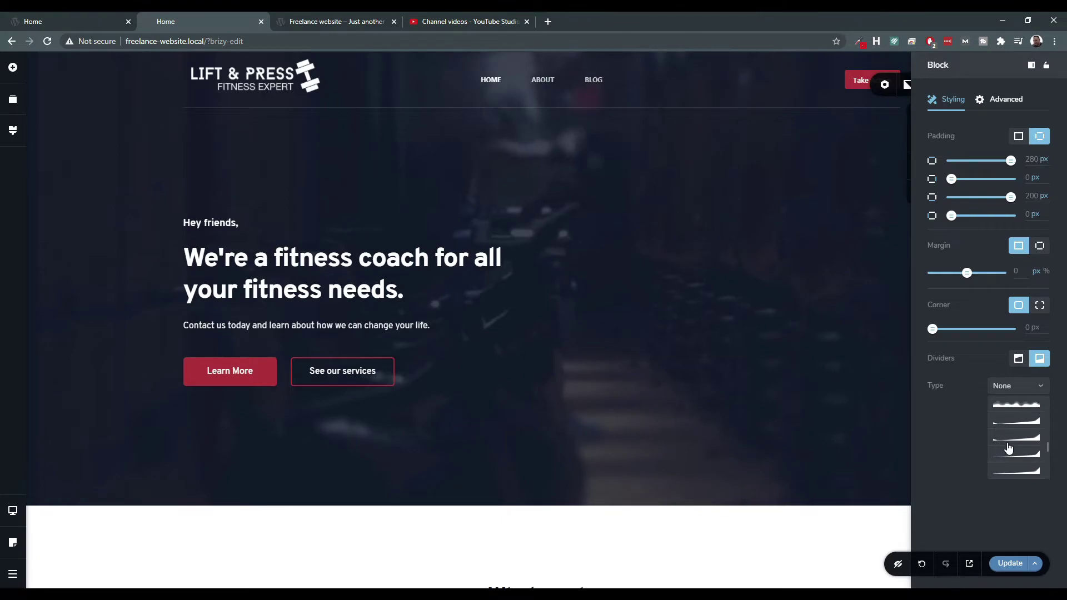
scroll(1012, 448, "down", 2)
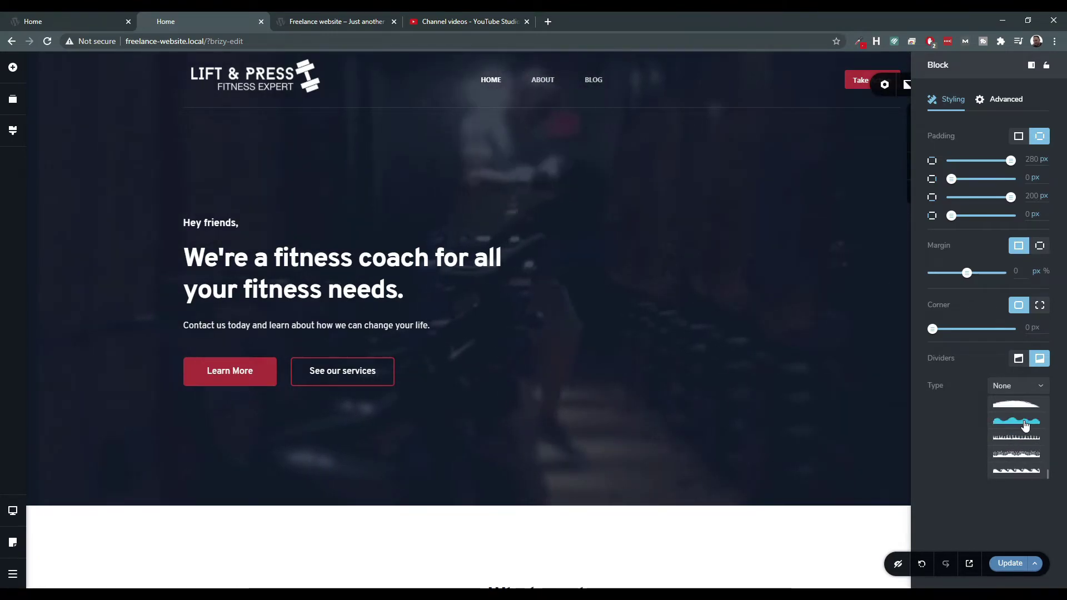
scroll(1026, 426, "up", 2)
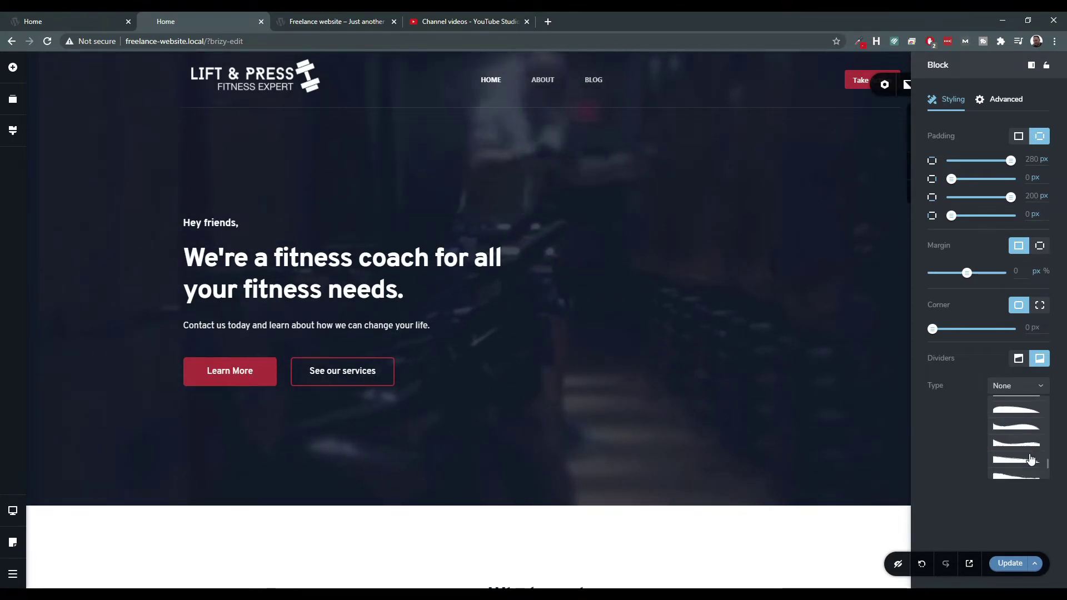
left_click(1016, 461)
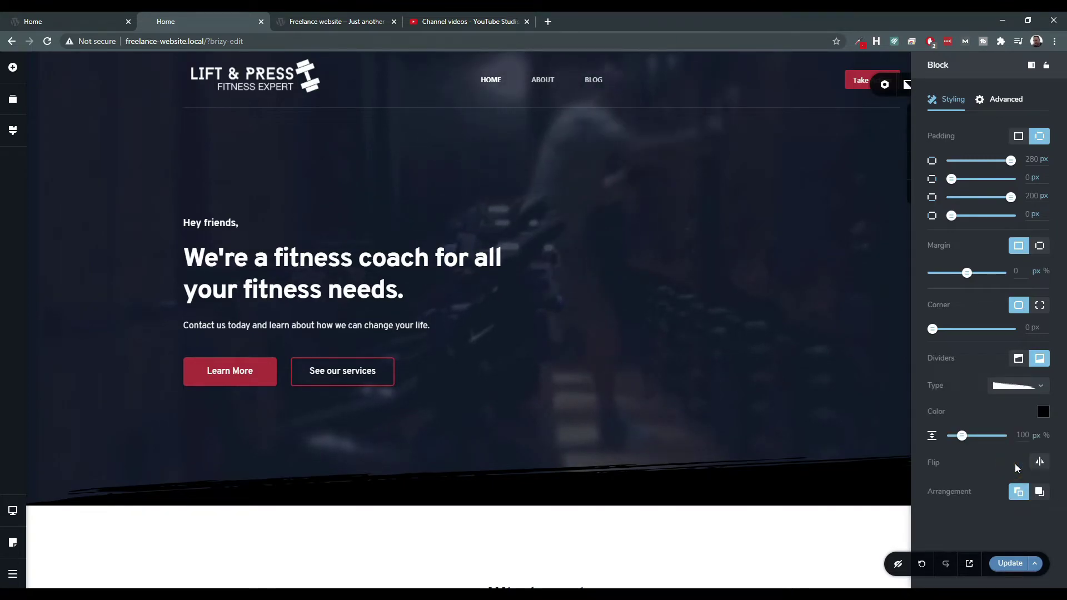
Set the hero block's bottom divider color to white.
left_click(1043, 412)
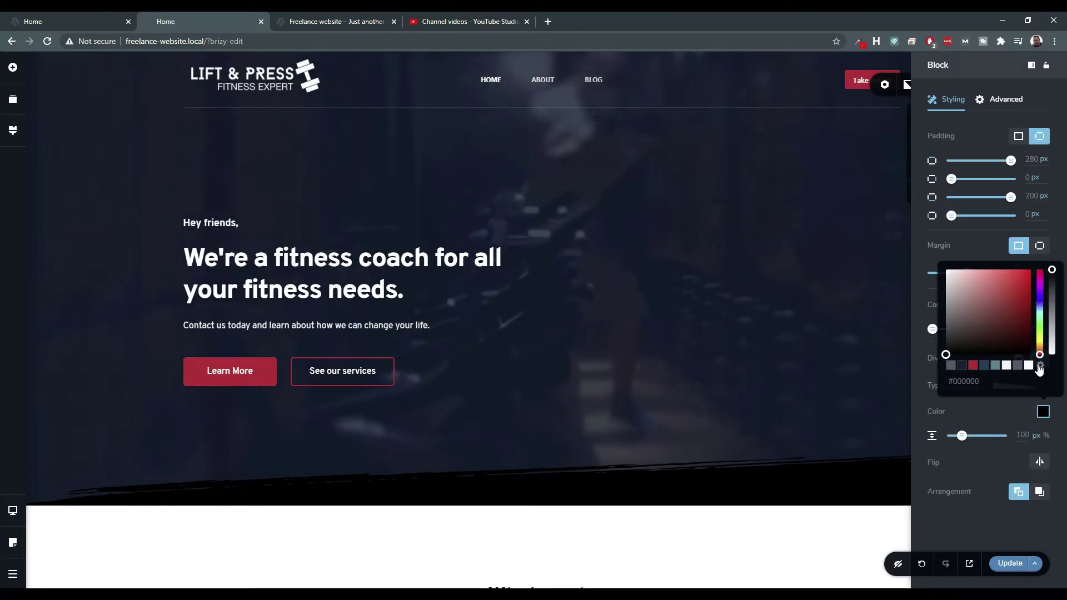
left_click(1030, 365)
left_click(815, 482)
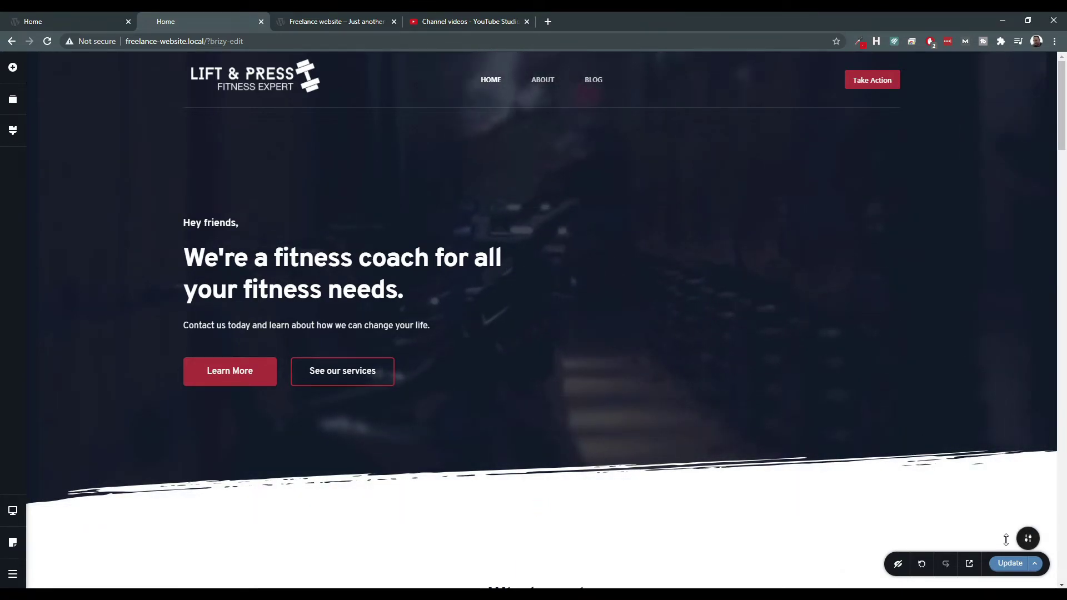
mouse_move(746, 436)
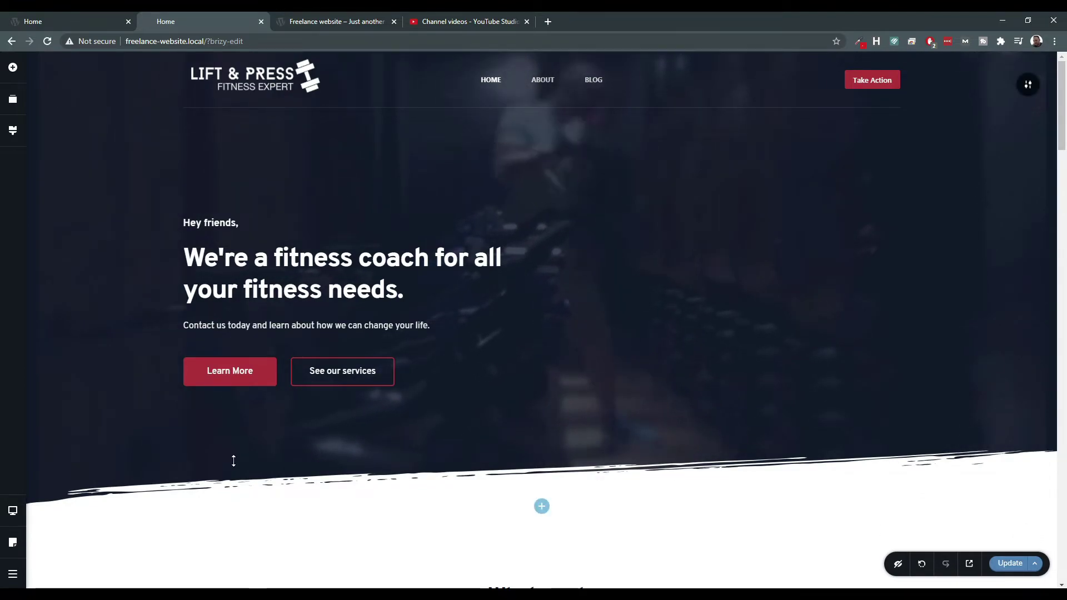
Check the home page layout in the tablet view, then return to the desktop view.
mouse_move(12, 510)
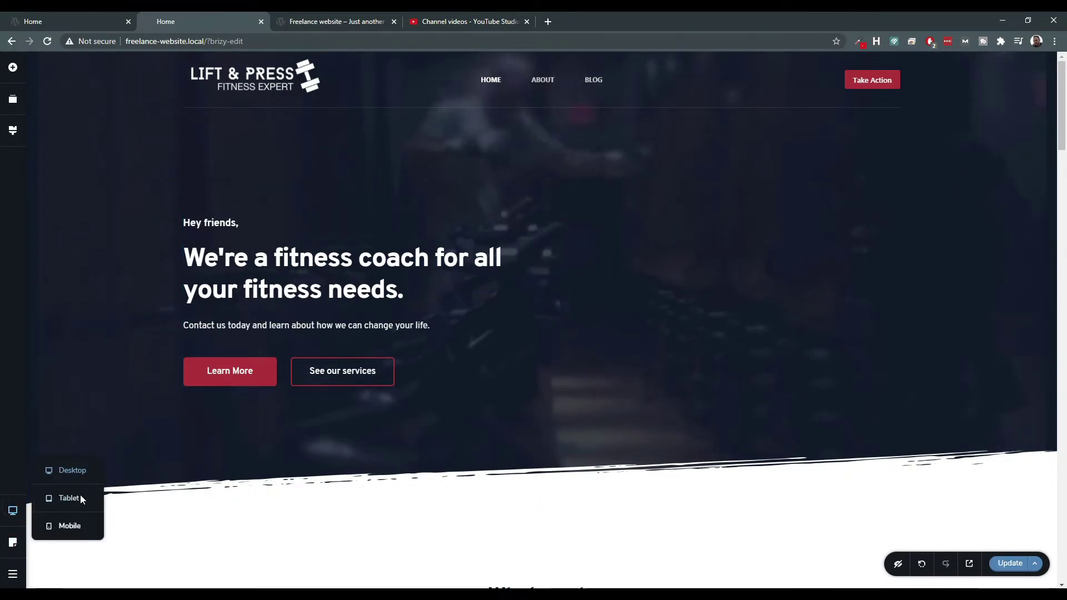
left_click(78, 498)
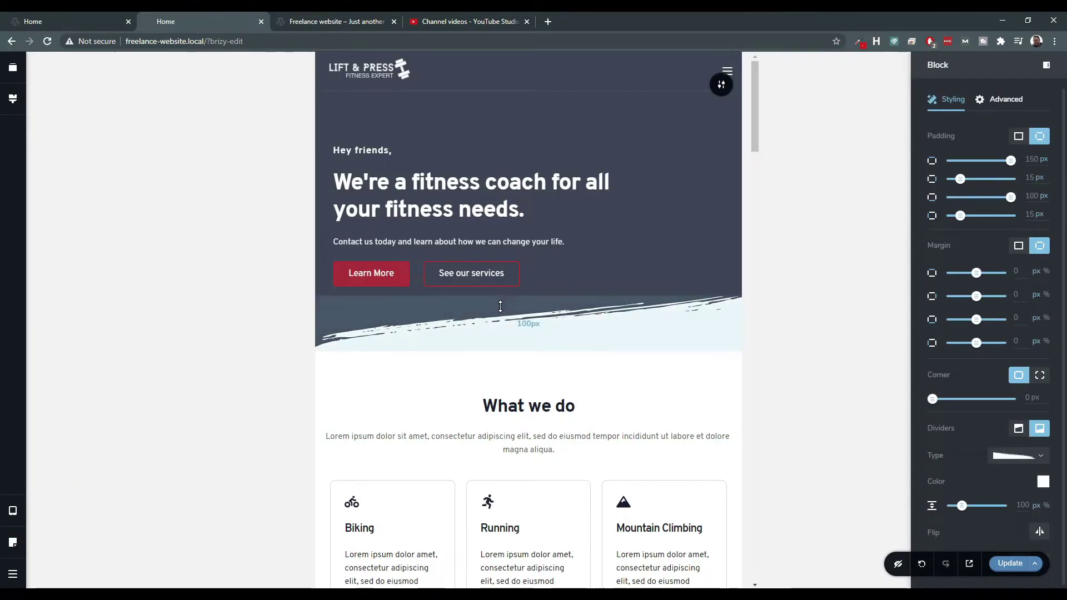
scroll(498, 311, "down", 8)
scroll(495, 314, "up", 8)
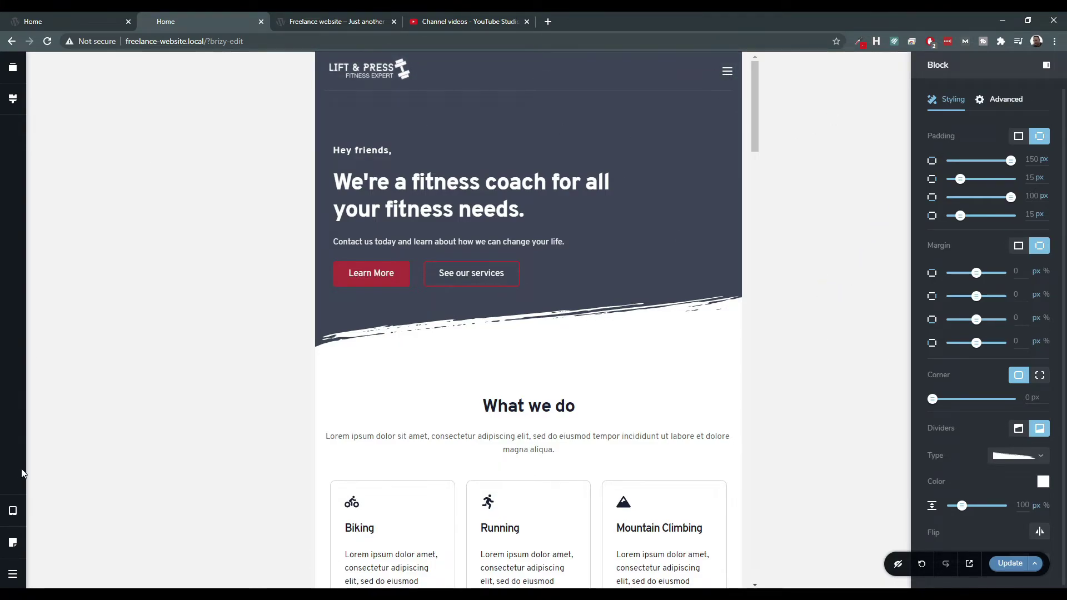
left_click(13, 512)
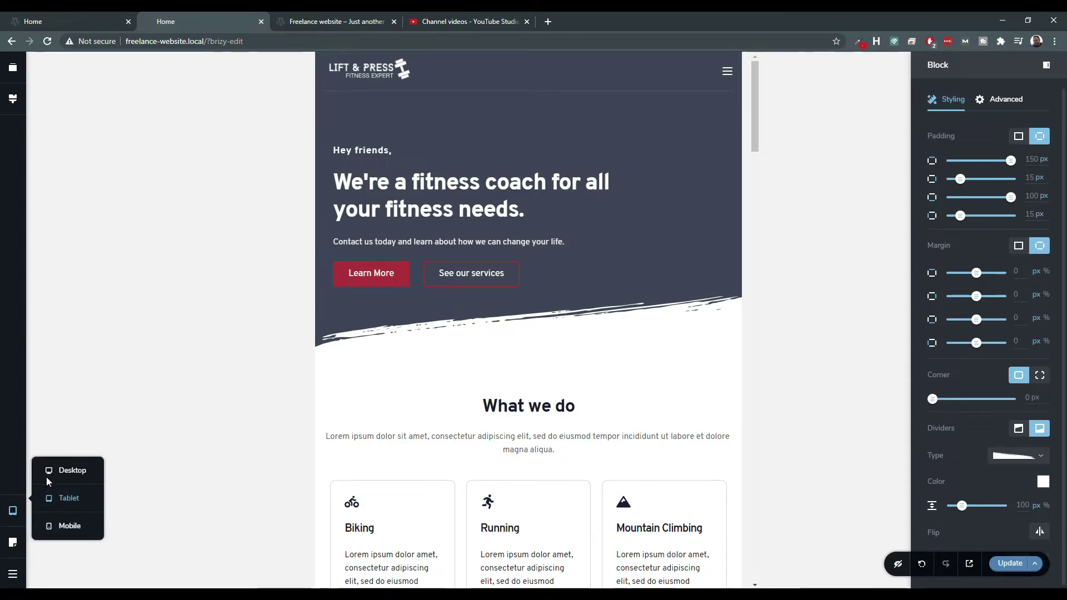
left_click(70, 473)
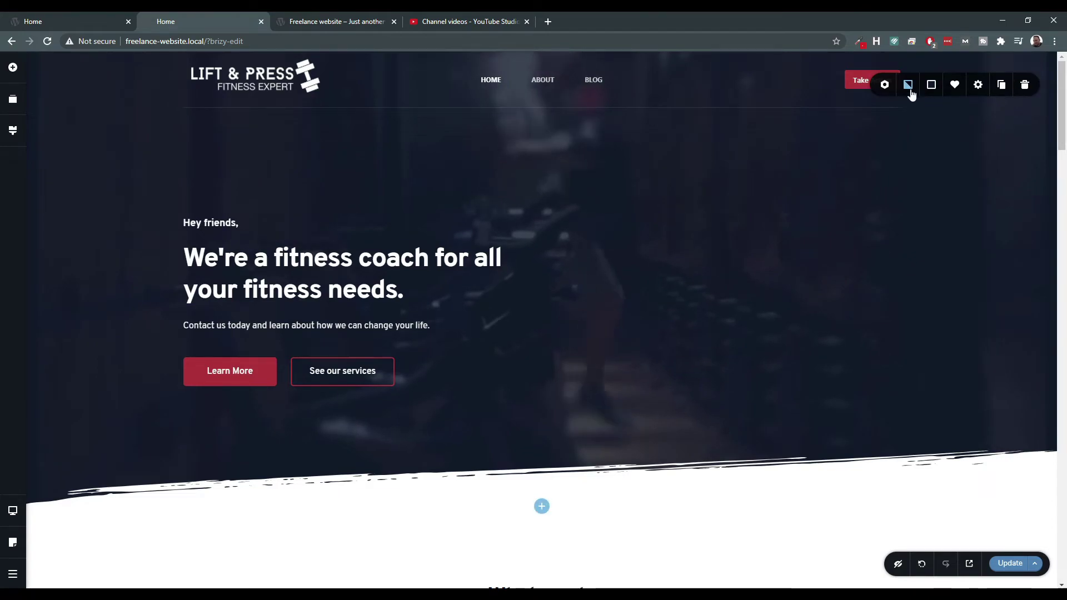
Inspect the hero block's desktop background media types and its overlay color settings.
left_click(909, 86)
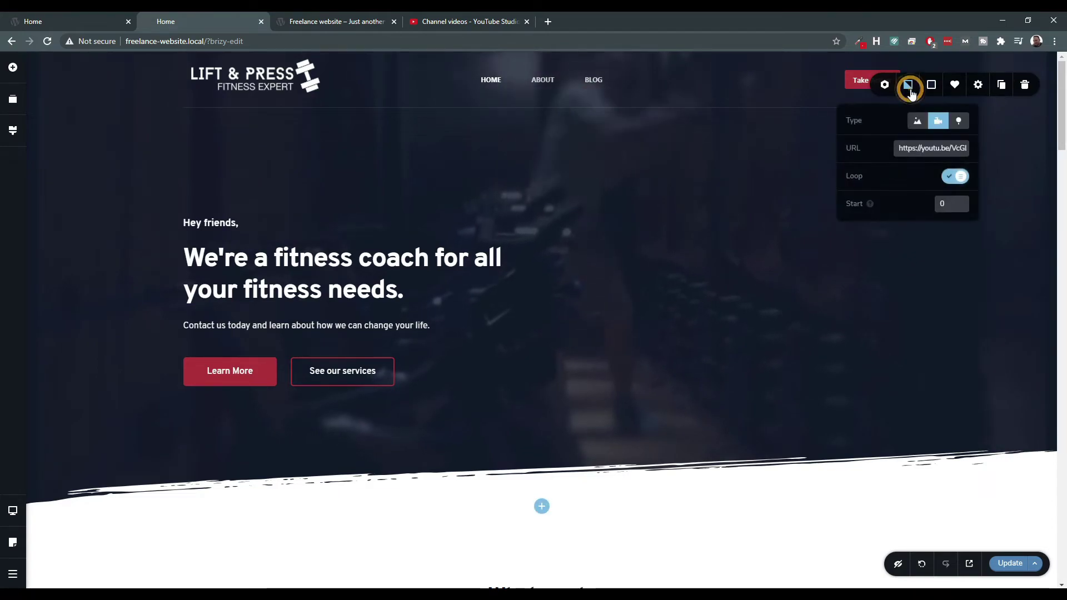
left_click(917, 122)
left_click(938, 122)
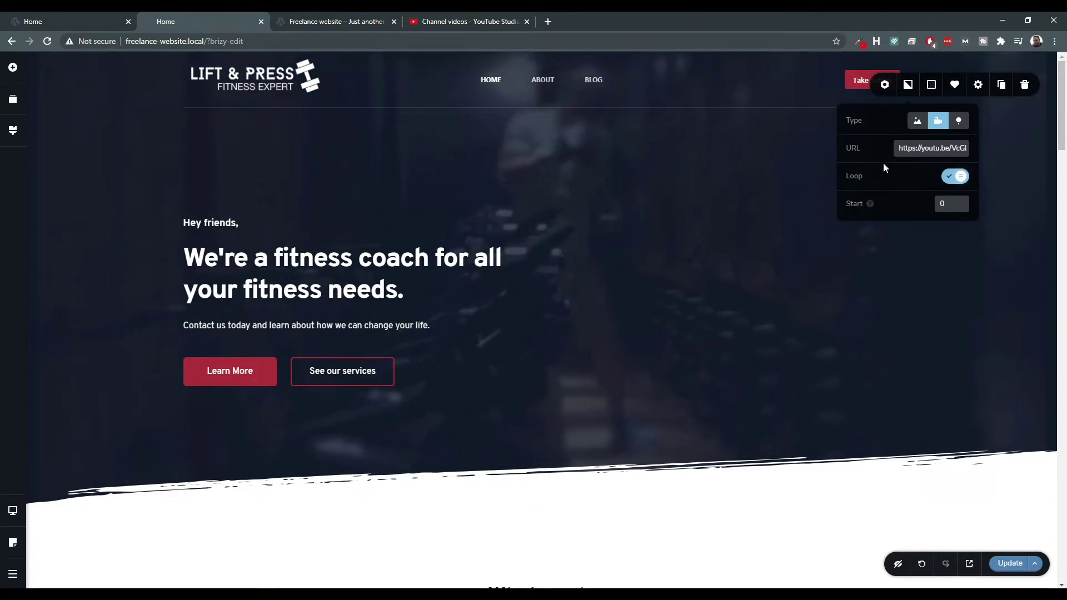
left_click(931, 84)
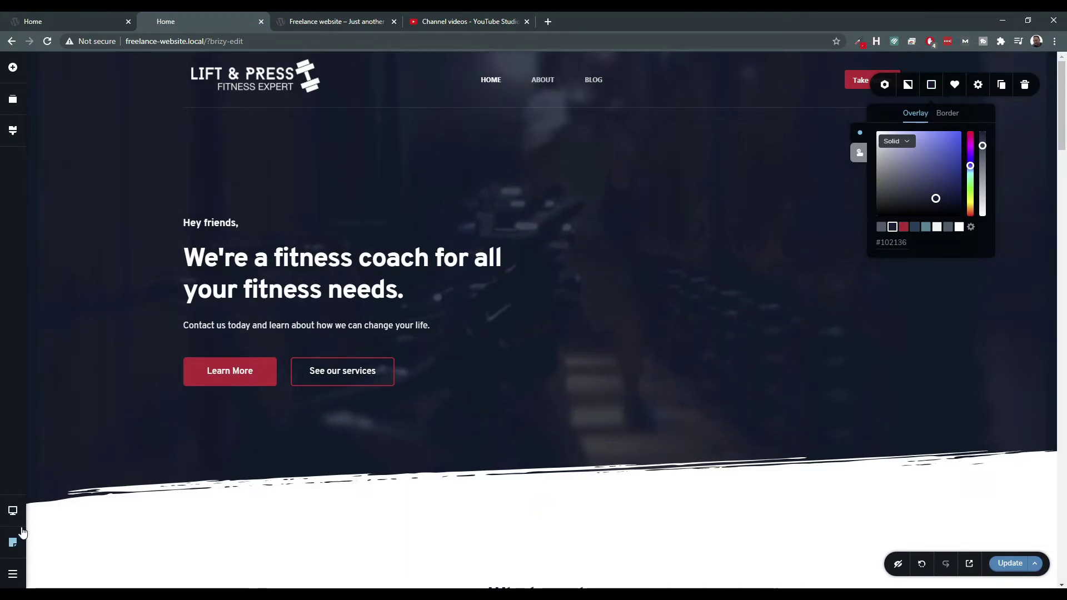
In the tablet view, set the hero block's background image to the barbell photo jumpstory-download20200906-232613.png from the media library.
left_click(13, 510)
left_click(67, 498)
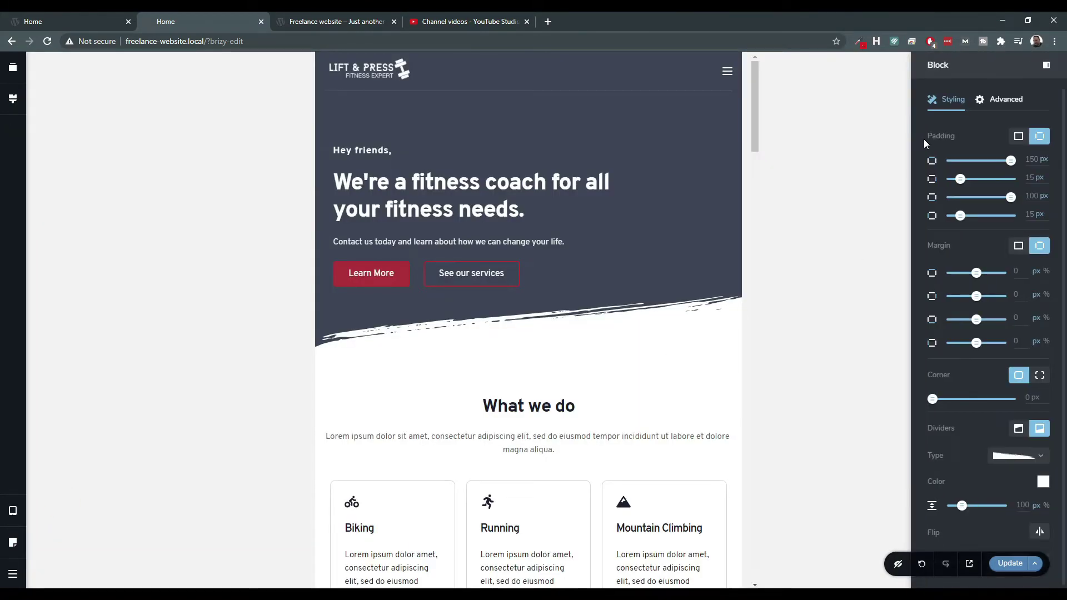
mouse_move(715, 96)
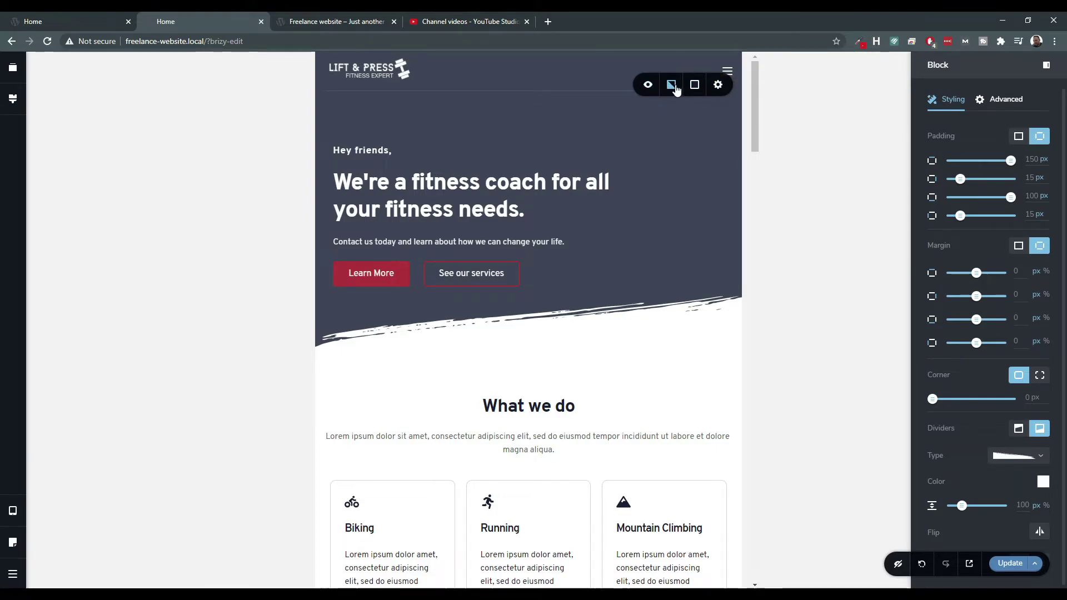
left_click(675, 89)
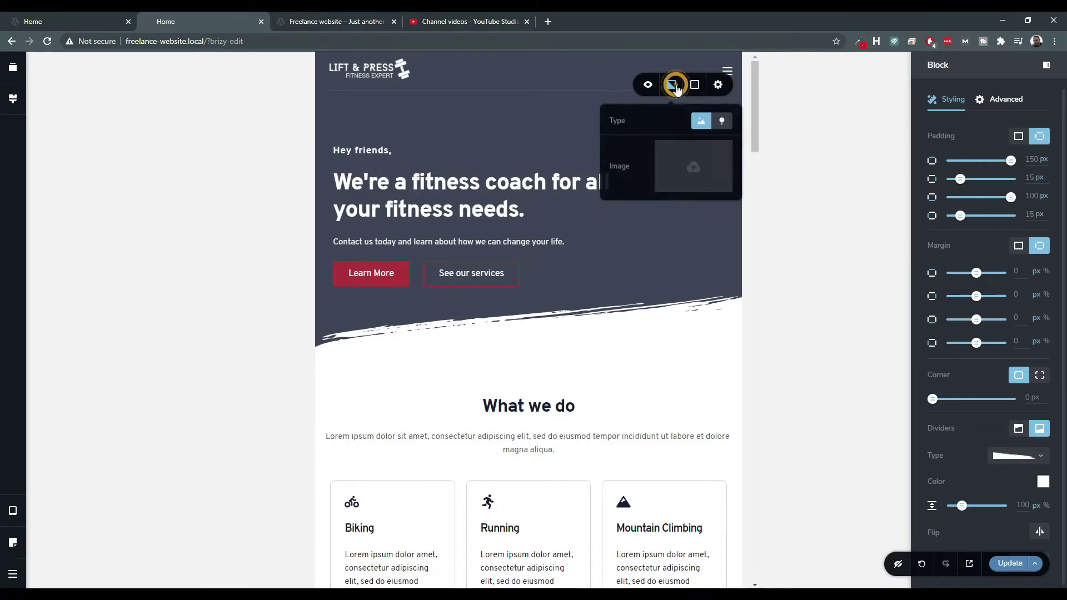
left_click(694, 167)
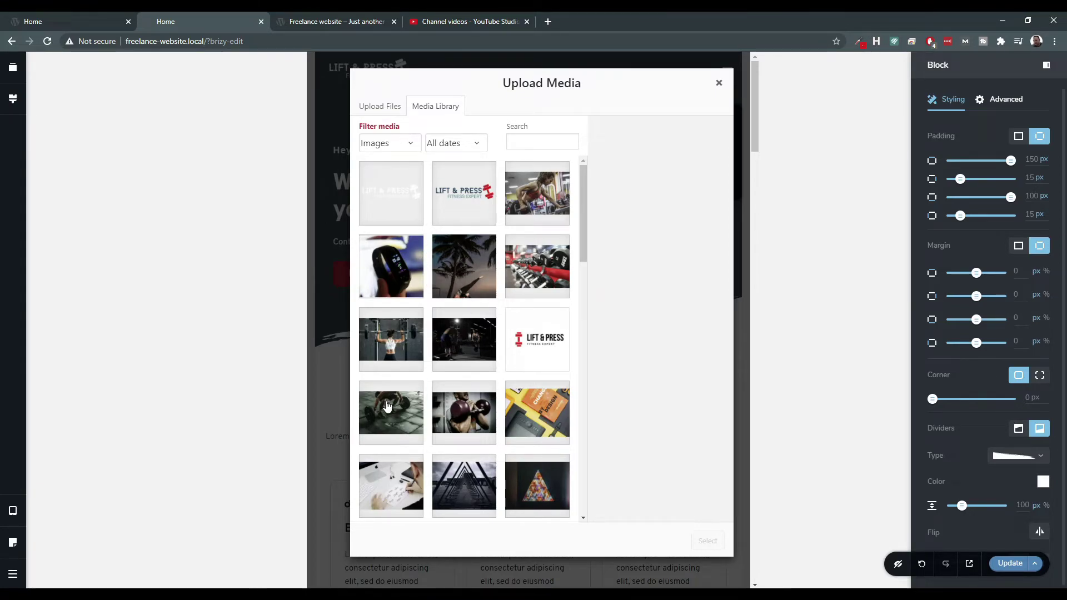
left_click(388, 406)
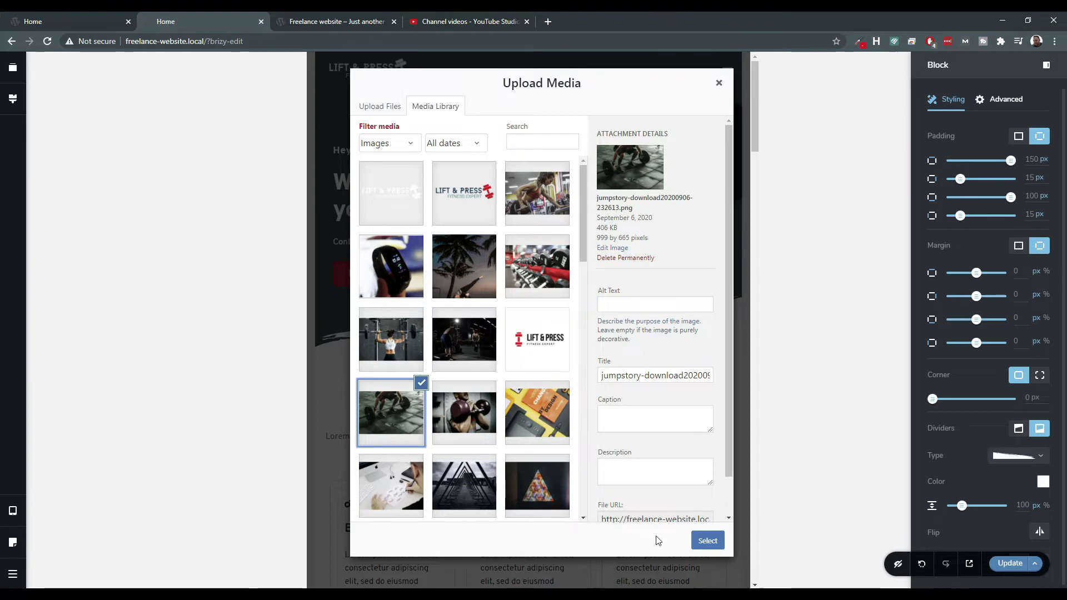
left_click(708, 541)
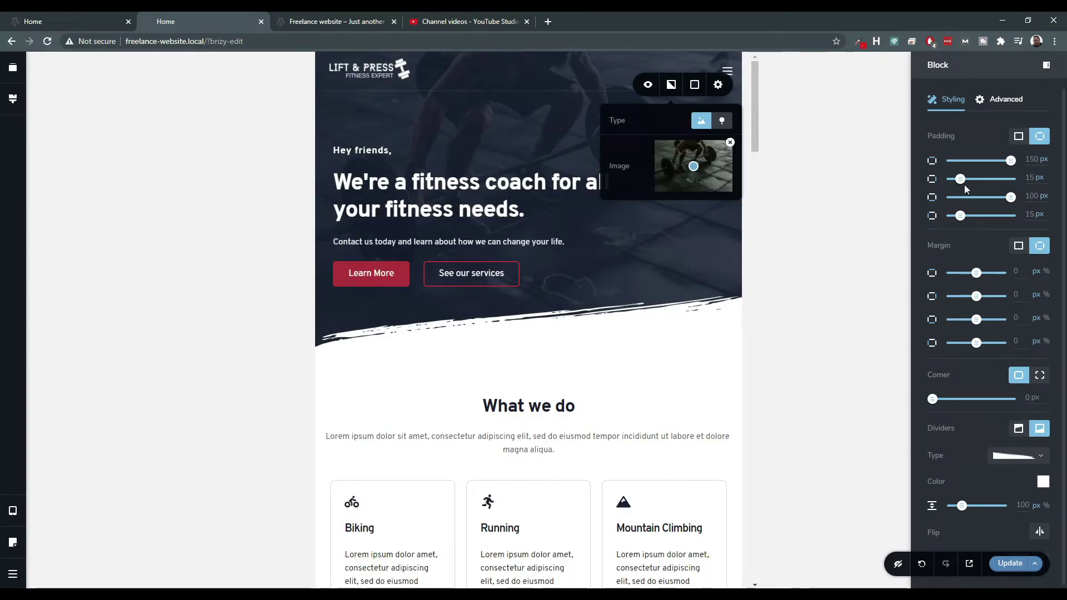
Check the hero block's video background settings in the desktop view, then return to the tablet view.
left_click(809, 231)
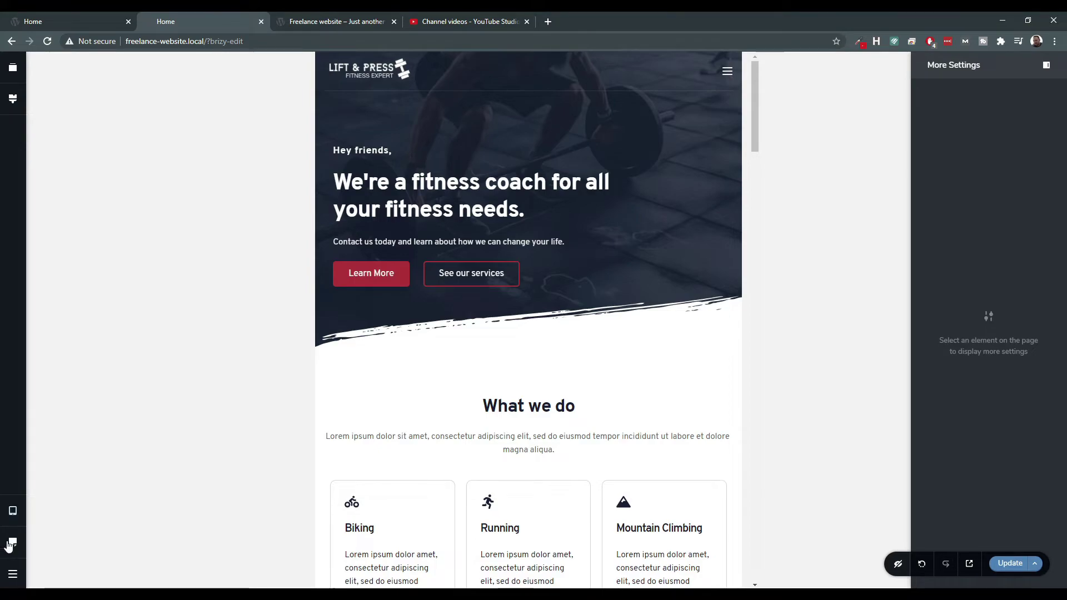
left_click(16, 509)
left_click(68, 471)
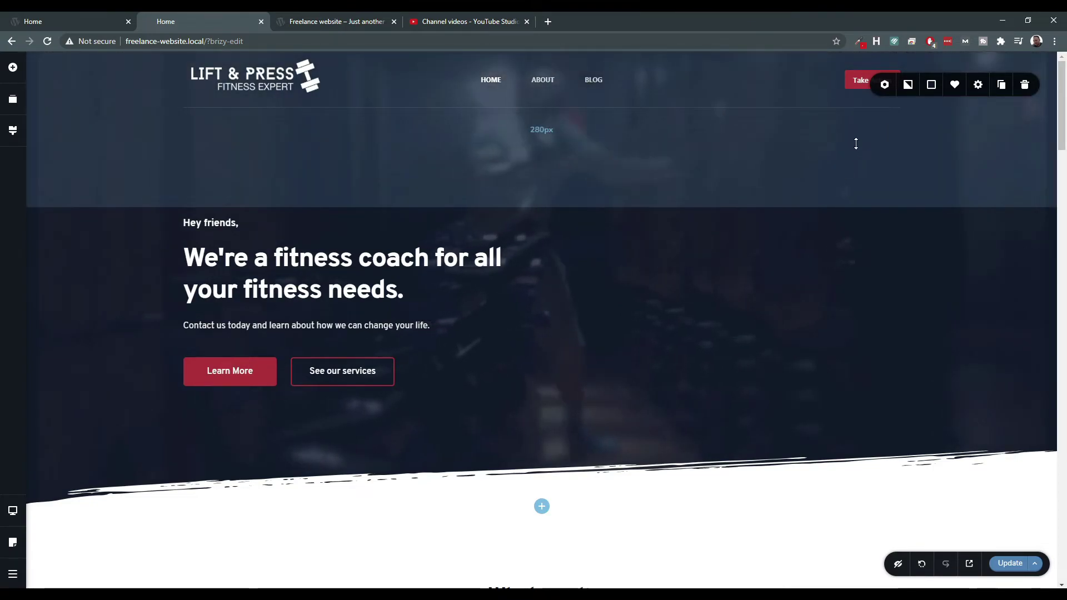
left_click(909, 84)
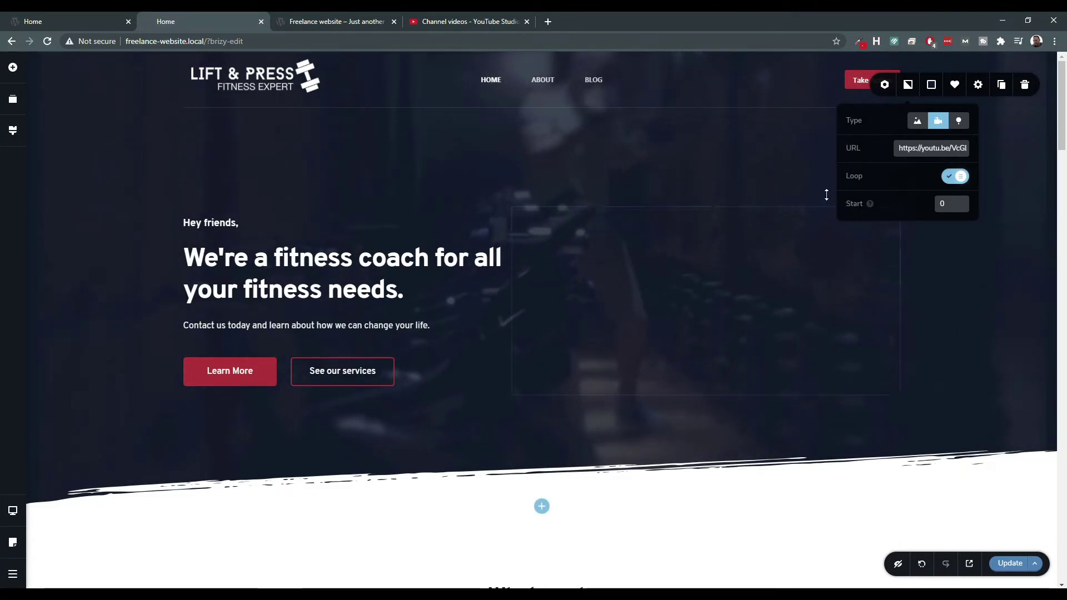
mouse_move(13, 511)
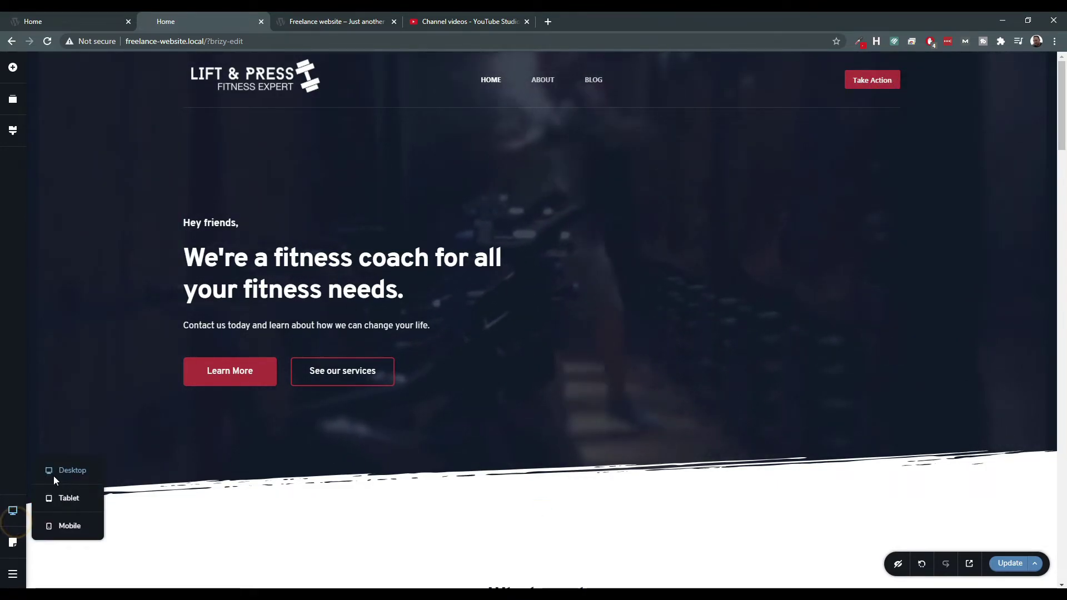
left_click(55, 497)
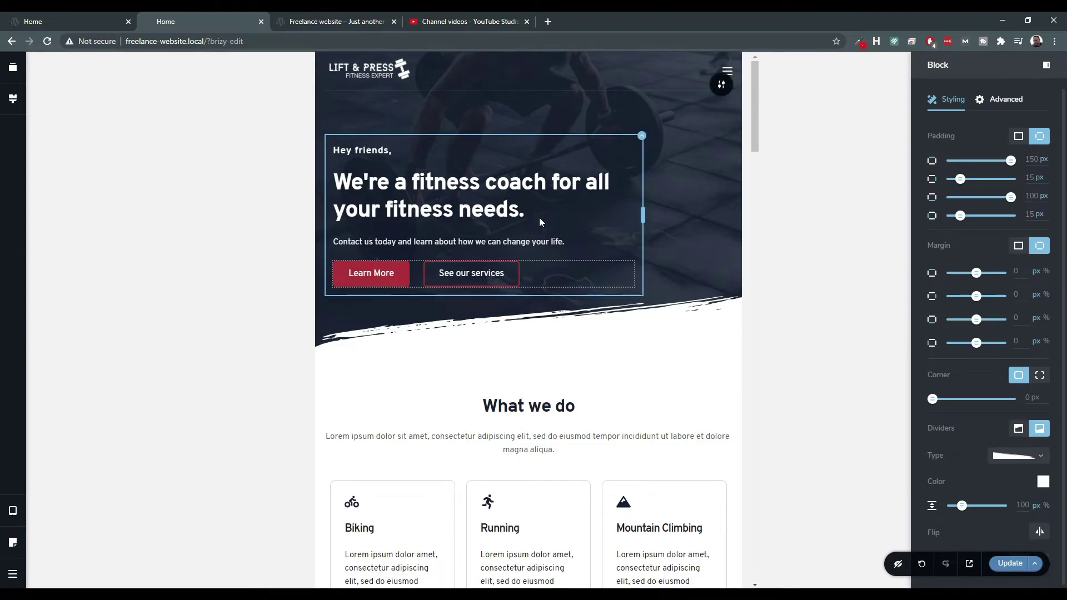
In the mobile view, set the hero block's background image to the barbell photo from the media library.
left_click(16, 512)
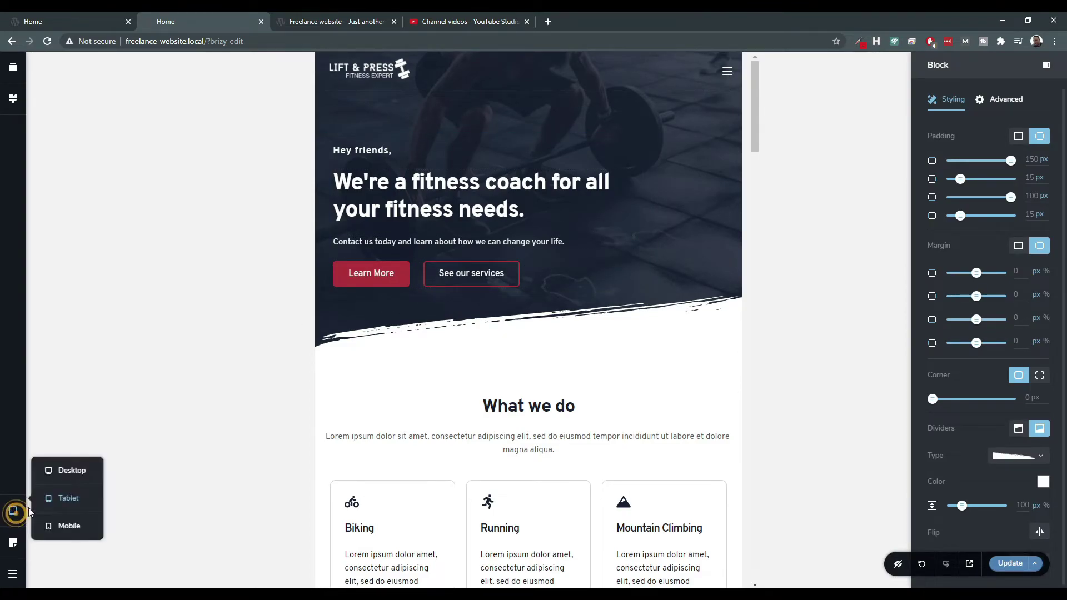
left_click(66, 522)
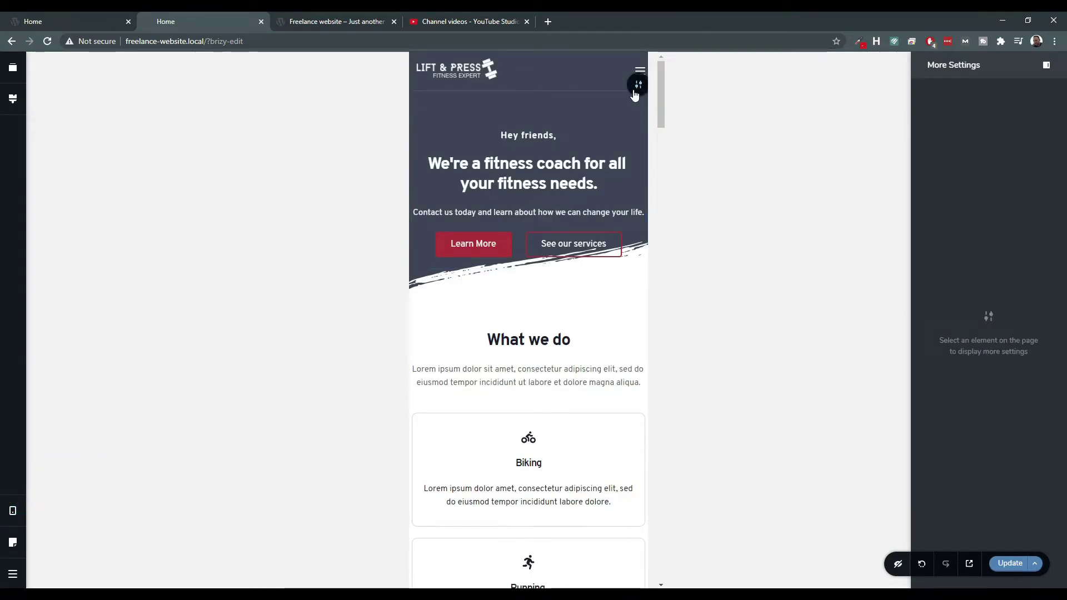
left_click(635, 85)
left_click(591, 94)
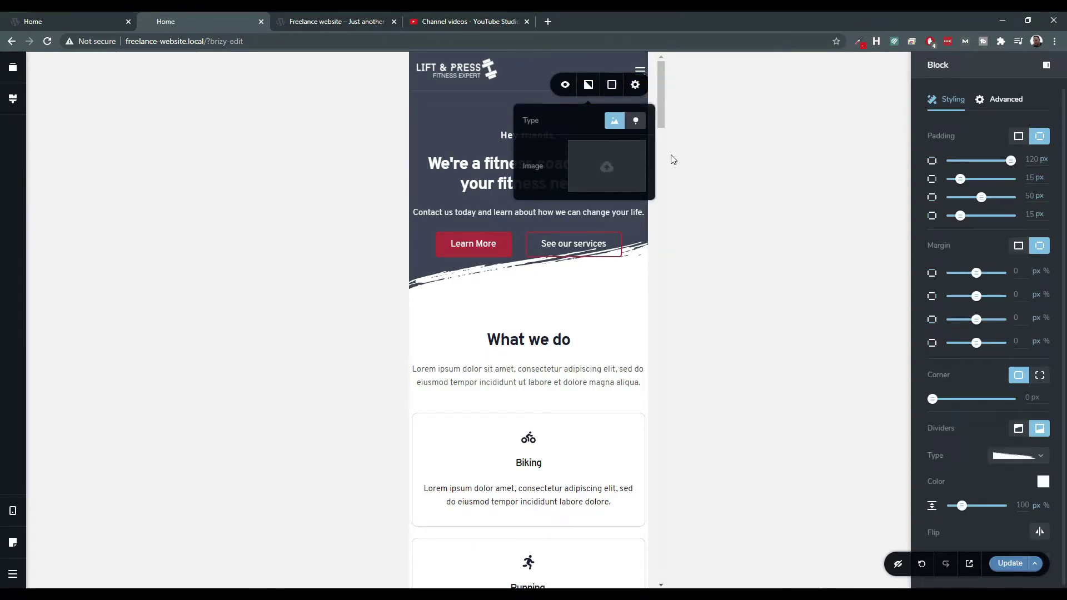
left_click(618, 165)
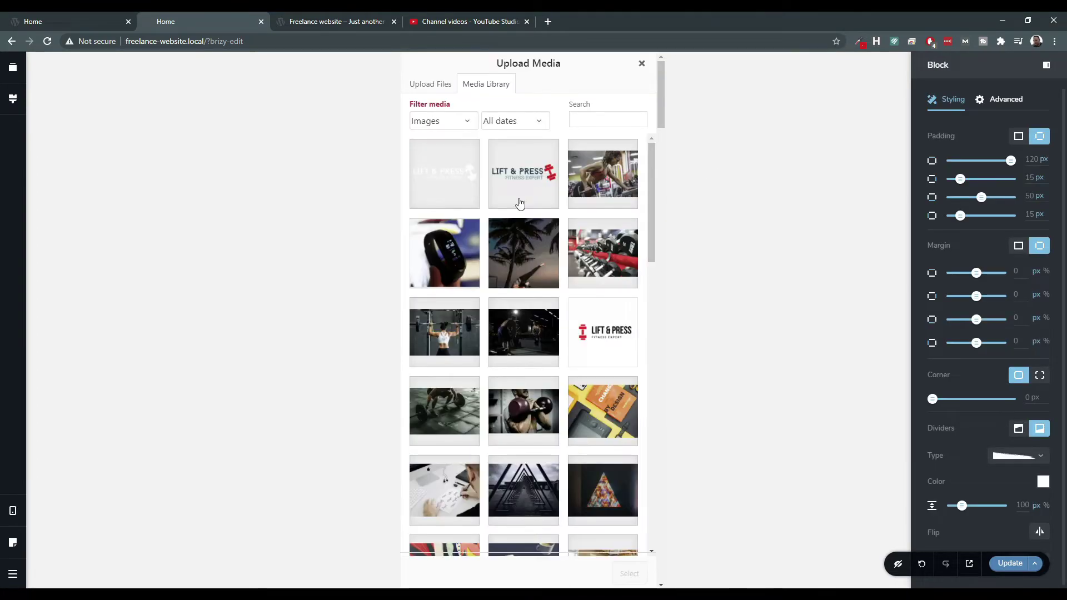
left_click(440, 412)
left_click(629, 574)
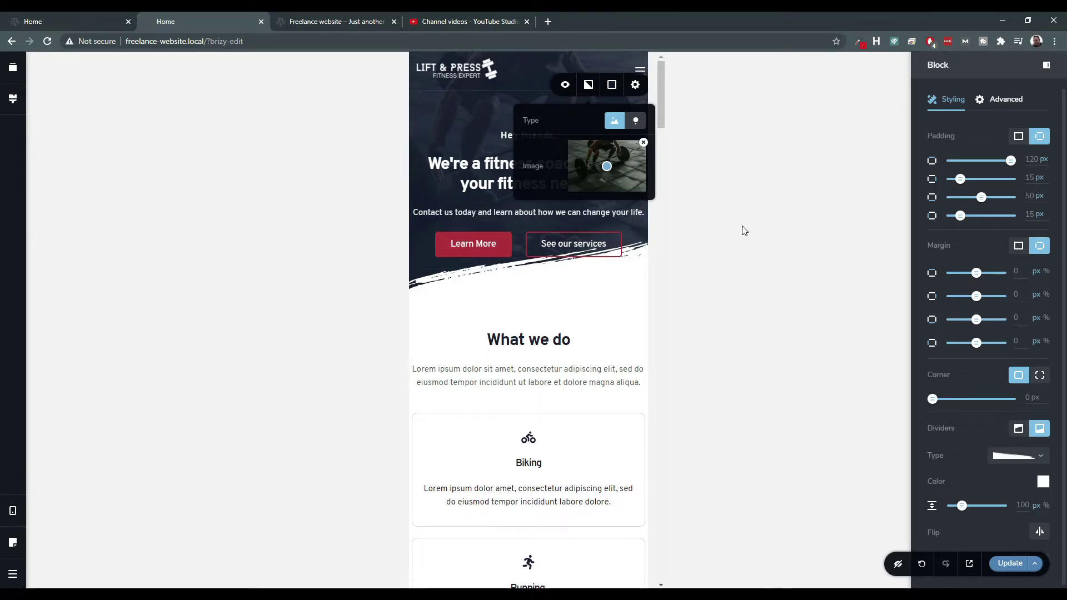
Set the hero block's bottom padding to 100 px for the mobile view.
left_click(688, 160)
left_click(635, 84)
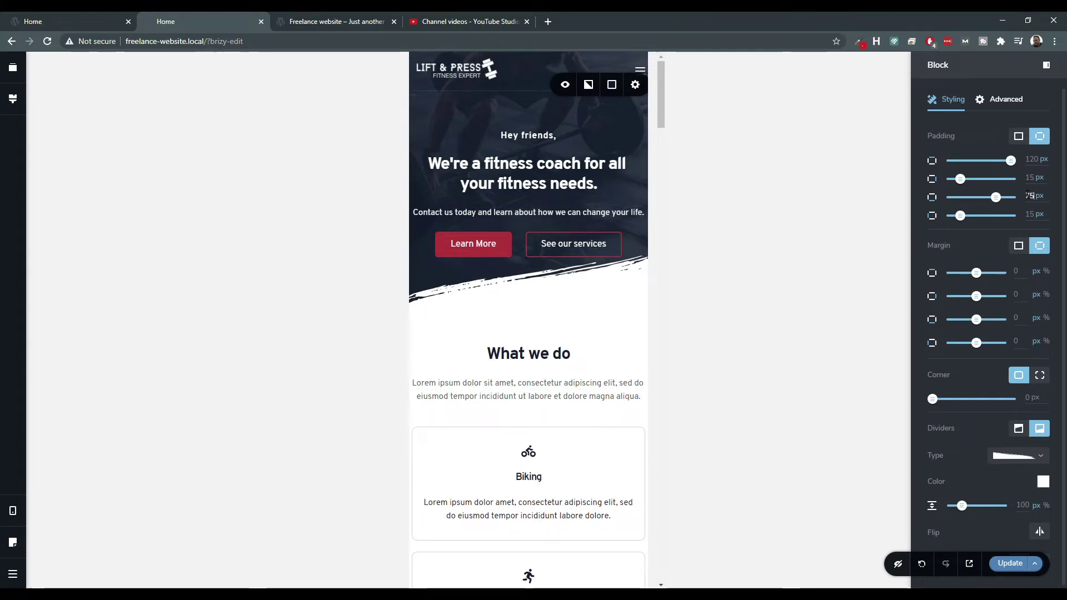
type("100")
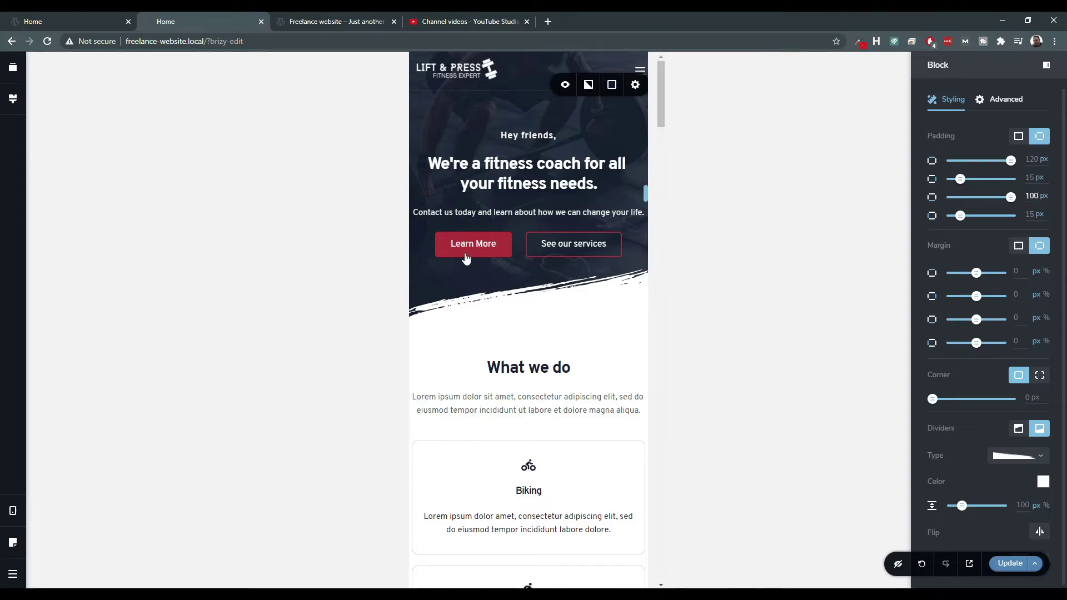
Examine the layout and side spacing of the "What we do" service cards in the mobile view.
left_click(13, 510)
scroll(570, 424, "down", 7)
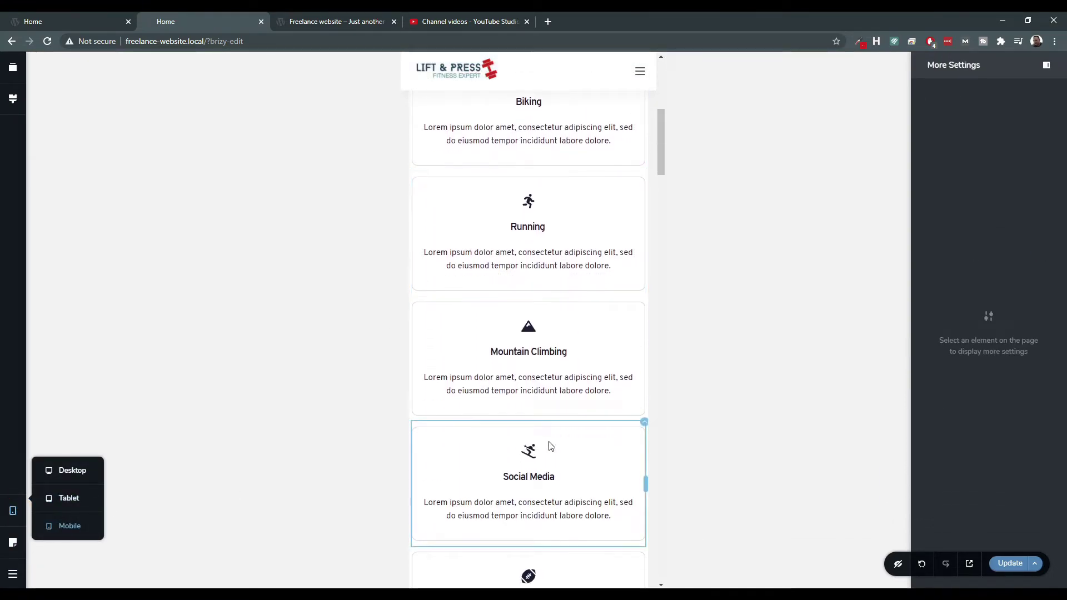
scroll(556, 191, "up", 2)
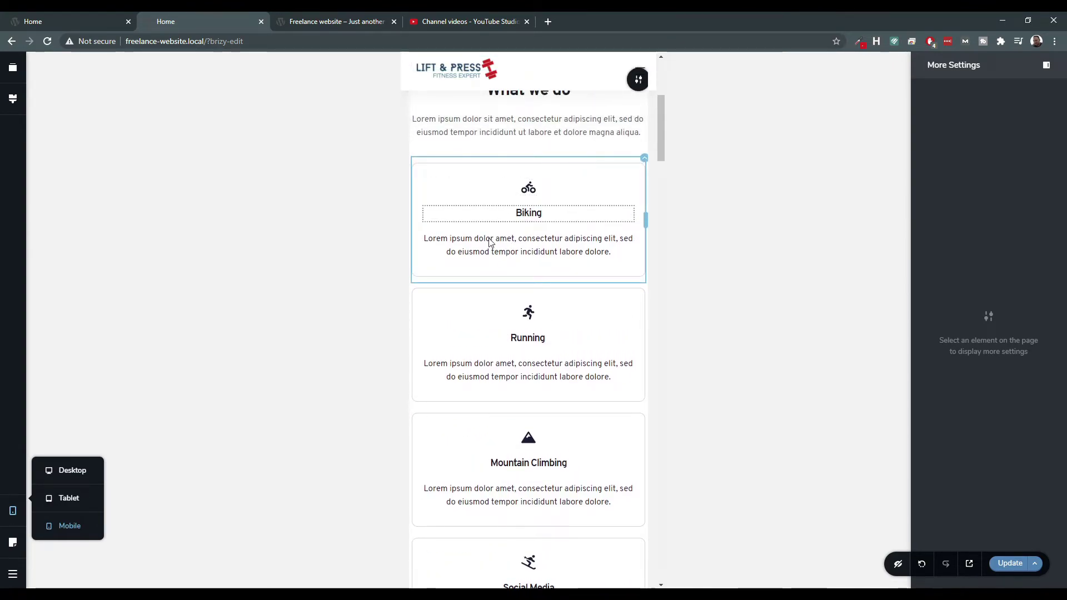
scroll(533, 351, "down", 8)
scroll(533, 356, "down", 3)
scroll(532, 350, "up", 9)
scroll(618, 182, "up", 3)
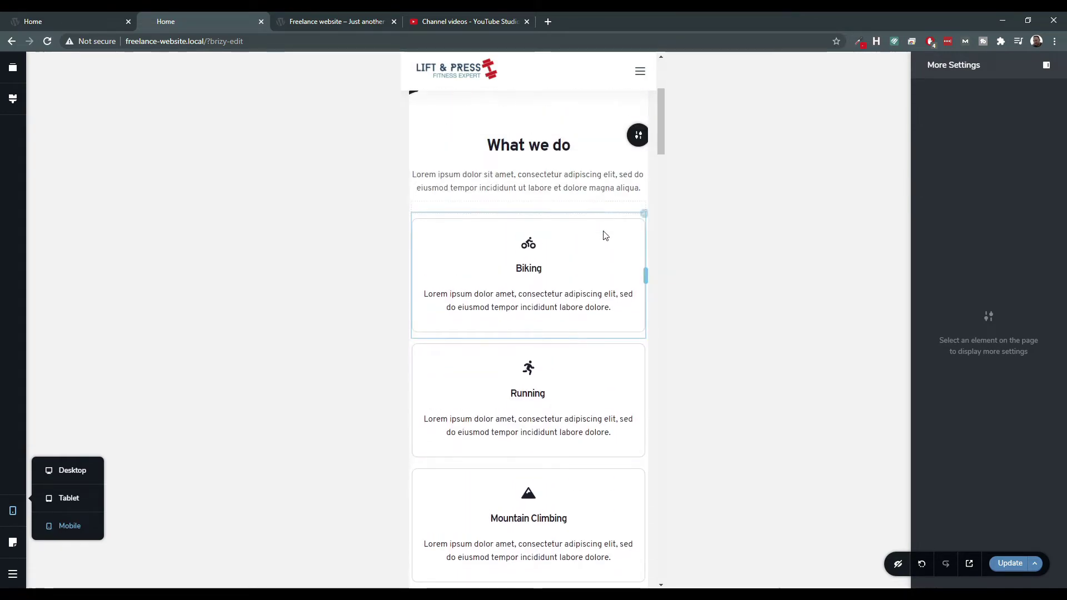
Set the right and left margins of the Biking card's column to 10 px in the mobile view.
left_click(639, 137)
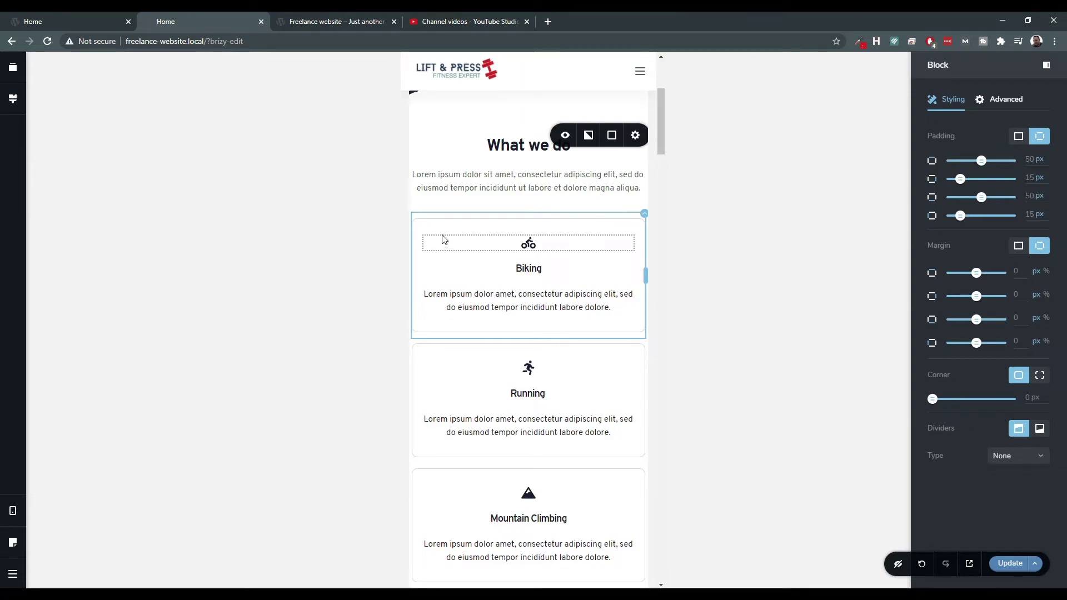
left_click(643, 218)
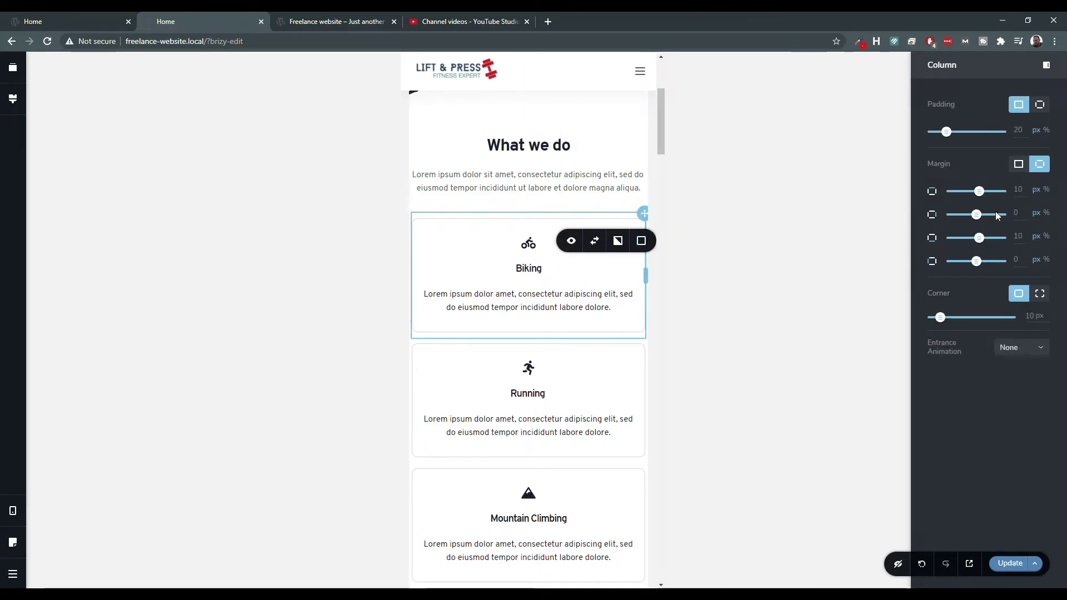
double_click(1020, 214)
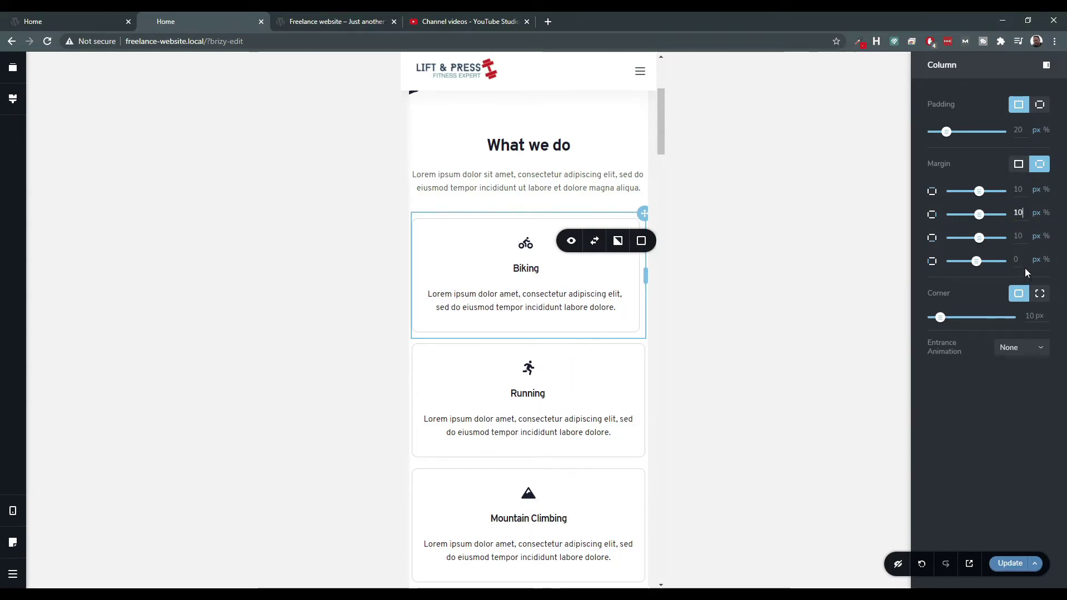
type("10")
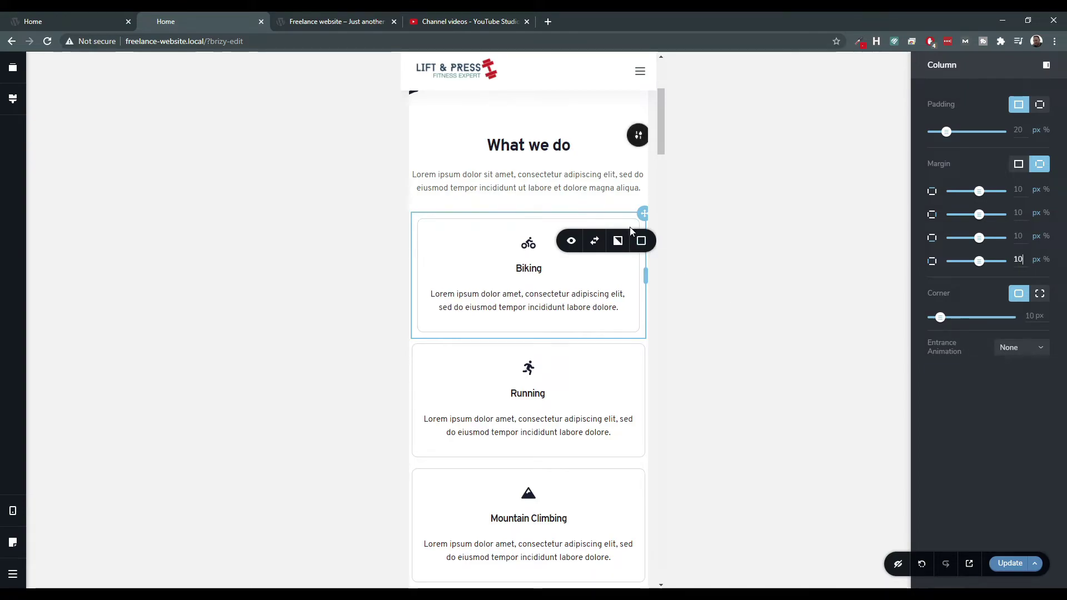
Copy the Biking card's column and paste its styles onto the Running and Mountain Climbing cards.
right_click(534, 245)
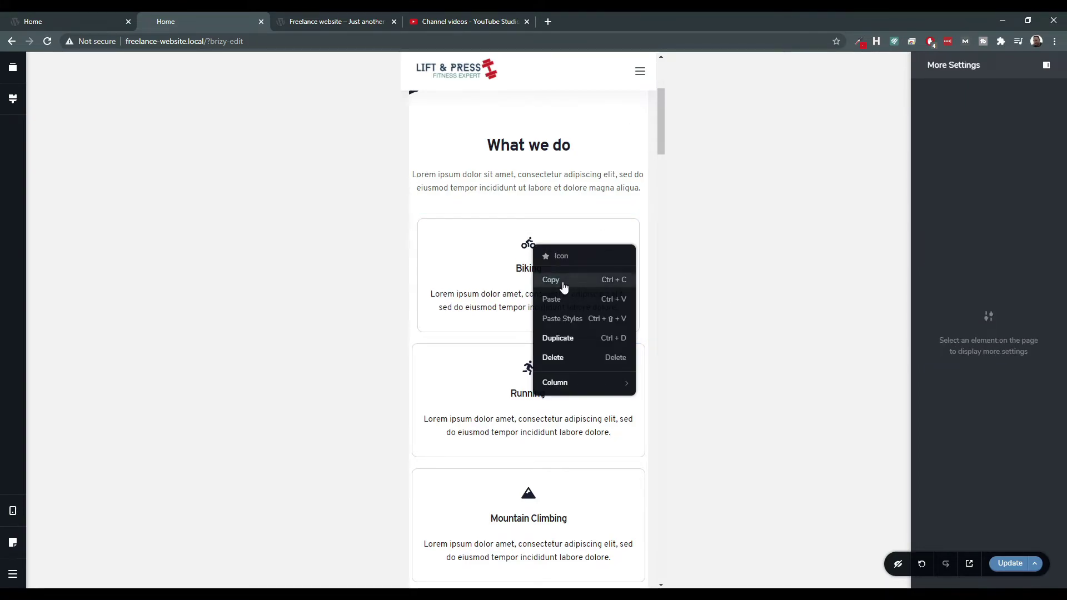
left_click(492, 394)
right_click(468, 370)
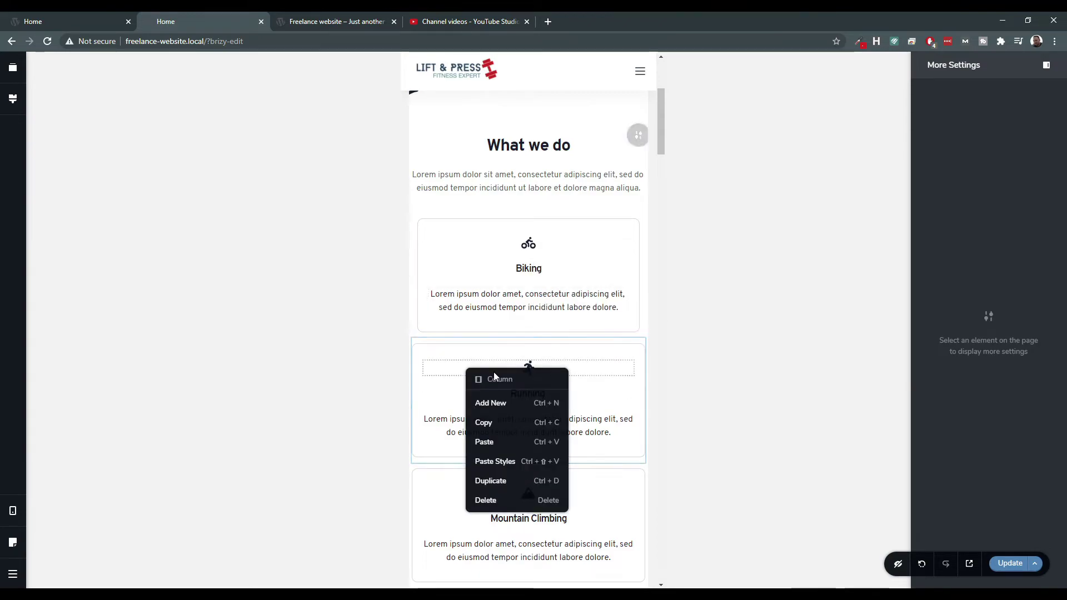
left_click(485, 462)
scroll(472, 428, "down", 3)
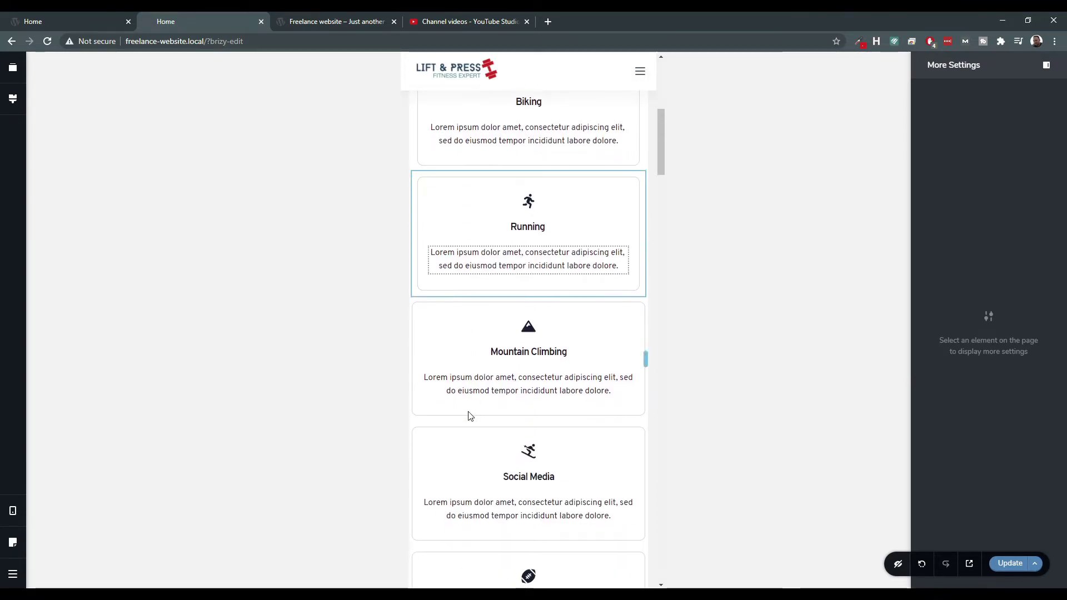
right_click(451, 324)
left_click(467, 414)
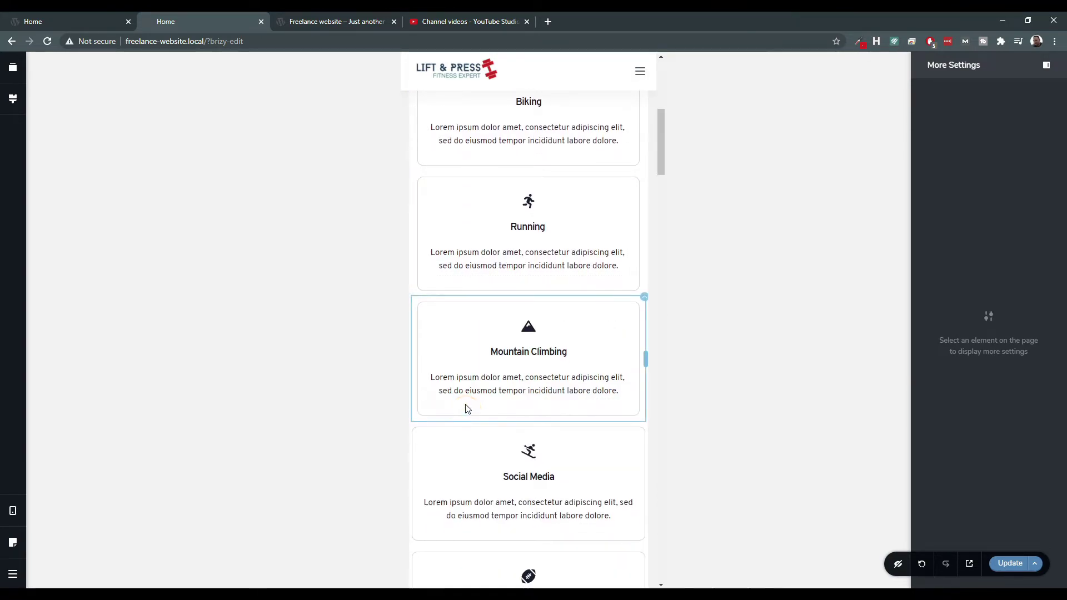
Paste the copied column styles onto the Social Media, Sports Training and Weight Lifting cards.
scroll(467, 400, "down", 3)
right_click(463, 293)
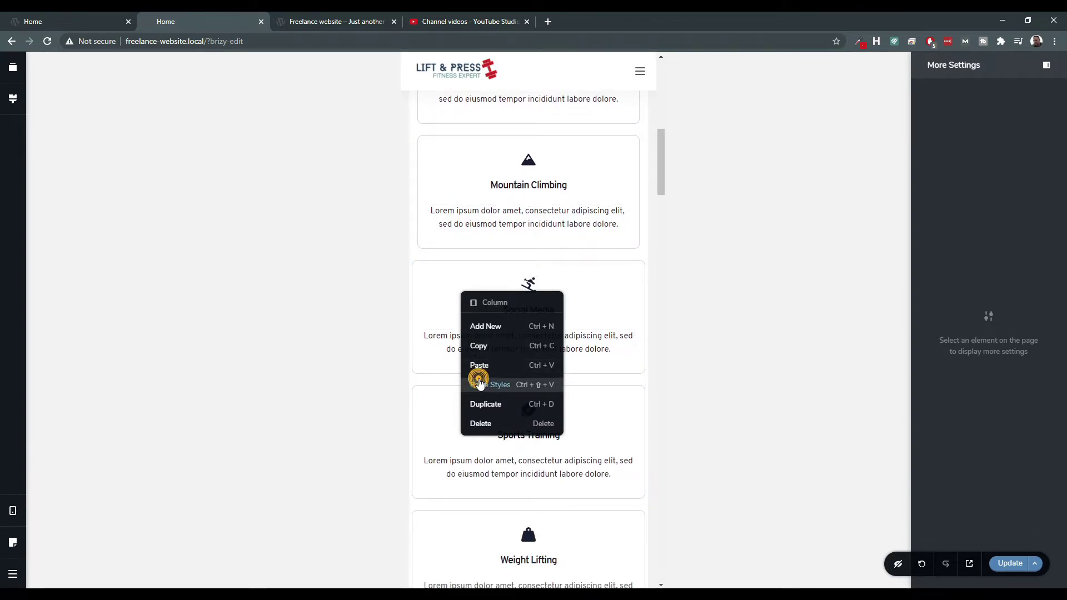
left_click(479, 376)
right_click(462, 419)
left_click(483, 503)
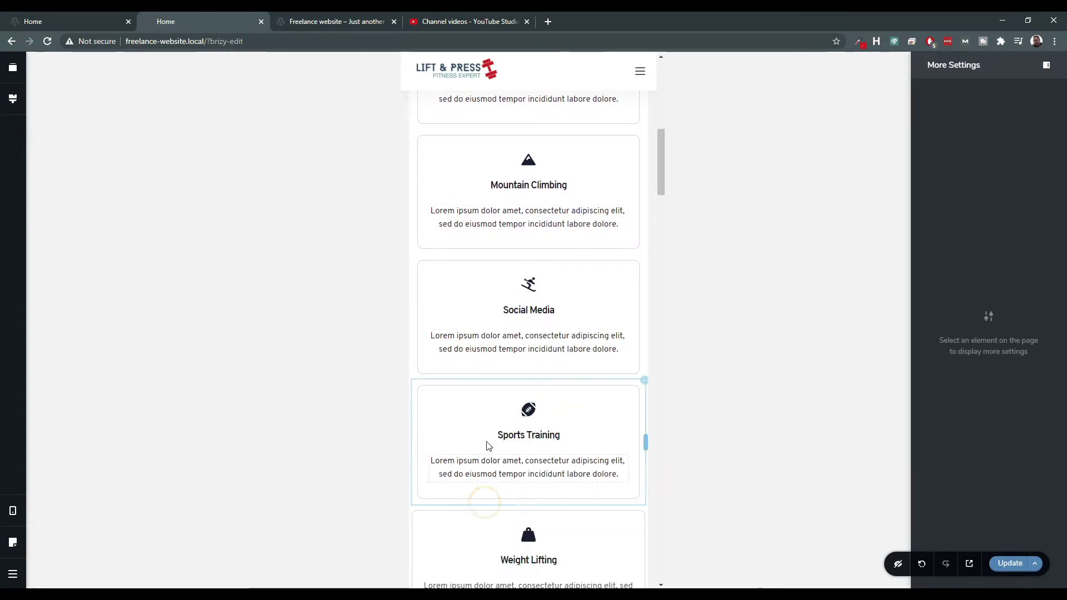
scroll(469, 437, "down", 3)
right_click(455, 369)
left_click(476, 454)
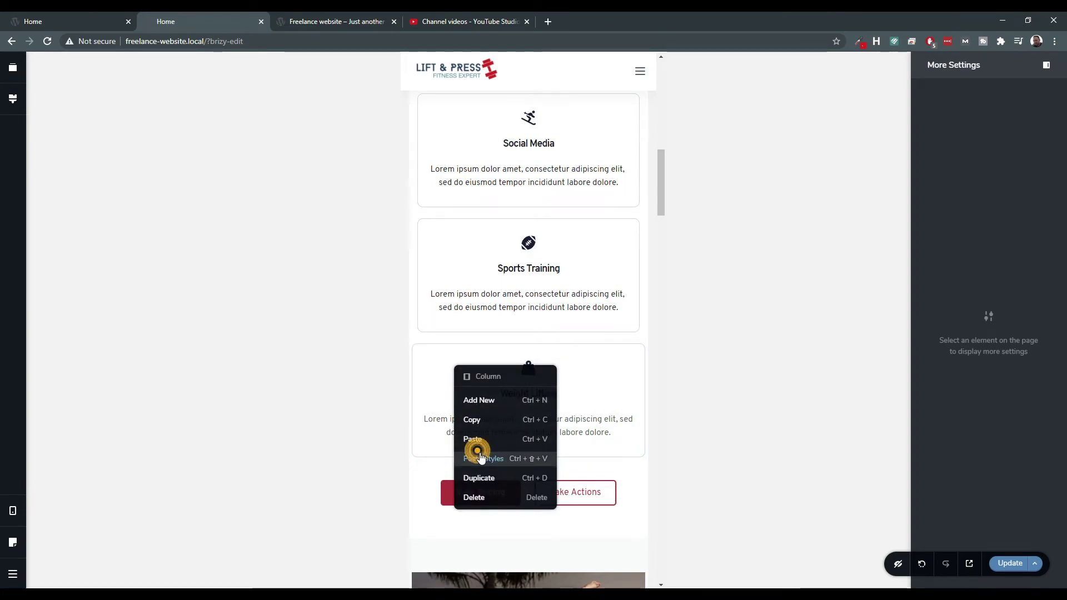
Review the mobile layout of the home page from the hero and service cards down to the testimonials section.
scroll(606, 372, "up", 12)
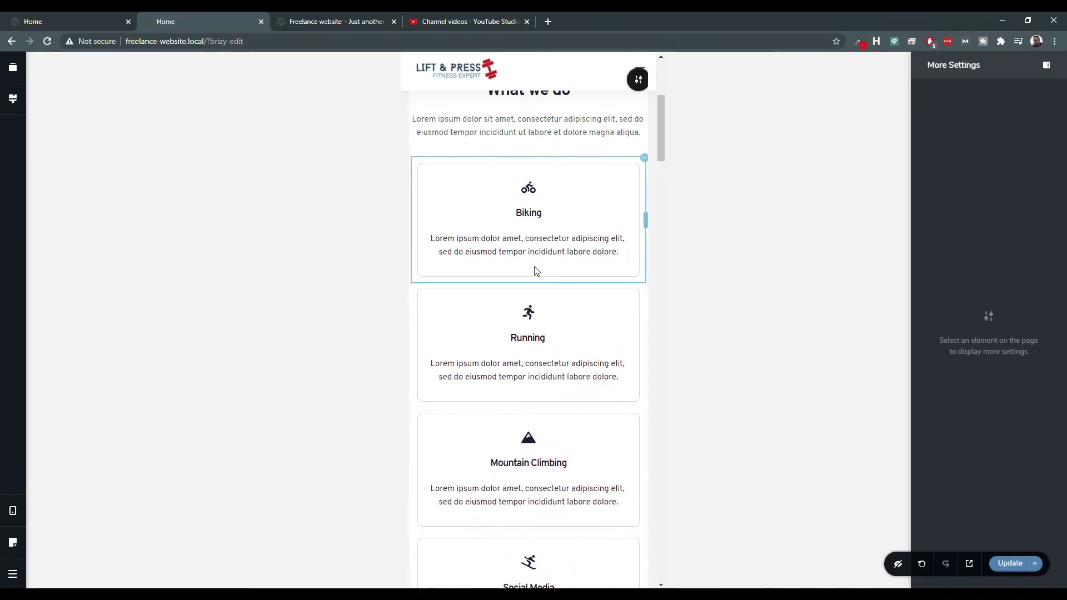
scroll(572, 352, "down", 12)
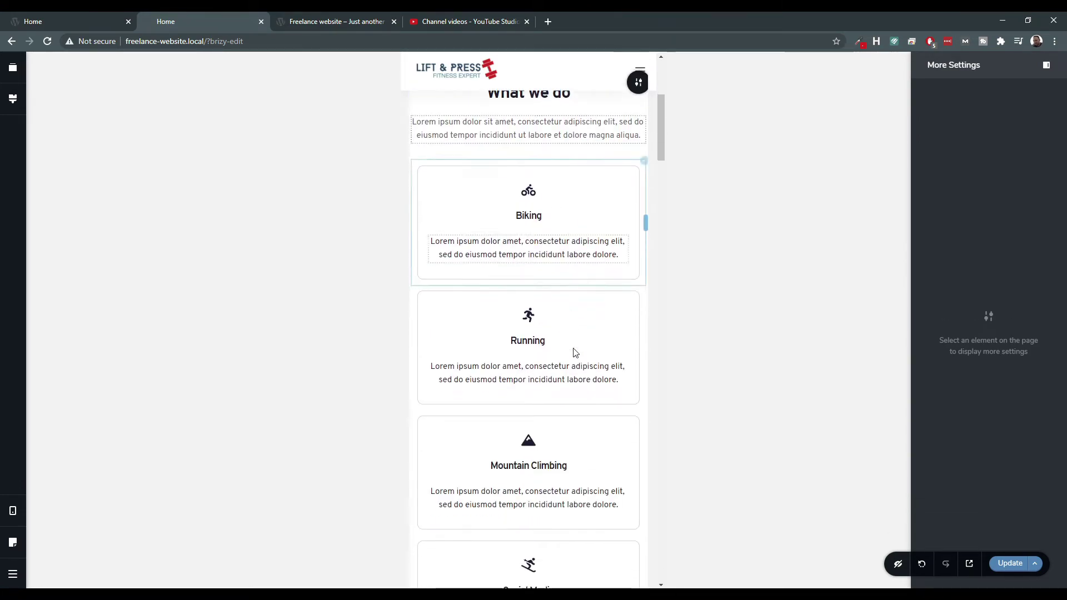
scroll(505, 403, "down", 4)
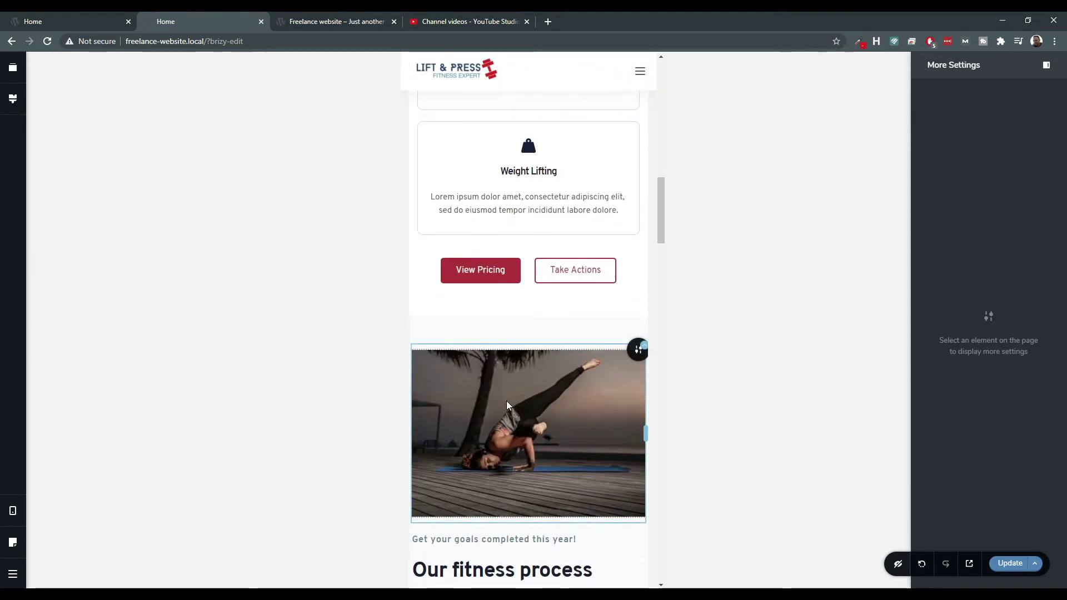
scroll(691, 441, "down", 4)
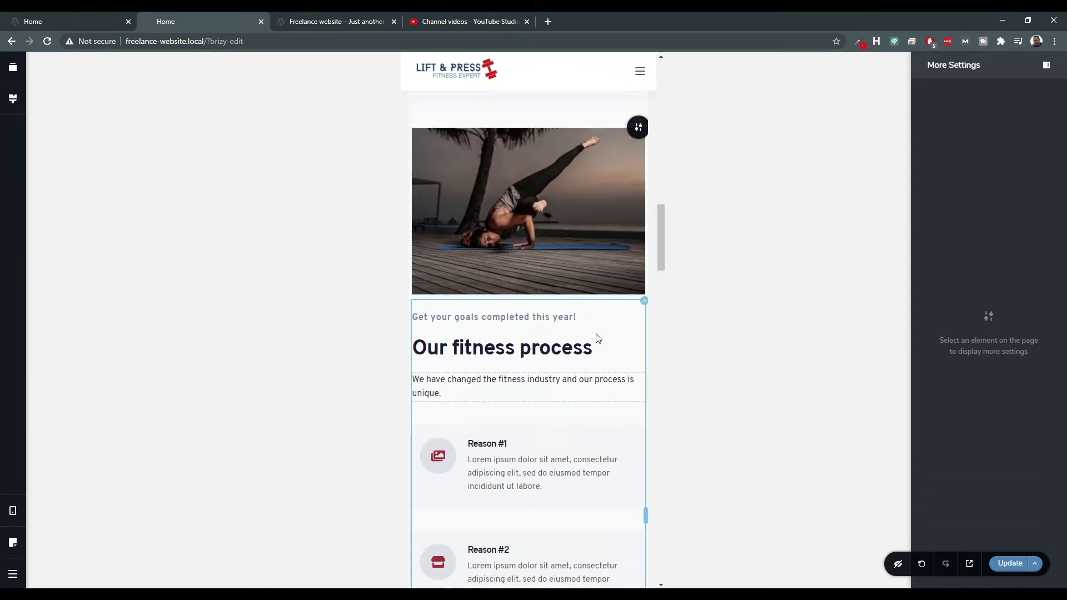
scroll(572, 377, "down", 1)
scroll(500, 295, "up", 9)
scroll(494, 297, "up", 12)
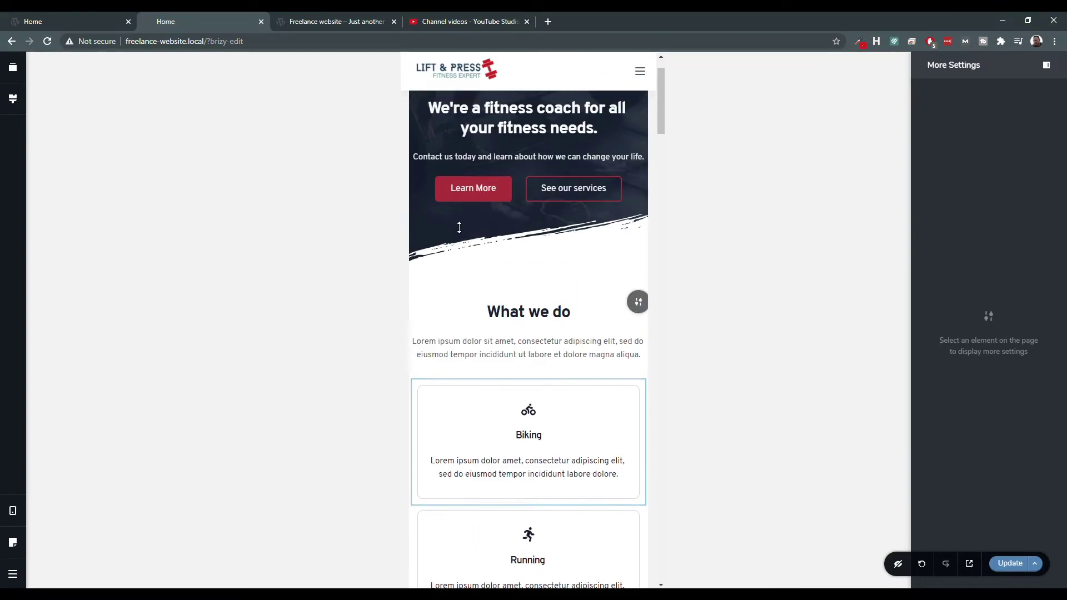
scroll(469, 256, "down", 18)
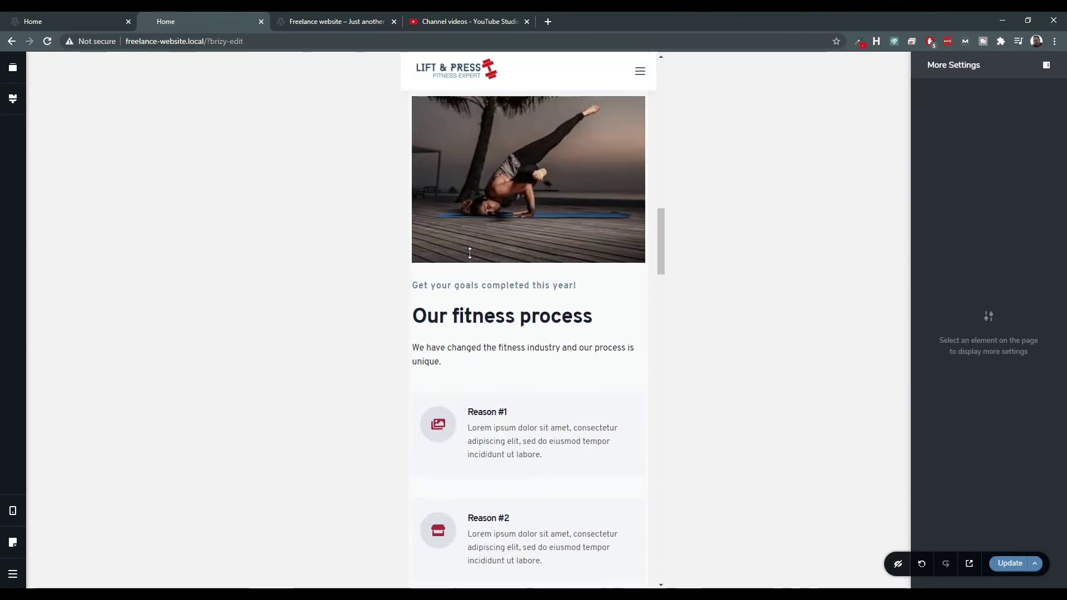
scroll(501, 294, "down", 3)
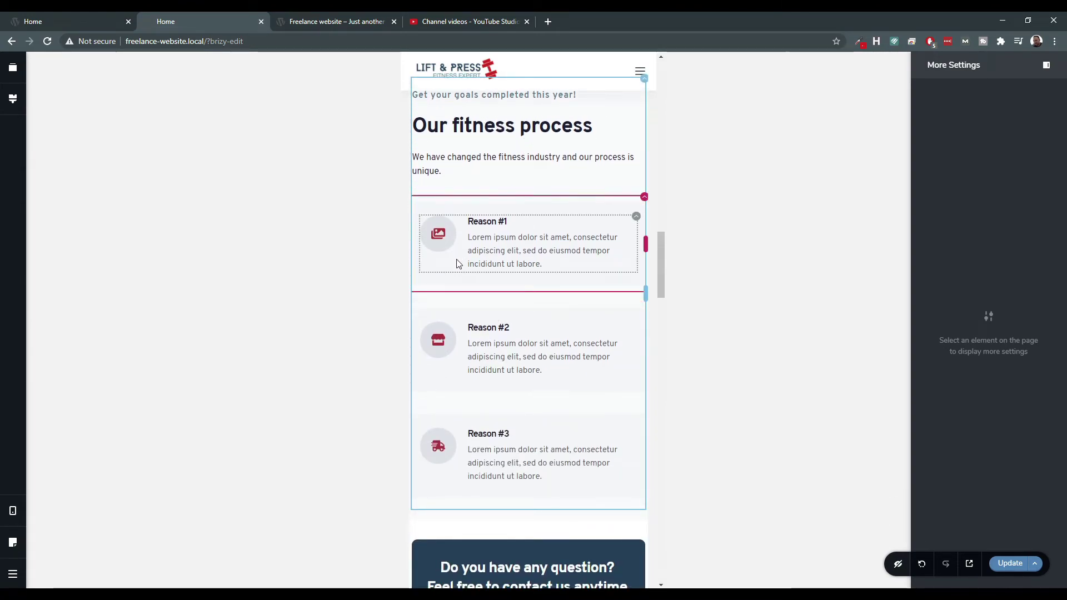
scroll(517, 355, "down", 3)
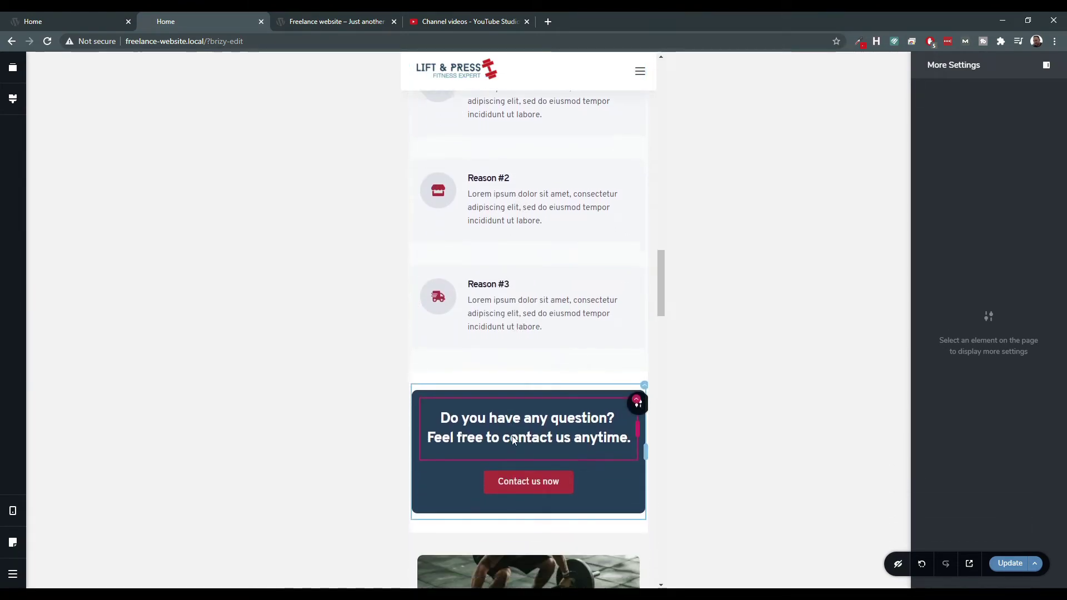
scroll(509, 438, "down", 2)
scroll(517, 422, "down", 5)
scroll(521, 411, "down", 8)
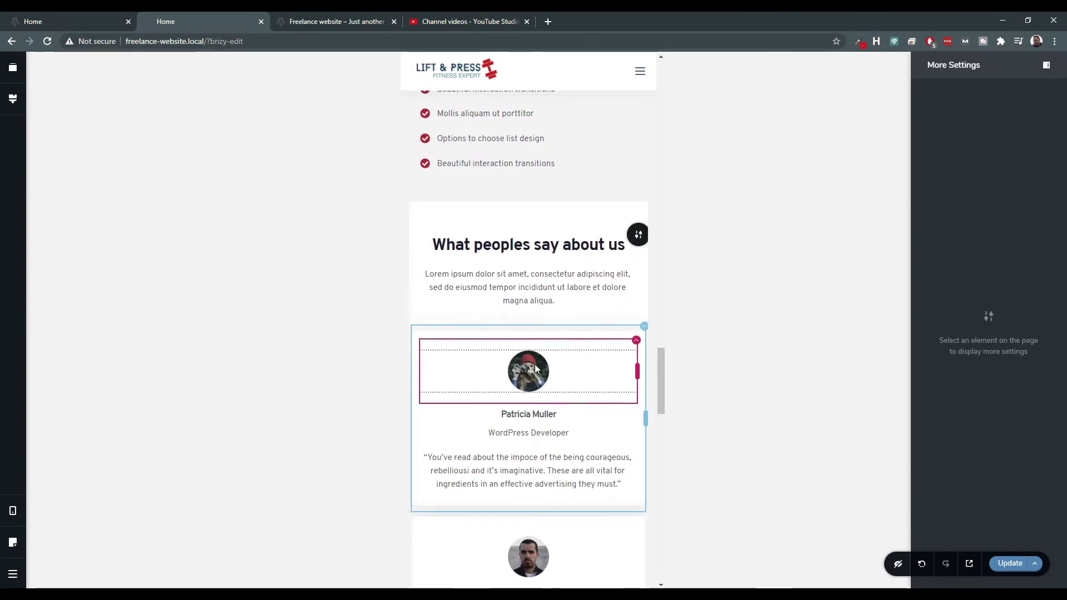
Set the right and left margins of the first testimonial card's column to 10 px in the mobile view.
left_click(644, 327)
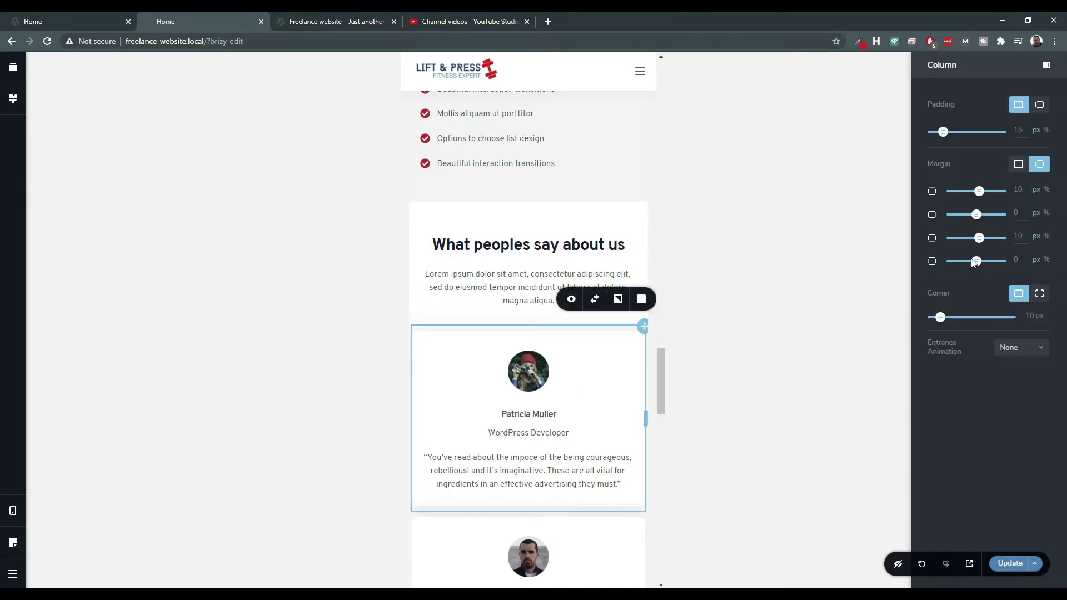
left_click(1026, 212)
left_click(1015, 260)
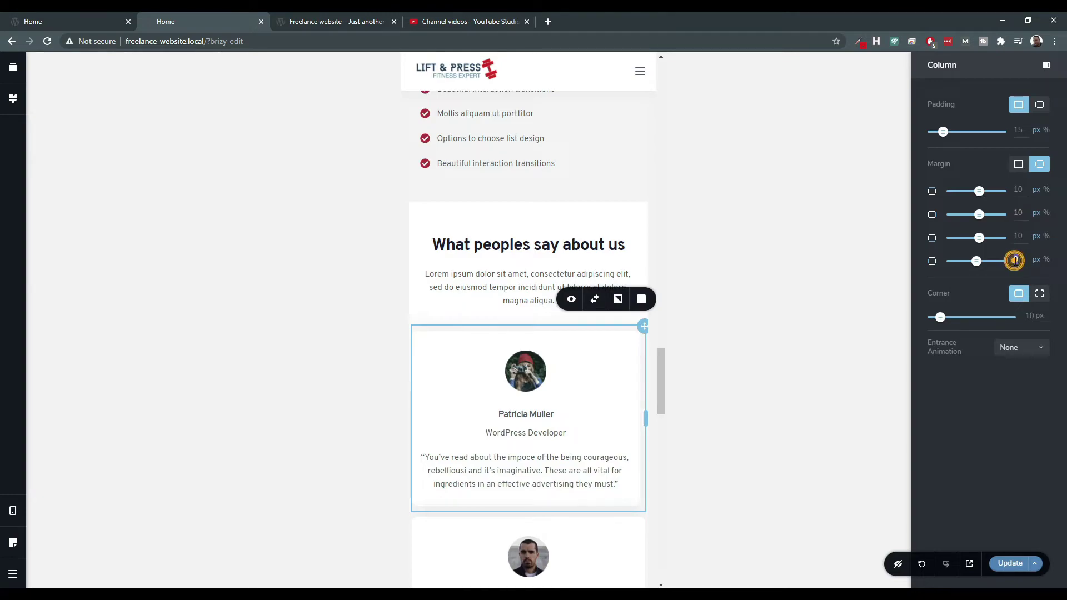
type("10")
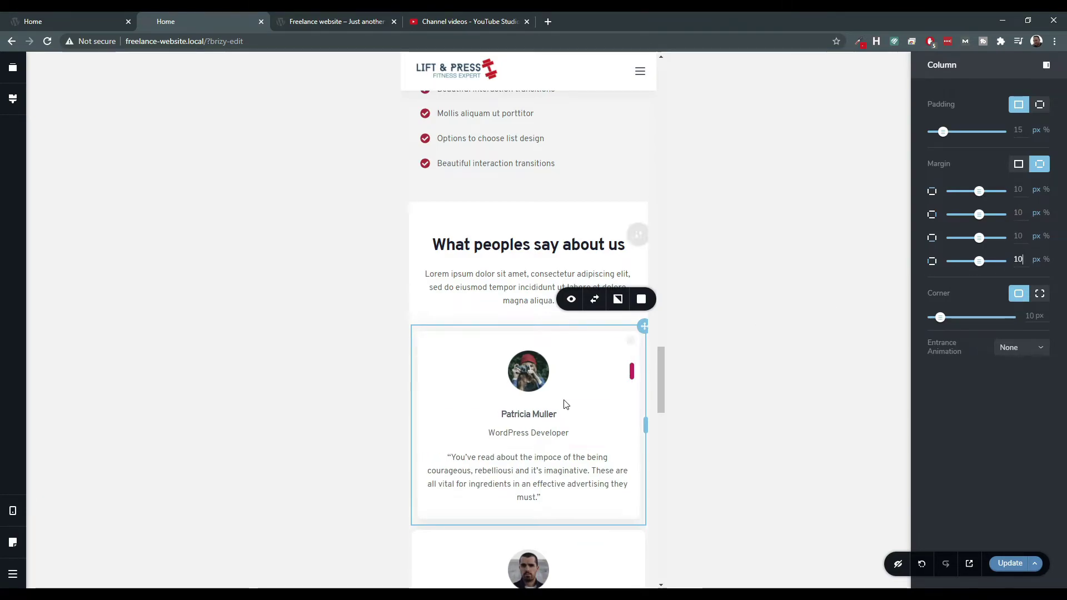
Set the right and left margins of the second testimonial card's column to 10 px.
scroll(611, 411, "down", 3)
left_click(646, 362)
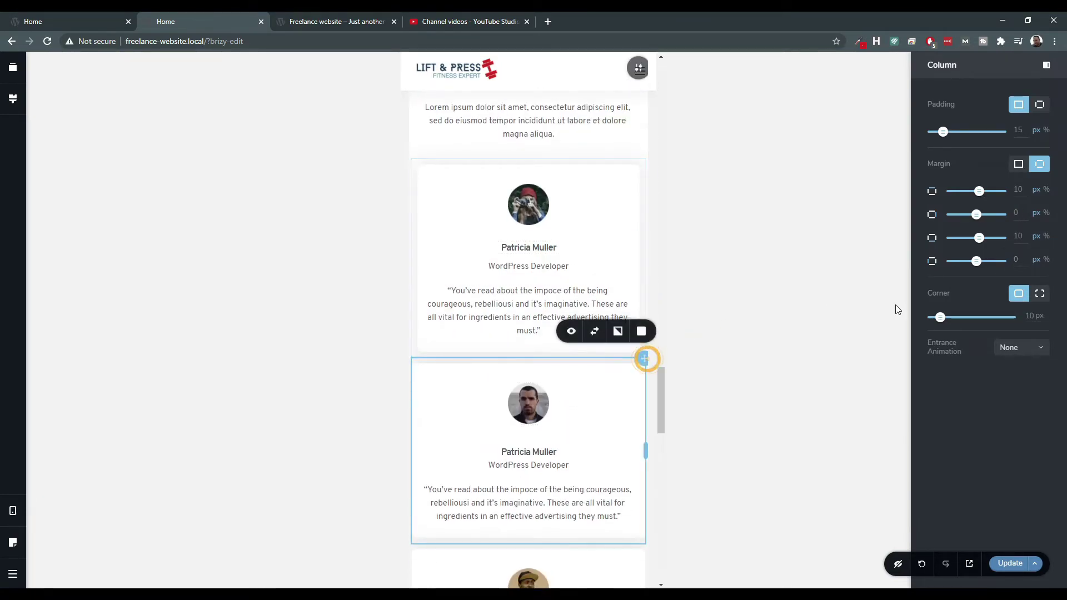
left_click(1017, 214)
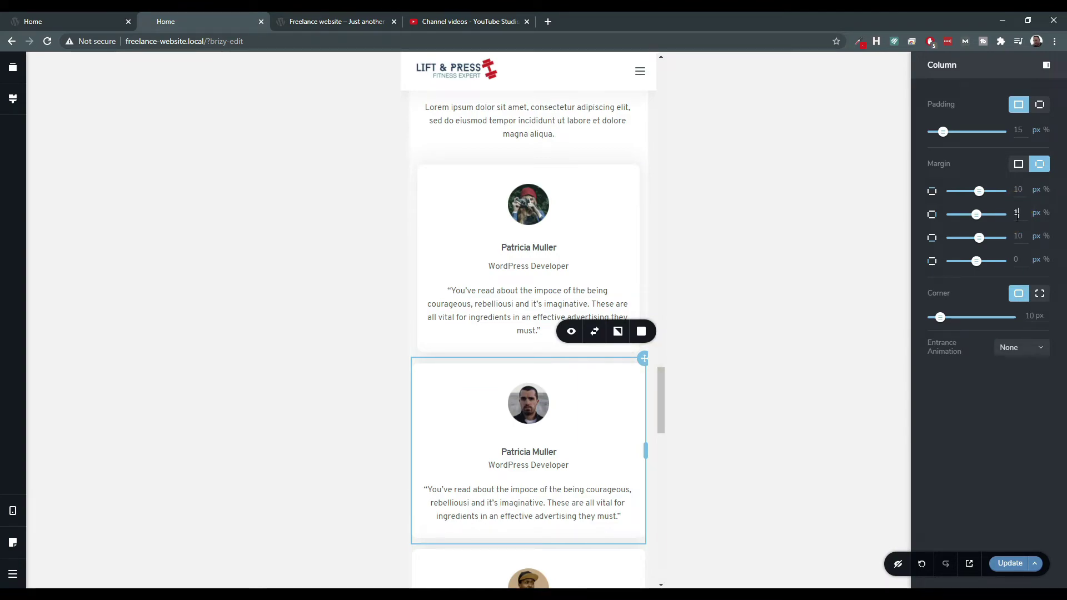
left_click(1019, 260)
type("1")
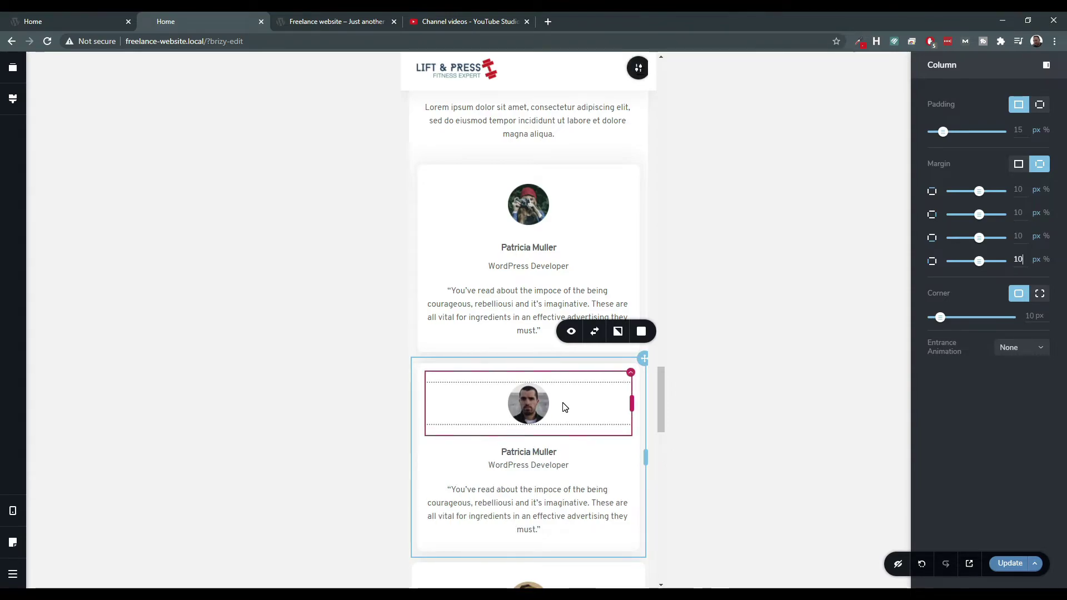
Set the right and left margins of the third testimonial card's column to 10 px.
scroll(563, 405, "down", 4)
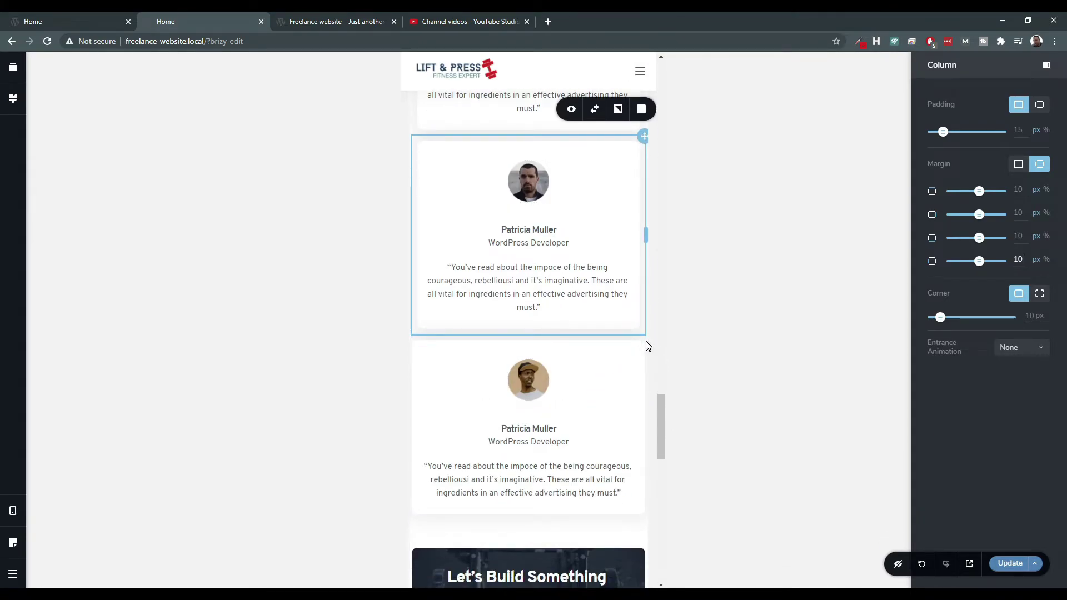
left_click(644, 336)
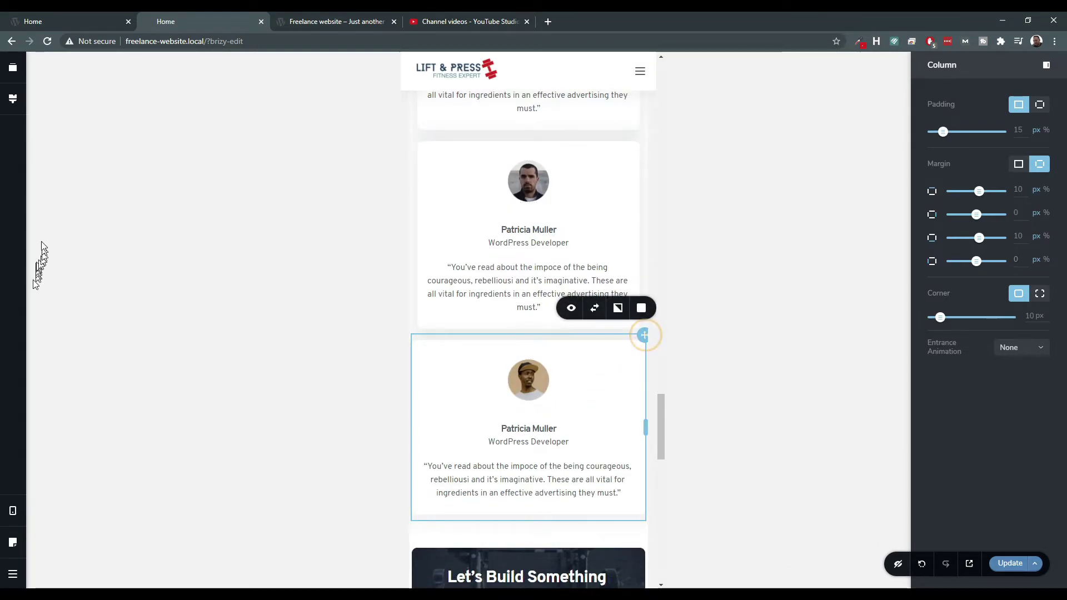
left_click(1019, 211)
type("1")
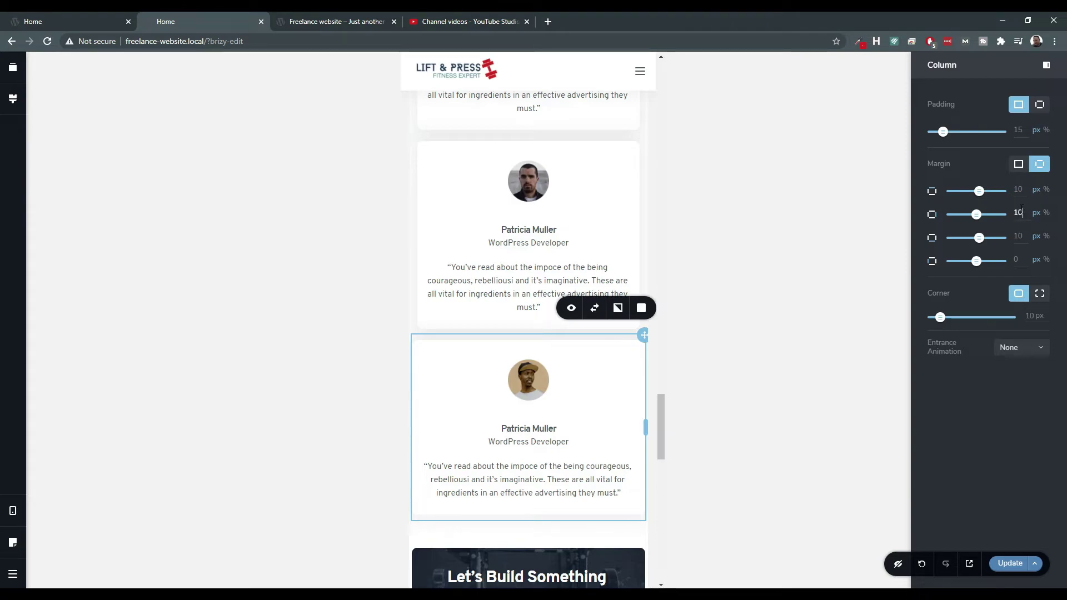
key("Return")
left_click(1016, 259)
type("10")
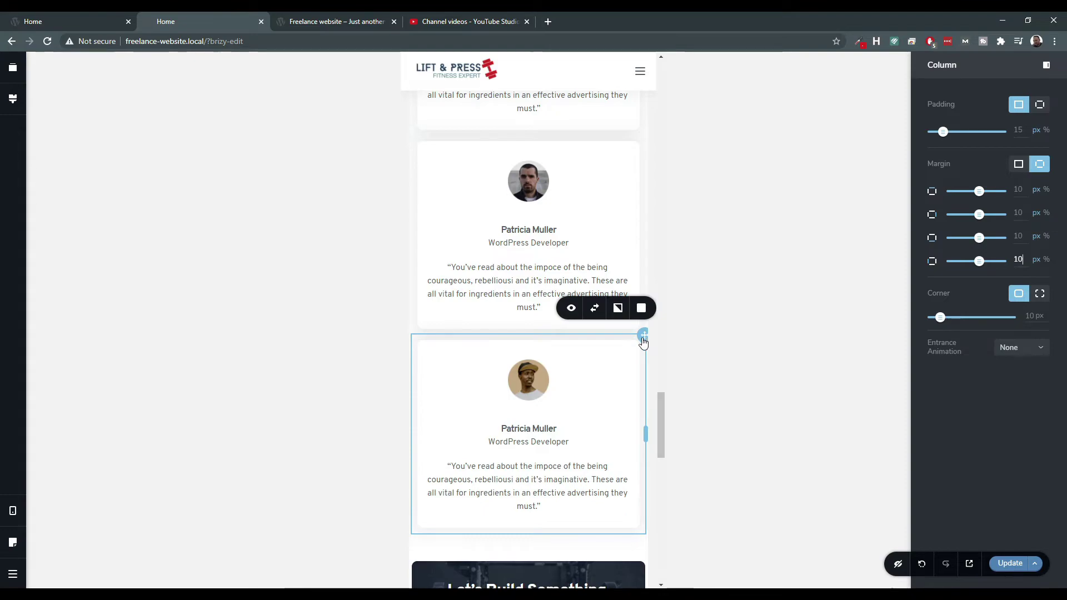
Inspect the mobile padding and margin settings of the block behind the "Let's Build Something Together" call to action.
scroll(590, 342, "down", 5)
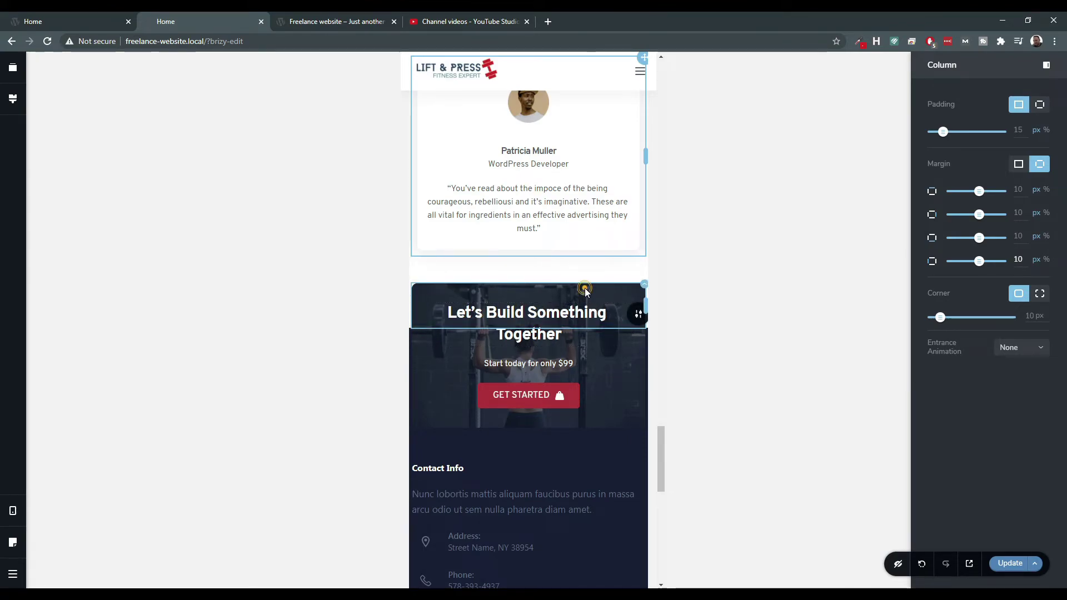
left_click(585, 290)
left_click(634, 314)
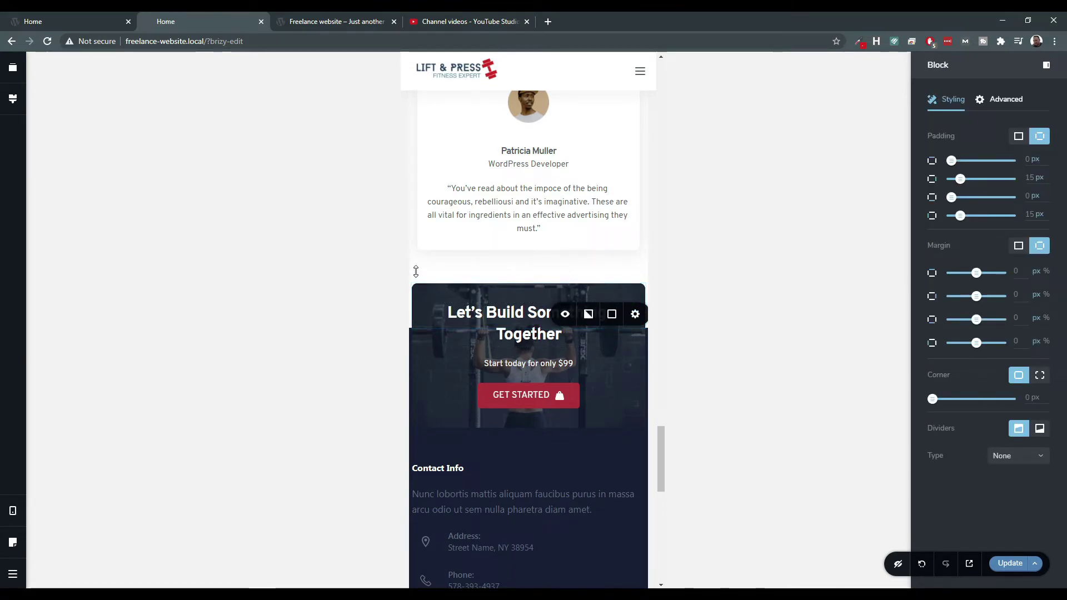
scroll(418, 294, "up", 10)
scroll(414, 291, "down", 10)
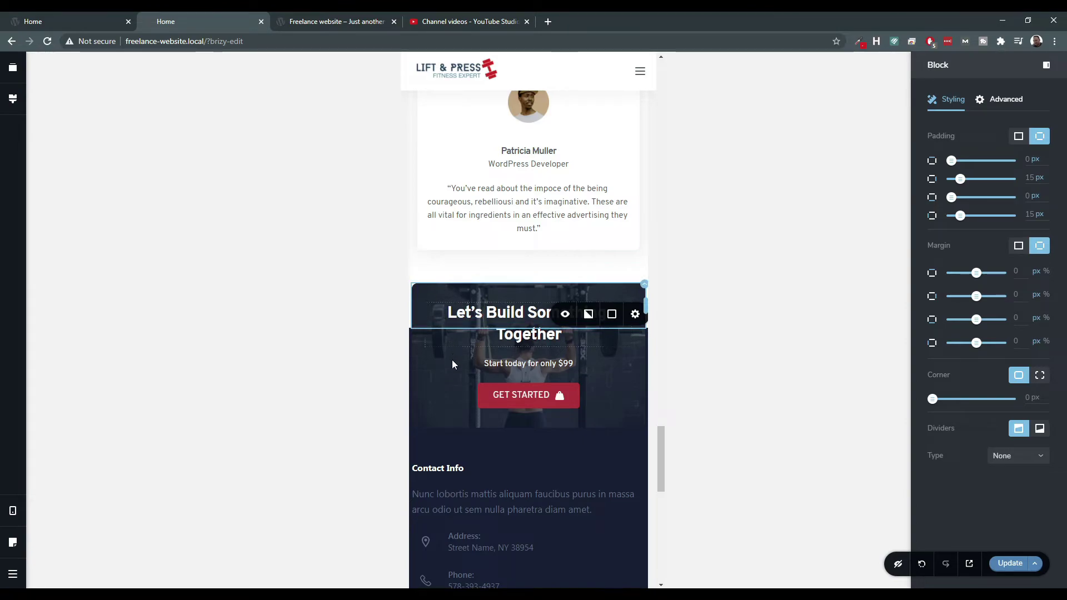
left_click(431, 368)
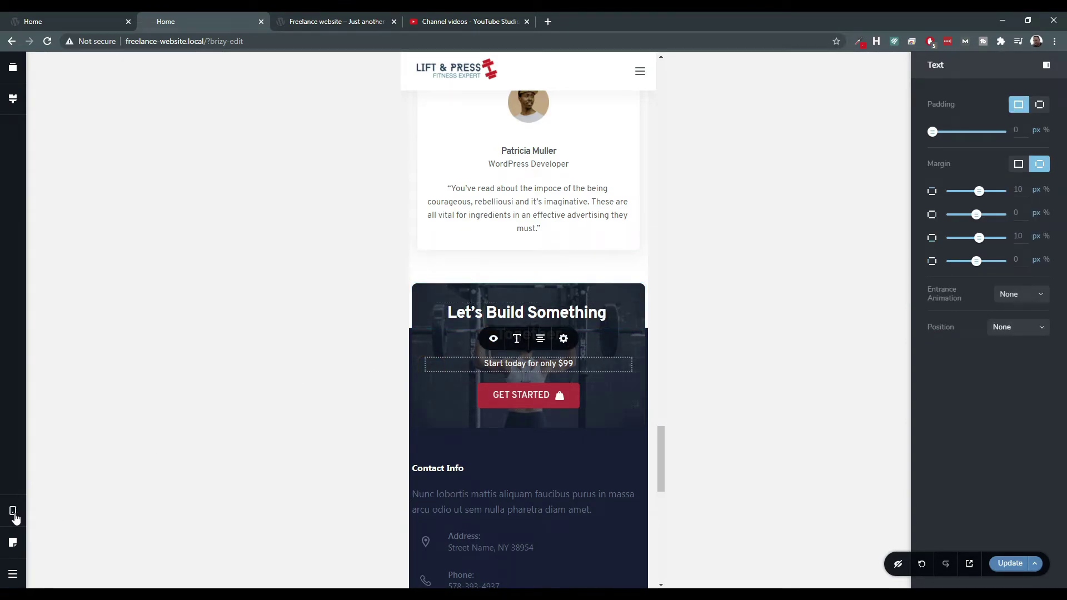
Switch to the desktop view and open the full settings of the "Let's Build Something Together" column.
left_click(13, 511)
left_click(68, 473)
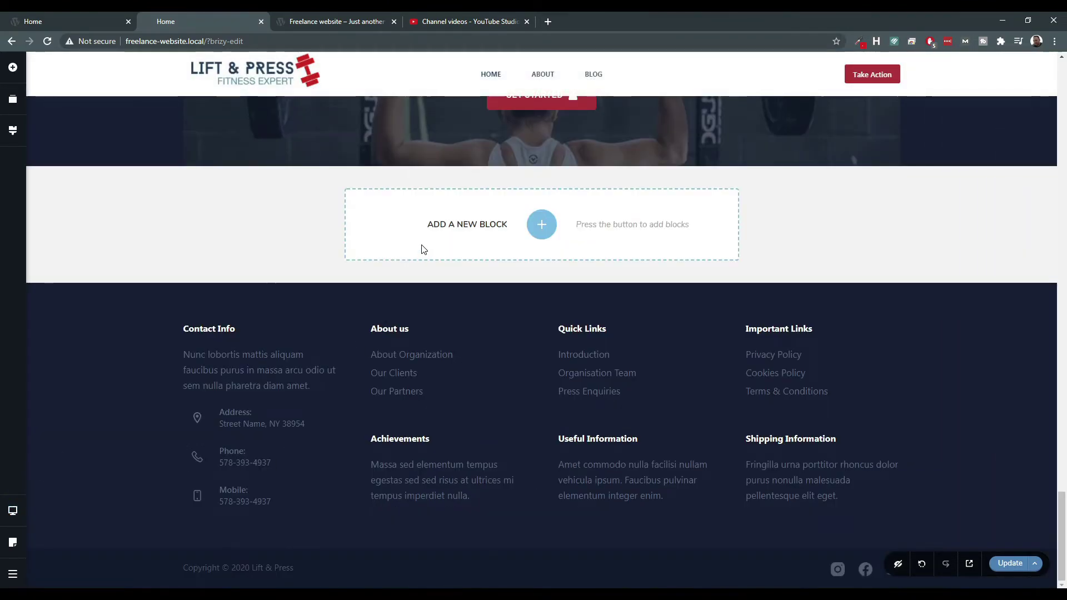
scroll(424, 248, "up", 5)
left_click(228, 279)
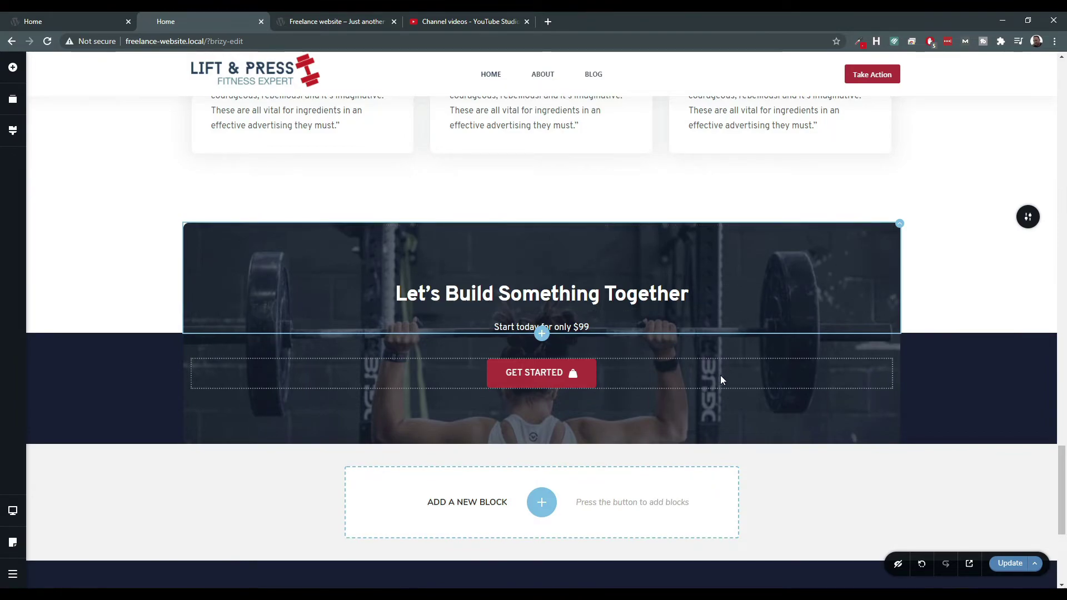
left_click(854, 413)
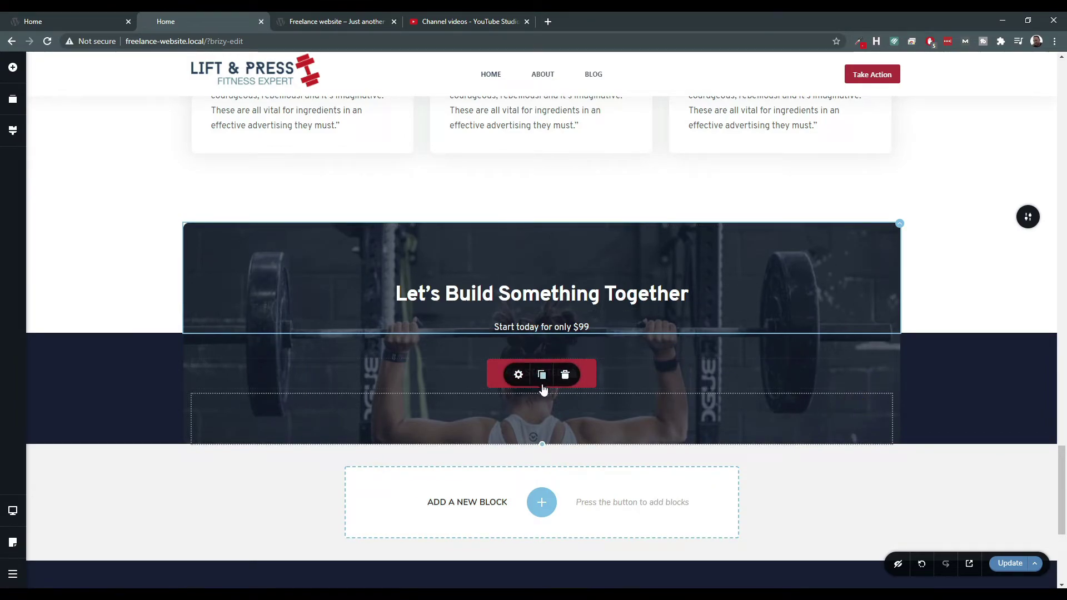
left_click(980, 393)
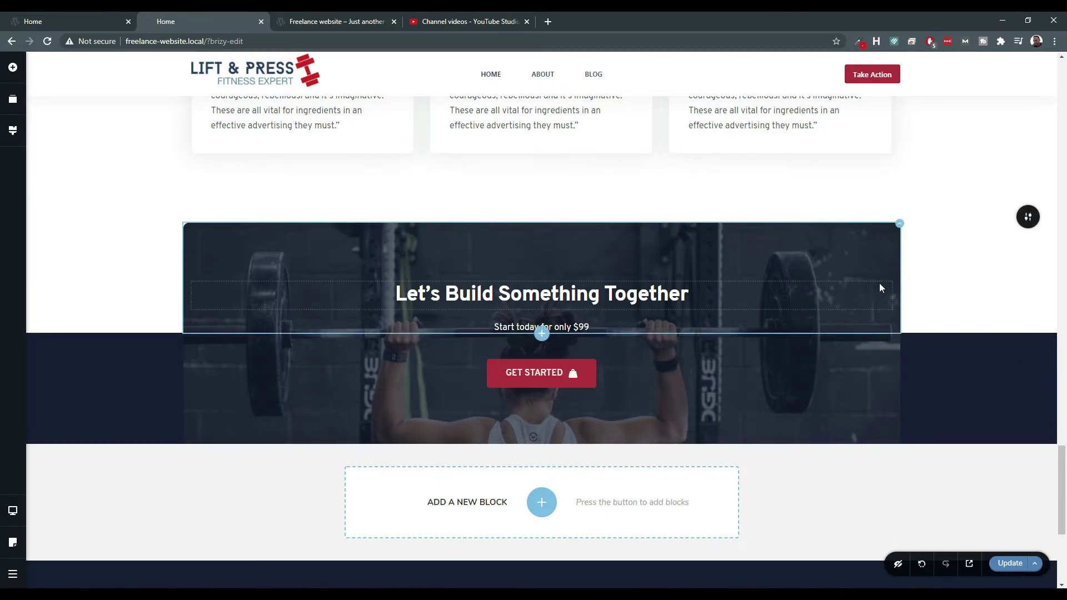
left_click(900, 223)
left_click(923, 253)
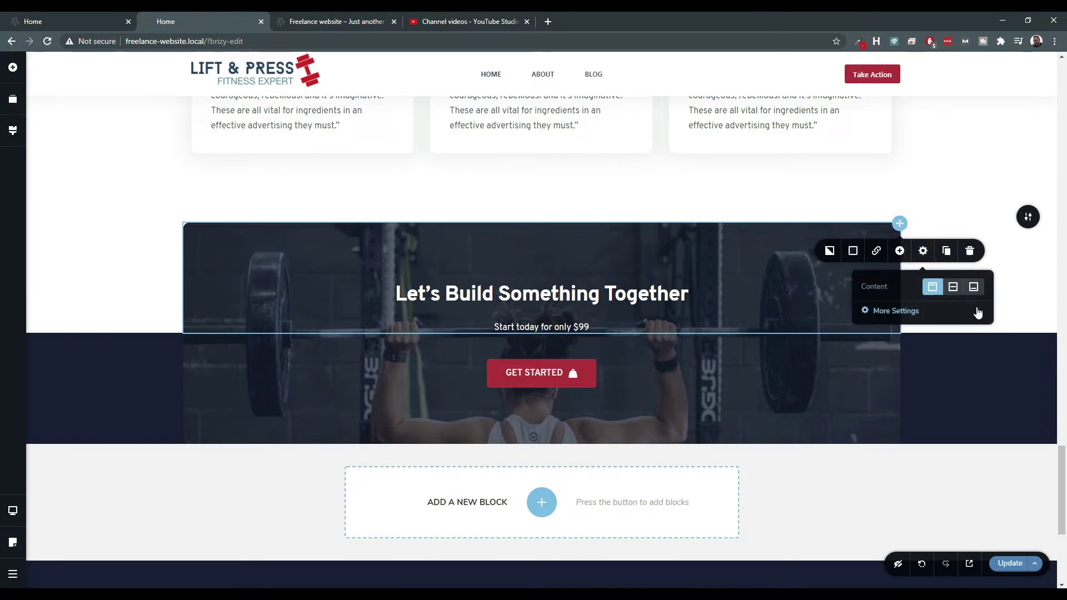
left_click(883, 313)
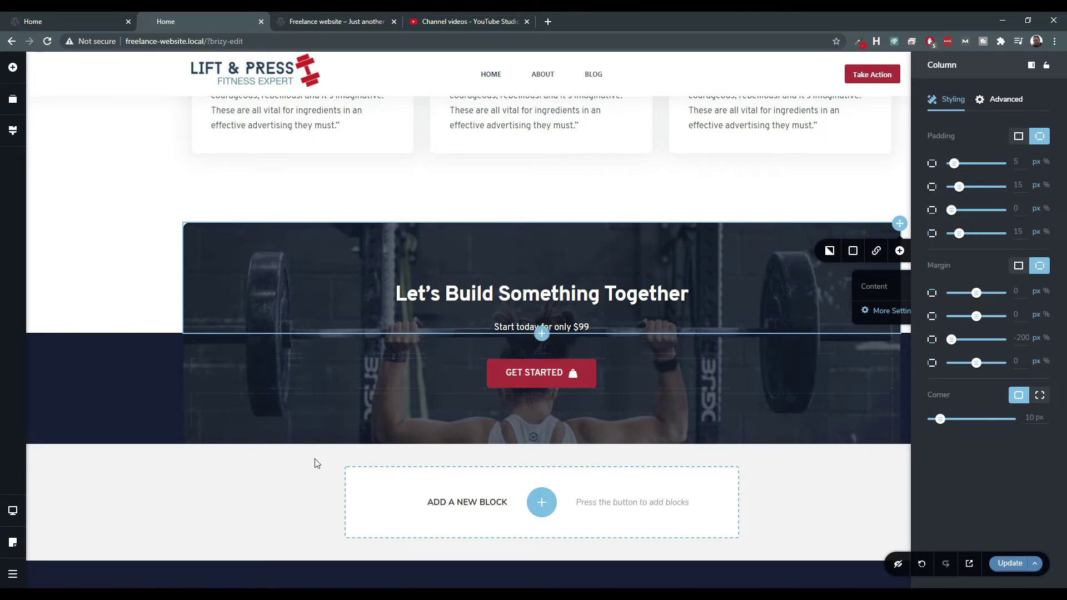
Return to the mobile view and set the bottom margin of the "Let's Build Something Together" column to 0 px.
left_click(11, 512)
left_click(61, 524)
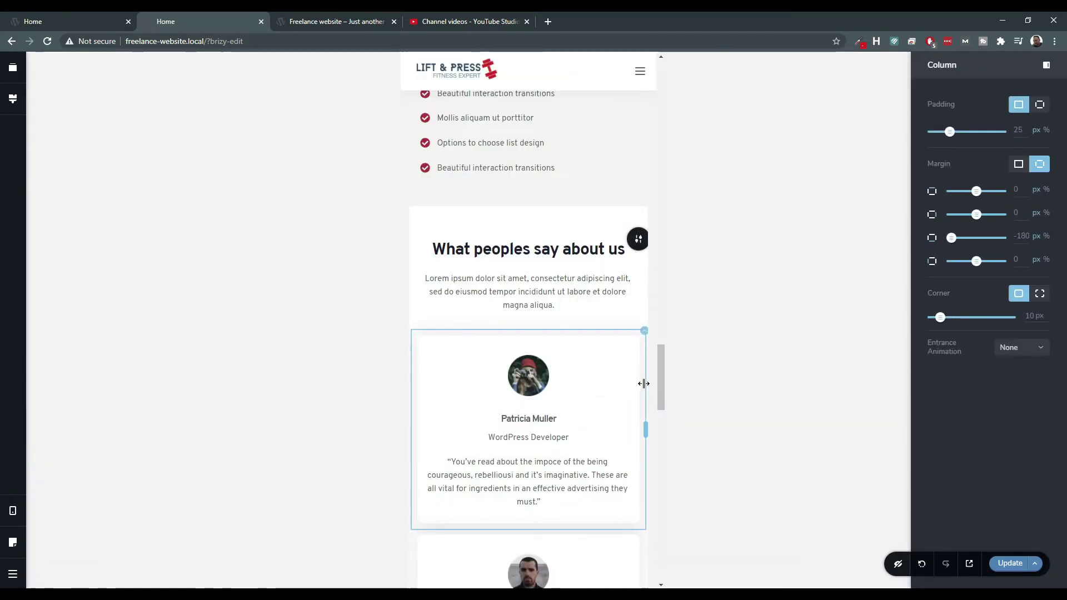
scroll(507, 339, "down", 15)
scroll(495, 367, "up", 3)
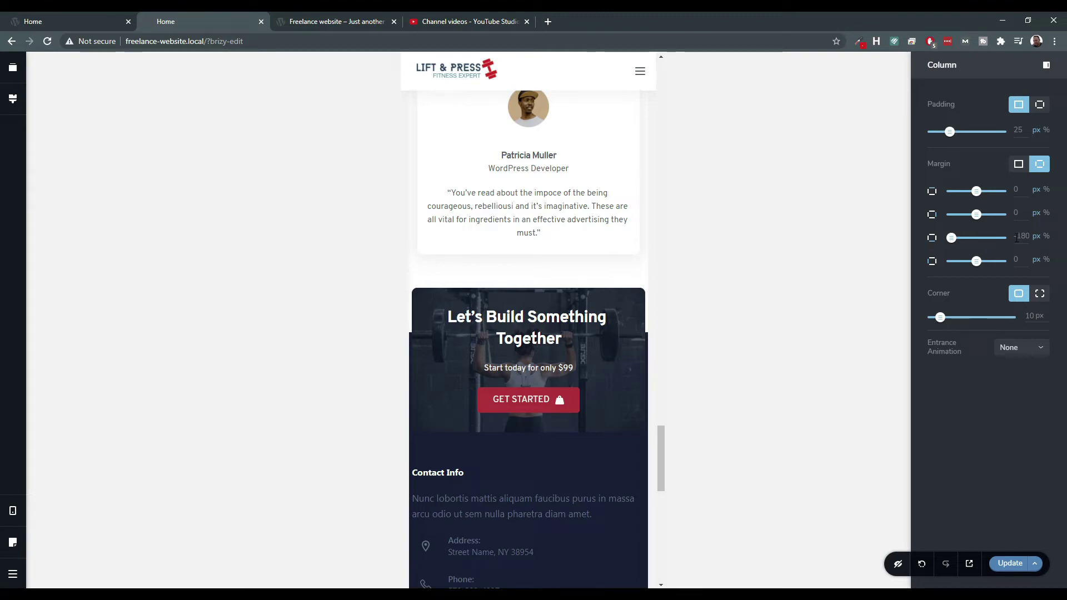
double_click(1017, 238)
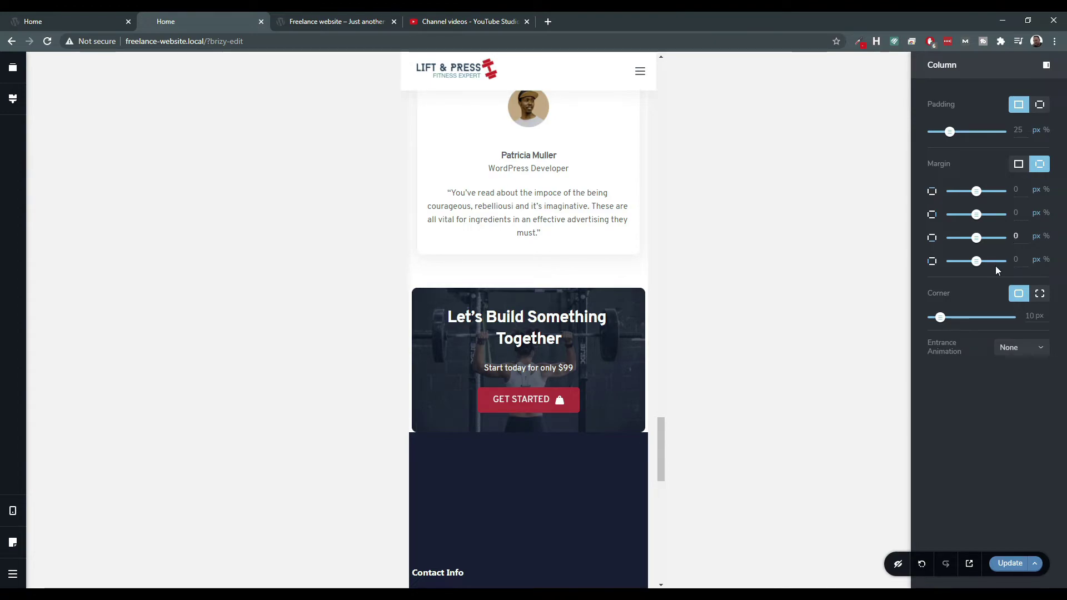
Set the mobile bottom margin of the "Let's Build Something Together" column to 25 px.
double_click(1023, 236)
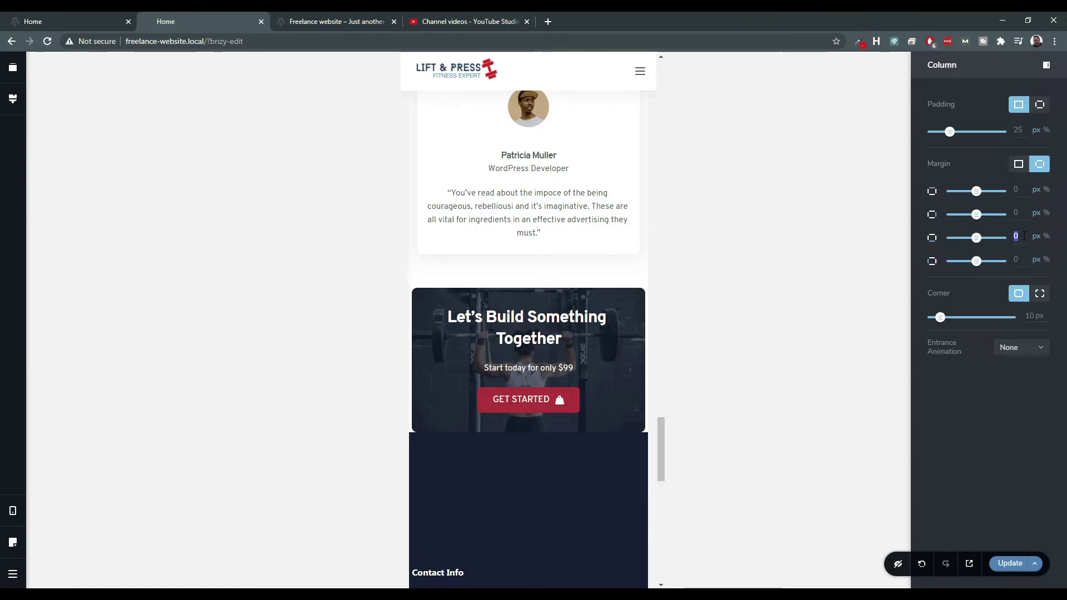
scroll(473, 489, "down", 3)
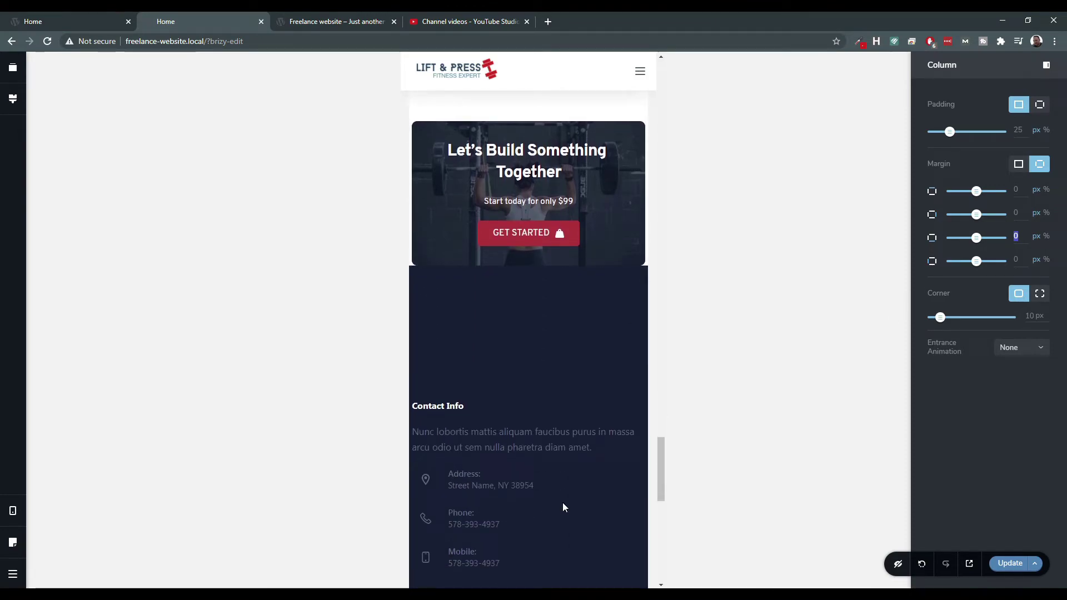
scroll(562, 507, "up", 2)
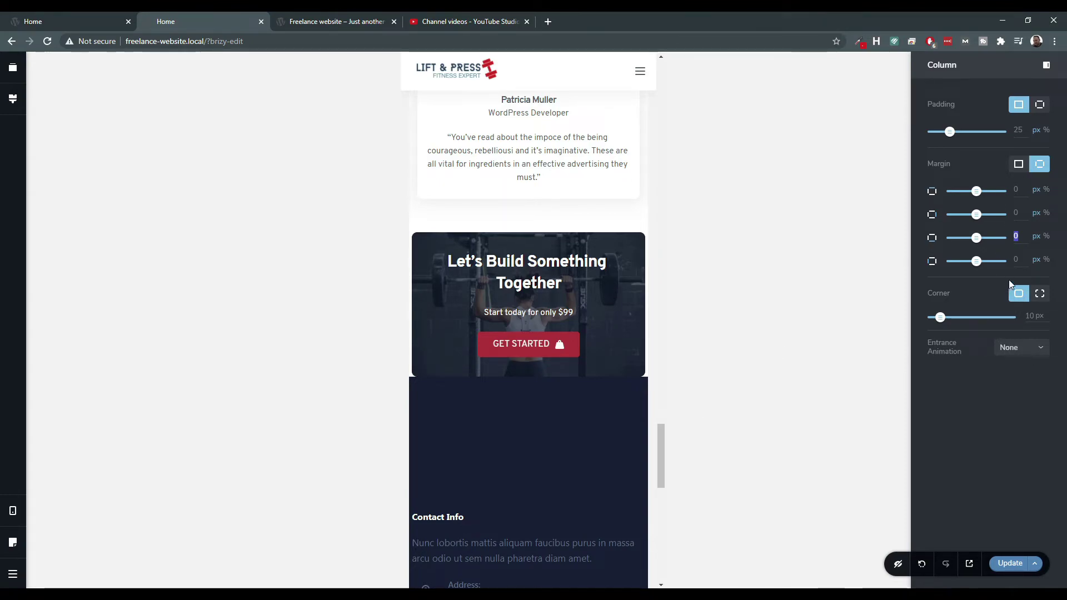
type("25")
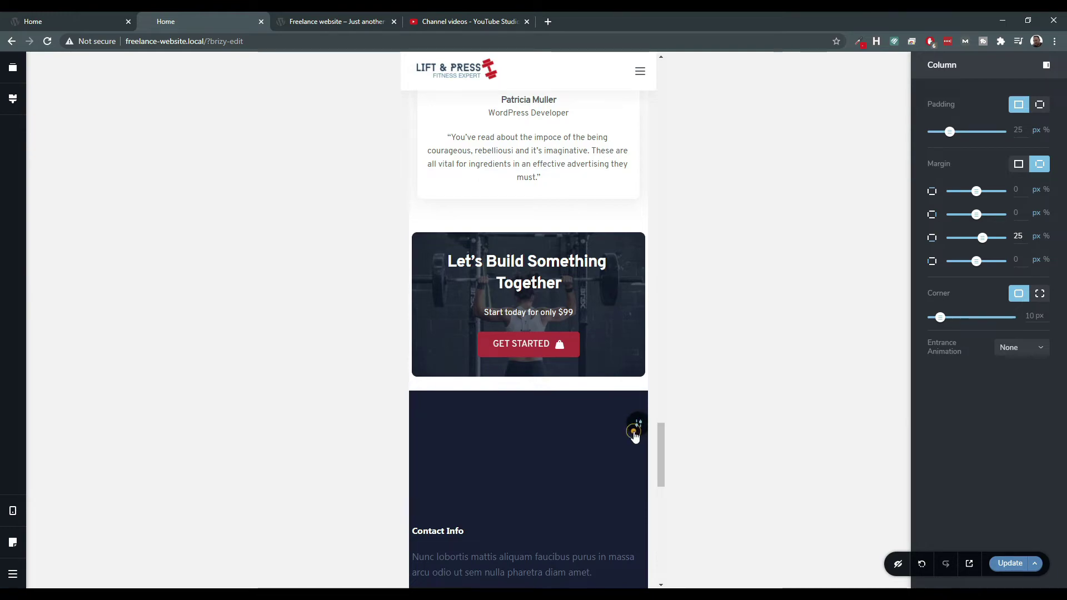
Inspect the advanced and styling settings of the empty dark block above the footer's Contact Info.
left_click(638, 431)
left_click(1002, 106)
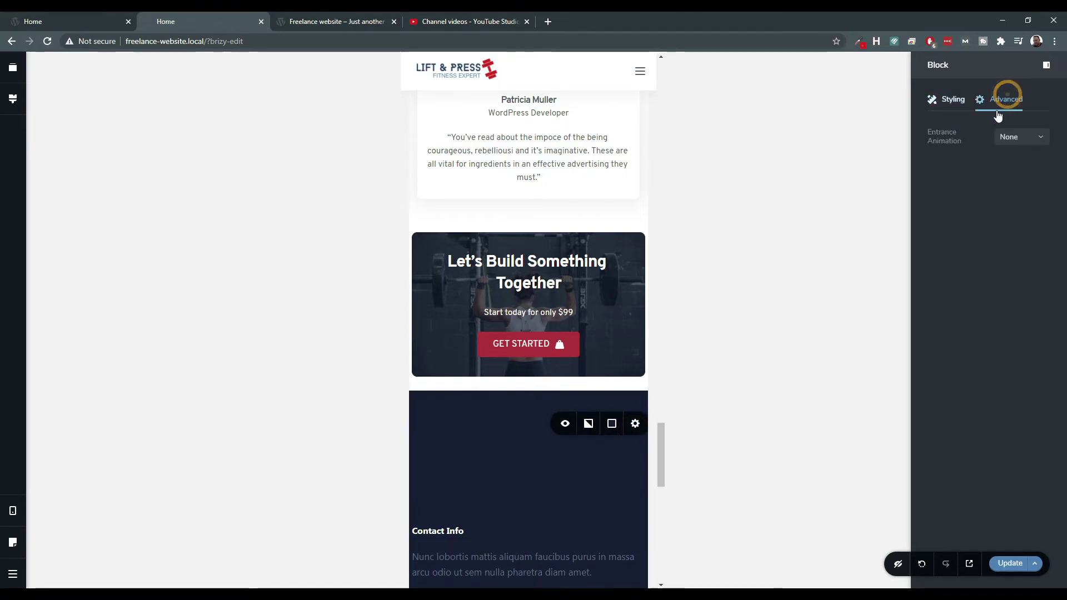
left_click(951, 102)
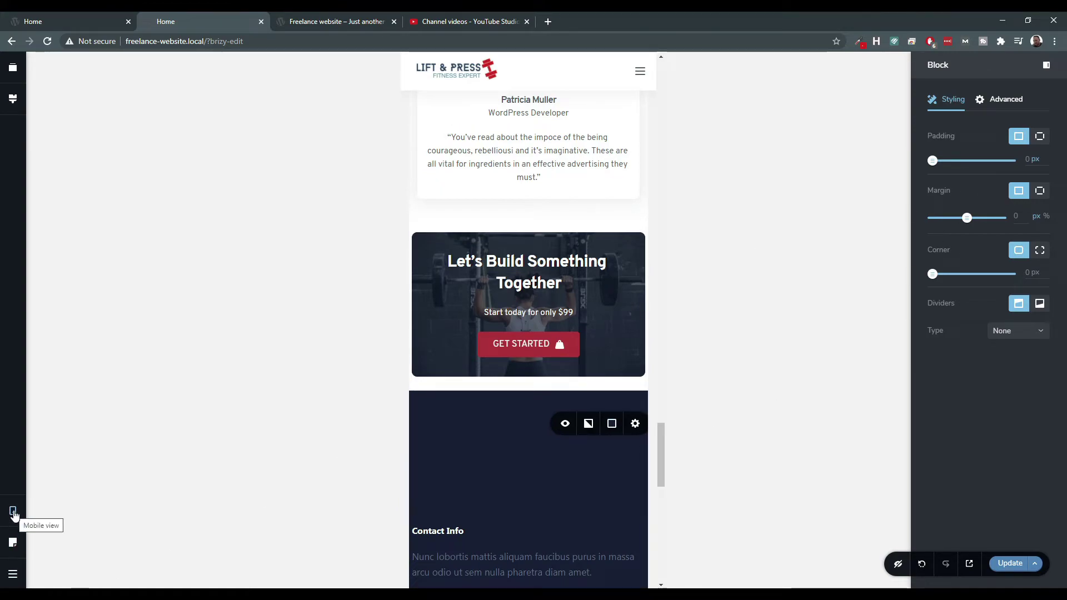
Compare the call to action and the dark block below it in the desktop view and the mobile view.
mouse_move(14, 514)
left_click(59, 470)
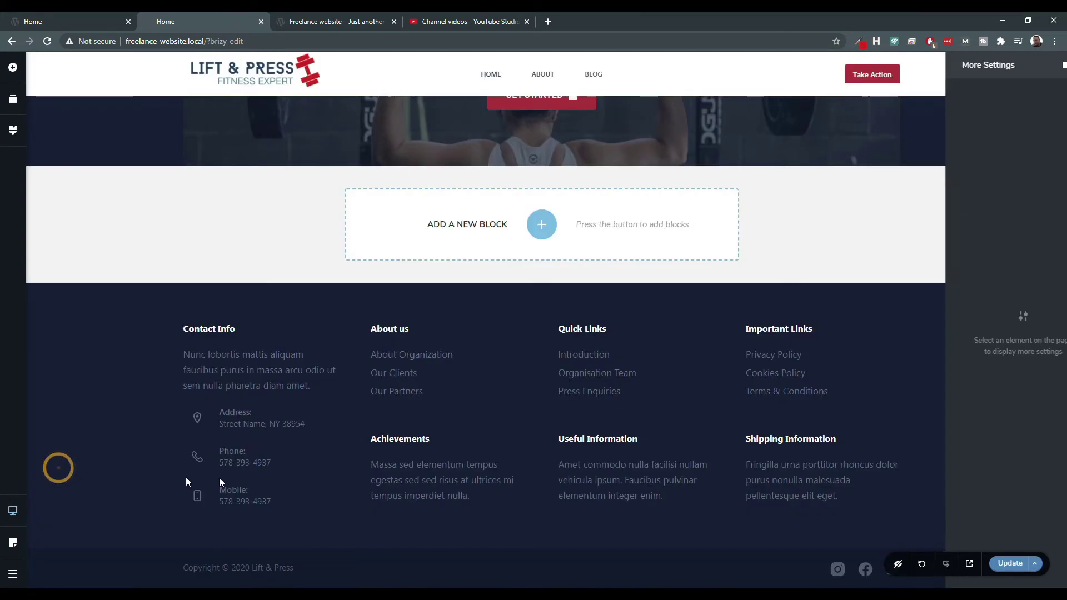
scroll(503, 222, "up", 3)
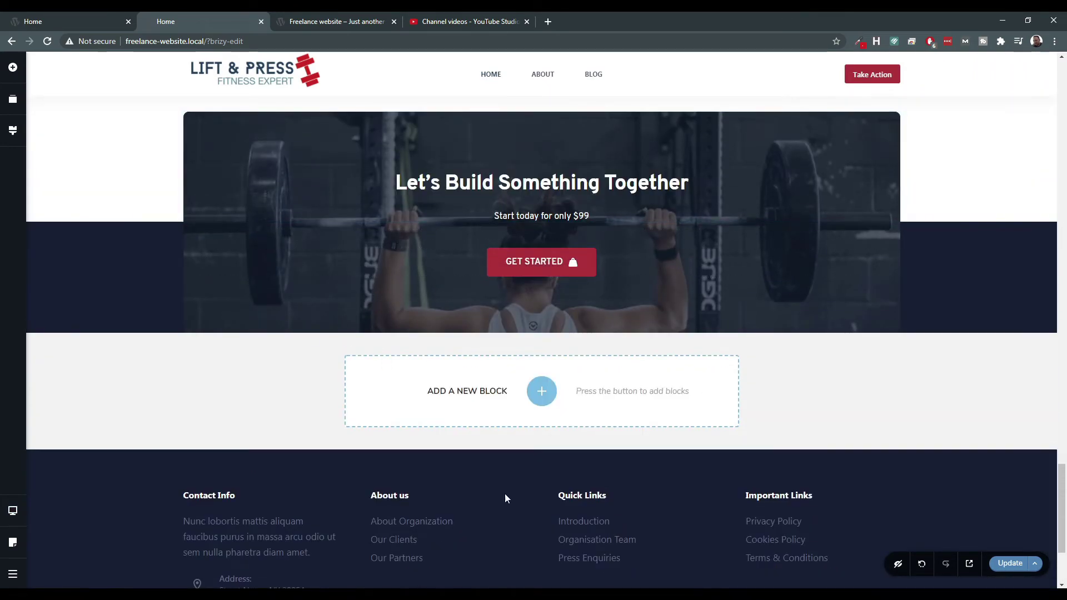
left_click(12, 508)
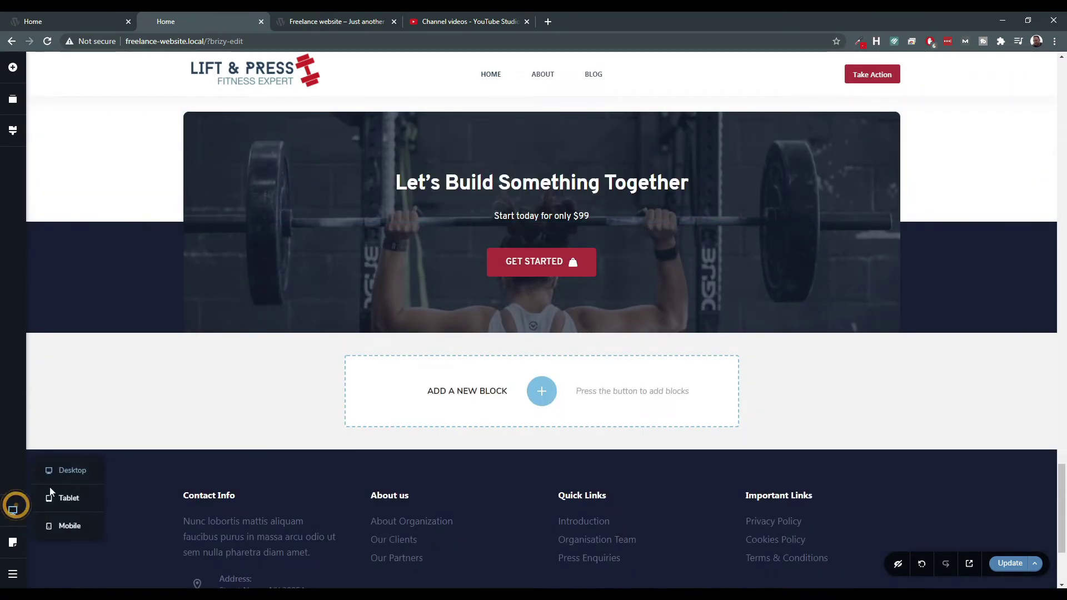
left_click(12, 510)
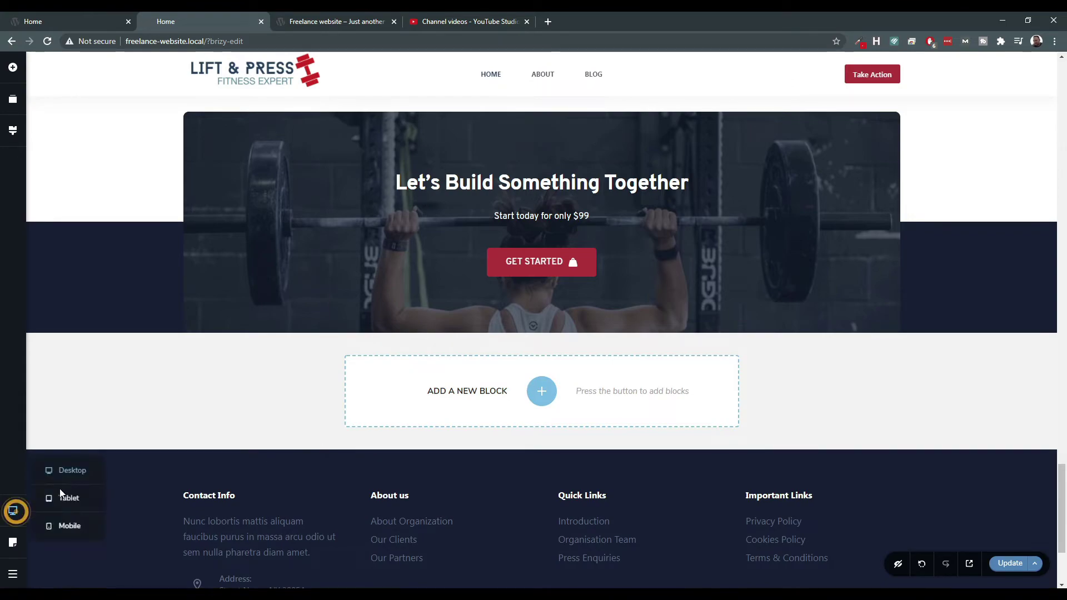
left_click(68, 522)
scroll(554, 364, "down", 15)
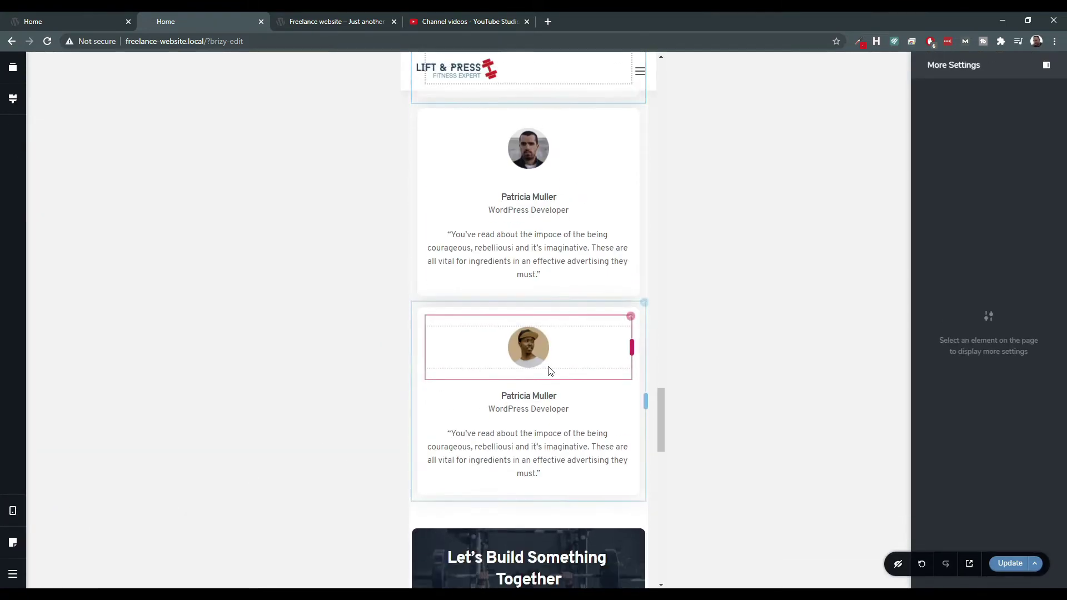
scroll(548, 386, "up", 1)
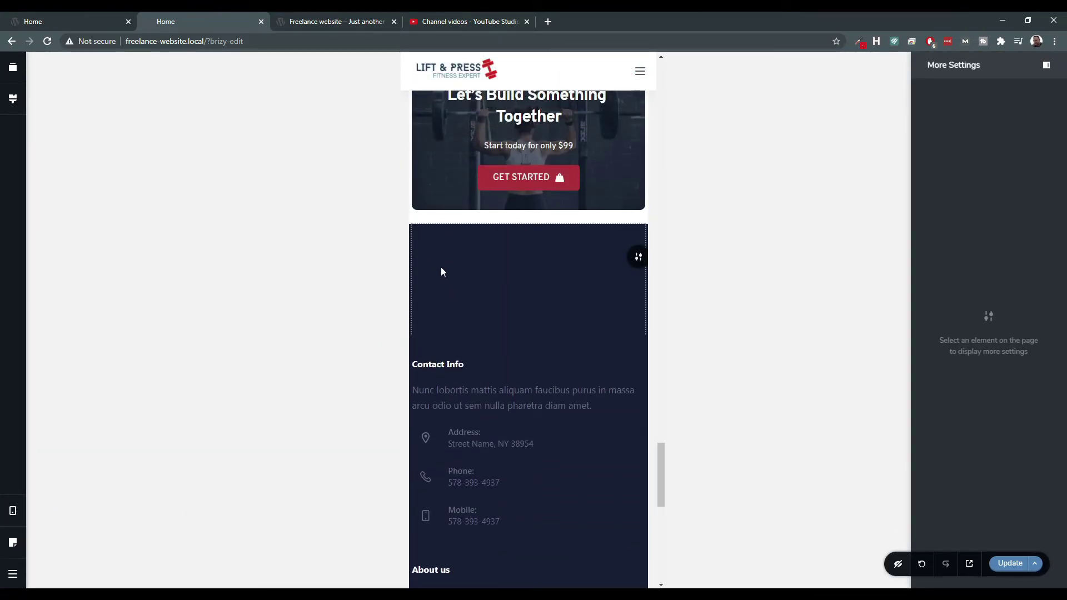
Hide the empty spacer above the footer's Contact Info in the mobile view.
left_click(438, 284)
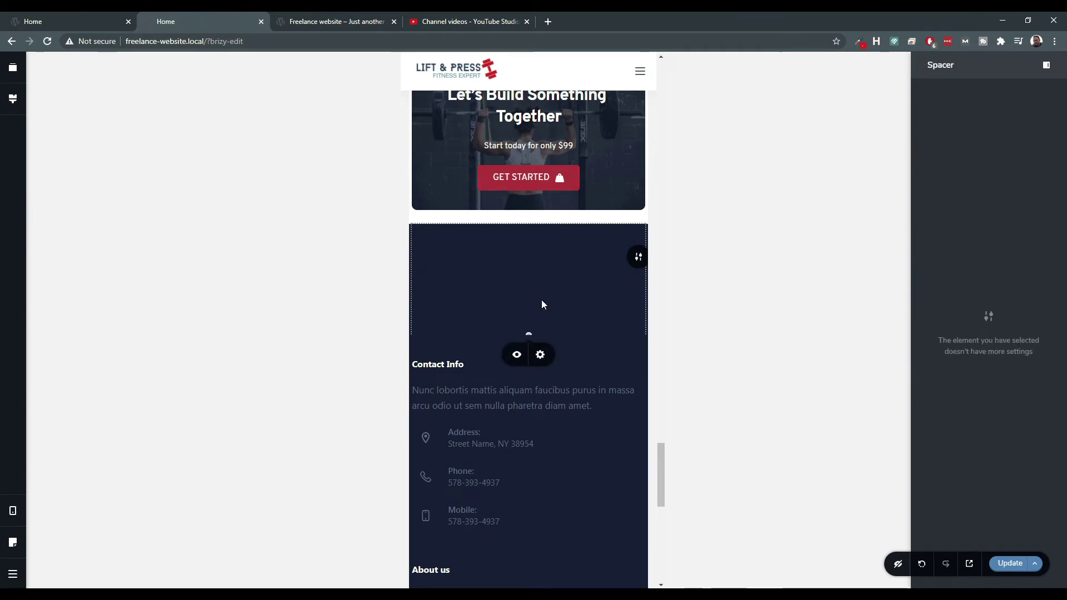
left_click(518, 355)
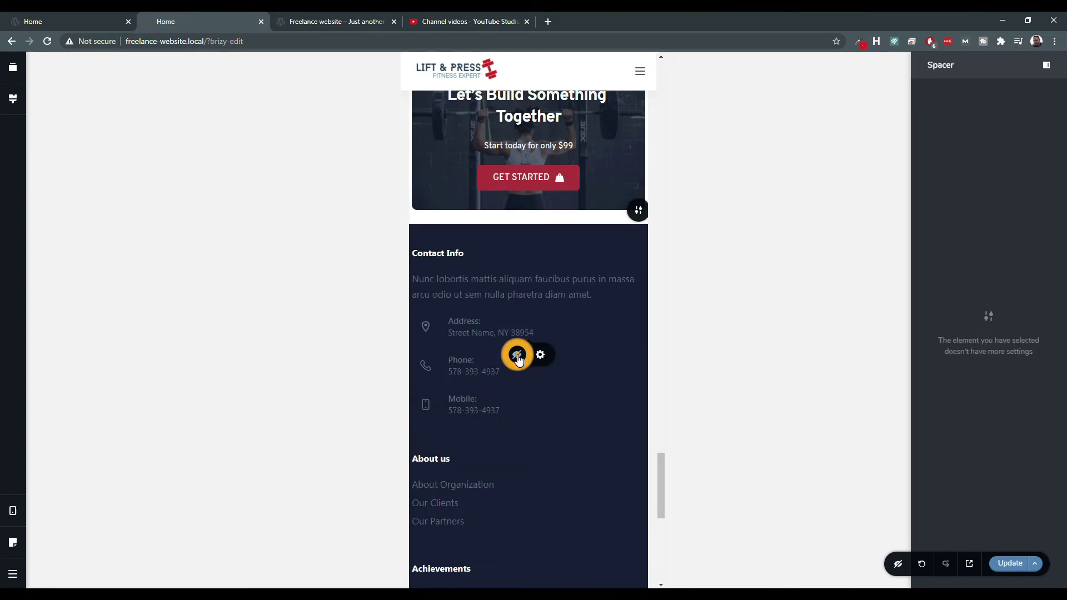
scroll(547, 401, "down", 9)
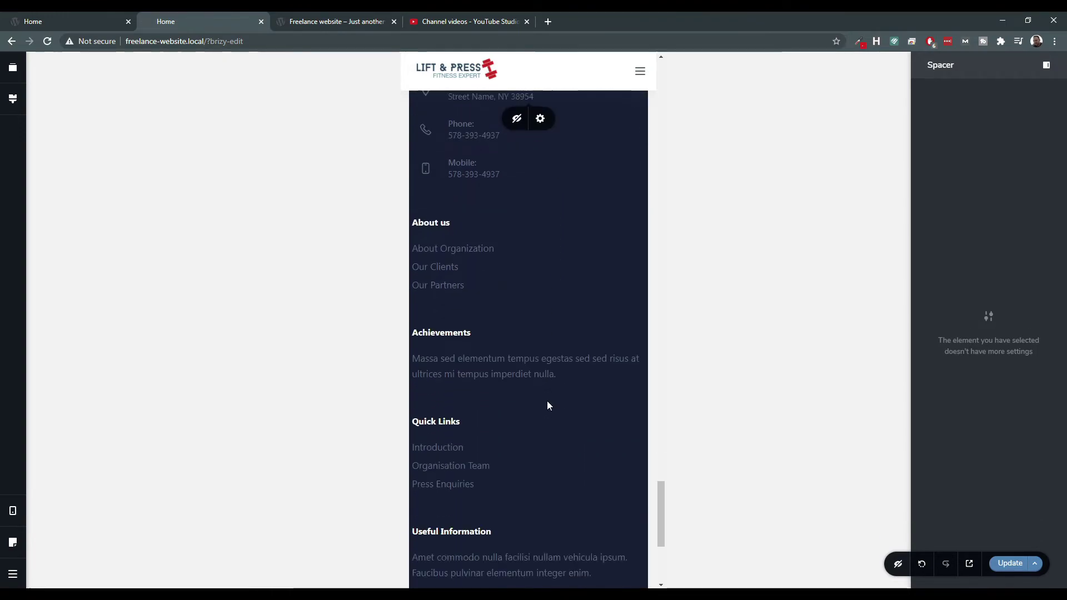
scroll(548, 400, "up", 13)
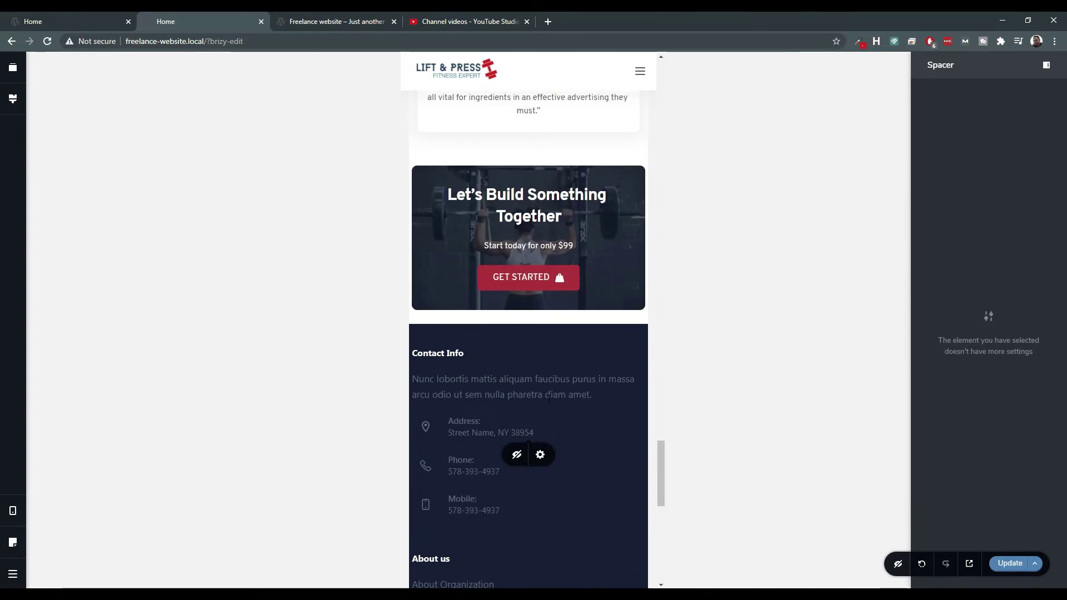
Open the off-canvas menu in the mobile header and update the home page.
scroll(569, 448, "up", 15)
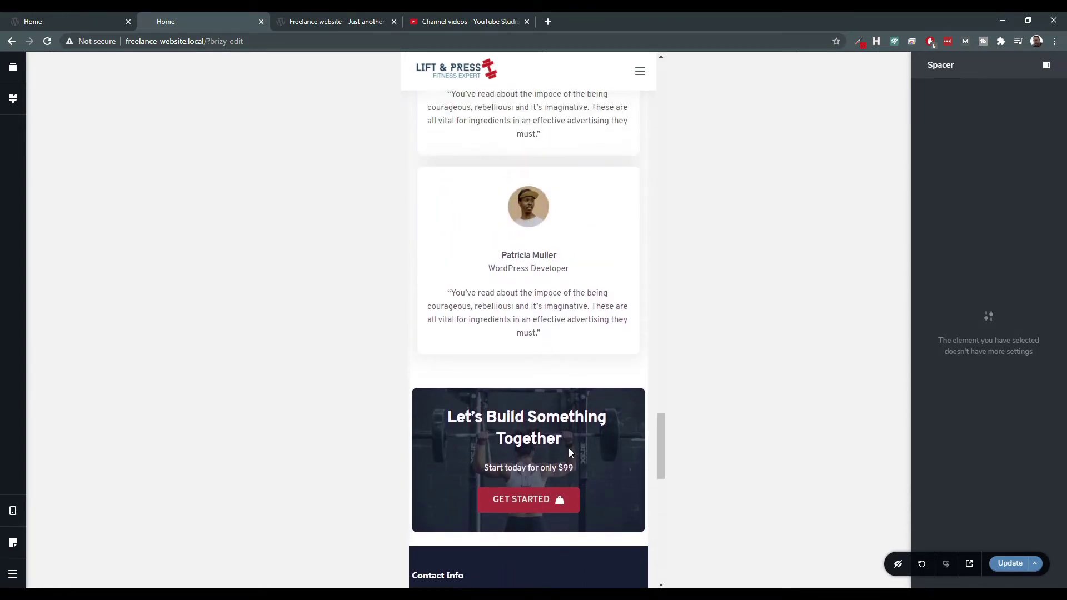
scroll(569, 446, "up", 15)
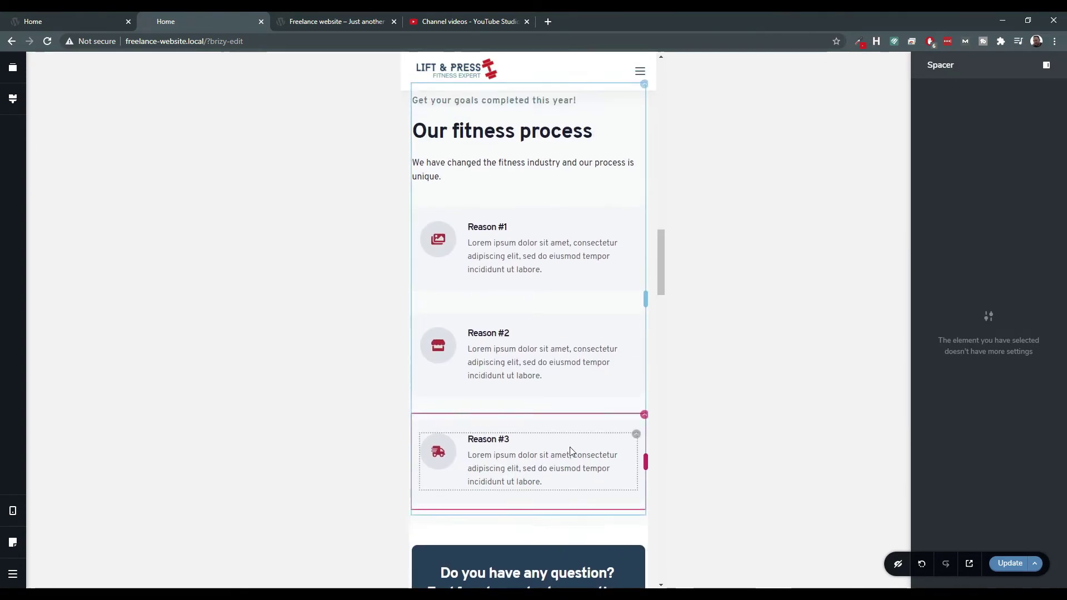
scroll(572, 451, "up", 5)
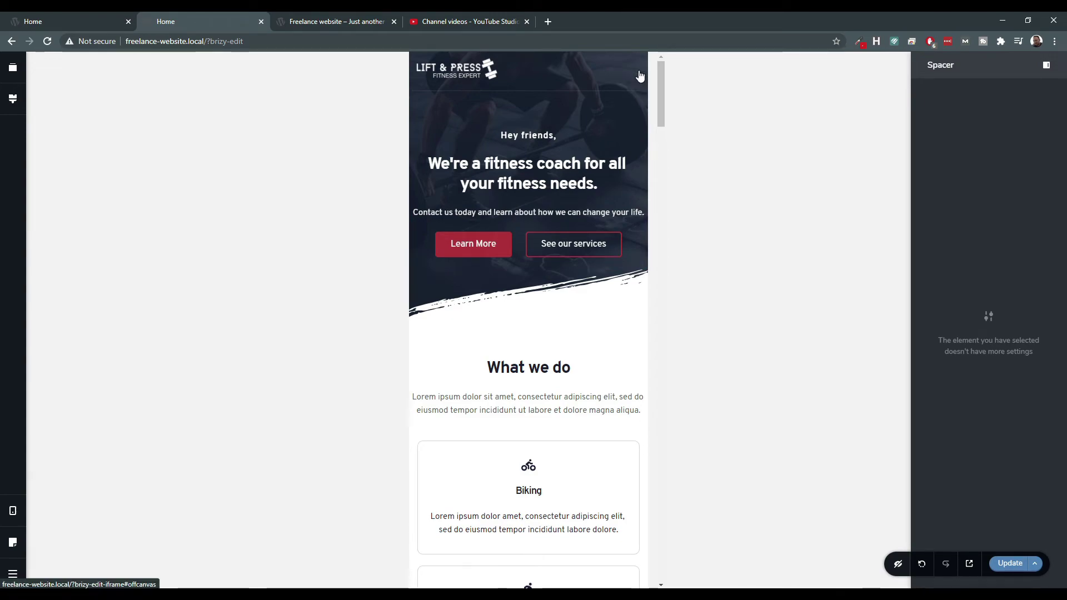
left_click(640, 76)
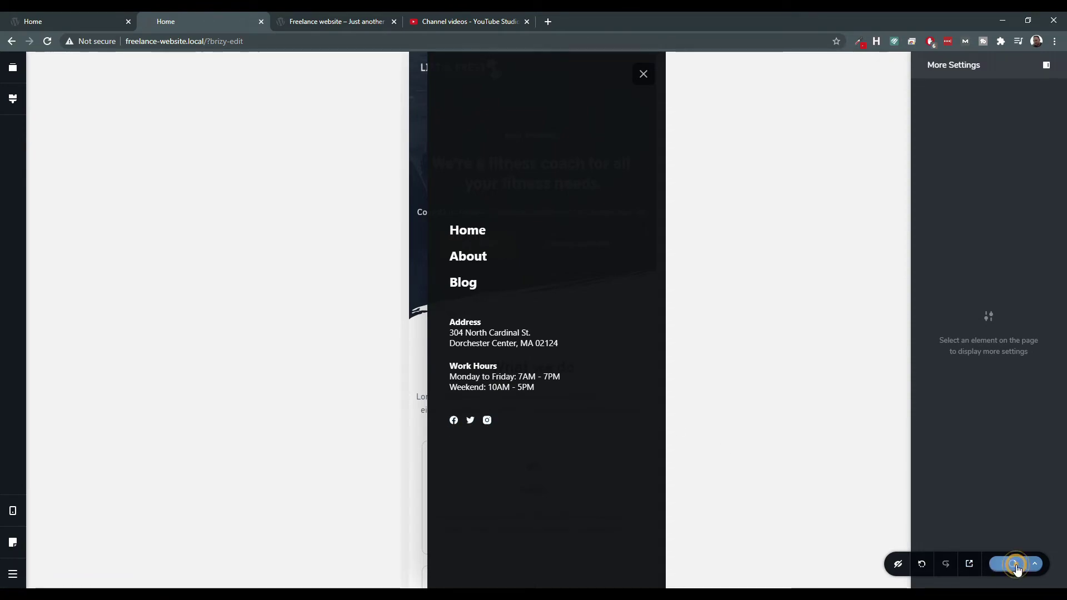
Switch the page to the desktop view and close the off-canvas menu.
mouse_move(8, 509)
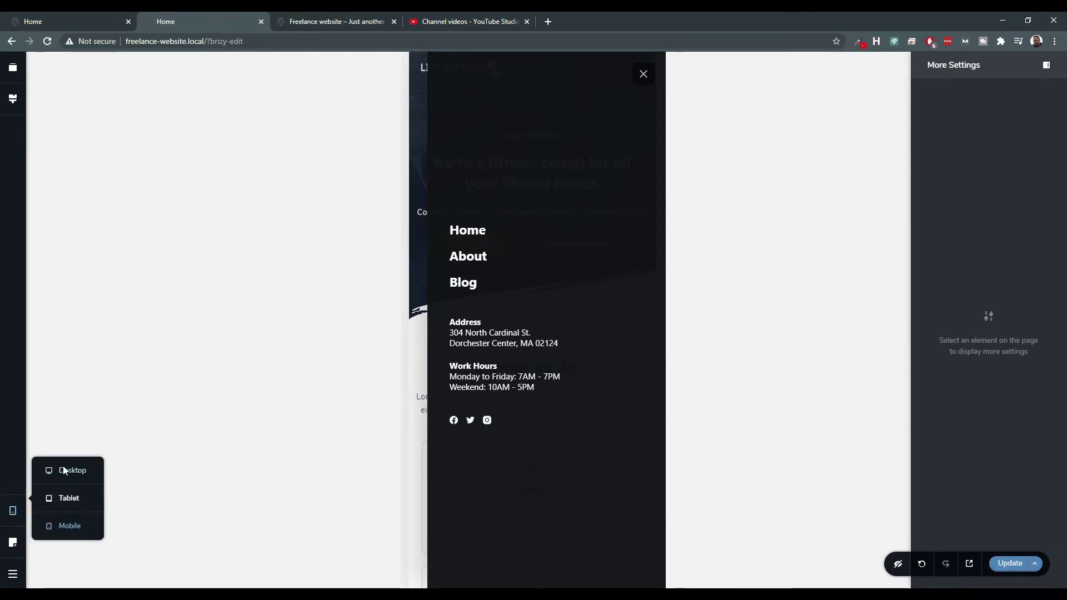
left_click(55, 469)
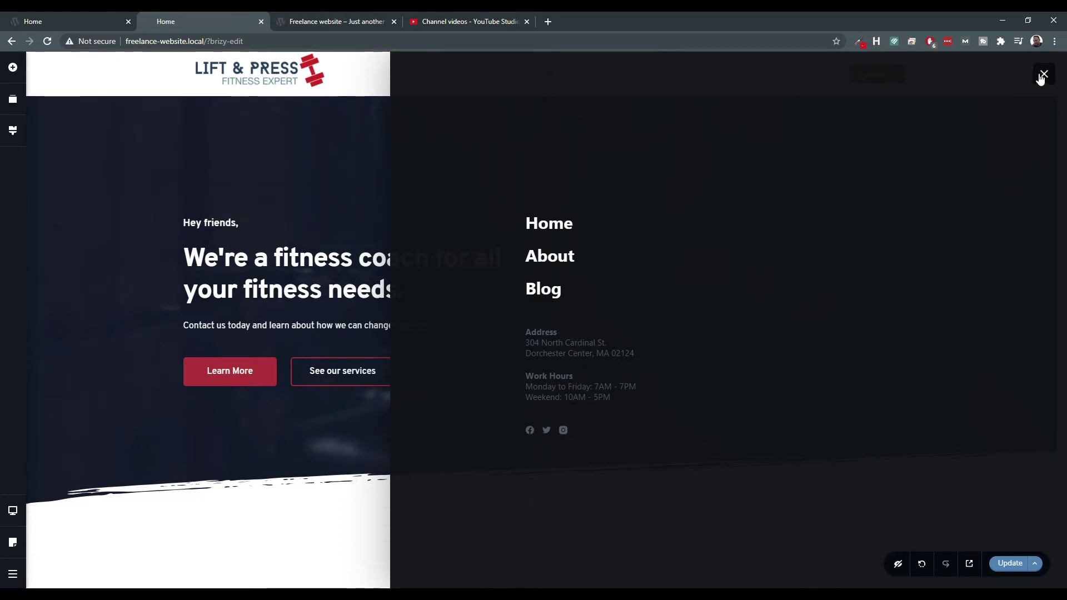
left_click(1043, 75)
Leave the Brizy editor for the WordPress dashboard and open the About page for editing from the pages list.
mouse_move(12, 574)
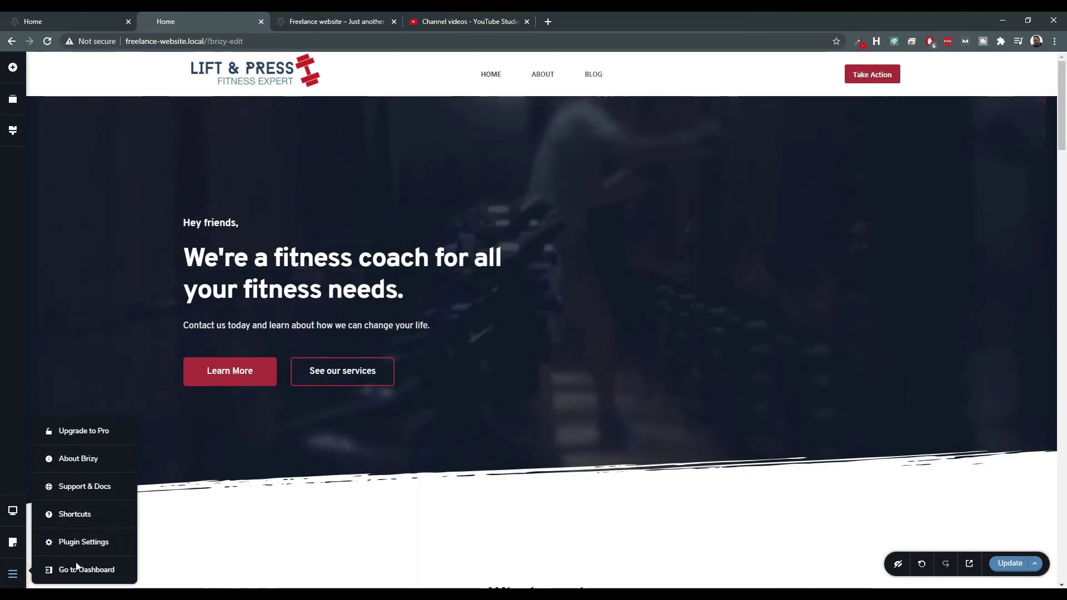
left_click(75, 572)
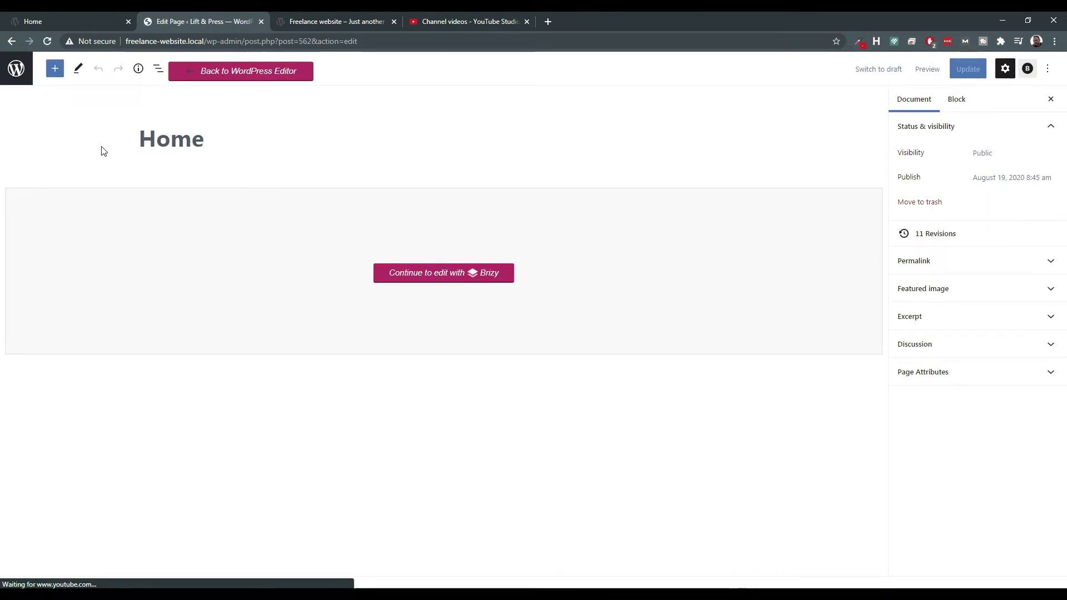
left_click(20, 80)
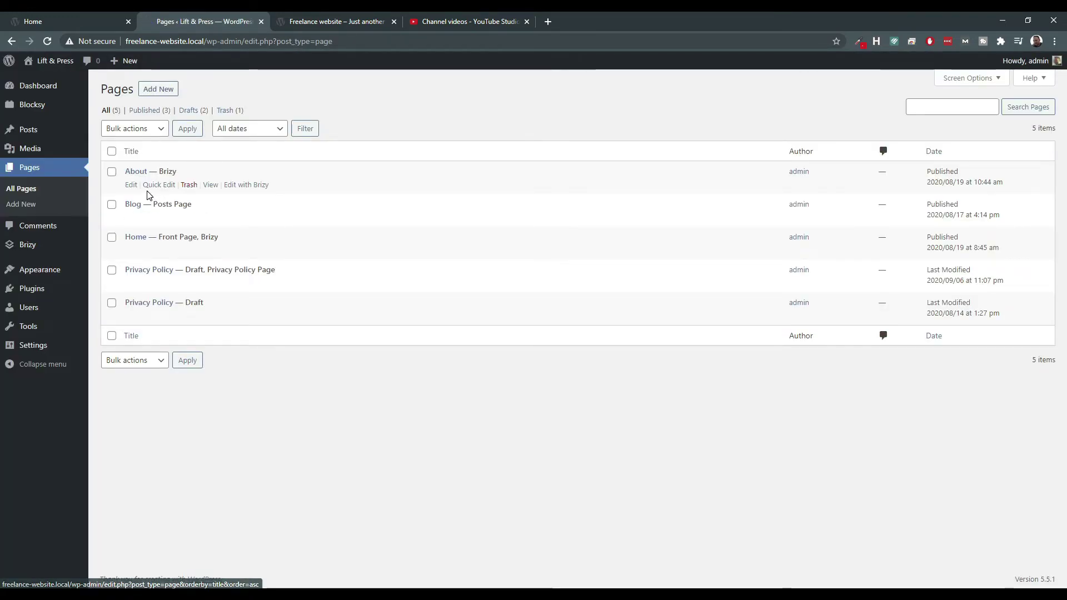
left_click(132, 186)
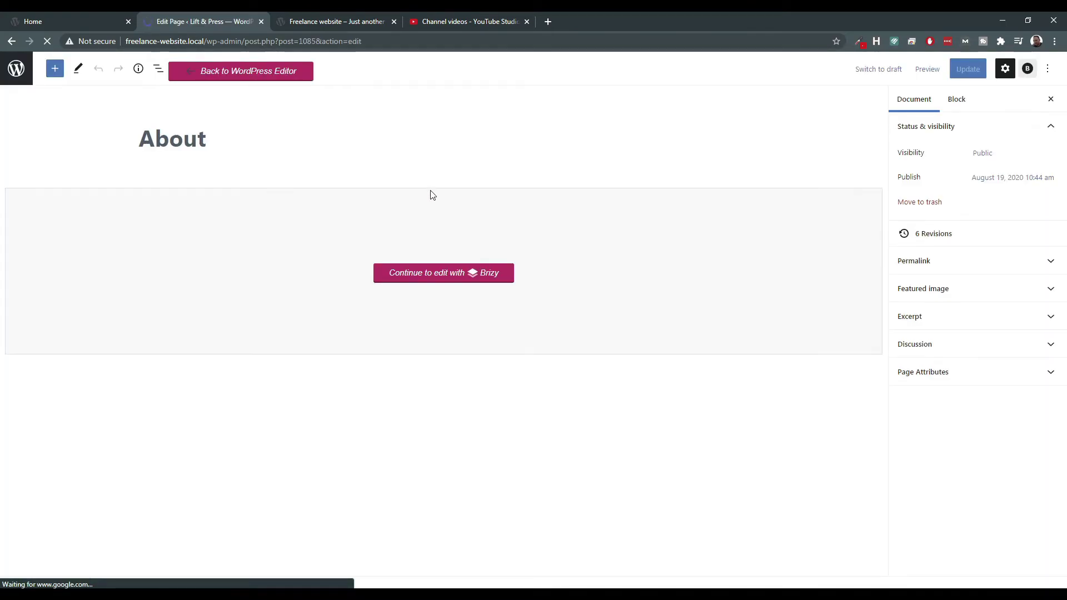
Rename the About page to "Contact", set its URL slug to "contact" and update the page.
double_click(173, 139)
type("Contact")
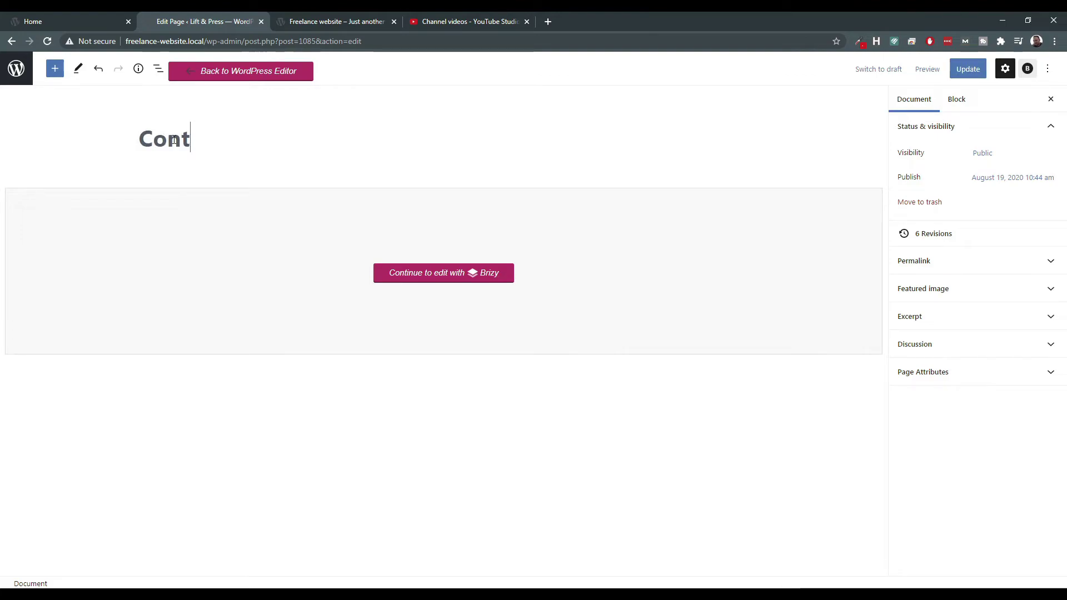
left_click(935, 263)
double_click(930, 299)
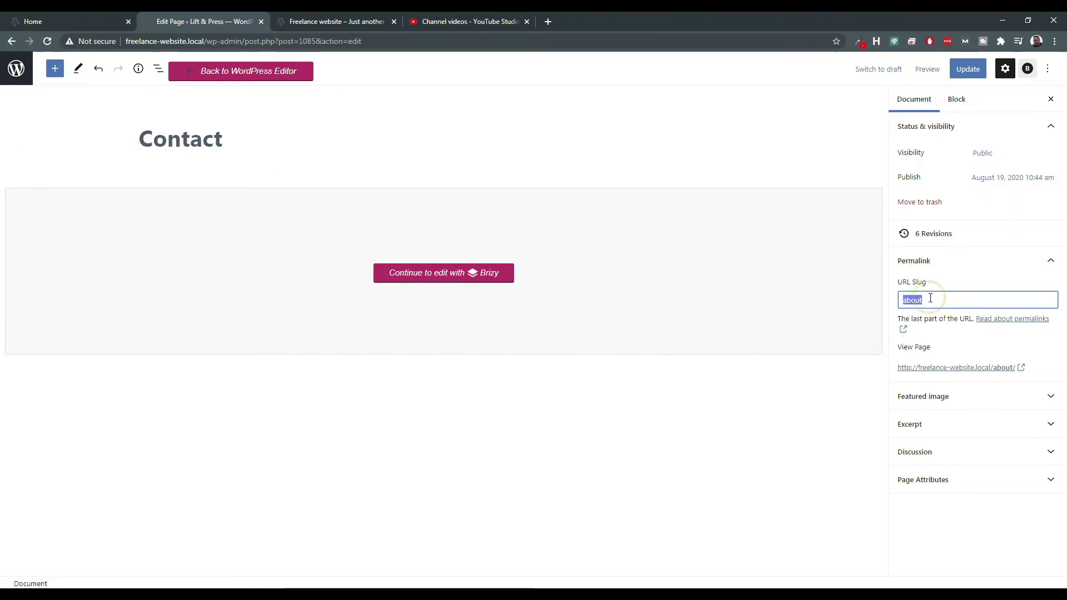
left_click(973, 71)
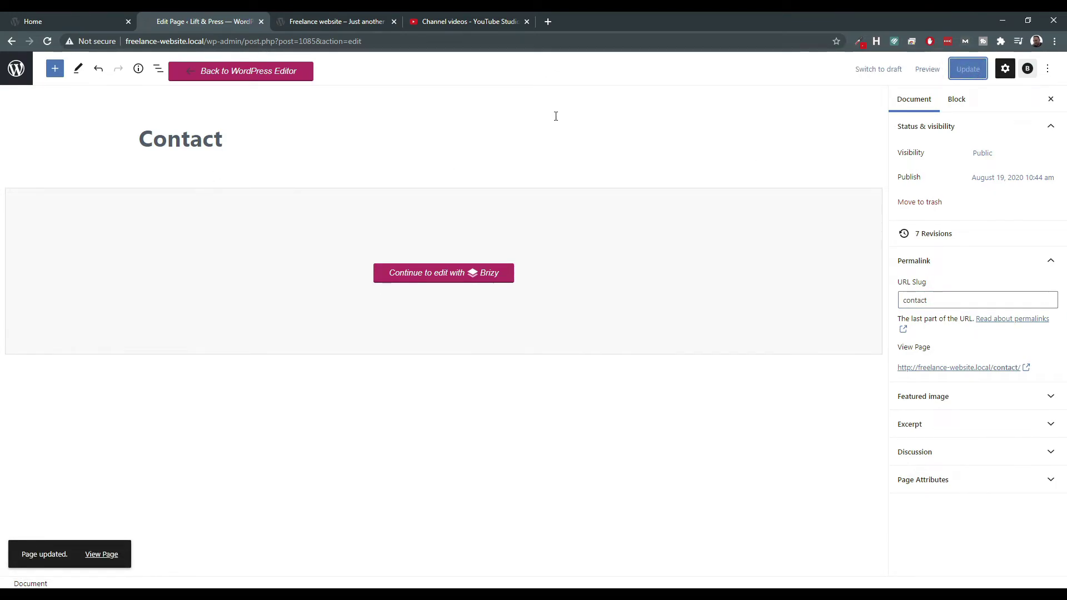
Open the WordPress menu editor and check the Contact item's settings in Main Menu.
left_click(24, 77)
mouse_move(172, 203)
mouse_move(50, 270)
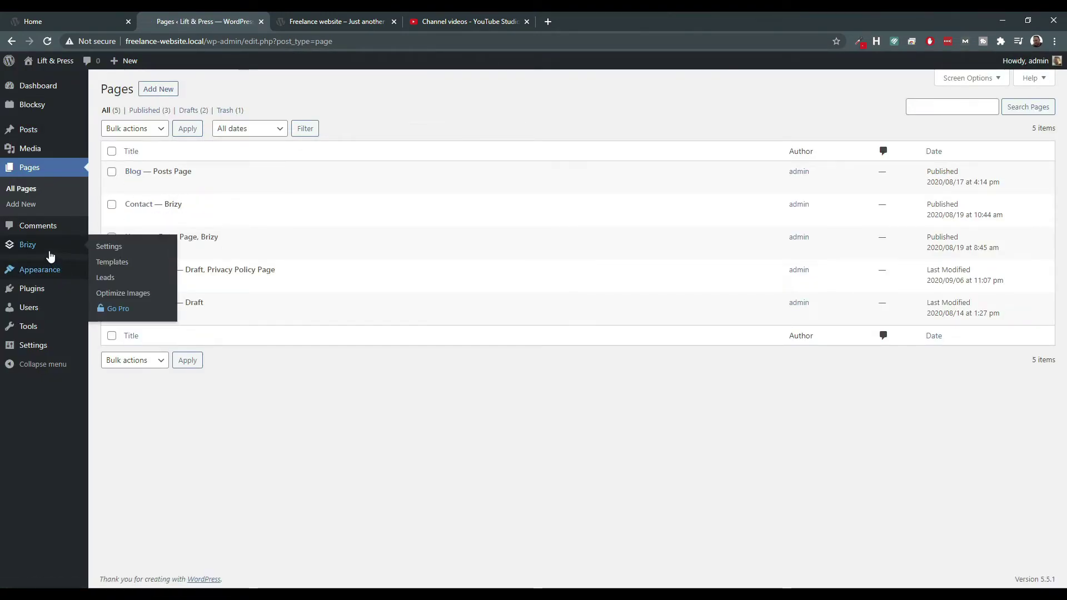
left_click(112, 321)
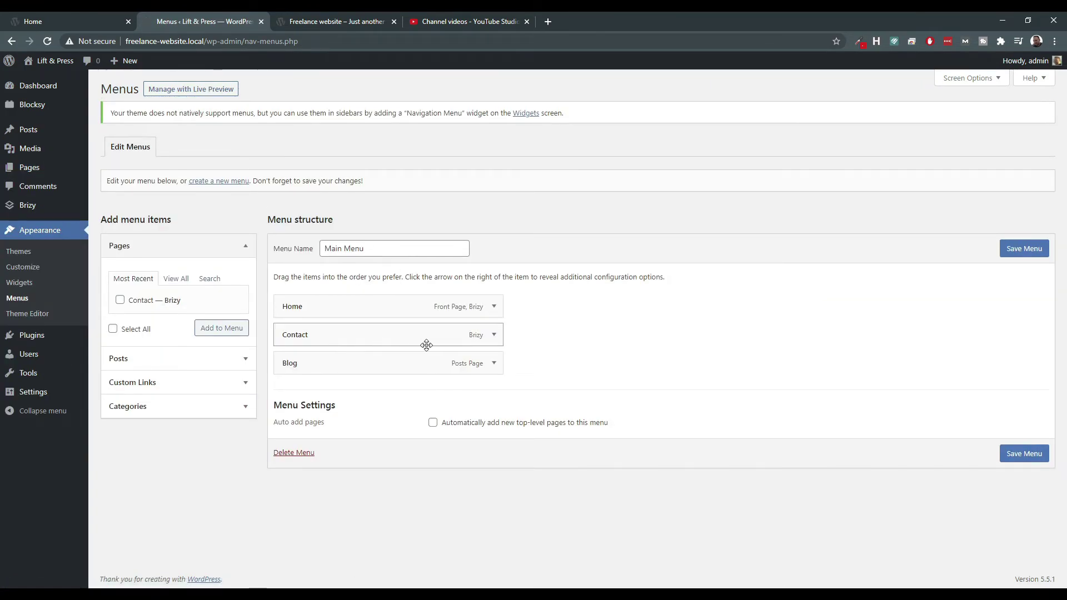
left_click(493, 337)
left_click(493, 337)
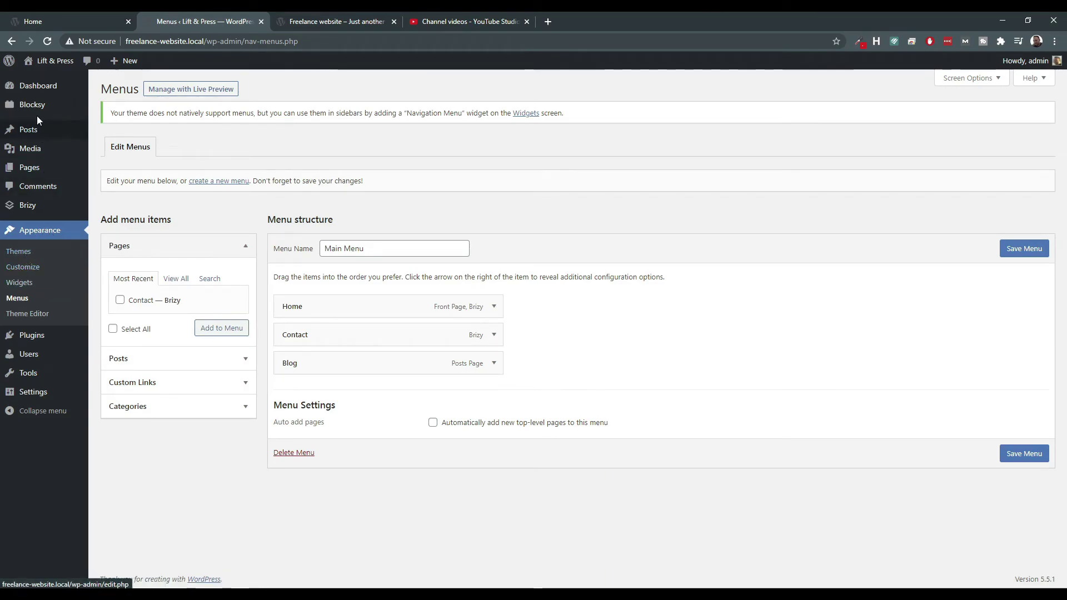
Close the extra "Freelance website" and YouTube Studio browser tabs and open the live Lift & Press home page.
left_click(42, 84)
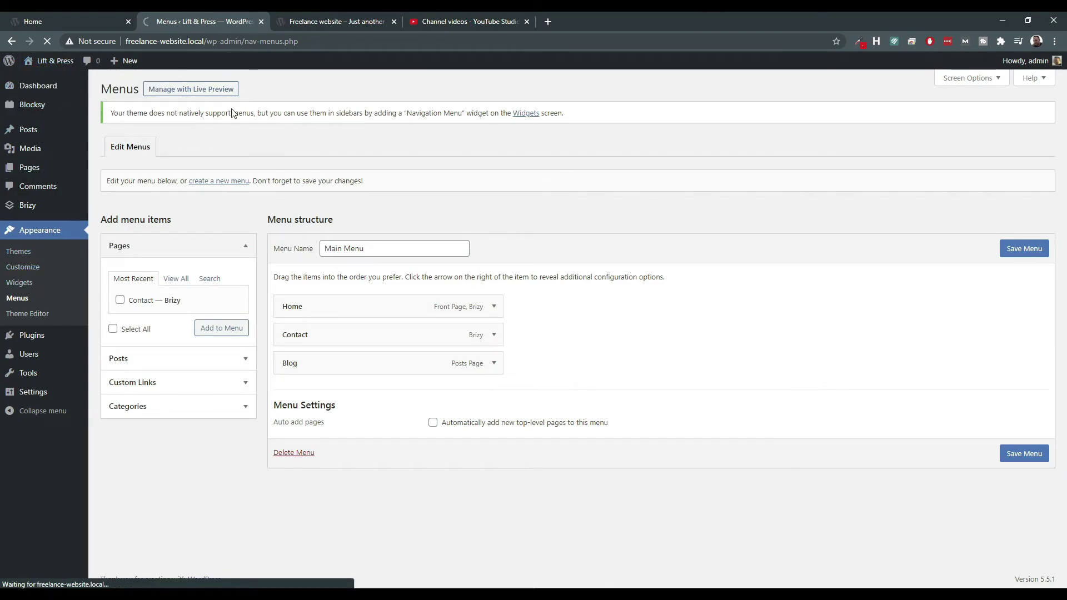
left_click(394, 21)
left_click(392, 21)
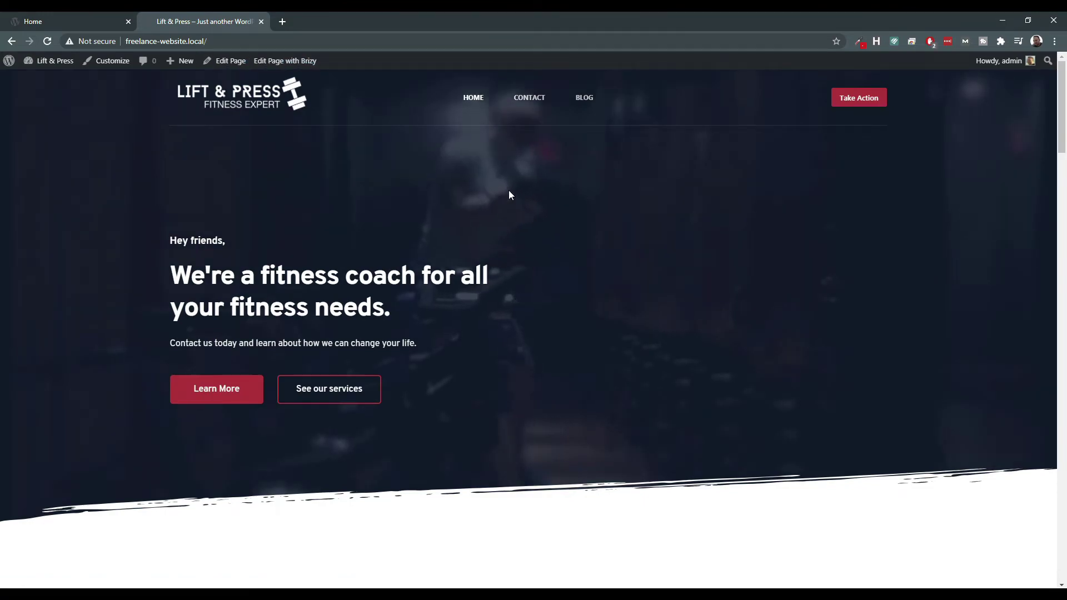
Open the live Contact page and review its sections, contact form and footer.
left_click(526, 100)
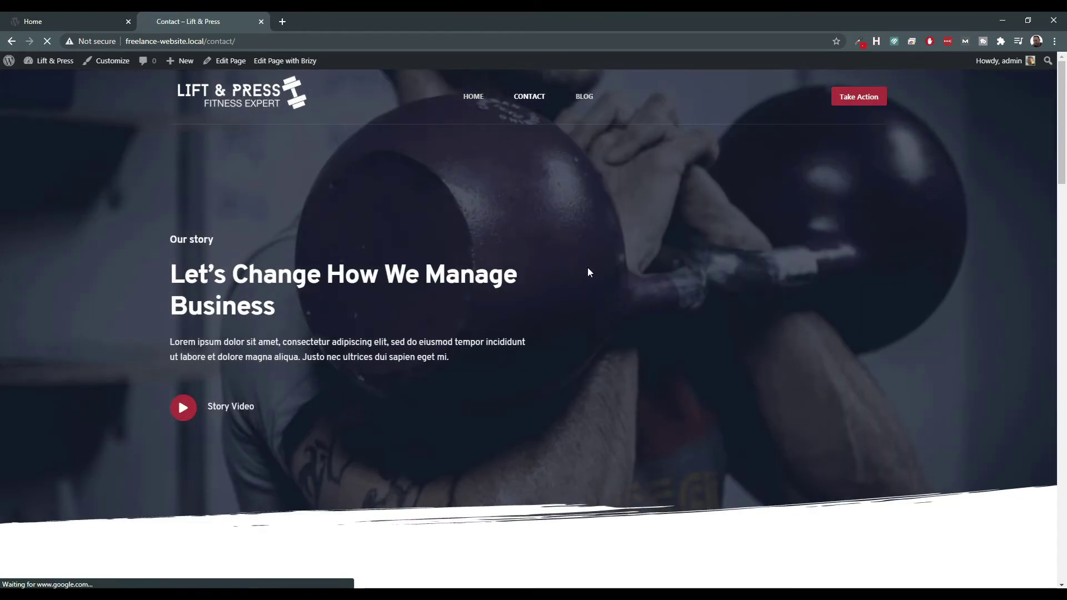
scroll(588, 269, "down", 10)
scroll(583, 288, "down", 17)
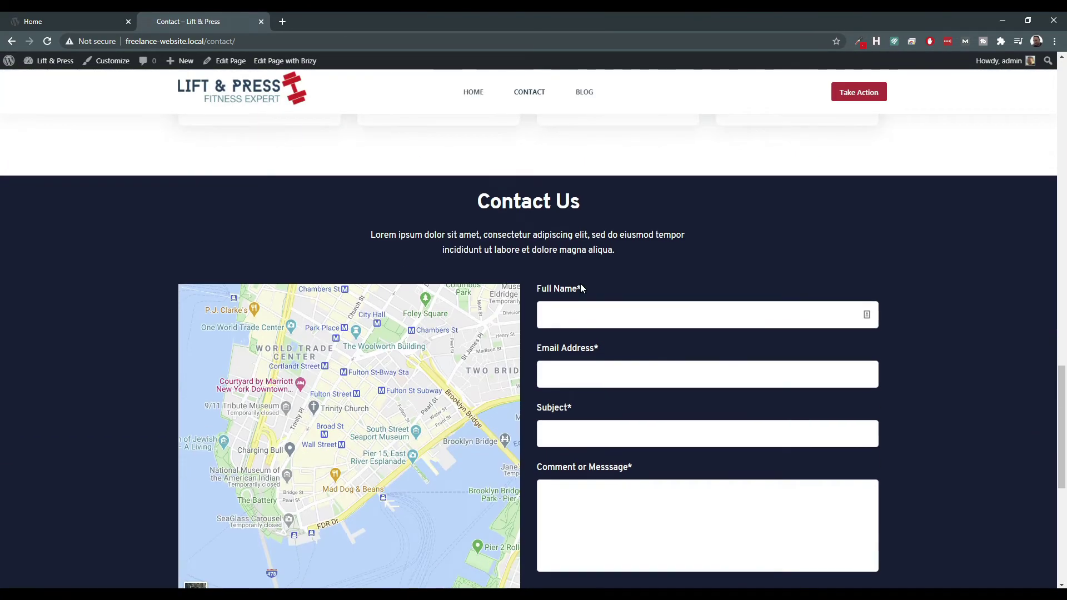
scroll(582, 291, "up", 4)
scroll(580, 287, "down", 5)
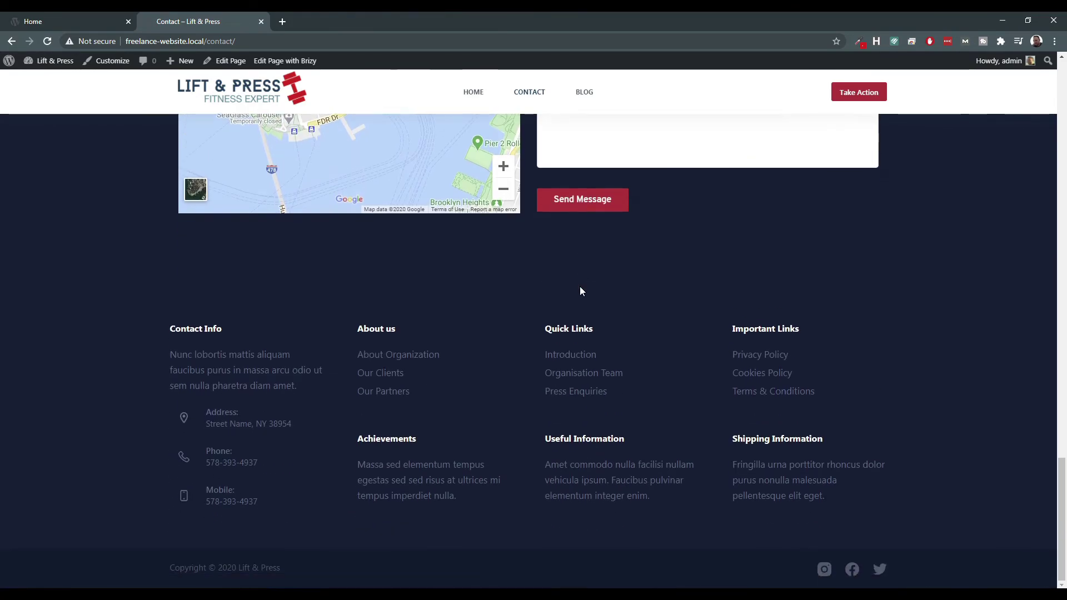
scroll(580, 286, "up", 15)
scroll(581, 287, "up", 10)
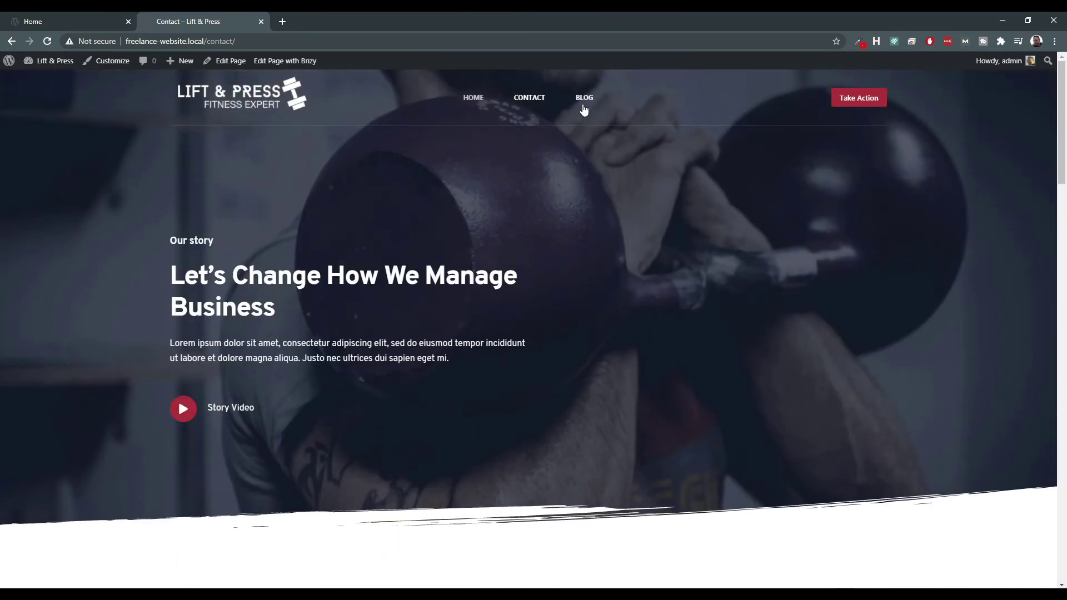
Open the live Blog page and review its posts, sidebar and footer.
left_click(583, 104)
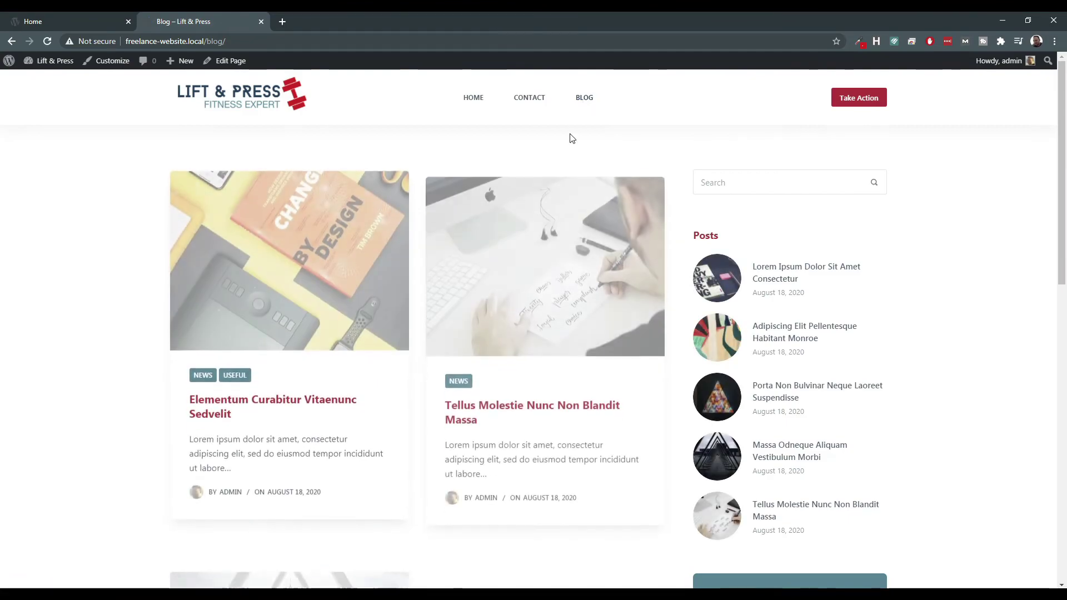
scroll(555, 217, "down", 5)
scroll(554, 217, "down", 5)
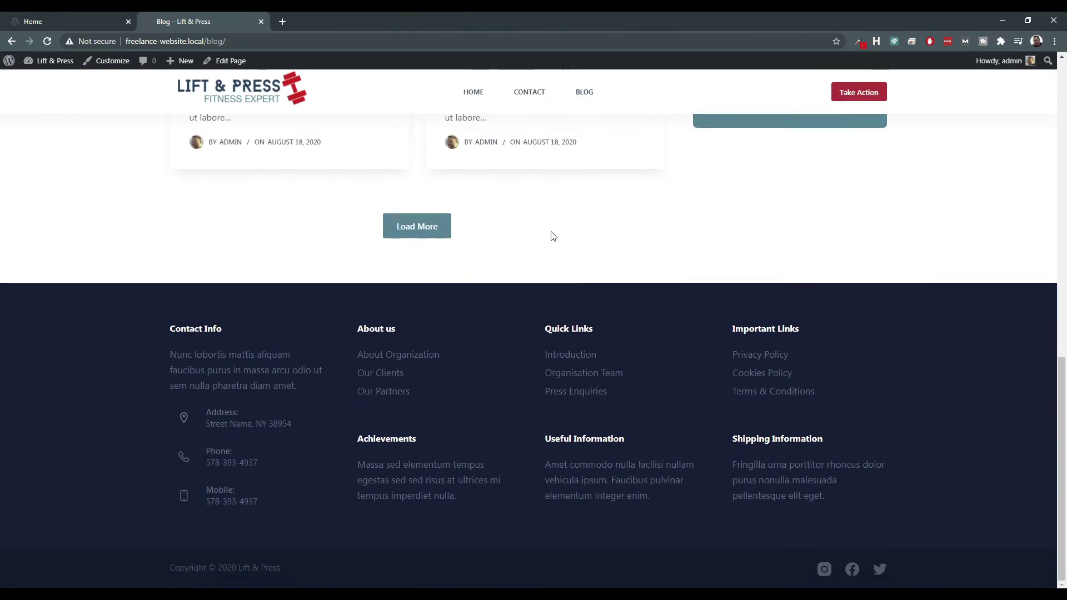
scroll(553, 236, "up", 10)
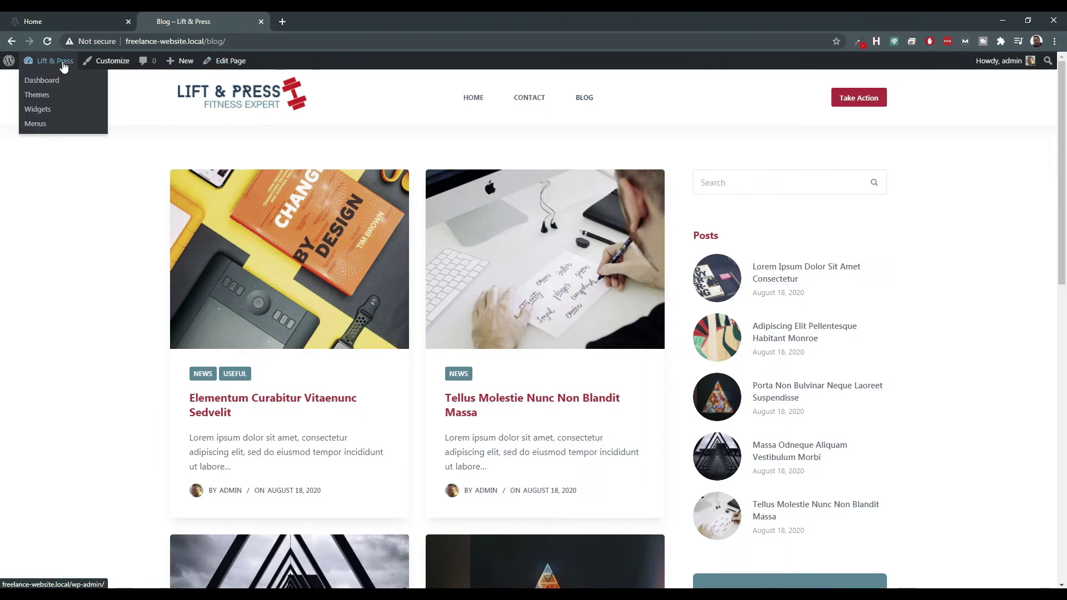
Reorder Main Menu in the menu editor so Contact comes after Blog, and save the menu.
mouse_move(54, 62)
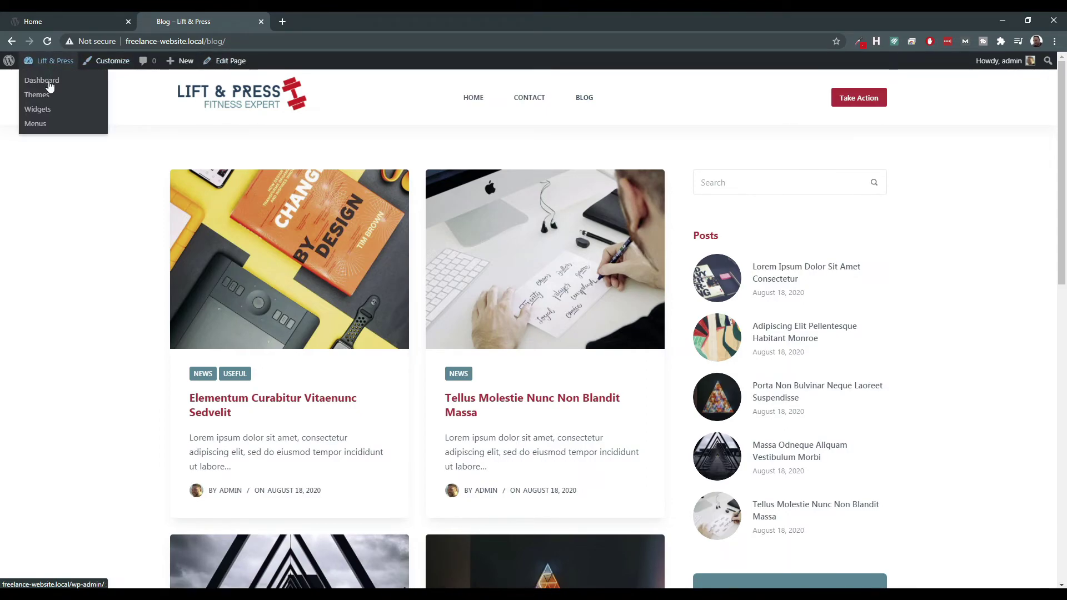
left_click(36, 125)
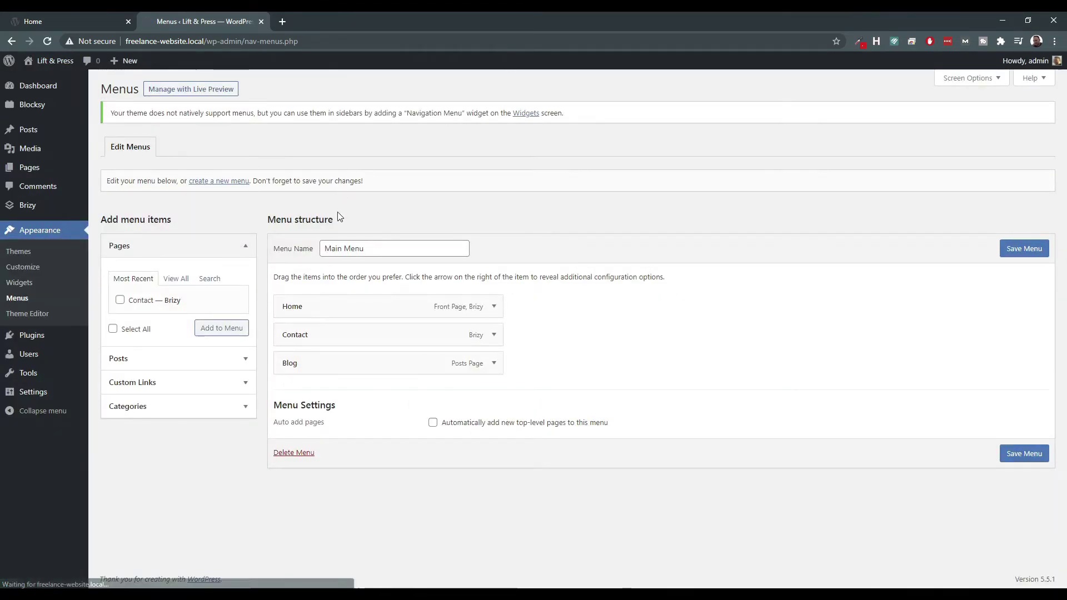
left_click_drag(343, 354, 333, 333)
left_click(1023, 248)
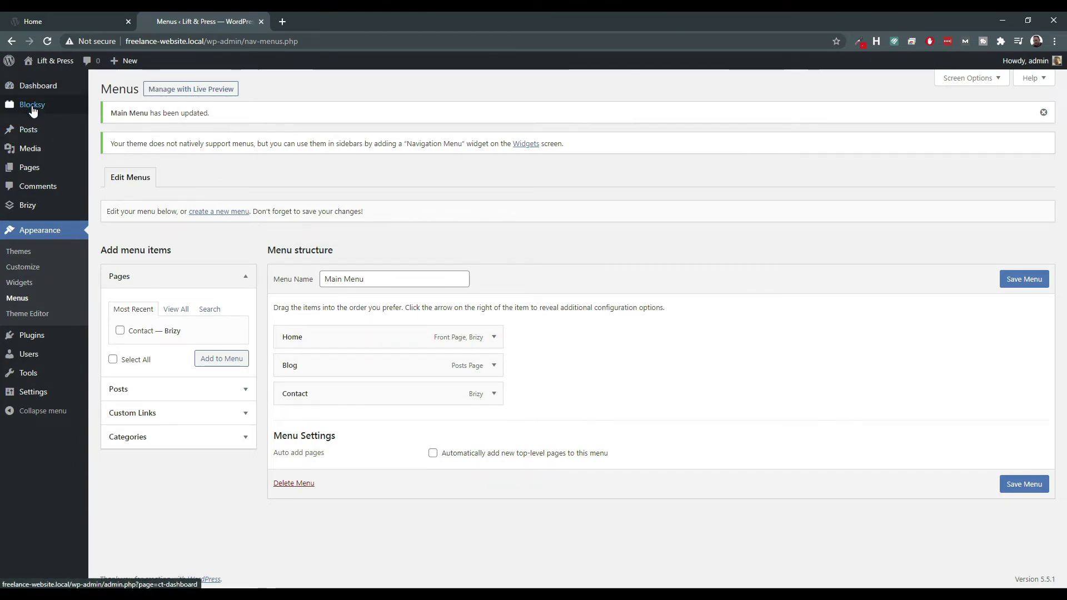
Open the theme customizer and go to the header options that contain the "Take Action" button.
left_click(25, 275)
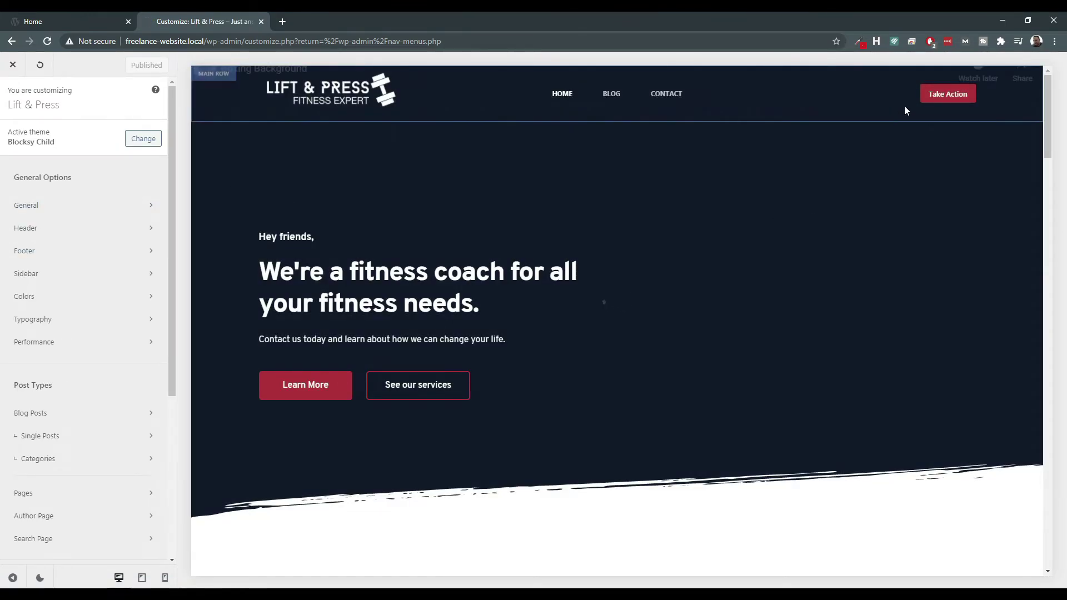
left_click(952, 99)
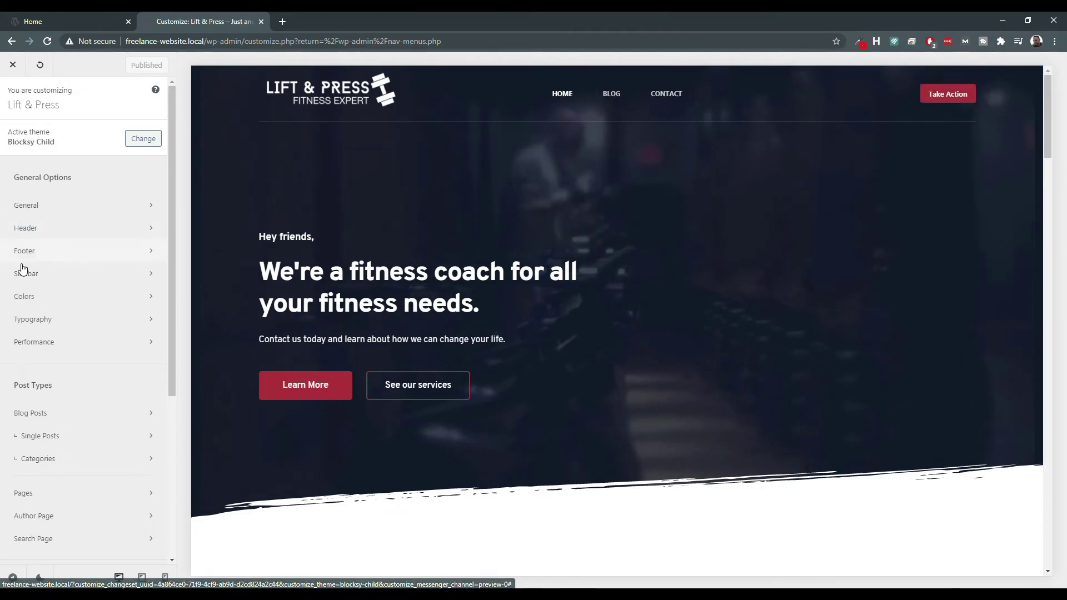
left_click(32, 228)
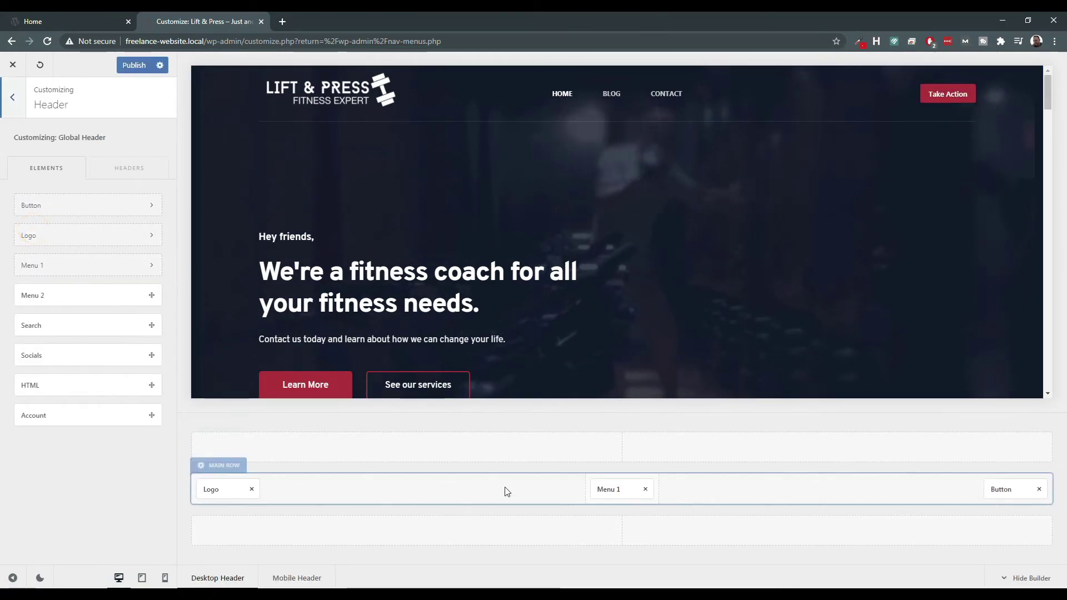
left_click(1011, 491)
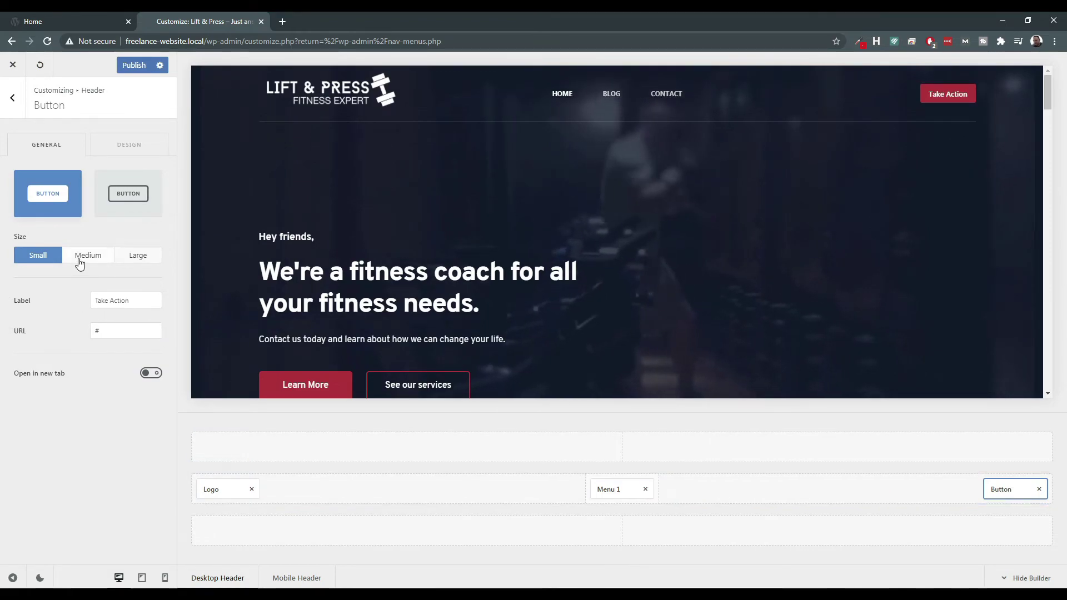
double_click(106, 329)
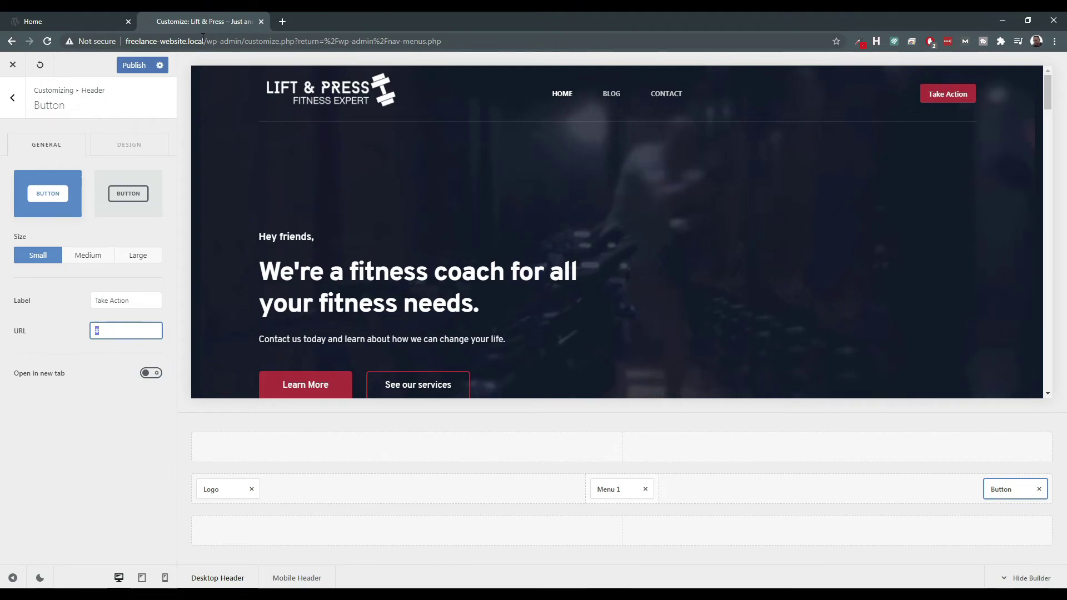
left_click_drag(206, 41, 148, 42)
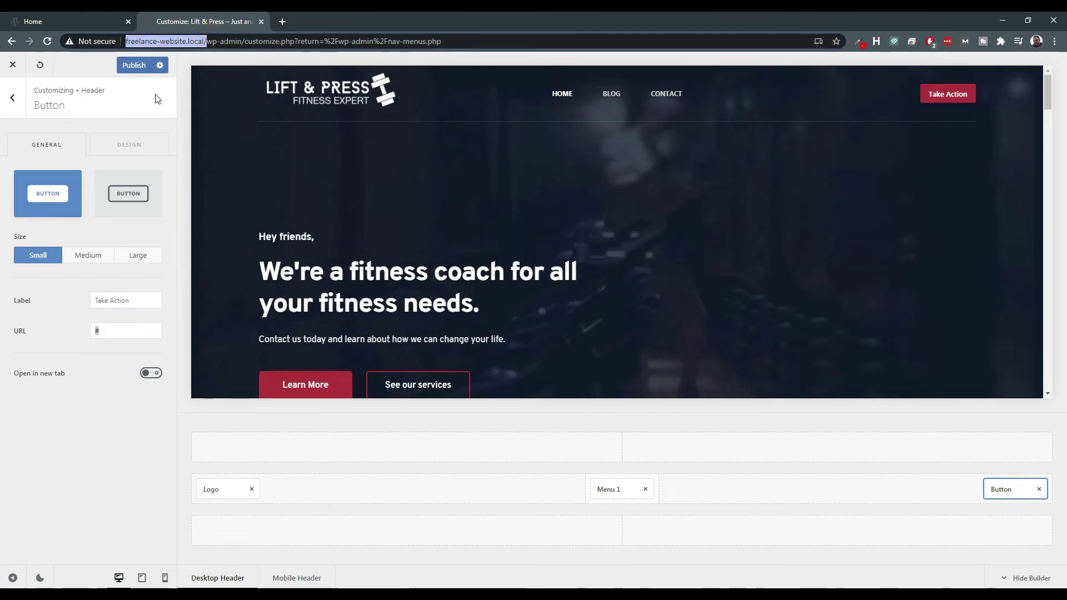
left_click(111, 331)
type("freelance-website.local/")
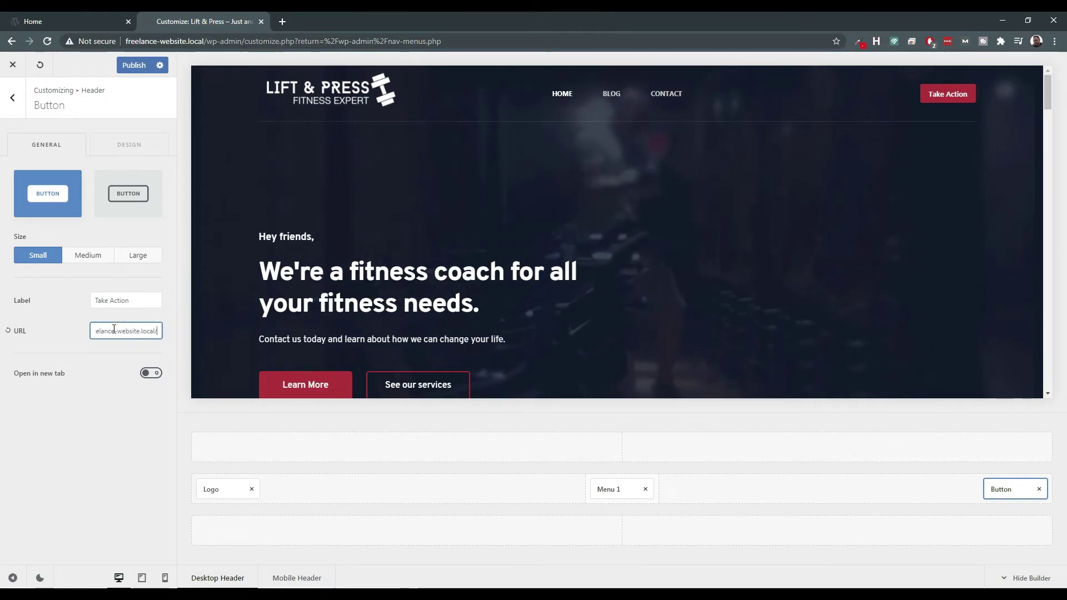
type("contact")
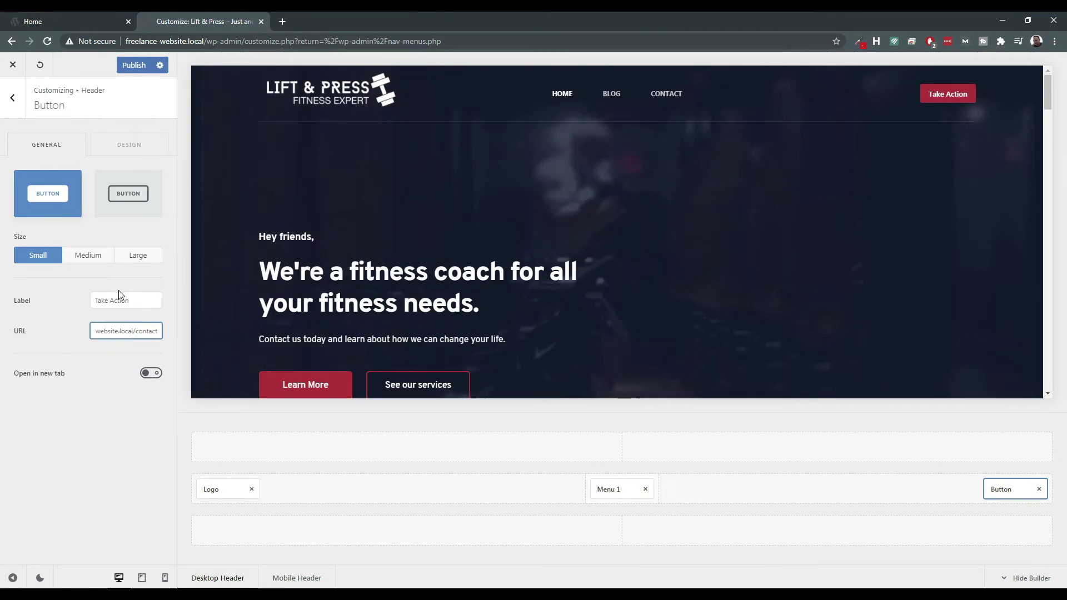
Change the header button's label to "Get Started today", check its design options and return to the customizer's main options.
left_click_drag(96, 300, 128, 296)
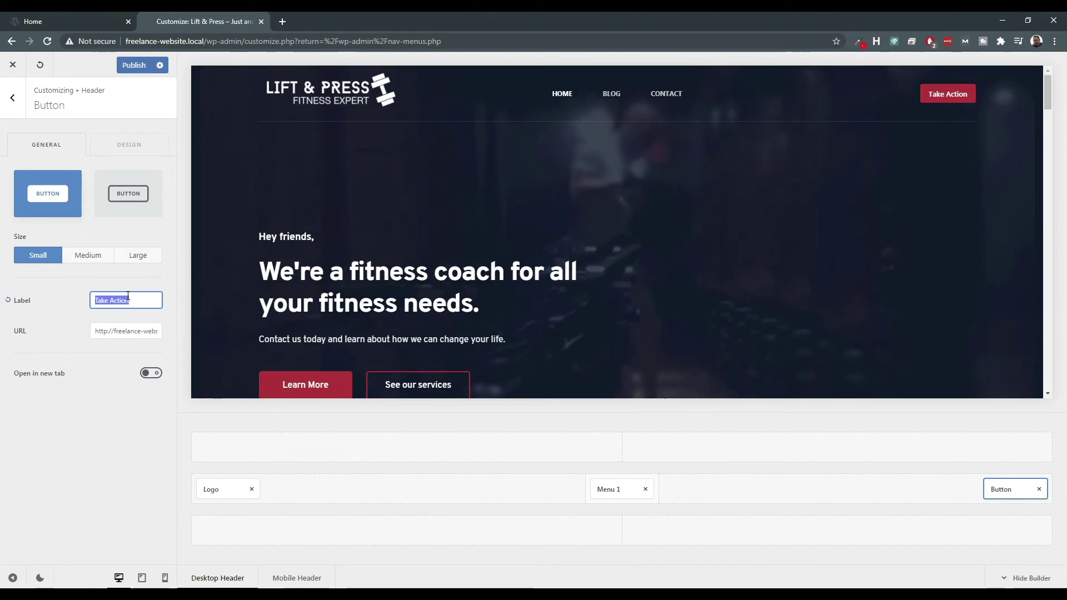
type("Get St")
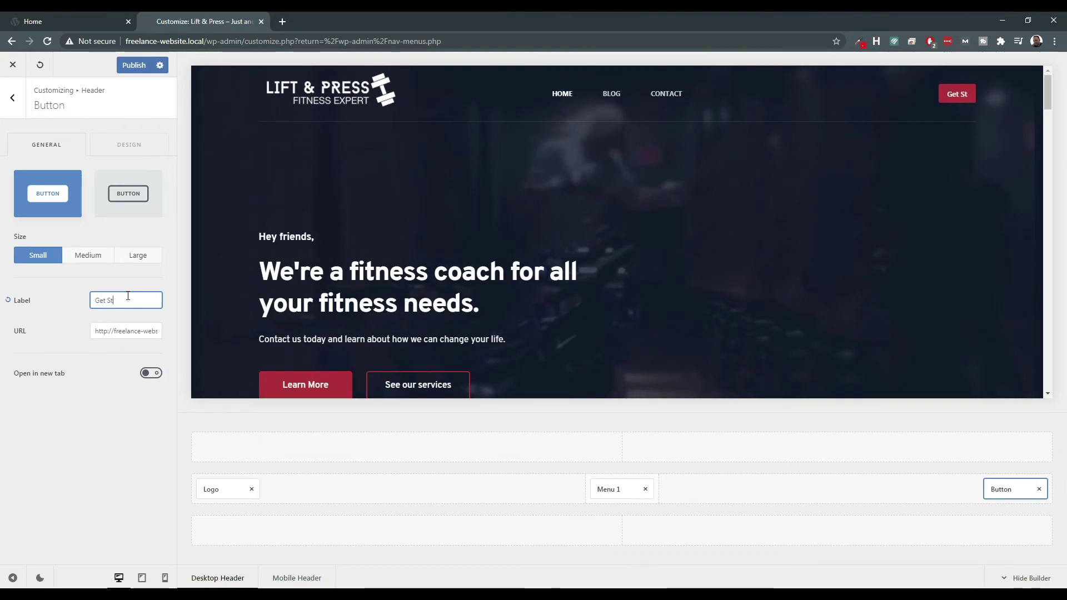
type("arted today")
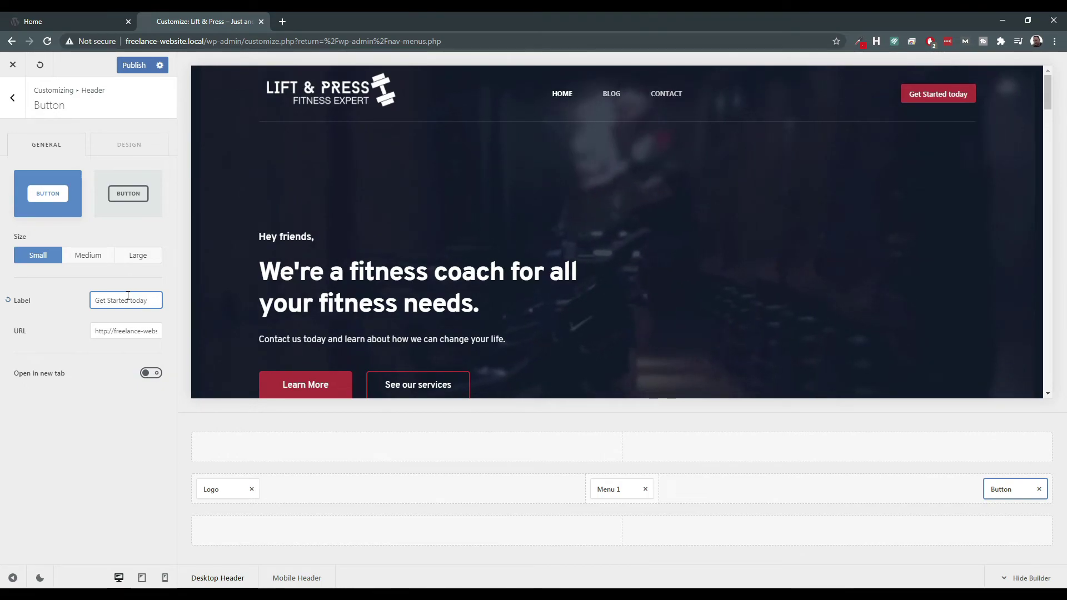
left_click(126, 147)
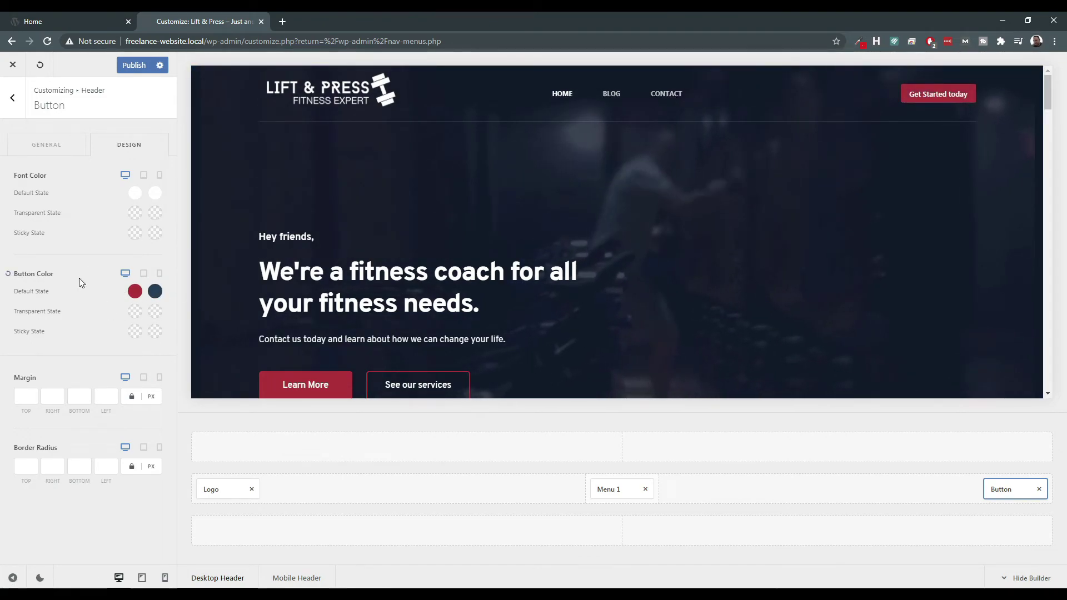
left_click(46, 144)
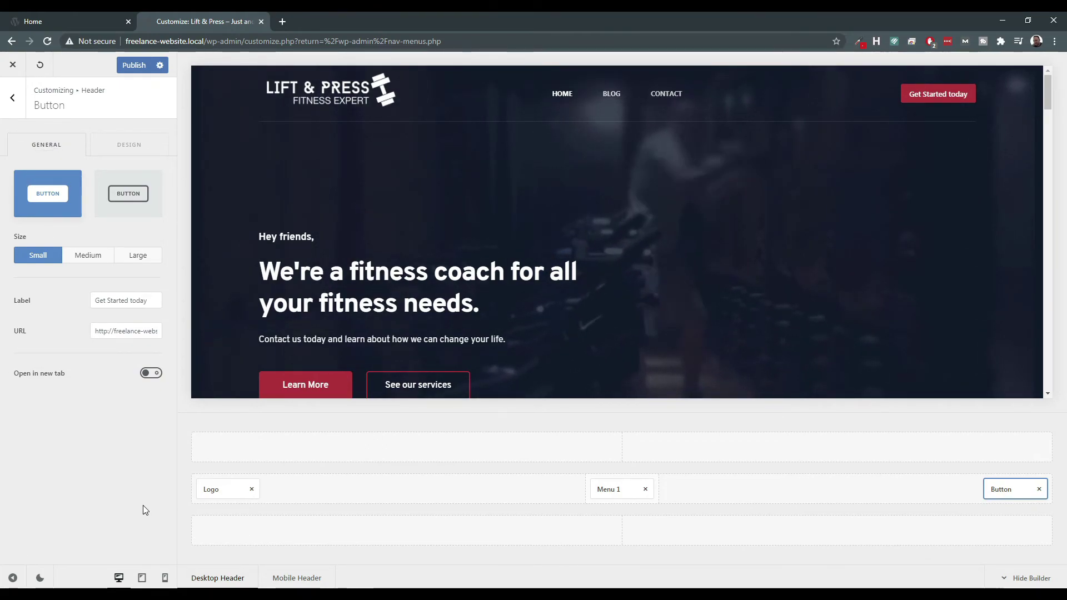
left_click(13, 98)
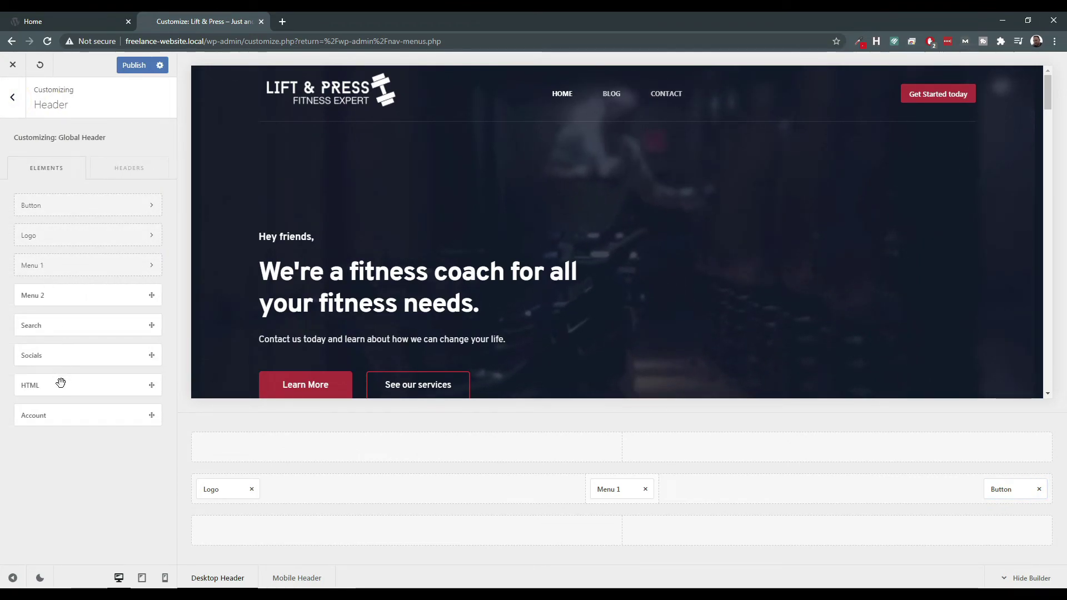
left_click(12, 97)
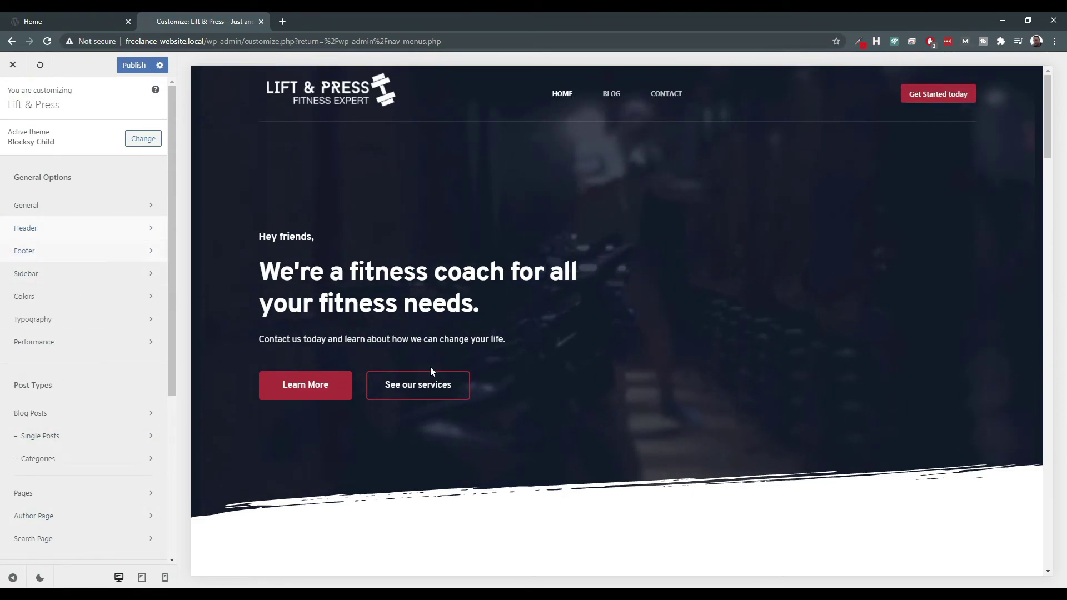
Review the home page's footer and the settings of the Contact Info widget in Widget Area 4.
scroll(711, 417, "down", 20)
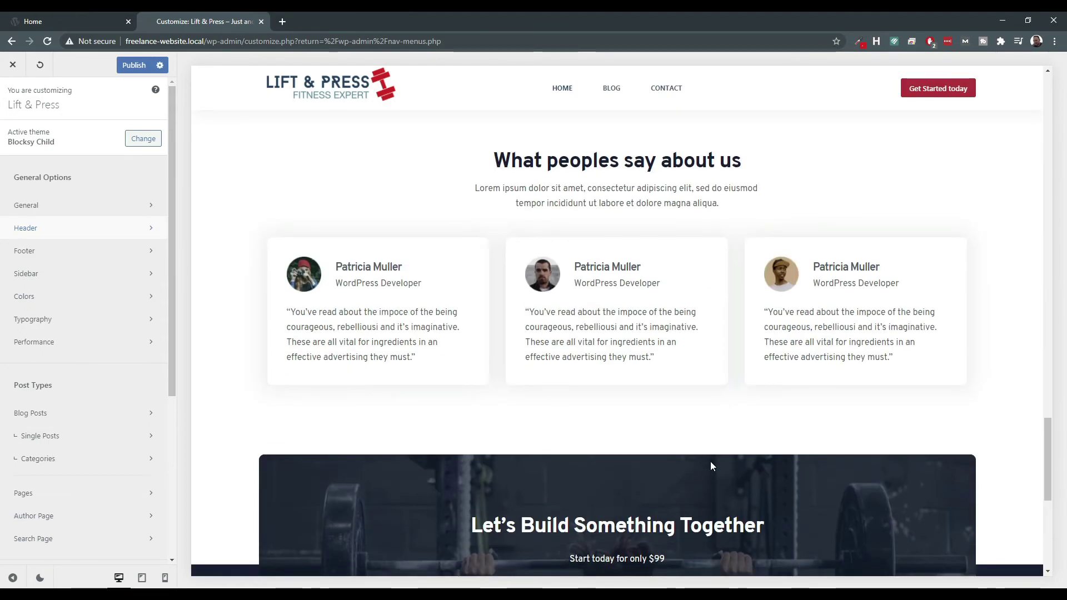
scroll(710, 466, "down", 5)
left_click(34, 251)
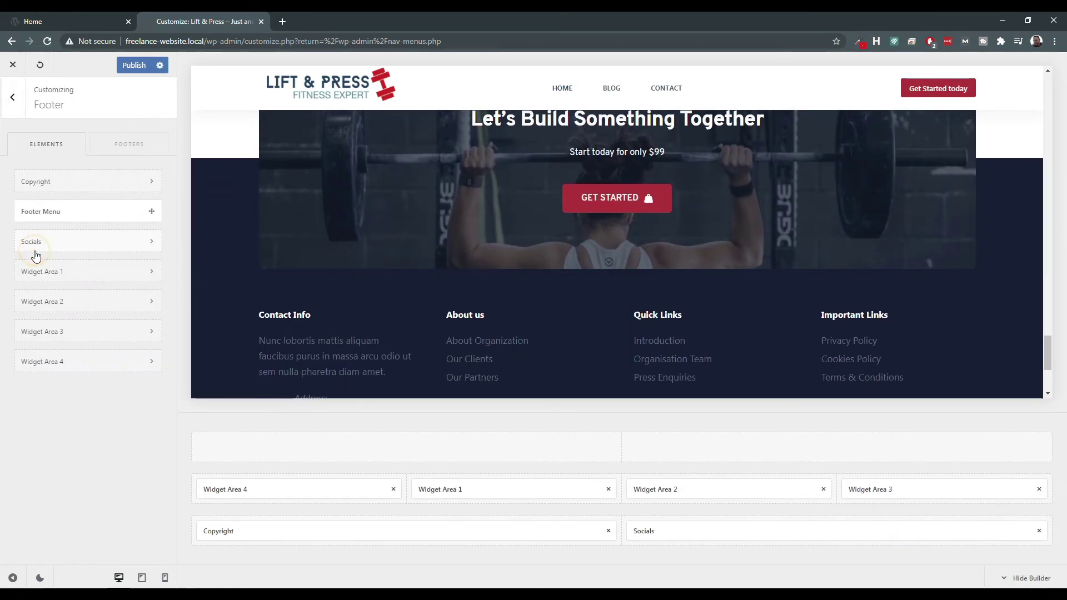
mouse_move(199, 468)
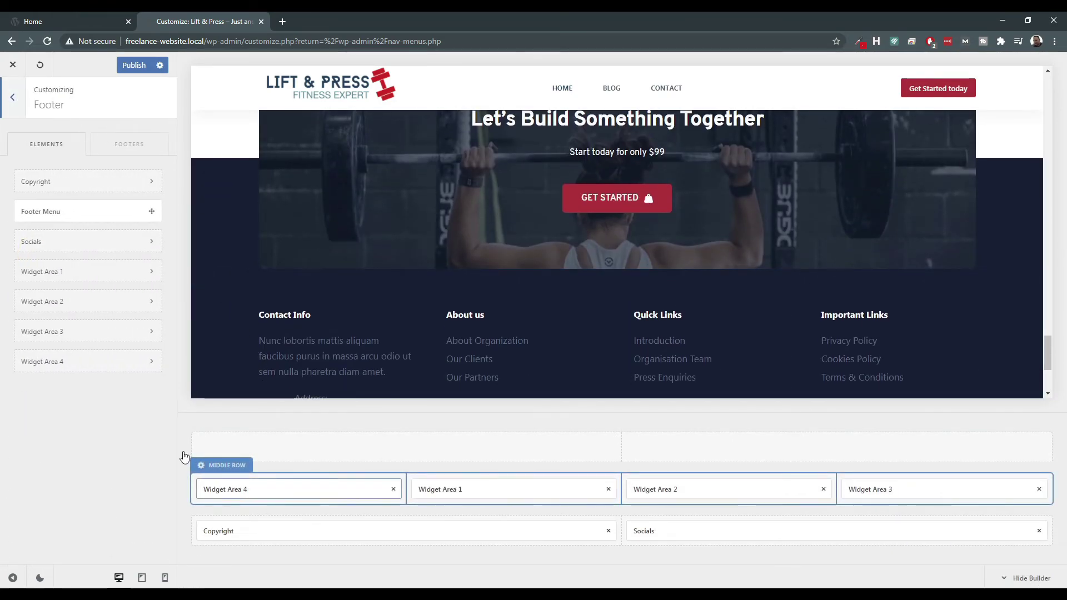
left_click(59, 364)
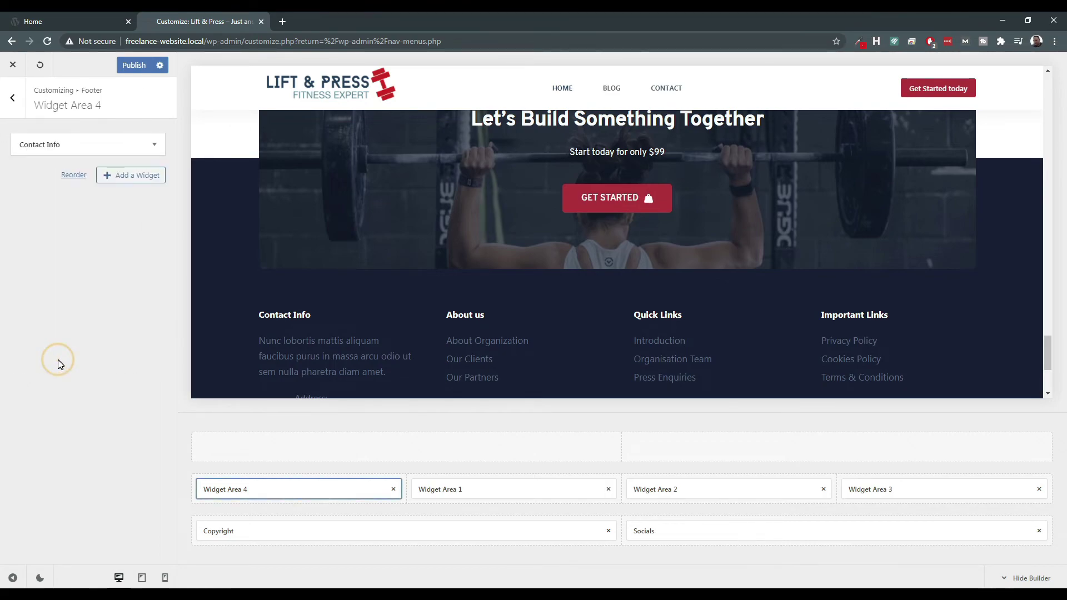
left_click(54, 148)
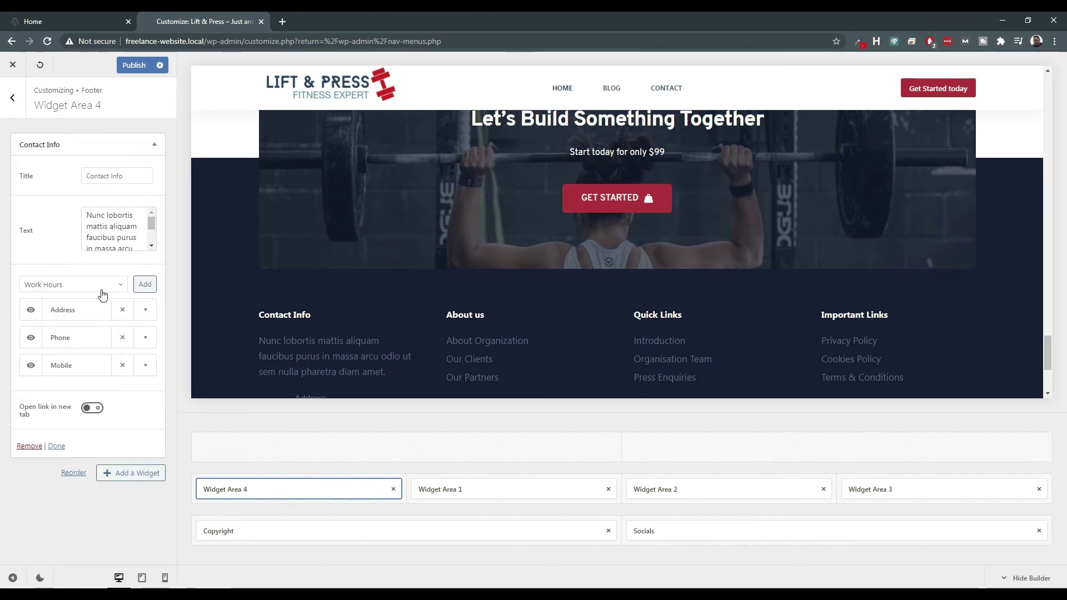
left_click(13, 108)
left_click(13, 109)
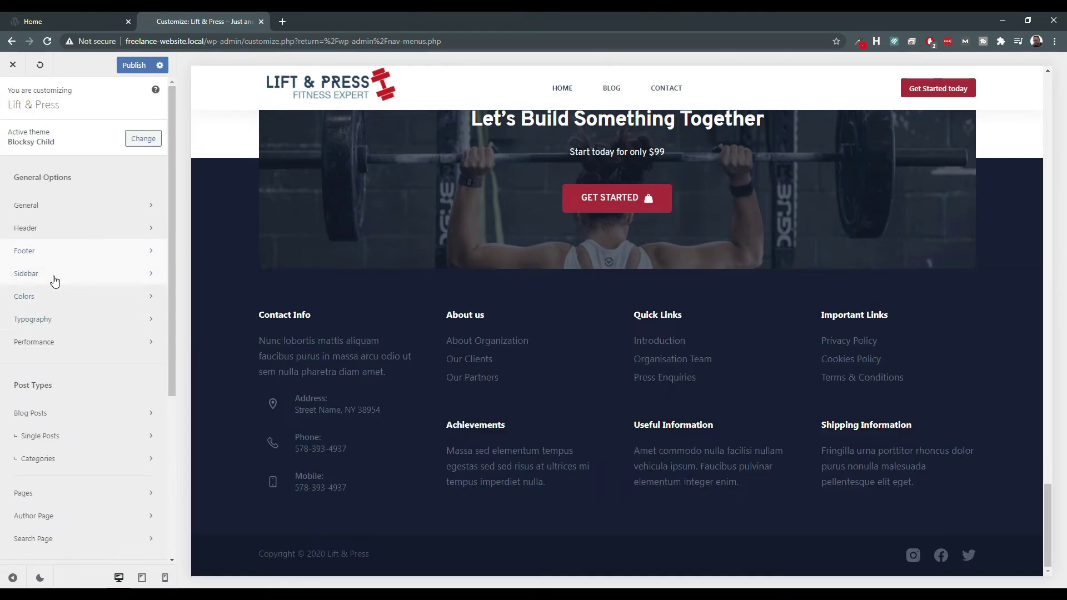
Review the general sidebar options, including layout type, width, gap, widget spacing and visibility.
left_click(54, 276)
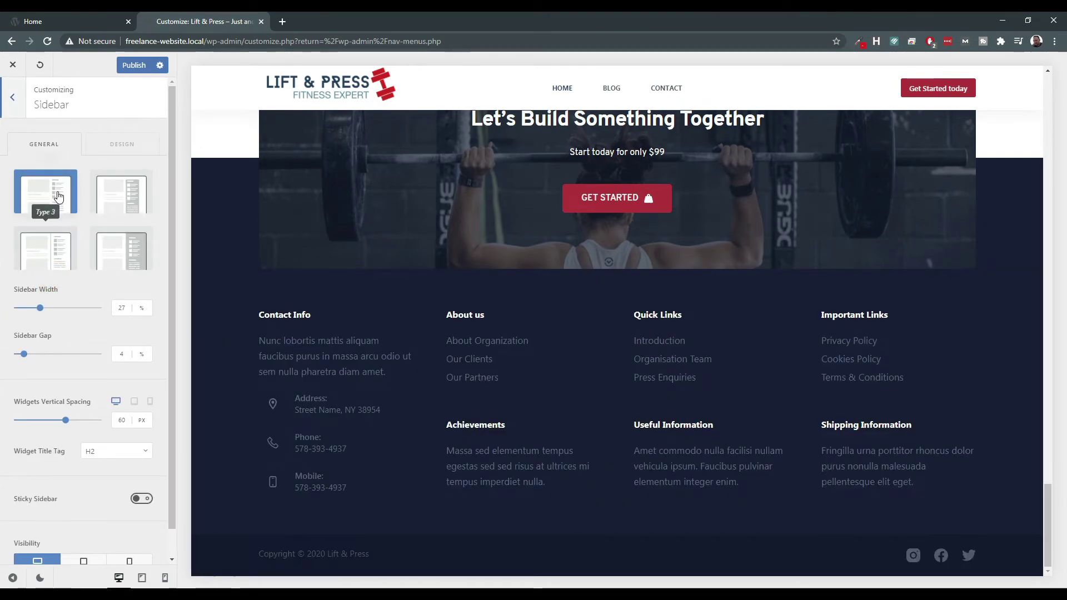
scroll(158, 317, "down", 1)
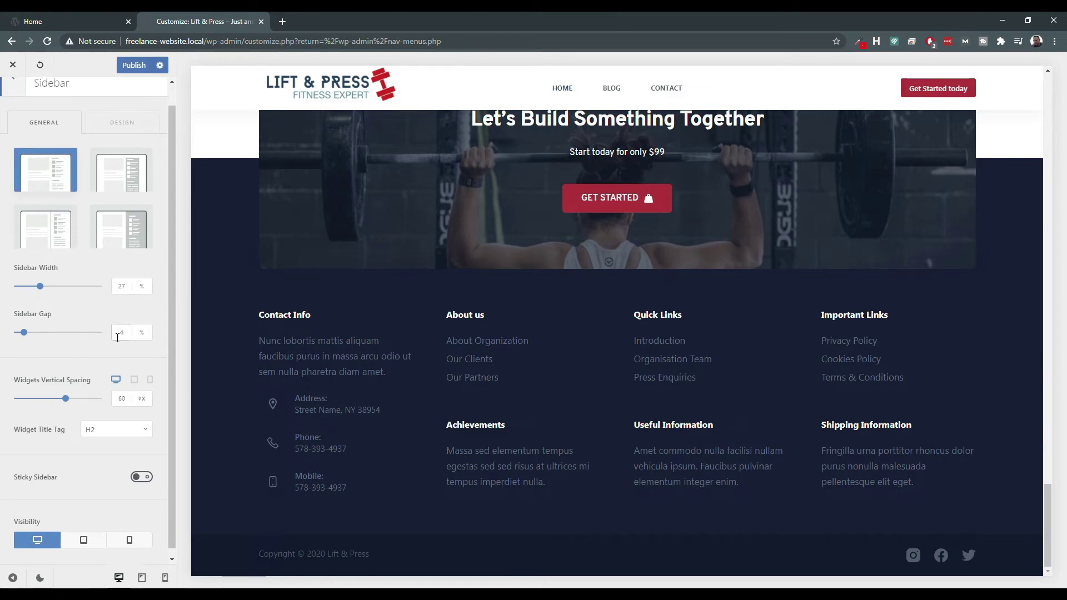
scroll(85, 372, "up", 1)
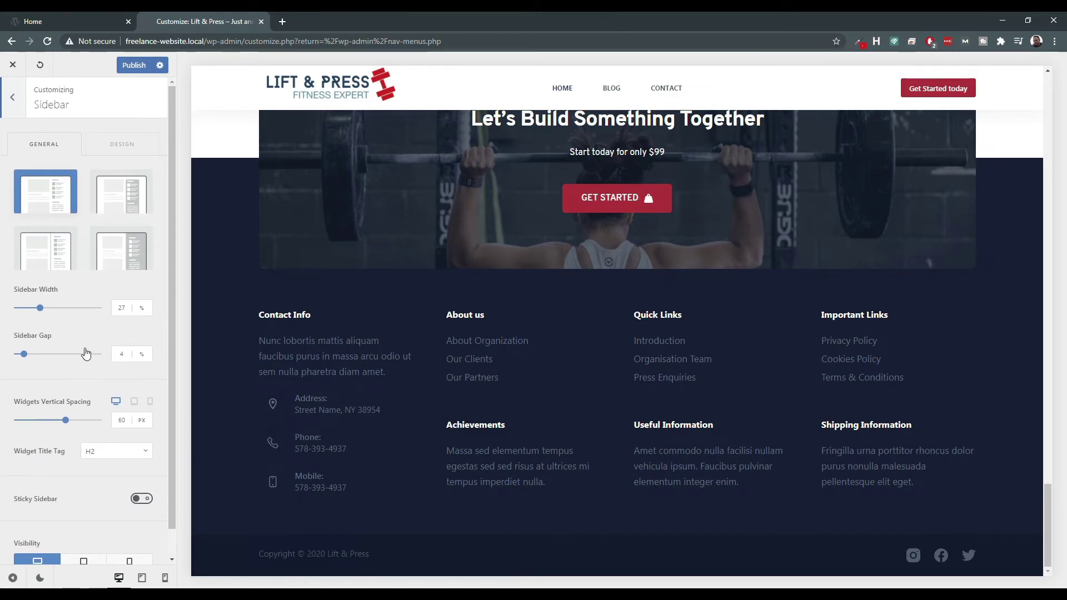
left_click(13, 98)
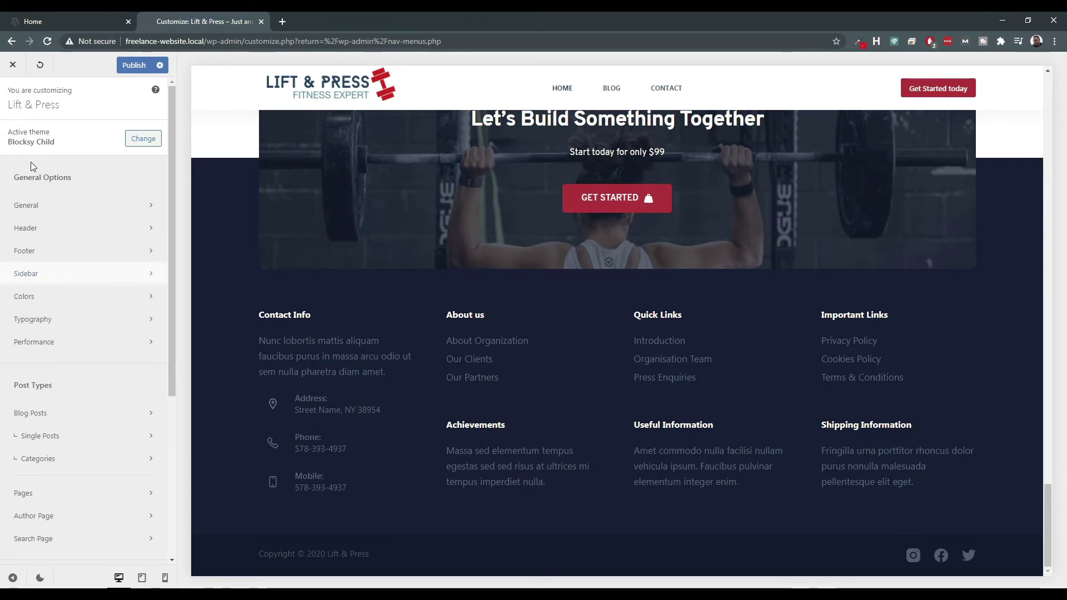
Open the global color settings and check the text selection color on the footer's Contact Info paragraph.
left_click(41, 303)
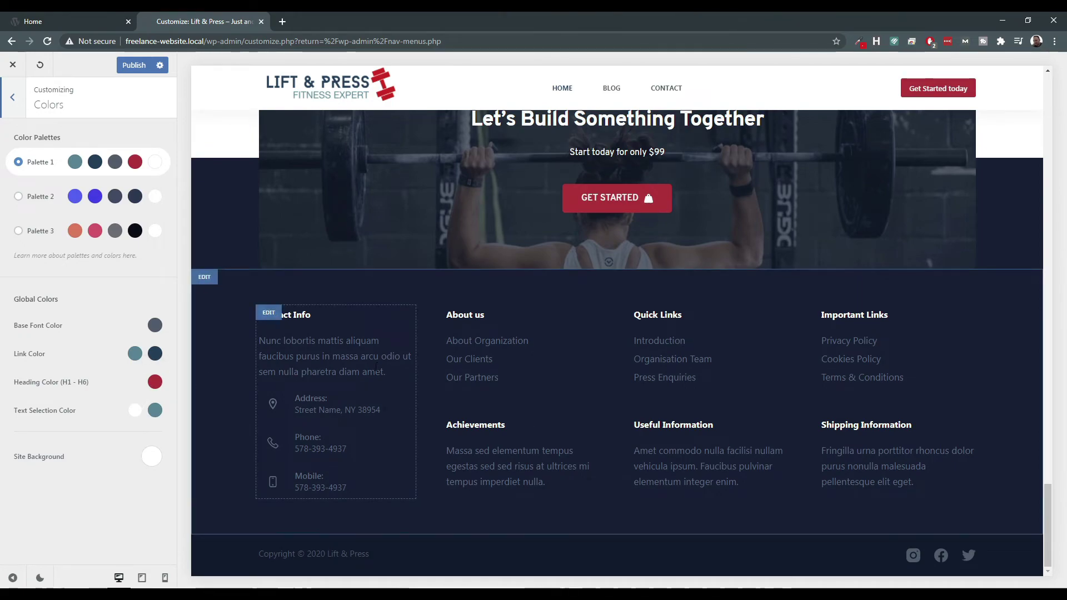
triple_click(300, 316)
left_click(313, 350)
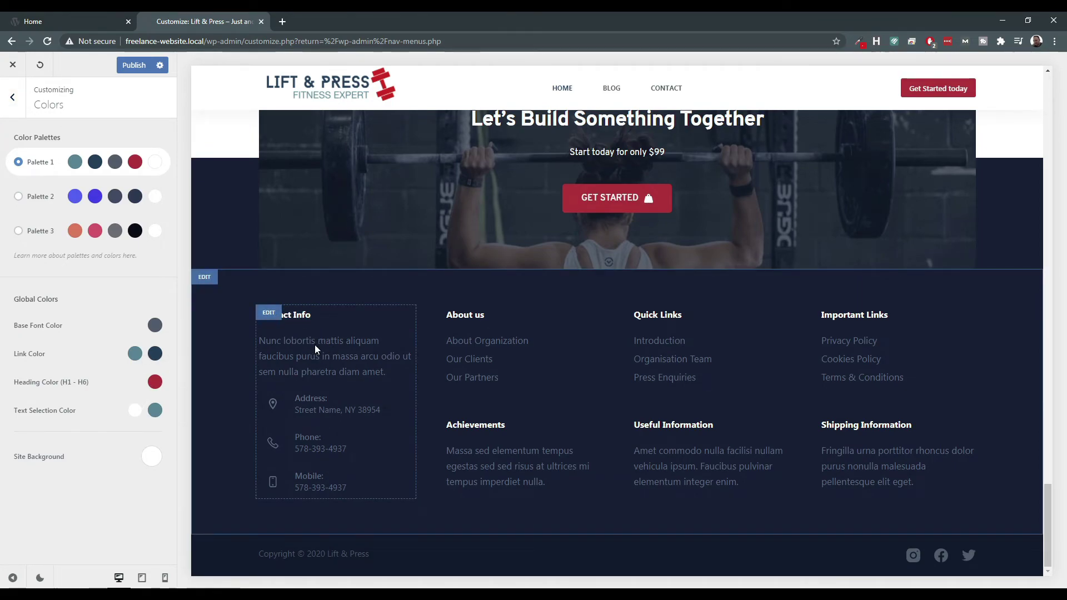
triple_click(314, 346)
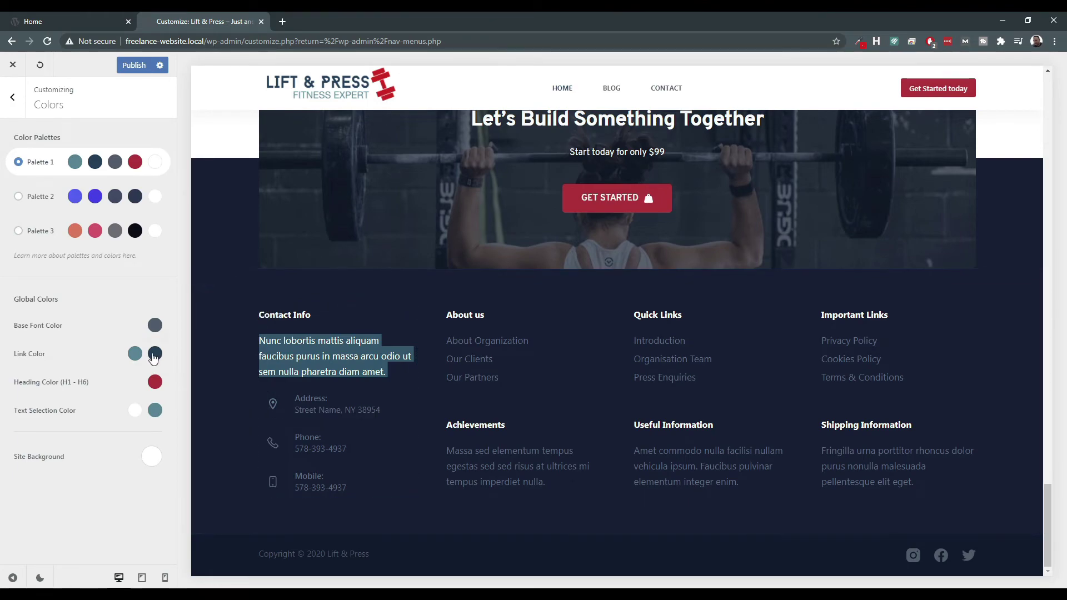
Set the global initial link color to the palette's red, #cc2936, and publish the changes.
left_click(134, 354)
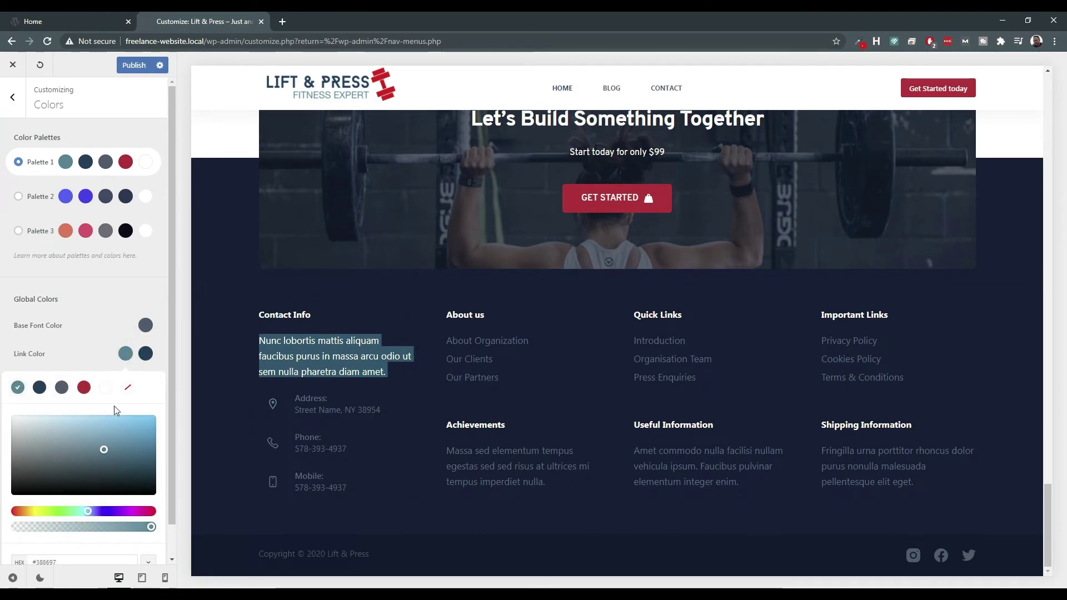
left_click(83, 389)
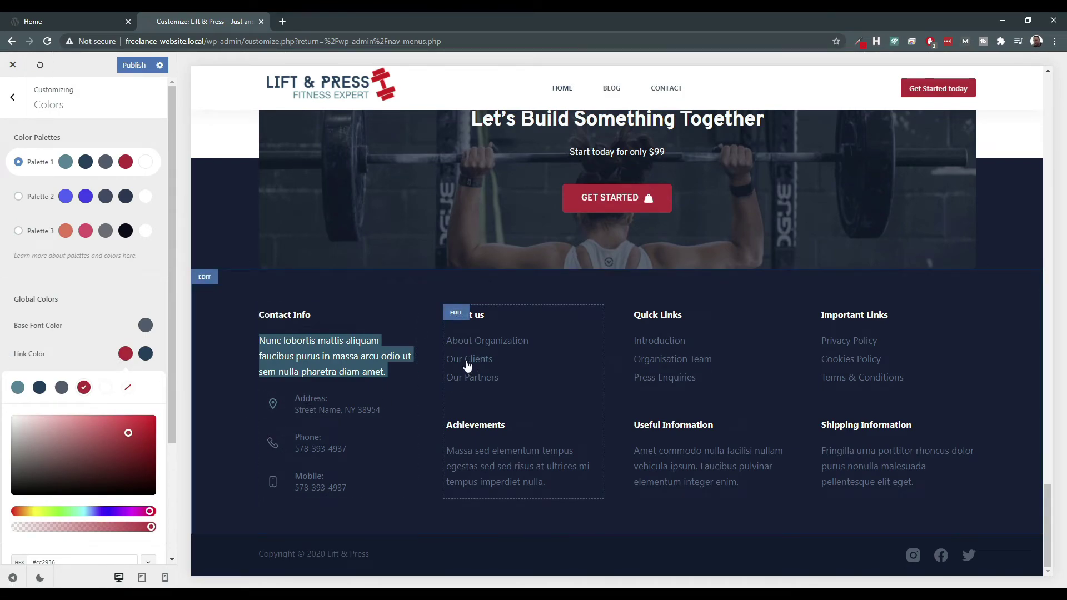
left_click(101, 315)
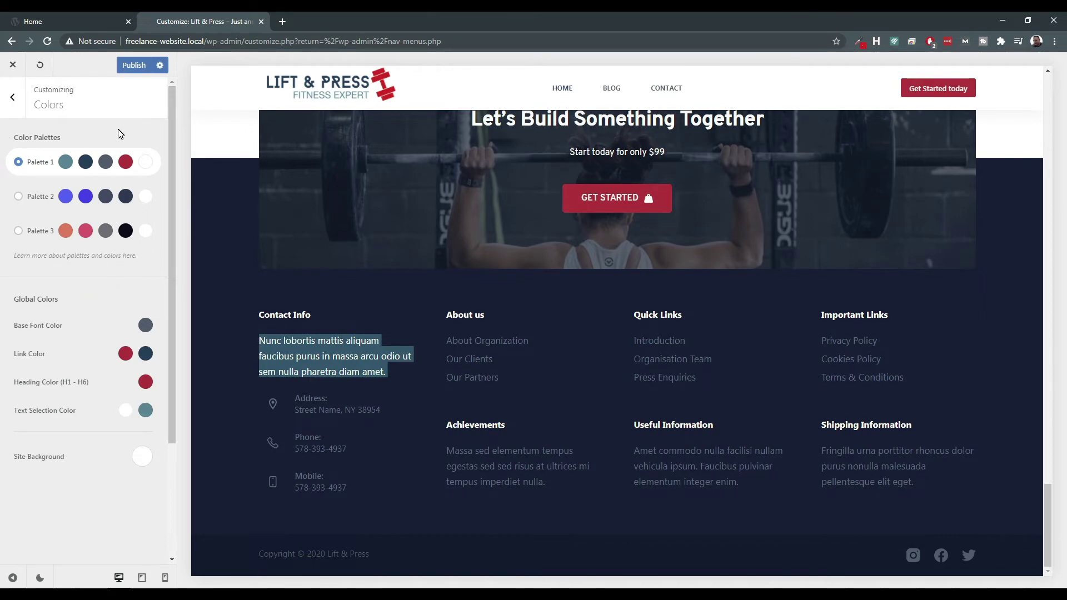
left_click(134, 67)
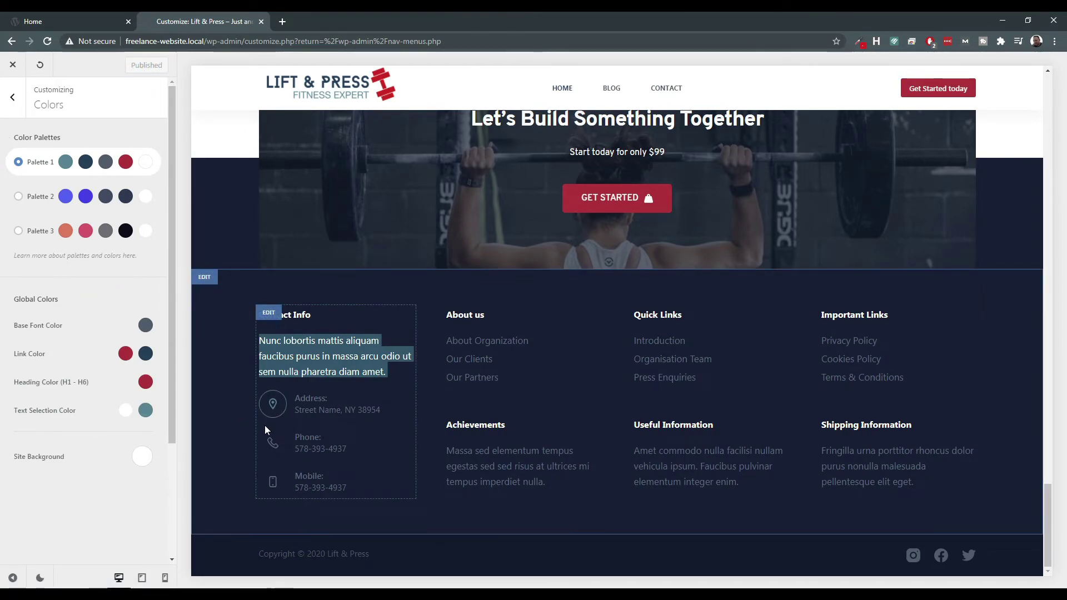
left_click(334, 356)
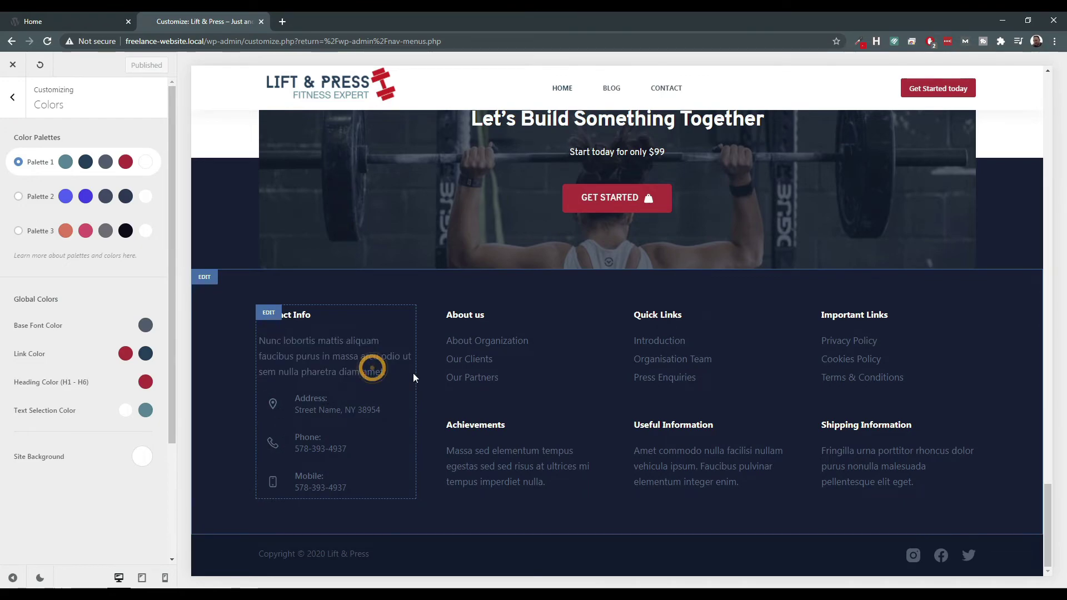
Set the global initial link color back to the palette's teal, #388697, and publish the customizer changes.
left_click(125, 355)
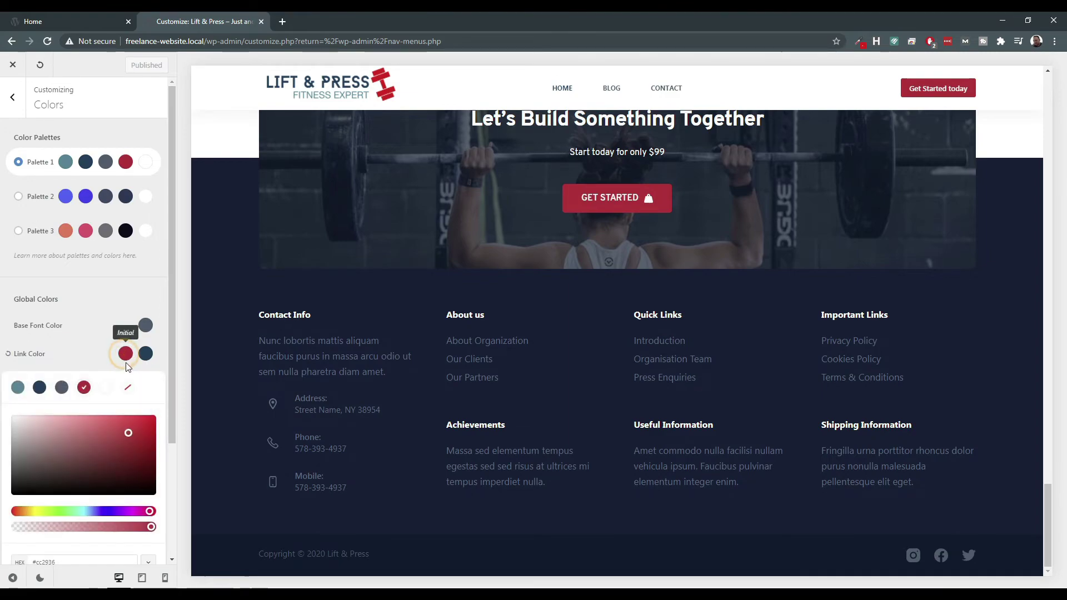
left_click(17, 387)
left_click(134, 65)
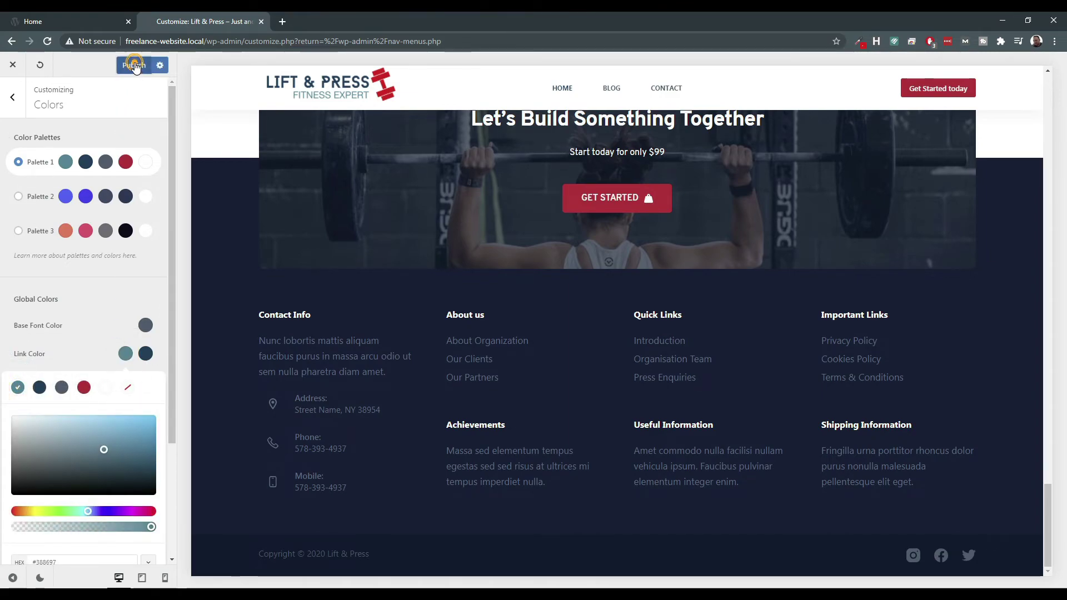
Try the palette's red as the second text selection color in the global colors, and reset that color to its default.
left_click(144, 362)
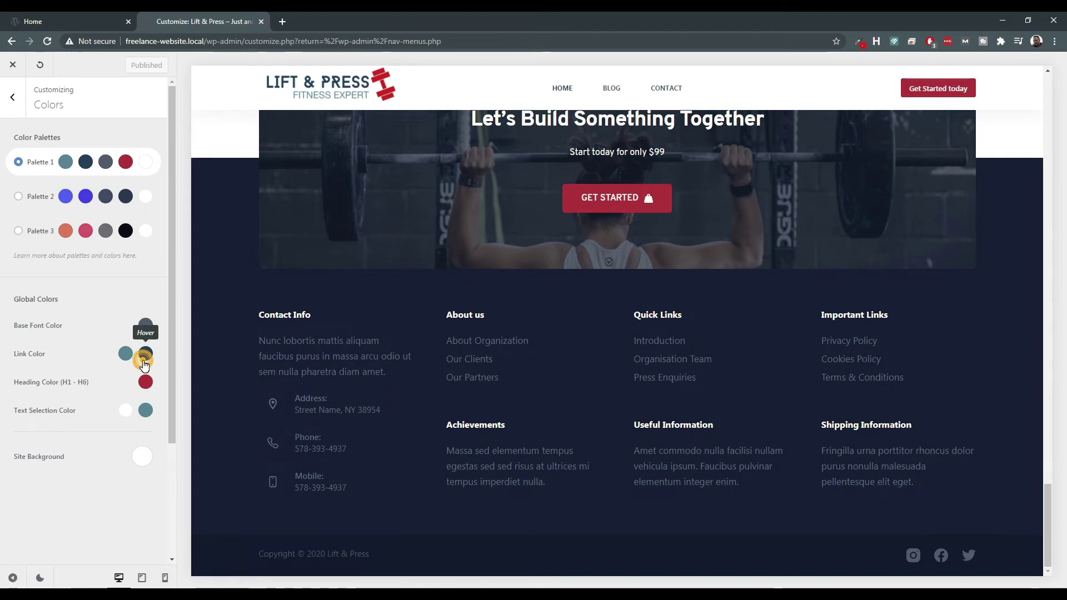
left_click(91, 327)
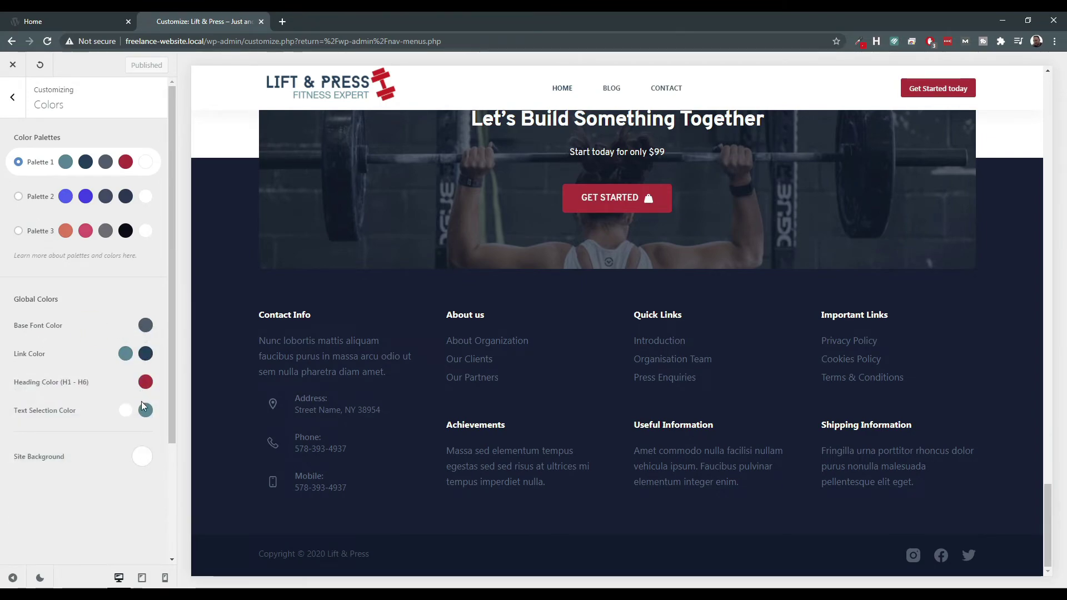
left_click(146, 411)
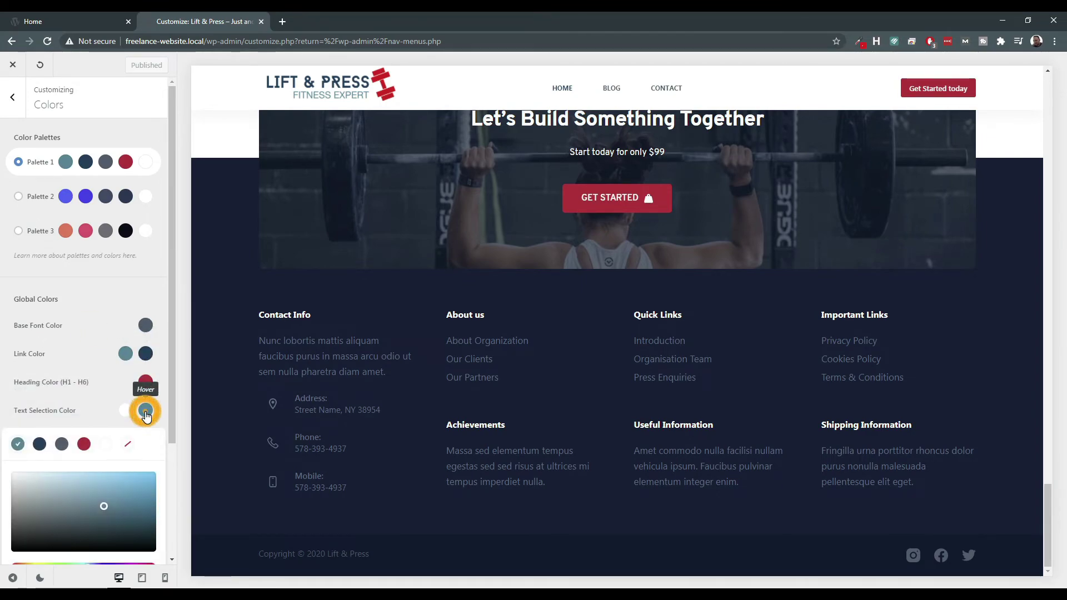
left_click(87, 448)
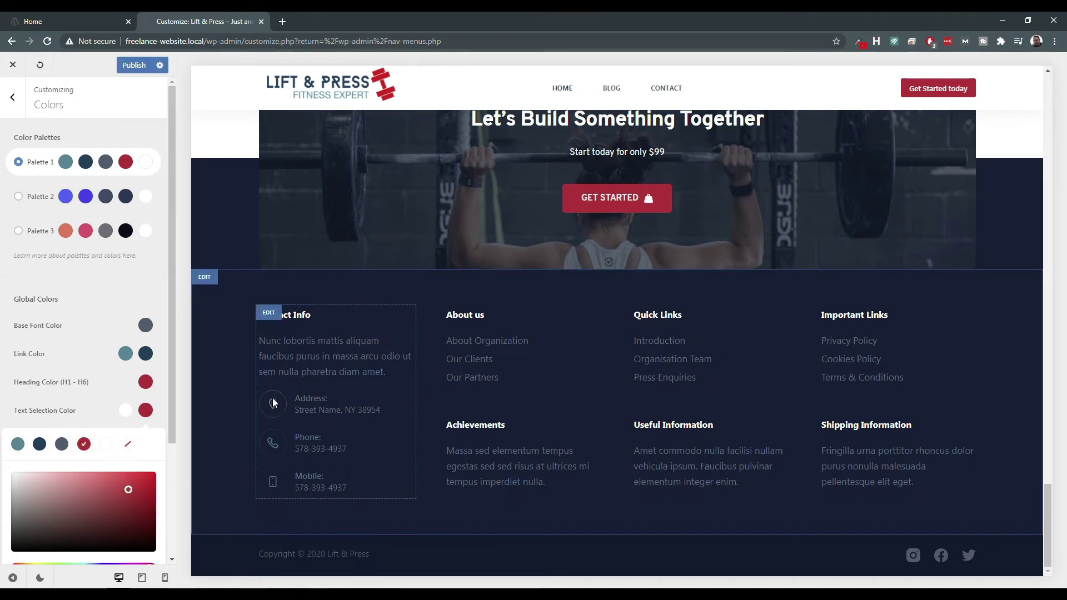
scroll(559, 379, "up", 10)
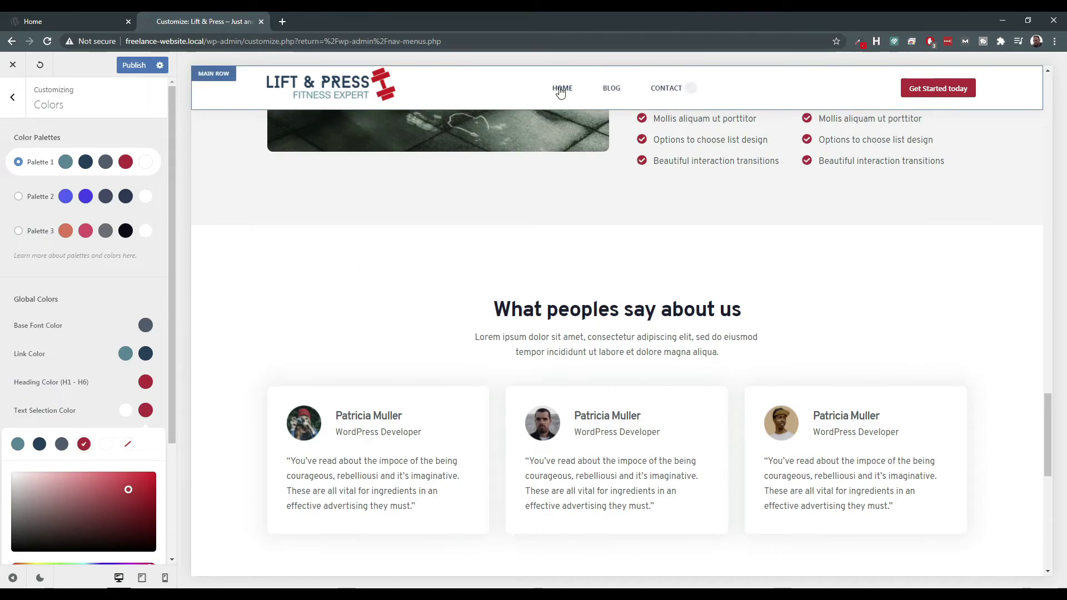
scroll(500, 250, "down", 10)
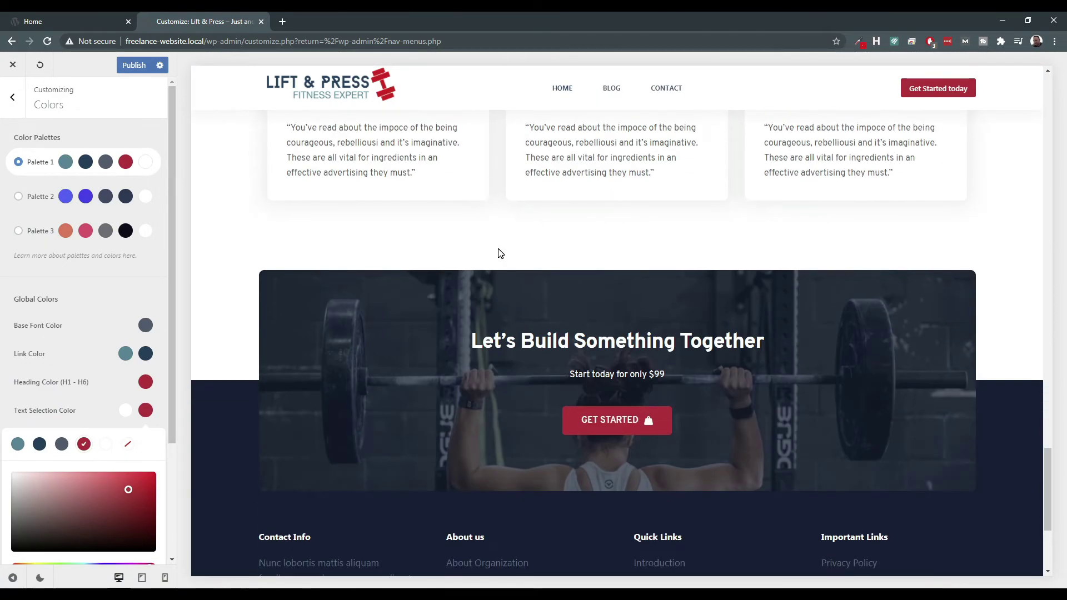
left_click(9, 412)
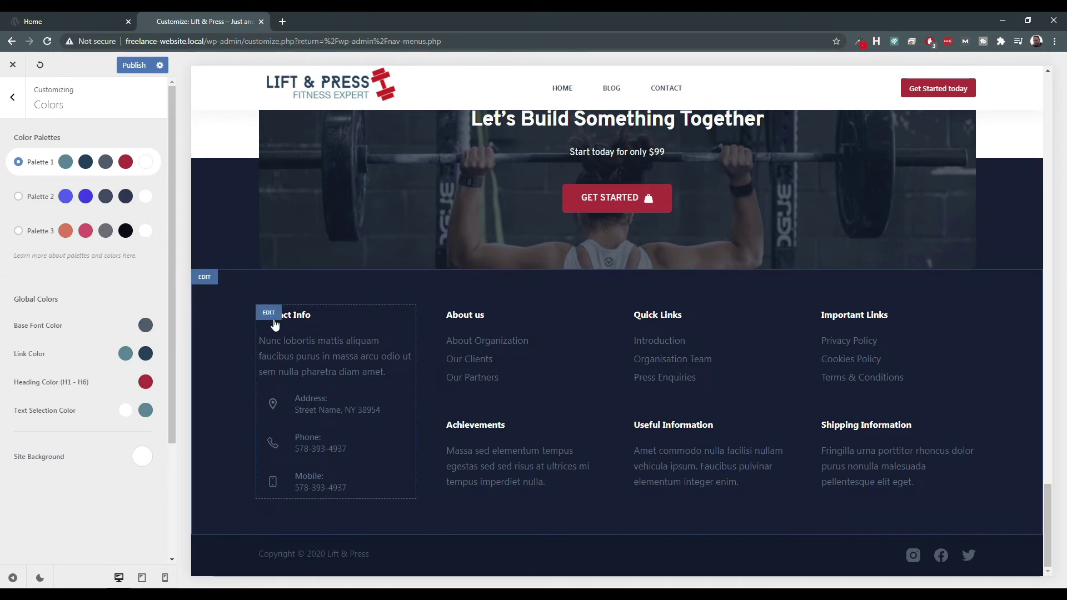
Set the hover color of the widgets font in the footer's middle row to the palette's red.
left_click(267, 311)
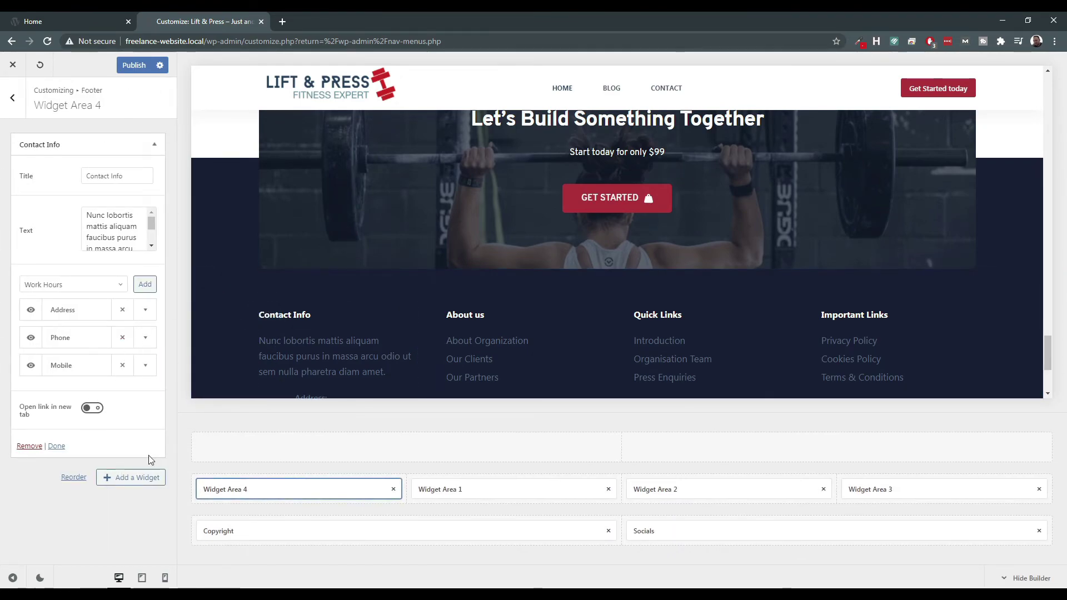
left_click(199, 467)
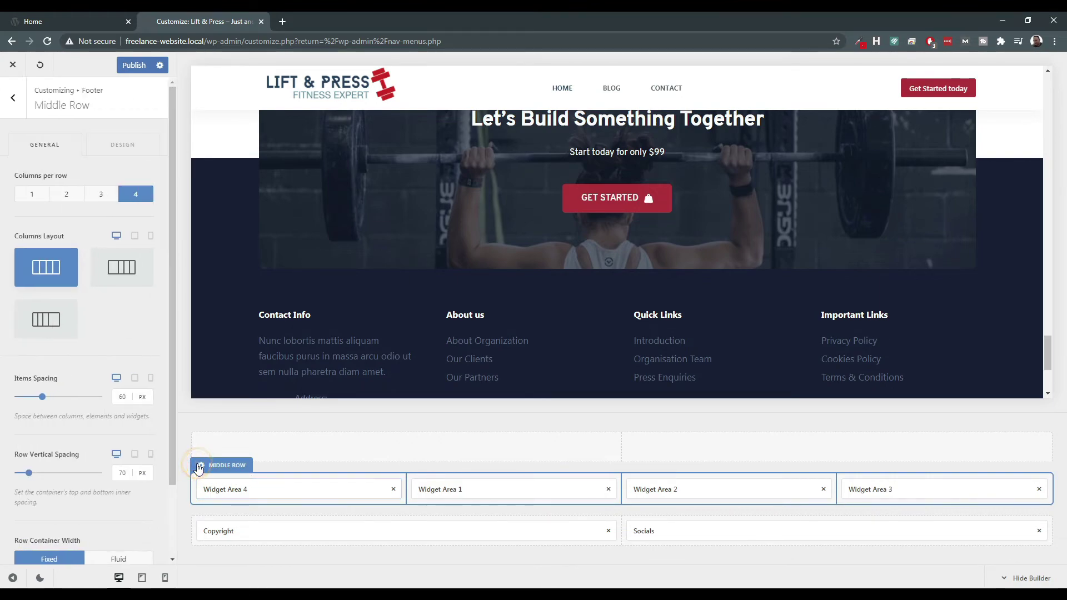
scroll(84, 276, "down", 2)
scroll(80, 365, "up", 2)
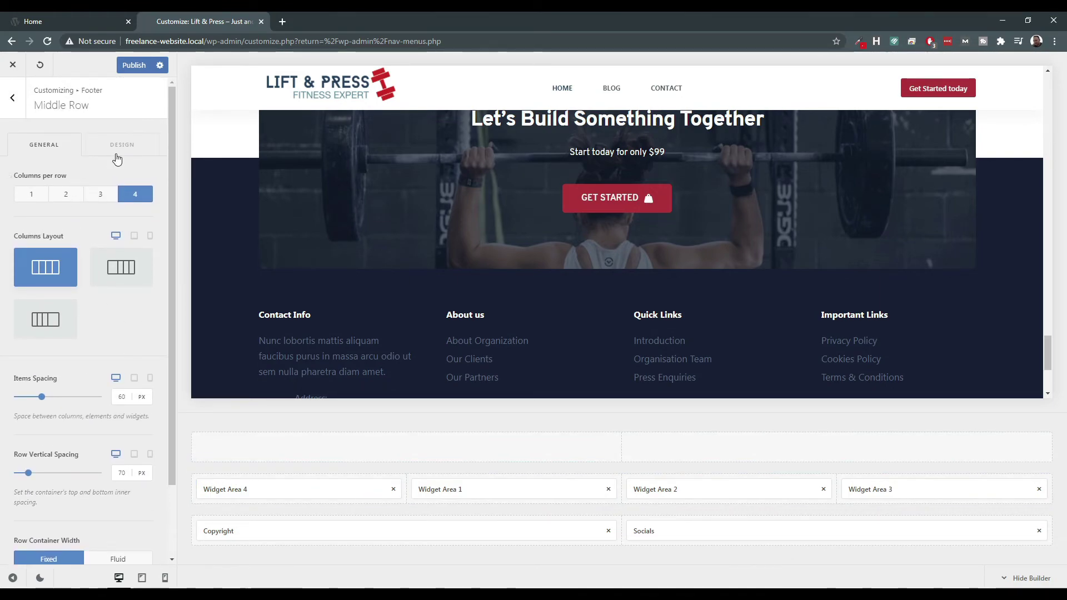
left_click(116, 148)
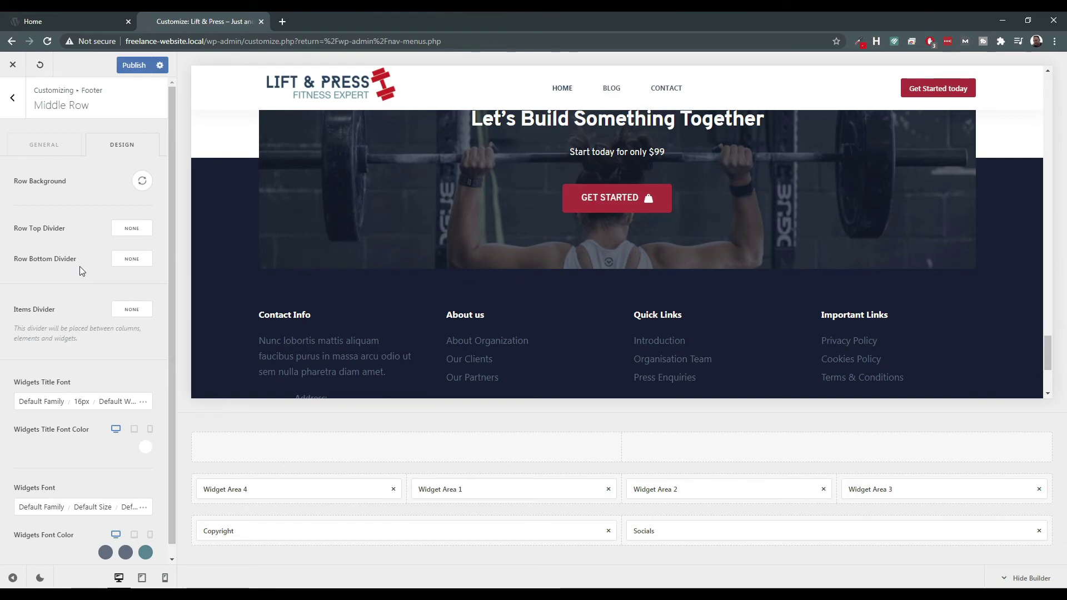
scroll(74, 290, "down", 1)
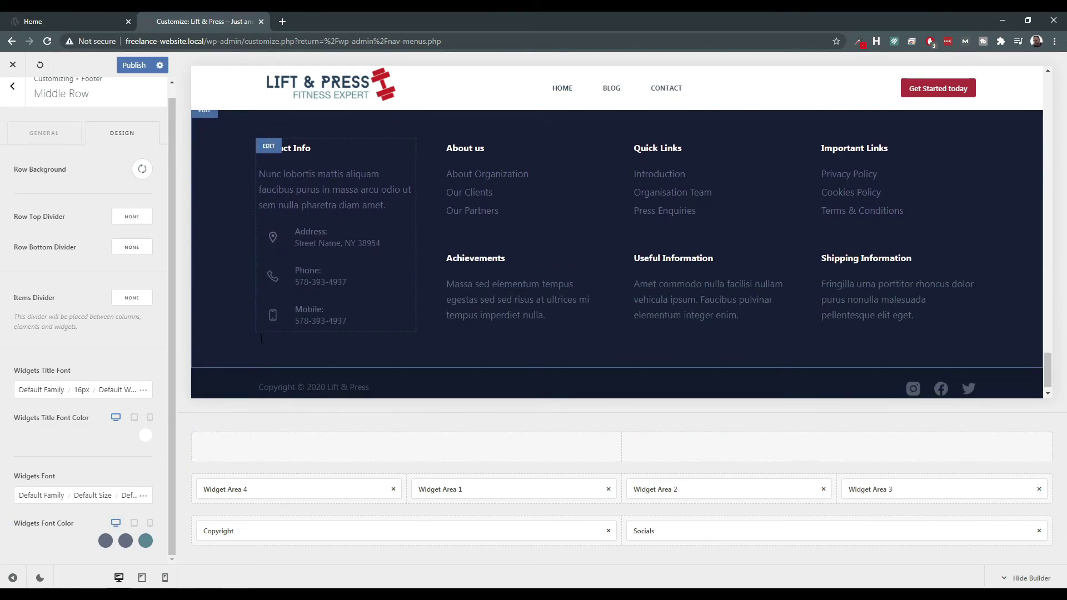
left_click(148, 547)
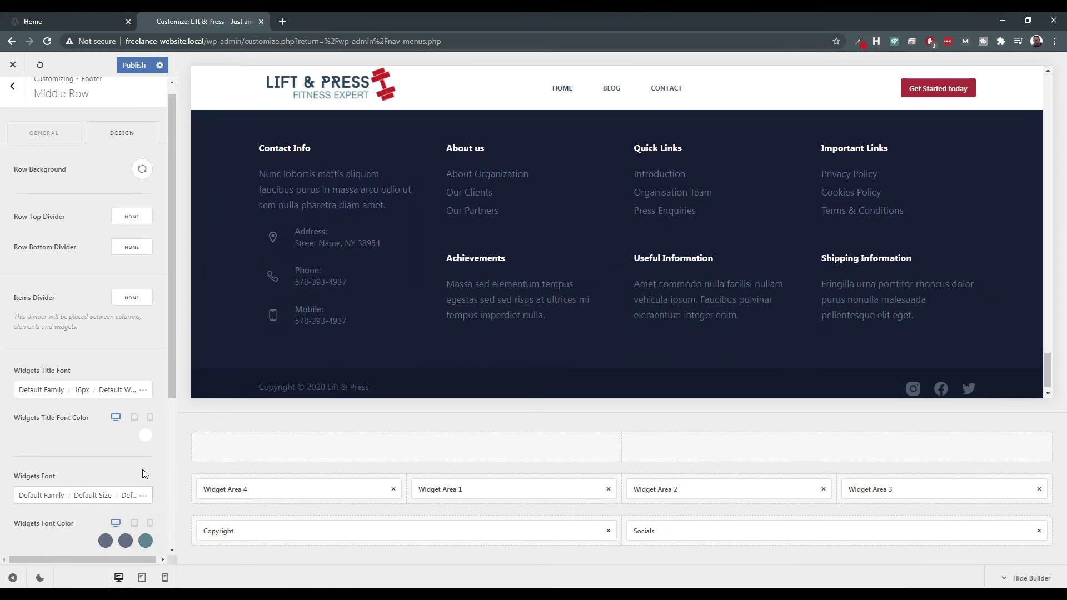
left_click(83, 409)
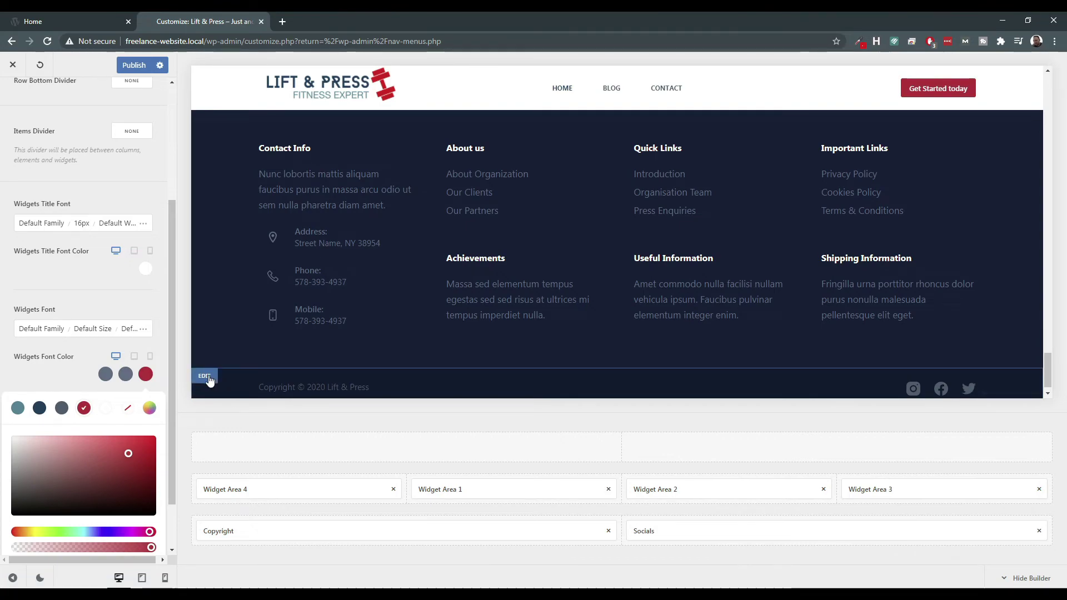
Review the footer bottom row's design and general options, including columns, spacing, container width and visibility.
left_click(205, 377)
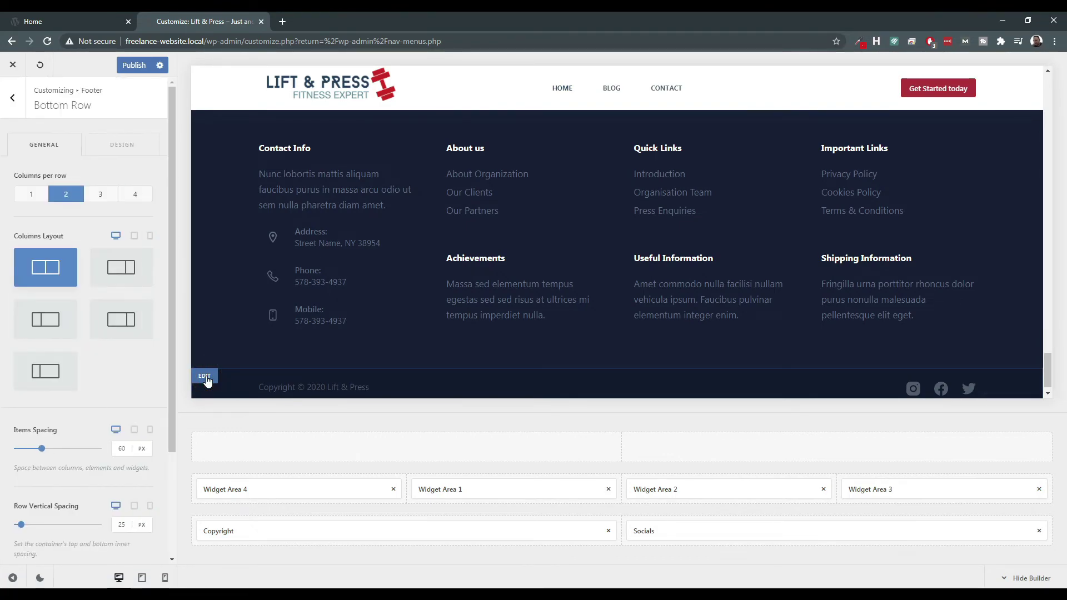
left_click(128, 146)
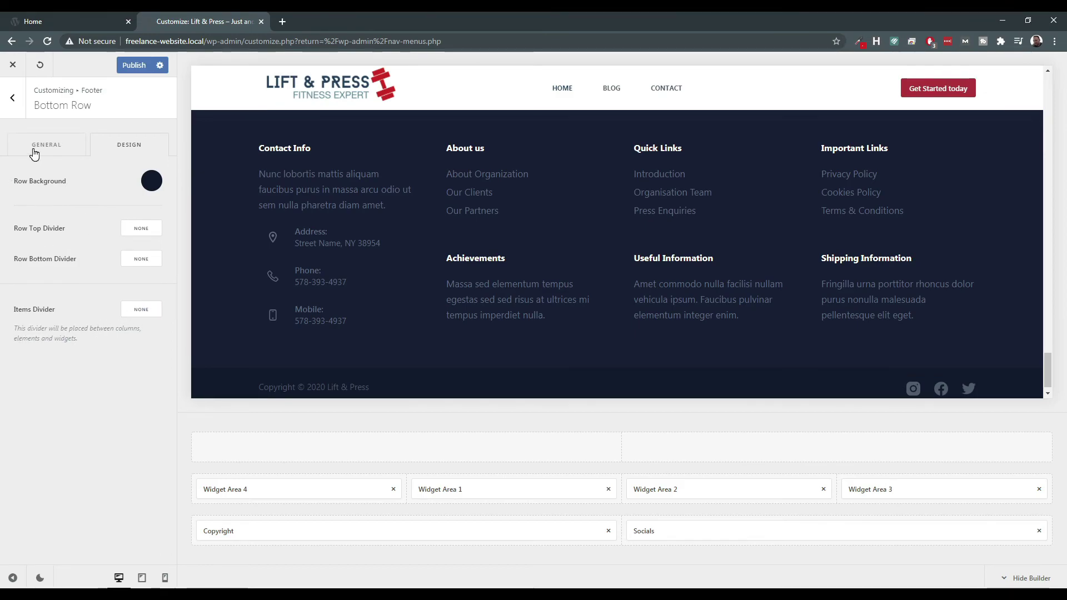
left_click(40, 145)
scroll(96, 362, "down", 3)
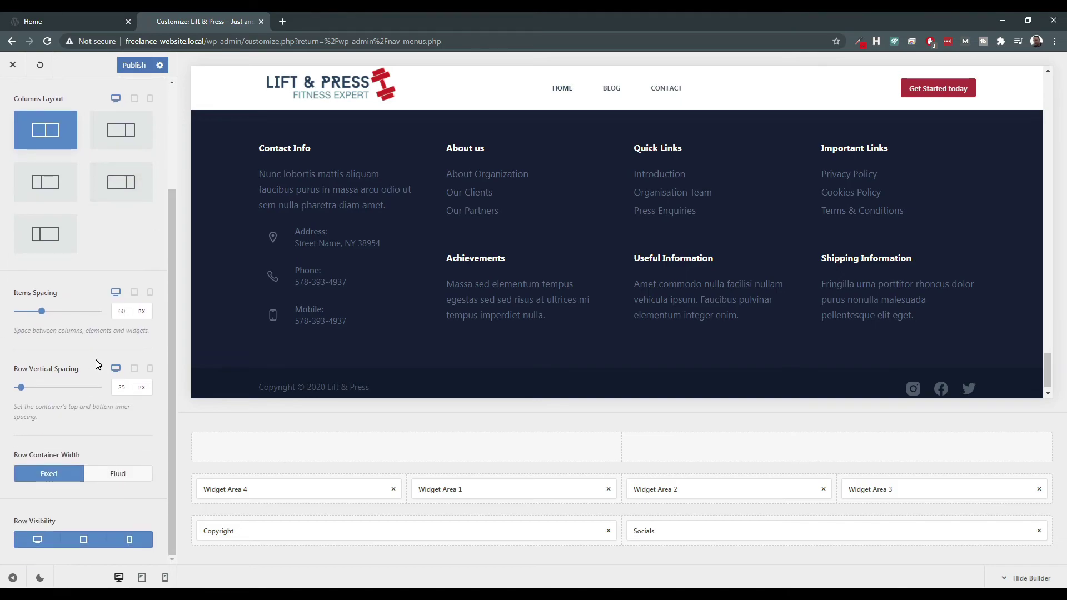
scroll(57, 204, "up", 3)
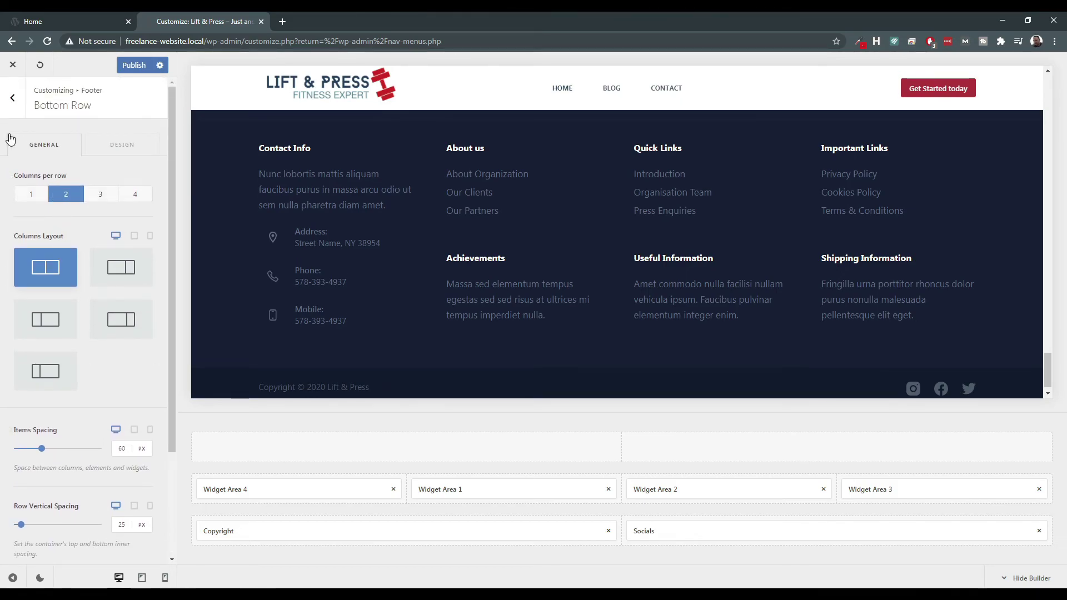
Set the footer social icons' hover color to the palette's red, #cc2936, and check the hover colors in the footer preview.
left_click(12, 97)
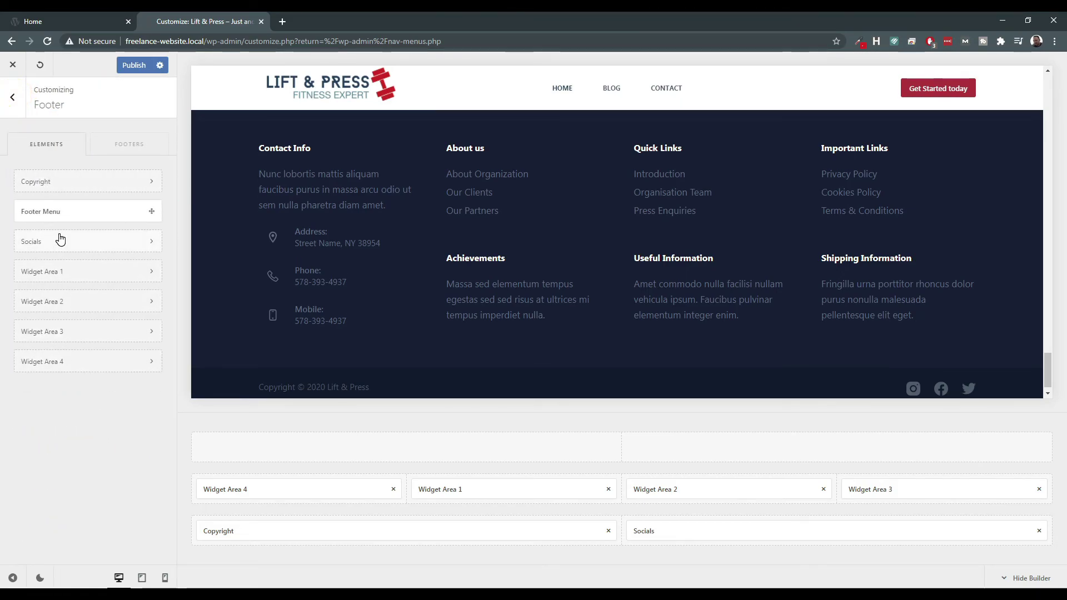
left_click(77, 247)
left_click(109, 146)
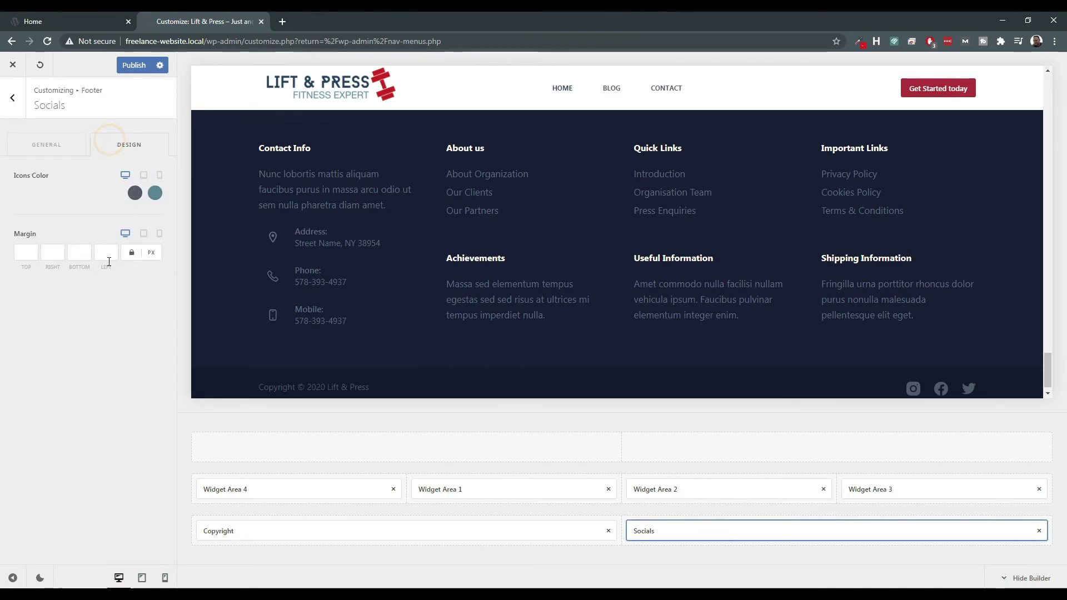
left_click(155, 193)
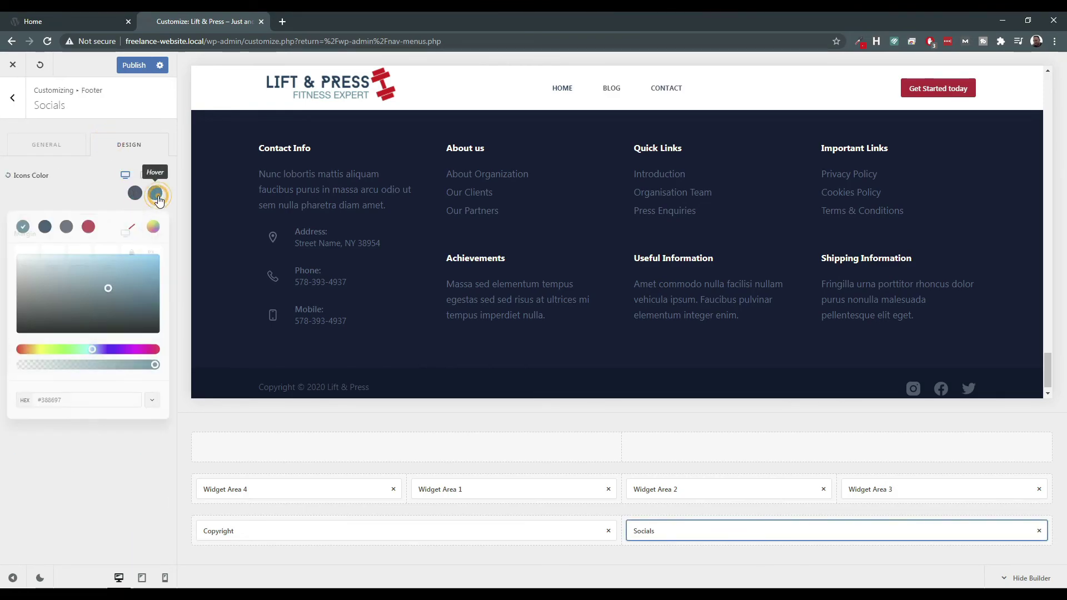
left_click(88, 226)
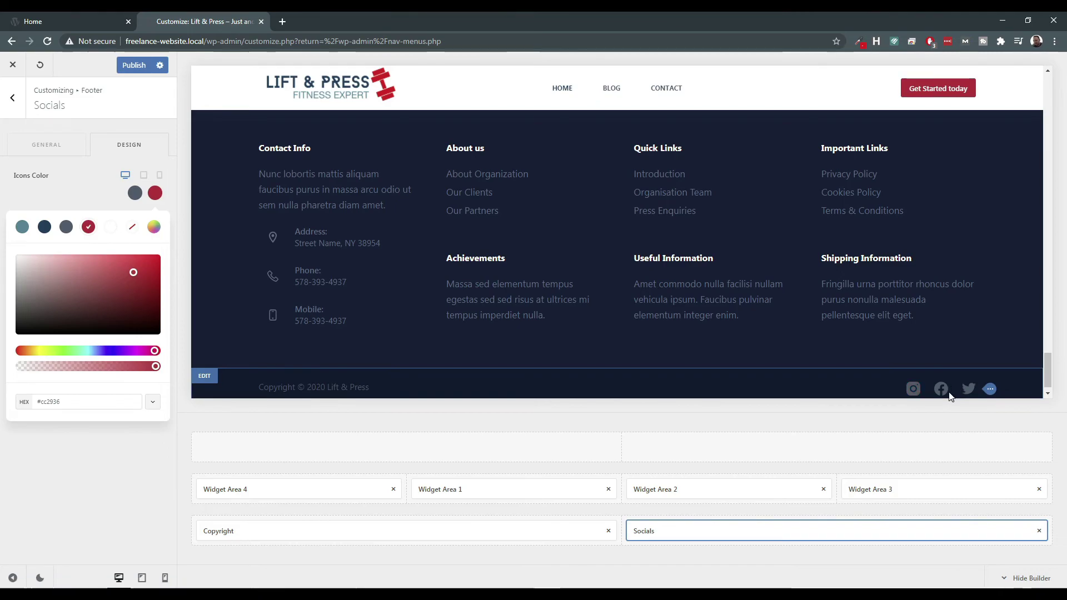
scroll(866, 349, "up", 3)
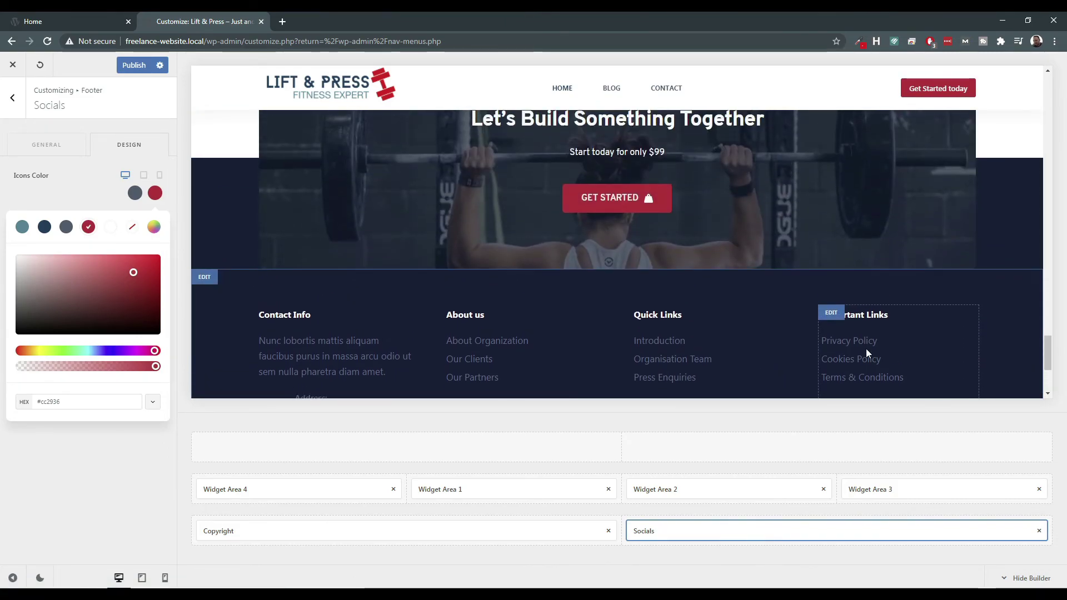
scroll(780, 299, "down", 1)
scroll(778, 299, "down", 1)
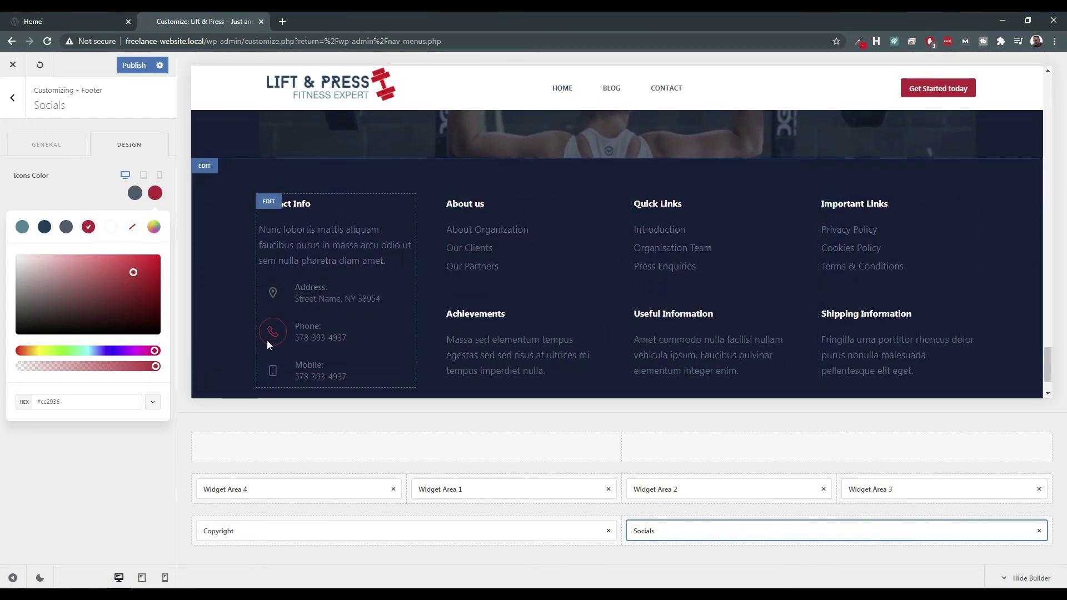
scroll(262, 342, "down", 2)
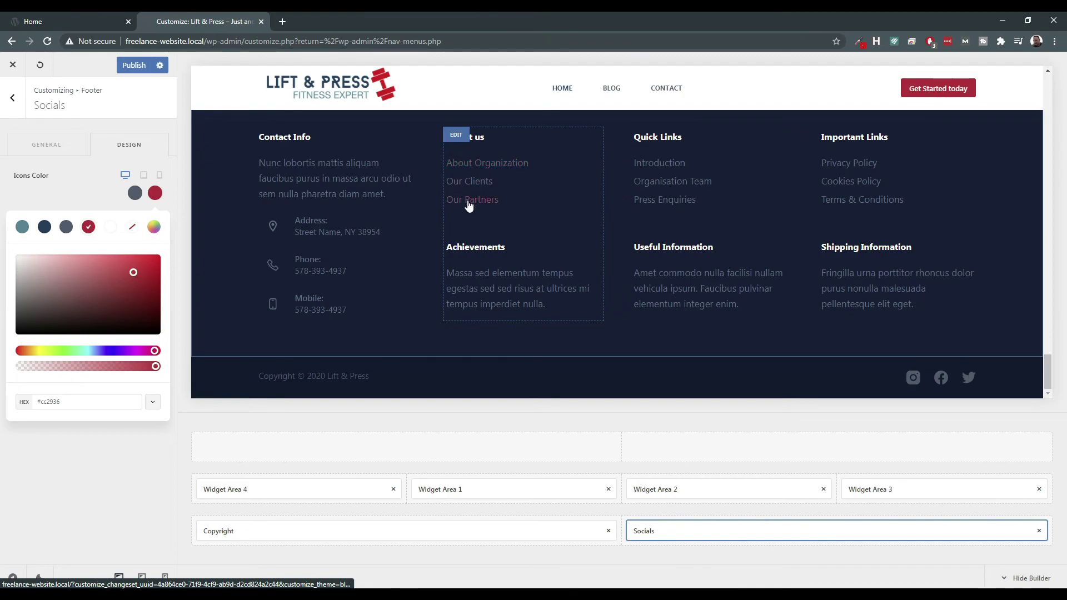
Try the palette's gray, white and red as the social icons' hover color, and settle on white, #ffffff.
left_click(66, 226)
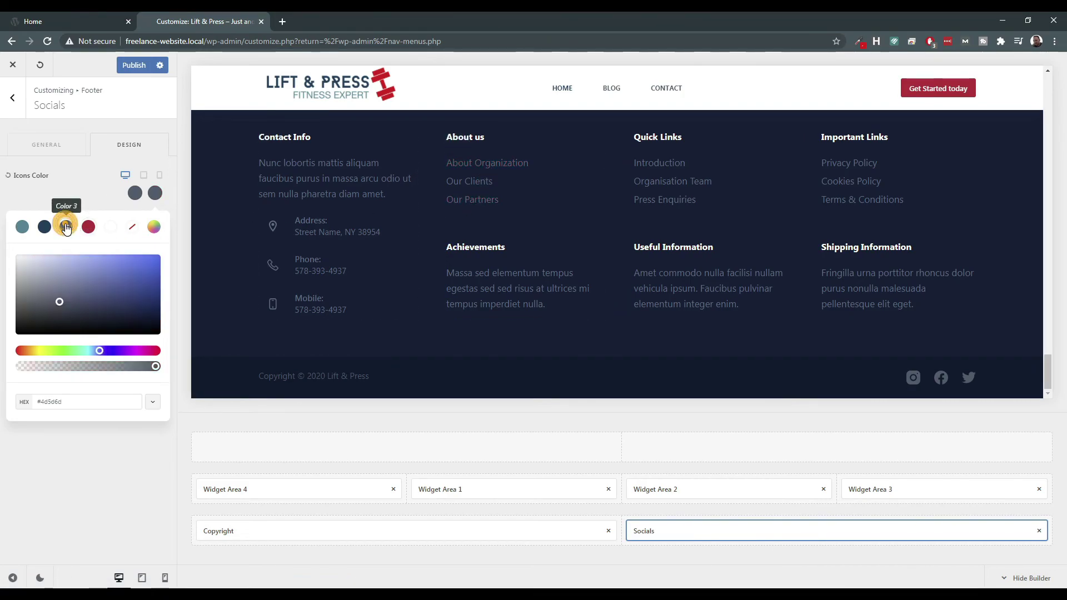
left_click(111, 226)
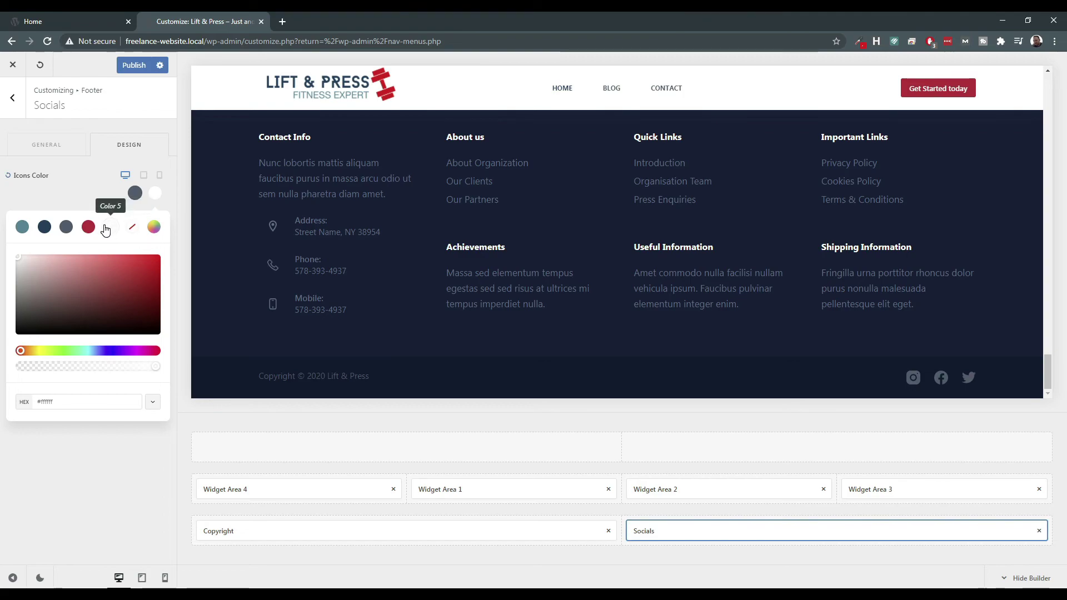
left_click(89, 227)
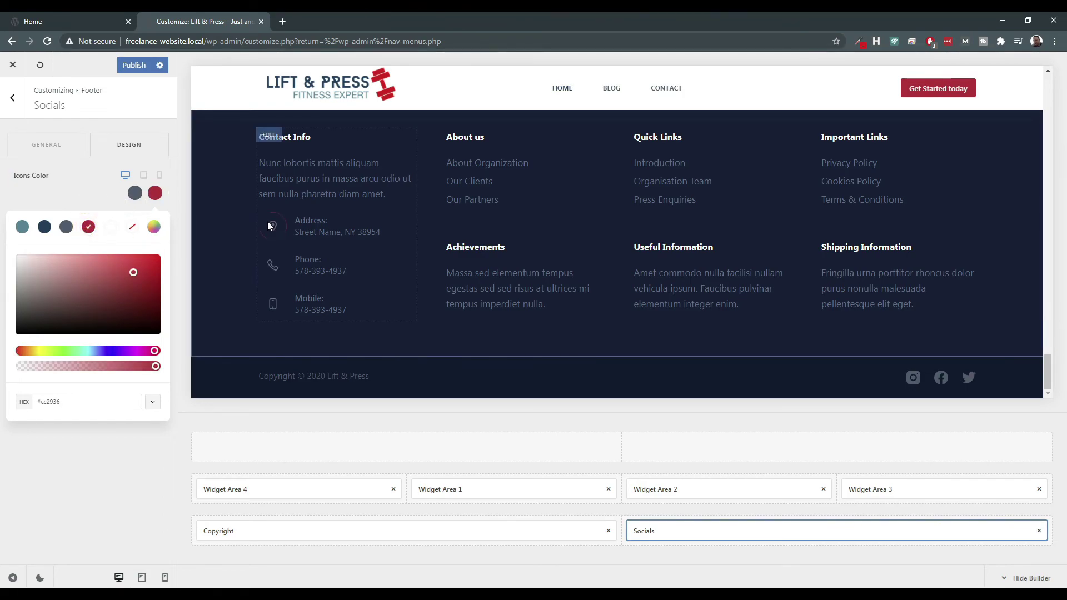
left_click(110, 228)
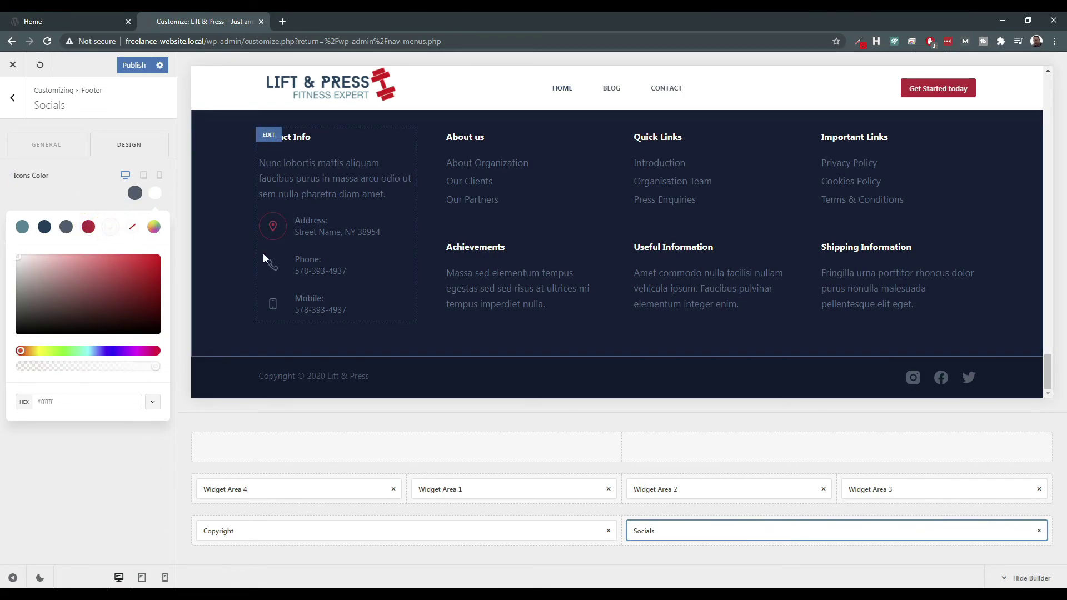
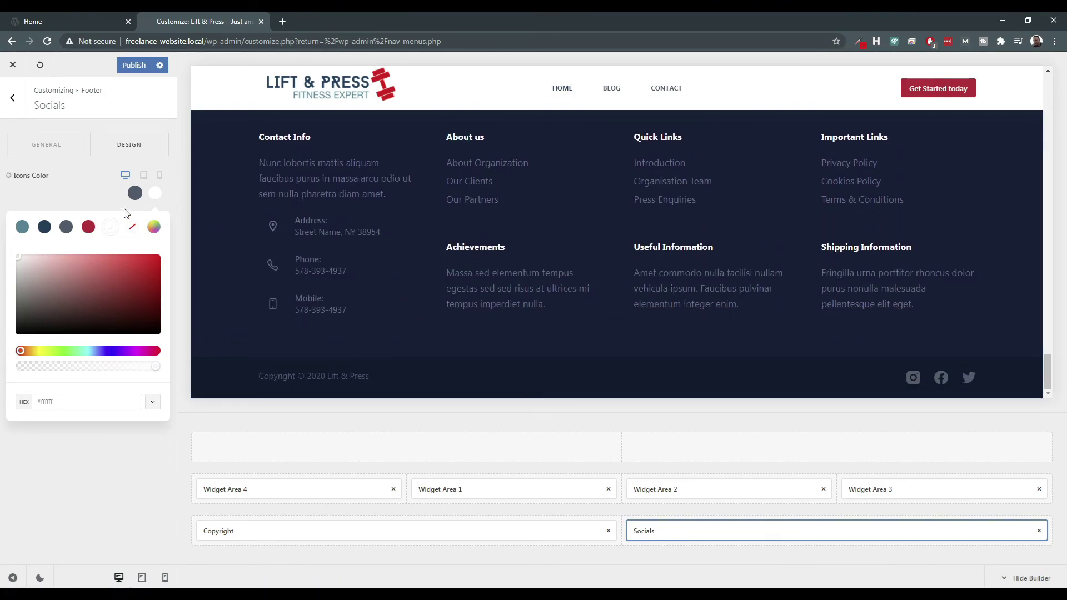
Review the general options of the footer's Socials element, the Contact Info widget's settings and the widgets in Widget Area 1.
left_click(36, 148)
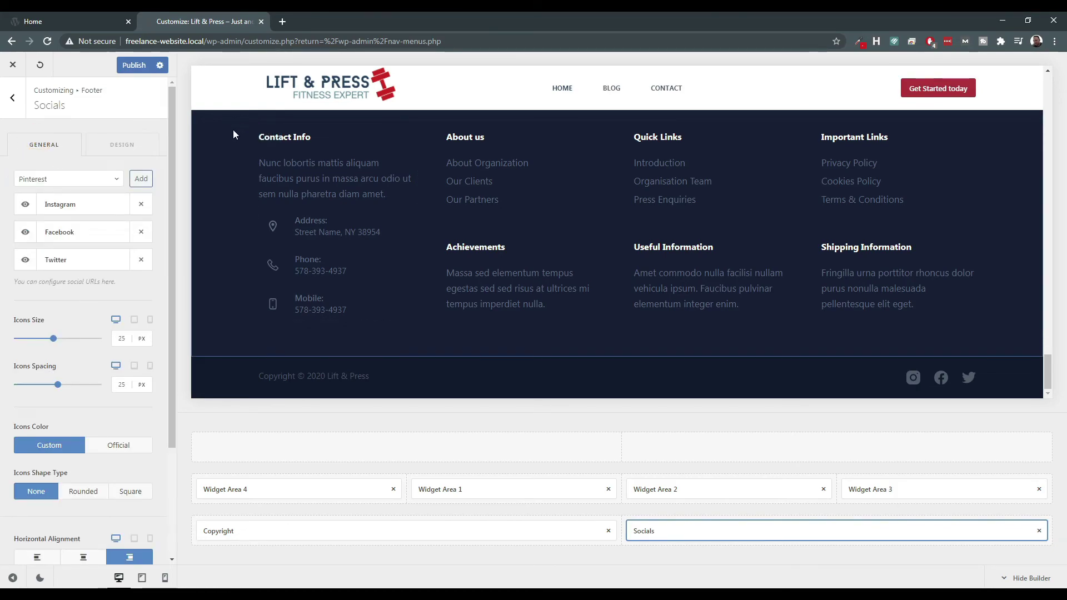
left_click(257, 136)
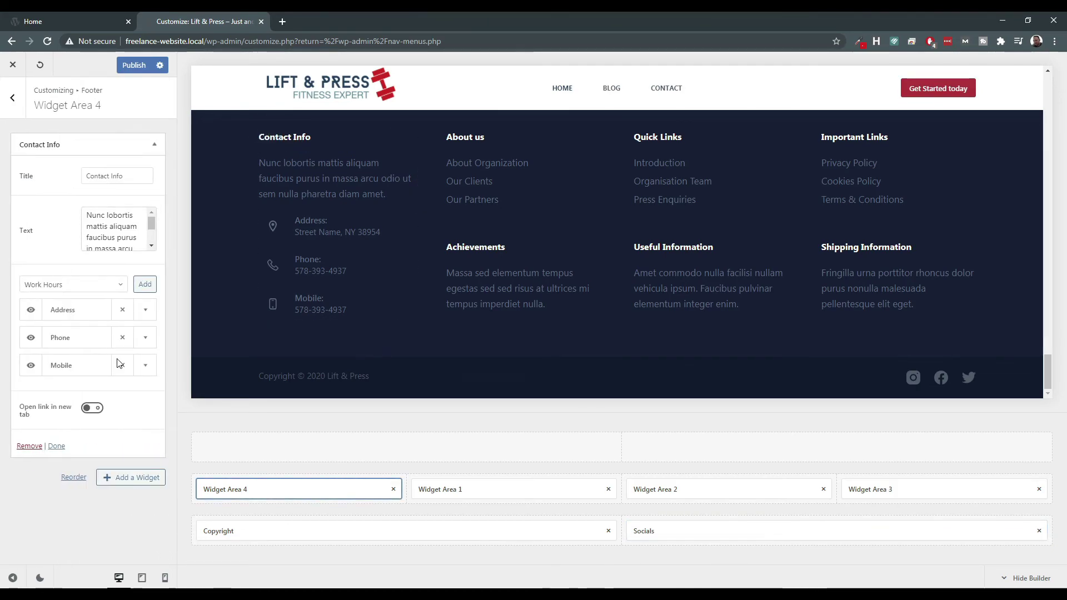
key("Tab")
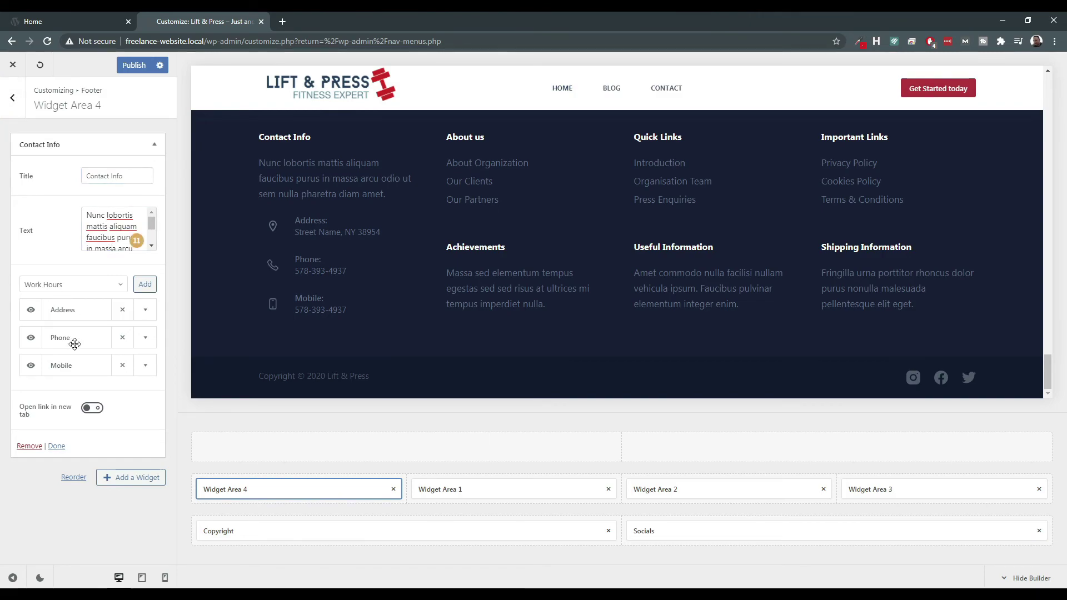
left_click(12, 97)
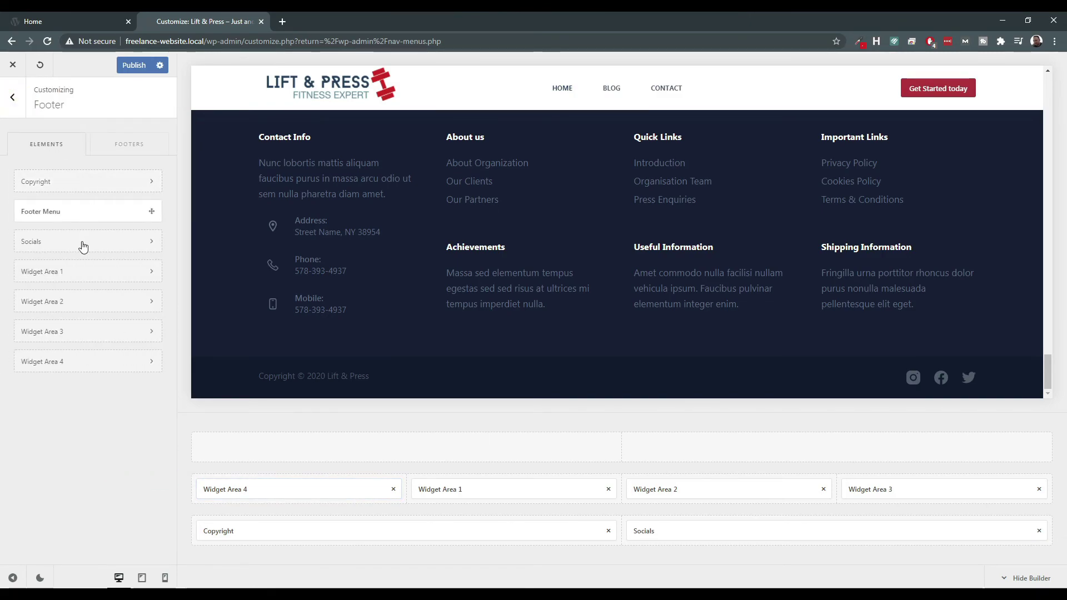
left_click(80, 276)
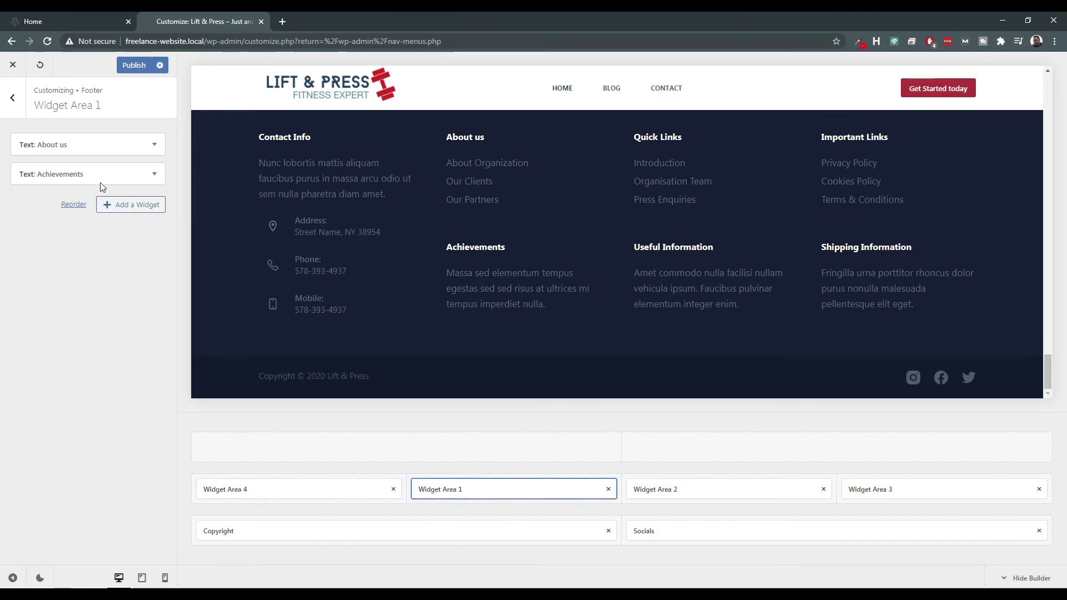
Review the footer's Contact Info widget settings, the list of footers and the list of footer elements.
left_click(12, 100)
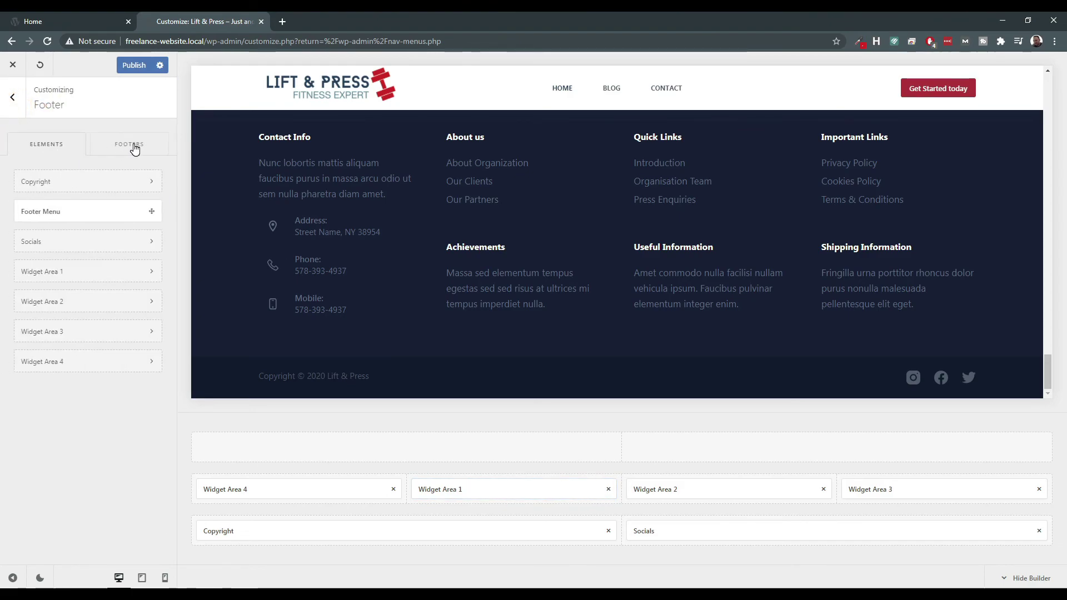
mouse_move(264, 166)
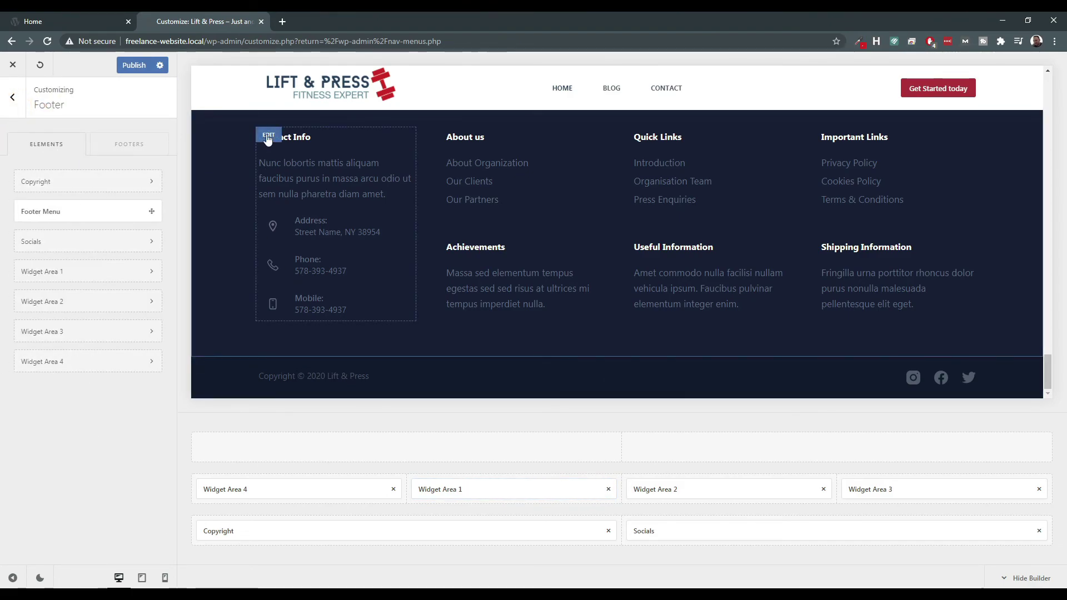
left_click(268, 136)
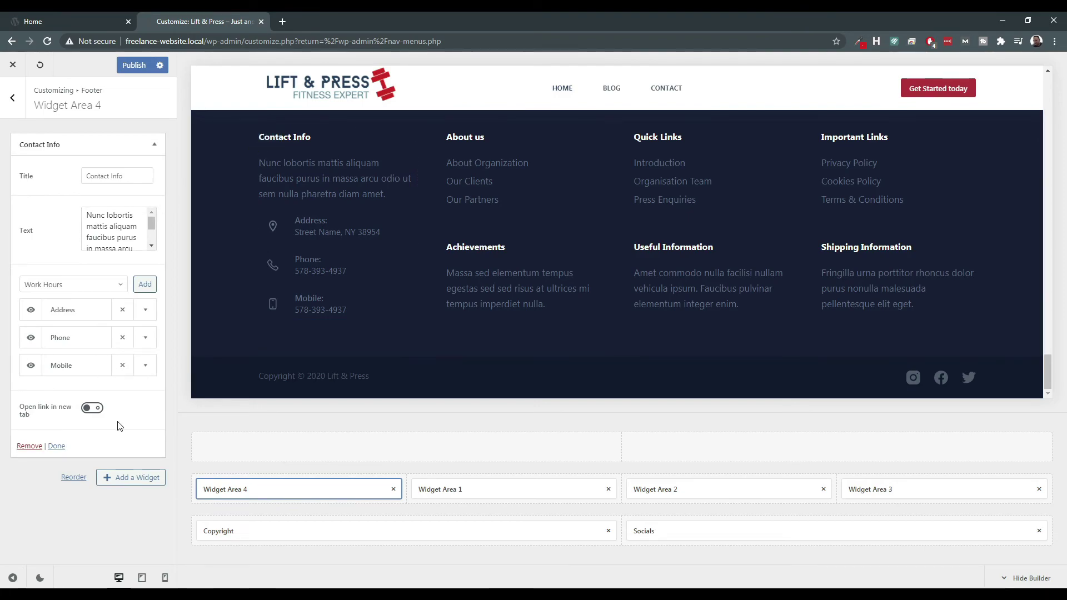
left_click(20, 115)
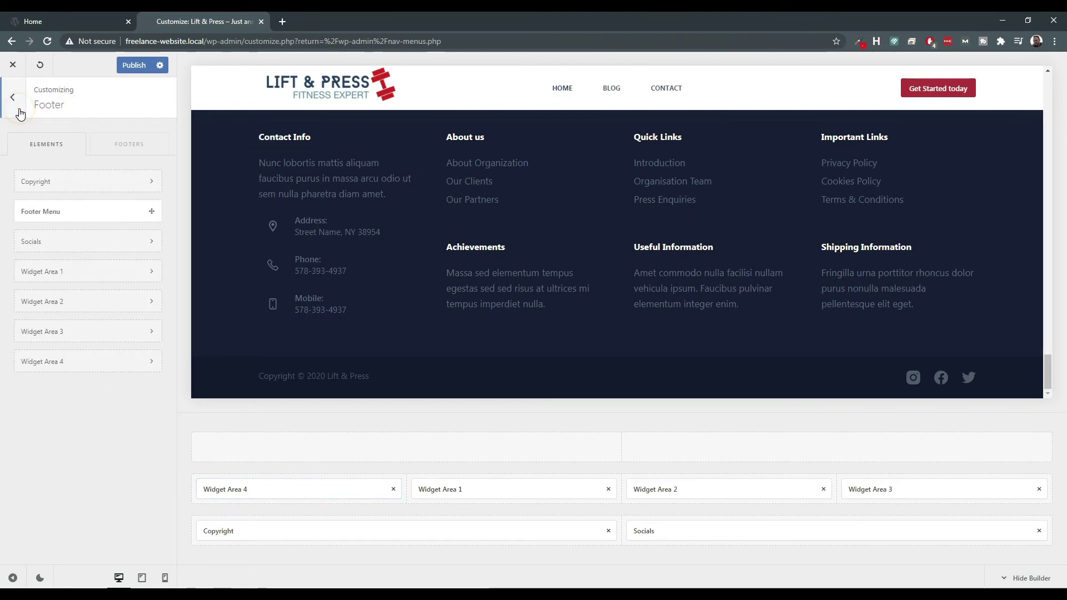
left_click(18, 111)
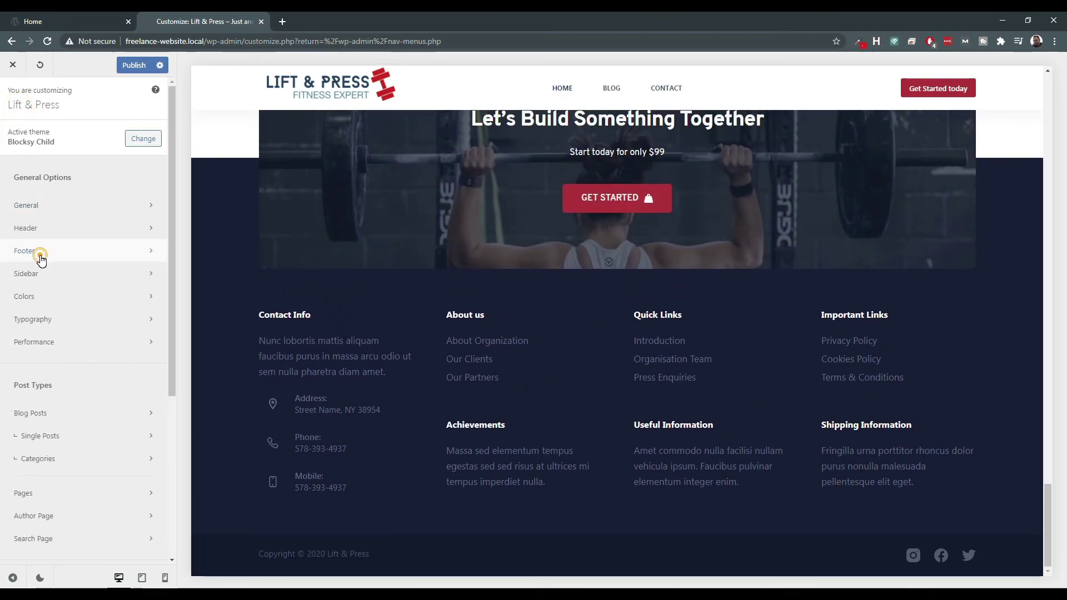
left_click(41, 255)
left_click(120, 146)
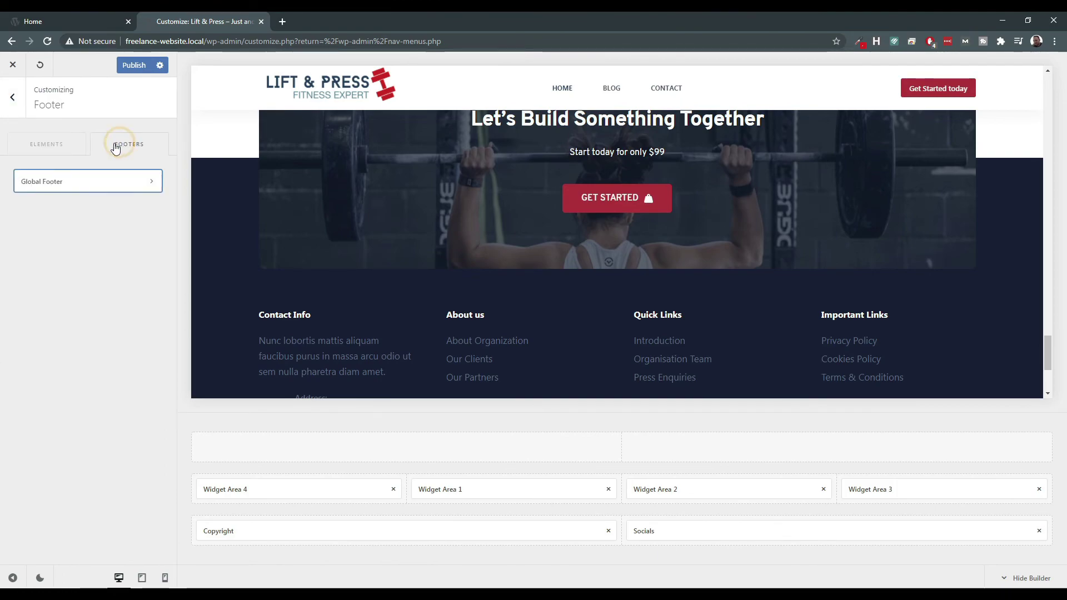
left_click(52, 146)
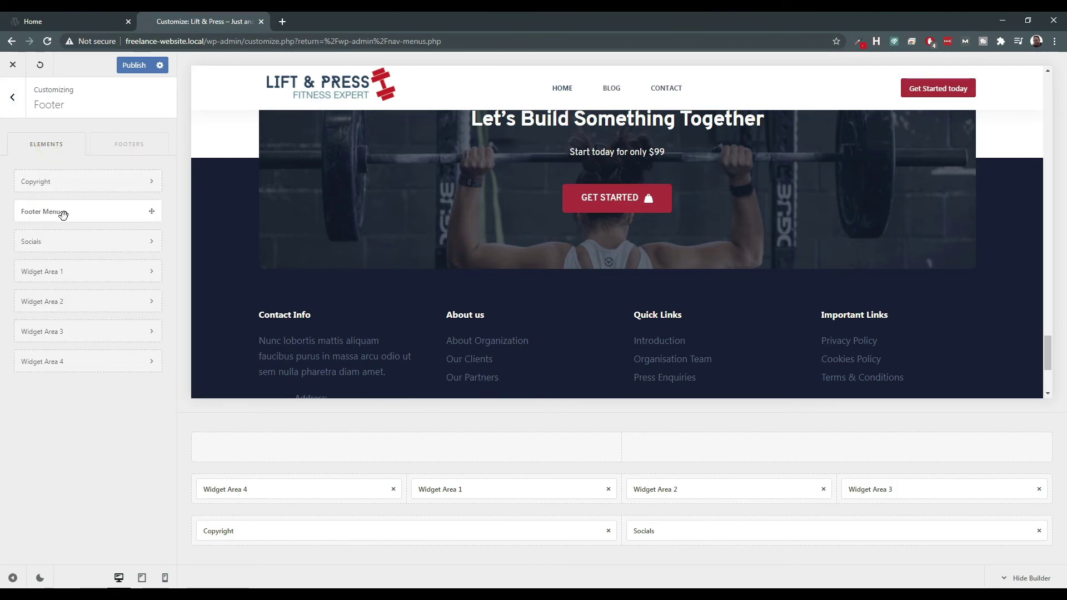
Review the About us text widget in Widget Area 1 and the site's color palettes and global colors.
left_click(143, 272)
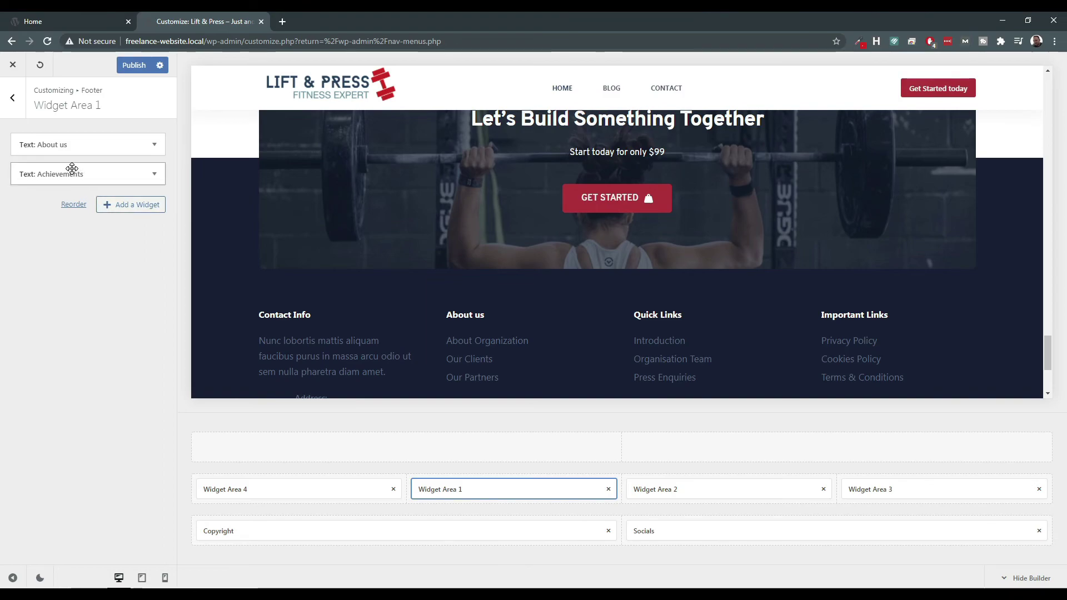
left_click(76, 146)
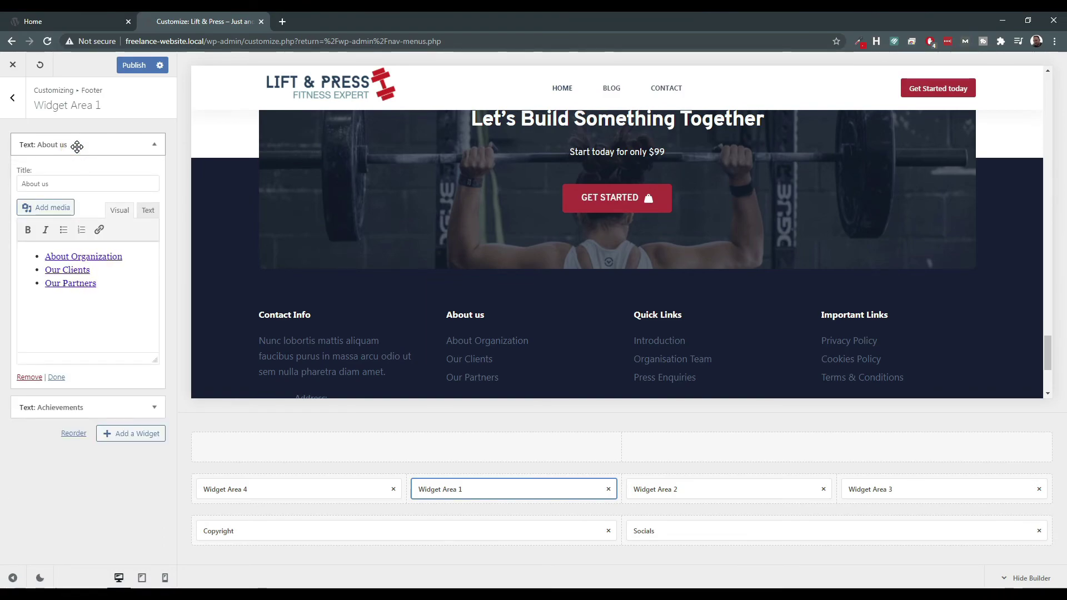
left_click(76, 147)
left_click(13, 99)
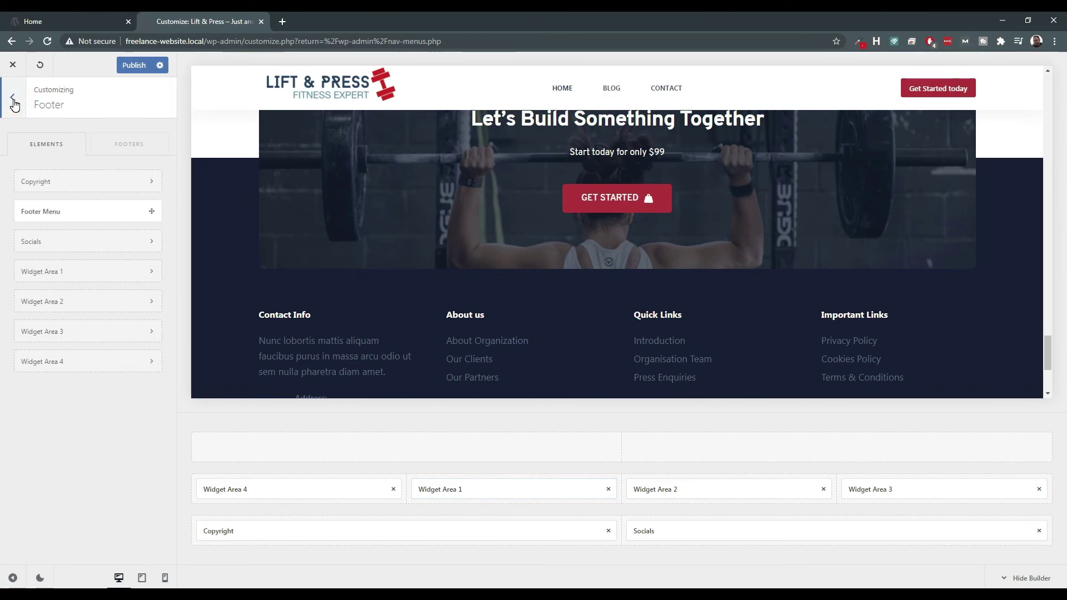
left_click(14, 102)
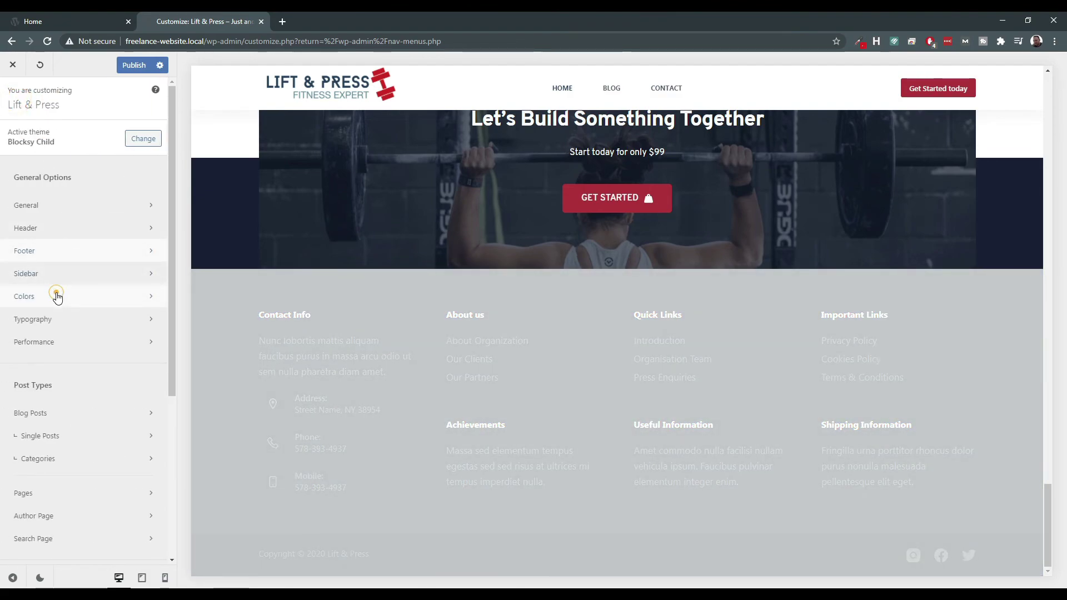
left_click(55, 294)
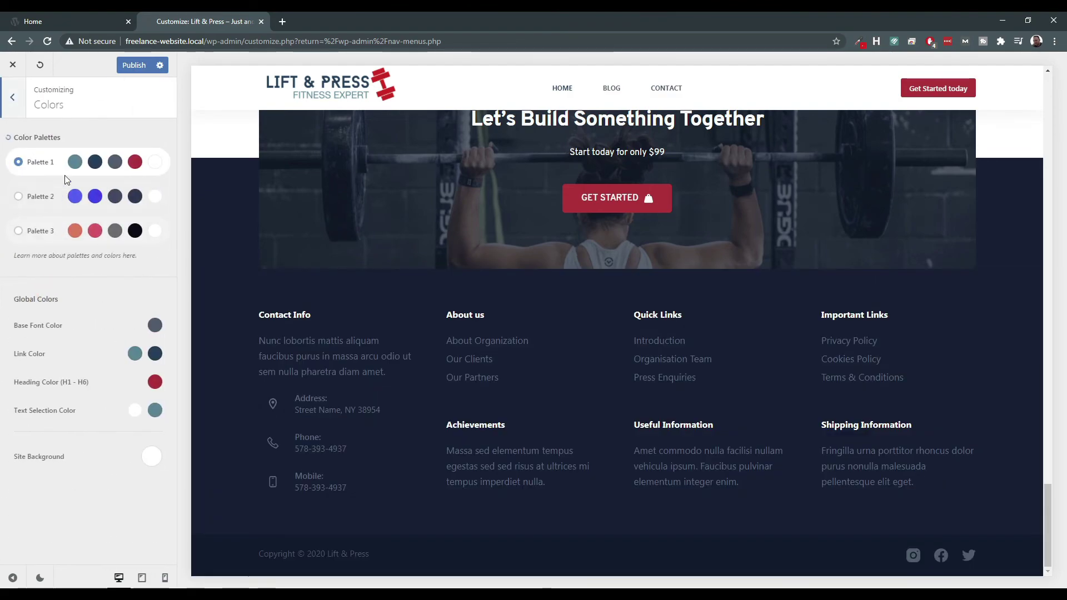
left_click(15, 99)
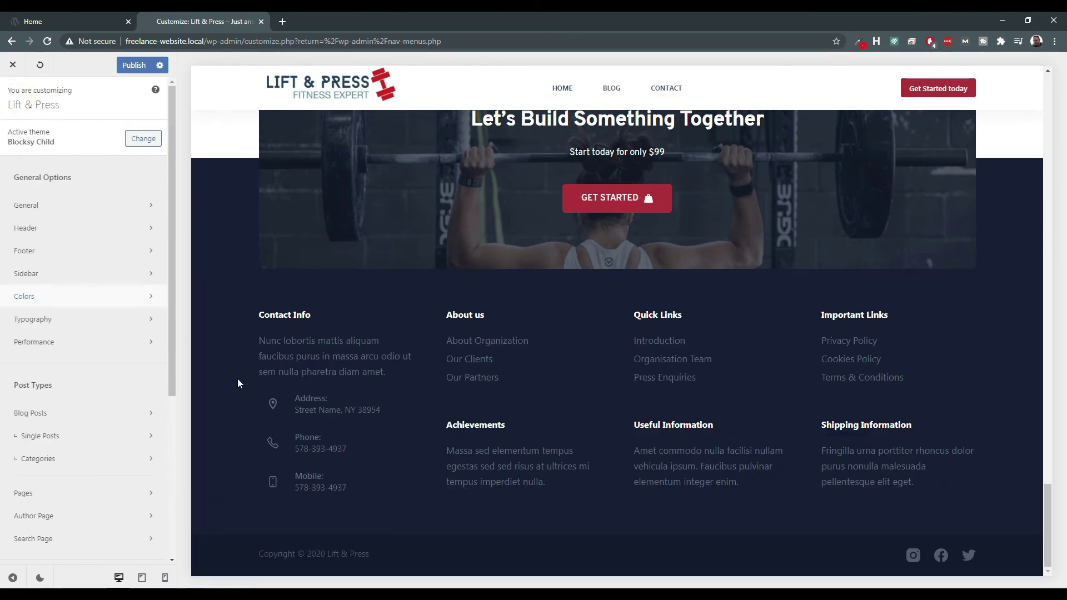
Set the link hover color of the footer middle row's widgets to the palette's white, #ffffff.
left_click(269, 313)
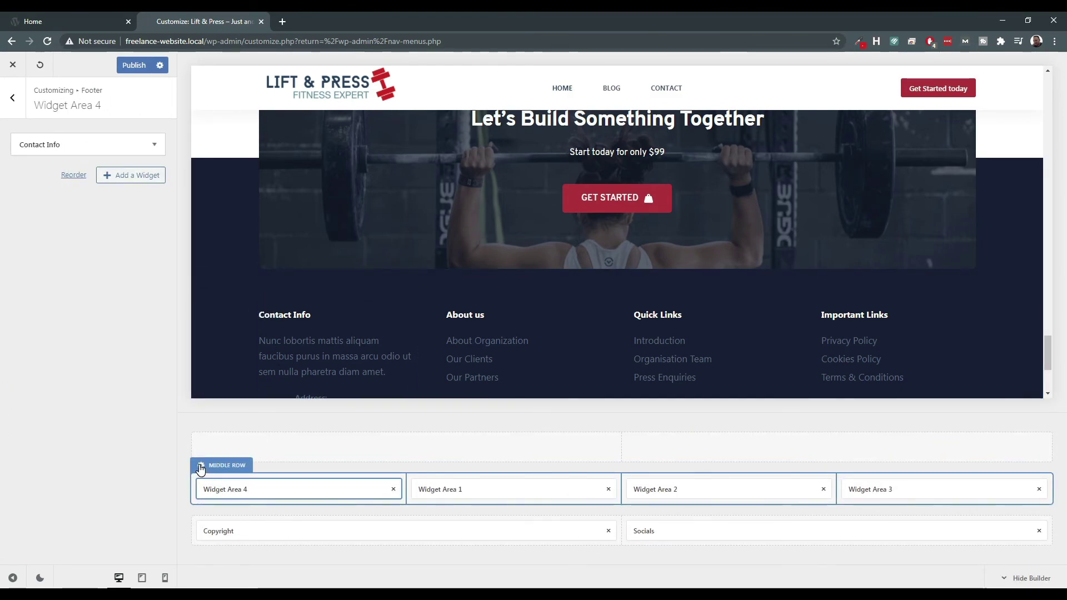
left_click(201, 470)
left_click(119, 148)
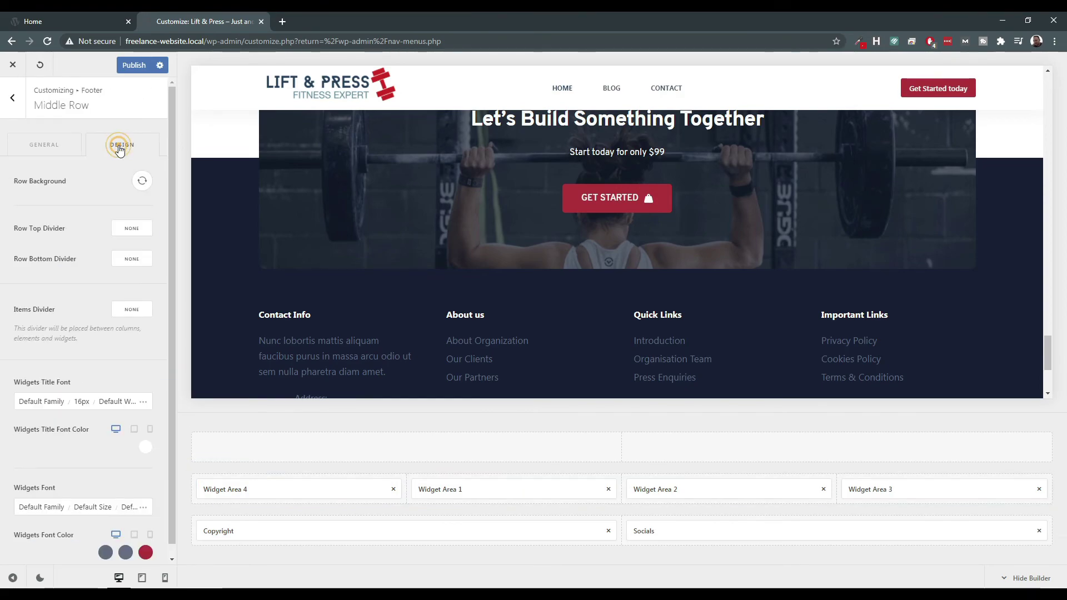
scroll(129, 463, "down", 1)
left_click(146, 543)
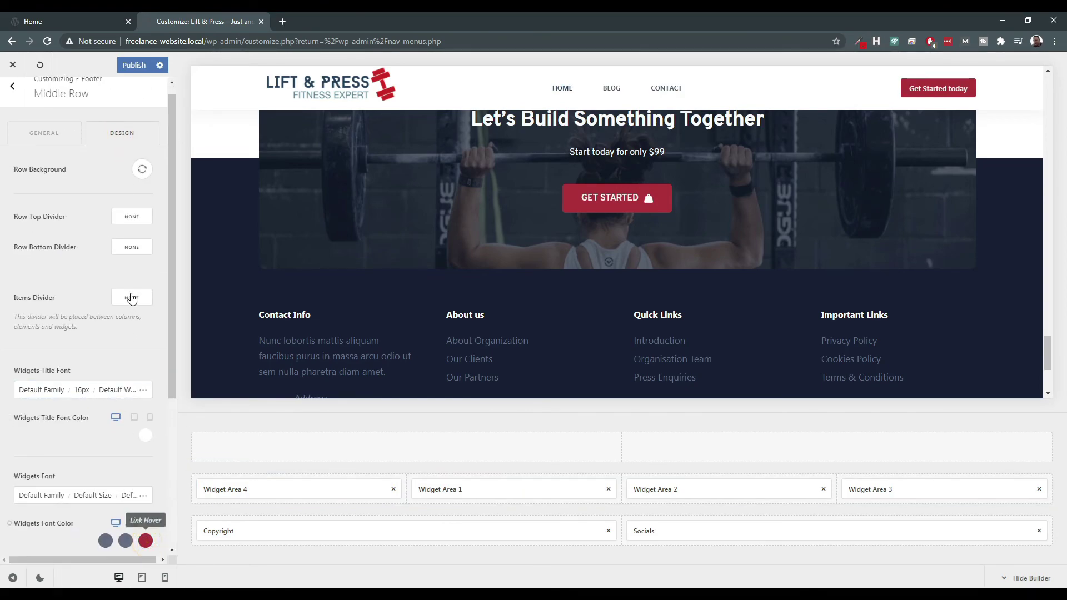
left_click(144, 547)
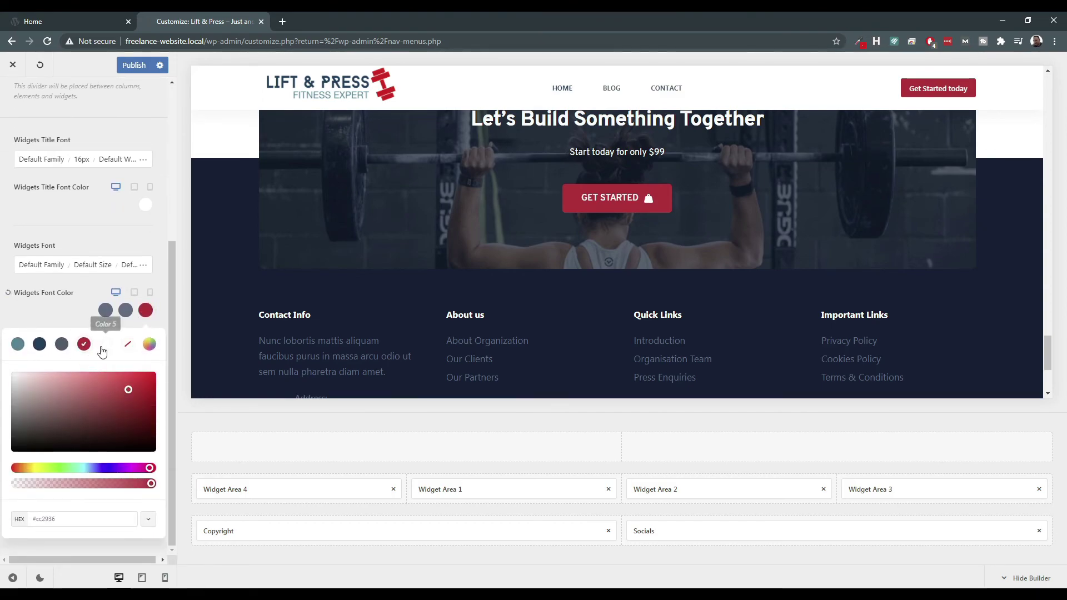
left_click(103, 346)
scroll(390, 300, "down", 3)
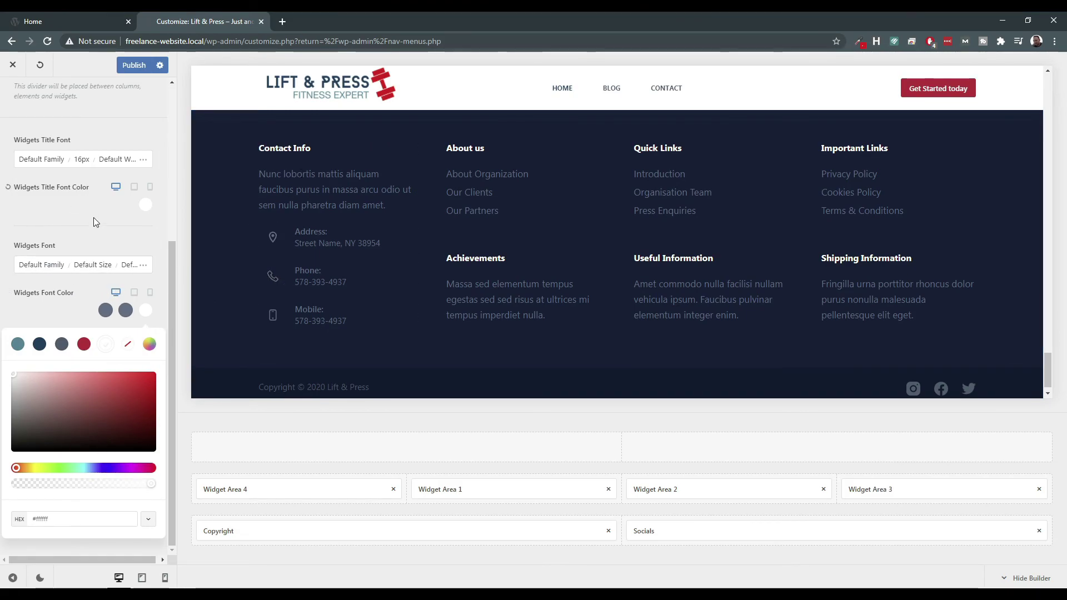
Try the palette's red, #cc2936, as the middle row's widget title font color and return it to white, #ffffff.
left_click(145, 206)
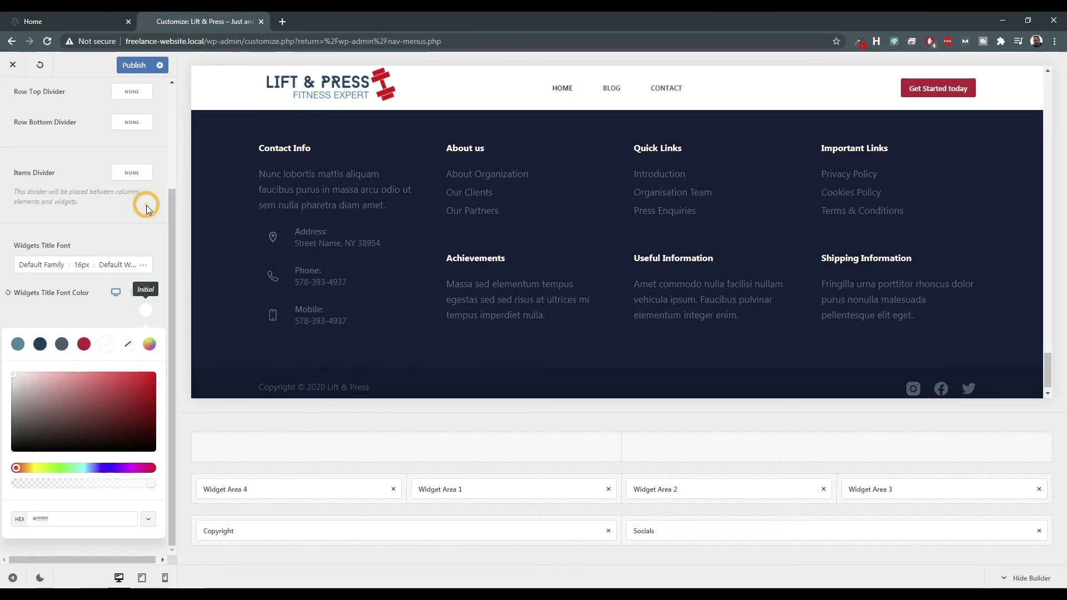
left_click(83, 344)
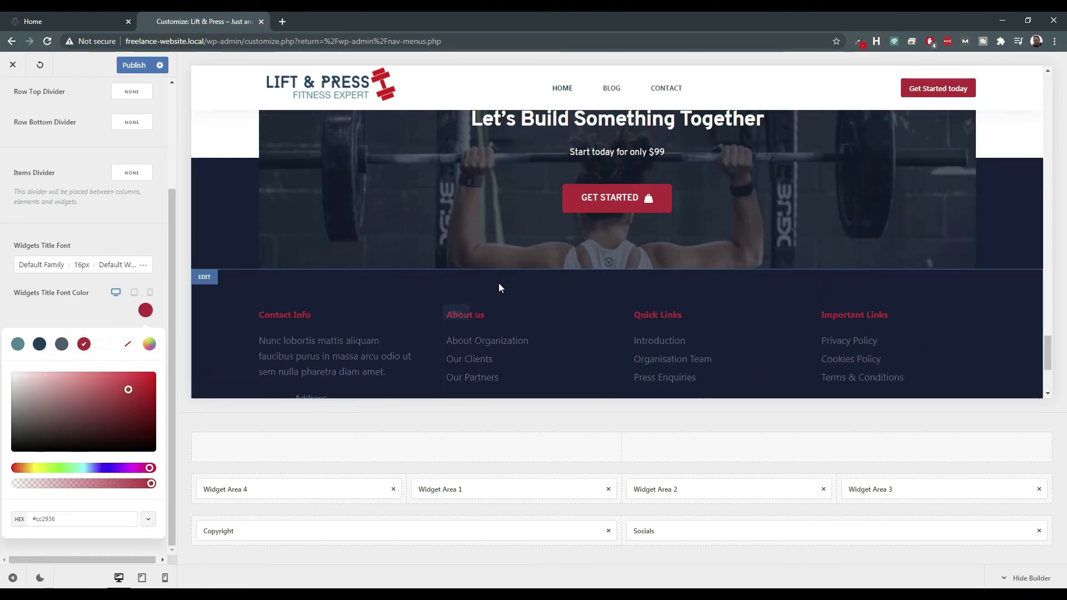
scroll(497, 295, "down", 2)
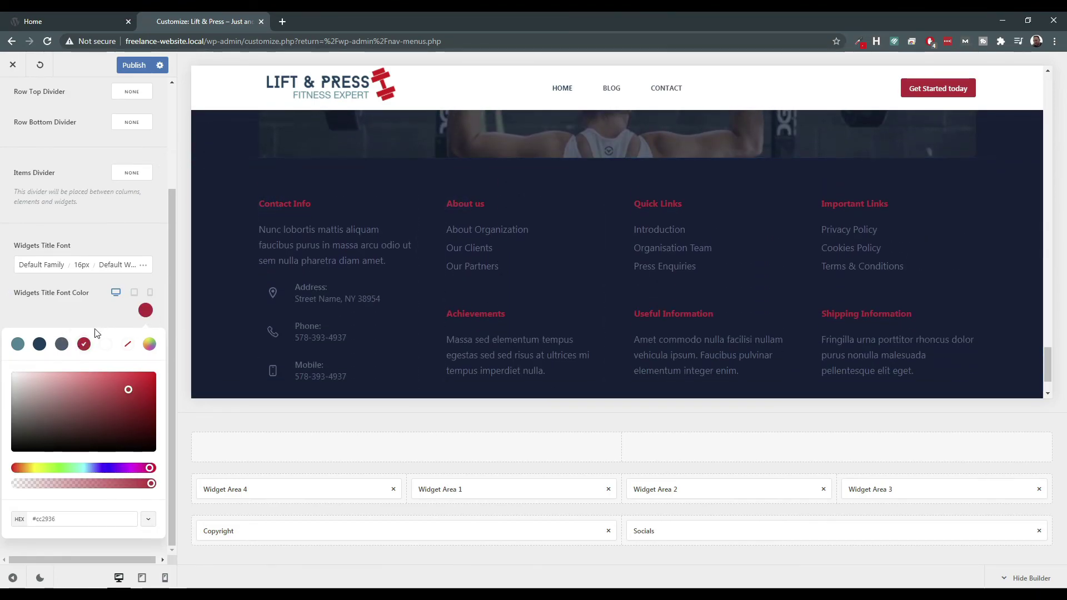
left_click(106, 345)
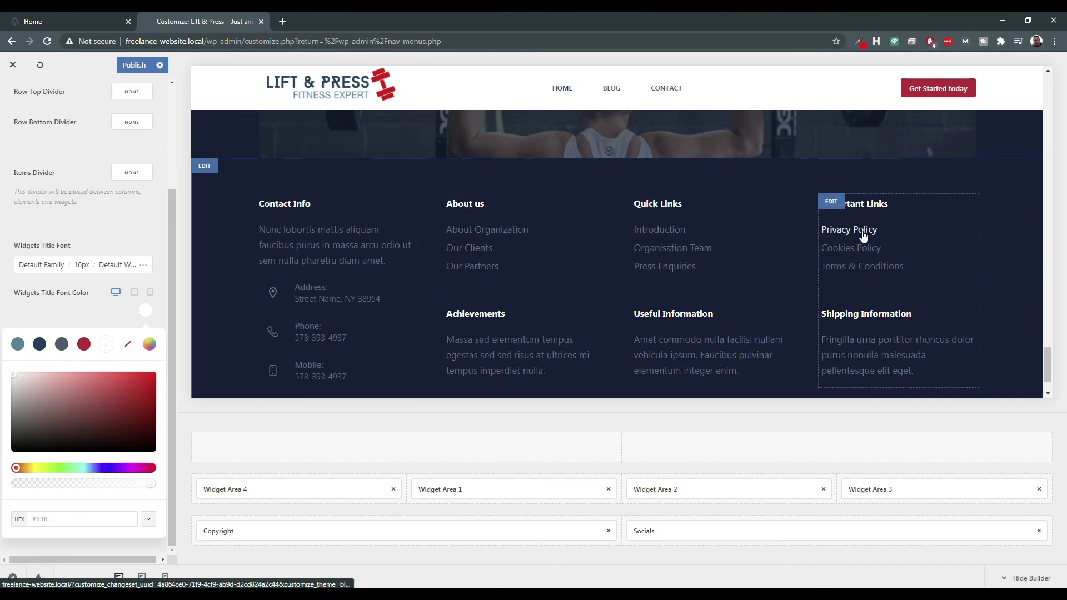
Check the footer's link and social icon hover colors in the preview and publish the changes.
scroll(822, 308, "down", 2)
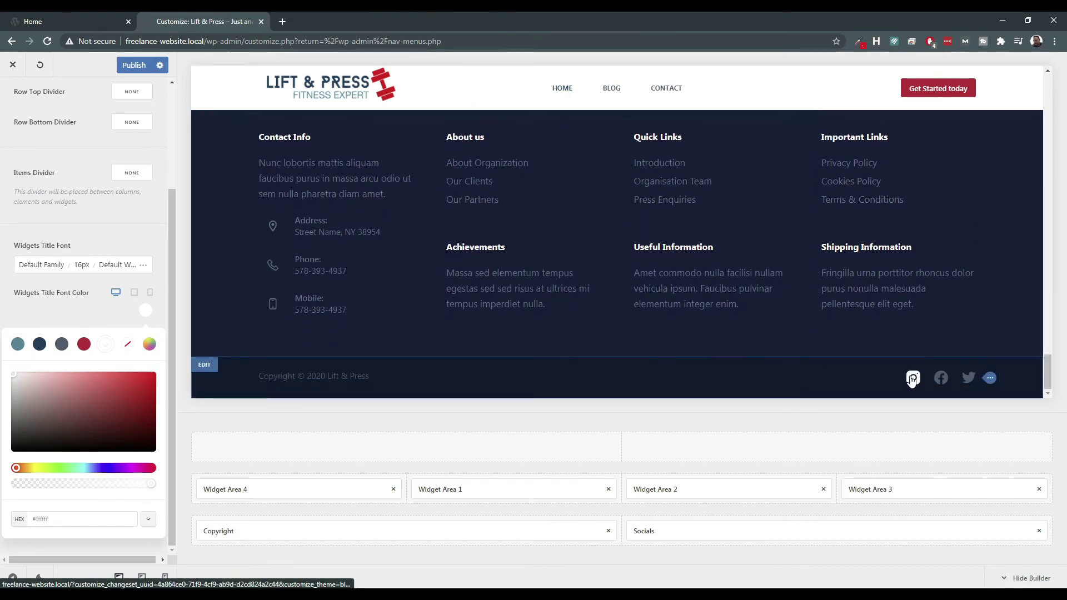
scroll(543, 309, "up", 8)
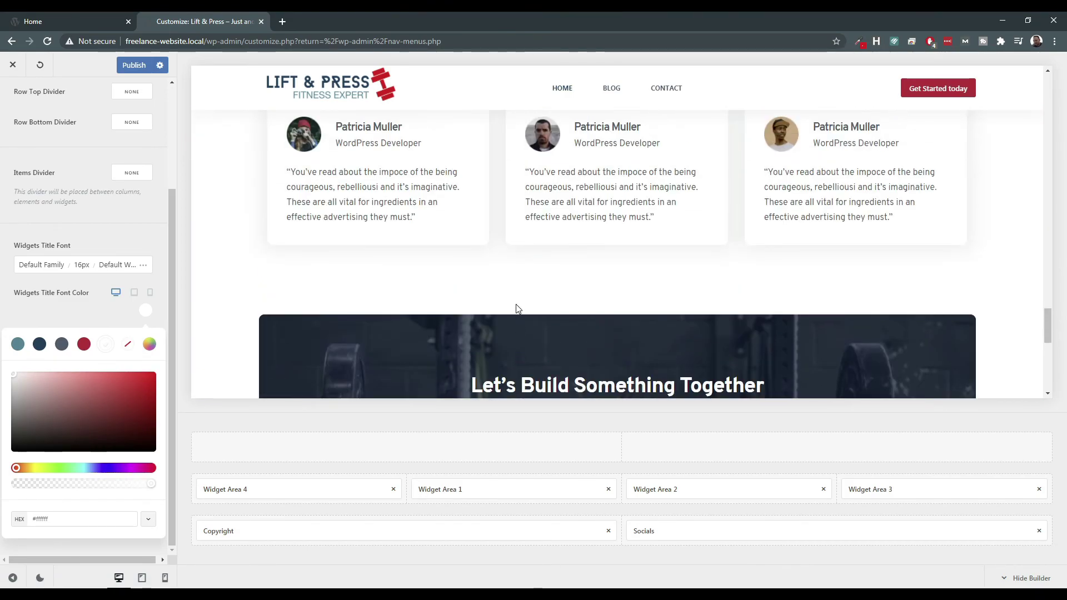
scroll(503, 305, "down", 8)
left_click(133, 71)
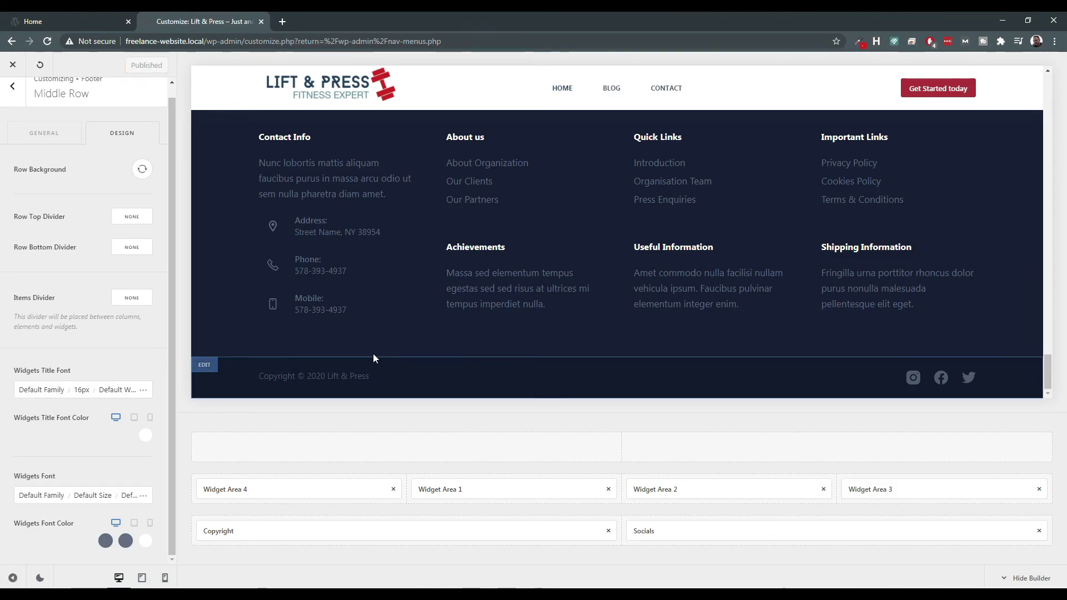
Set the initial font color of the copyright text in the footer's bottom row to the palette's red, #cc2936.
left_click(204, 365)
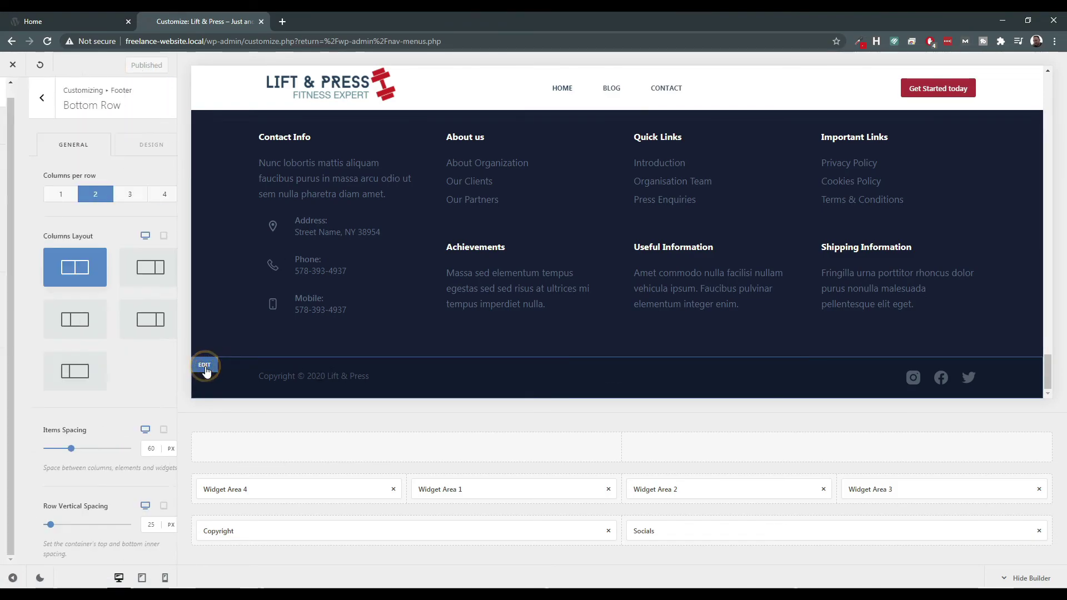
left_click(123, 146)
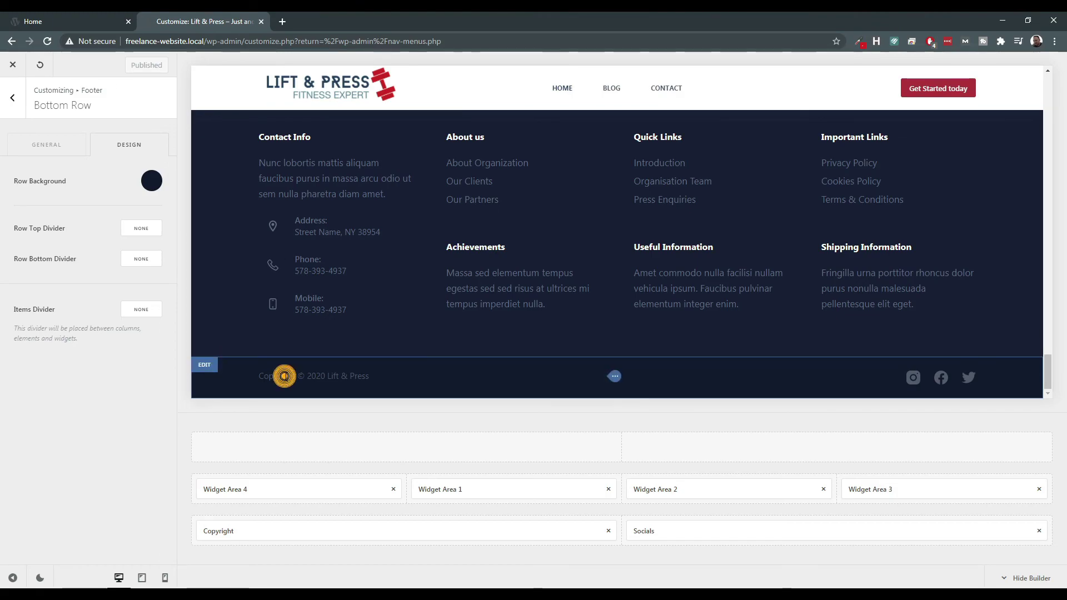
left_click(613, 378)
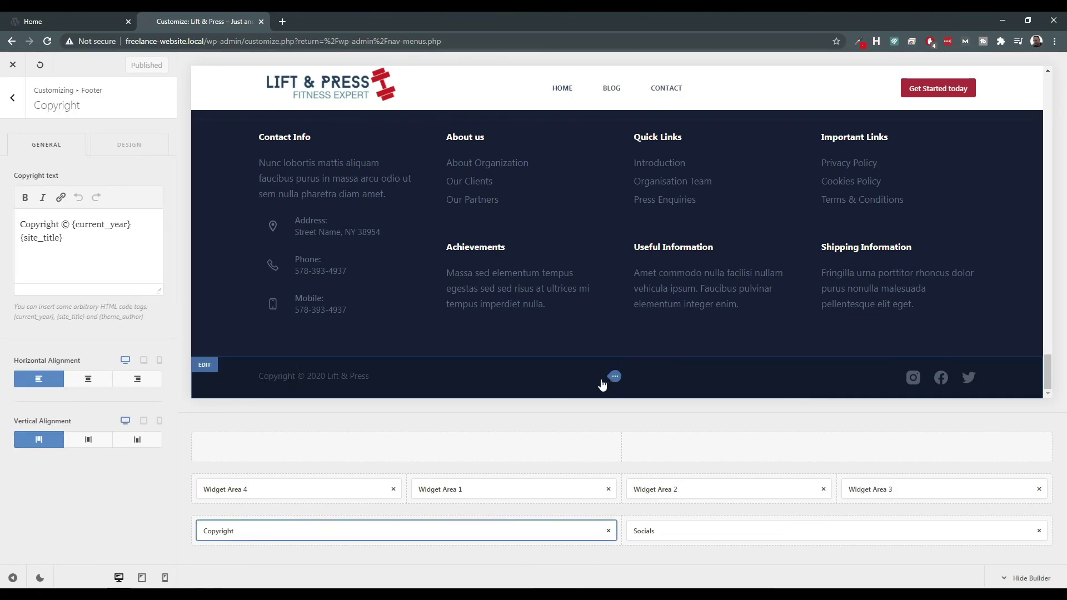
left_click(118, 146)
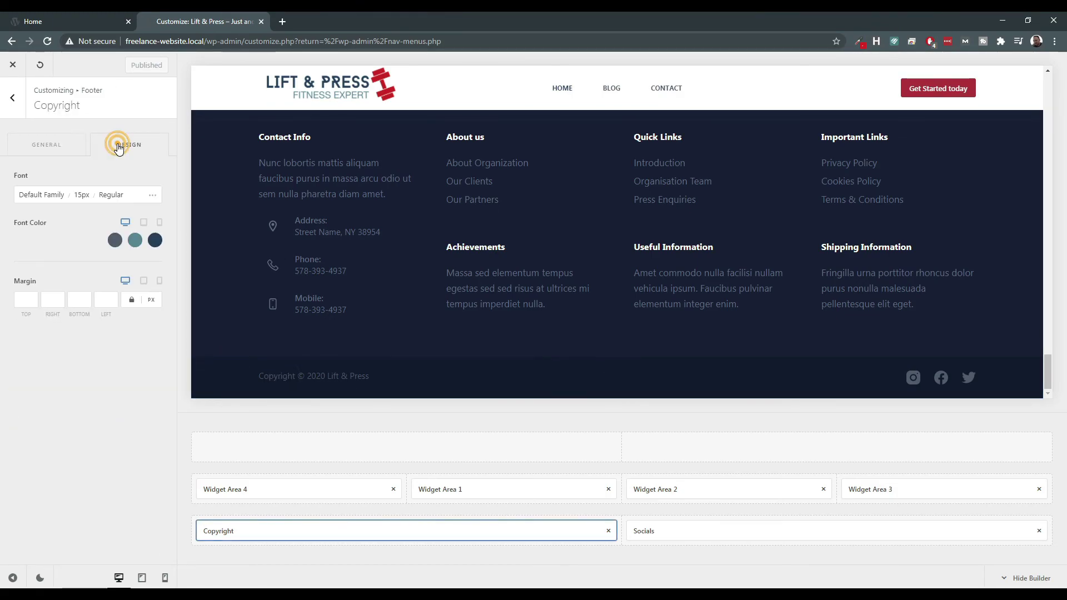
left_click(117, 241)
left_click(88, 274)
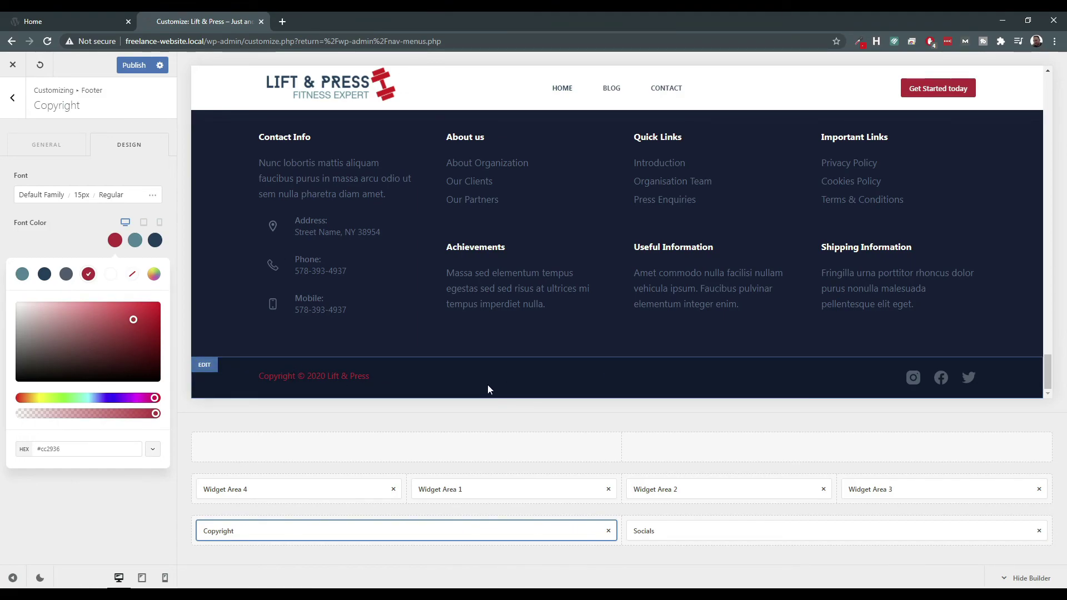
Publish the copyright color change, return to the main customizer options and review the homepage preview from its hero section down.
left_click(134, 65)
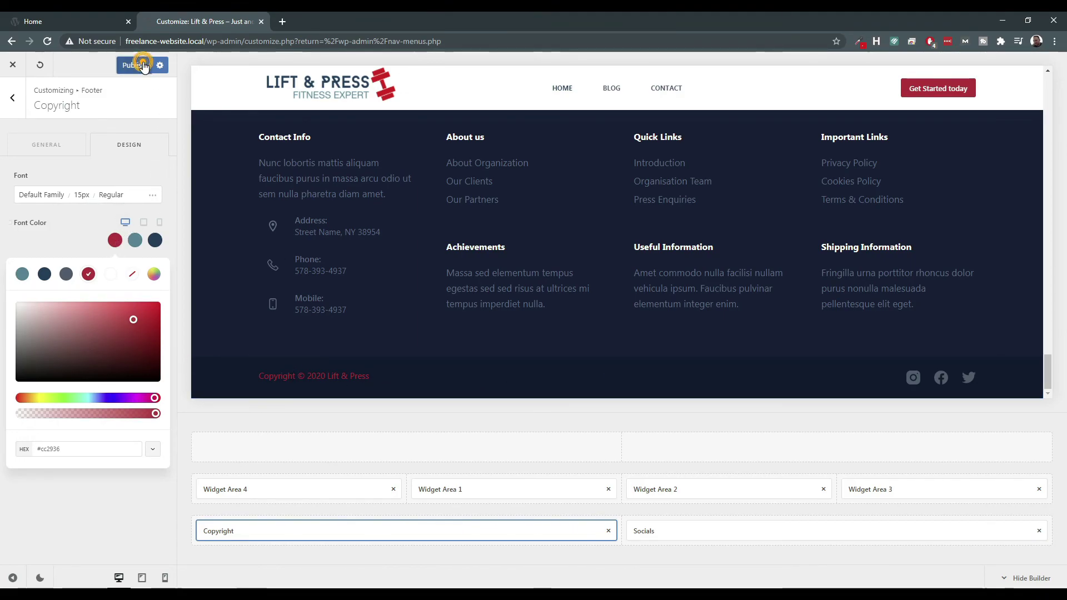
left_click(16, 100)
left_click(15, 99)
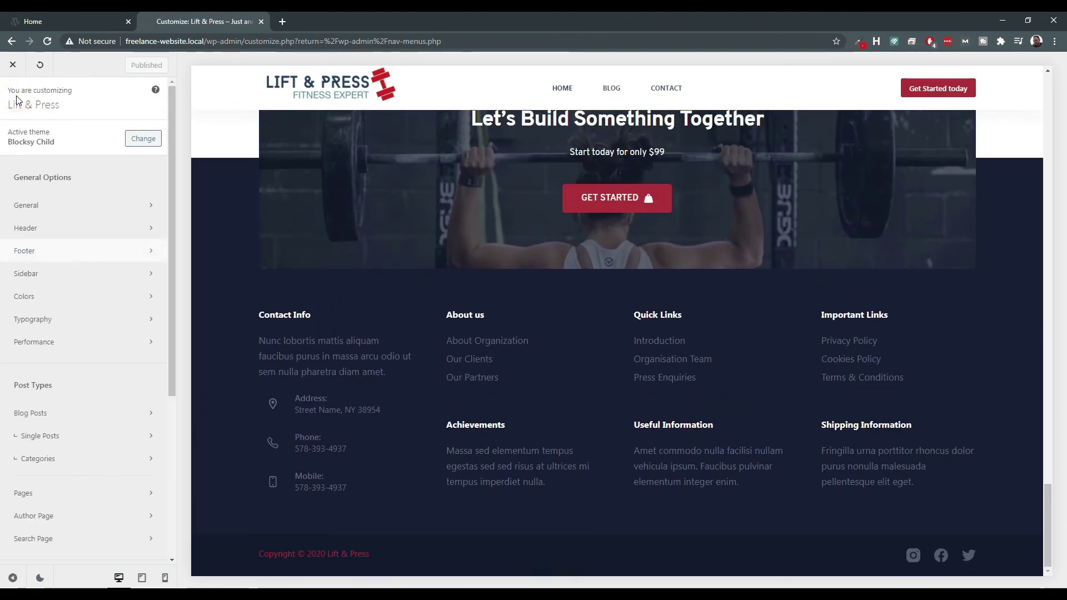
left_click(141, 64)
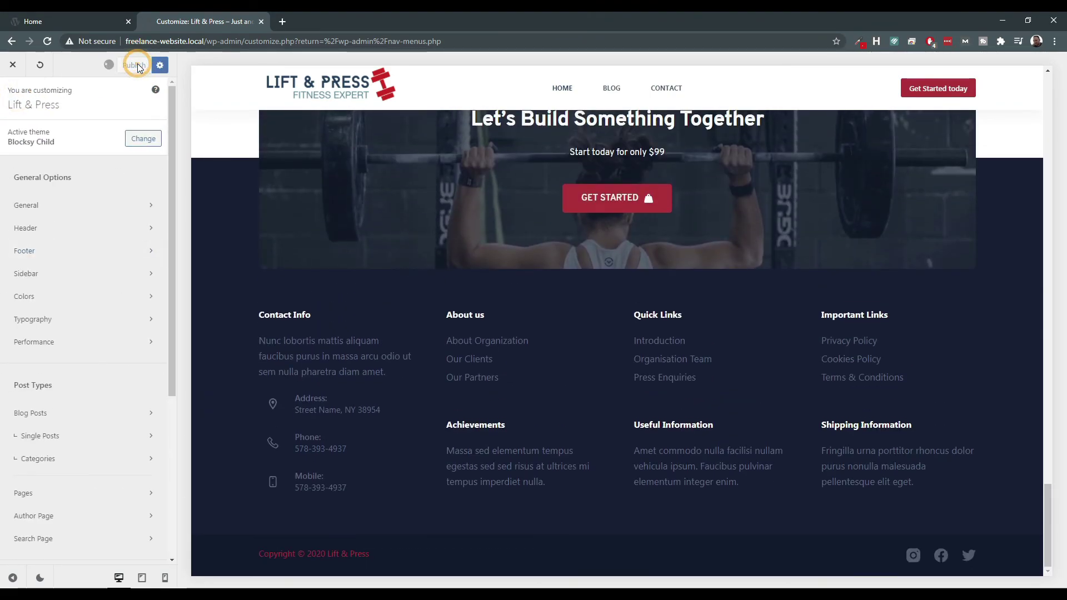
scroll(471, 271, "up", 10)
scroll(471, 271, "up", 15)
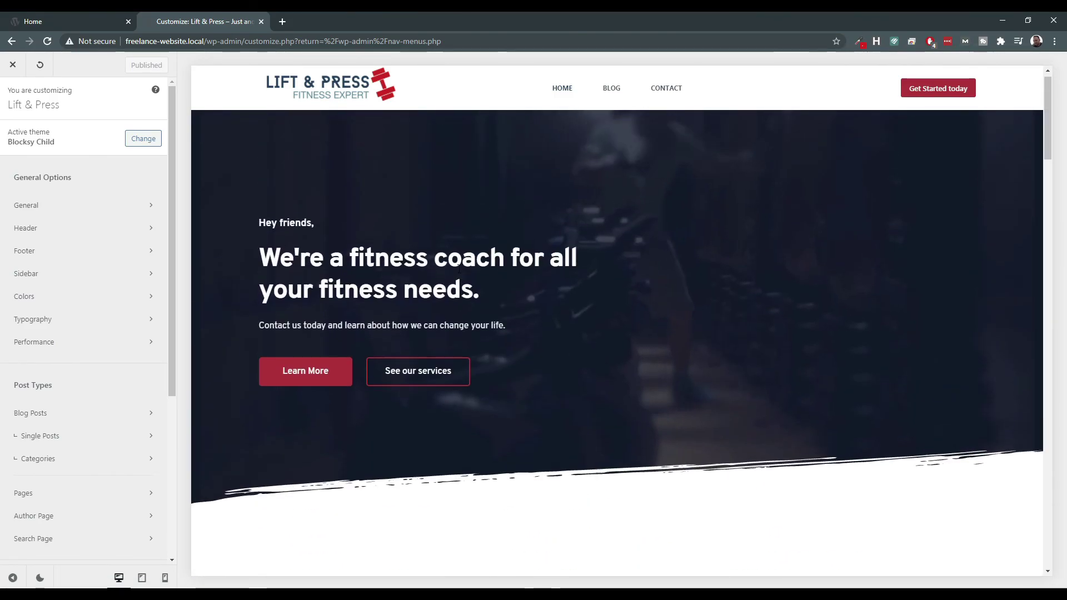
scroll(628, 181, "down", 10)
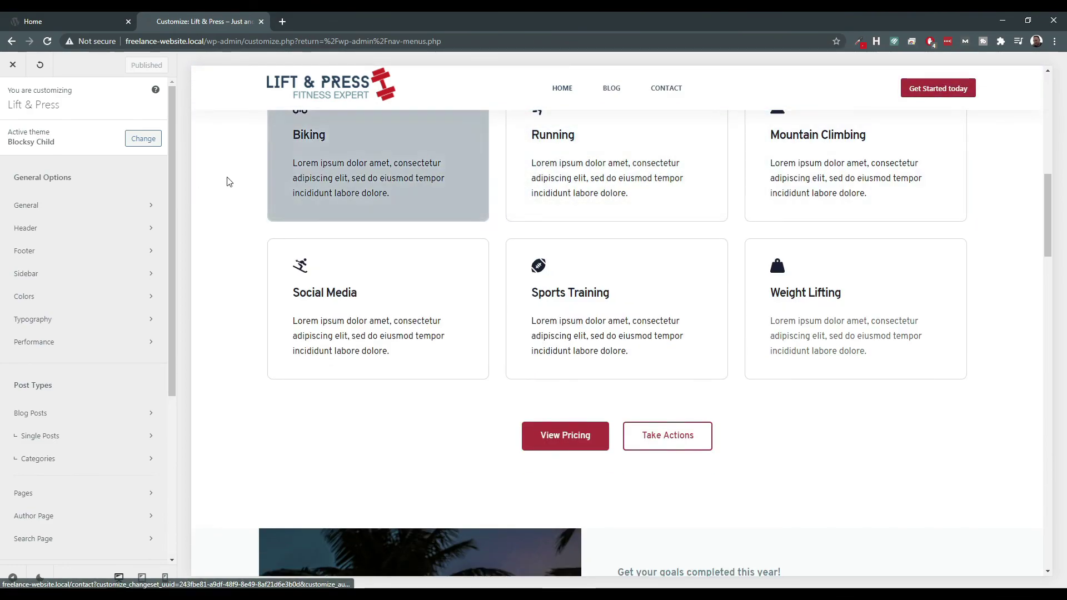
Preview the homepage at mobile size from the hero section to the footer, and check the footer at tablet size.
left_click(164, 579)
scroll(606, 249, "up", 10)
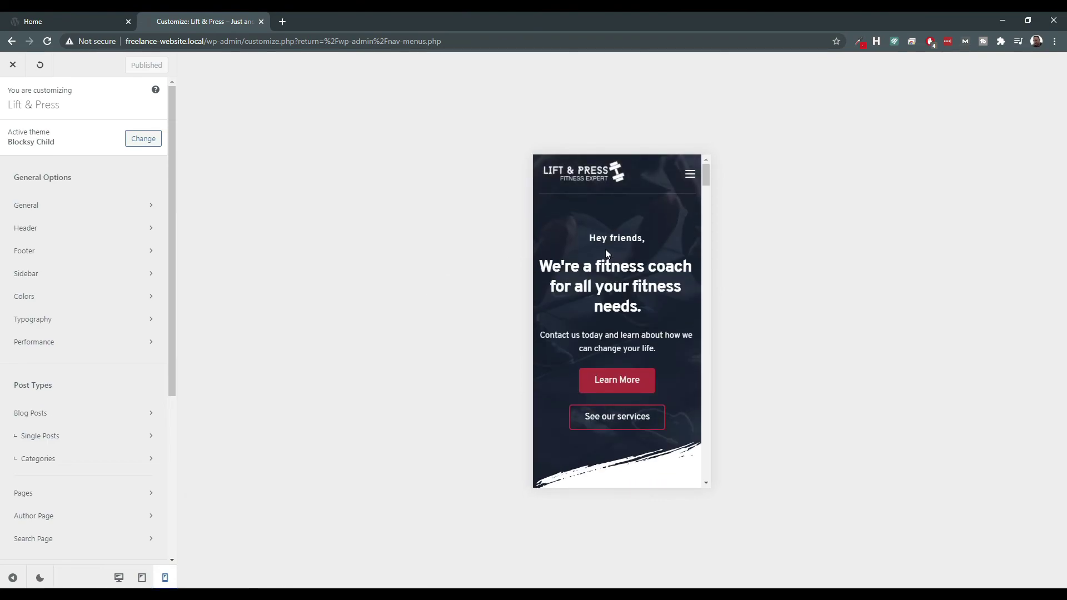
scroll(605, 249, "down", 20)
scroll(609, 261, "down", 20)
scroll(607, 261, "down", 5)
left_click(141, 578)
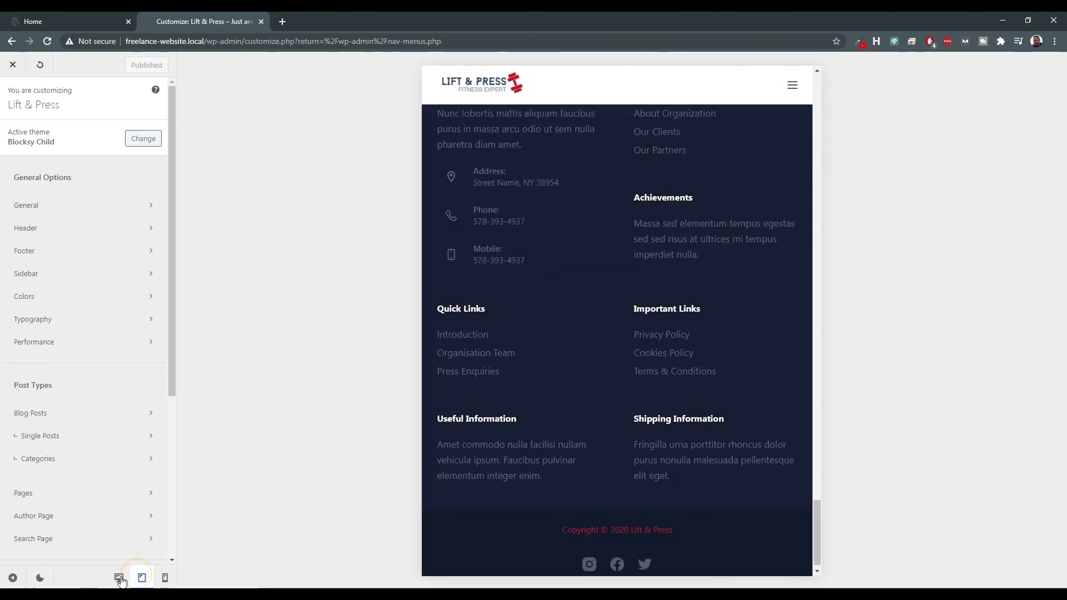
Return the preview to desktop size and review the homepage from the footer back up to the hero section.
left_click(119, 578)
scroll(351, 409, "up", 3)
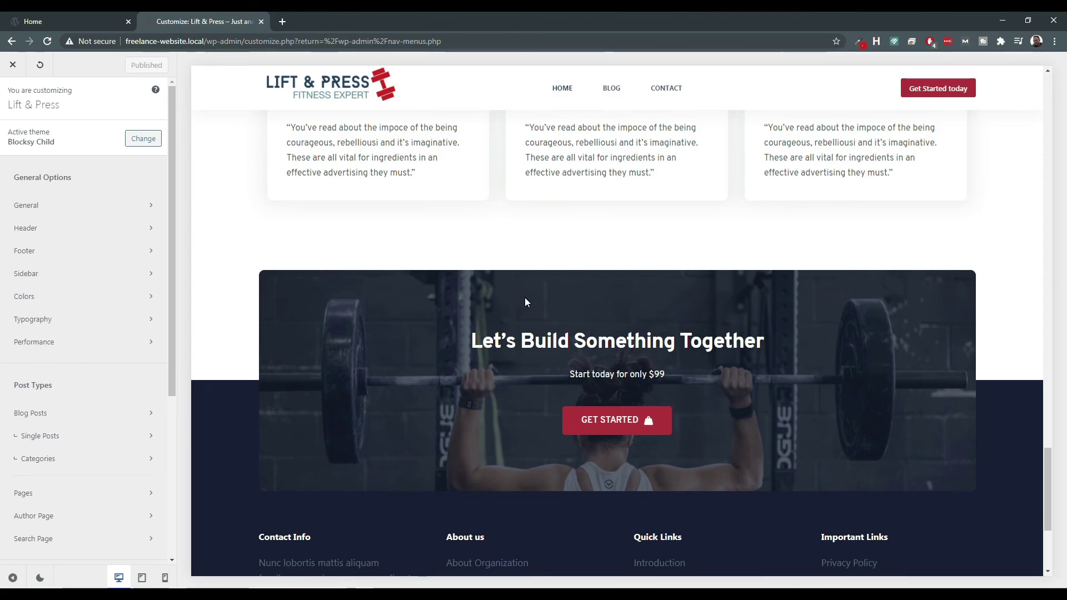
scroll(526, 302, "up", 7)
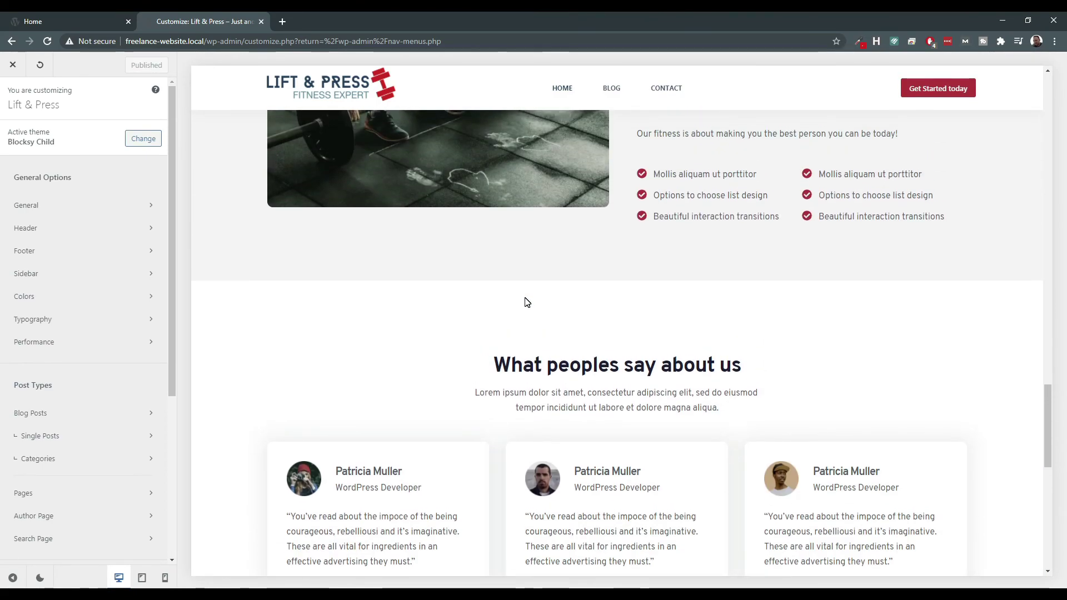
scroll(542, 308, "up", 6)
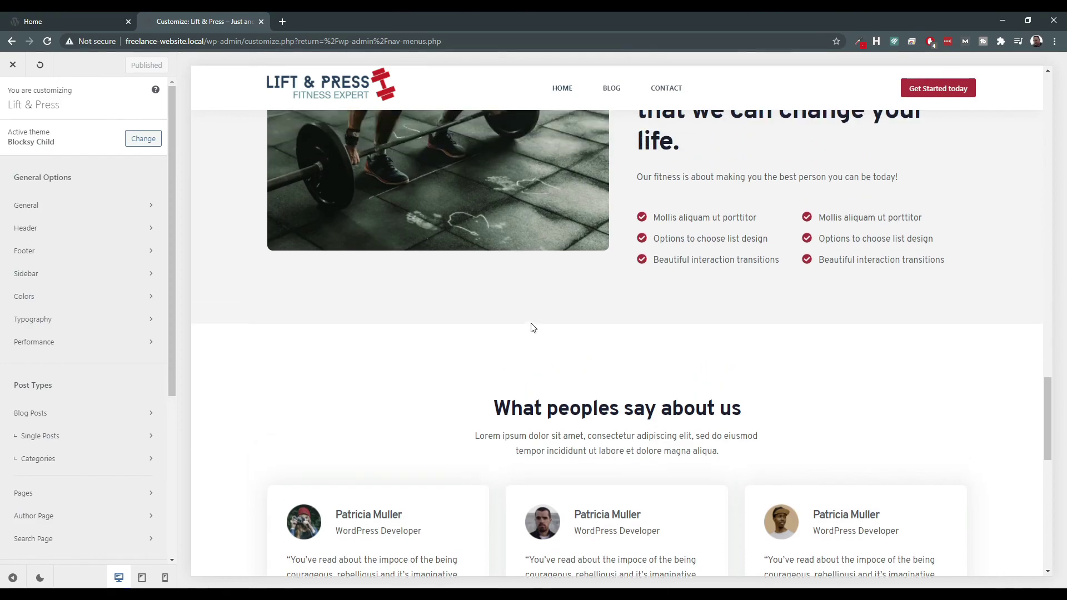
scroll(543, 344, "up", 20)
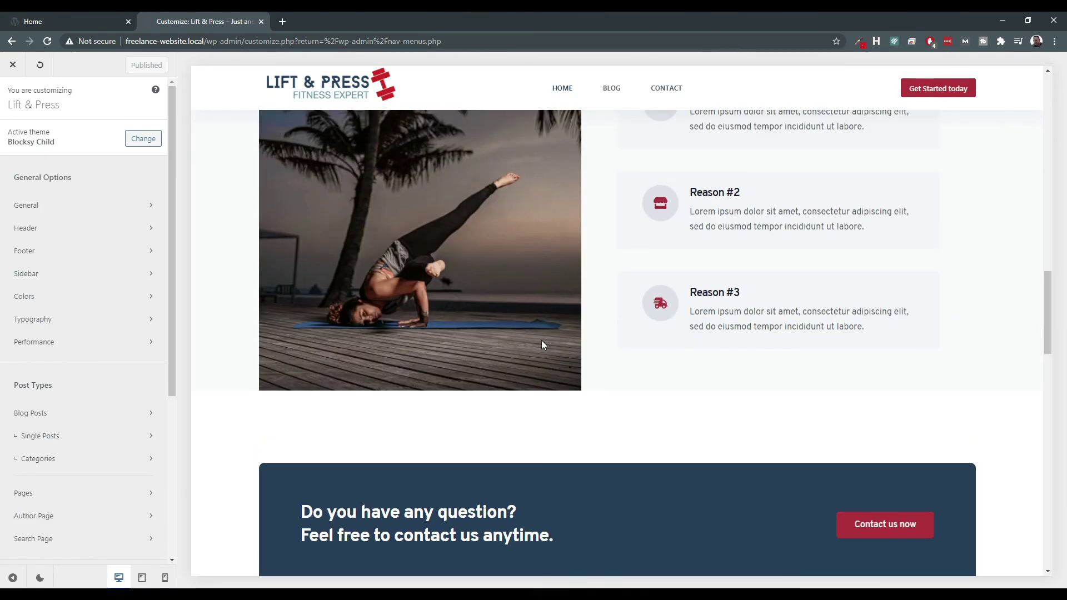
scroll(536, 342, "down", 9)
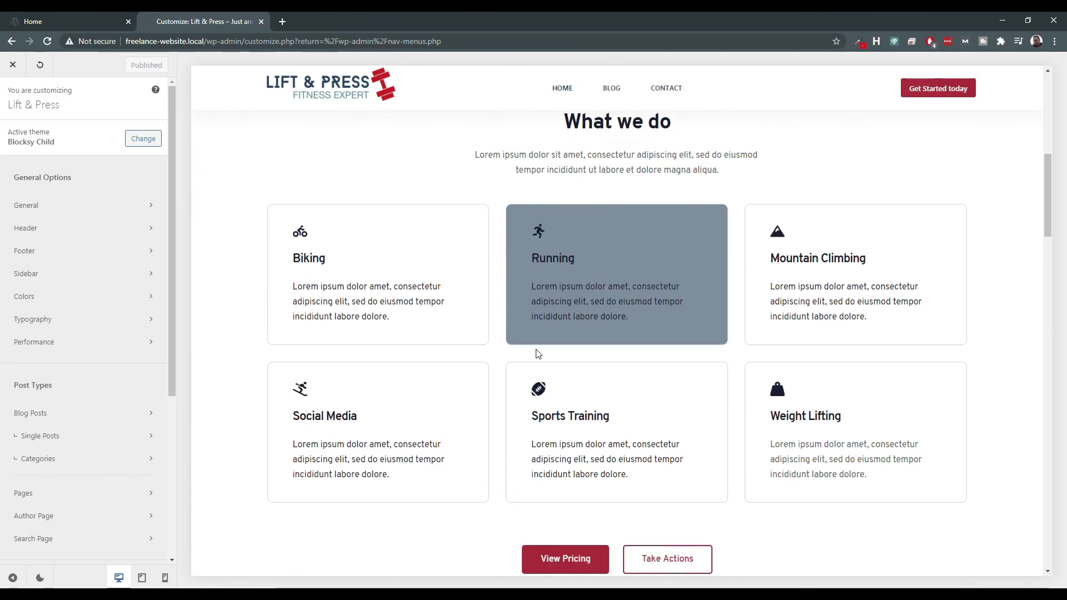
scroll(495, 405, "up", 9)
scroll(305, 381, "up", 1)
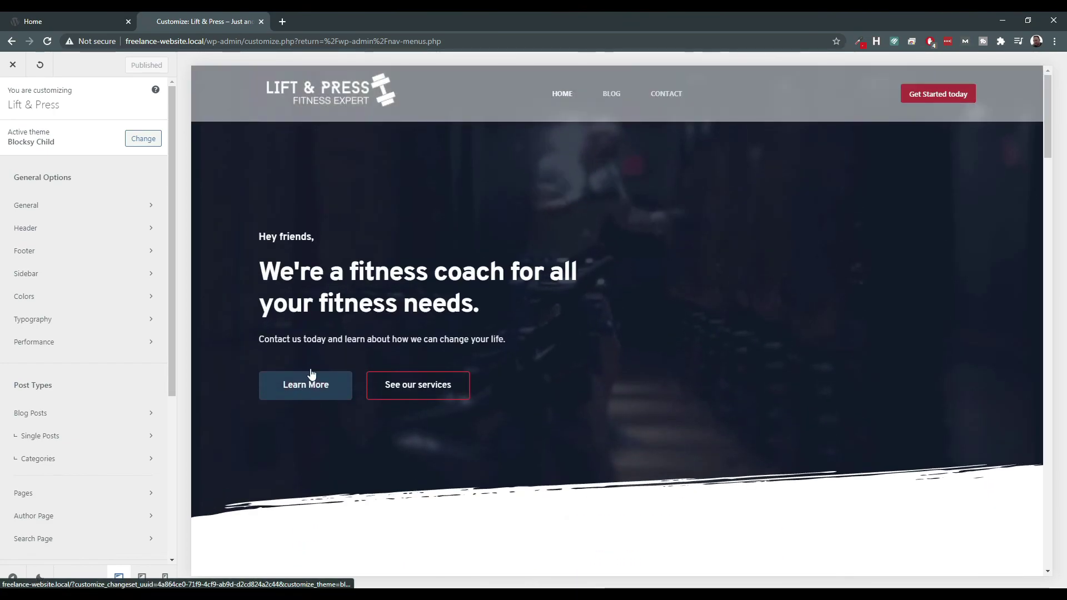
Close the customizer, visit the live homepage and test the hero's Learn More and See our services buttons.
left_click(6, 66)
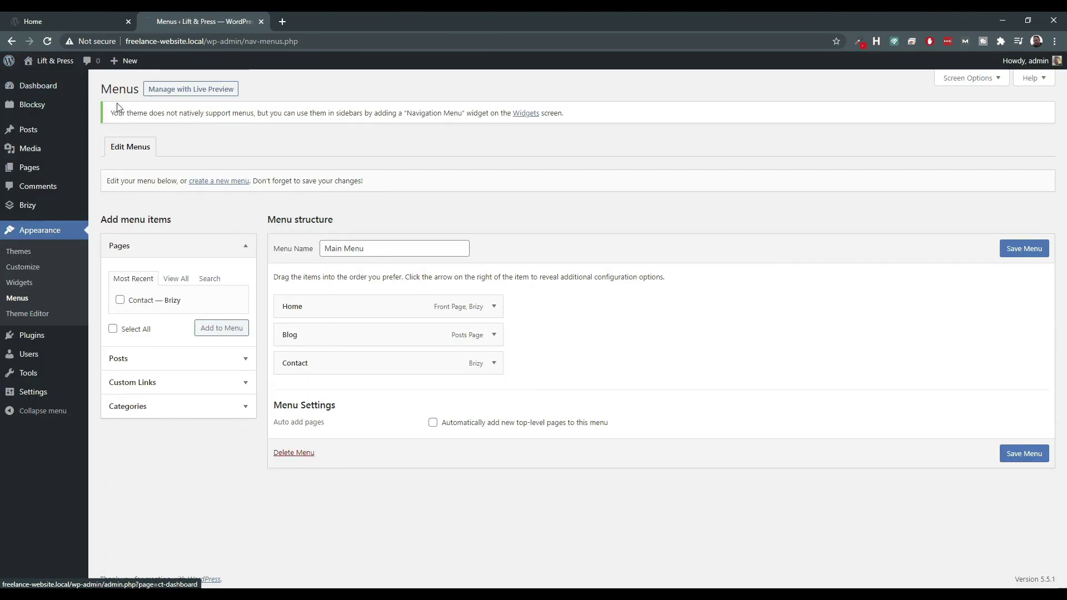
left_click(56, 62)
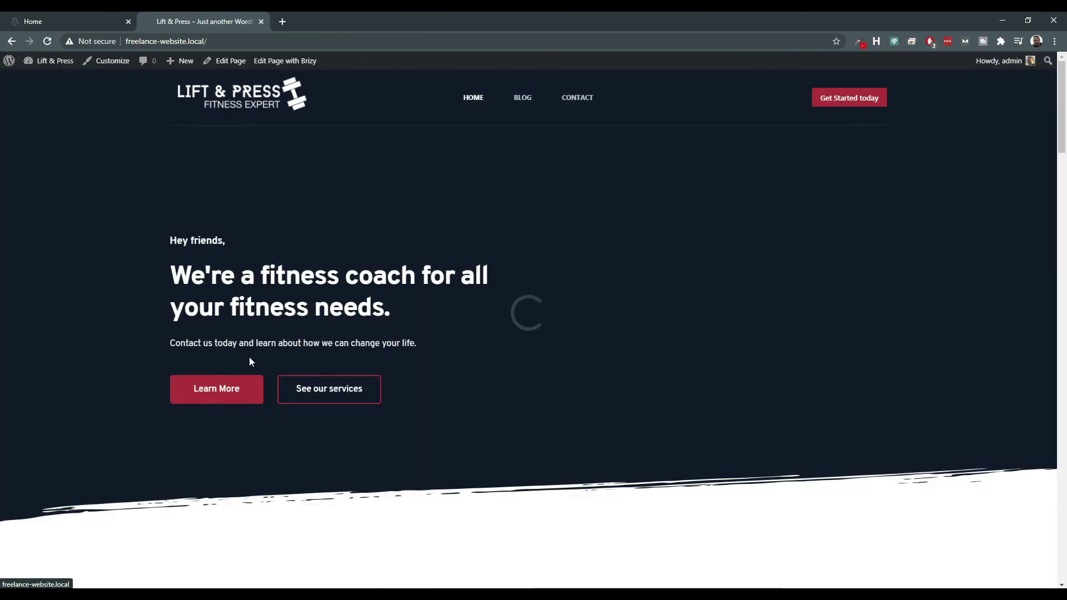
left_click(211, 400)
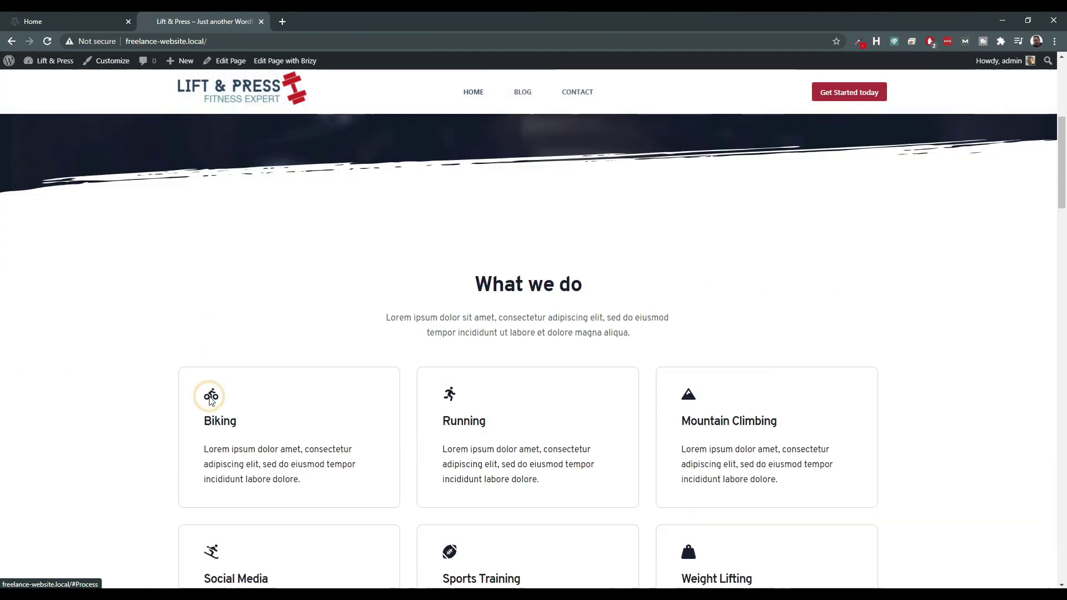
scroll(211, 400, "up", 10)
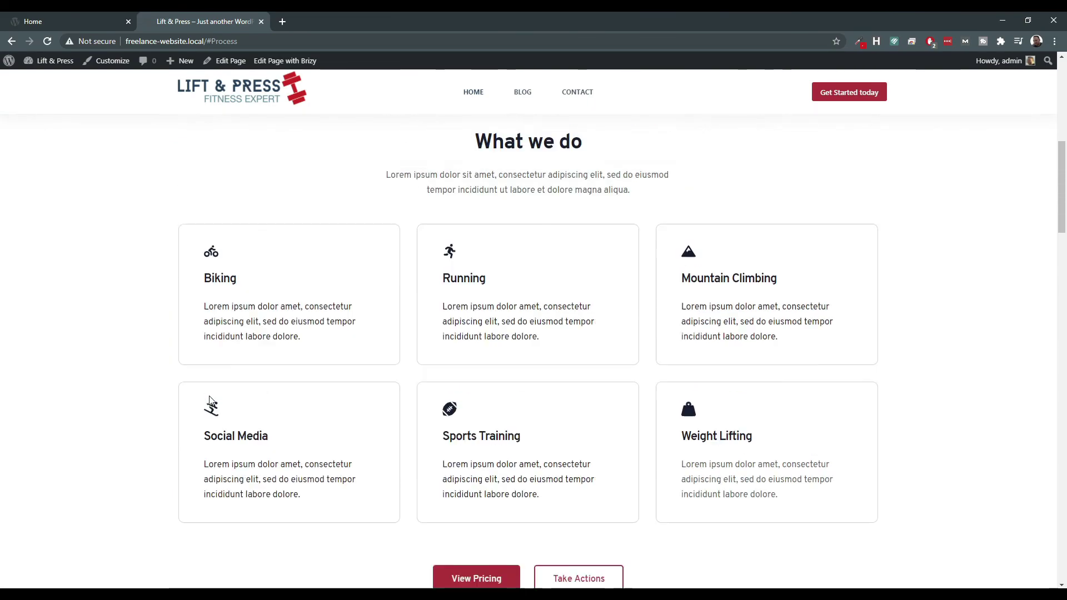
scroll(210, 400, "up", 10)
left_click(324, 349)
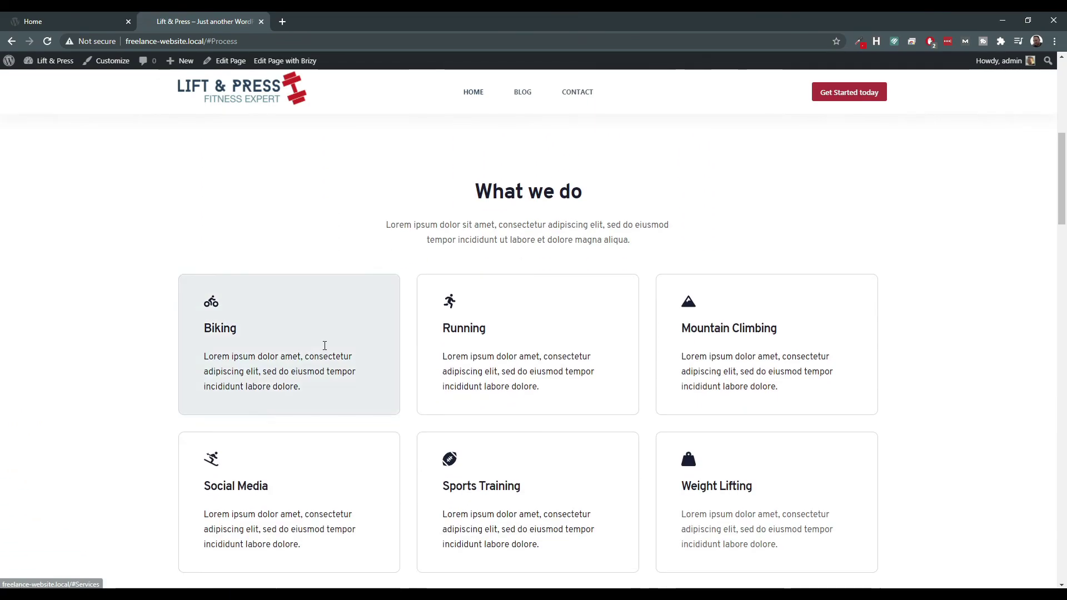
Follow the header's Get Started today button to the Contact page and review its content, map, form and footer.
left_click(833, 99)
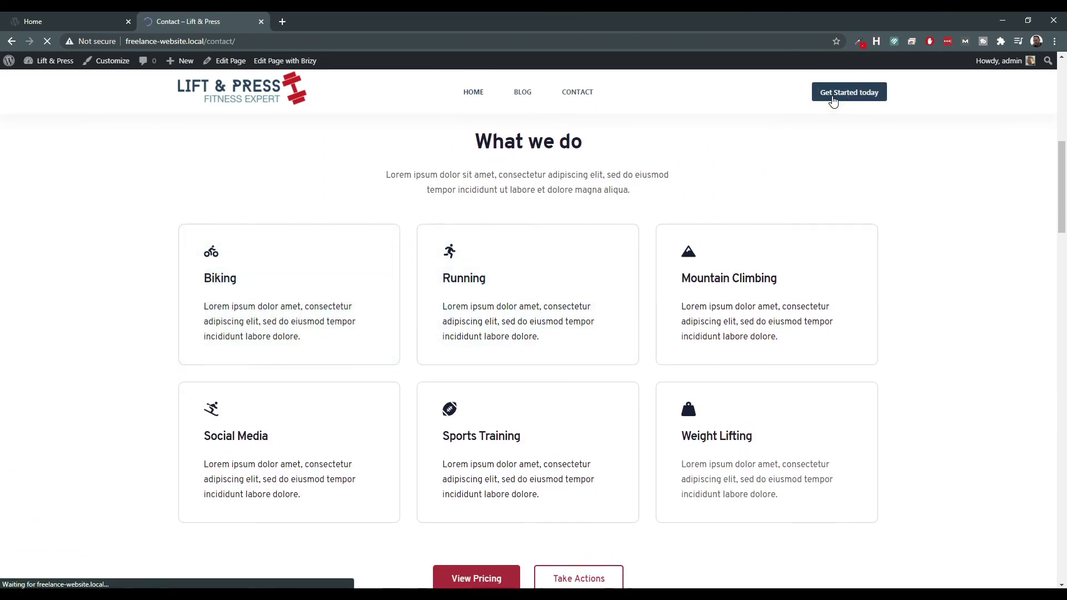
scroll(458, 234, "down", 5)
scroll(457, 243, "up", 5)
scroll(517, 156, "down", 6)
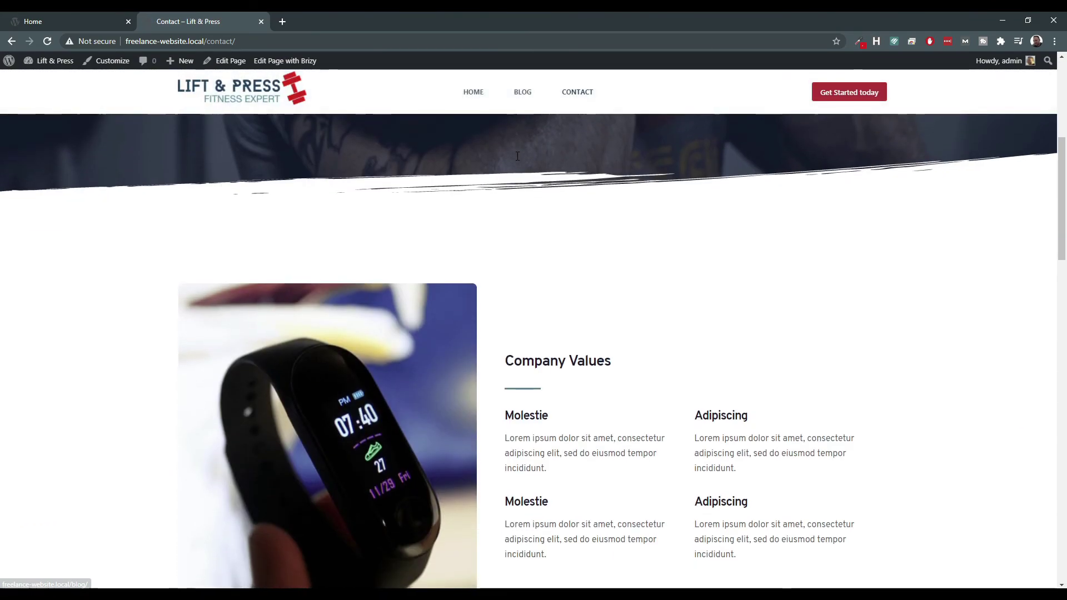
scroll(517, 156, "down", 10)
scroll(524, 160, "down", 8)
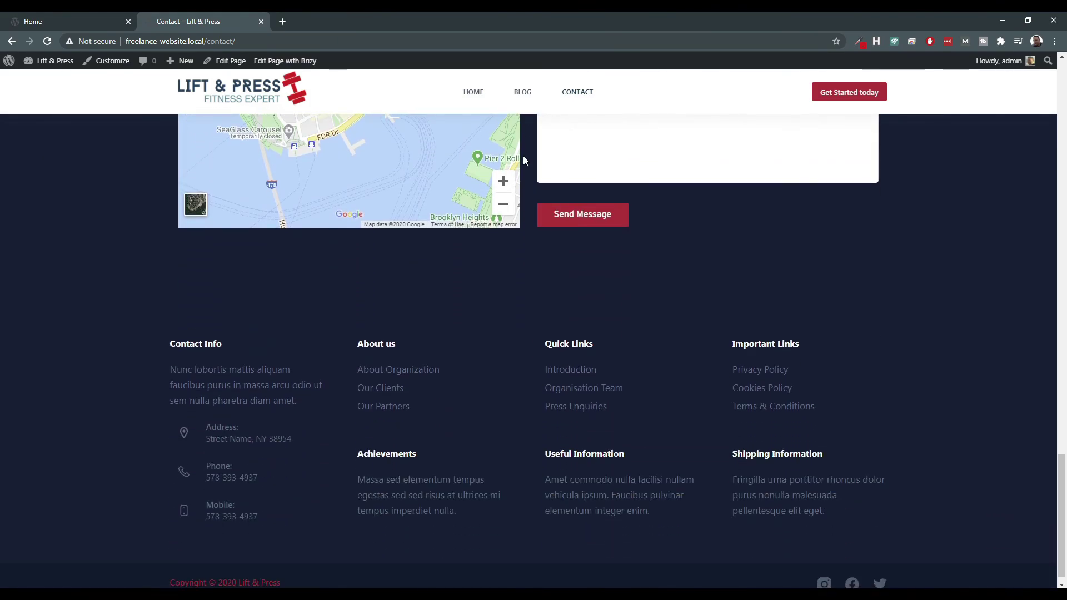
scroll(524, 160, "up", 10)
scroll(526, 161, "up", 10)
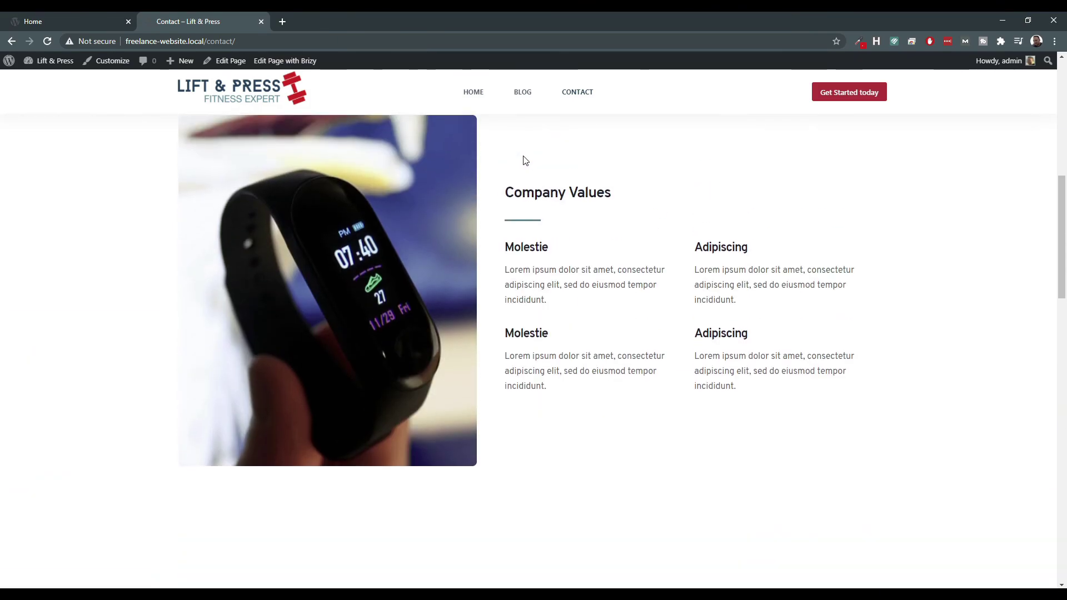
scroll(528, 278, "down", 15)
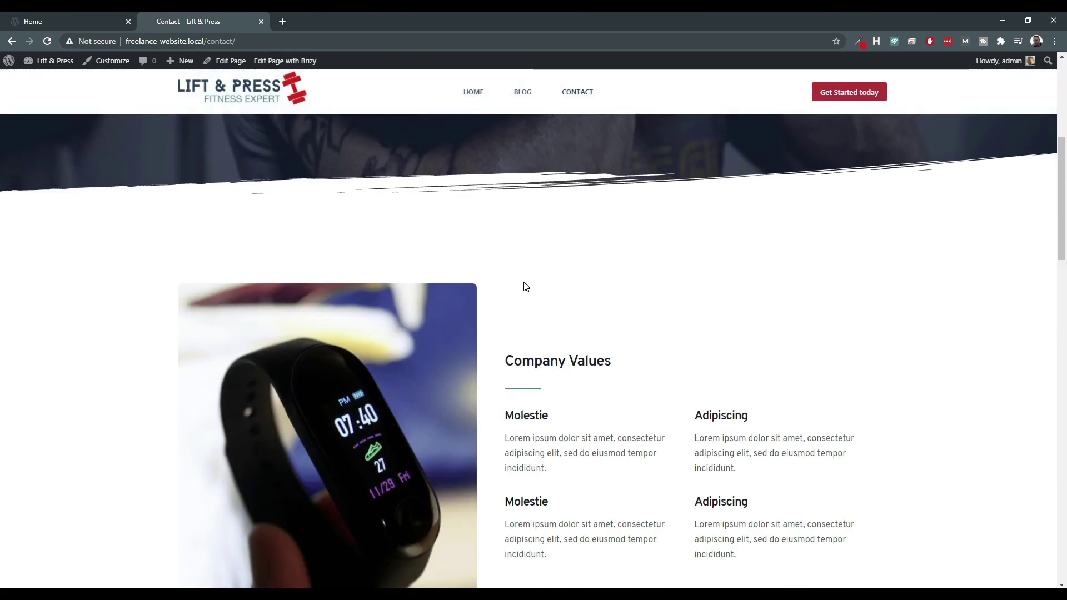
scroll(525, 275, "up", 6)
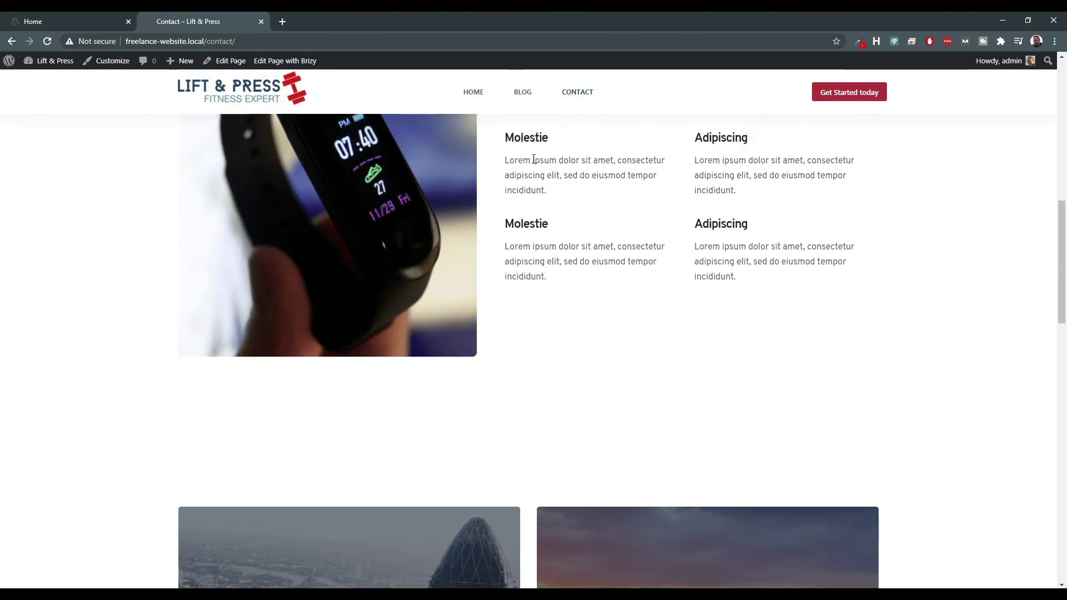
Open the Blog page and review its post cards, sidebar and Load More button.
left_click(521, 91)
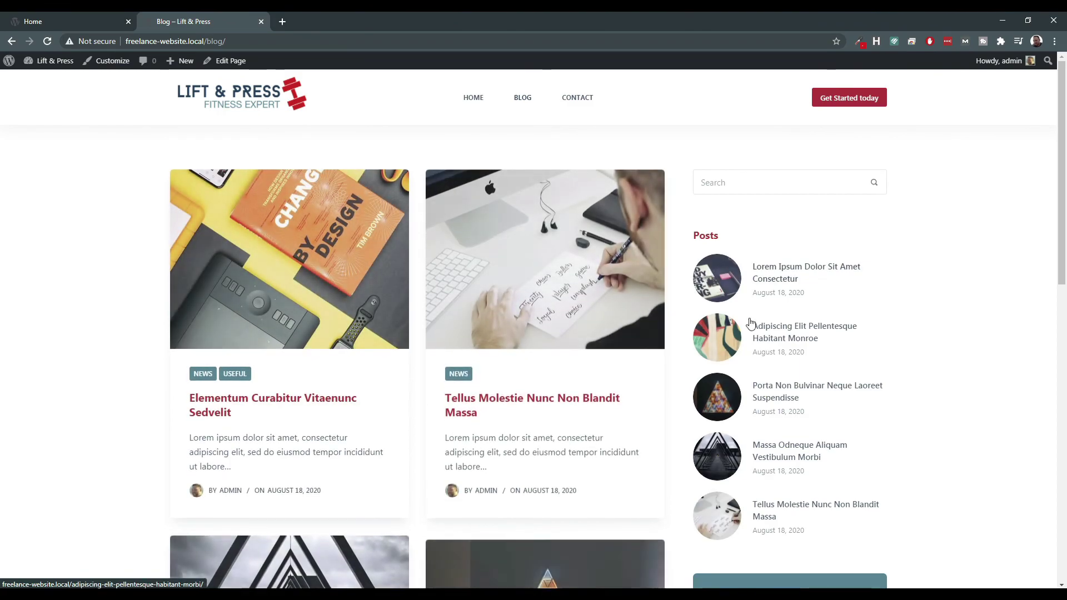
scroll(768, 359, "down", 10)
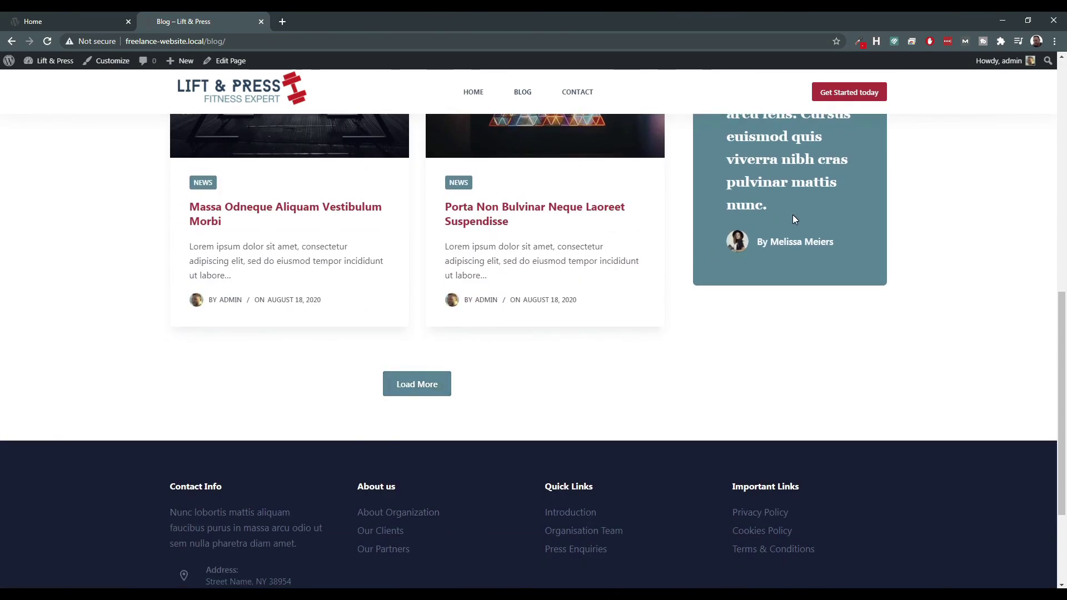
scroll(753, 313, "up", 5)
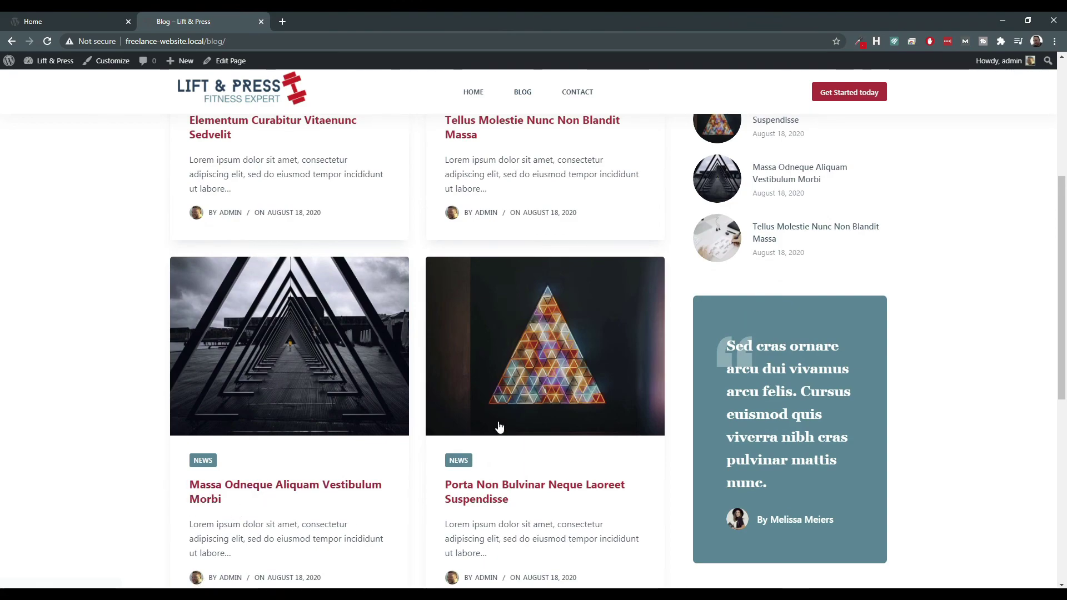
scroll(331, 349, "up", 5)
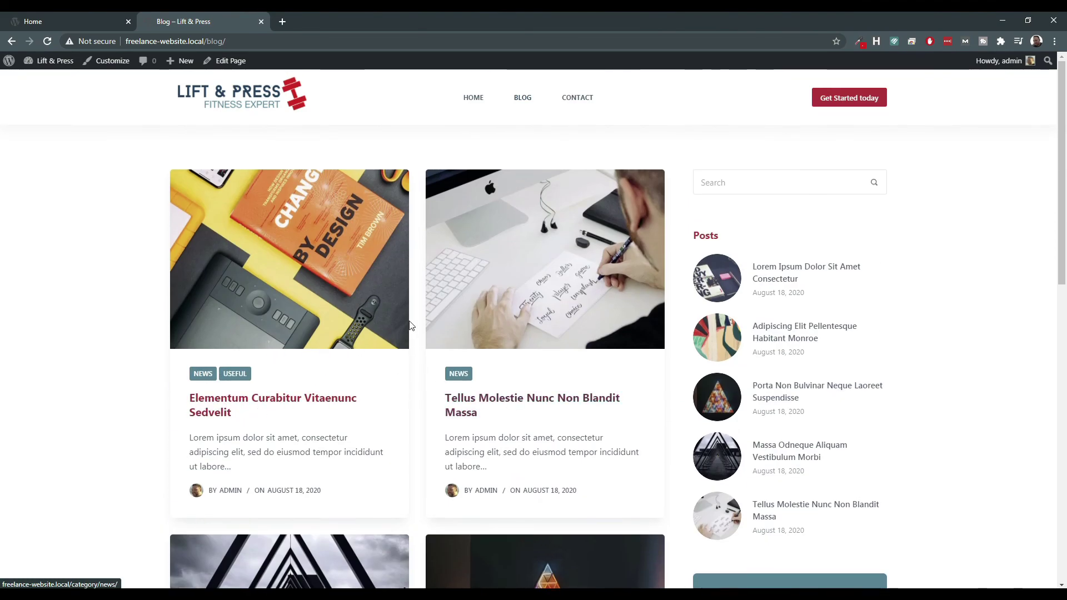
Open the post Elementum Curabitur Vitaenunc Sedvelit and review its content, comment form, related posts and footer.
left_click(233, 401)
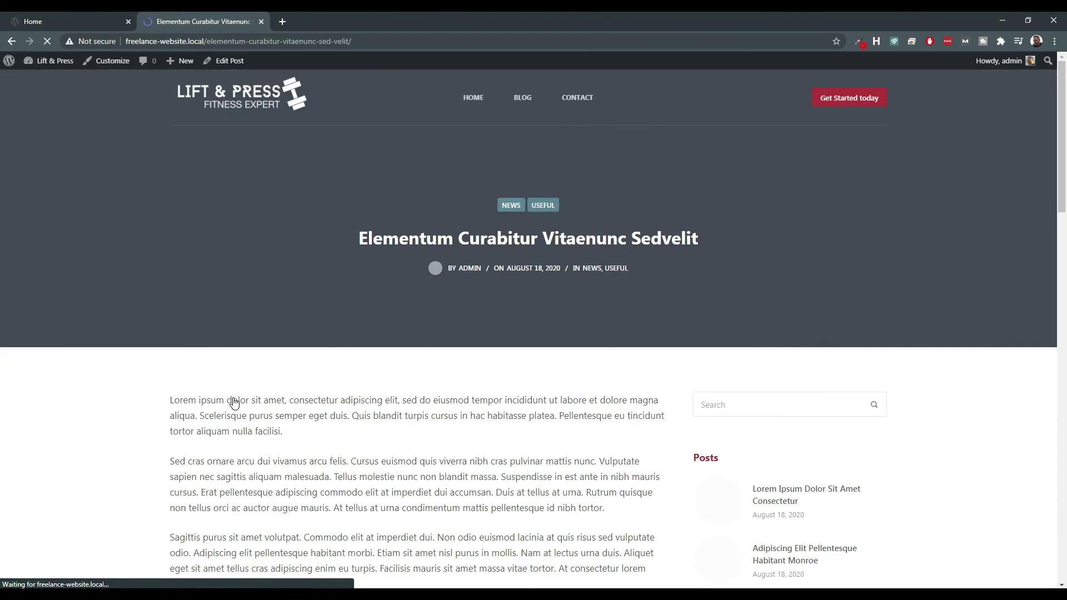
scroll(595, 234, "down", 6)
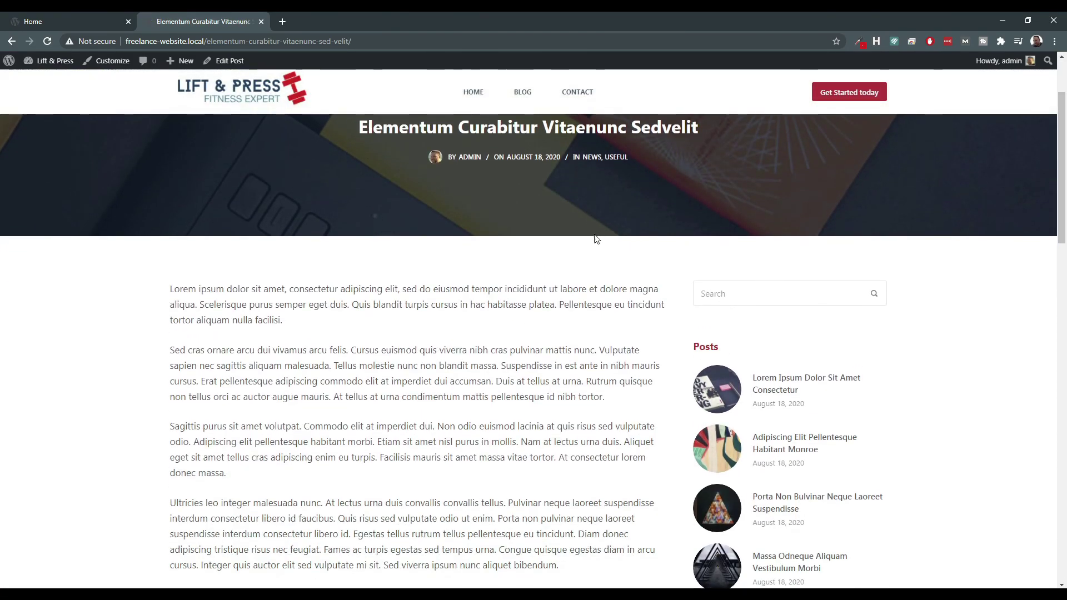
scroll(684, 259, "down", 13)
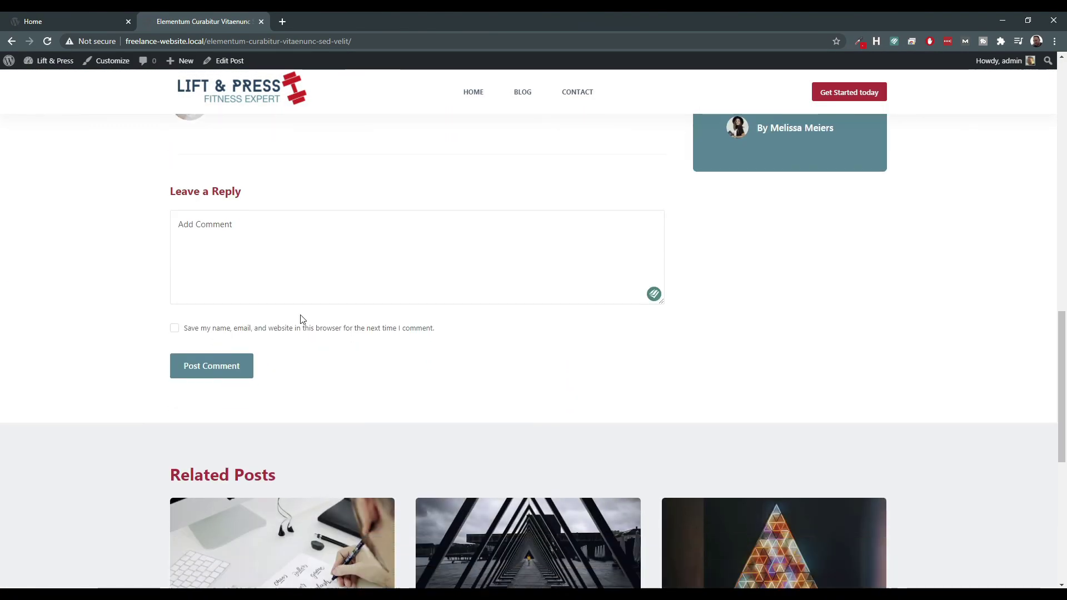
scroll(441, 219, "up", 3)
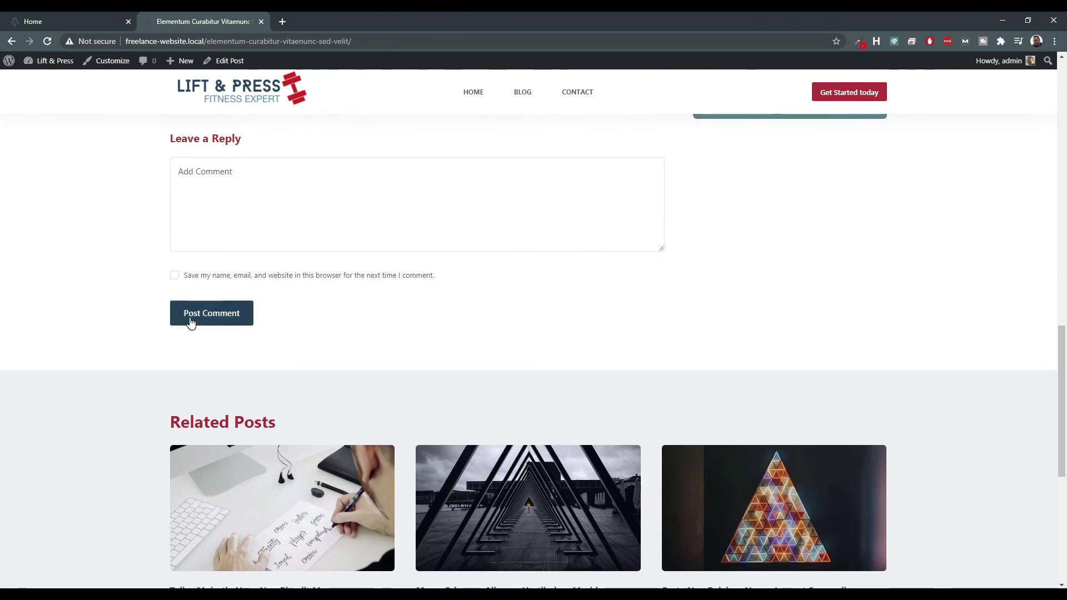
scroll(229, 312, "up", 3)
scroll(231, 312, "down", 10)
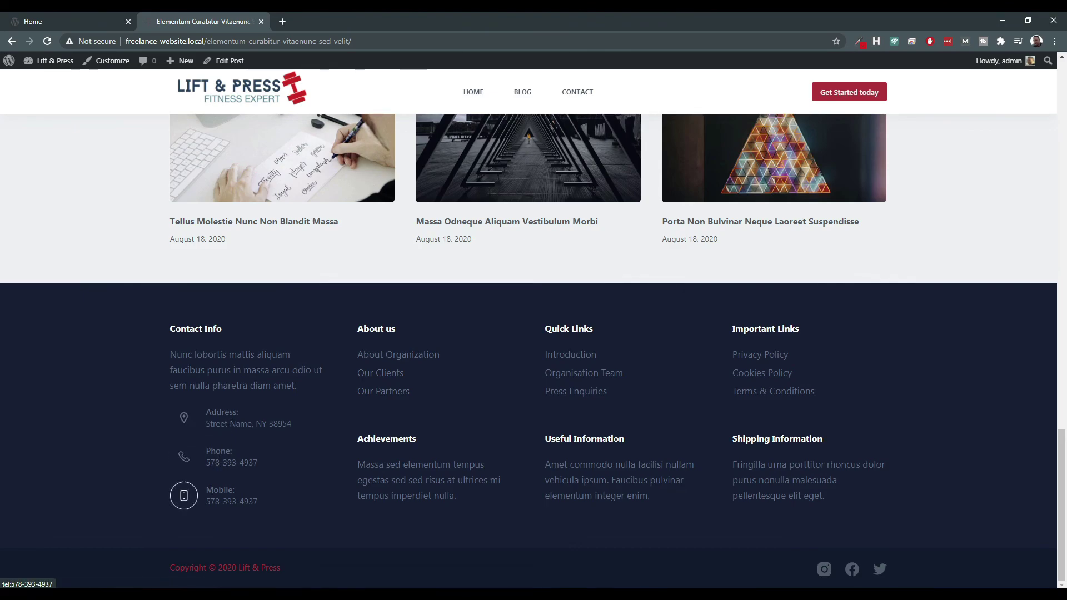
scroll(689, 347, "up", 20)
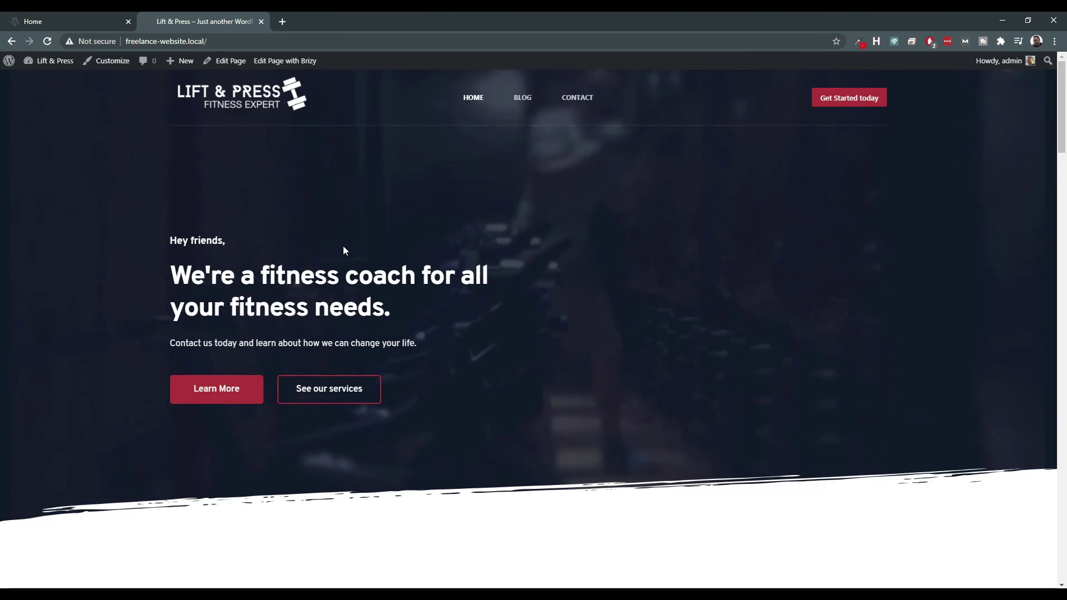
Review the live homepage down to the contact call-to-action and return to its hero section.
scroll(343, 247, "down", 15)
scroll(326, 268, "down", 20)
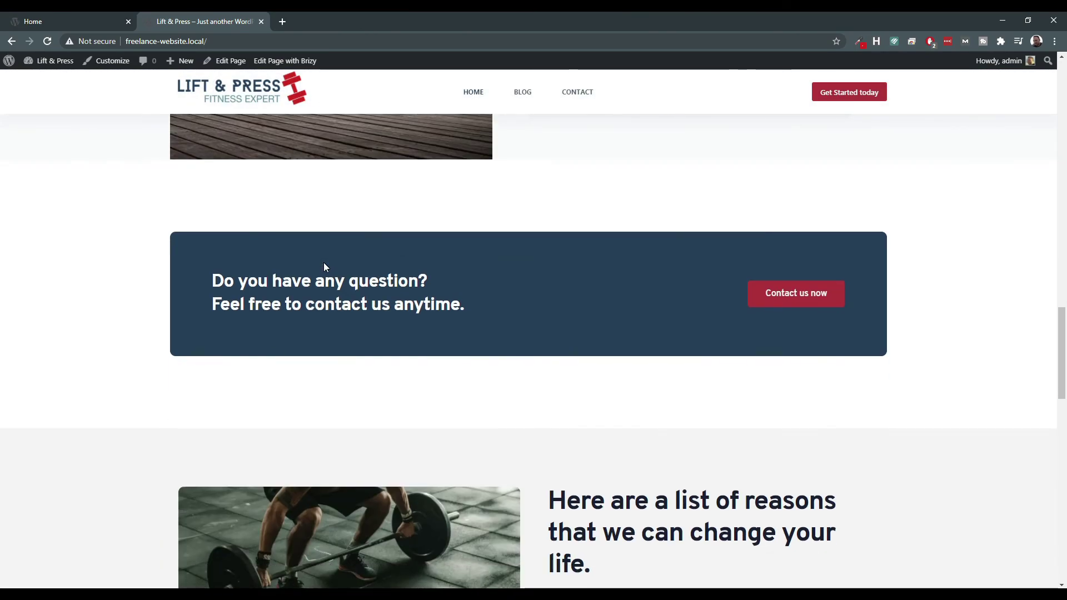
scroll(326, 268, "up", 6)
scroll(325, 267, "up", 20)
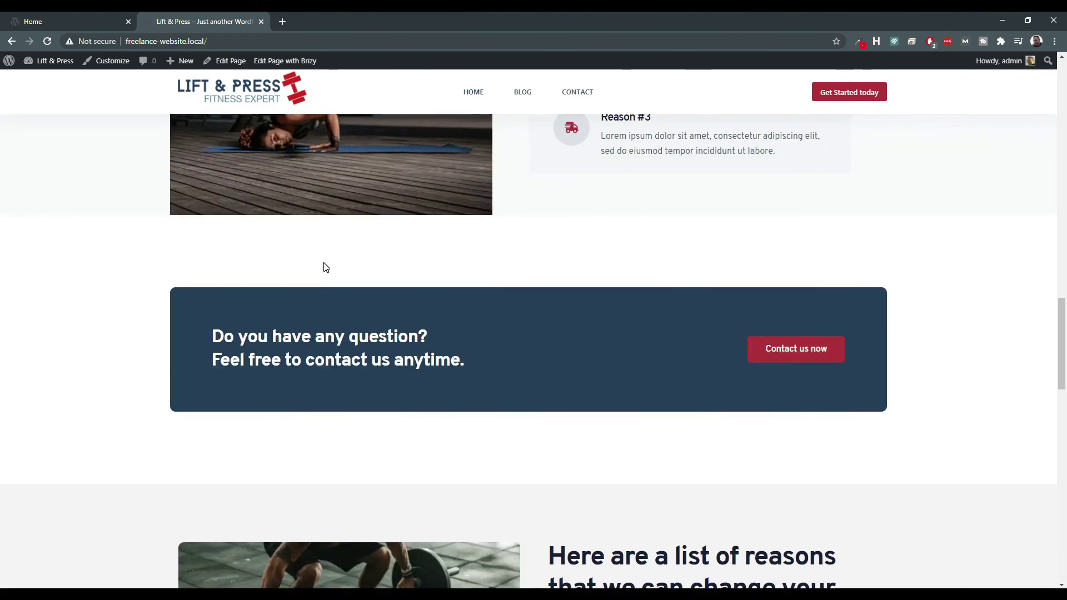
scroll(326, 269, "up", 3)
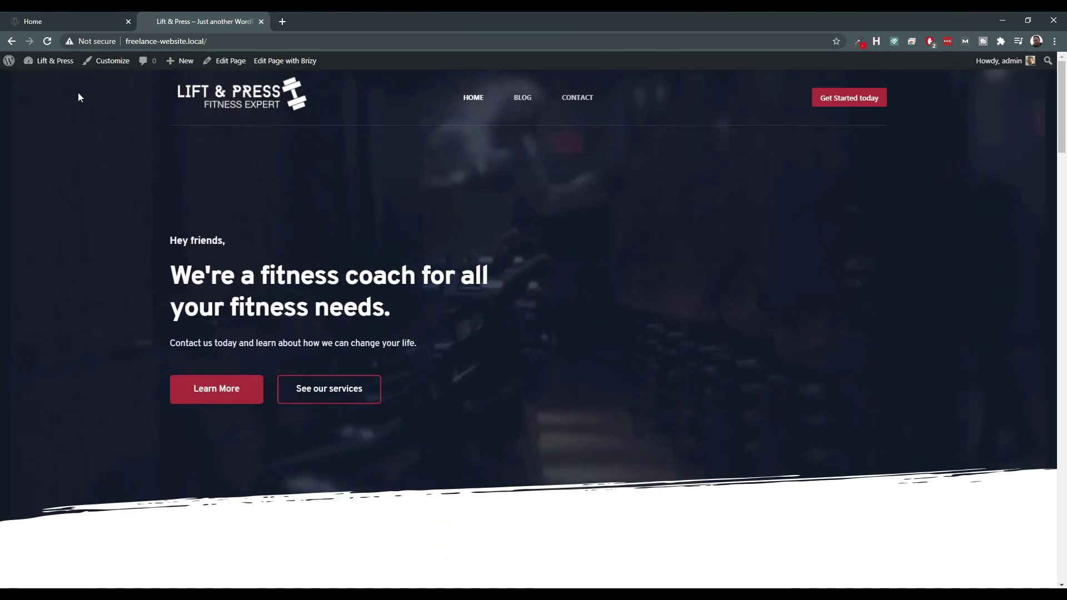
Visit the WordPress dashboard, return to the live homepage and check the Contact us now button in its call-to-action.
mouse_move(49, 62)
left_click(35, 82)
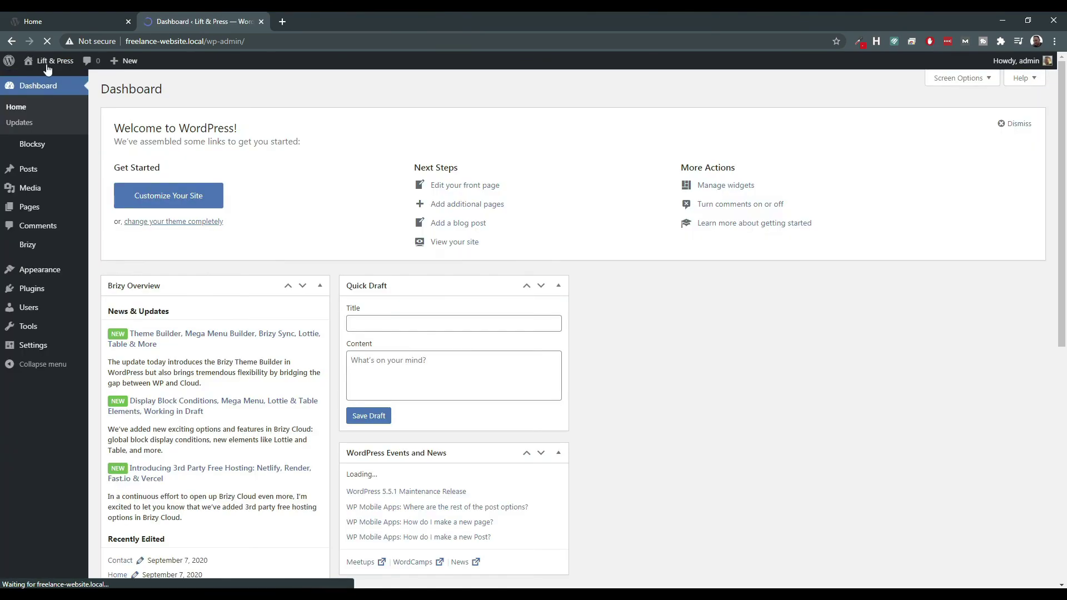
left_click(48, 76)
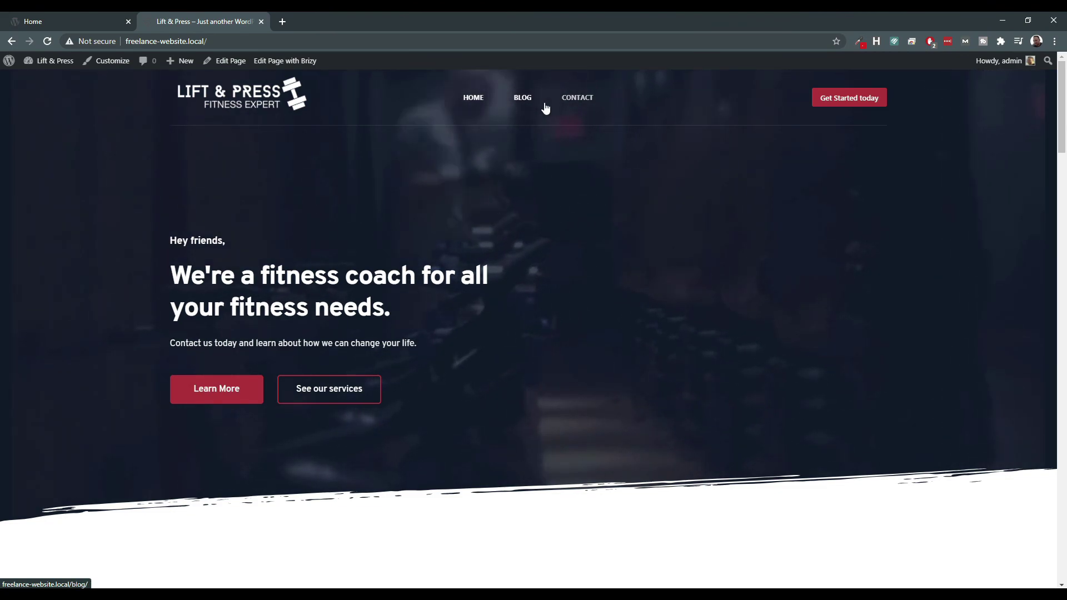
scroll(351, 299, "down", 5)
scroll(351, 299, "down", 20)
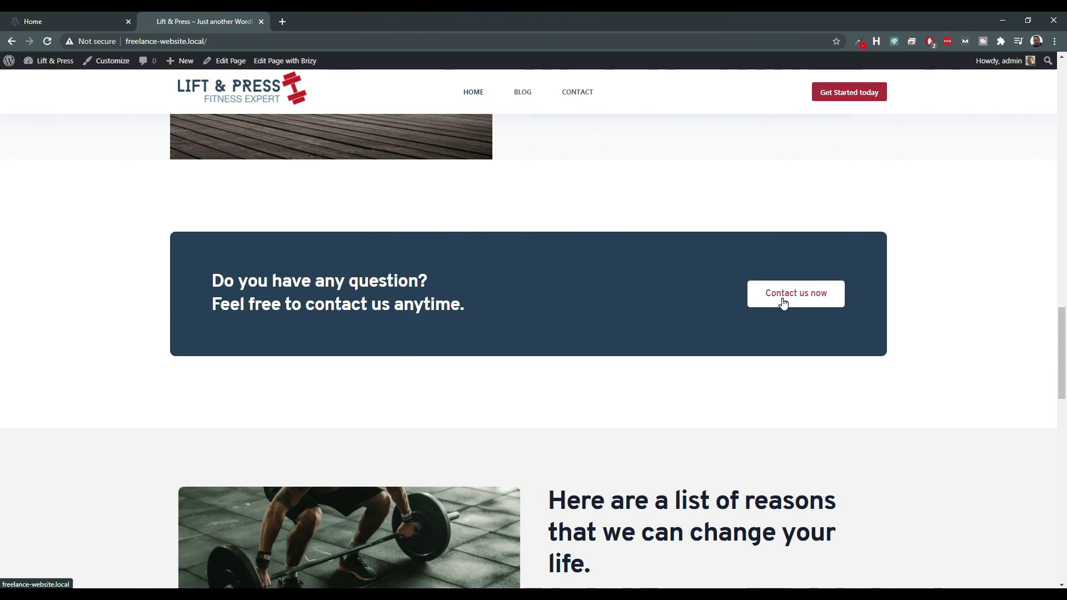
Follow the Contact us now button, review the live homepage down to the Let's Build Something Together banner and footer, and return to the hero.
left_click(784, 294)
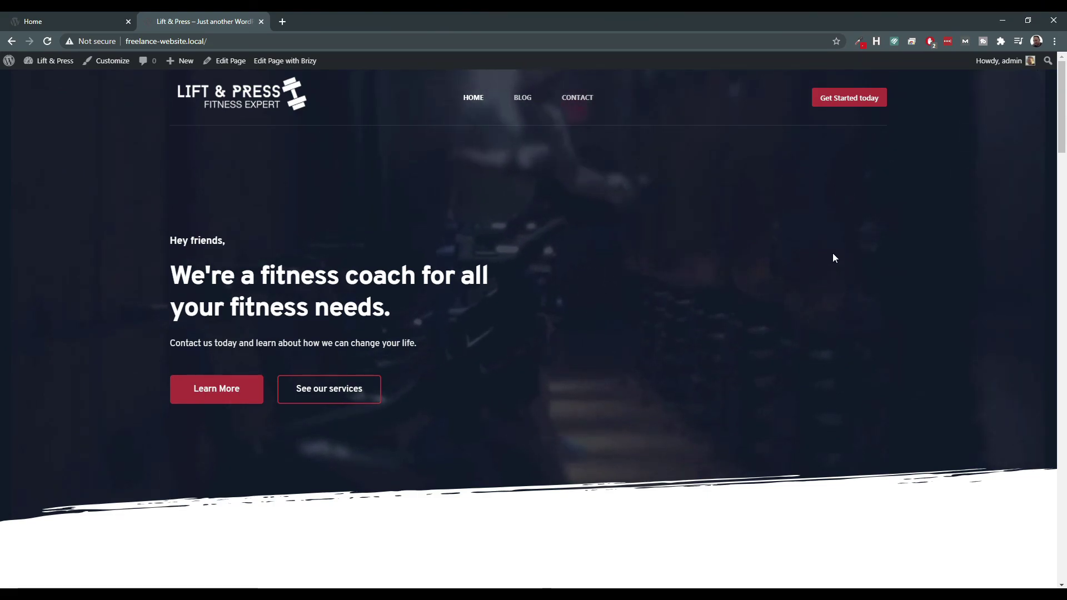
scroll(702, 324, "down", 5)
scroll(689, 345, "down", 20)
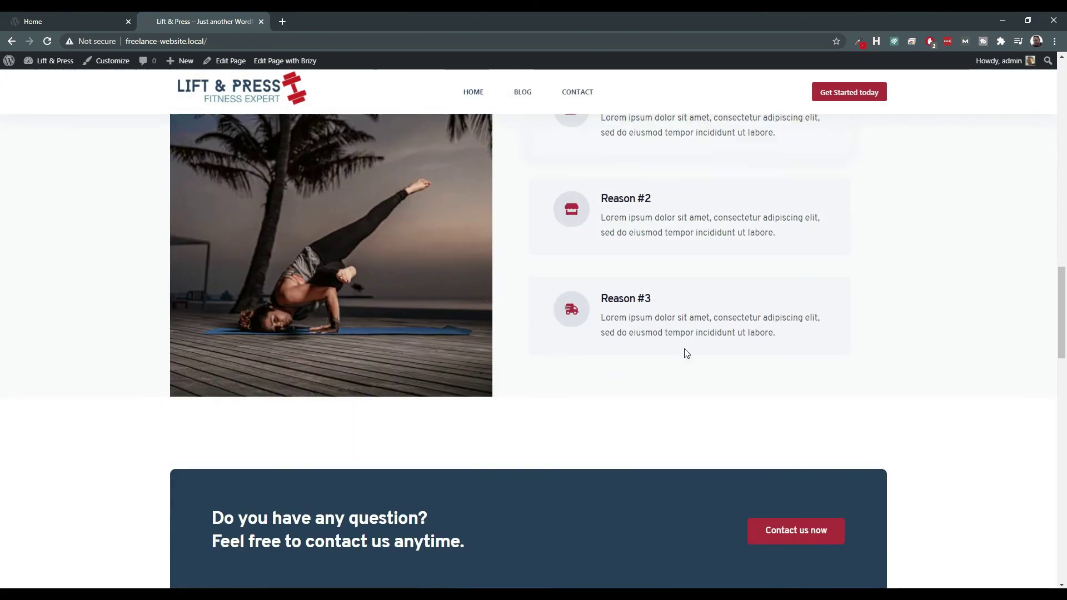
scroll(687, 353, "down", 9)
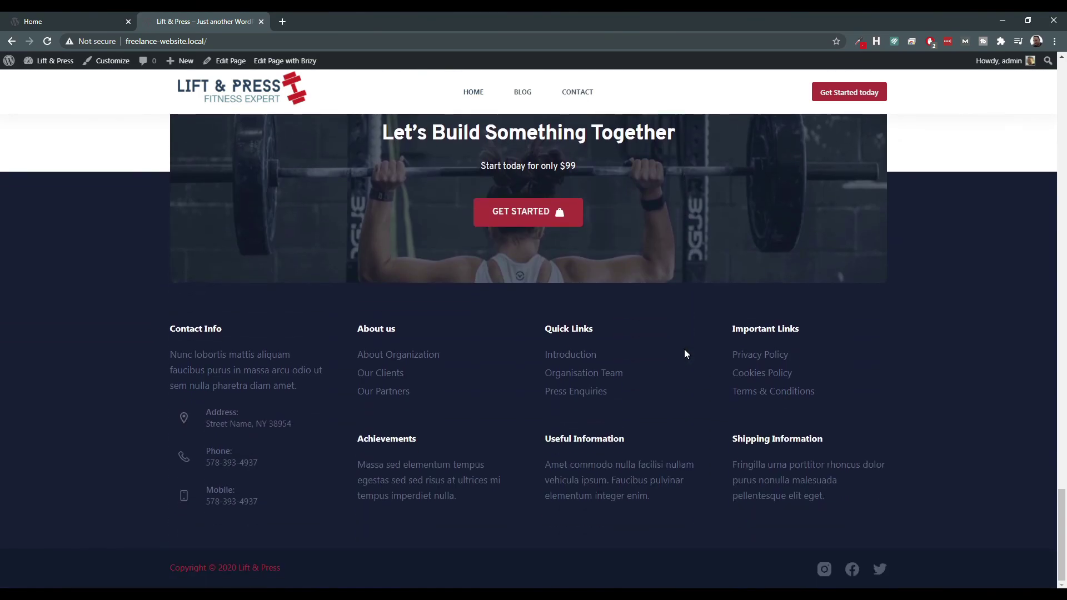
scroll(684, 354, "up", 10)
scroll(682, 361, "down", 9)
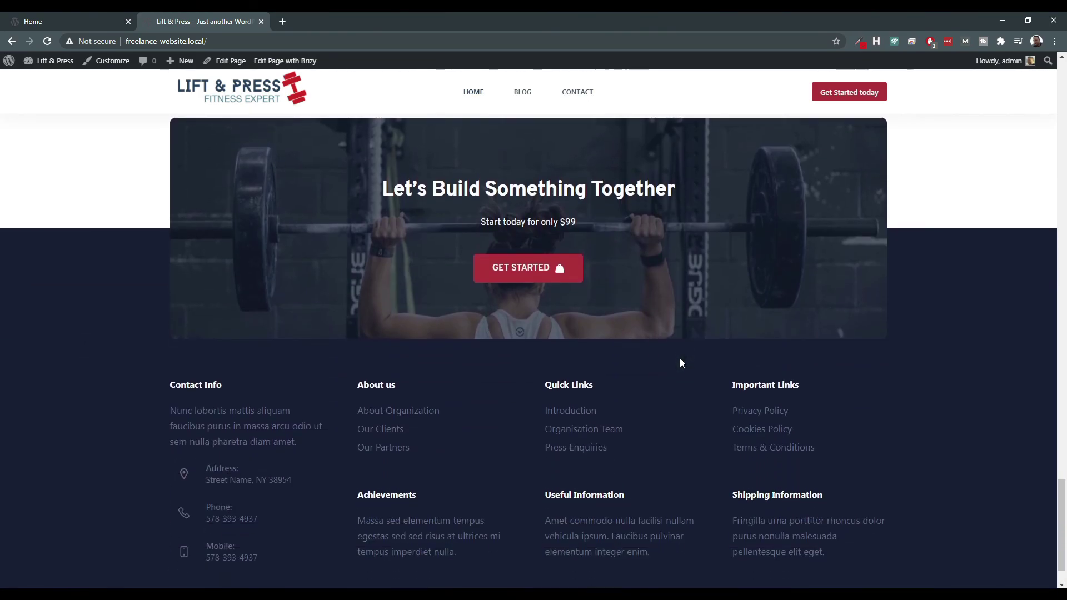
scroll(680, 361, "up", 20)
scroll(671, 363, "up", 10)
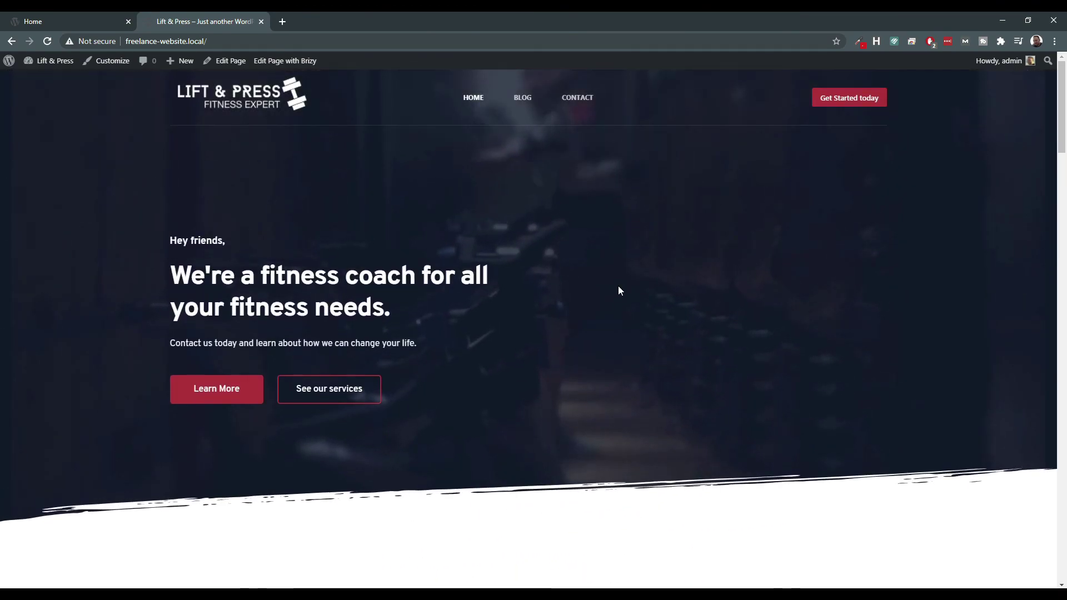
Open the WordPress dashboard from the live site and return to the homepage's hero section.
left_click(53, 61)
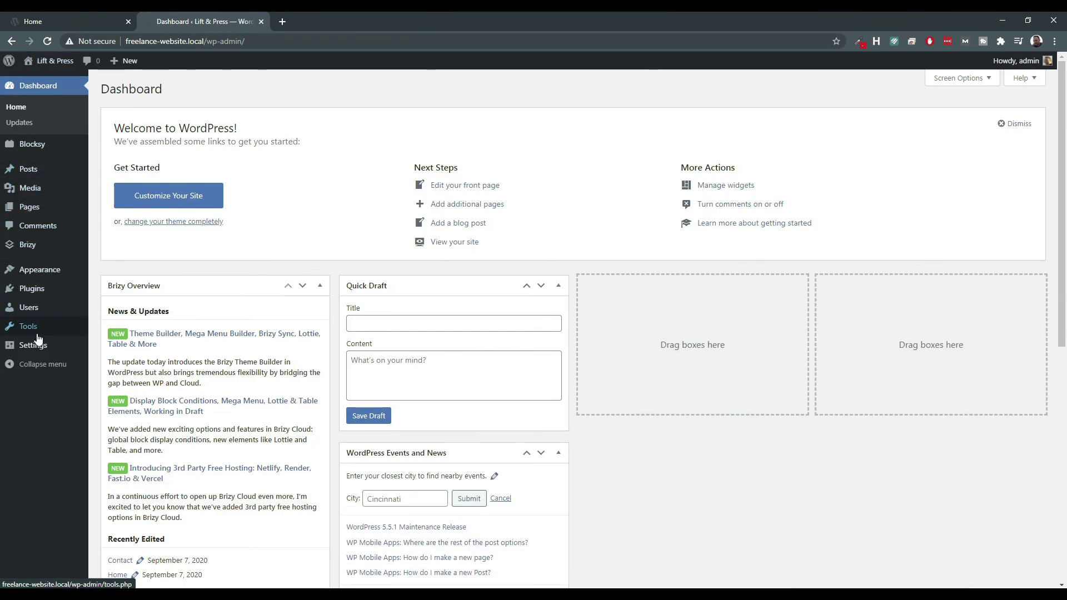
left_click(47, 78)
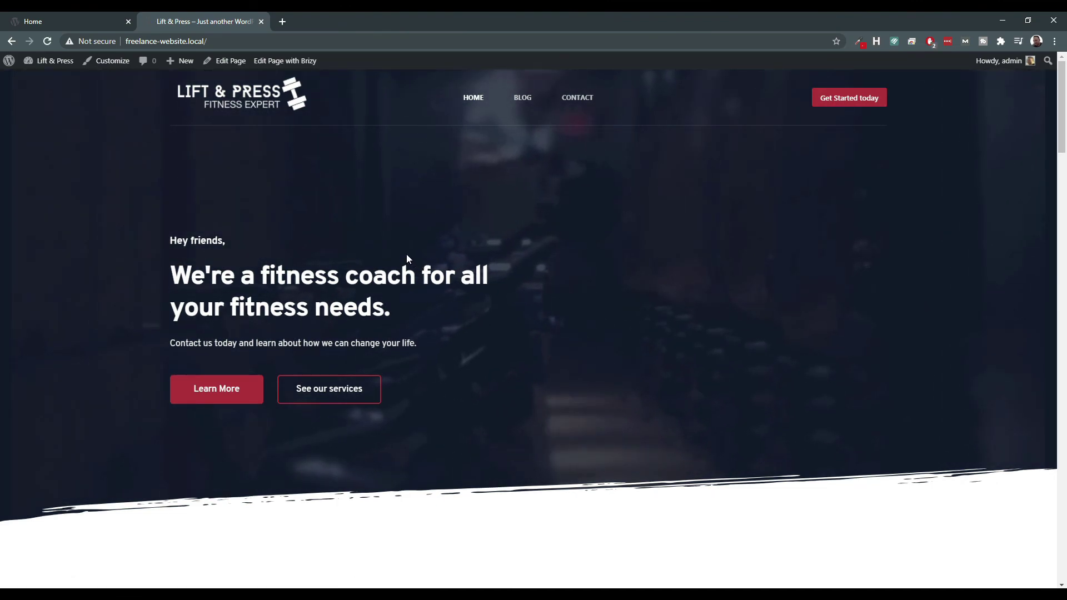
scroll(405, 267, "down", 1)
scroll(402, 269, "up", 1)
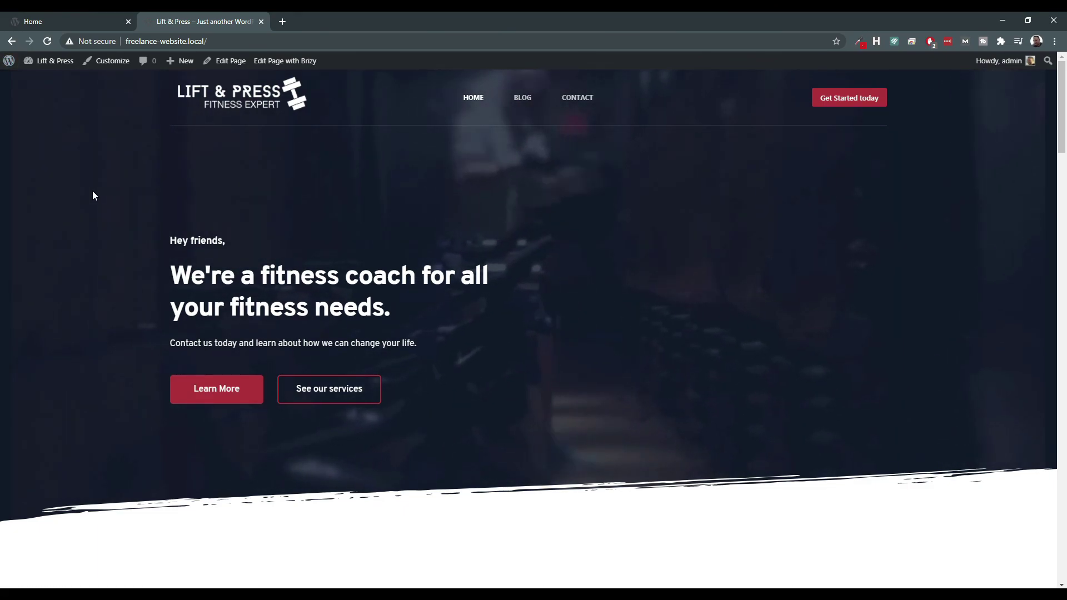
Review the homepage's service cards, fitness process and list of reasons, and go back up to the hero section.
scroll(92, 193, "down", 14)
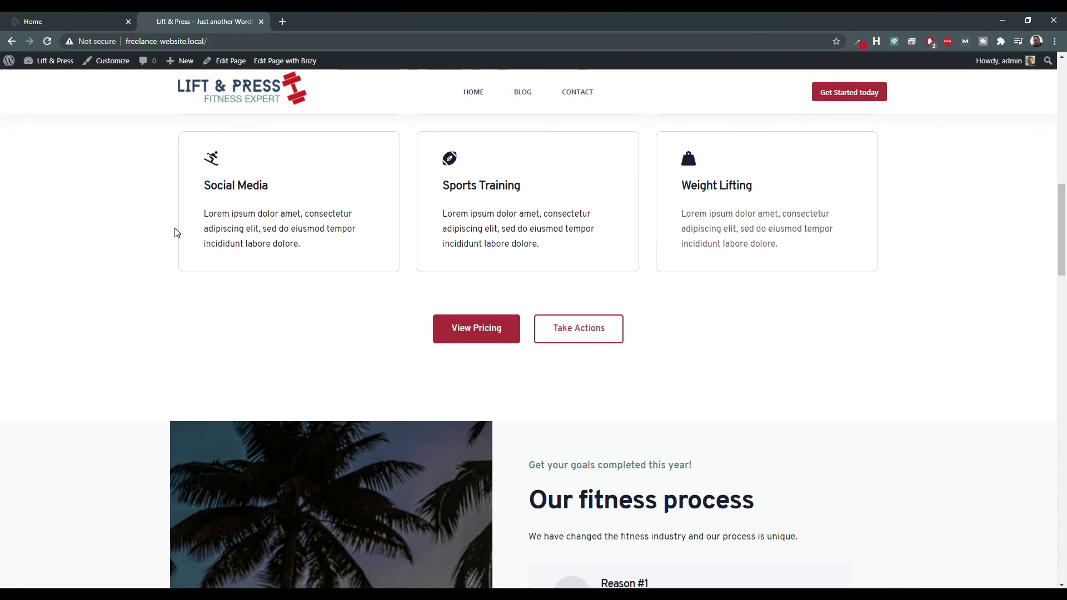
scroll(168, 218, "down", 20)
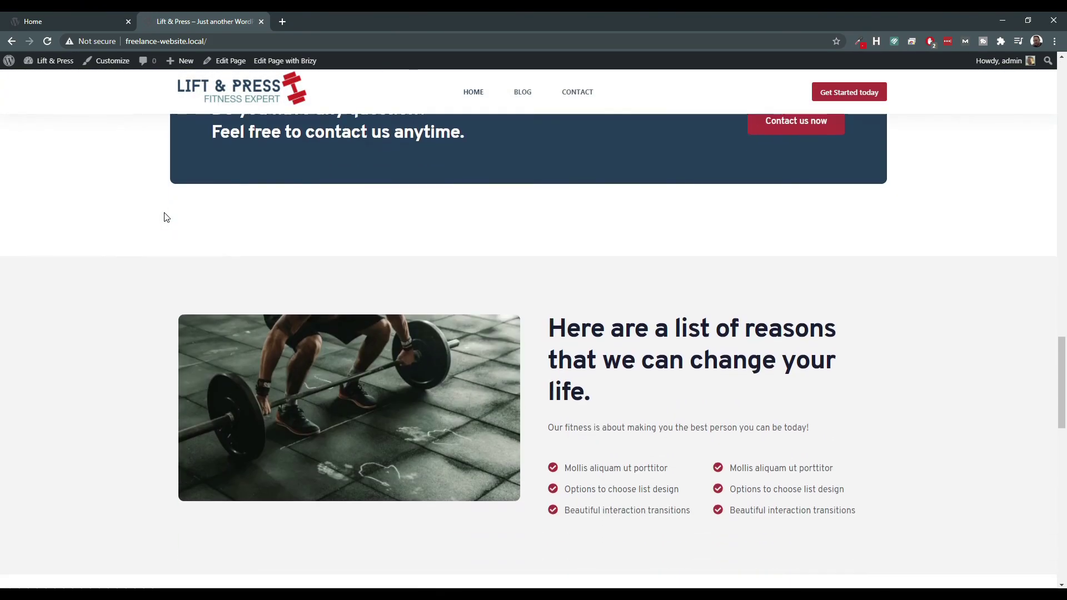
scroll(167, 217, "up", 20)
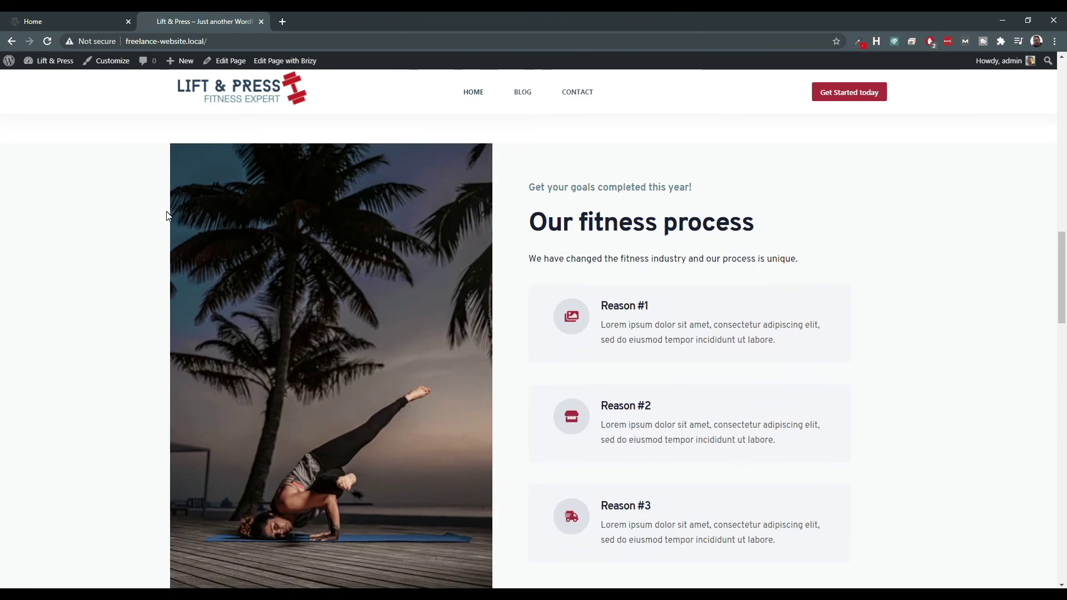
scroll(169, 215, "up", 10)
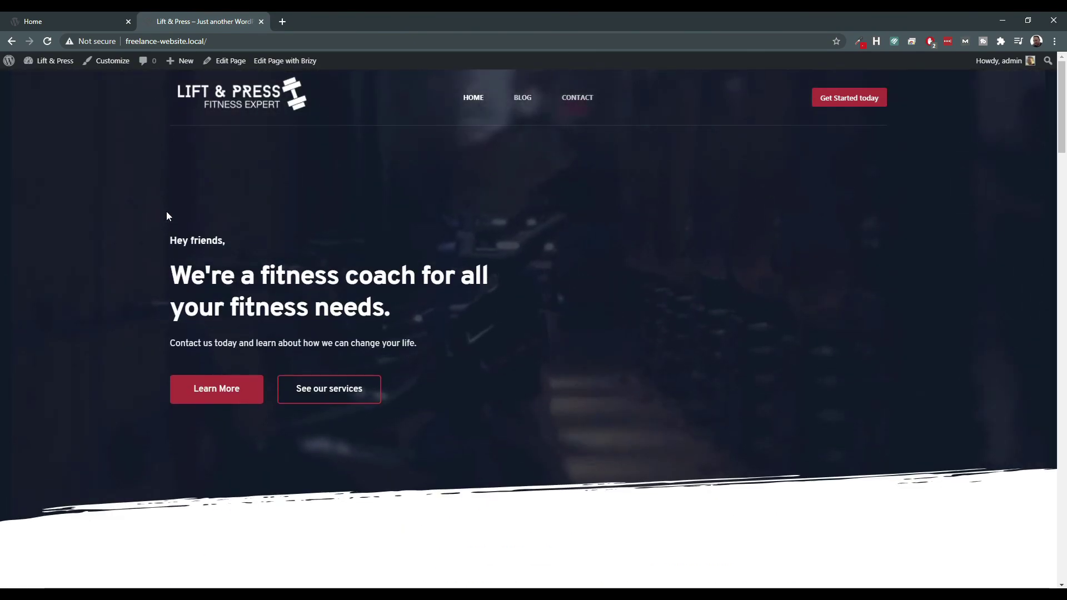